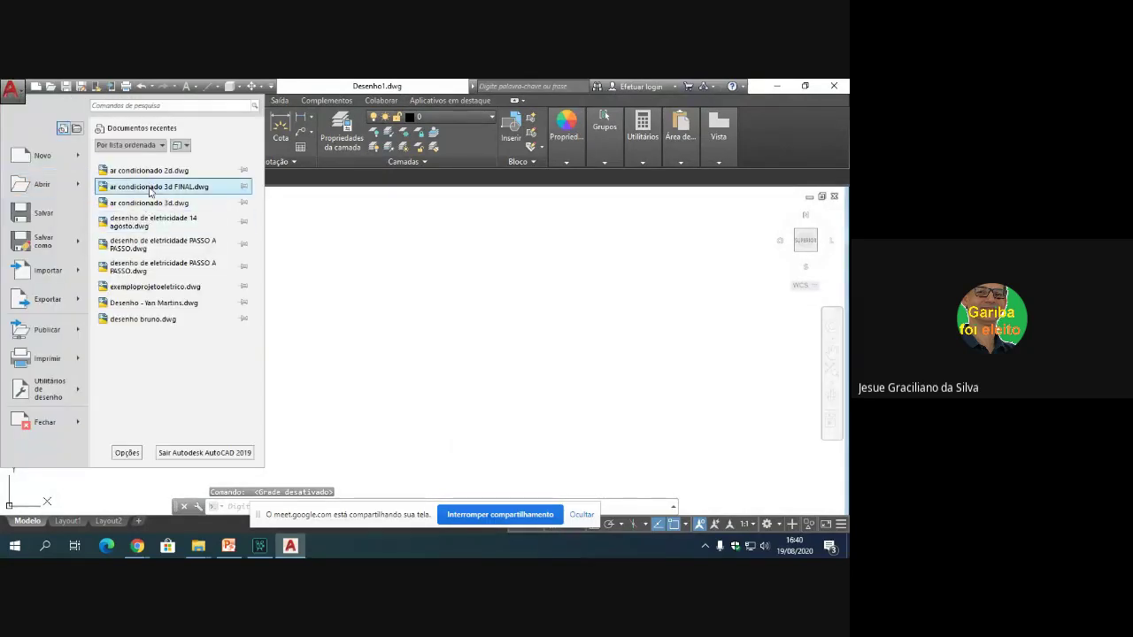
# Step: Open the recent drawing "ar condicionado 2d.dwg"
pyautogui.click(157, 185)
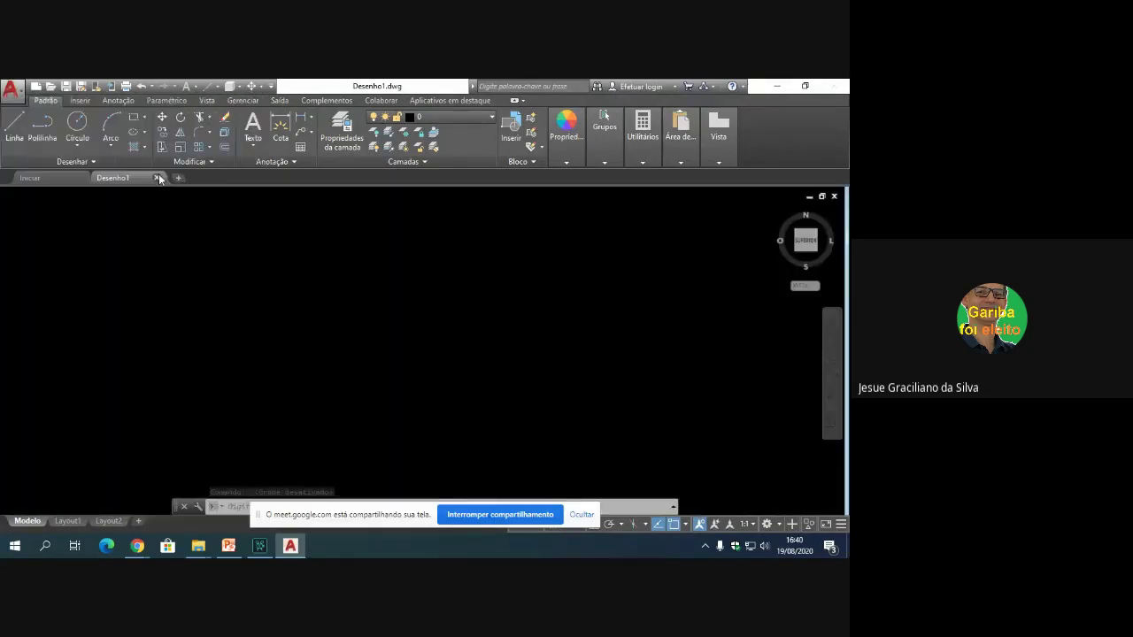
pyautogui.scroll(-2, 221, 341)
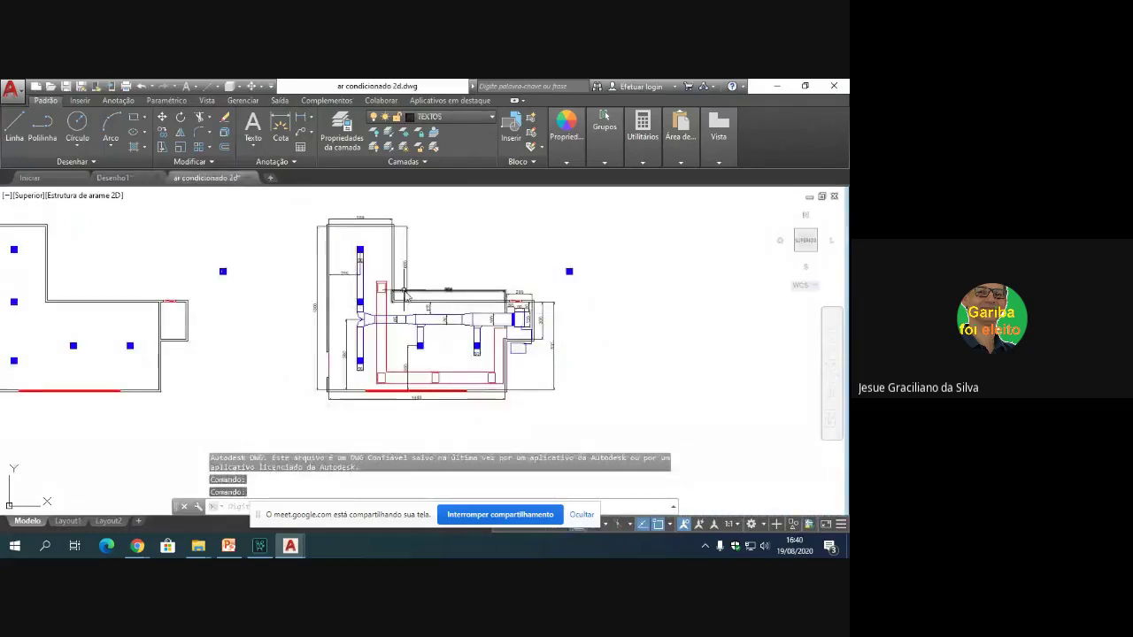
pyautogui.scroll(-3, 220, 341)
pyautogui.scroll(4, 151, 323)
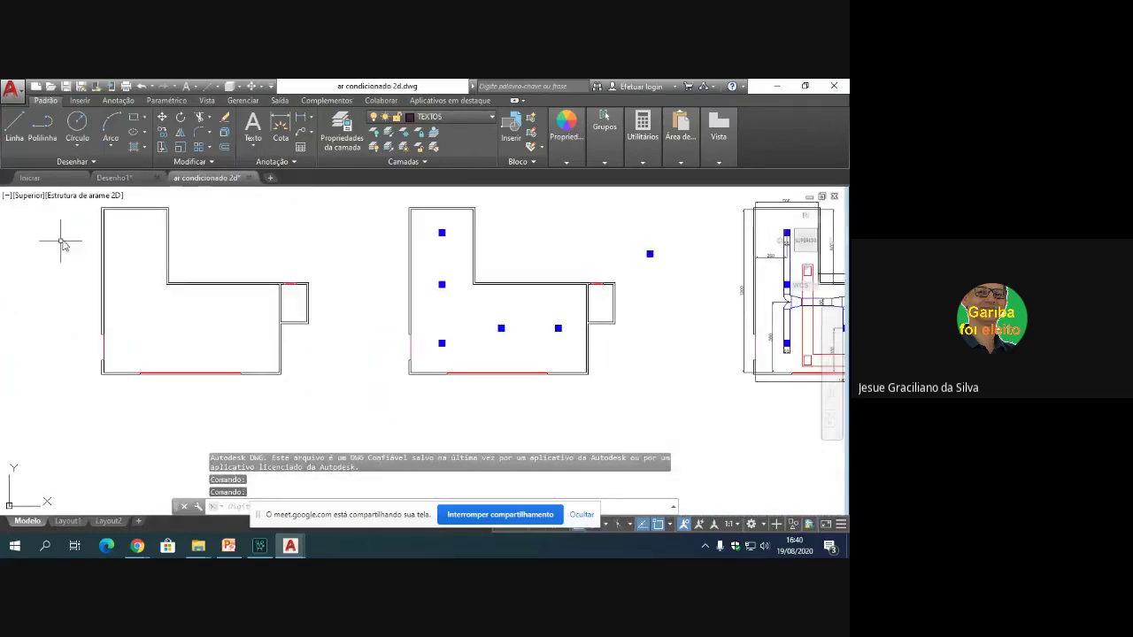
pyautogui.scroll(2, 62, 245)
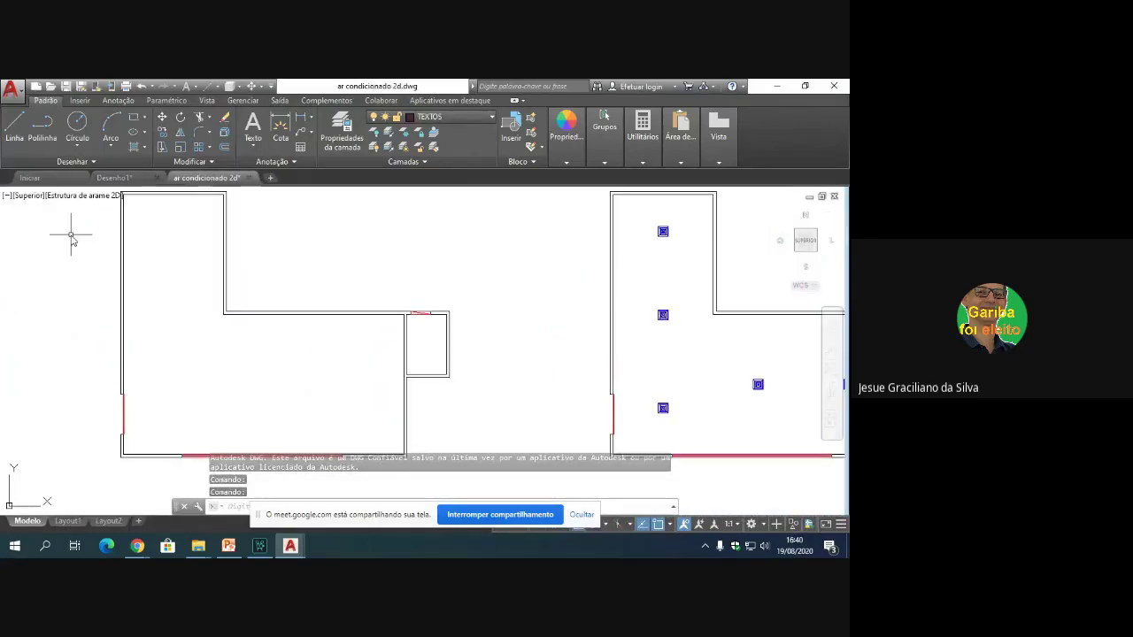
# Step: Add a linear dimension across the inner width of the upper wing on the floor plan without blue diffusers
pyautogui.click(291, 124)
pyautogui.click(312, 118)
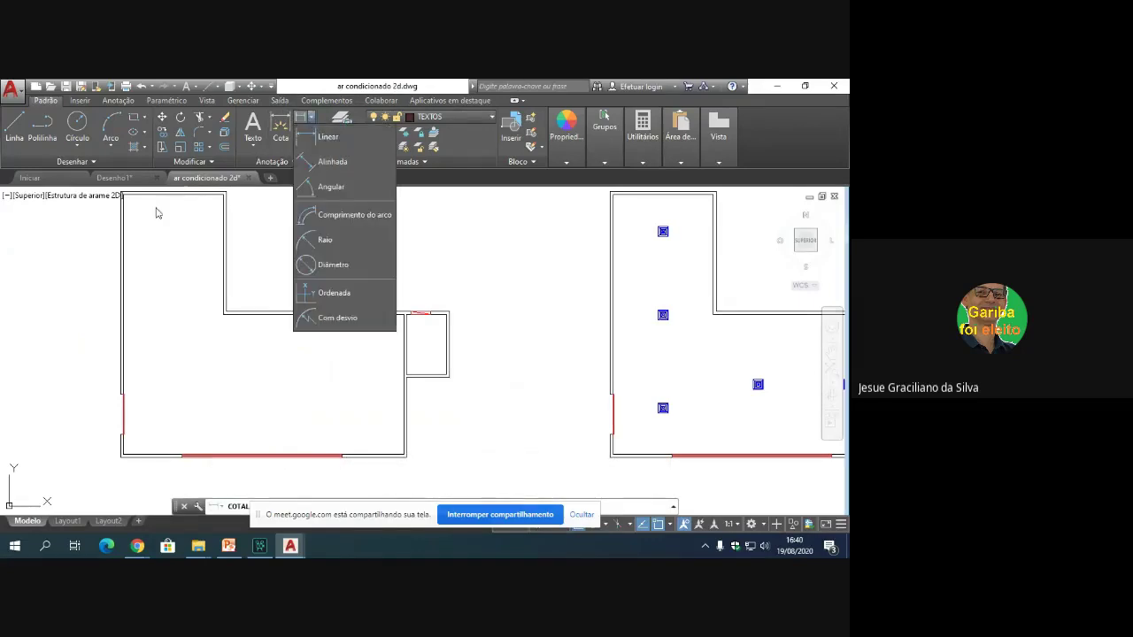
pyautogui.click(320, 138)
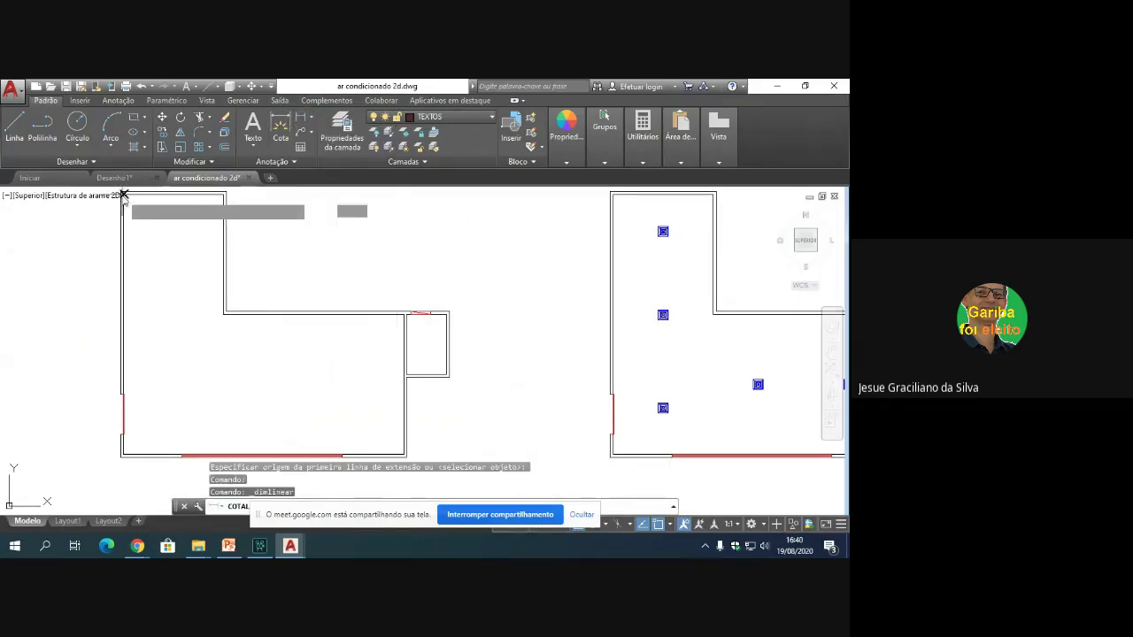
pyautogui.click(224, 195)
pyautogui.click(122, 193)
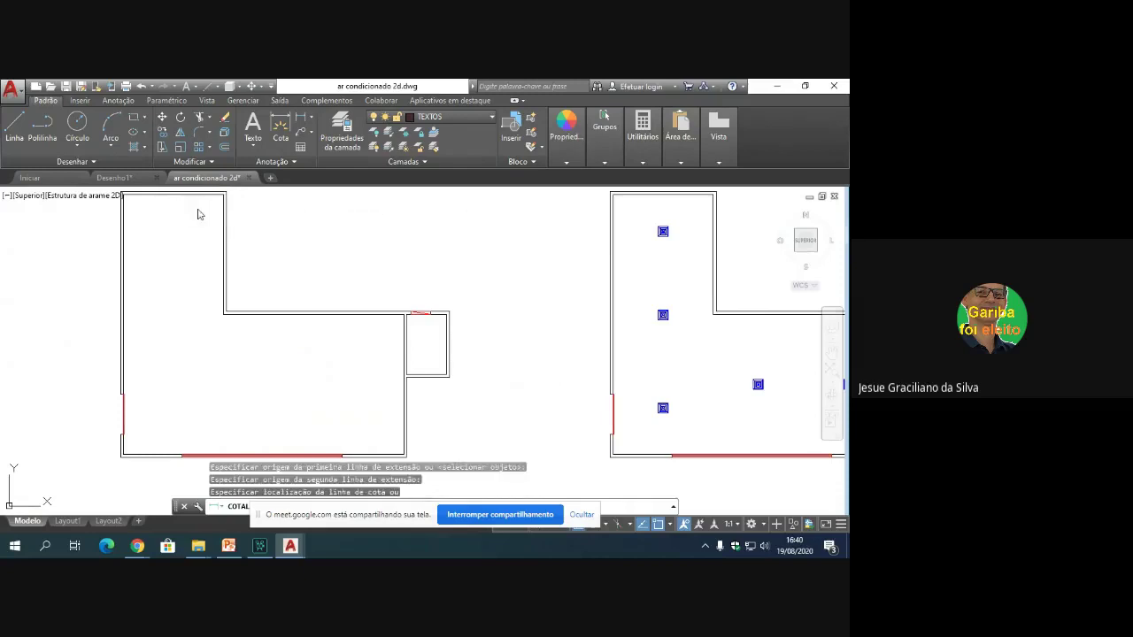
pyautogui.click(197, 210)
pyautogui.scroll(2, 168, 197)
pyautogui.scroll(-1, 263, 245)
pyautogui.scroll(1, 253, 211)
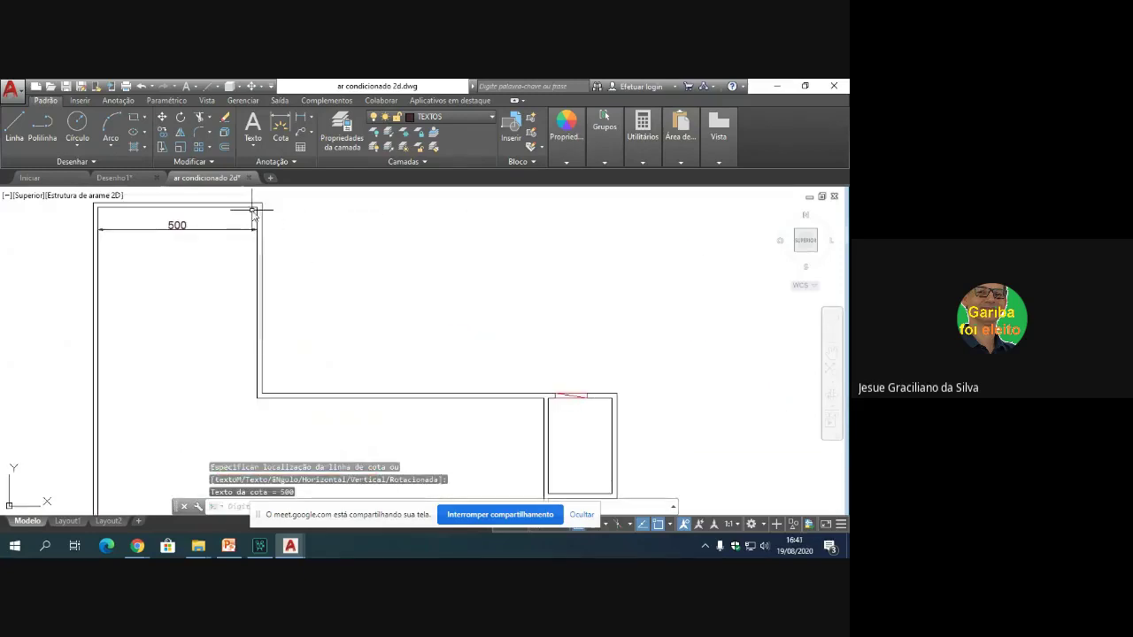
# Step: Add linear dimensions to the upper wing's right wall and to the horizontal wall running from it to the small room
pyautogui.press('Return')
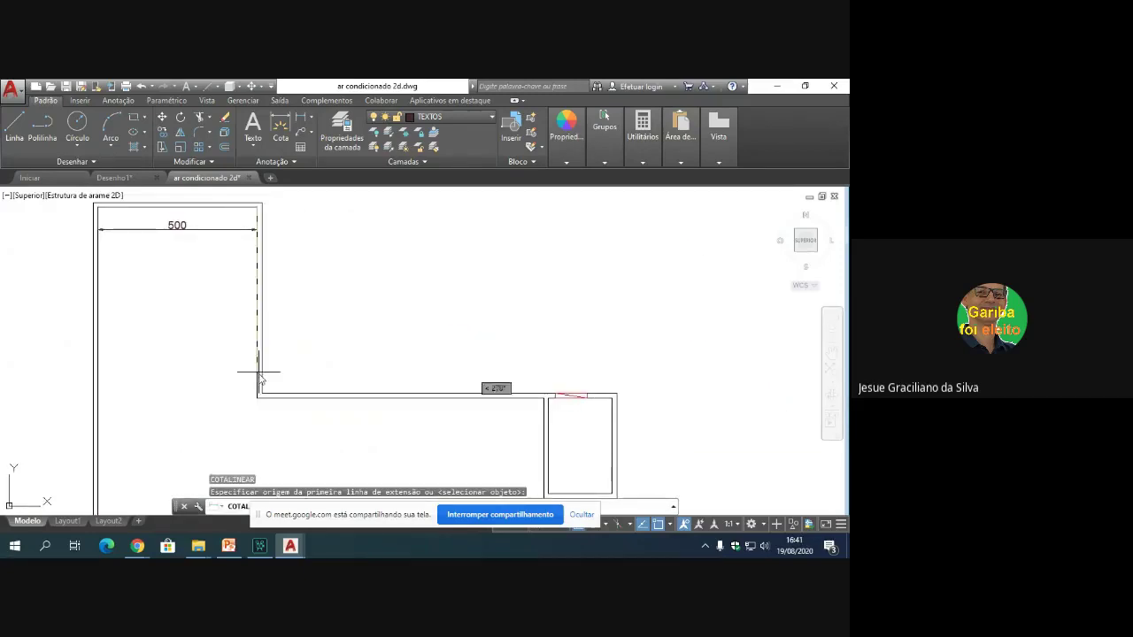
pyautogui.click(256, 398)
pyautogui.click(256, 207)
pyautogui.click(236, 389)
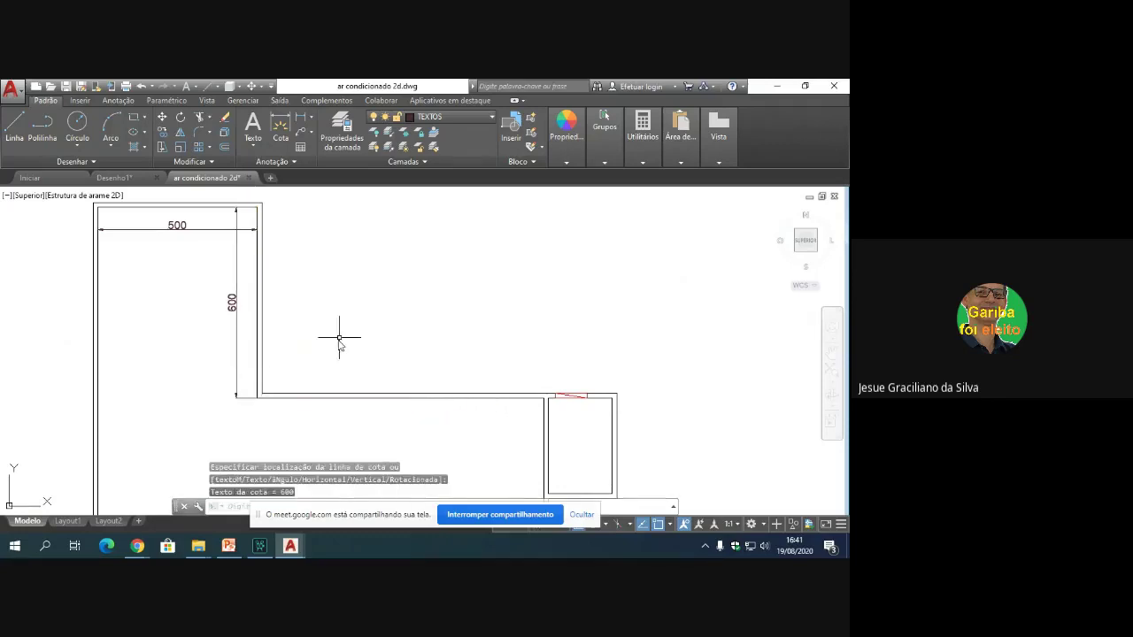
pyautogui.press('Return')
pyautogui.click(257, 398)
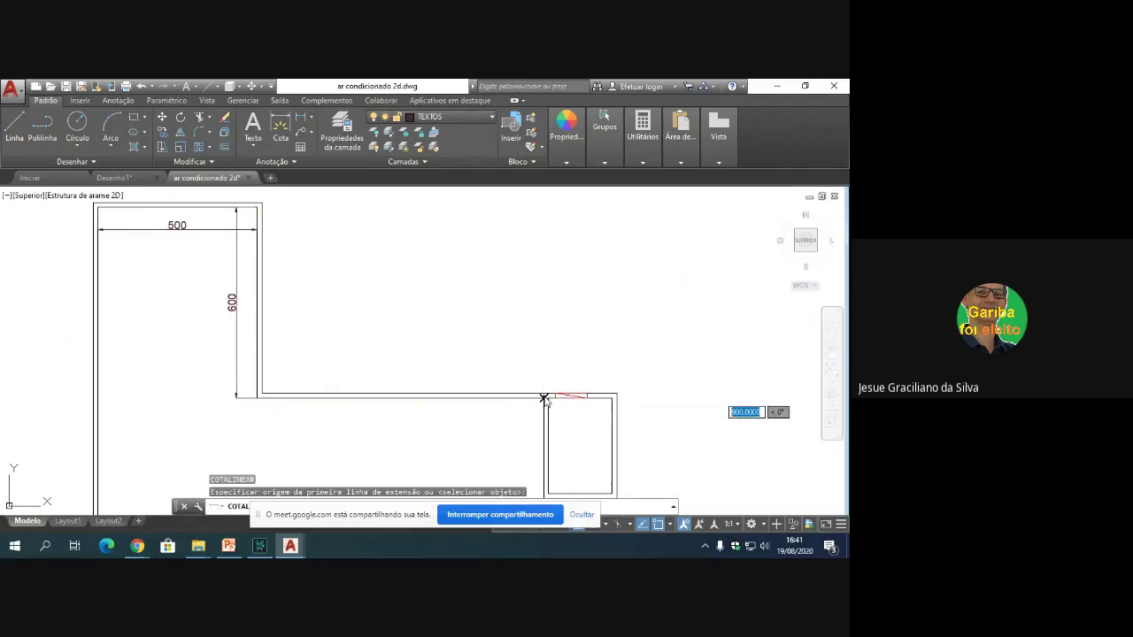
pyautogui.click(543, 397)
pyautogui.click(514, 376)
# Step: Add linear dimensions for the inner width and inner height of the small room attached to the main room
pyautogui.press('Return')
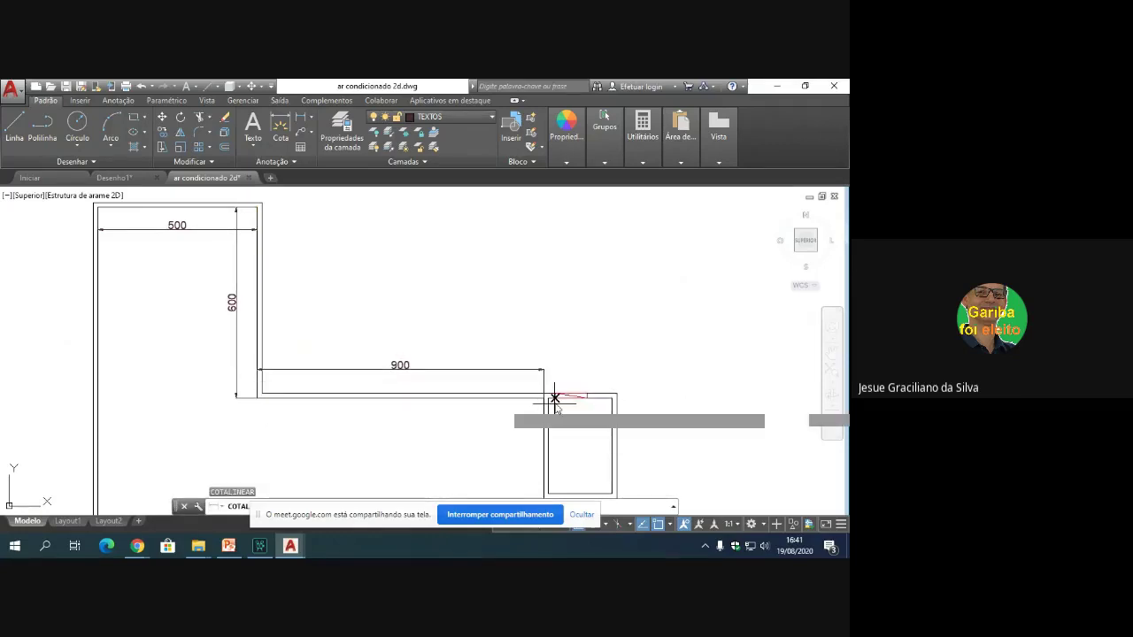
pyautogui.click(544, 398)
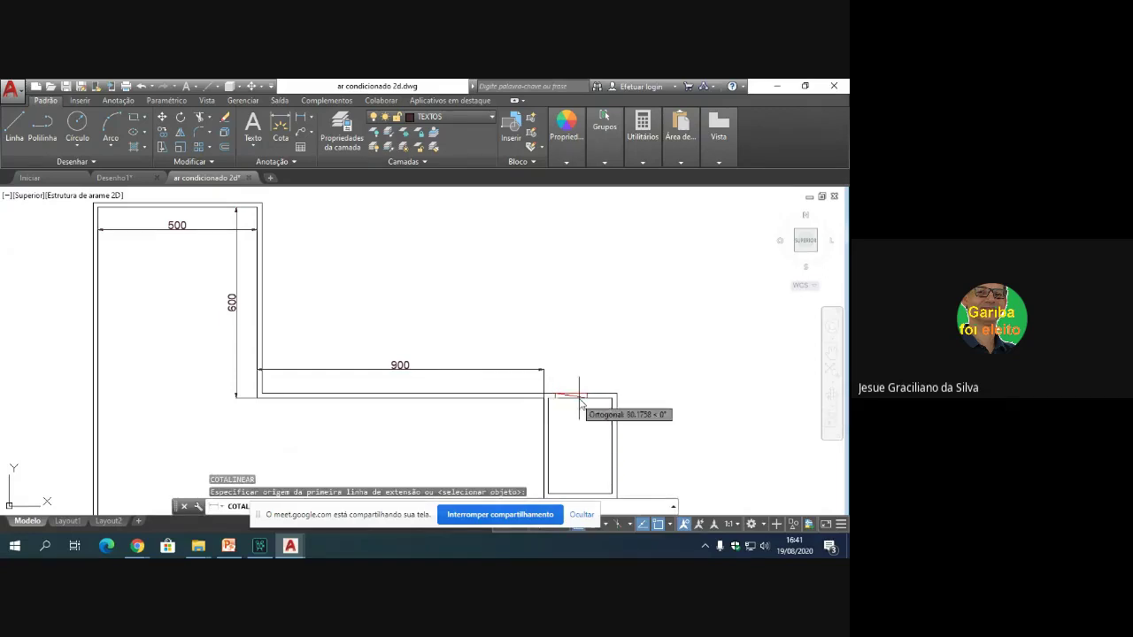
pyautogui.click(612, 397)
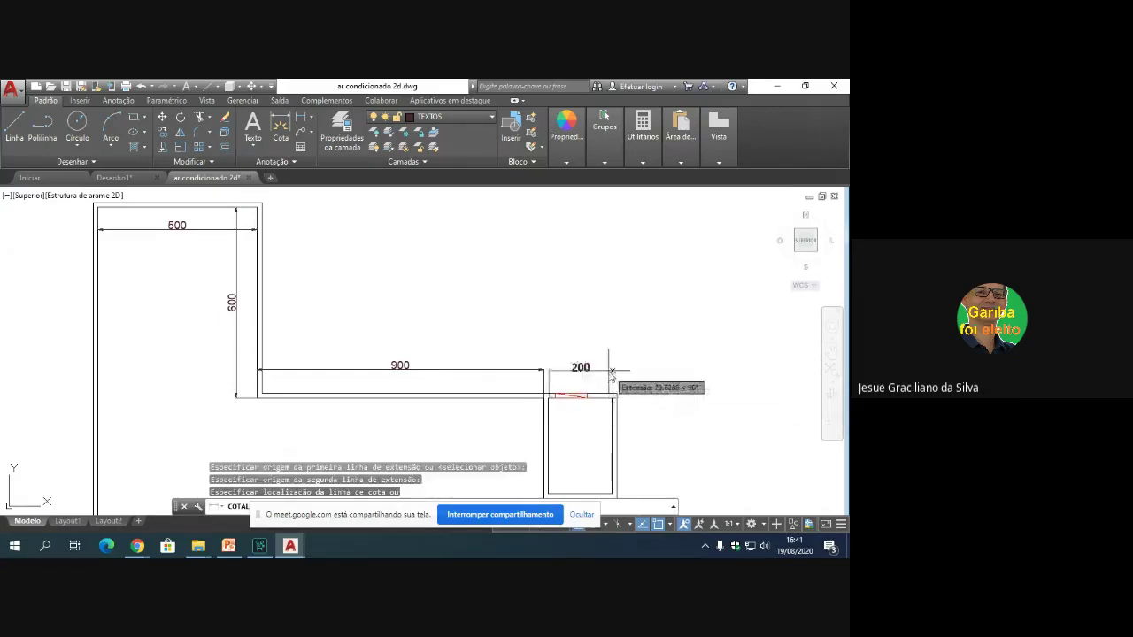
pyautogui.click(646, 373)
pyautogui.scroll(-2, 649, 378)
pyautogui.scroll(3, 649, 462)
pyautogui.press('Return')
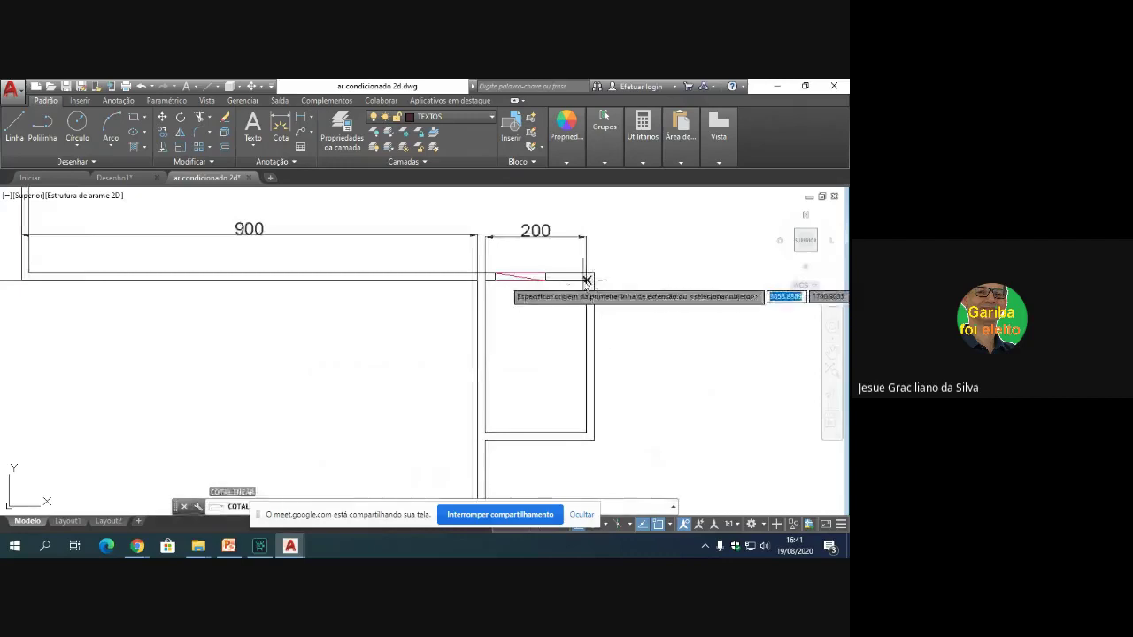
pyautogui.click(587, 279)
pyautogui.click(585, 432)
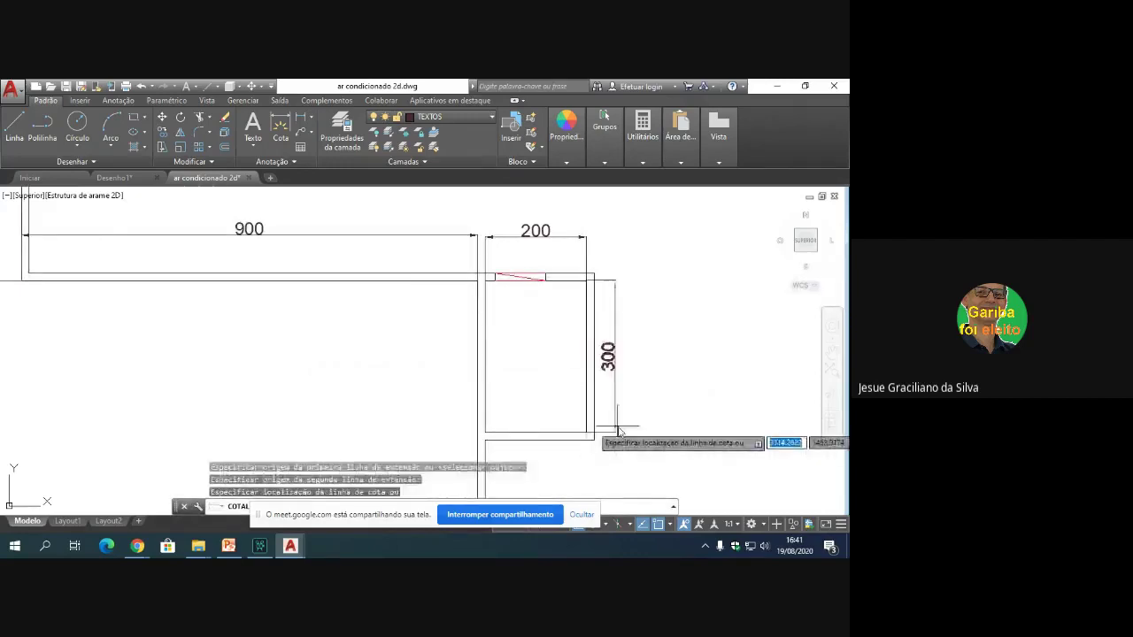
pyautogui.click(621, 431)
# Step: Add a vertical linear dimension for the full inner height of the main room's right wall
pyautogui.scroll(-3, 411, 350)
pyautogui.scroll(2, 442, 389)
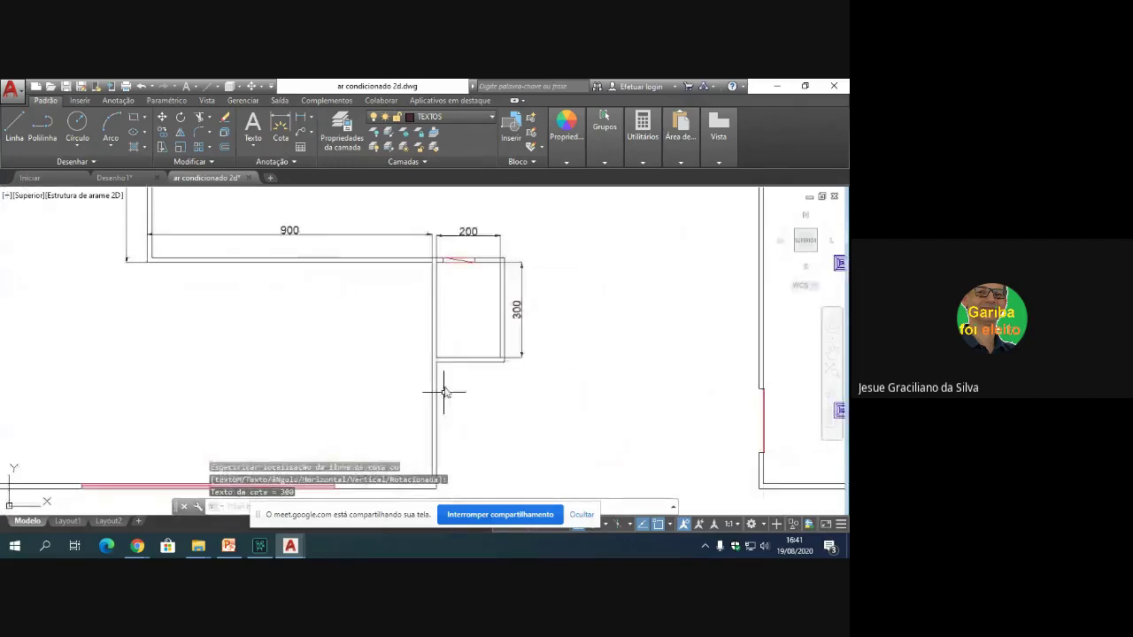
pyautogui.press('Return')
pyautogui.click(433, 361)
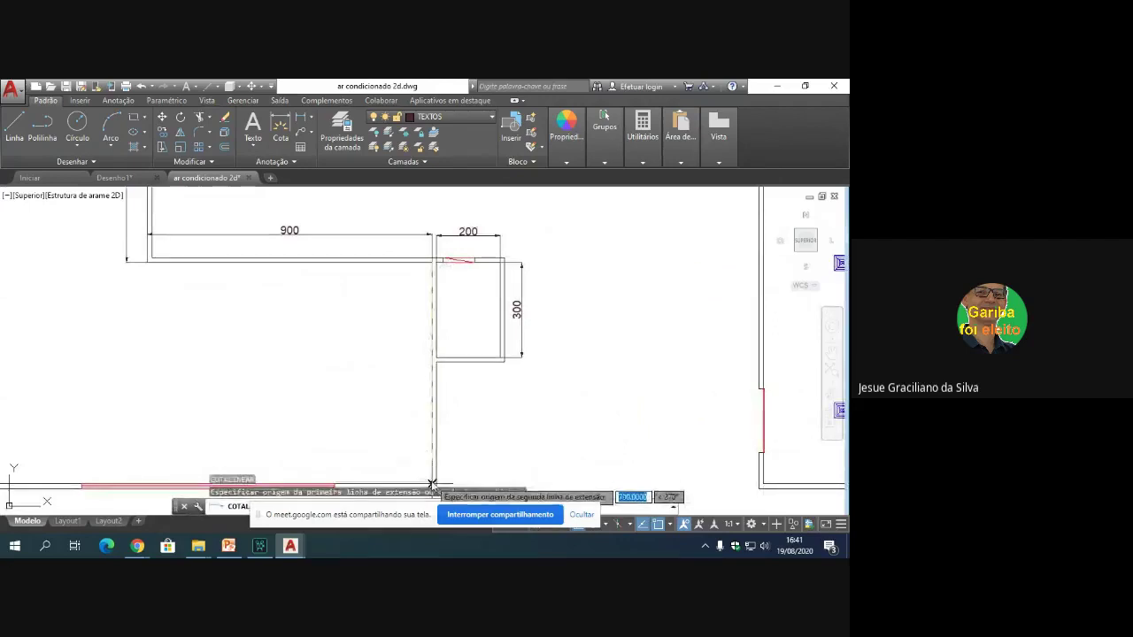
pyautogui.click(433, 483)
pyautogui.click(469, 443)
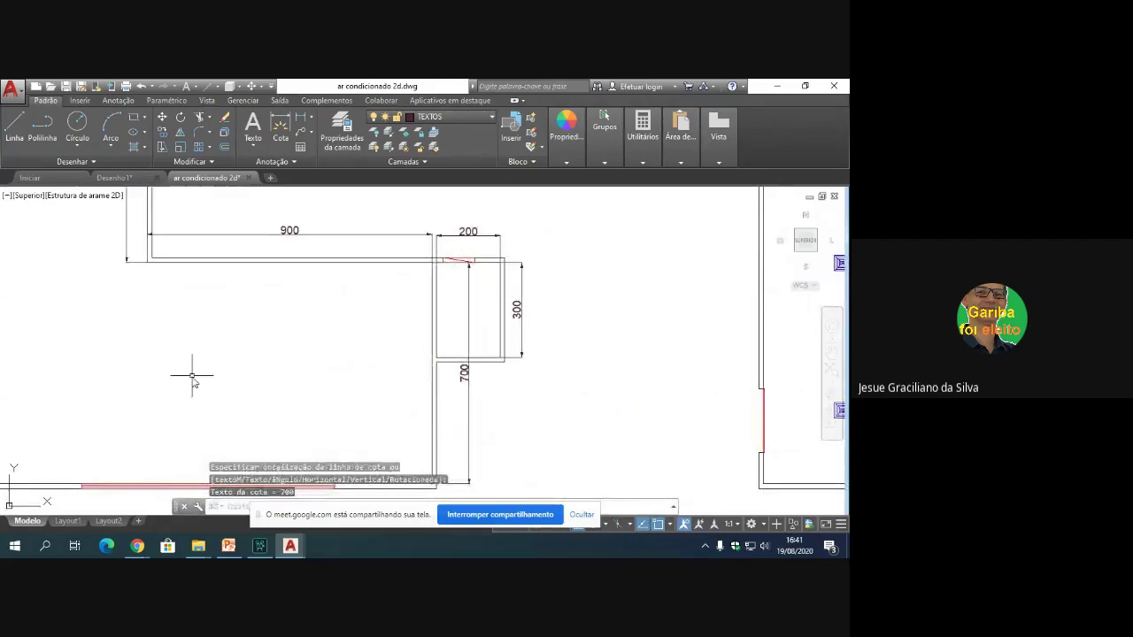
# Step: Add a linear dimension below the main room for the full inner length of its lower wall
pyautogui.scroll(-3, 189, 375)
pyautogui.scroll(5, 159, 418)
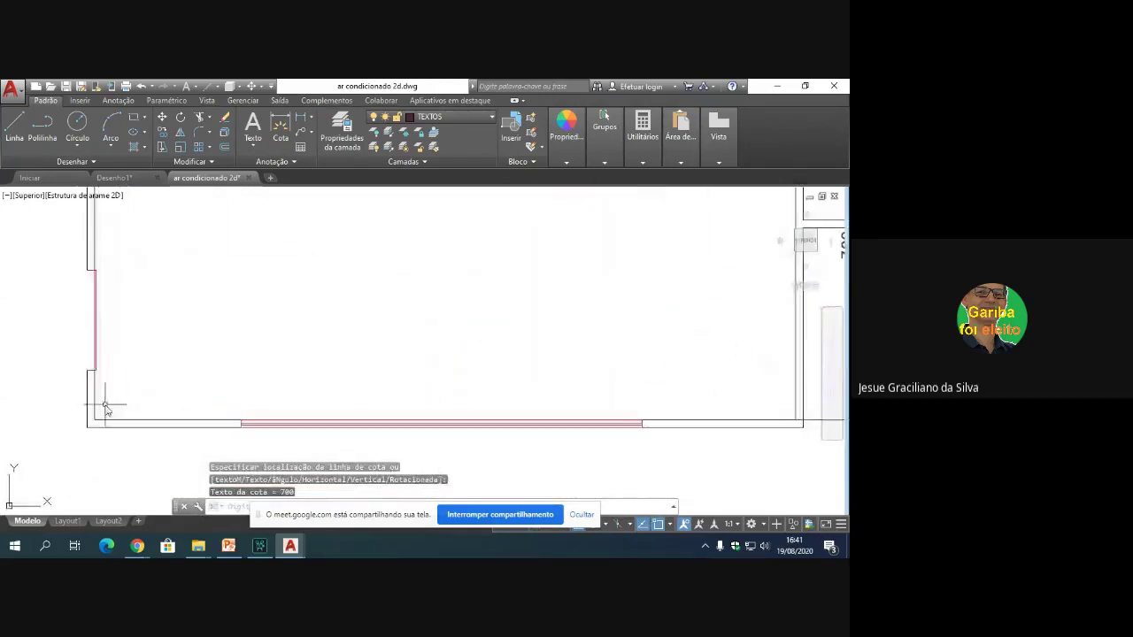
pyautogui.press('Return')
pyautogui.click(86, 423)
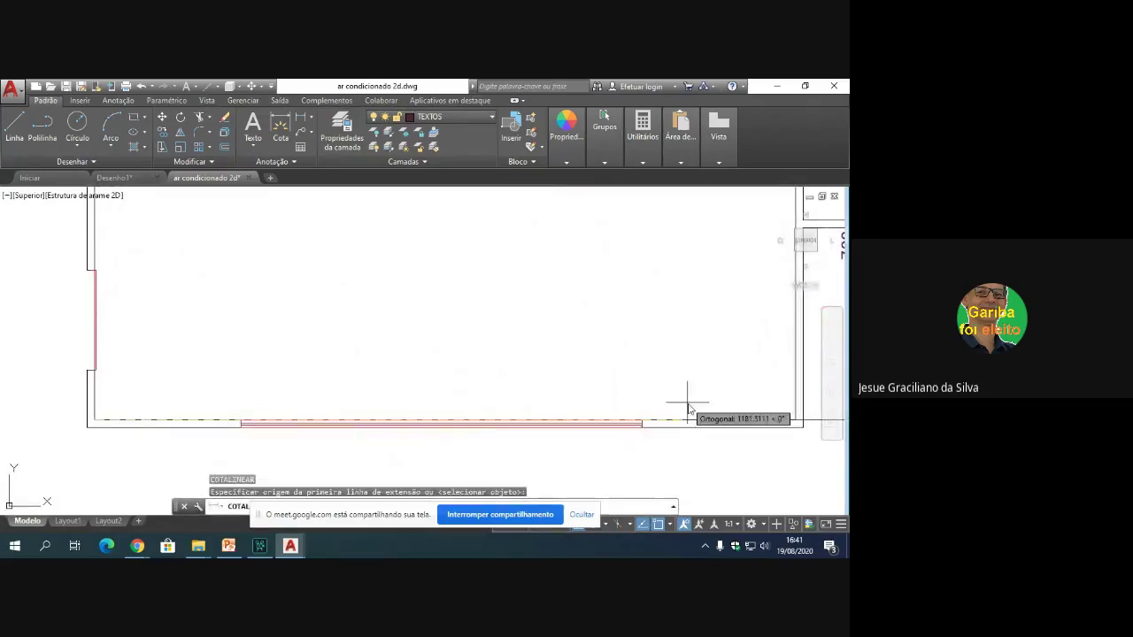
pyautogui.click(799, 423)
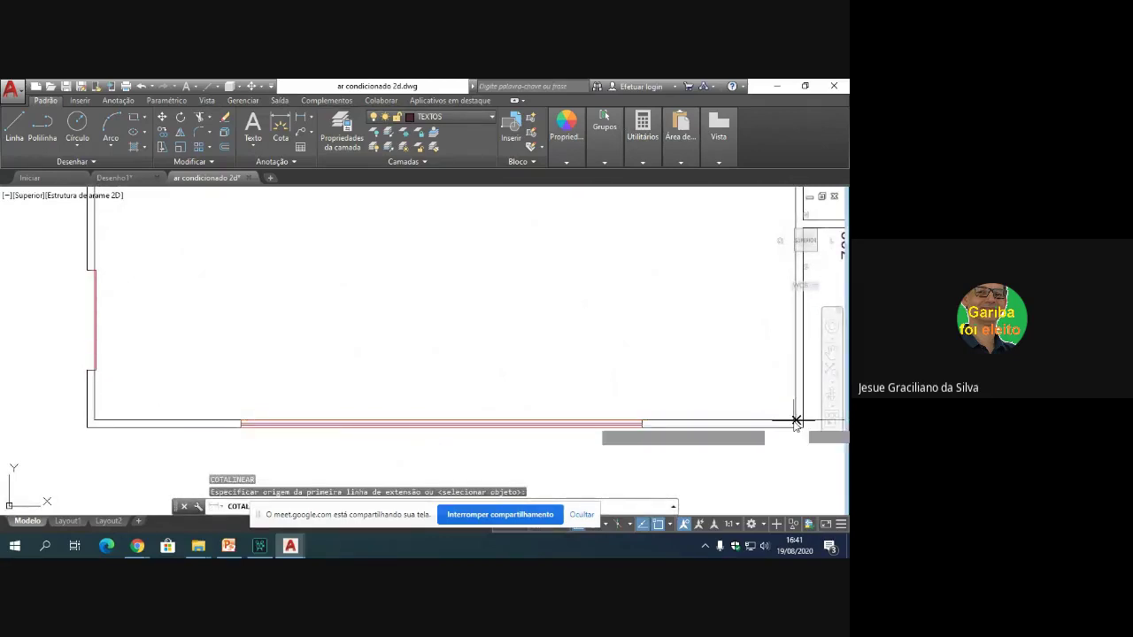
pyautogui.click(769, 479)
# Step: Dimension the distance from the lower-left inner corner to the red opening in the lower wall, and the opening's length
pyautogui.press('Return')
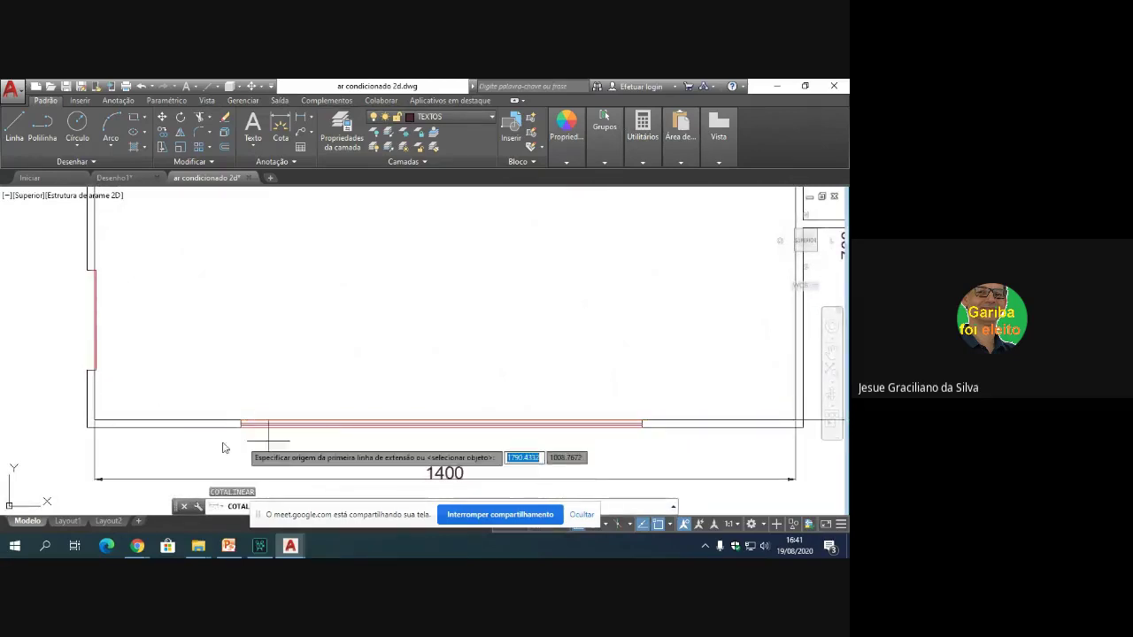
pyautogui.click(94, 420)
pyautogui.click(241, 420)
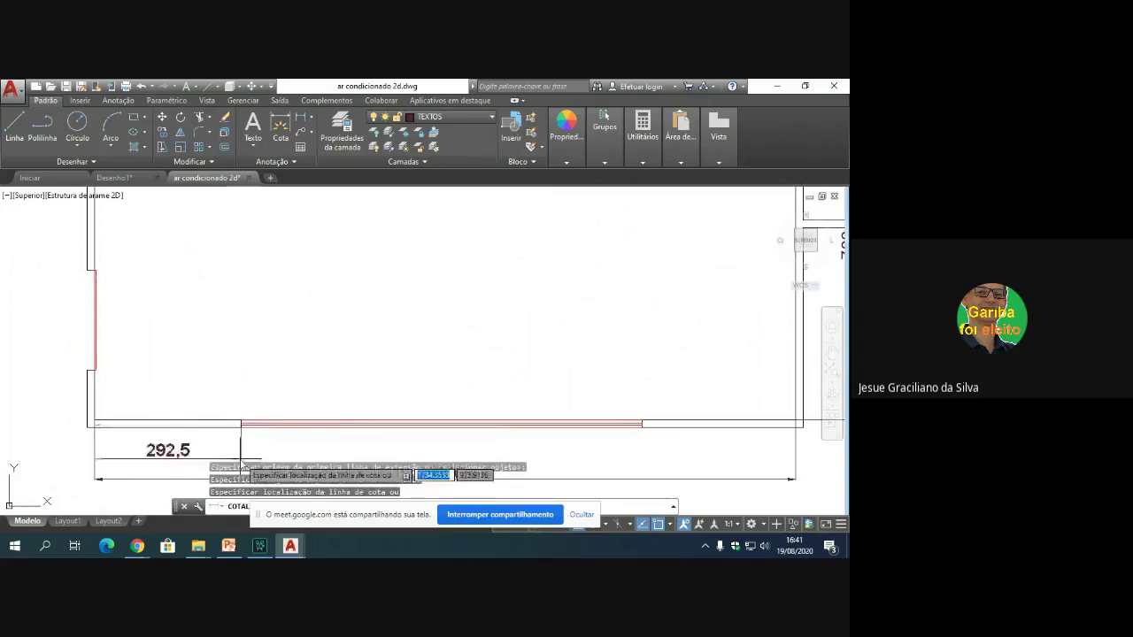
pyautogui.click(240, 462)
pyautogui.press('Return')
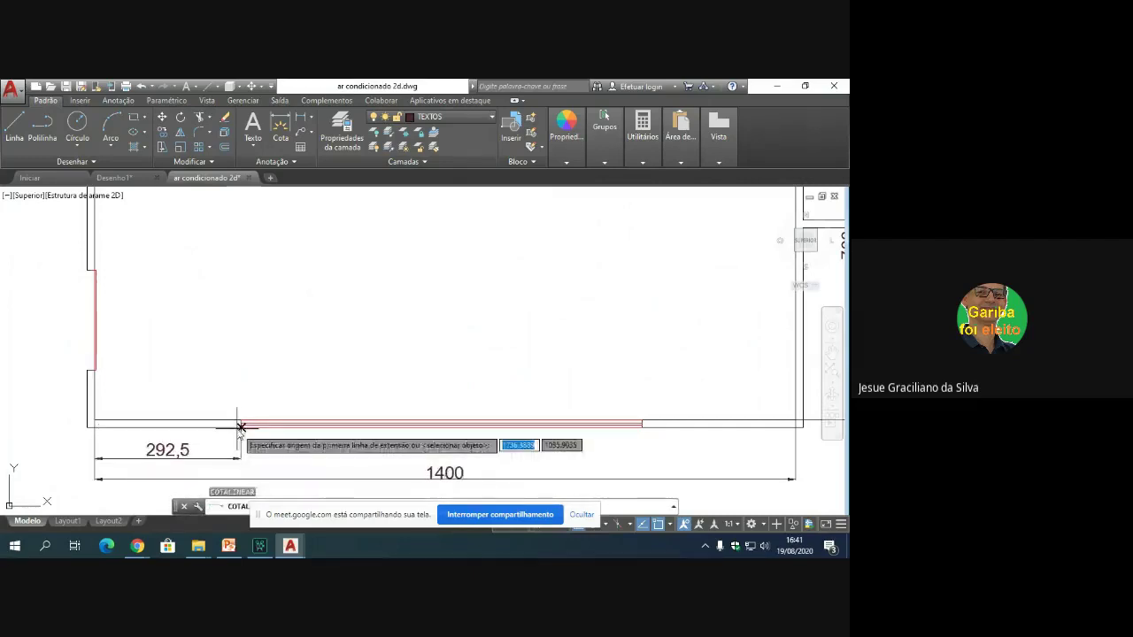
pyautogui.click(241, 426)
pyautogui.click(641, 424)
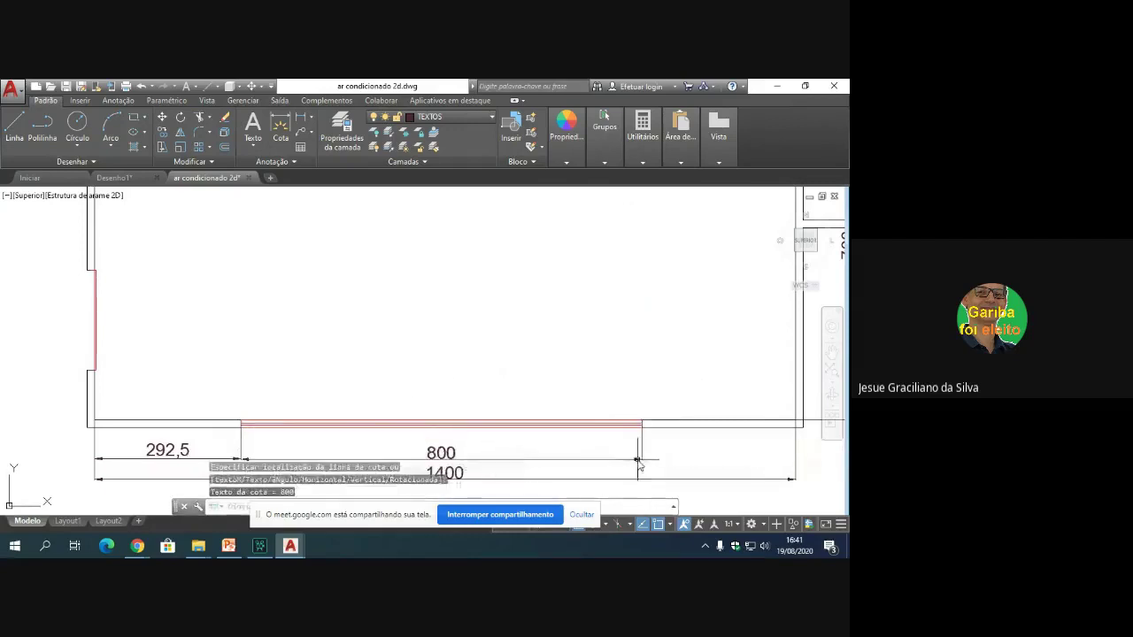
# Step: Dimension the wall segment between the lower-left inner corner and the left wall's red opening, and the opening's length
pyautogui.press('Return')
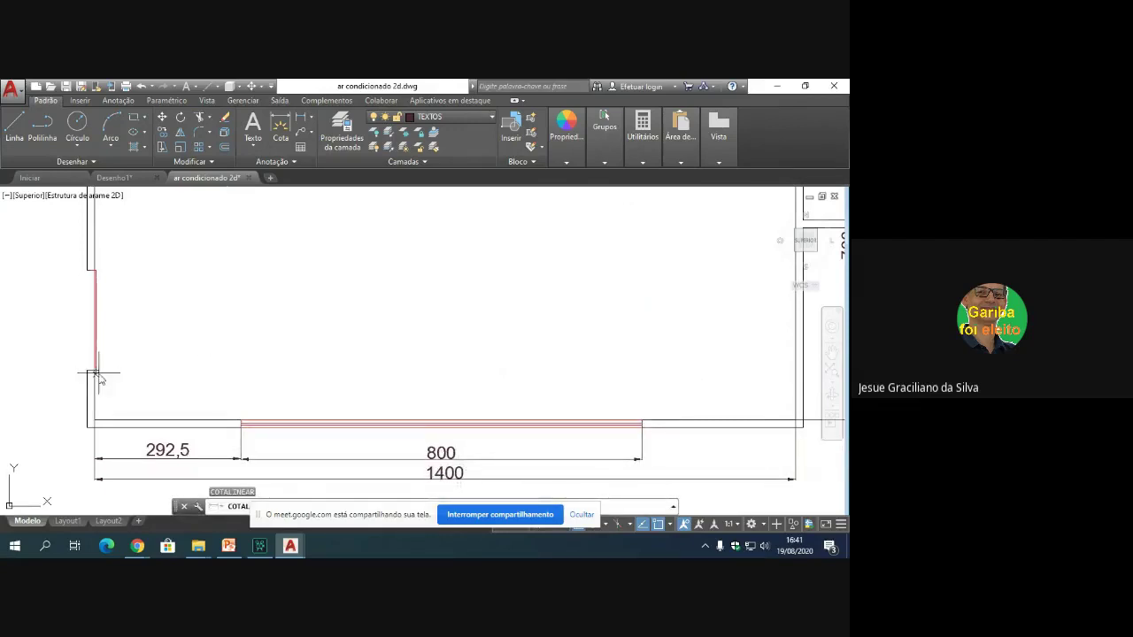
pyautogui.click(94, 422)
pyautogui.click(95, 371)
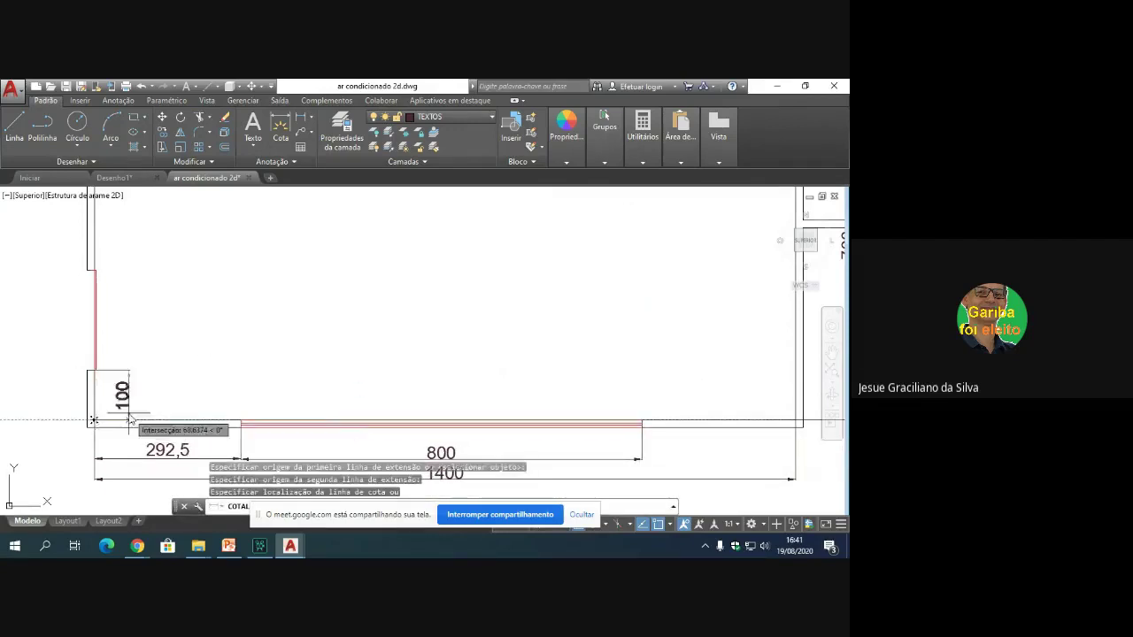
pyautogui.press('Return')
pyautogui.click(87, 371)
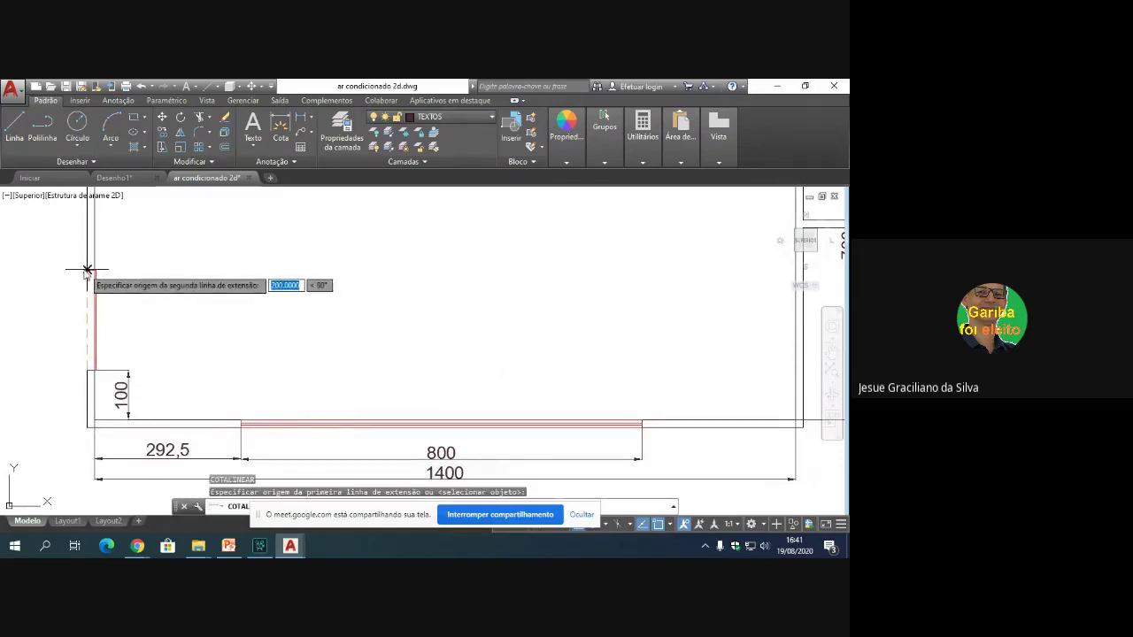
pyautogui.click(87, 270)
pyautogui.click(61, 274)
# Step: Add a vertical linear dimension outside the left wall for the floor plan's full inner height
pyautogui.scroll(-5, 173, 328)
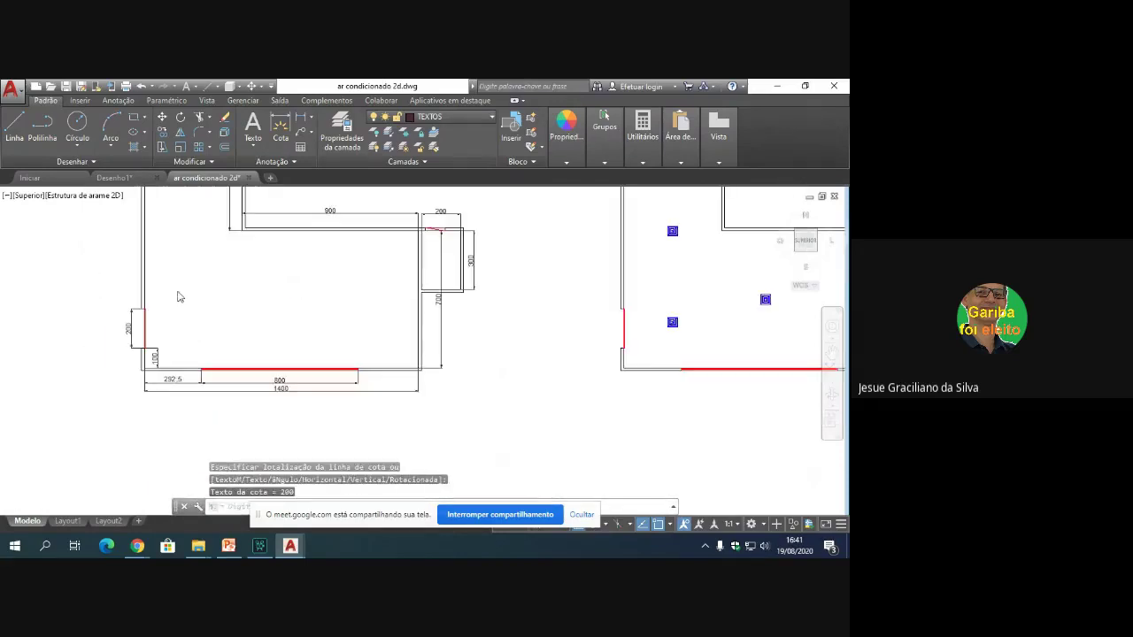
pyautogui.scroll(-3, 175, 283)
pyautogui.scroll(5, 146, 390)
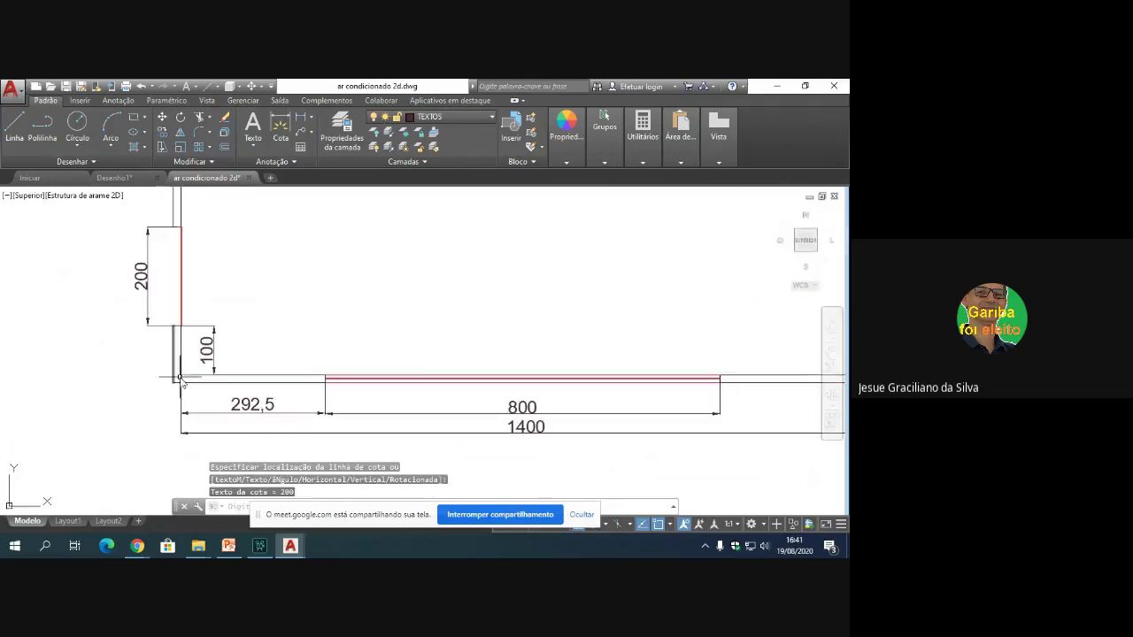
pyautogui.press('Return')
pyautogui.click(182, 378)
pyautogui.scroll(-3, 181, 378)
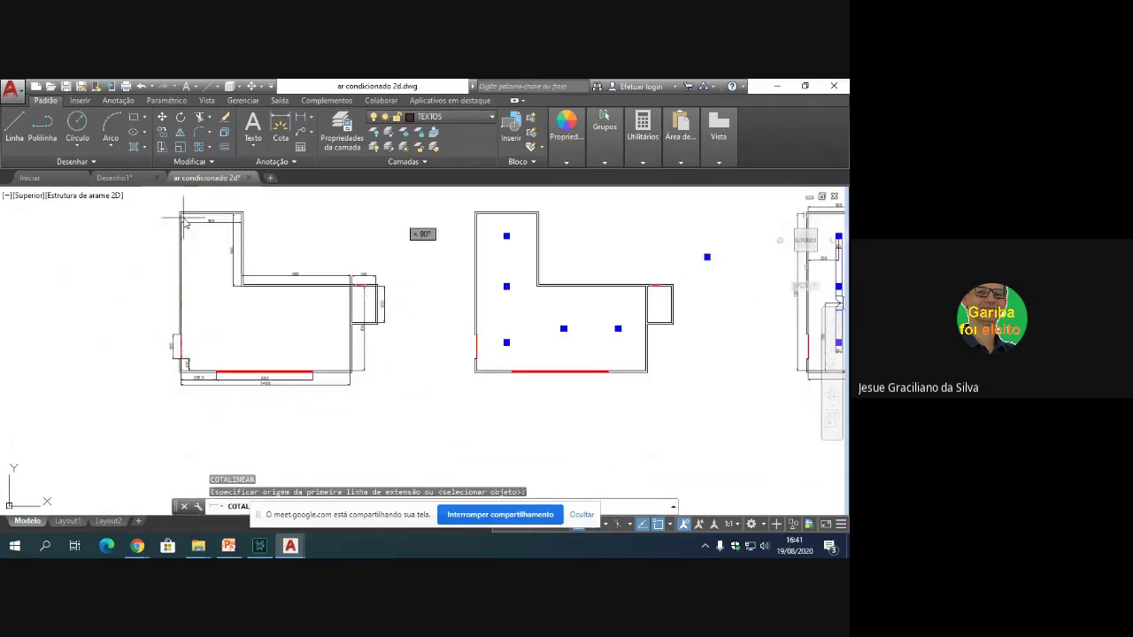
pyautogui.scroll(5, 174, 202)
pyautogui.click(172, 197)
pyautogui.click(150, 212)
pyautogui.scroll(-4, 228, 253)
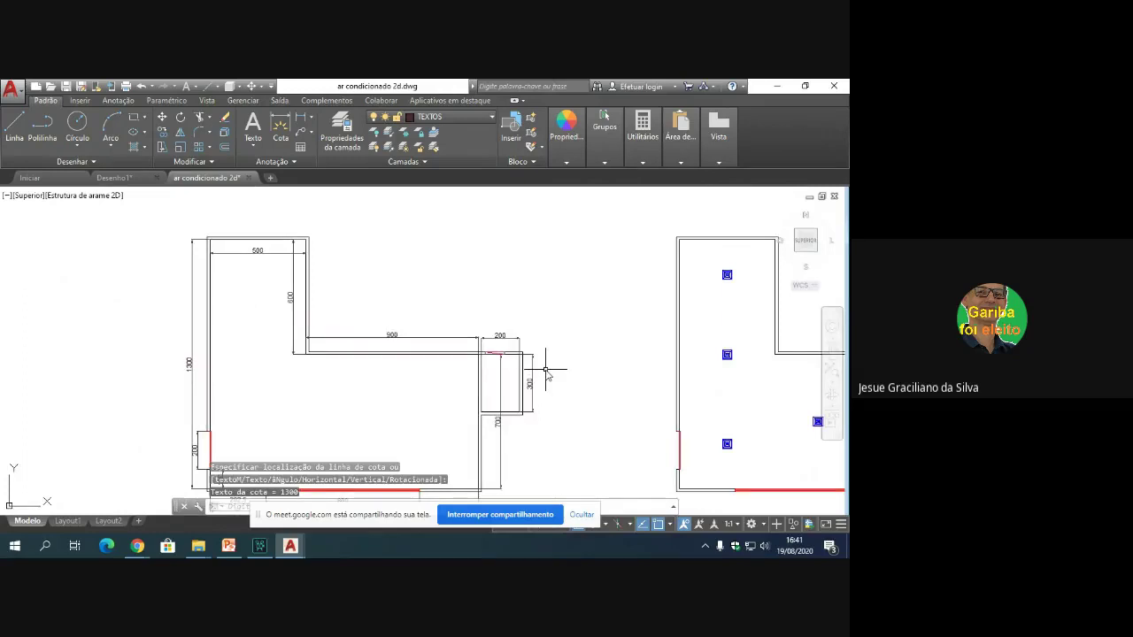
pyautogui.scroll(-4, 544, 372)
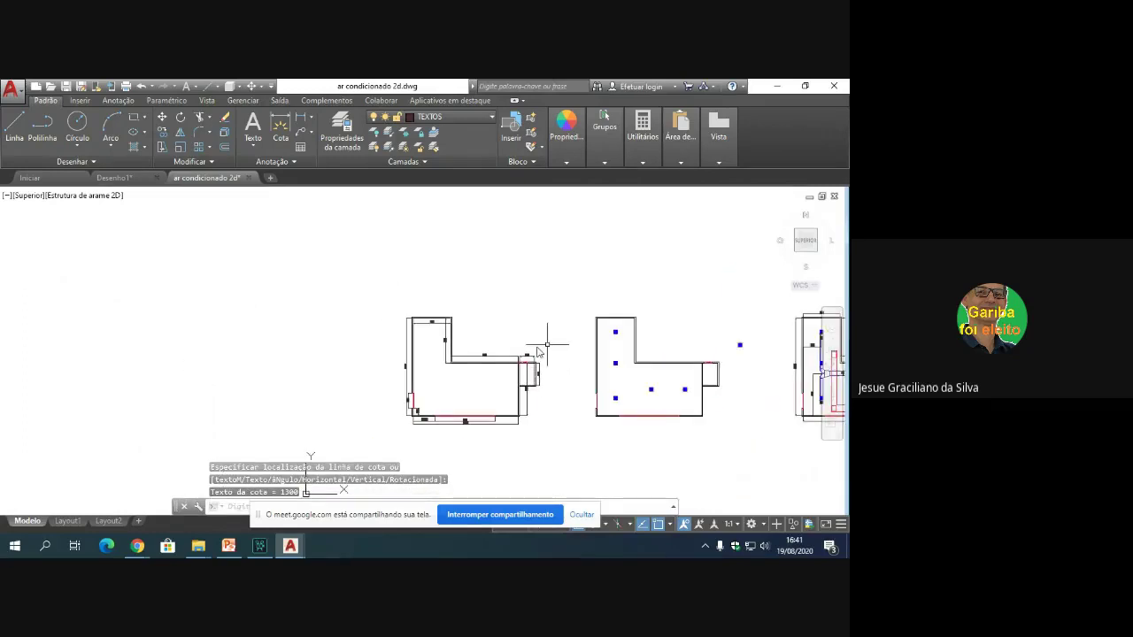
pyautogui.scroll(3, 518, 345)
pyautogui.scroll(-3, 442, 372)
pyautogui.scroll(3, 349, 395)
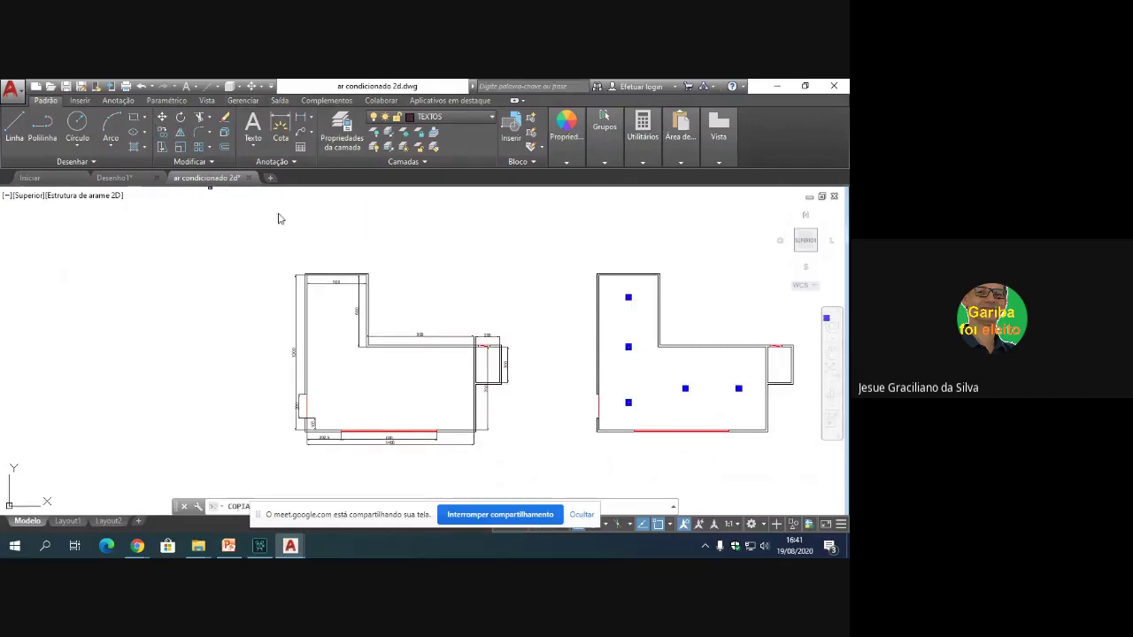
# Step: Copy the dimensioned floor plan with all its dimensions to the empty area on its left
pyautogui.click(263, 248)
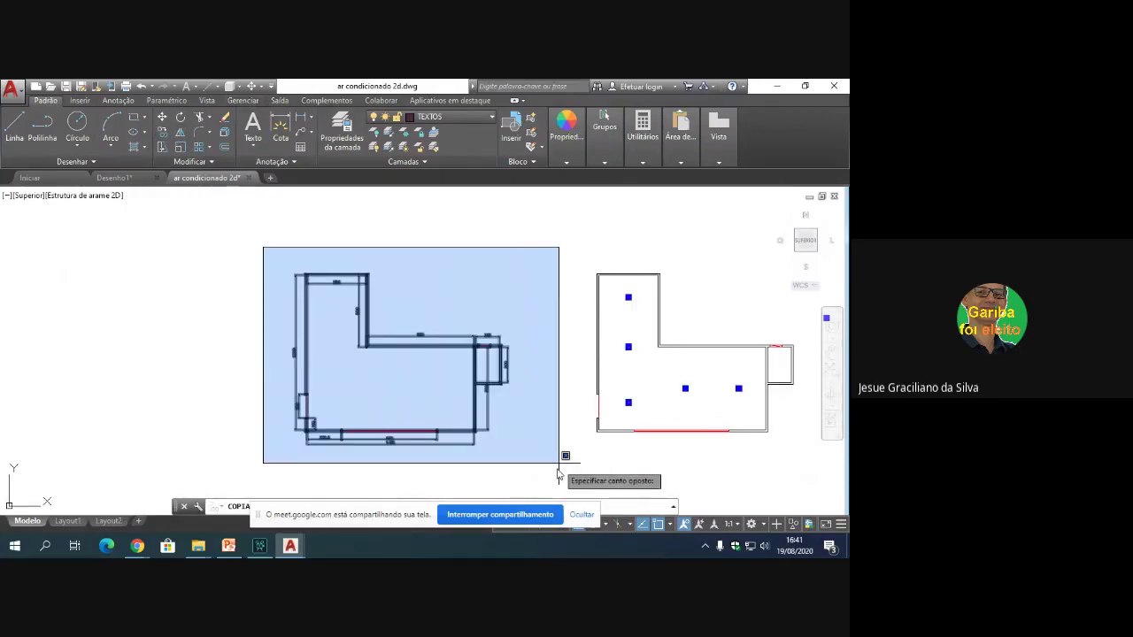
pyautogui.click(559, 463)
pyautogui.press('Return')
pyautogui.click(525, 440)
pyautogui.click(260, 434)
pyautogui.press('Return')
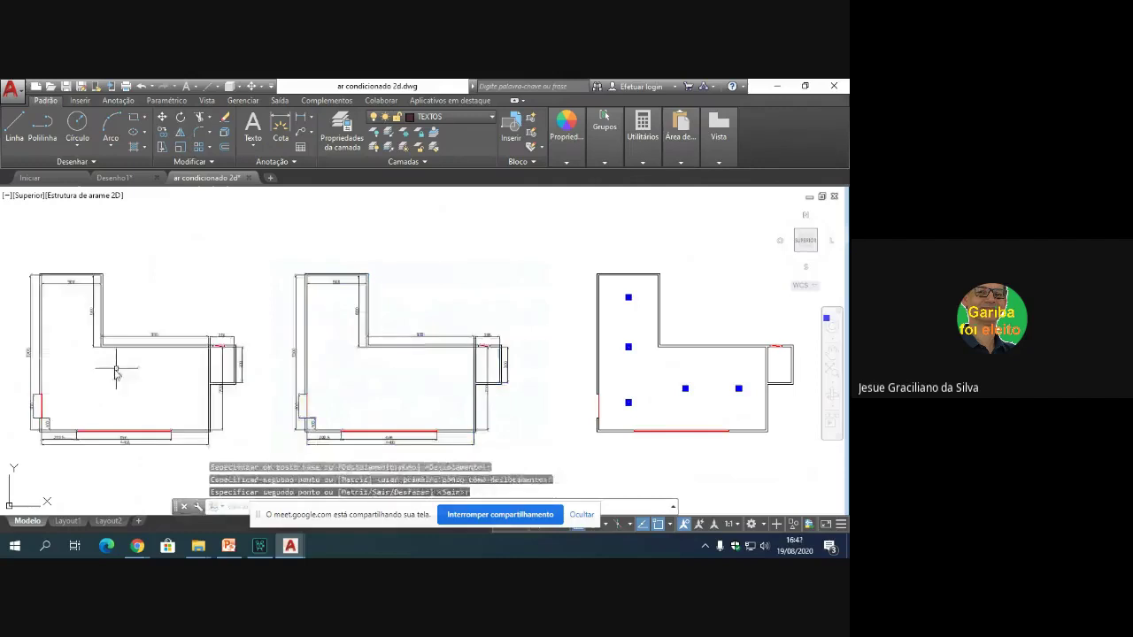
# Step: Turn on the AUXILIARES layer
pyautogui.scroll(2, 30, 395)
pyautogui.moveTo(30, 395); pyautogui.dragTo(44, 393, button='middle')
pyautogui.press('Return')
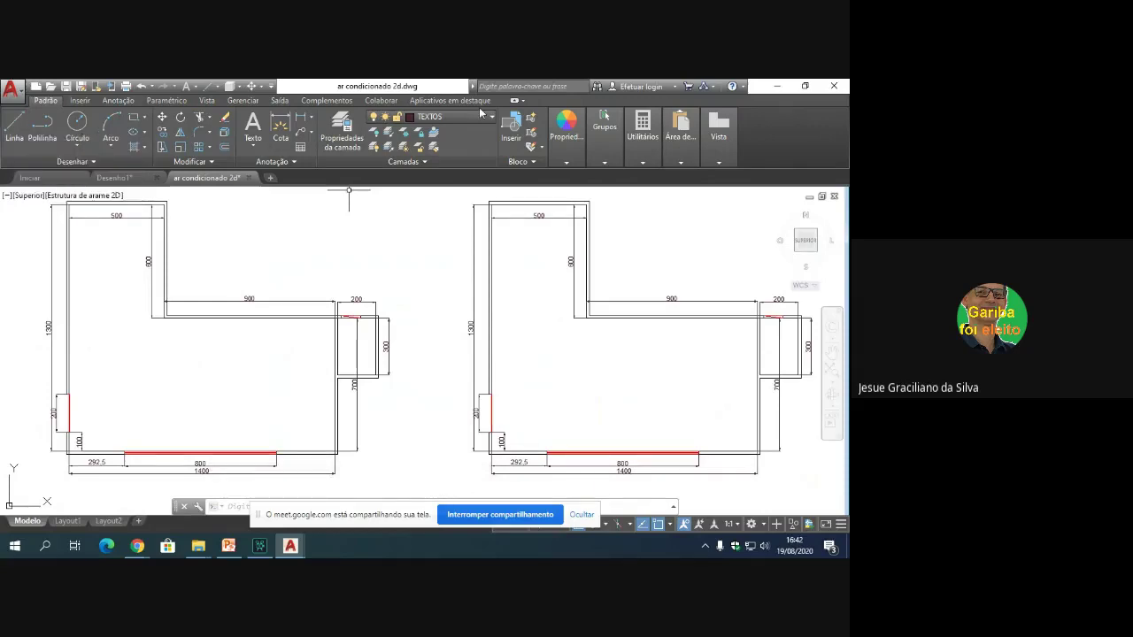
pyautogui.click(443, 117)
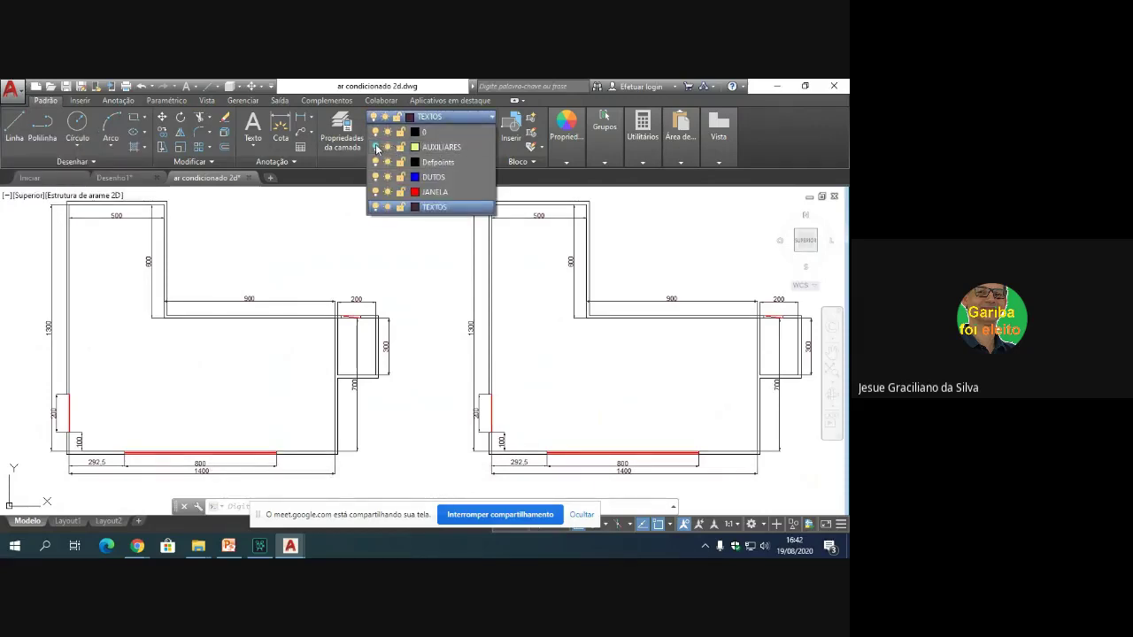
pyautogui.click(376, 148)
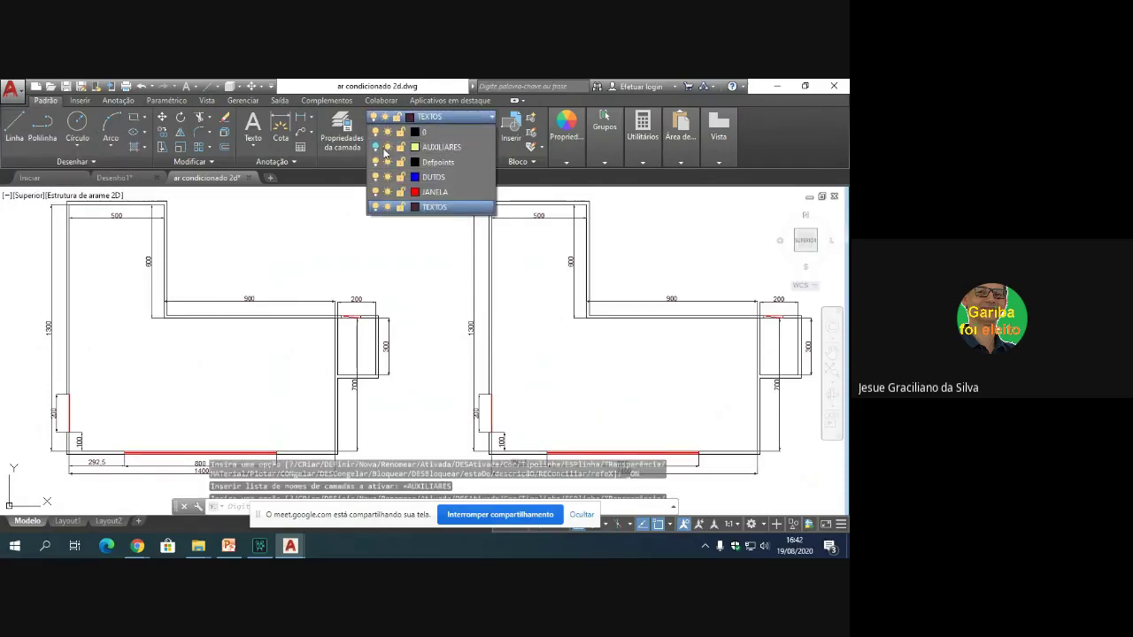
# Step: Draw a line from the copied plan's upper-left inner corner, 250 along the top wall, and straight down past the lower wall
pyautogui.click(15, 126)
pyautogui.write('l')
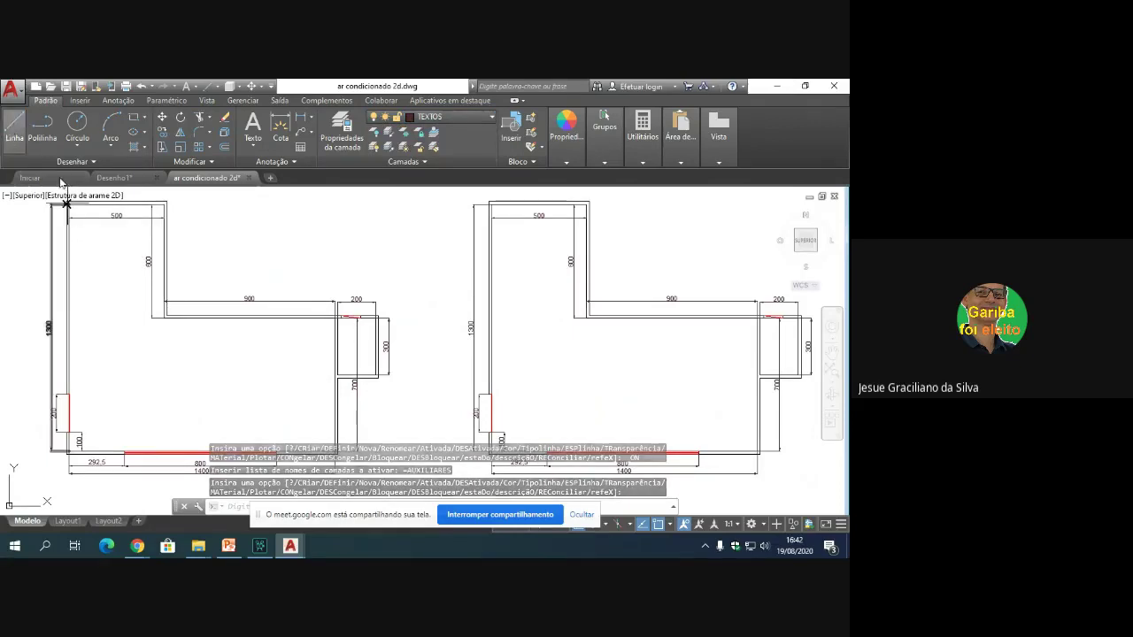
pyautogui.press('Return')
pyautogui.click(69, 205)
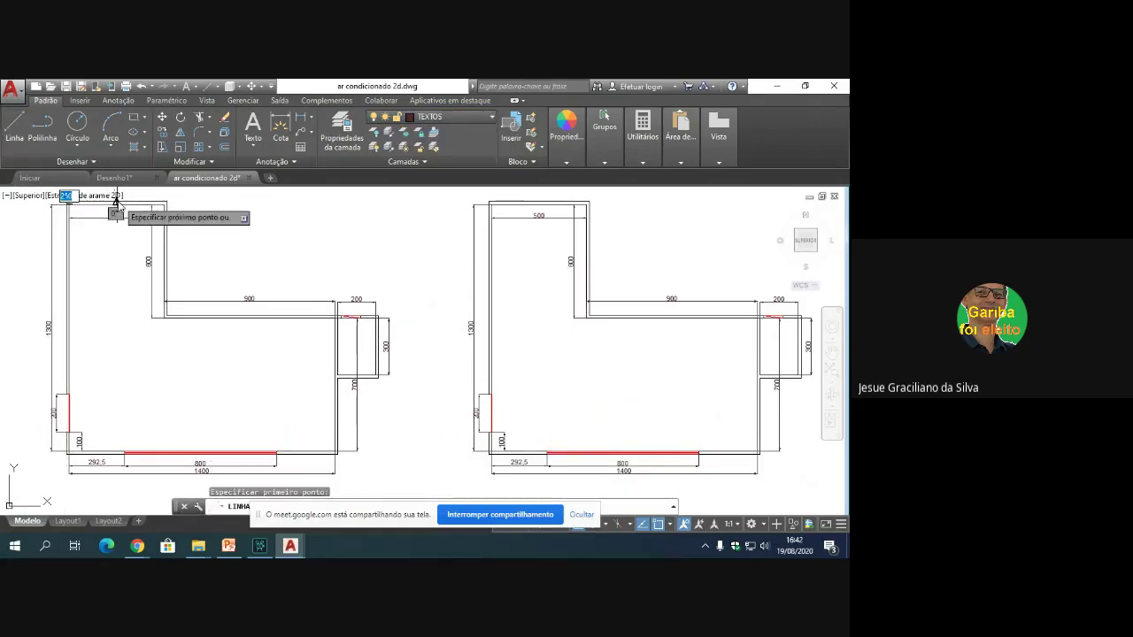
pyautogui.write('250')
pyautogui.press('Return')
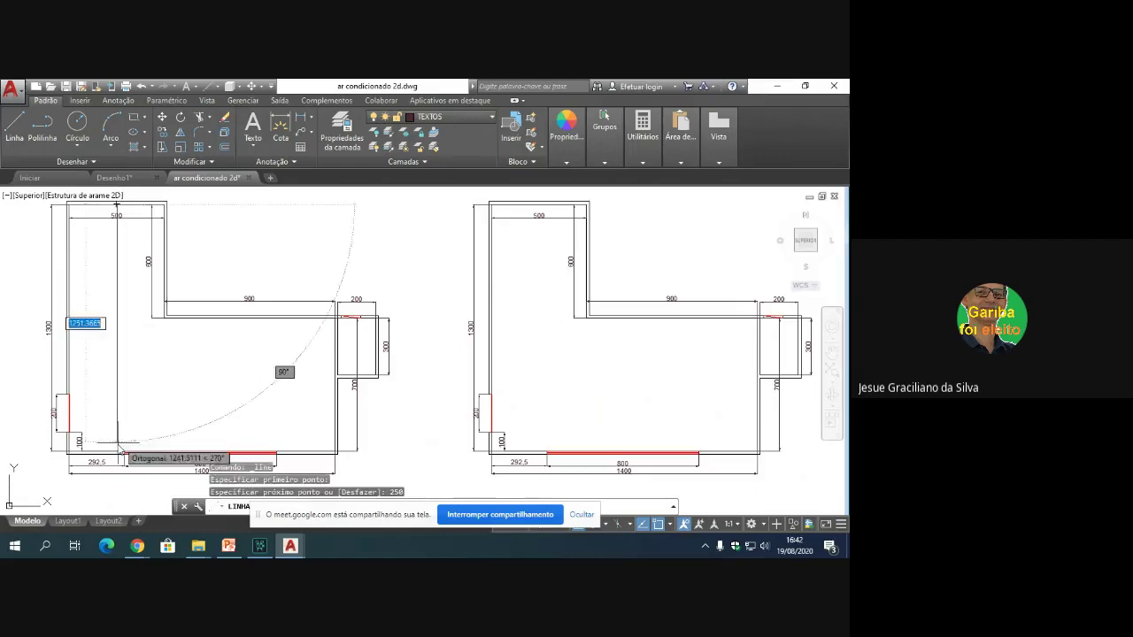
pyautogui.click(116, 476)
pyautogui.press('Return')
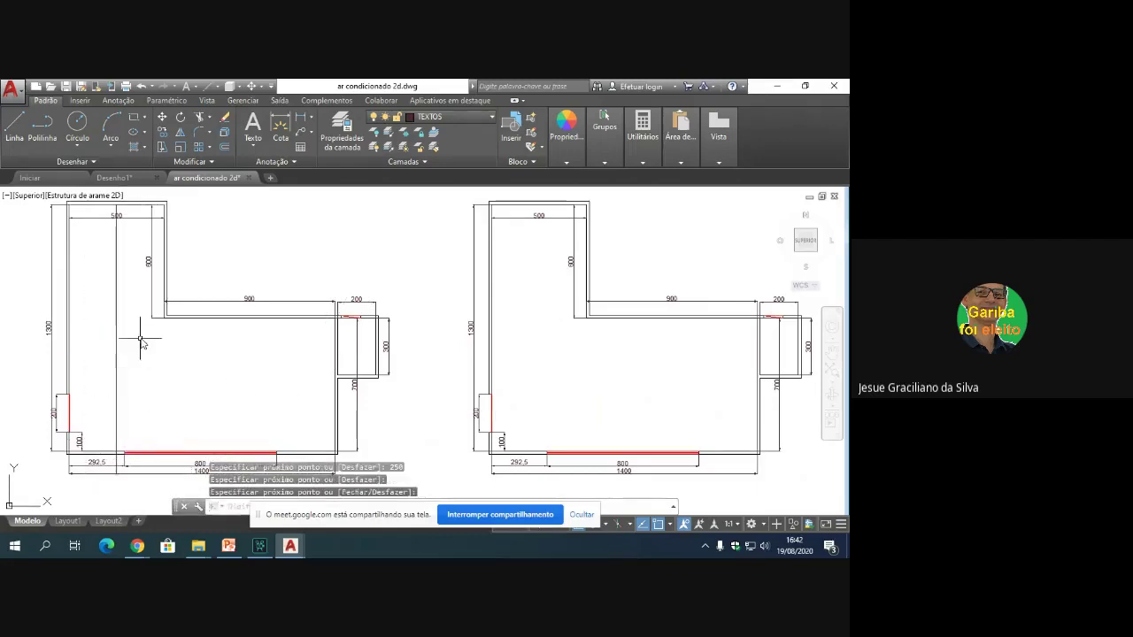
# Step: Draw a vertical line from the L-shaped room's inward corner down past the lower wall of the copied plan
pyautogui.press('Return')
pyautogui.click(163, 317)
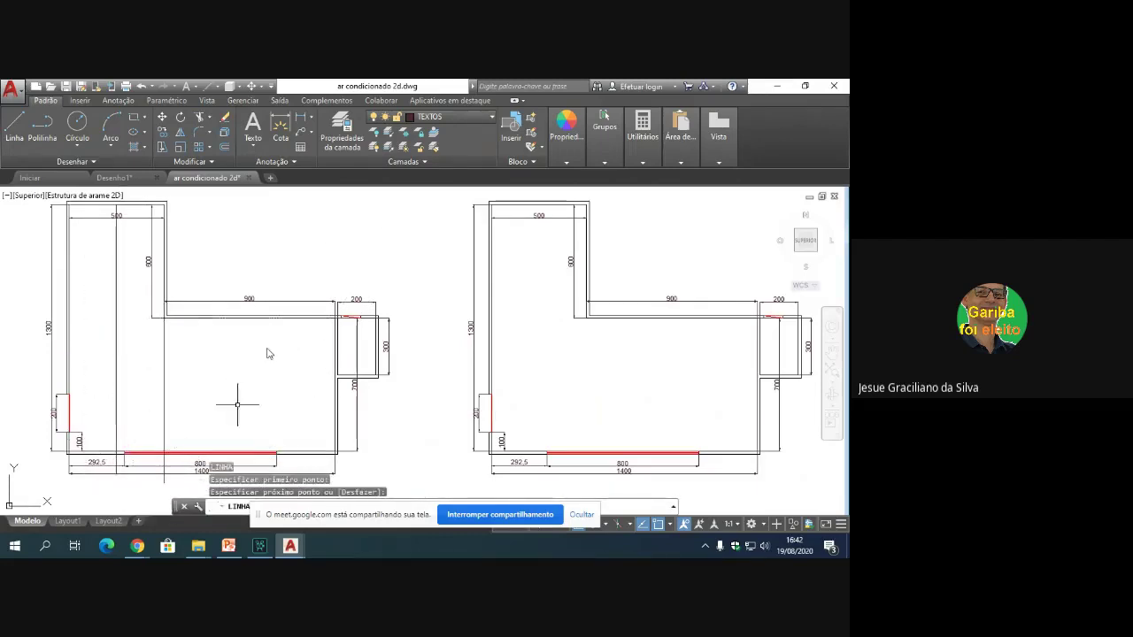
pyautogui.press('Return')
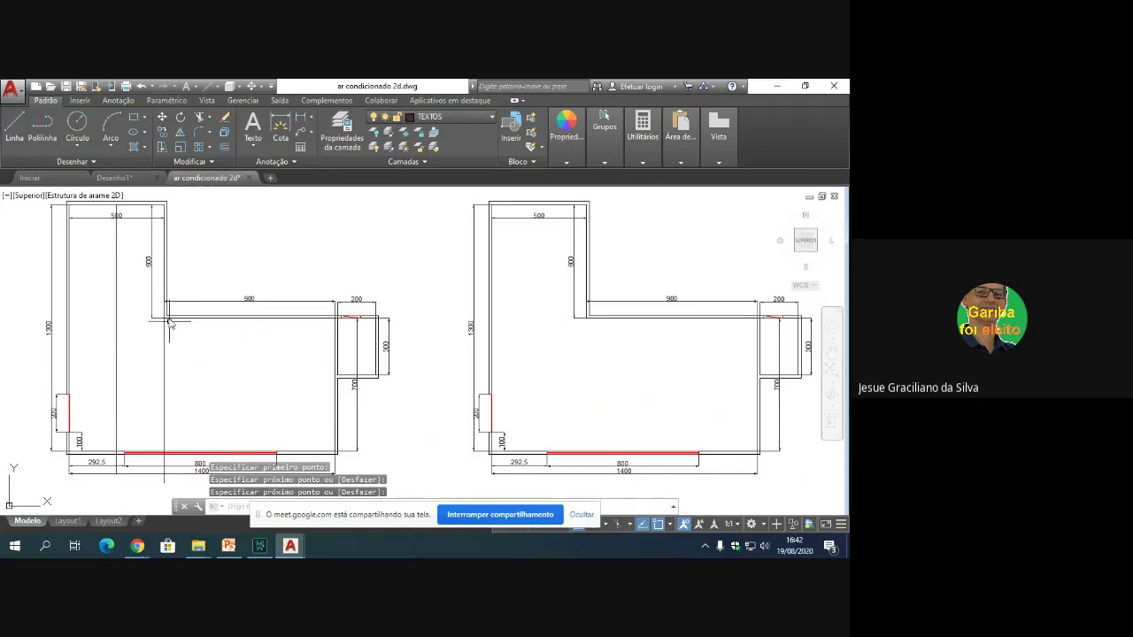
# Step: Offset the vertical line below the inward corner 450 to the right
pyautogui.click(225, 149)
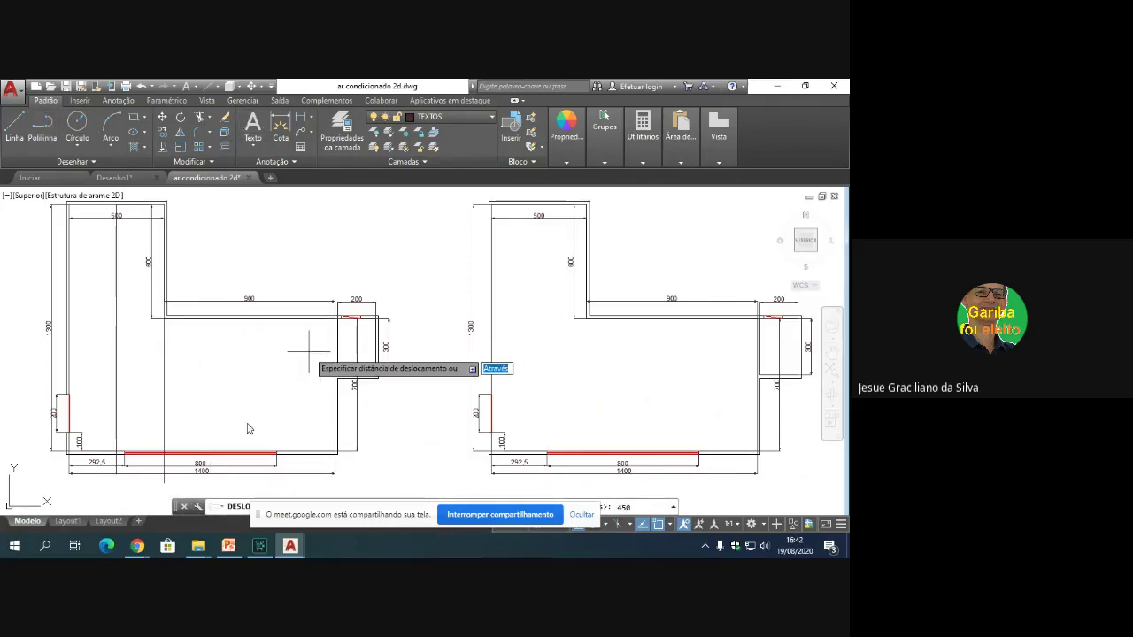
pyautogui.press('Return')
pyautogui.click(164, 418)
pyautogui.click(181, 390)
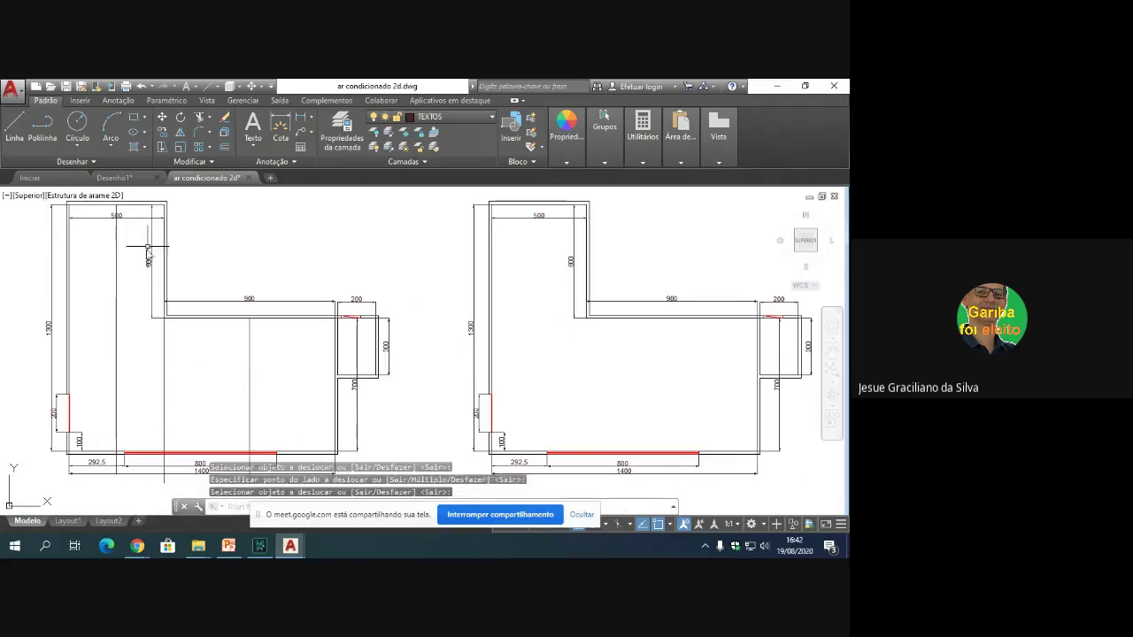
pyautogui.press('Return')
# Step: Erase the copied plan's dimensions in the upper wing, above the main room and below the lower wall
pyautogui.click(149, 257)
pyautogui.press('Delete')
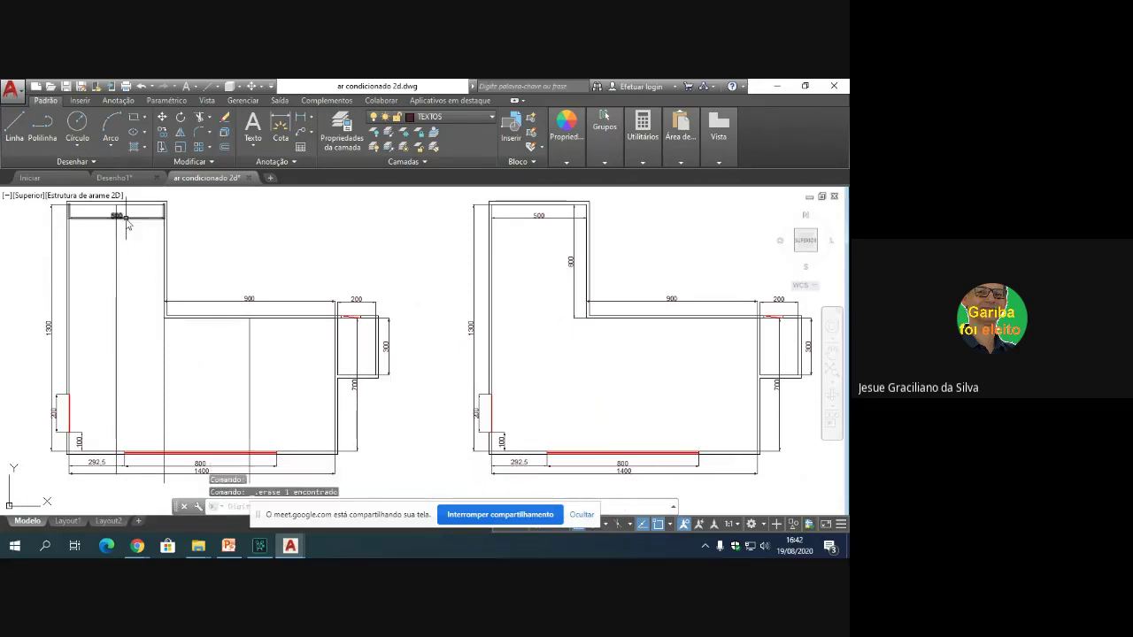
pyautogui.click(251, 302)
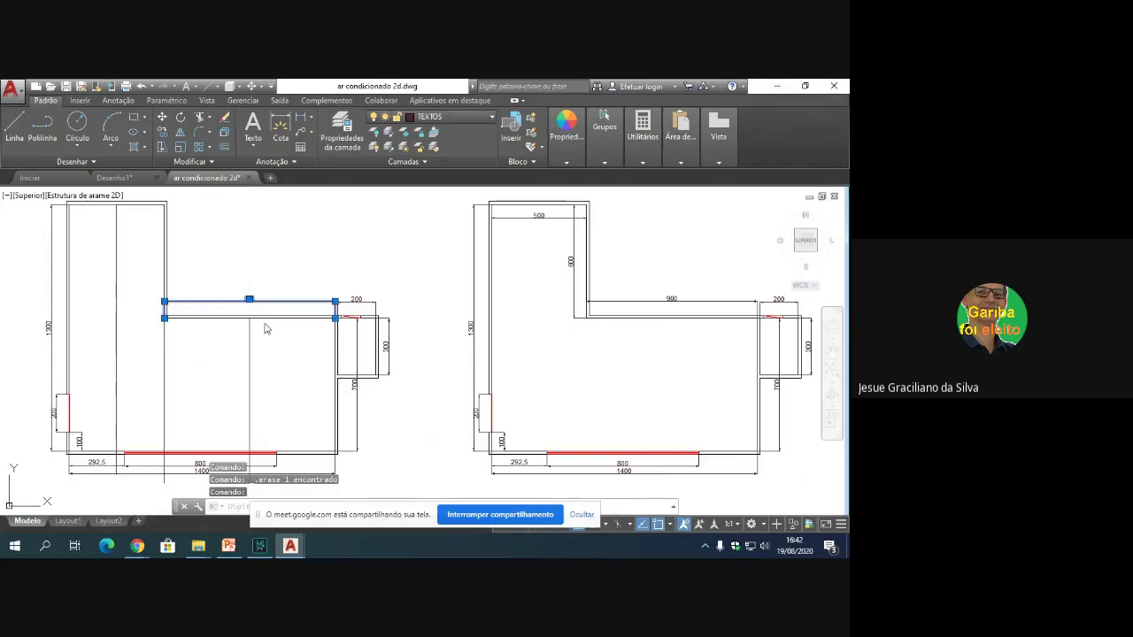
pyautogui.press('Delete')
pyautogui.click(198, 465)
pyautogui.press('Delete')
pyautogui.click(96, 462)
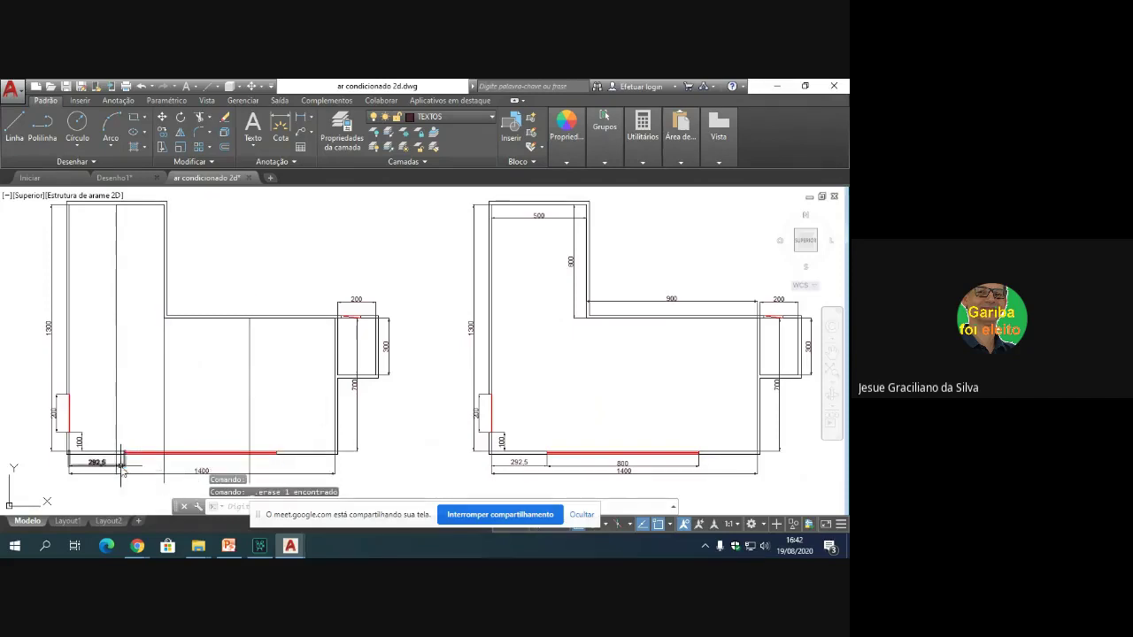
pyautogui.press('Delete')
pyautogui.click(135, 478)
pyautogui.press('Delete')
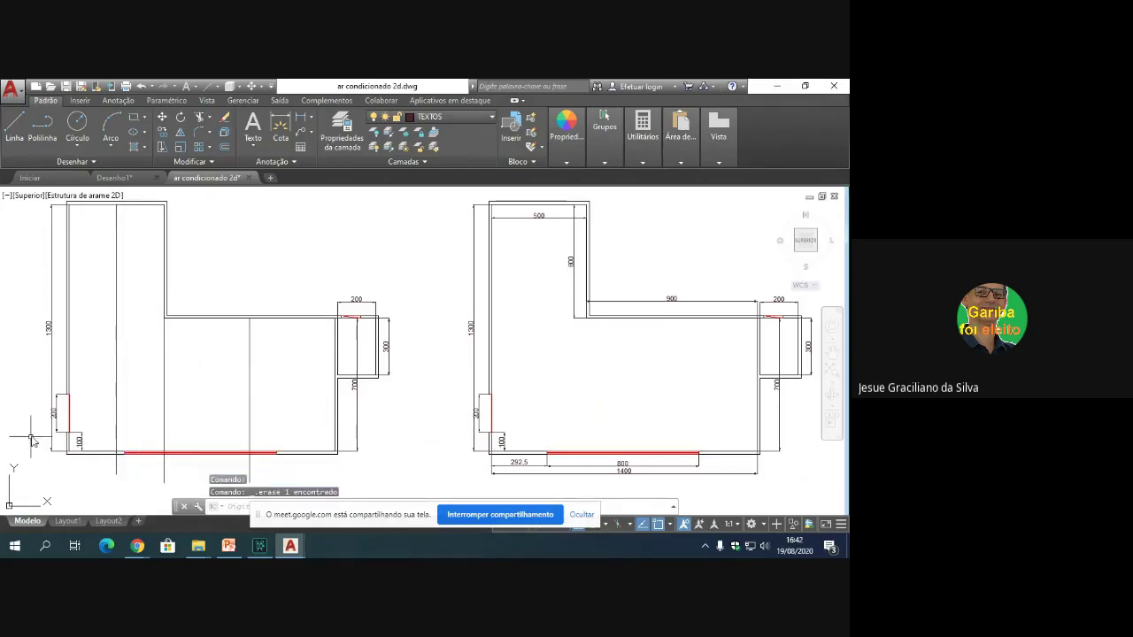
# Step: Erase the copied plan's remaining dimensions along the left wall, the right wall and around the small side room
pyautogui.click(75, 440)
pyautogui.press('Delete')
pyautogui.click(50, 346)
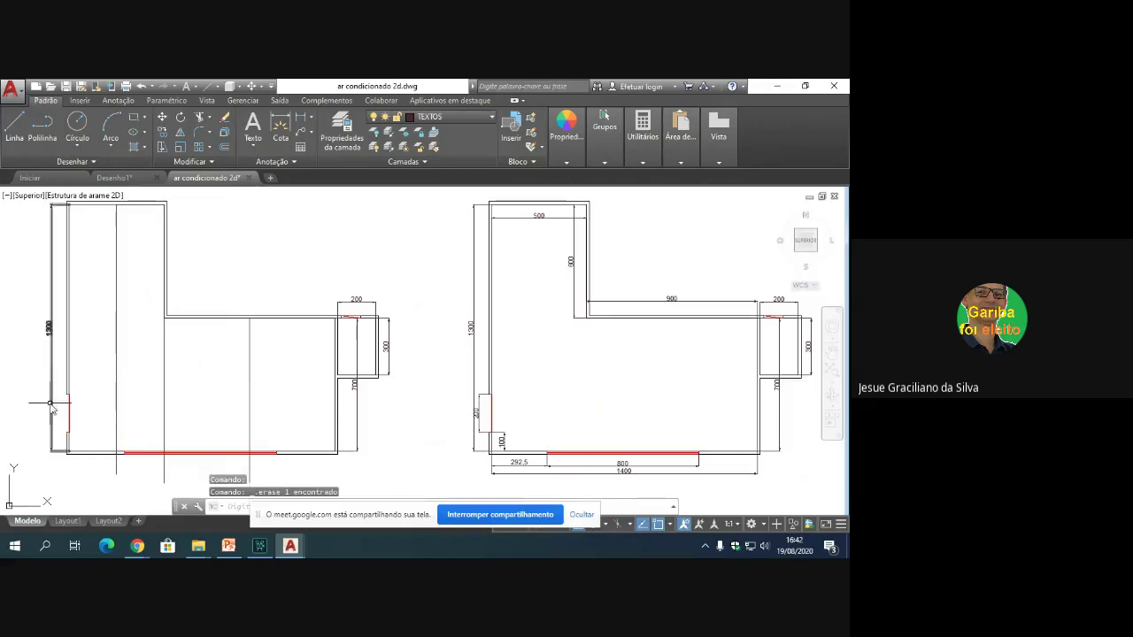
pyautogui.press('Delete')
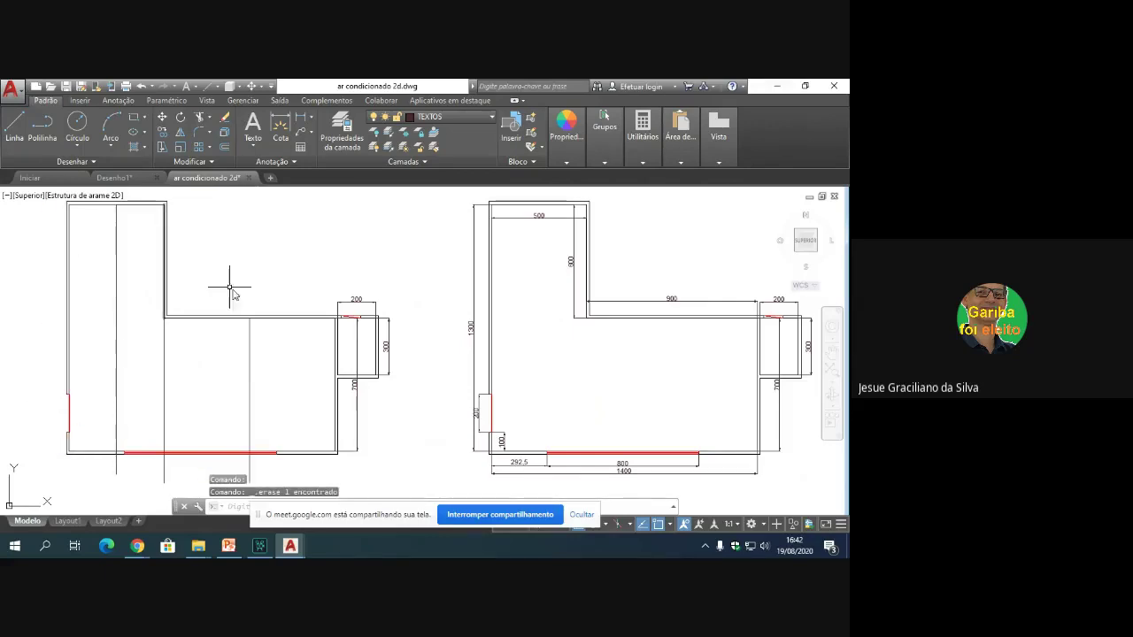
pyautogui.click(356, 349)
pyautogui.click(357, 322)
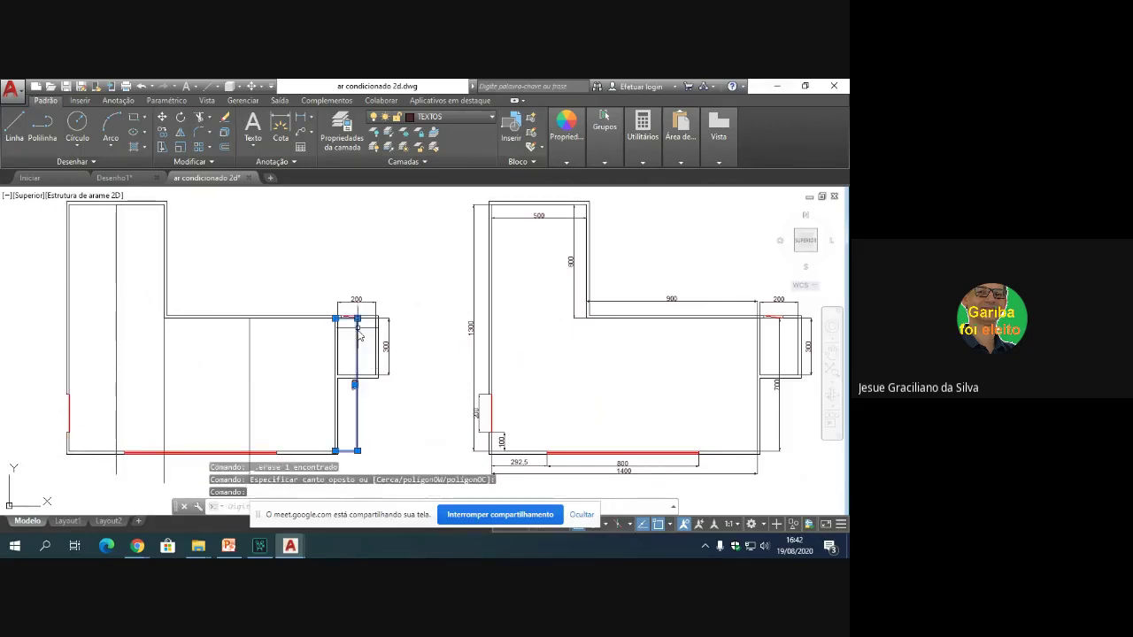
pyautogui.press('Delete')
pyautogui.click(359, 303)
pyautogui.press('Delete')
pyautogui.click(387, 340)
pyautogui.press('Delete')
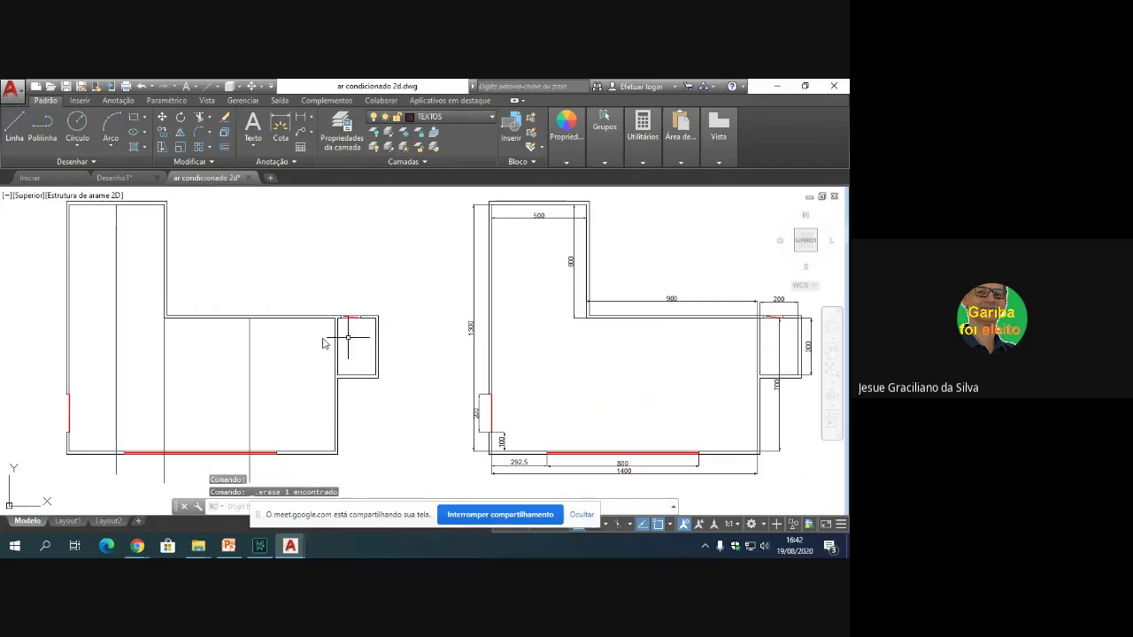
# Step: Draw a line from the upper-left inner corner, 433.3 down the left wall, and horizontally past the upper wing's right wall
pyautogui.click(15, 129)
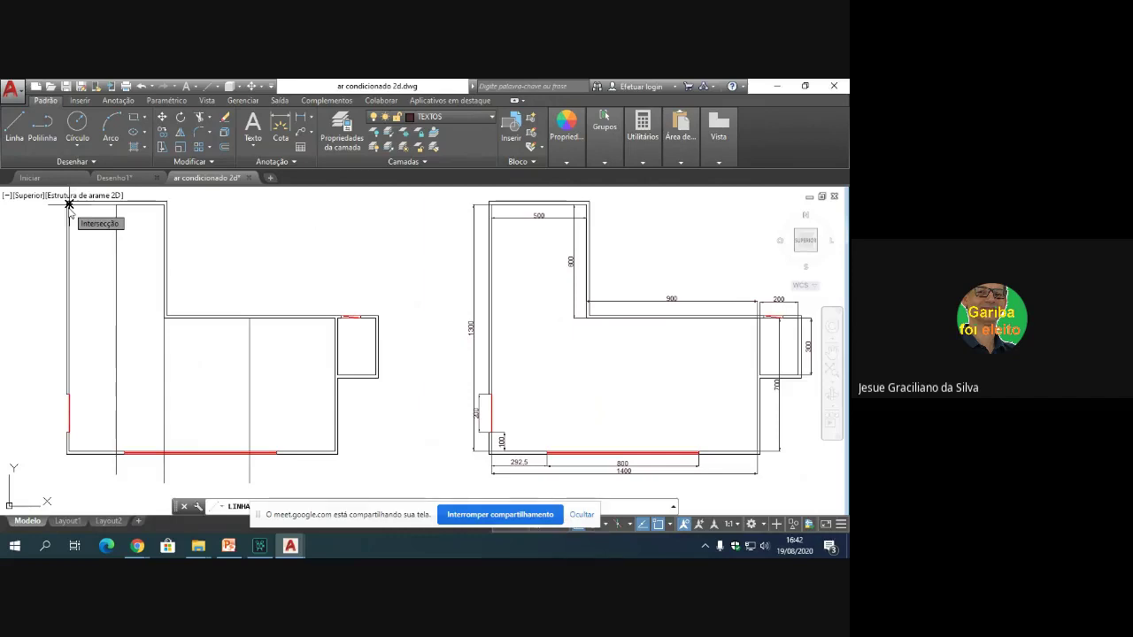
pyautogui.click(69, 204)
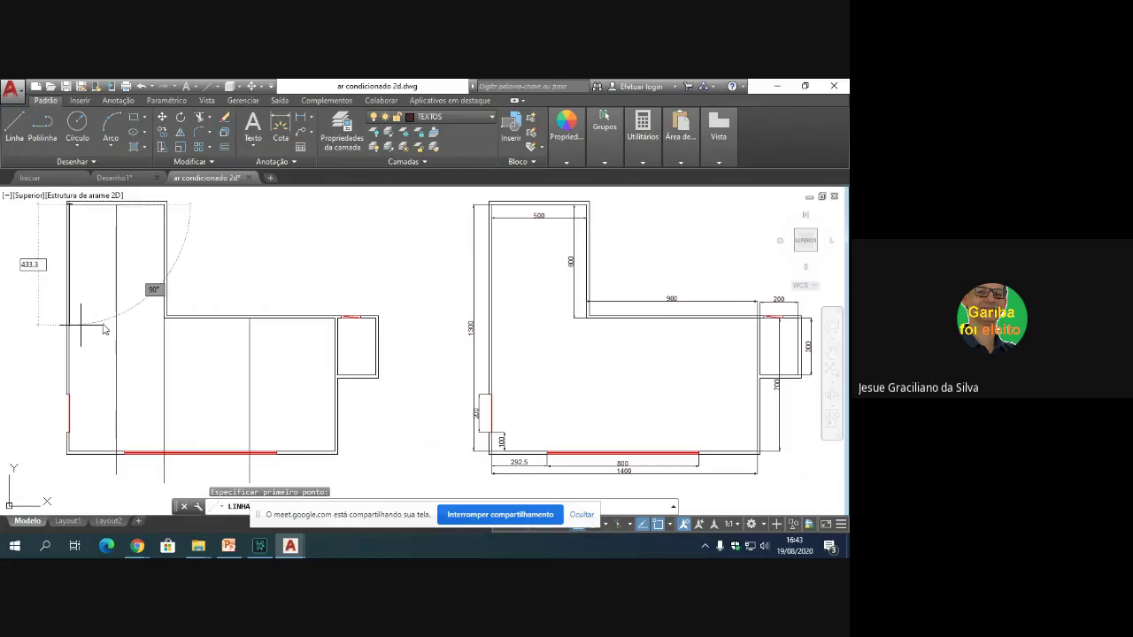
pyautogui.press('Return')
pyautogui.click(205, 289)
pyautogui.press('Escape')
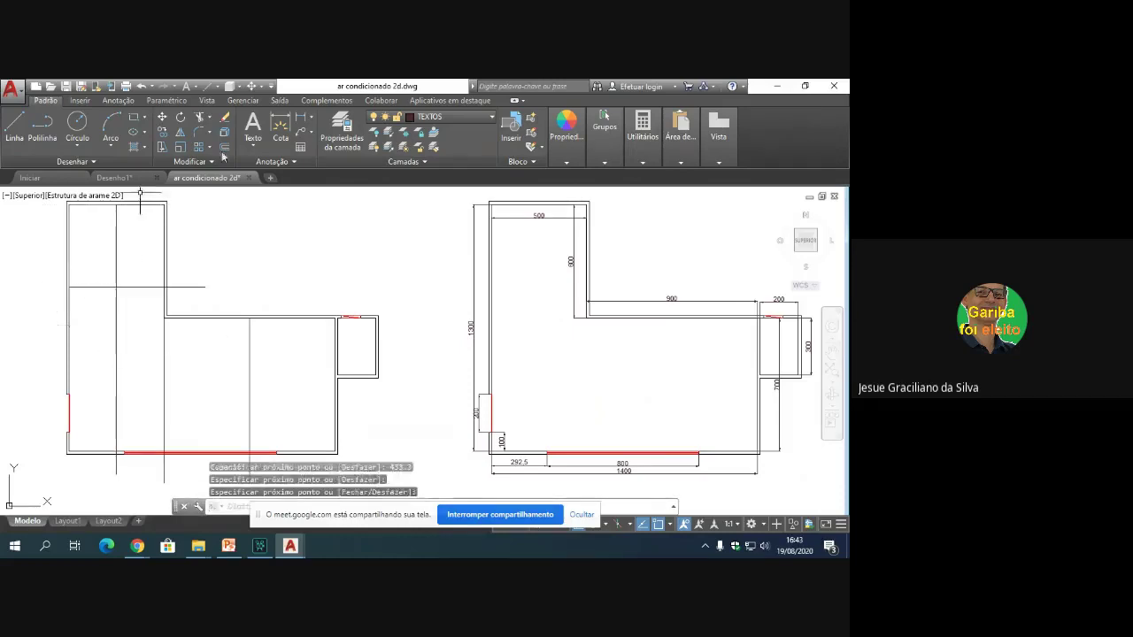
# Step: Offset the horizontal dividing line 433.3 downward
pyautogui.click(220, 149)
pyautogui.write('4')
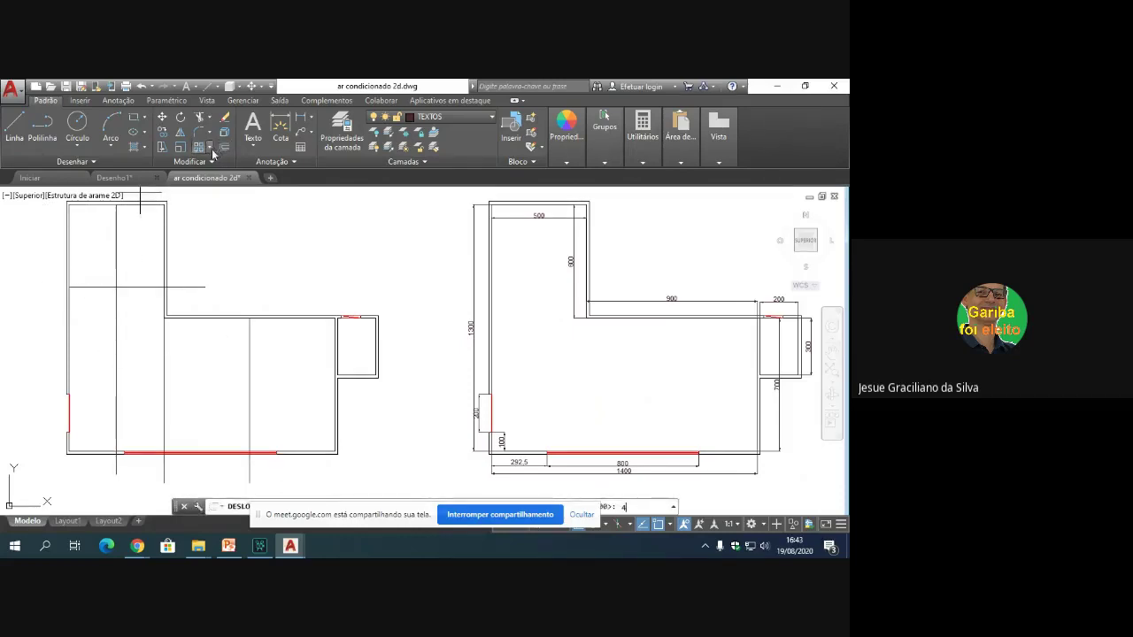
pyautogui.write('33')
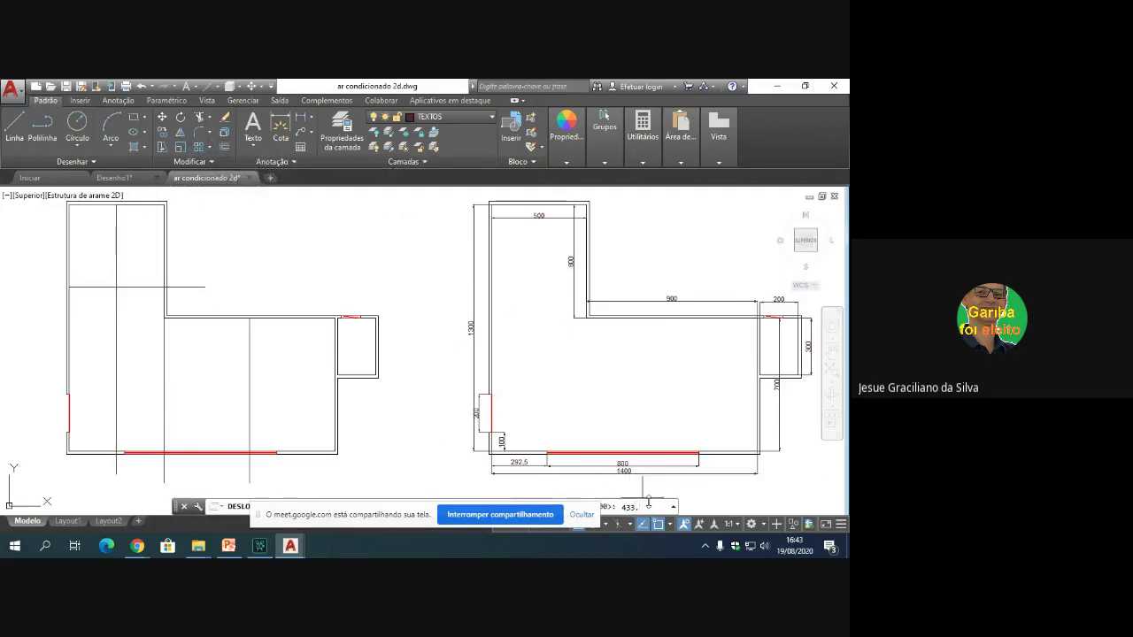
pyautogui.write('.3')
pyautogui.press('Return')
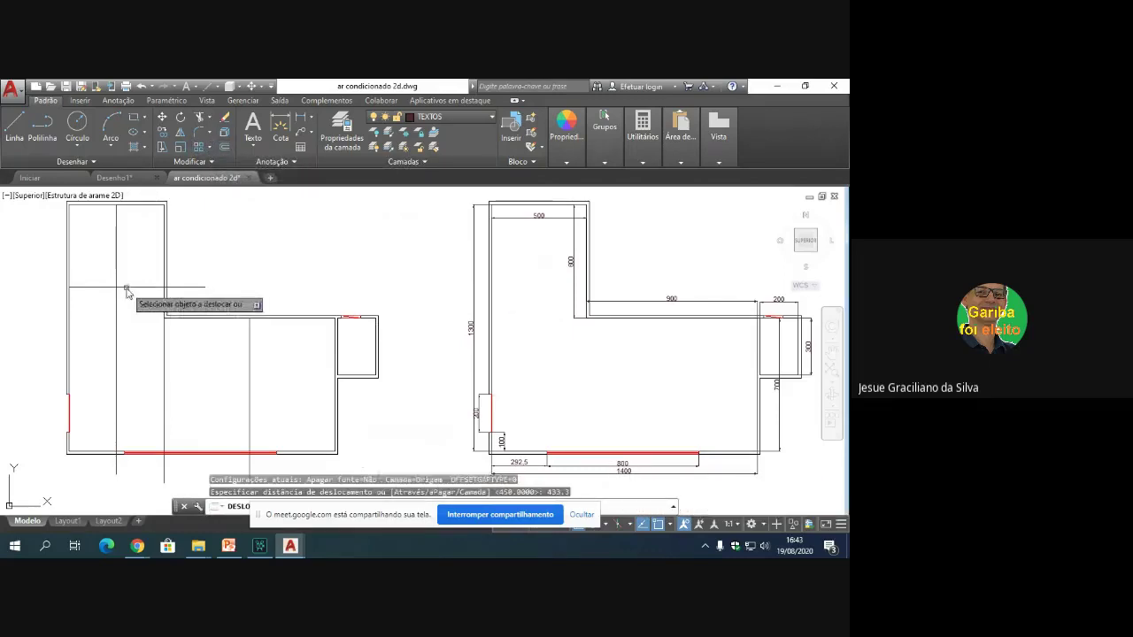
pyautogui.click(127, 287)
pyautogui.click(142, 477)
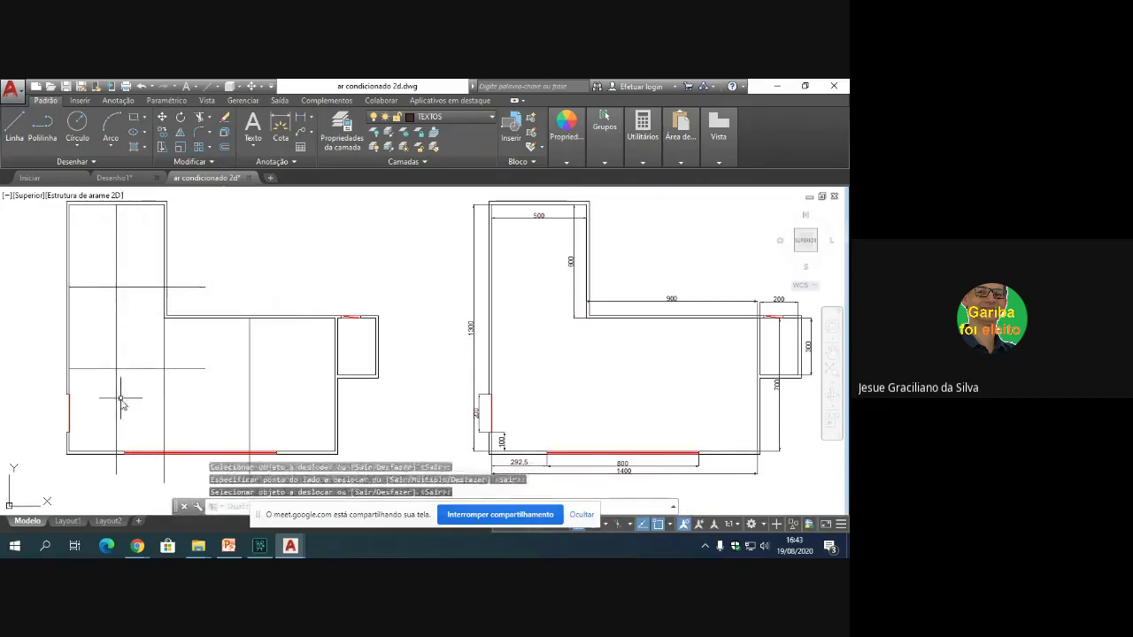
# Step: Draw a diagonal across the top zone from the upper-left inner corner to where the first horizontal divider meets the right wall
pyautogui.click(14, 128)
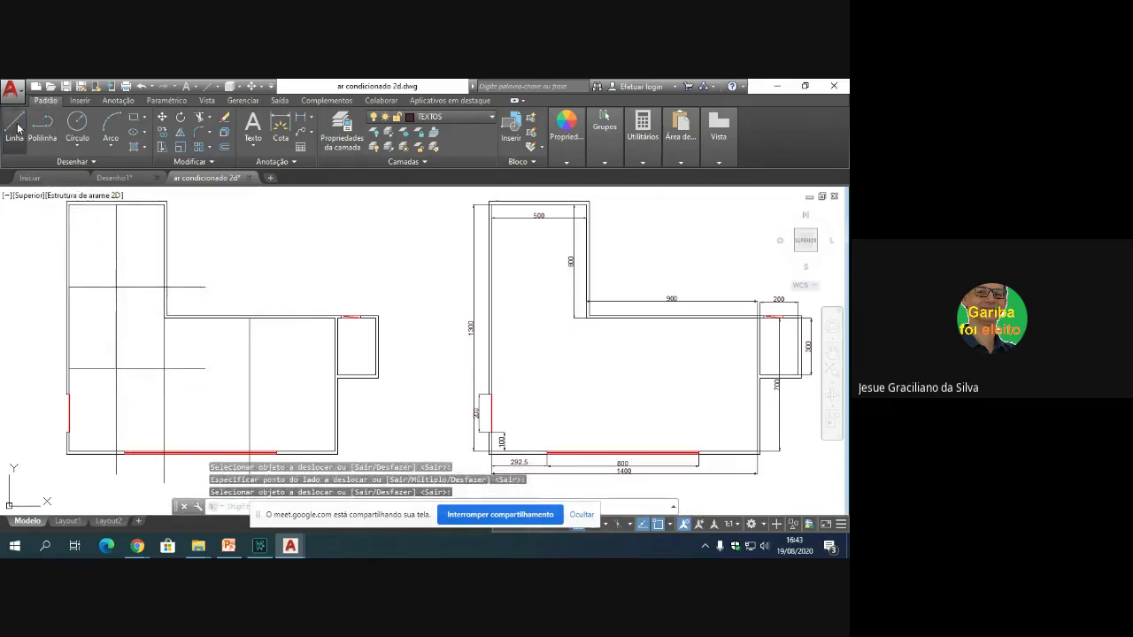
pyautogui.scroll(4, 152, 287)
pyautogui.click(182, 292)
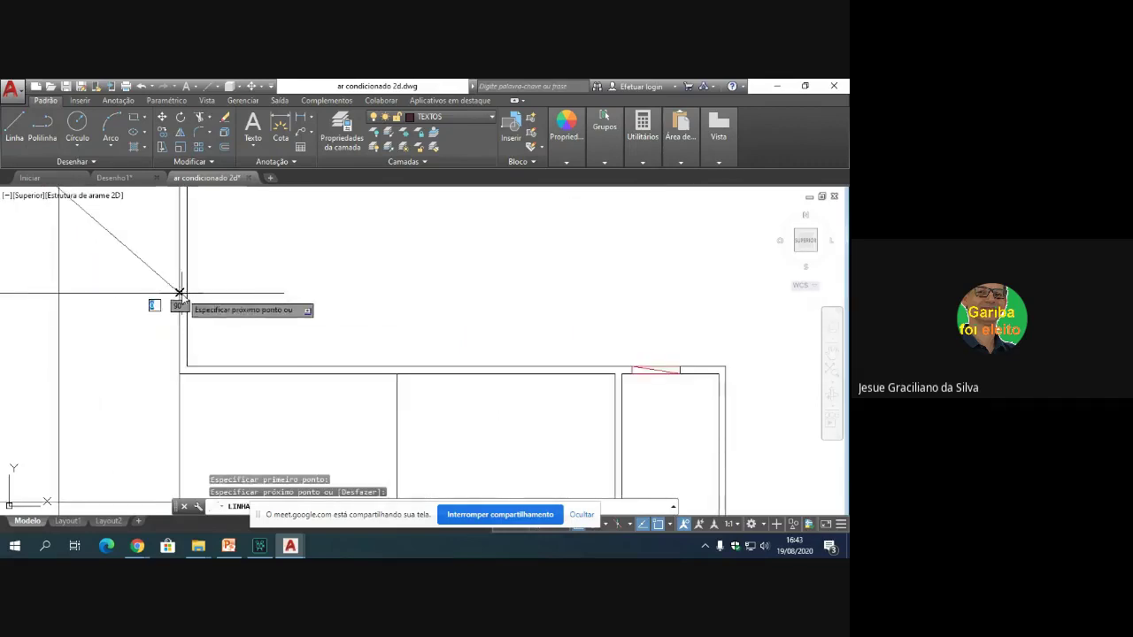
pyautogui.scroll(-5, 133, 292)
pyautogui.press('Return')
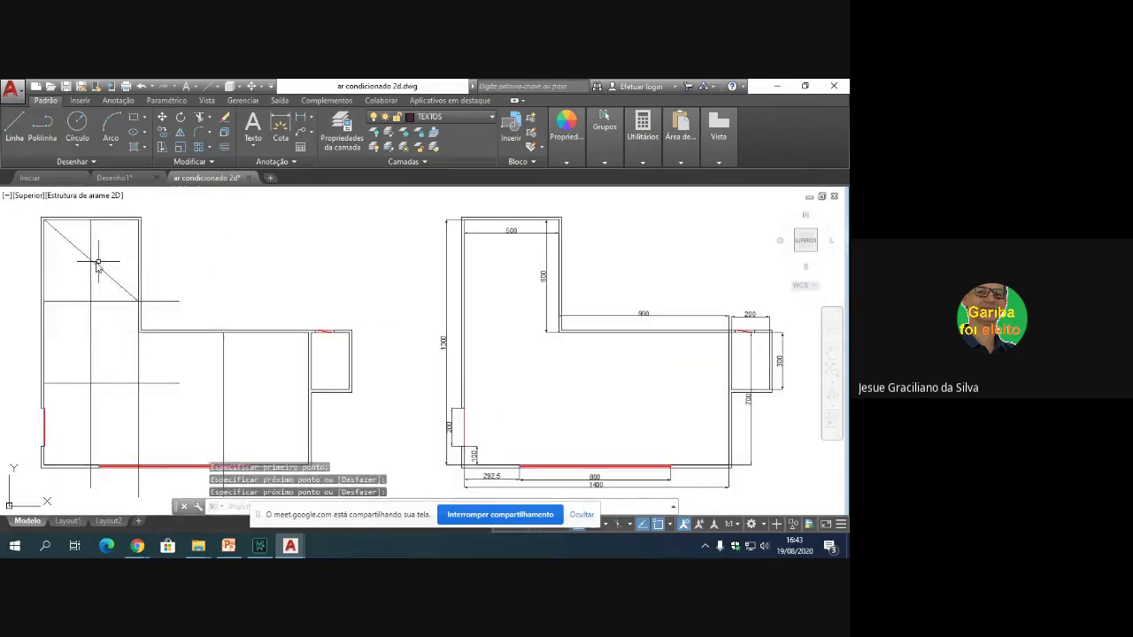
# Step: Draw matching diagonals across the middle and lower zones of the left column, from upper-left to lower-right corner
pyautogui.press('Return')
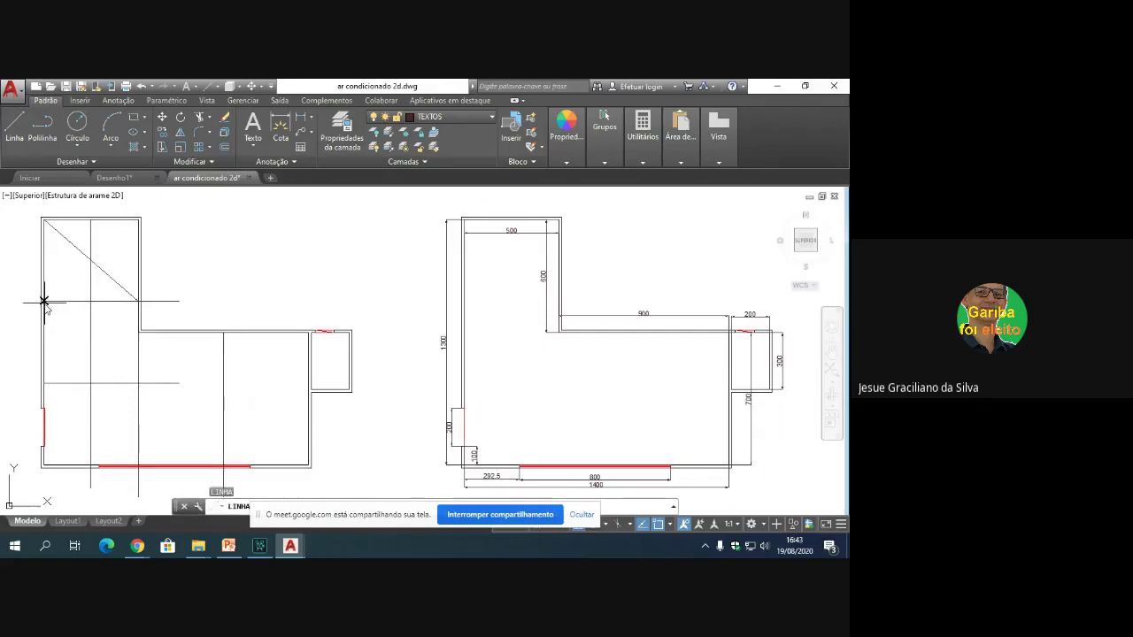
pyautogui.press('space')
pyautogui.click(44, 301)
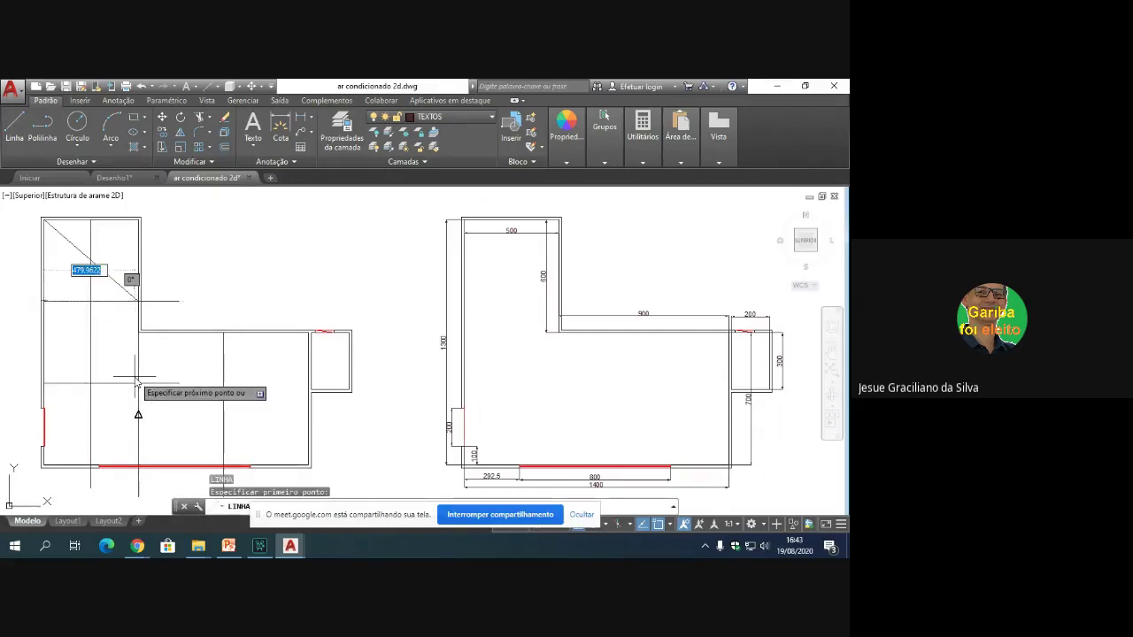
pyautogui.click(137, 465)
pyautogui.press('Escape')
# Step: Draw two crossing corner-to-corner diagonals in the left zone of the plan copy's lower-right wing
pyautogui.scroll(-4, 156, 356)
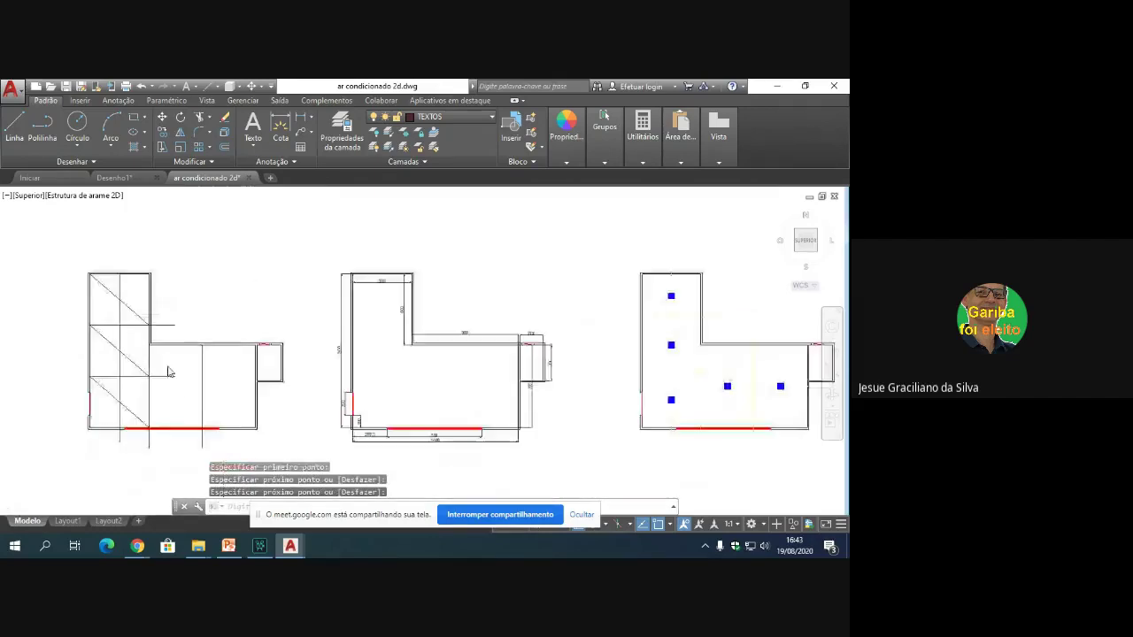
pyautogui.scroll(4, 189, 420)
pyautogui.press('space')
pyautogui.click(100, 269)
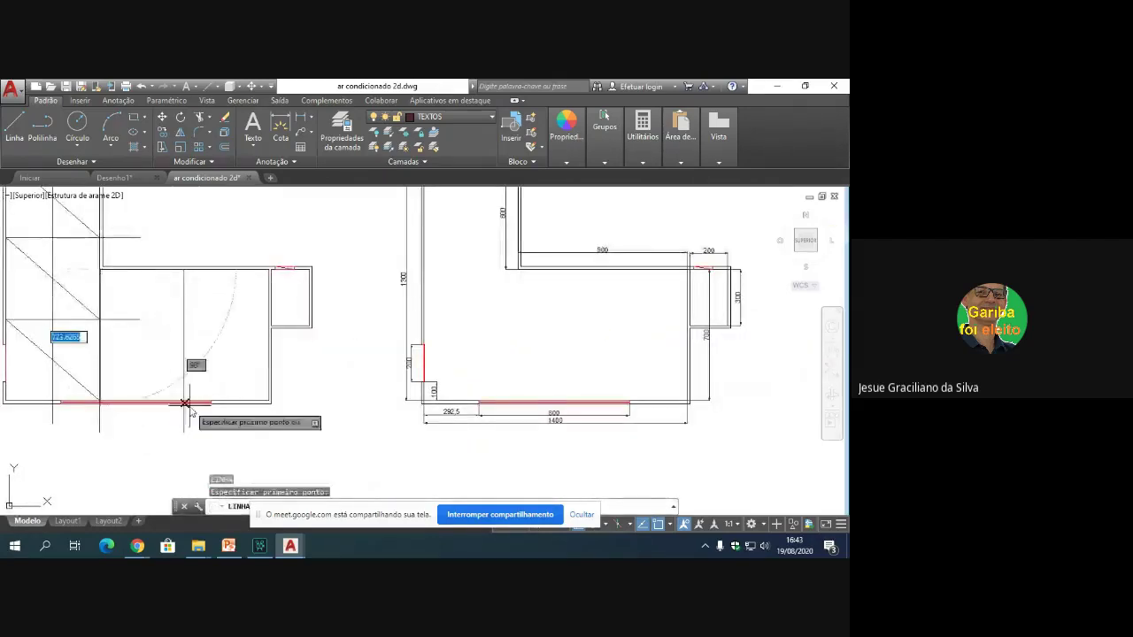
pyautogui.click(183, 401)
pyautogui.press('Escape')
pyautogui.press('space')
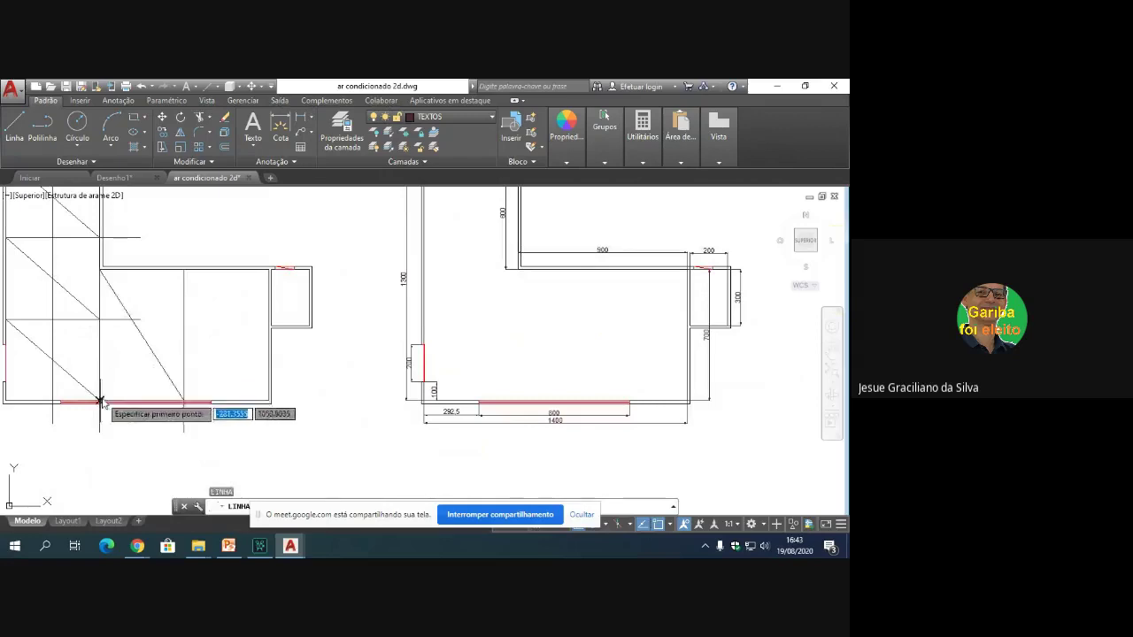
pyautogui.click(100, 401)
pyautogui.click(183, 269)
pyautogui.press('Escape')
# Step: Draw a diagonal across the wing's right zone, from the top of the vertical divider to the lower-right inner corner
pyautogui.press('space')
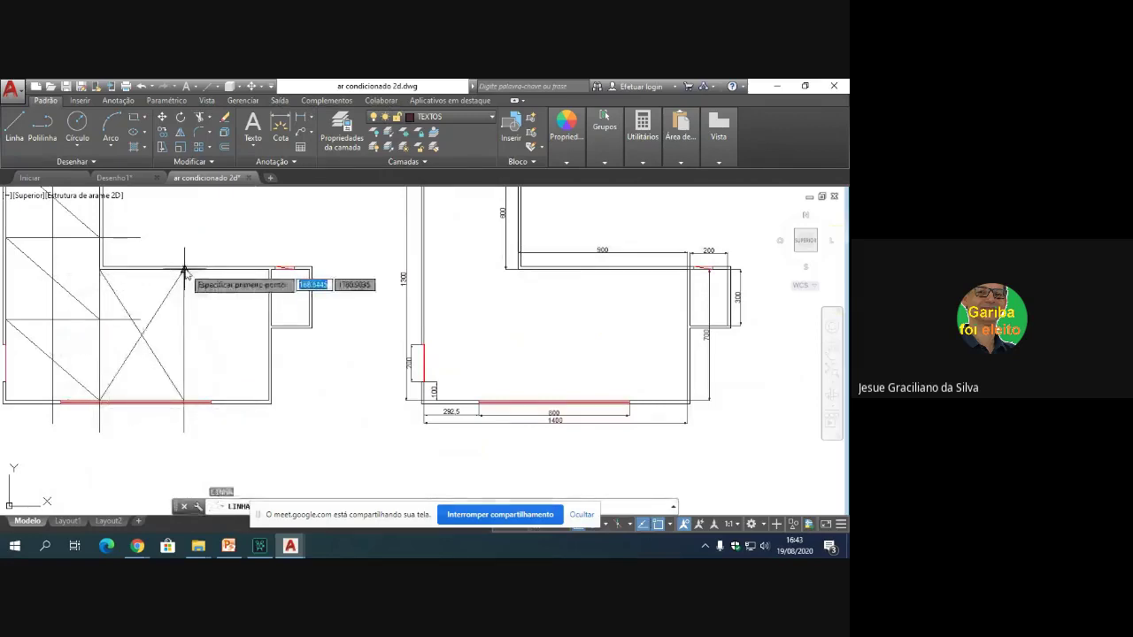
pyautogui.click(183, 269)
pyautogui.click(267, 401)
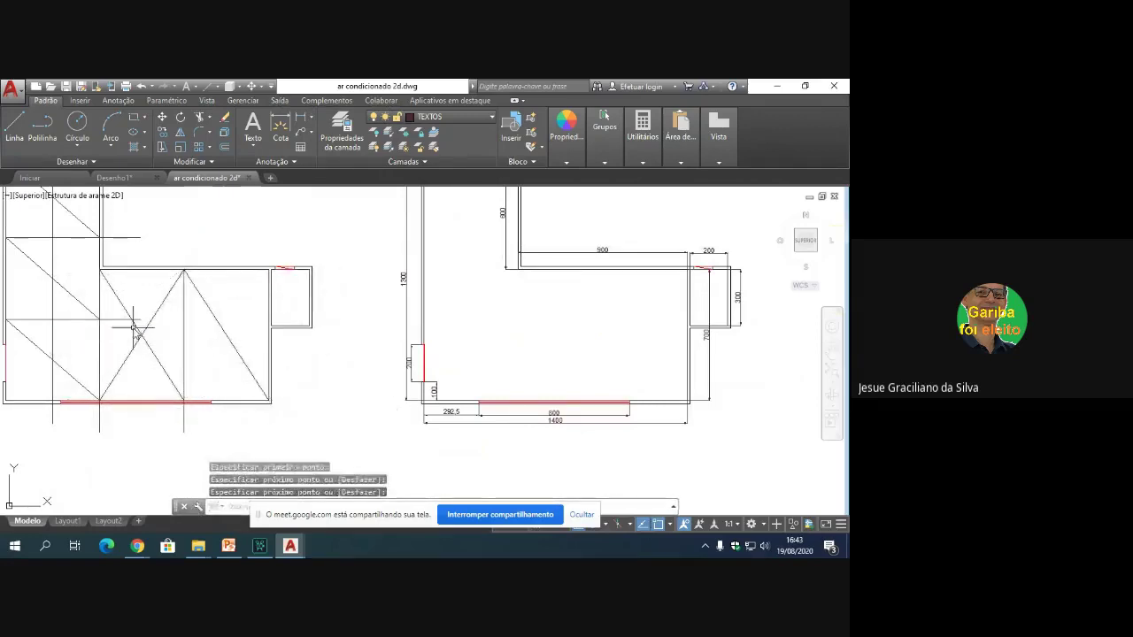
pyautogui.press('Escape')
# Step: Draw a horizontal line from the crossing of the two diagonals past the wing's right wall
pyautogui.press('space')
pyautogui.click(142, 333)
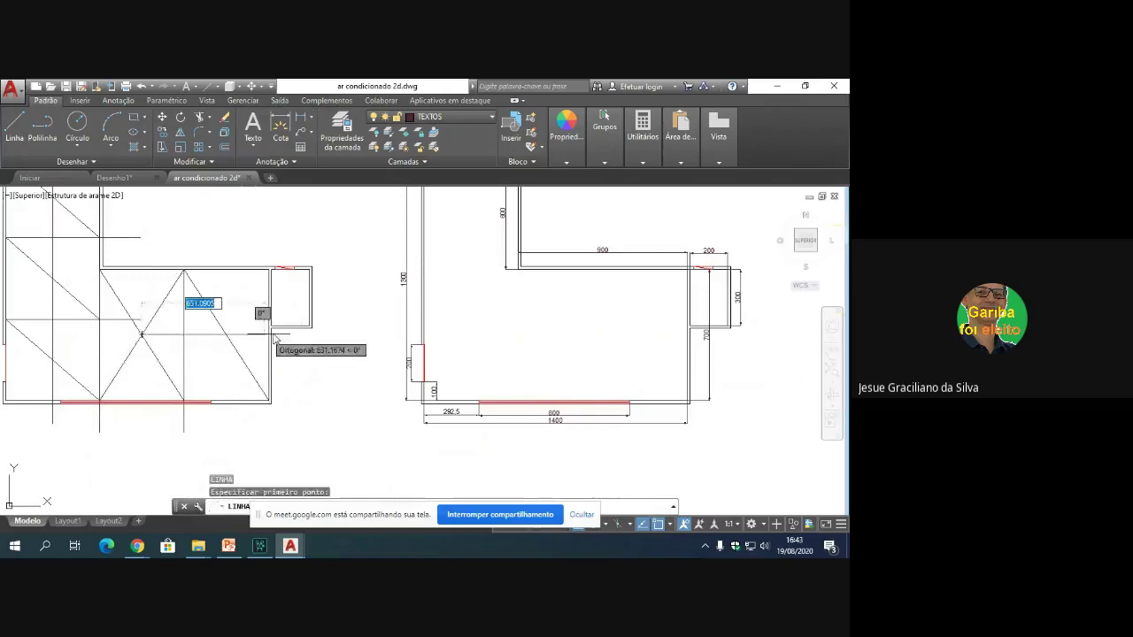
pyautogui.click(320, 341)
pyautogui.press('Escape')
pyautogui.scroll(-4, 193, 323)
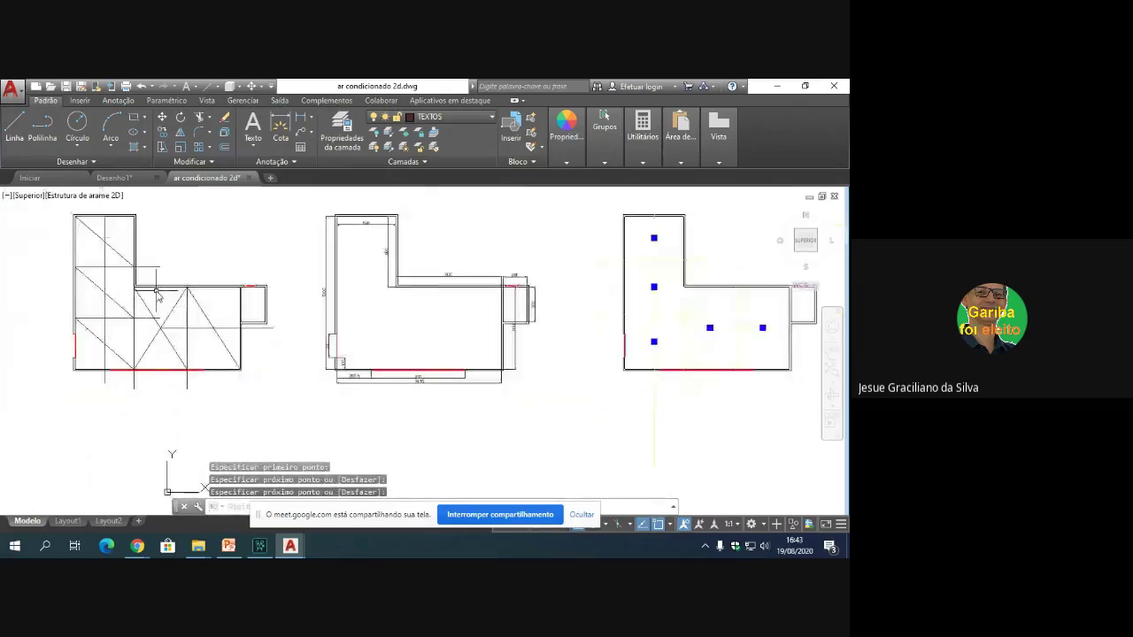
# Step: Draw three connected sides of a square, each 40 long, in the empty area beside the plan copy's left wall
pyautogui.scroll(4, 66, 292)
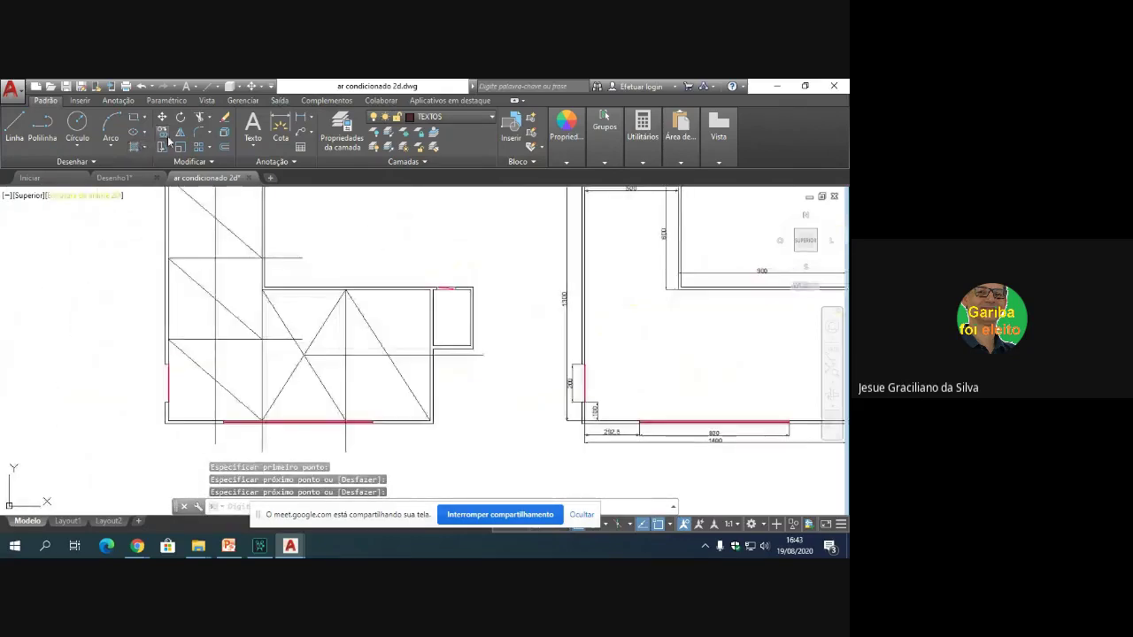
pyautogui.press('space')
pyautogui.scroll(2, 116, 367)
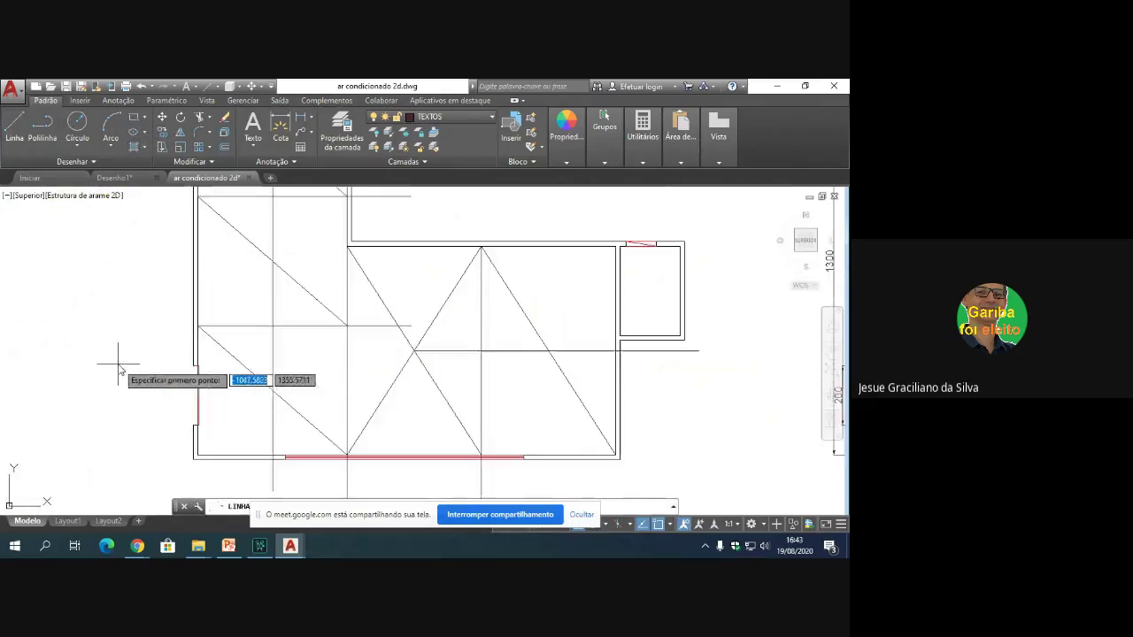
pyautogui.click(78, 369)
pyautogui.write('40')
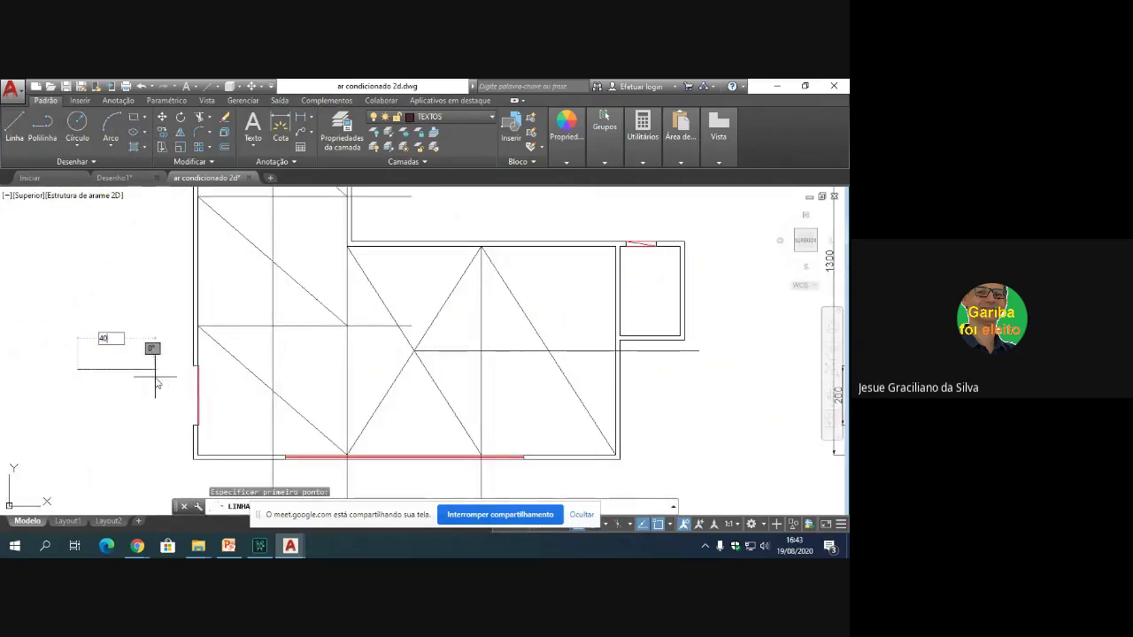
pyautogui.press('Return')
pyautogui.write('5')
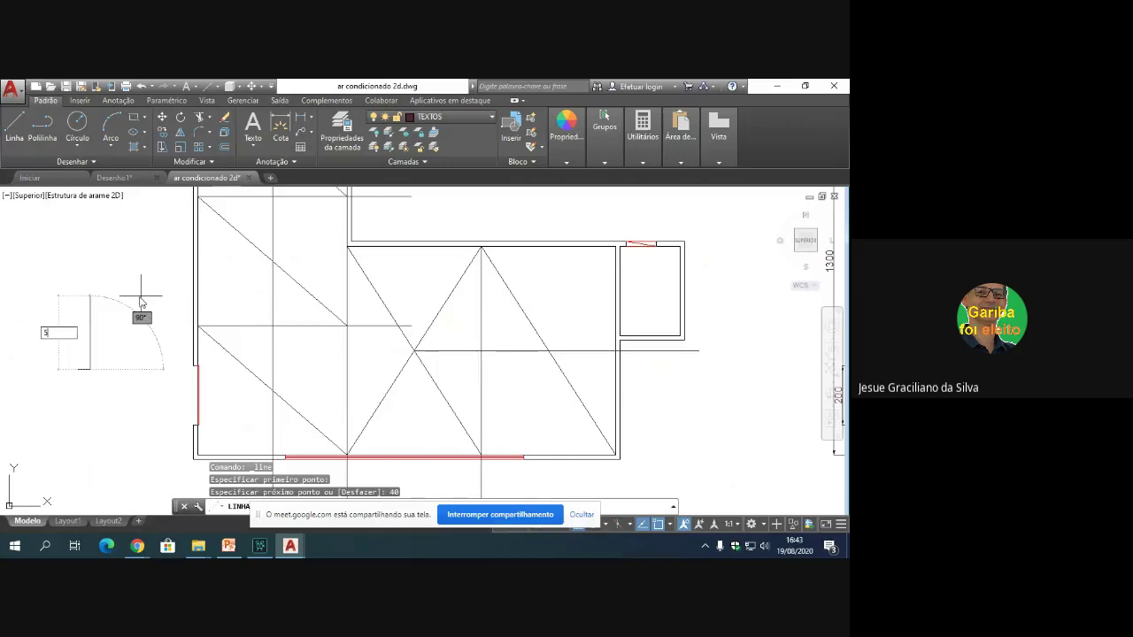
pyautogui.press('Return')
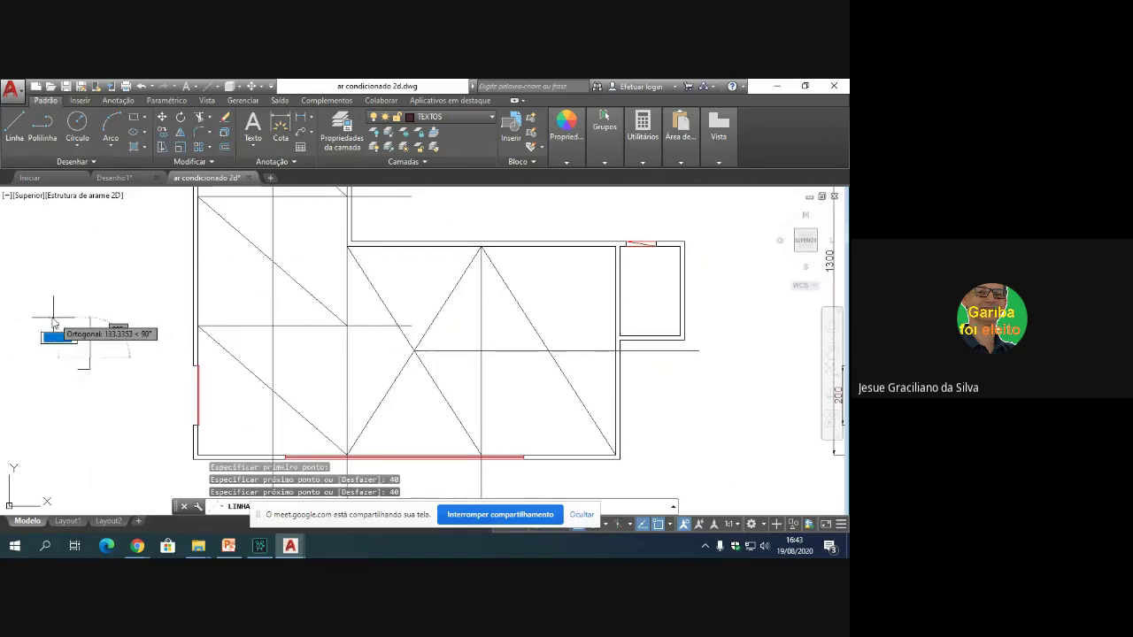
pyautogui.write('4')
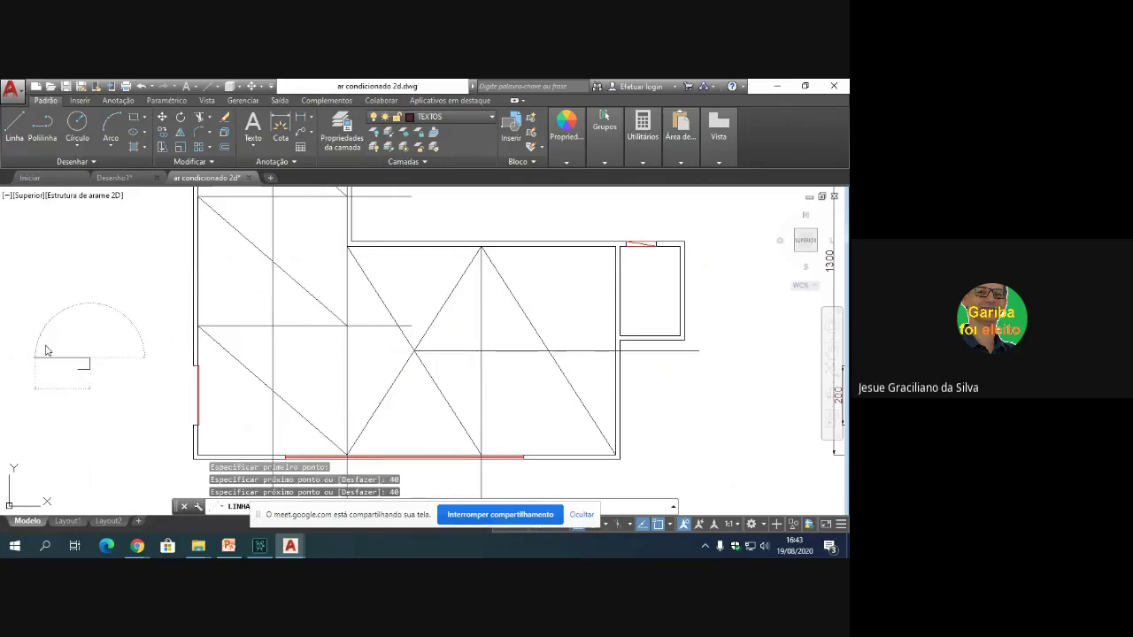
pyautogui.write('0')
pyautogui.press('Return')
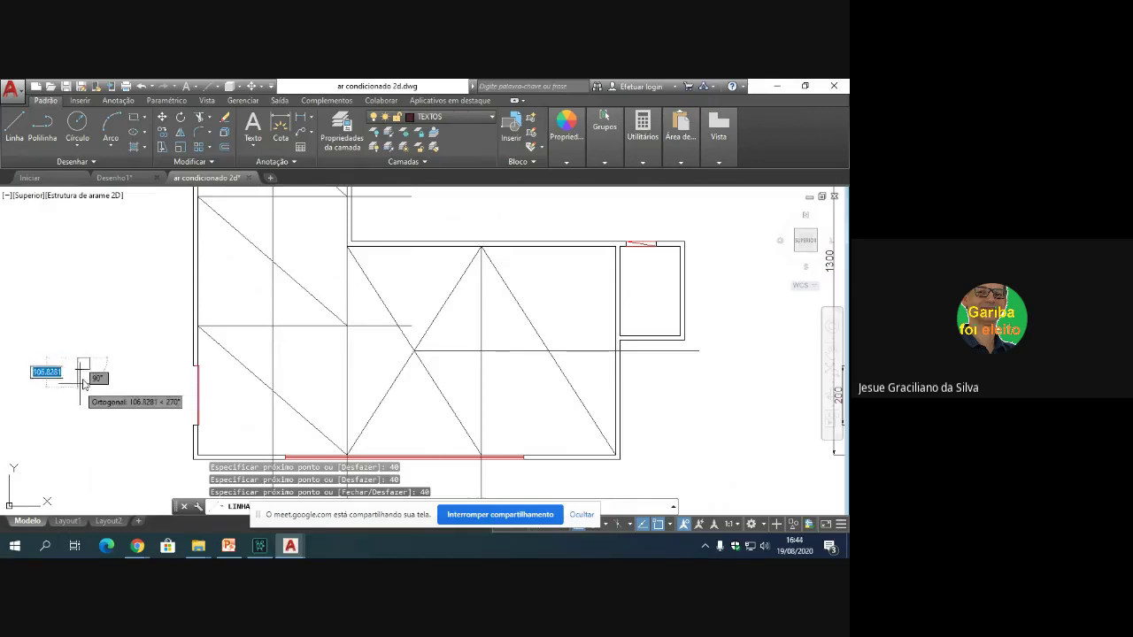
# Step: Undo the slanted closing segment and close the square with a vertical side 40 long
pyautogui.scroll(5, 83, 381)
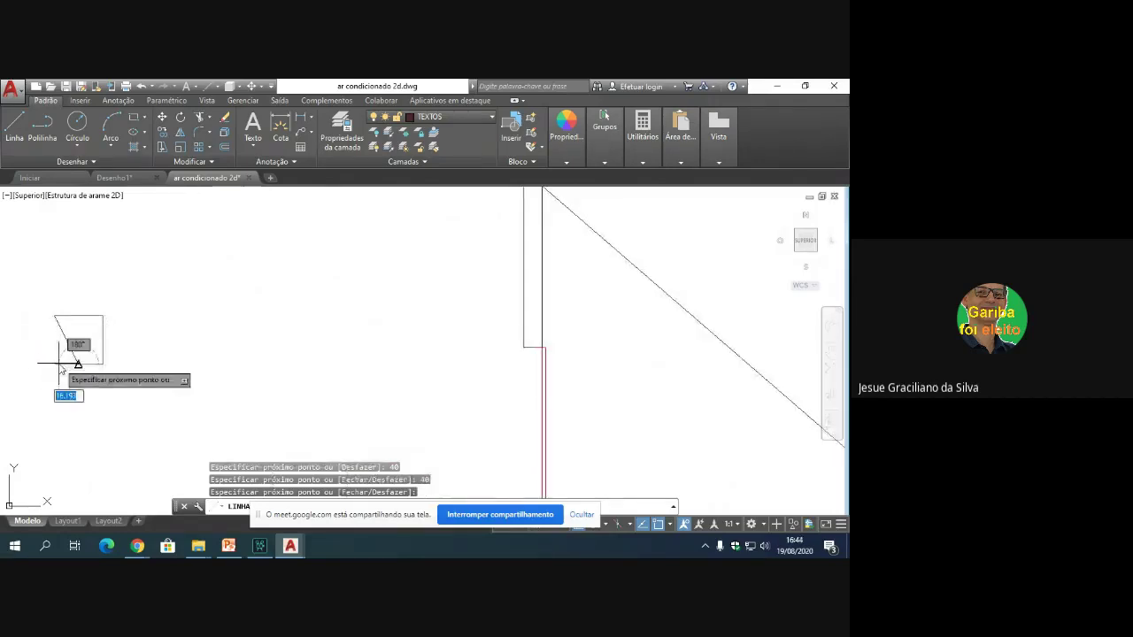
pyautogui.write('u')
pyautogui.press('Return')
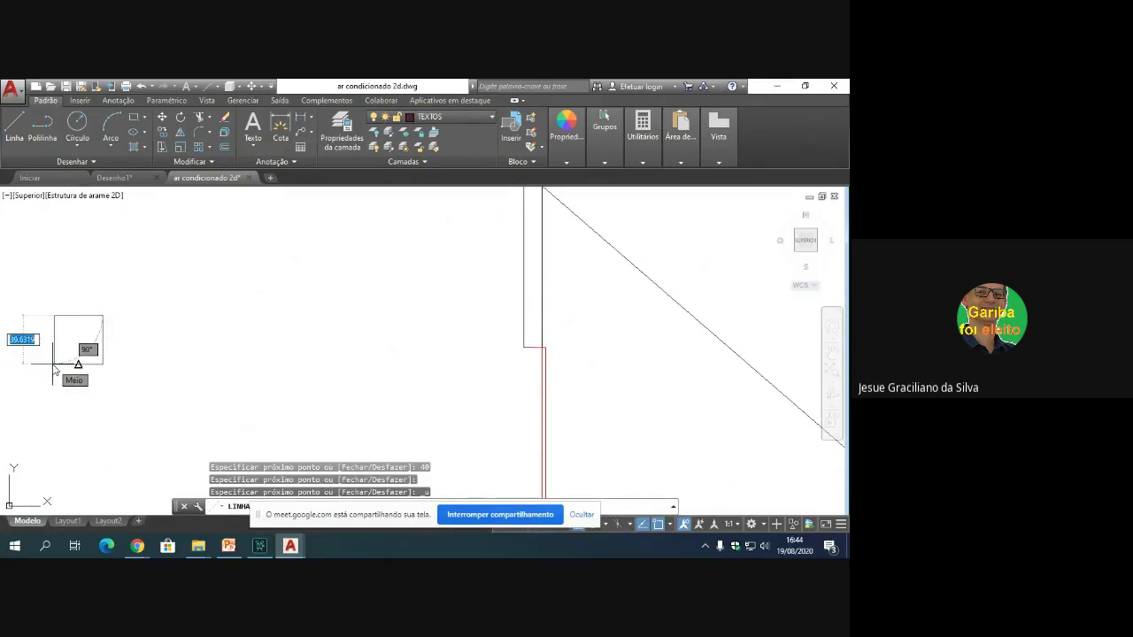
pyautogui.write('40')
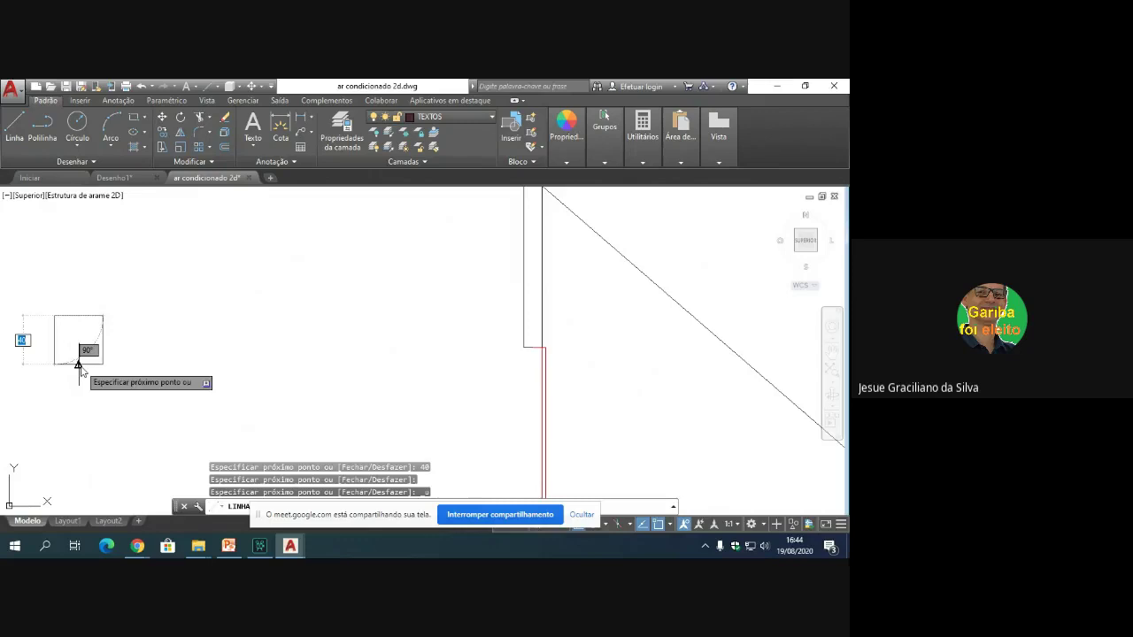
pyautogui.press('Return')
pyautogui.press('Return')
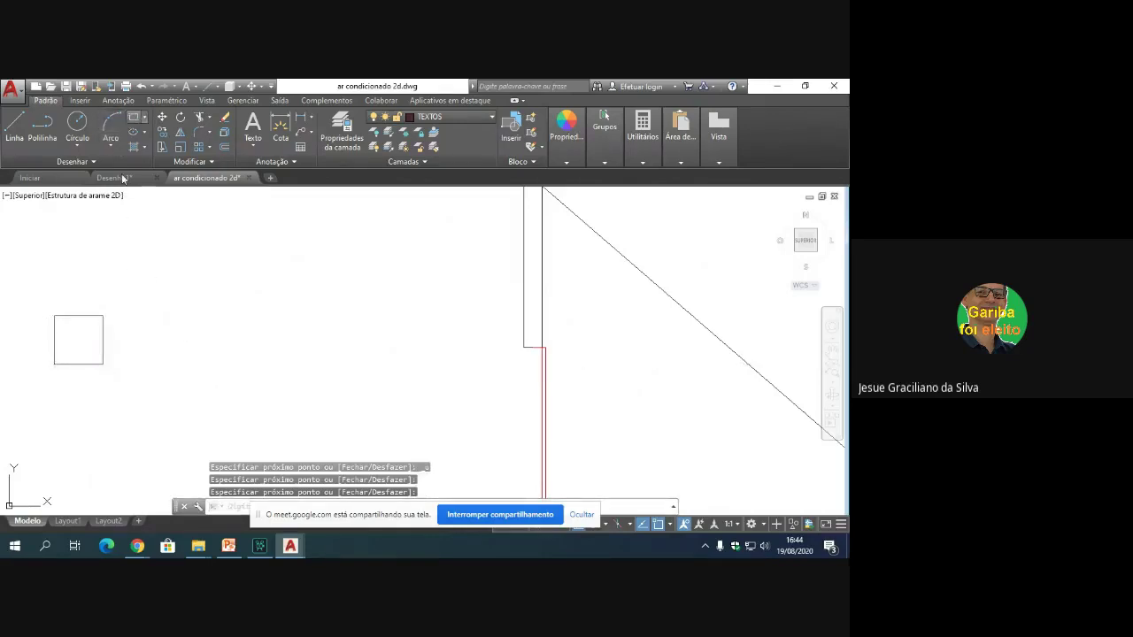
# Step: Trace the square with a rectangle and offset it inward three times at a distance of 5
pyautogui.click(54, 315)
pyautogui.press('Escape')
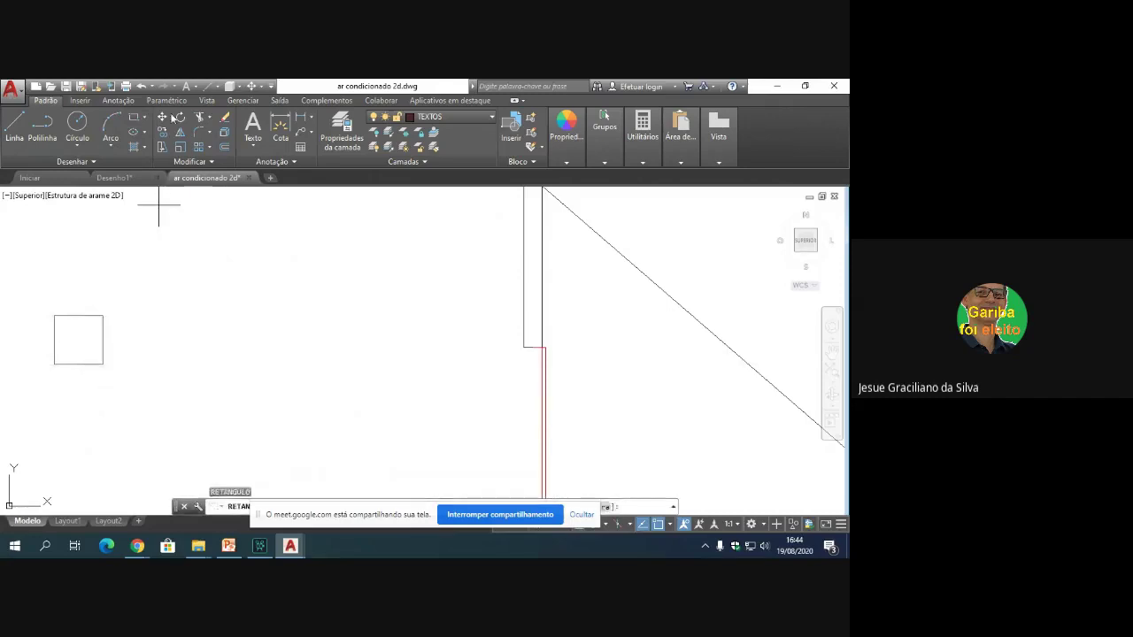
pyautogui.click(218, 149)
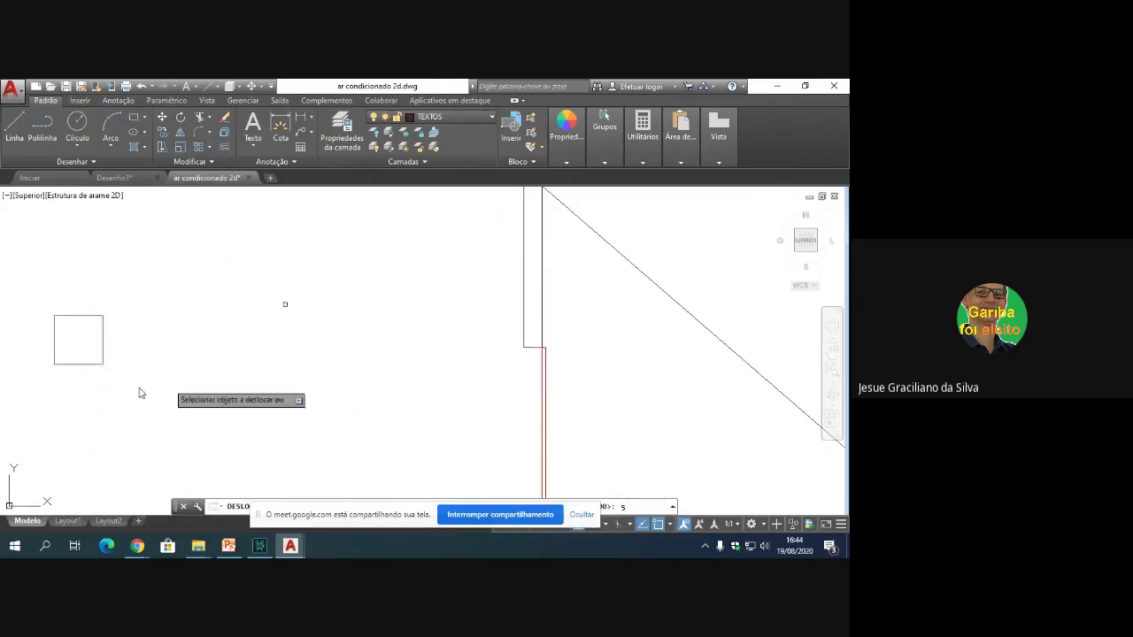
pyautogui.write('5')
pyautogui.press('Return')
pyautogui.click(74, 316)
pyautogui.click(80, 327)
pyautogui.click(79, 322)
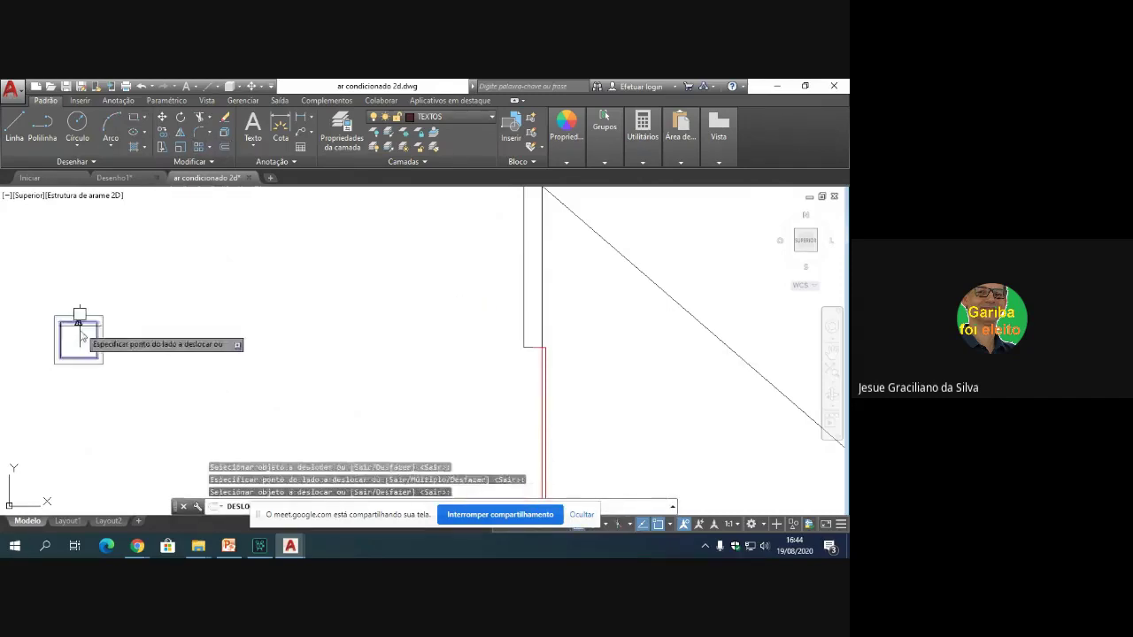
pyautogui.click(81, 329)
pyautogui.click(81, 333)
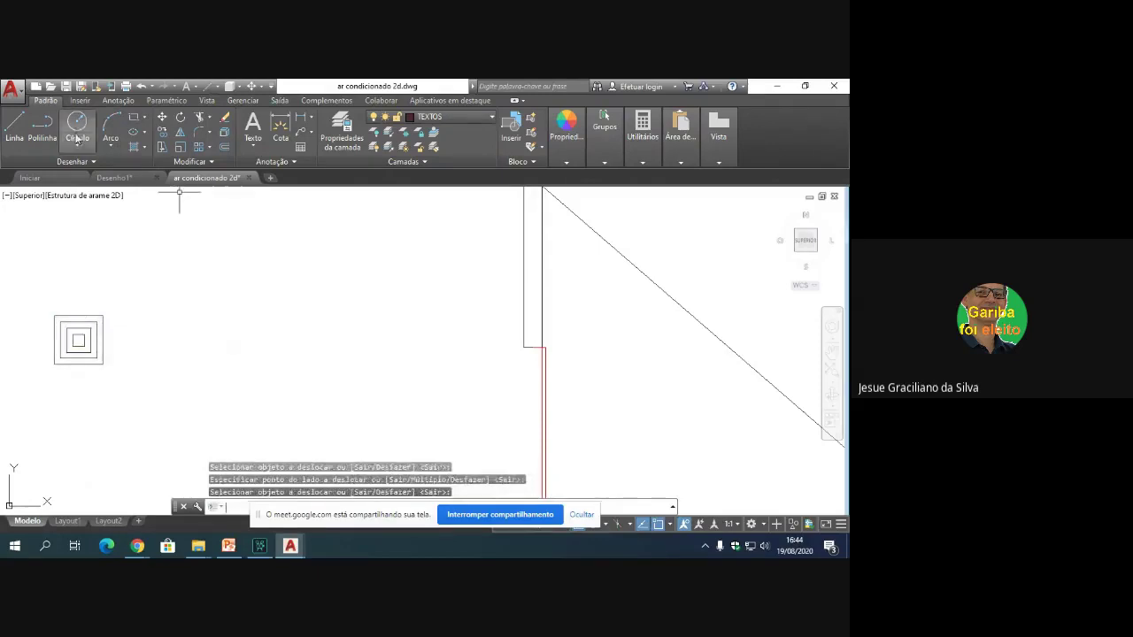
# Step: Draw both corner-to-corner diagonals across the outer square to complete the air outlet symbol
pyautogui.click(15, 124)
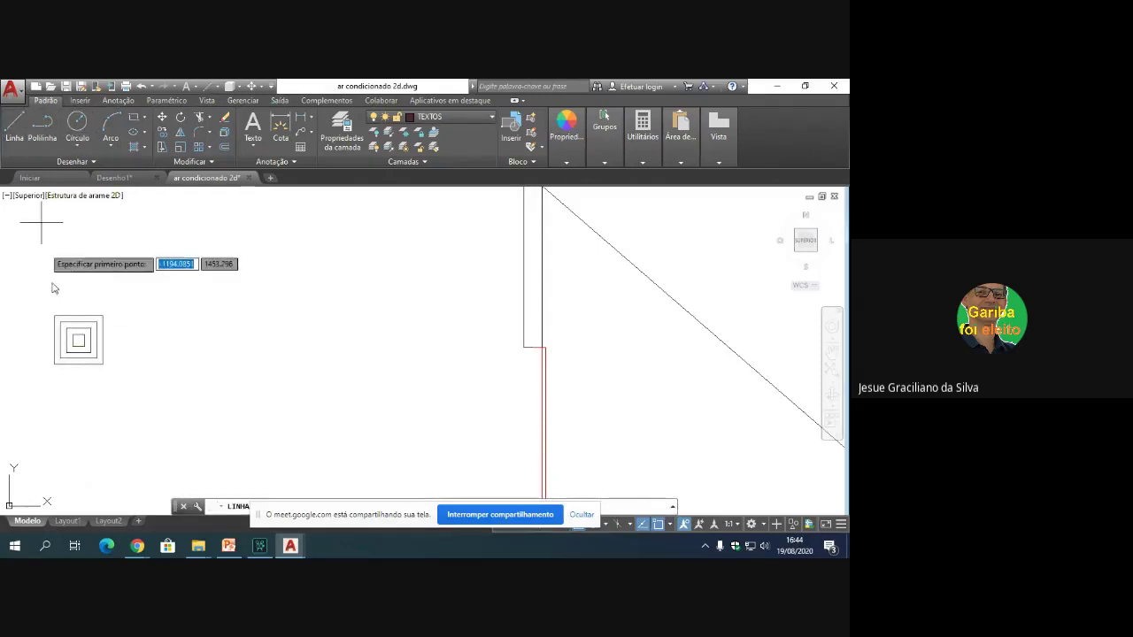
pyautogui.click(54, 316)
pyautogui.click(103, 364)
pyautogui.press('Return')
pyautogui.press('Return')
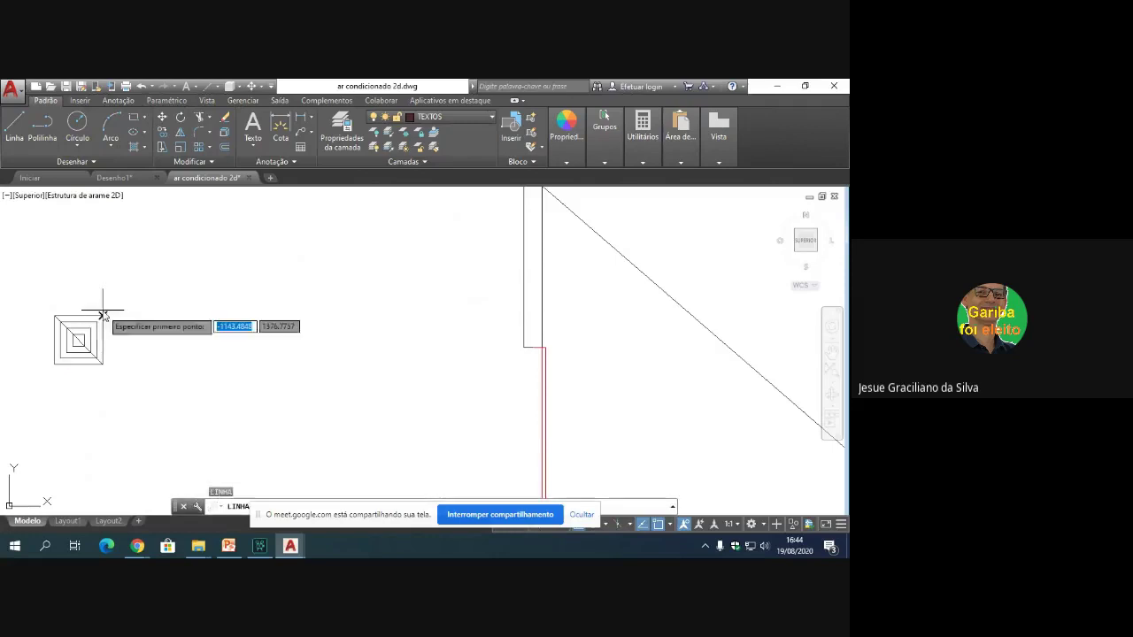
pyautogui.click(102, 316)
pyautogui.click(54, 363)
pyautogui.press('Return')
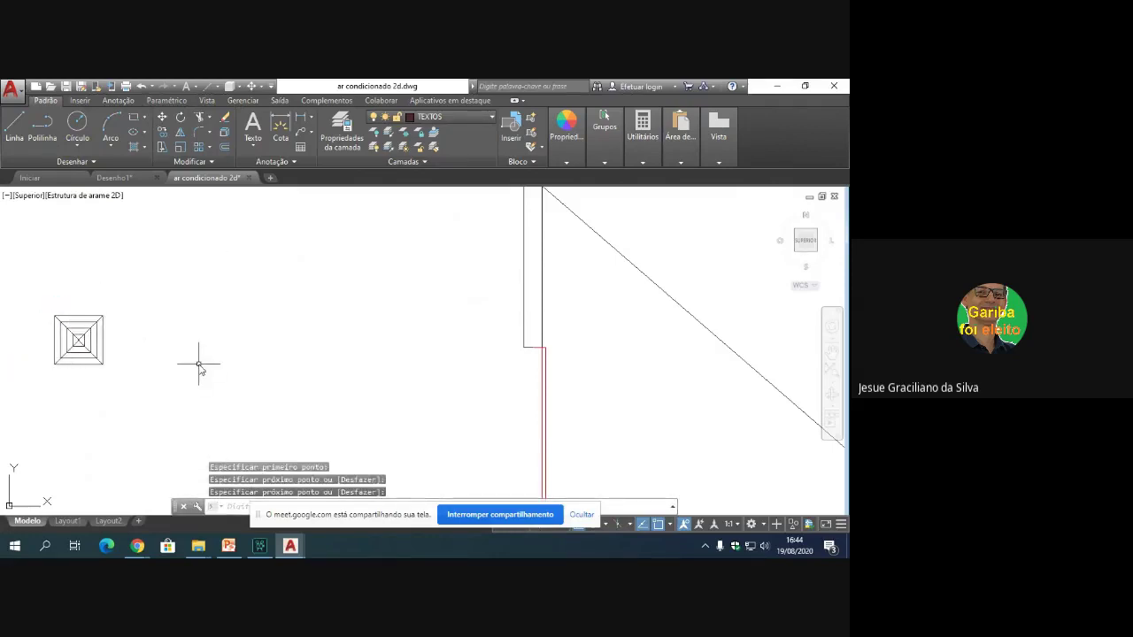
# Step: Copy the outlet symbol by its centre to where the diagonal meets the vertical centre line in the left column's bottom zone
pyautogui.scroll(-5, 197, 362)
pyautogui.scroll(3, 169, 381)
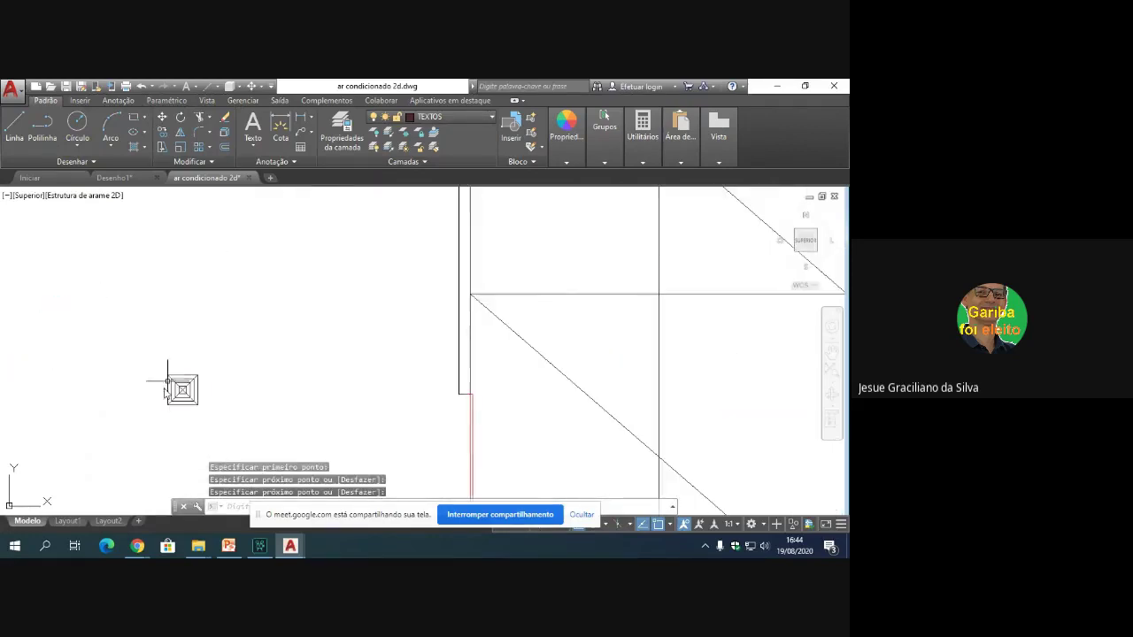
pyautogui.scroll(2, 179, 406)
pyautogui.click(162, 132)
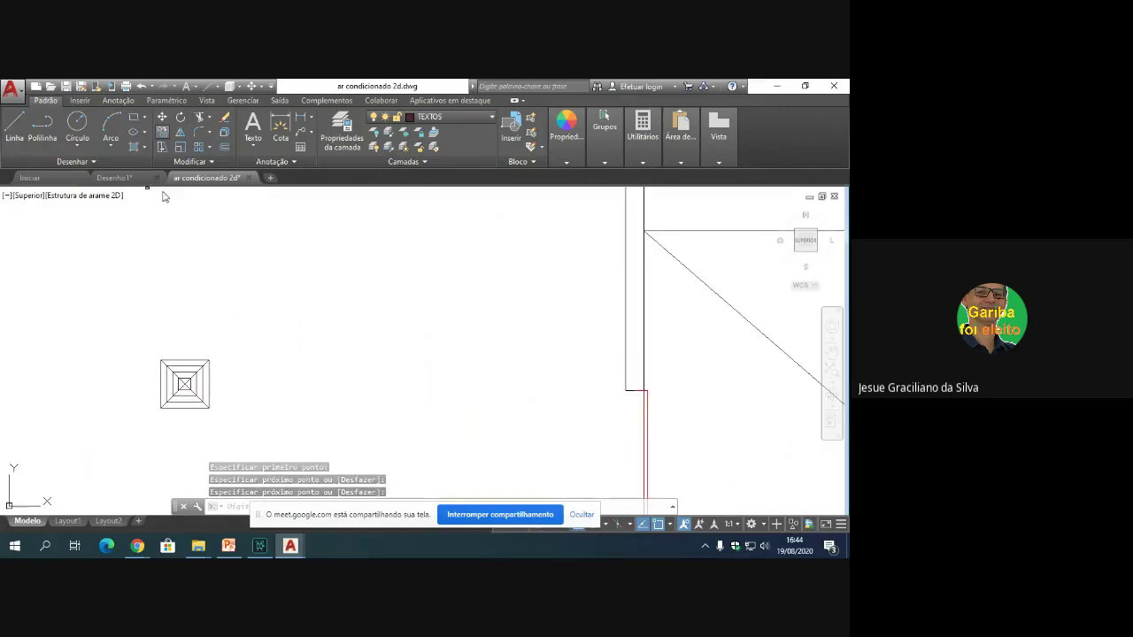
pyautogui.click(147, 348)
pyautogui.click(231, 435)
pyautogui.press('Return')
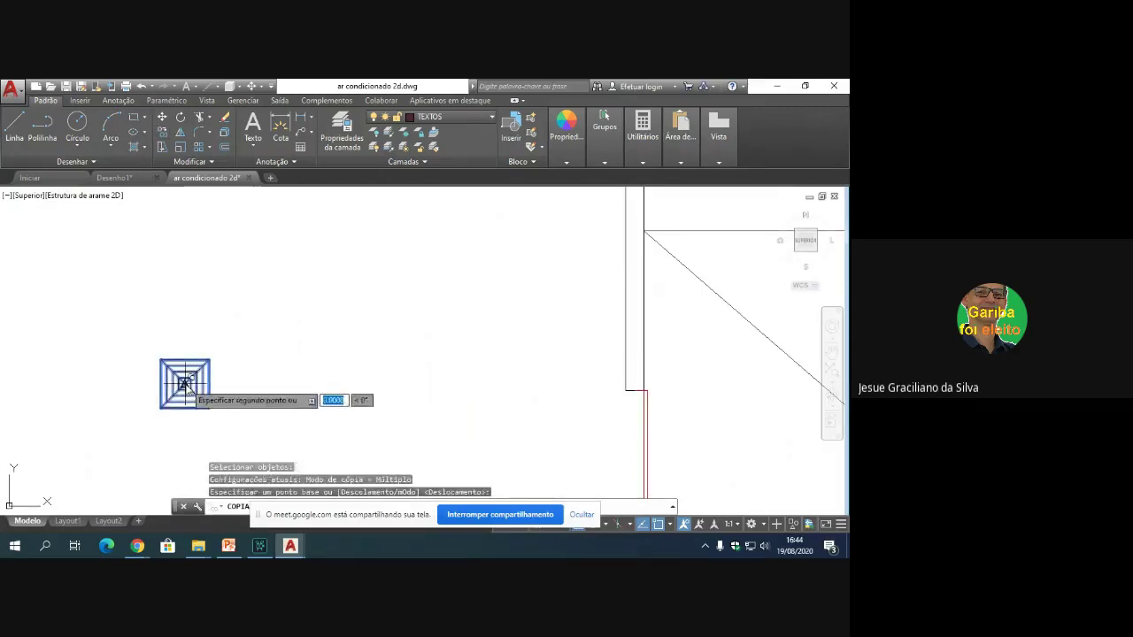
pyautogui.click(183, 382)
pyautogui.scroll(-2, 387, 341)
pyautogui.scroll(-2, 599, 304)
pyautogui.scroll(6, 602, 367)
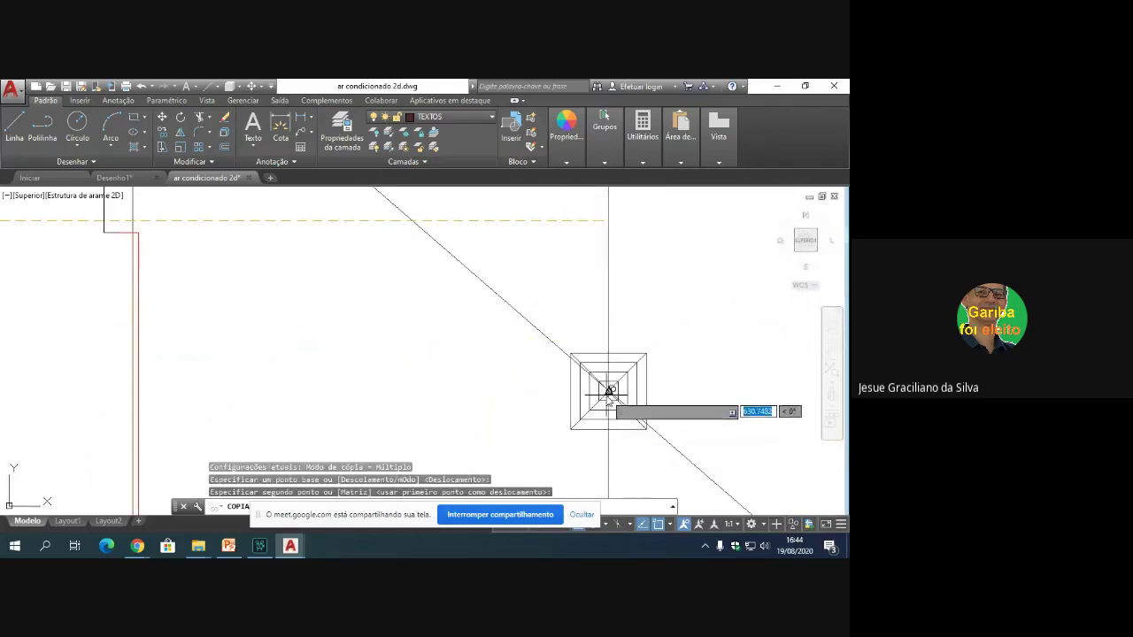
pyautogui.click(608, 392)
# Step: Place outlet copies where the diagonals meet the vertical centre line in the left column's middle and top zones
pyautogui.scroll(-2, 684, 343)
pyautogui.scroll(-3, 632, 361)
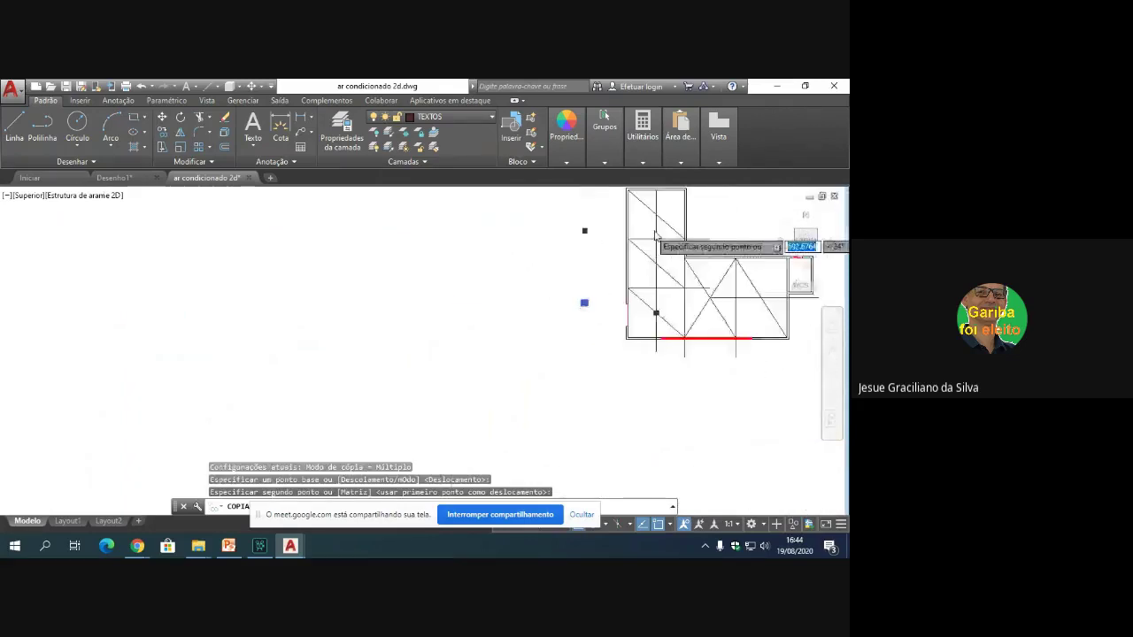
pyautogui.scroll(5, 656, 354)
pyautogui.click(659, 363)
pyautogui.scroll(-4, 587, 296)
pyautogui.scroll(4, 593, 308)
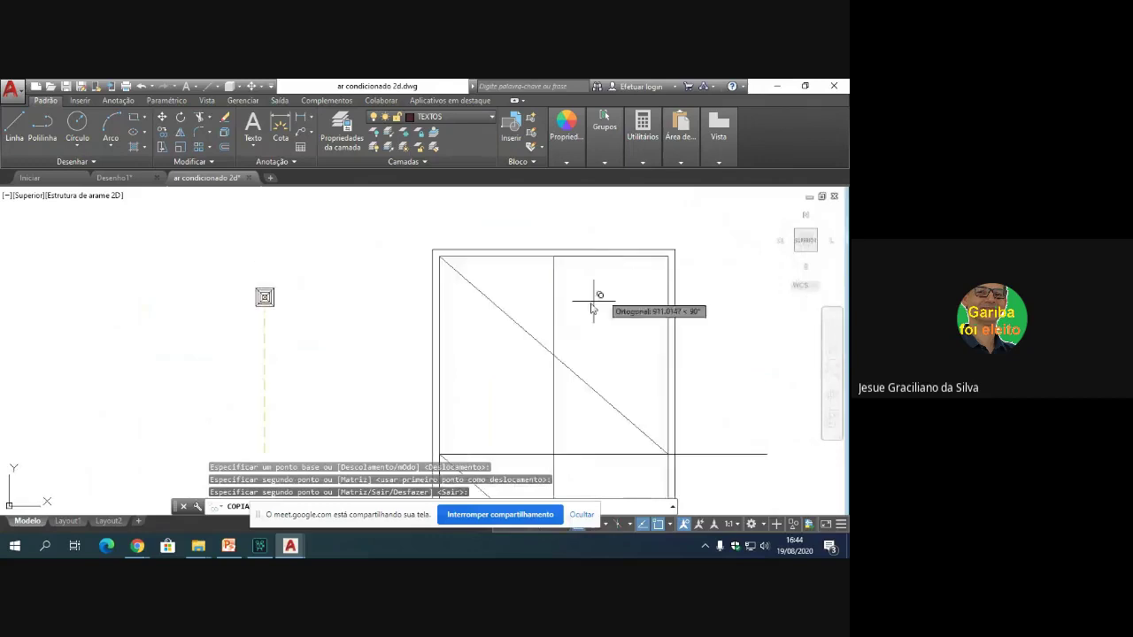
pyautogui.click(555, 354)
# Step: Place outlet copies in the lower-right wing at the crossing diagonals and where the horizontal line meets the vertical divider
pyautogui.scroll(-4, 545, 349)
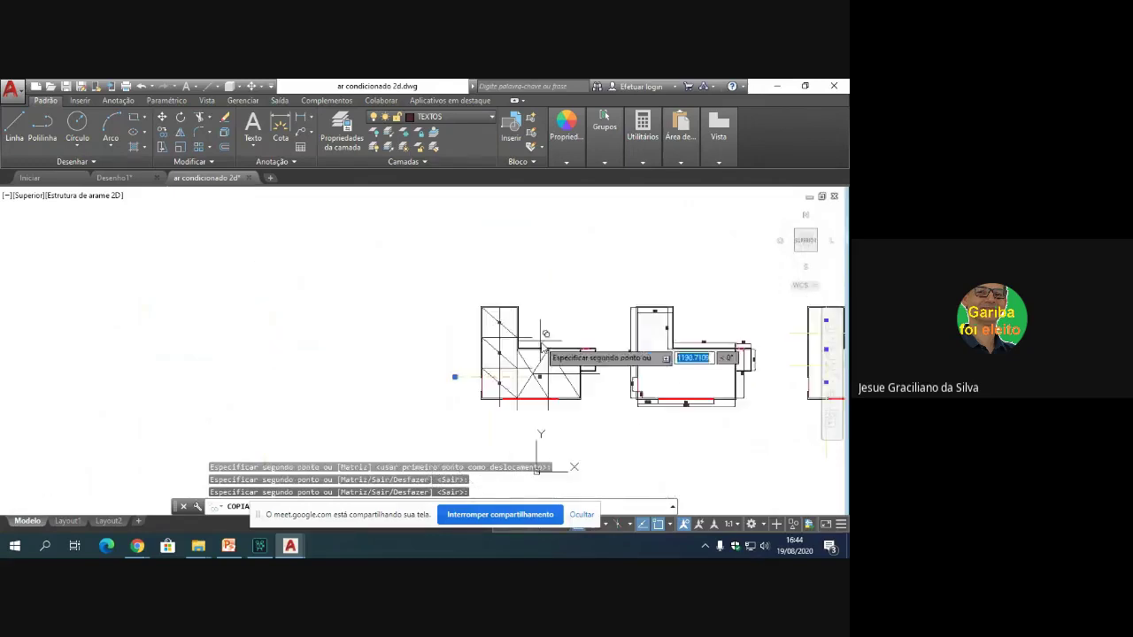
pyautogui.scroll(-2, 558, 354)
pyautogui.scroll(6, 577, 368)
pyautogui.scroll(1, 326, 429)
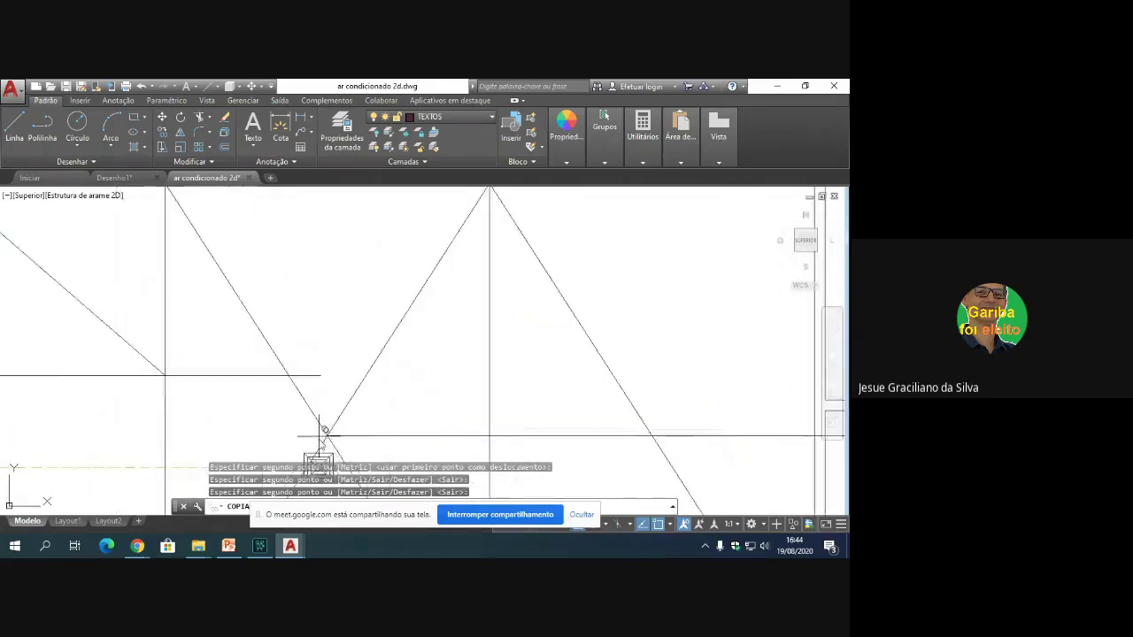
pyautogui.click(326, 435)
pyautogui.click(490, 435)
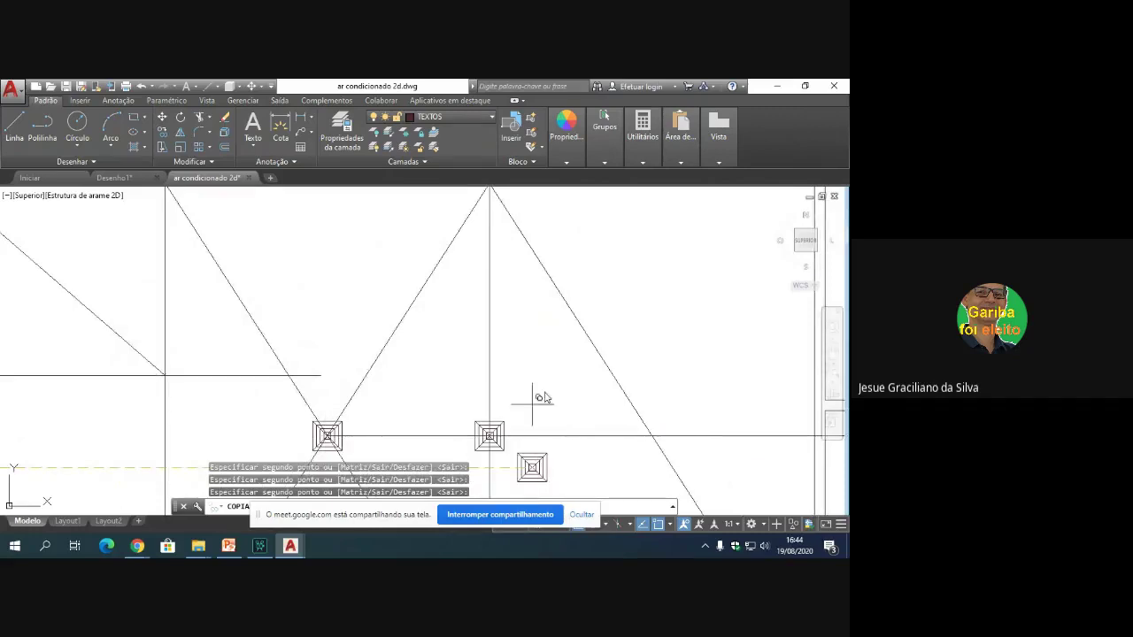
pyautogui.press('Return')
pyautogui.scroll(-3, 359, 327)
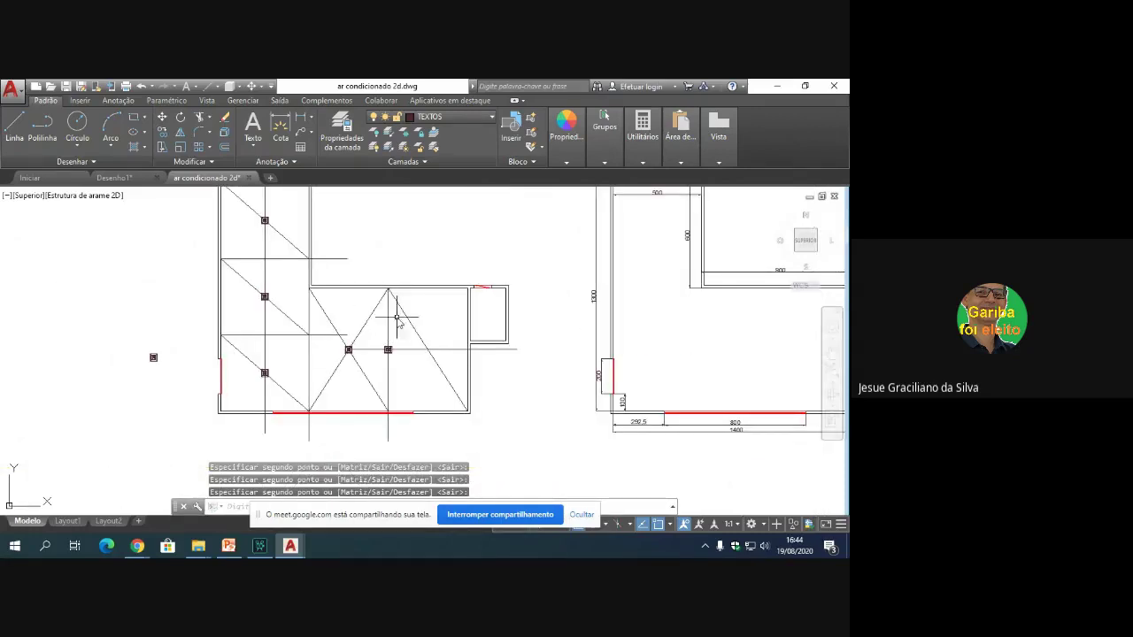
# Step: Undo the last group of outlet symbol copies in the left column and lower-right wing
pyautogui.click(423, 326)
pyautogui.press('Escape')
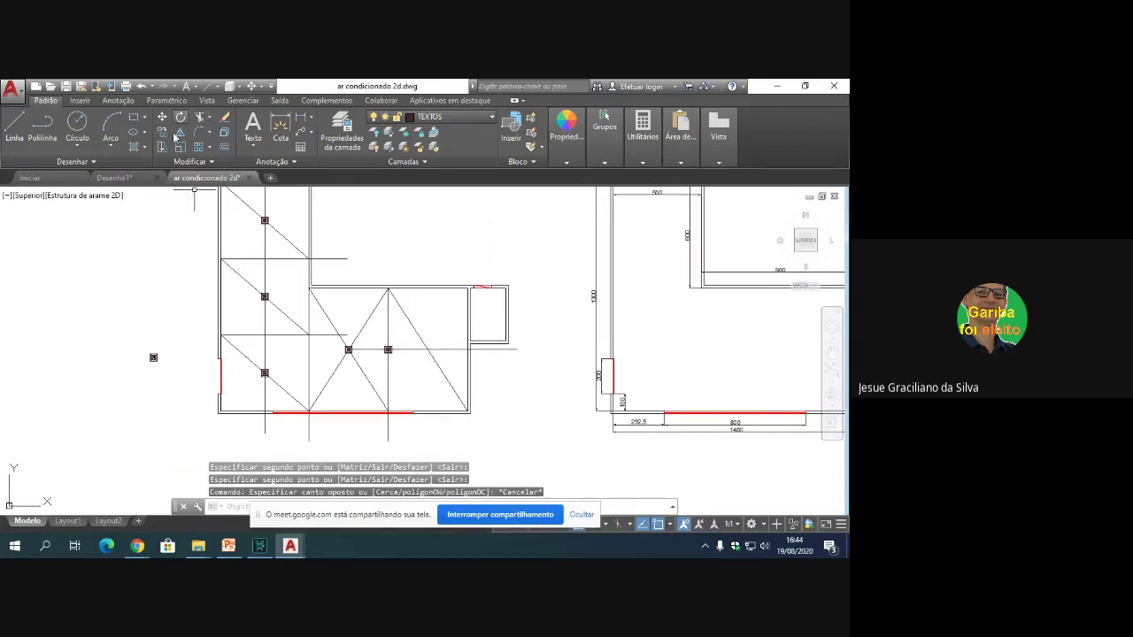
pyautogui.hotkey('ctrl', 'z')
pyautogui.hotkey('ctrl', 'z')
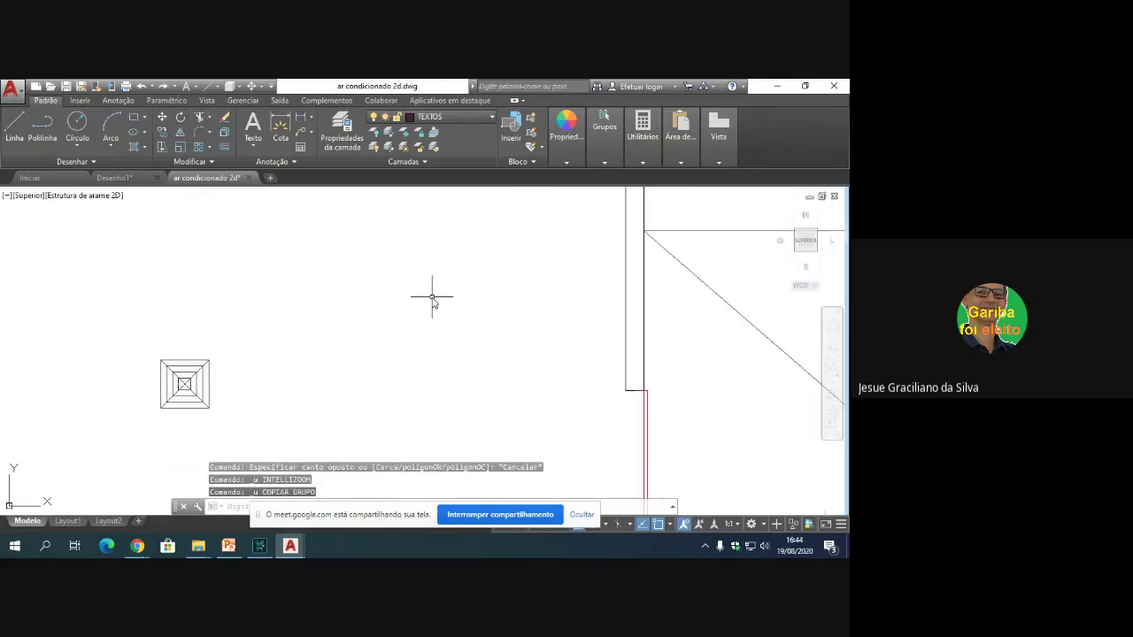
pyautogui.scroll(-5, 495, 318)
pyautogui.scroll(3, 717, 245)
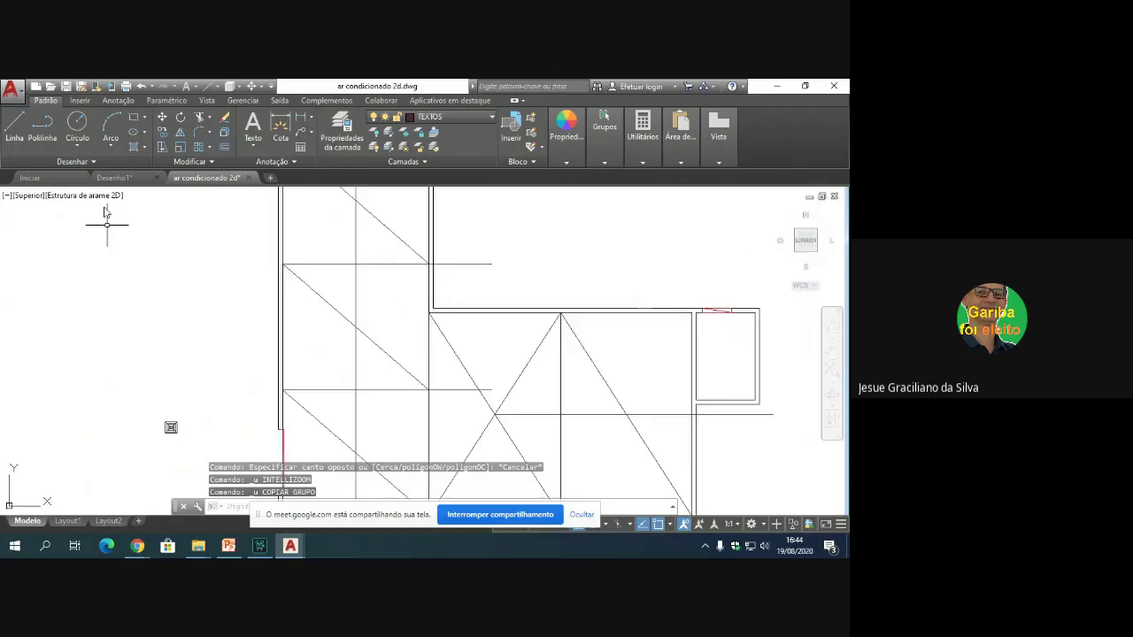
# Step: Copy the outlet symbol by its centre to both lower-right wing zones, where the diagonals meet the horizontal centre line
pyautogui.write('copia')
pyautogui.press('Return')
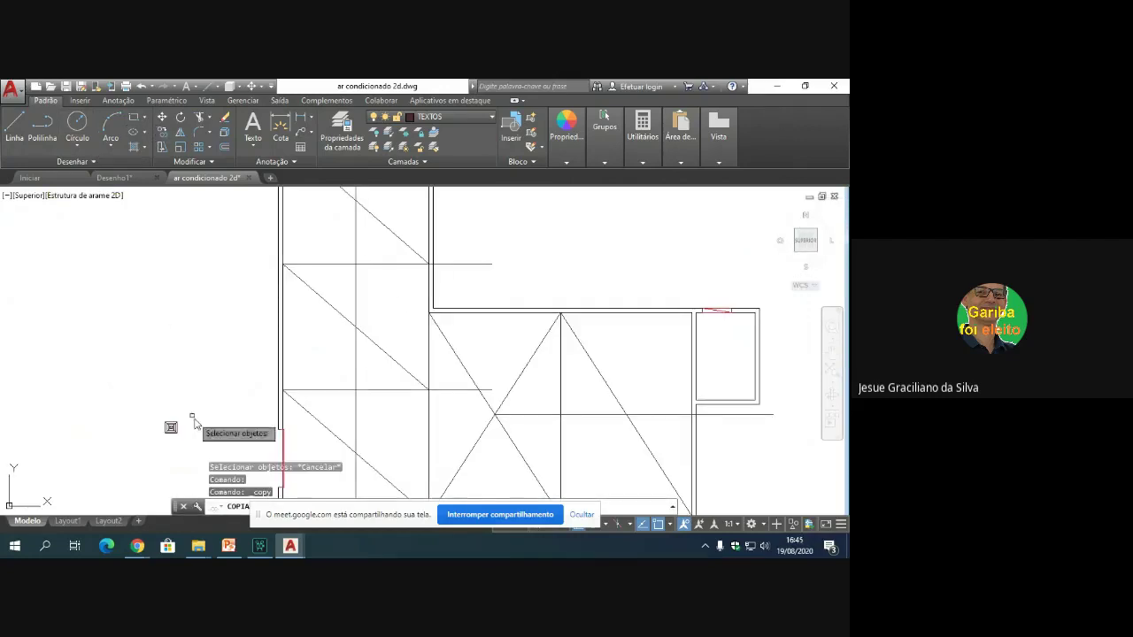
pyautogui.click(159, 414)
pyautogui.click(184, 439)
pyautogui.press('Return')
pyautogui.scroll(5, 173, 447)
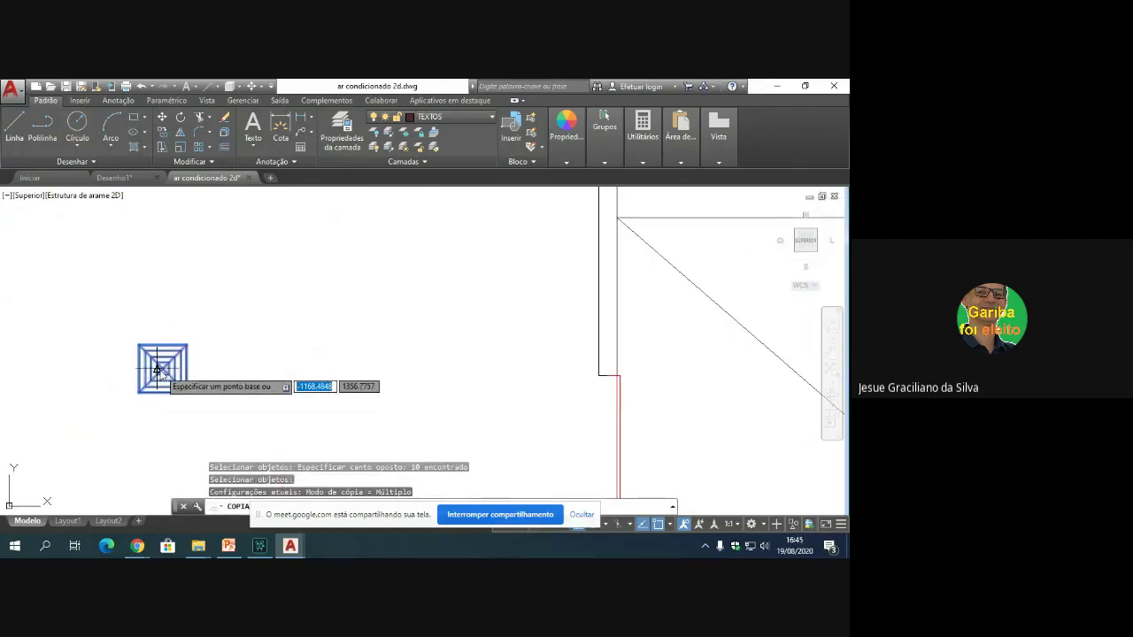
pyautogui.click(162, 368)
pyautogui.scroll(-5, 372, 363)
pyautogui.scroll(4, 597, 361)
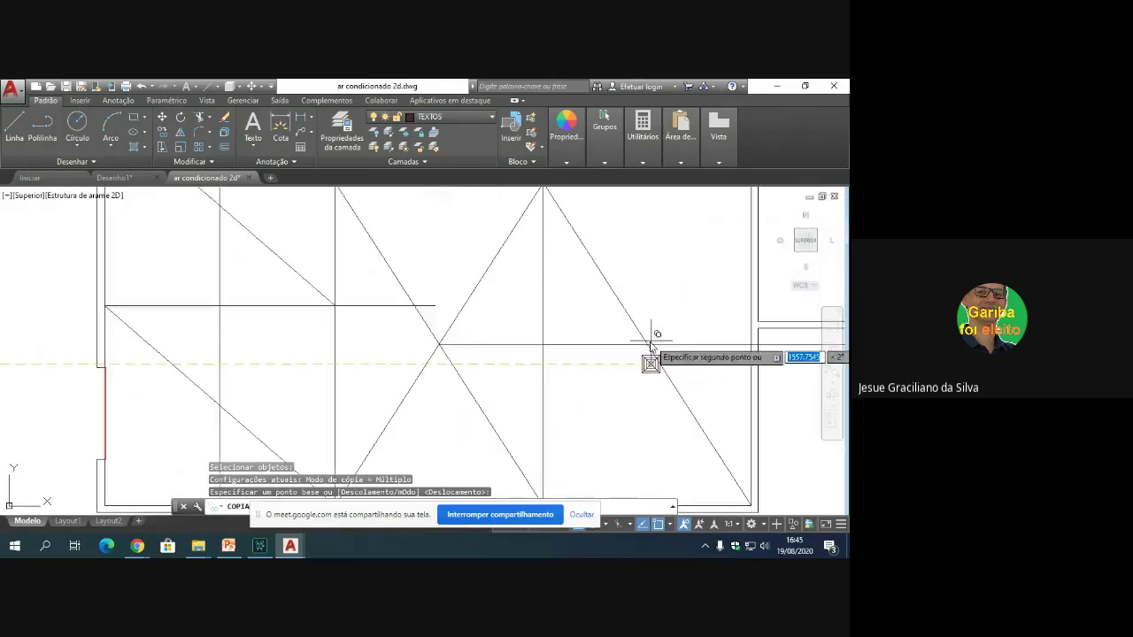
pyautogui.click(648, 342)
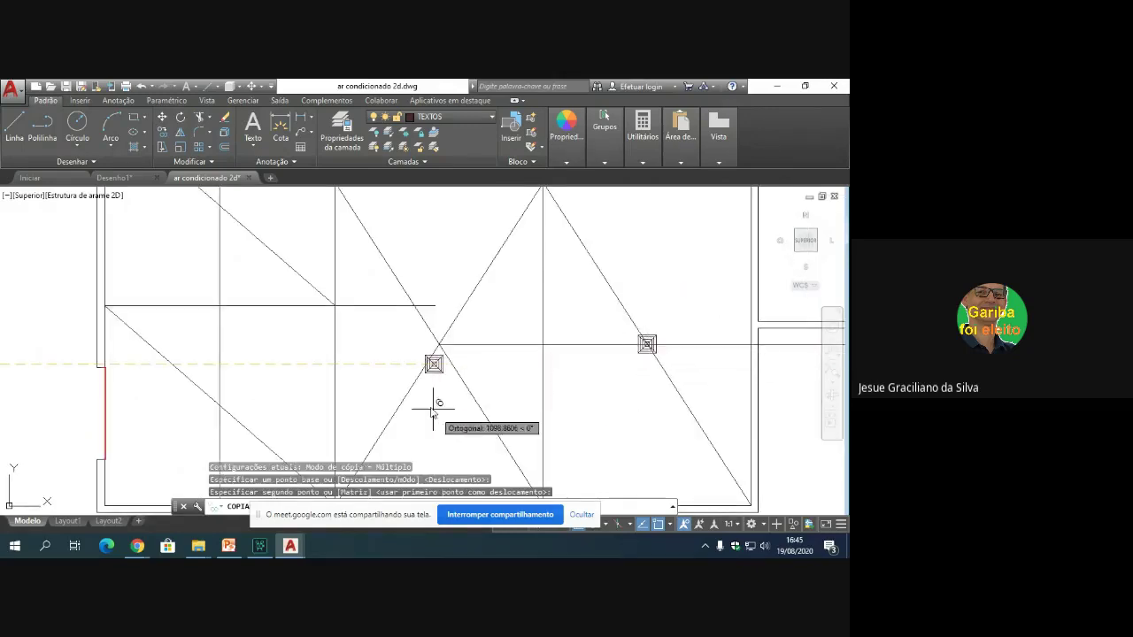
pyautogui.click(440, 345)
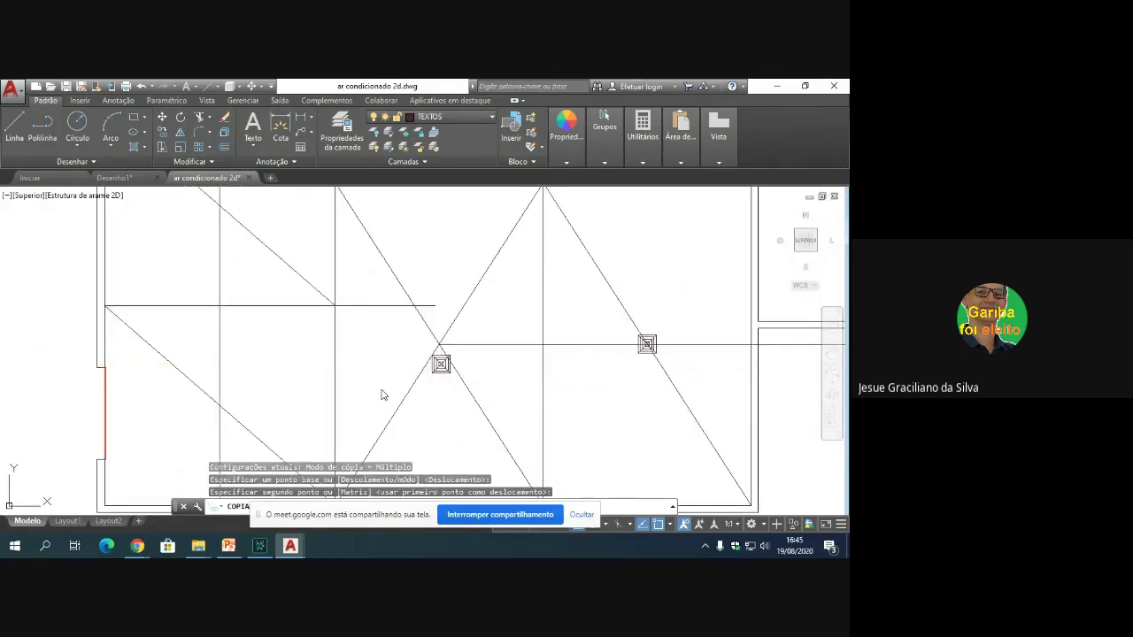
# Step: Place outlet copies where the diagonals meet the vertical centre line in the left column's bottom, middle and top zones
pyautogui.click(219, 406)
pyautogui.click(220, 205)
pyautogui.scroll(-3, 224, 206)
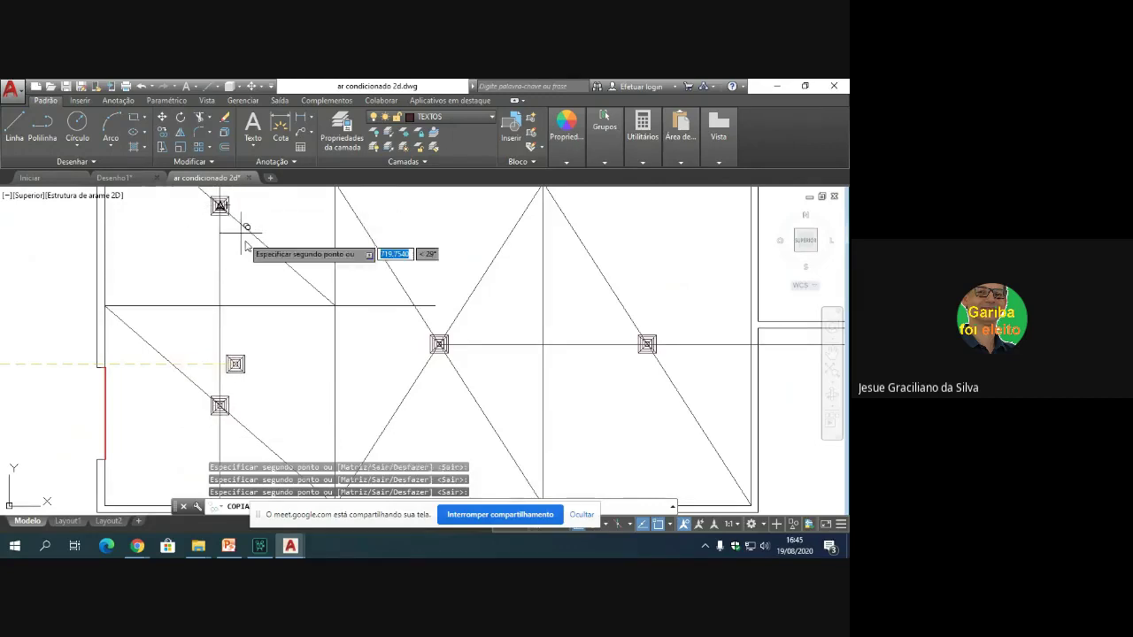
pyautogui.scroll(3, 282, 279)
pyautogui.click(265, 329)
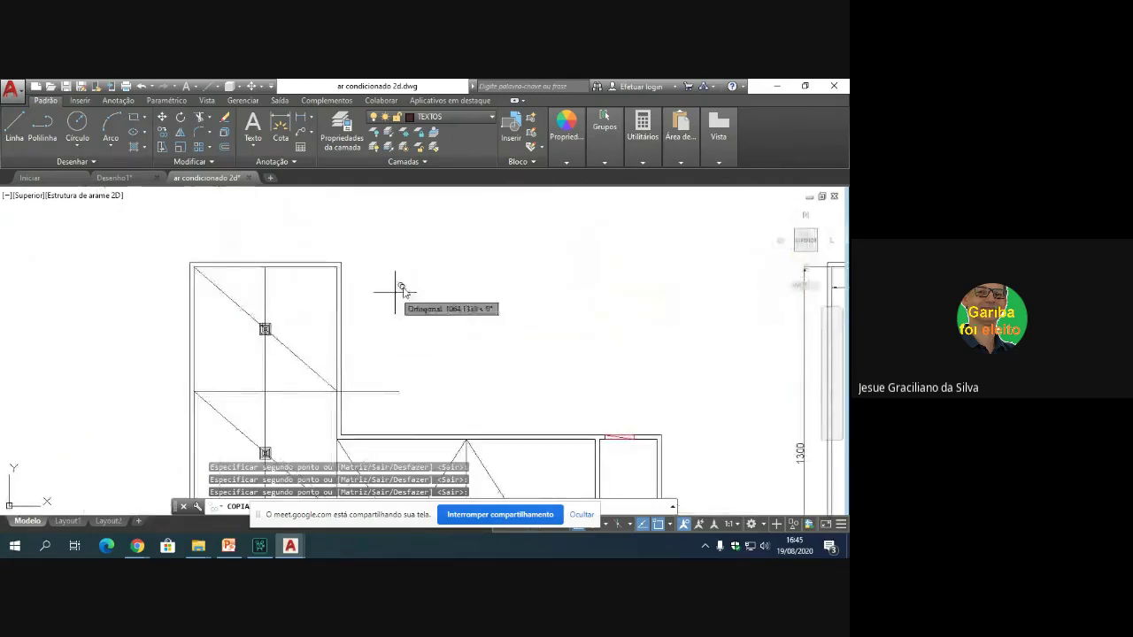
pyautogui.press('Escape')
# Step: Erase the top zone's diagonal, the left column's vertical centre line and its upper horizontal divider
pyautogui.click(284, 346)
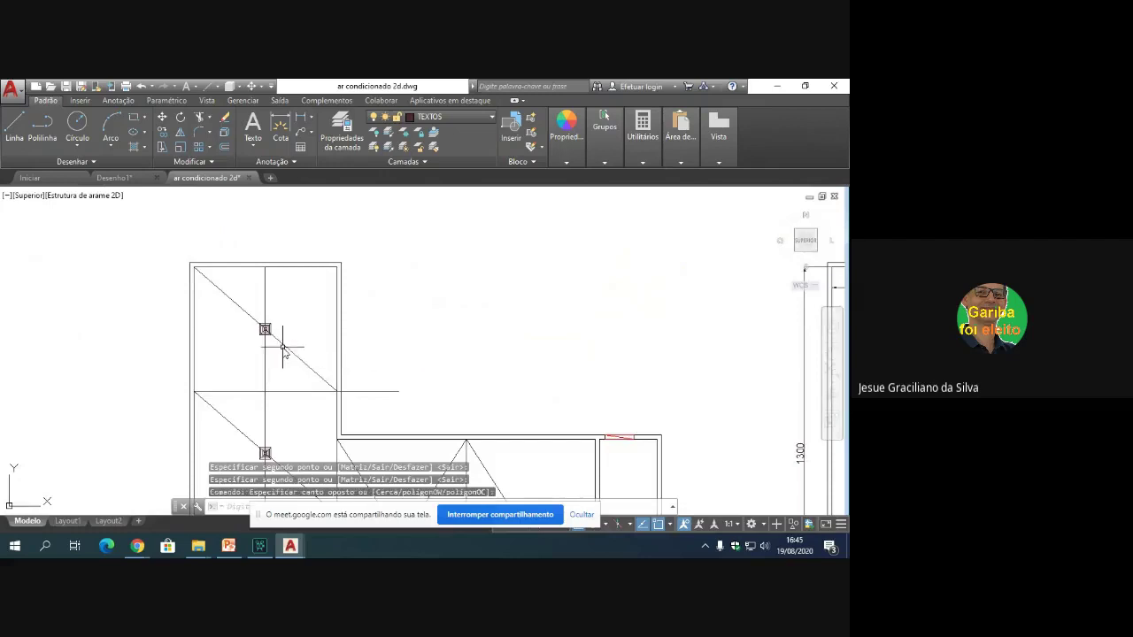
pyautogui.press('Delete')
pyautogui.click(265, 355)
pyautogui.press('Delete')
pyautogui.click(288, 393)
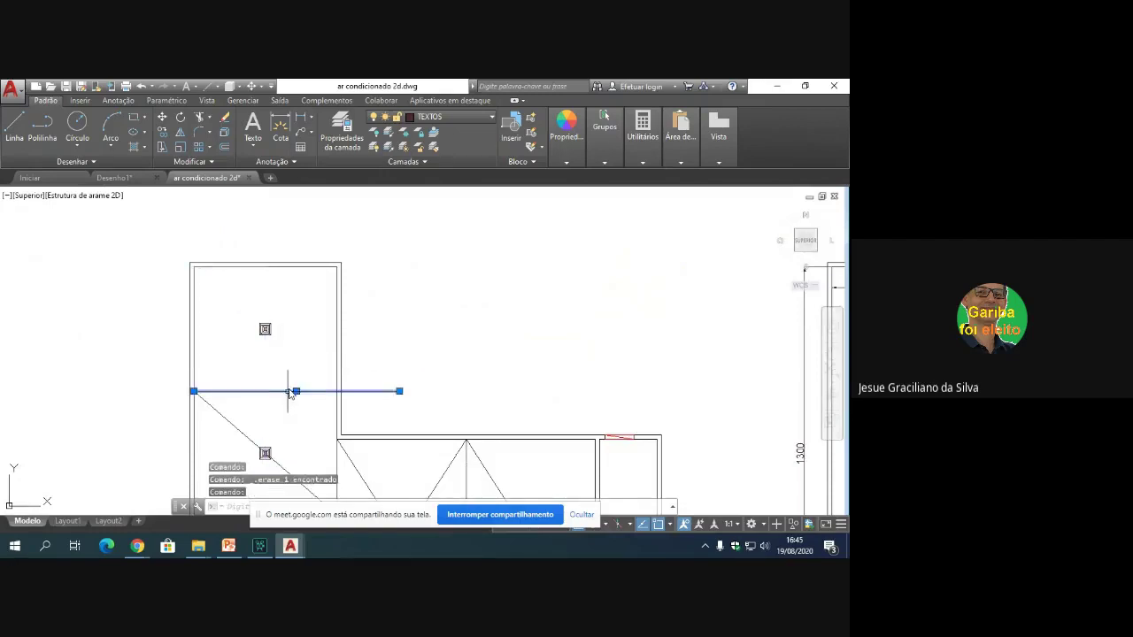
pyautogui.press('Delete')
# Step: Erase the left column's remaining diagonals and lower divider, plus the vertical line separating it from the wing
pyautogui.scroll(-4, 294, 363)
pyautogui.click(314, 419)
pyautogui.press('Delete')
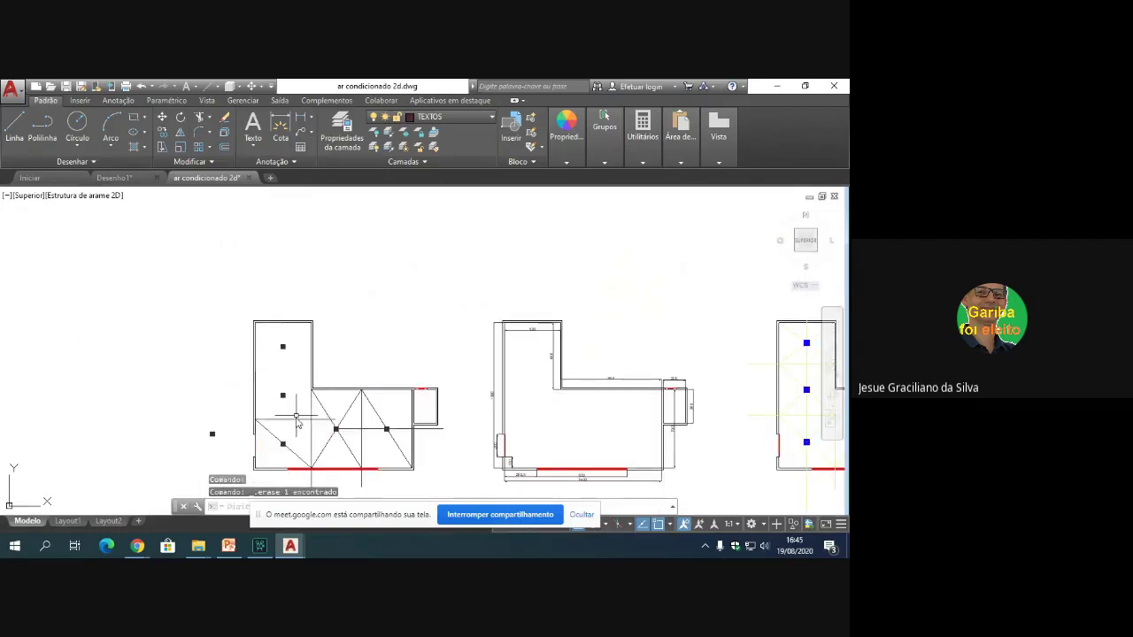
pyautogui.click(300, 451)
pyautogui.press('Delete')
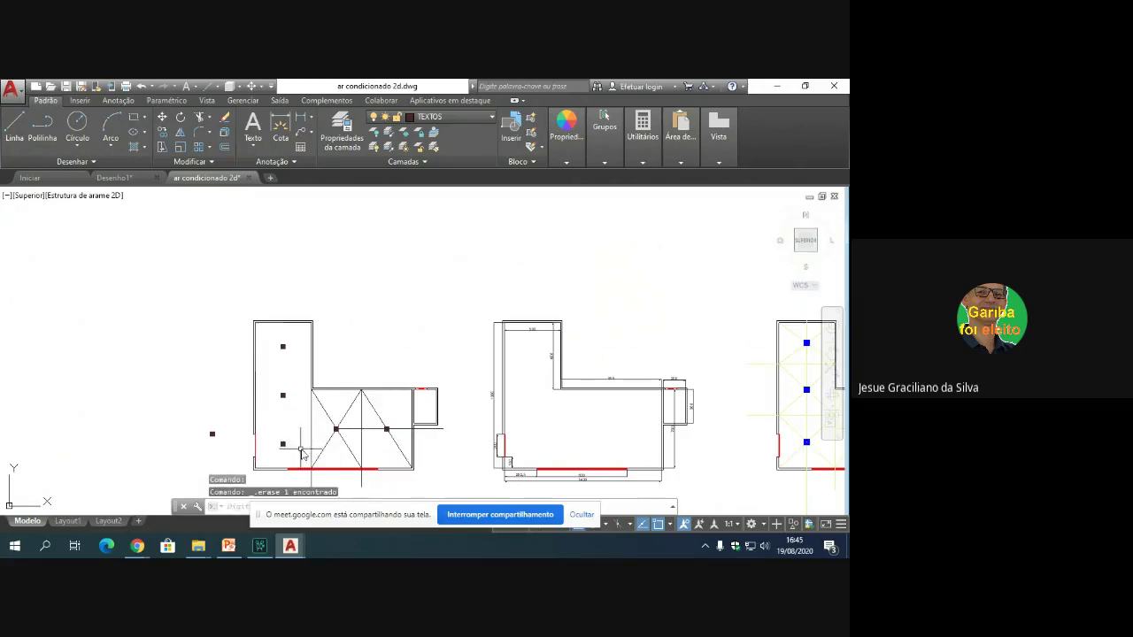
pyautogui.click(311, 446)
pyautogui.press('Delete')
# Step: Erase the lower-right wing's three diagonals, vertical divider and horizontal centre line, keeping the outlet symbols
pyautogui.click(325, 448)
pyautogui.press('Delete')
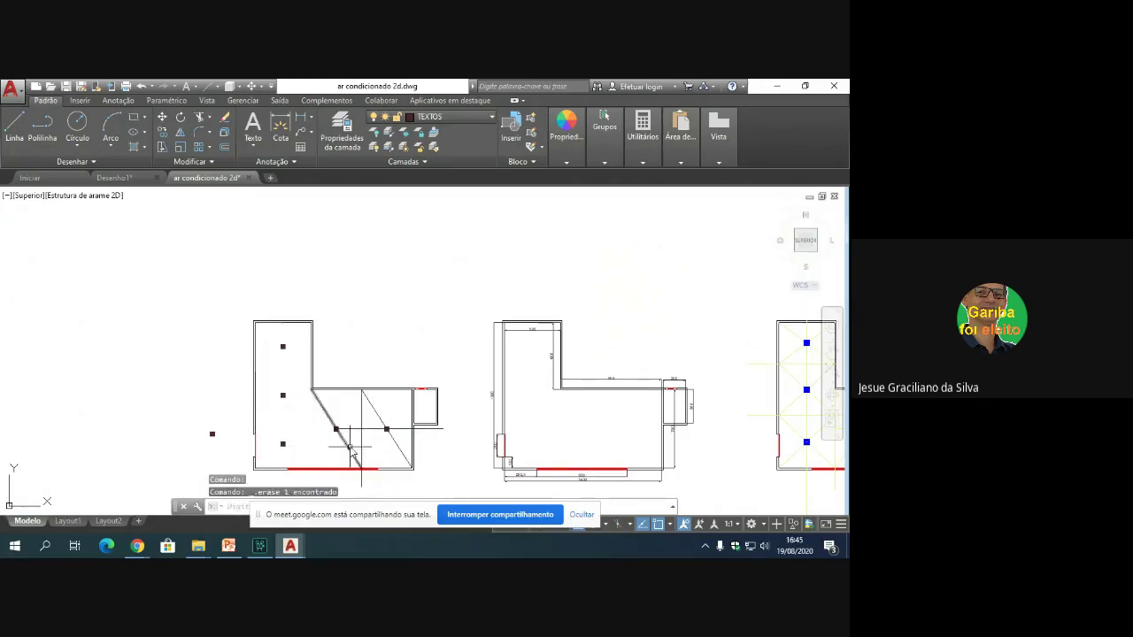
pyautogui.click(351, 450)
pyautogui.press('Delete')
pyautogui.click(364, 437)
pyautogui.click(355, 424)
pyautogui.press('Delete')
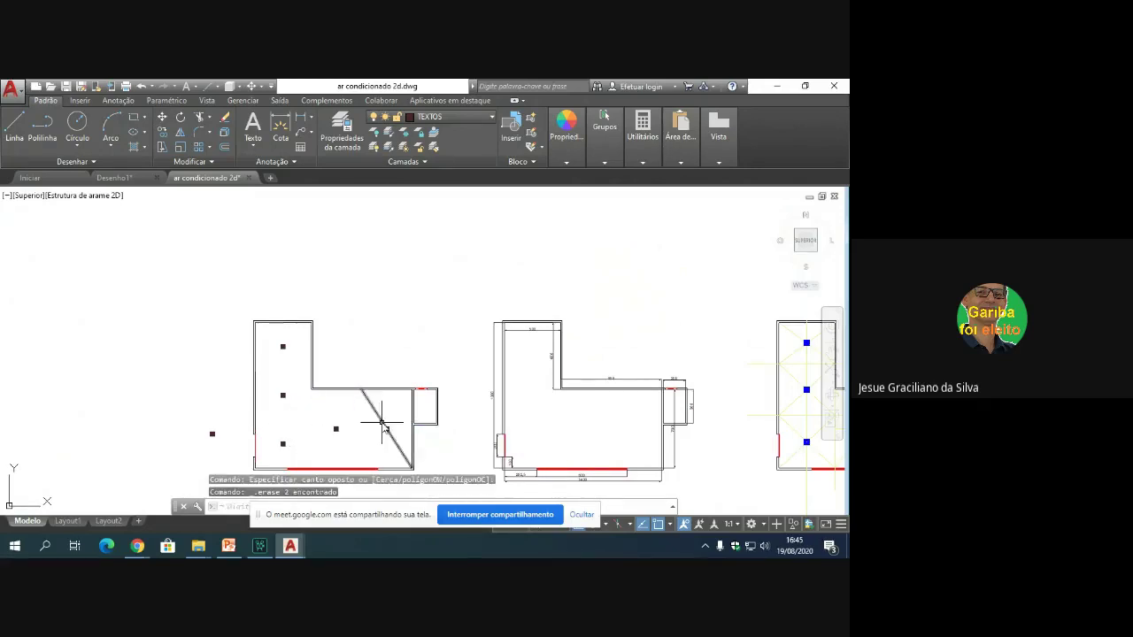
pyautogui.click(382, 417)
pyautogui.press('Delete')
# Step: Add the two-line note "SPLIT SYSTEM DUTADO" and "1,2m x 0,8m evaporadora" in the empty area above the lower-right wing
pyautogui.scroll(-3, 345, 372)
pyautogui.scroll(6, 342, 405)
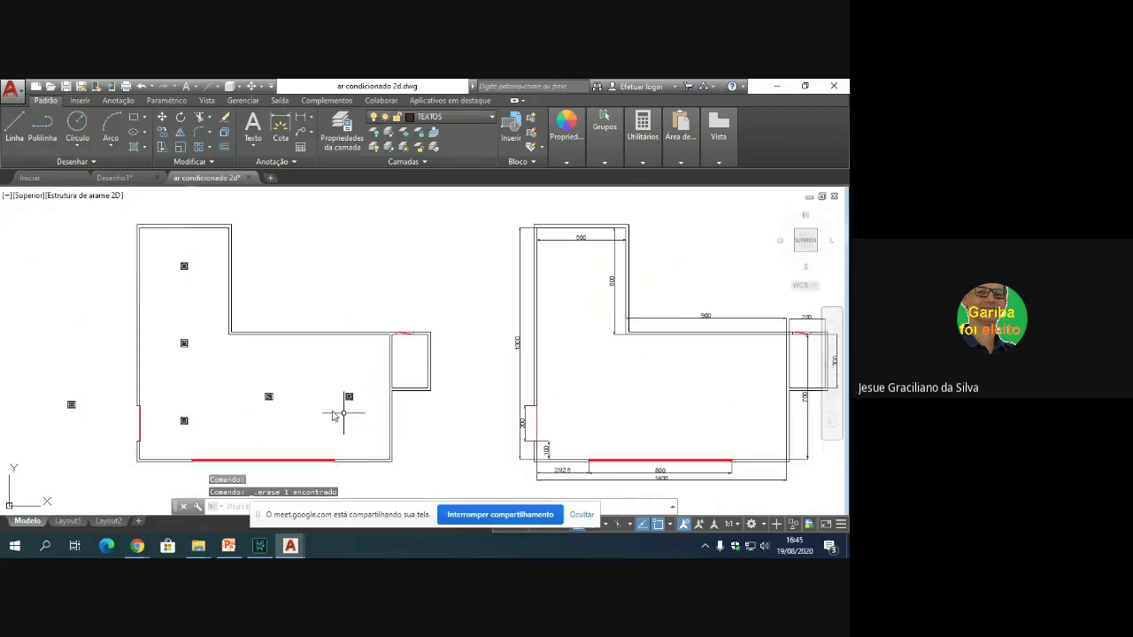
pyautogui.scroll(-4, 303, 405)
pyautogui.scroll(5, 230, 377)
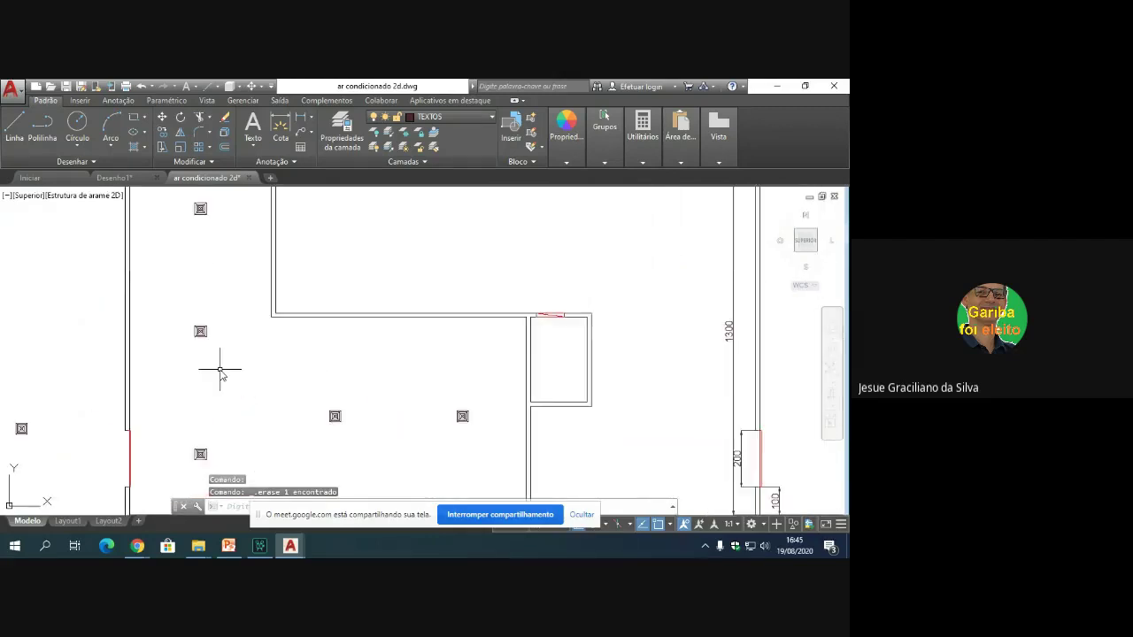
pyautogui.scroll(-3, 222, 375)
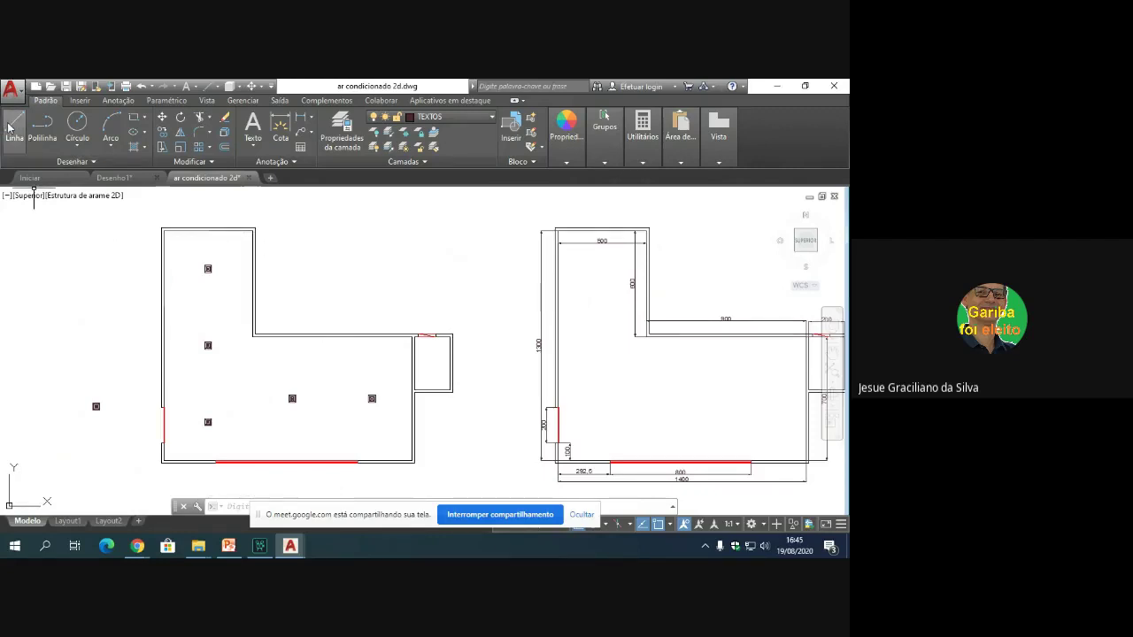
pyautogui.click(253, 127)
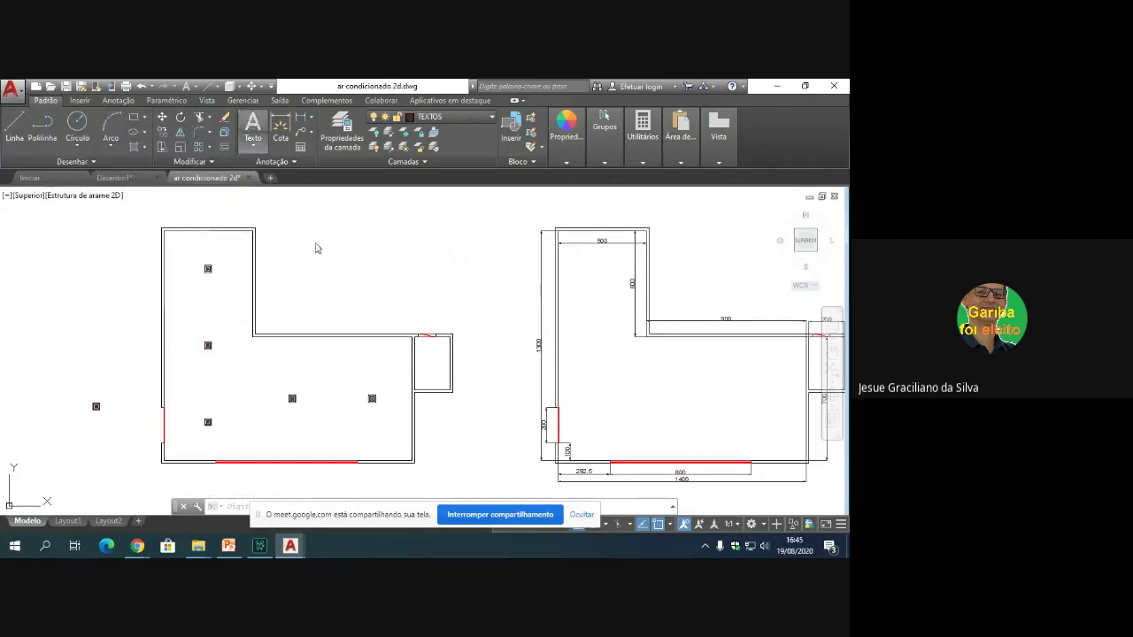
pyautogui.click(299, 253)
pyautogui.click(426, 297)
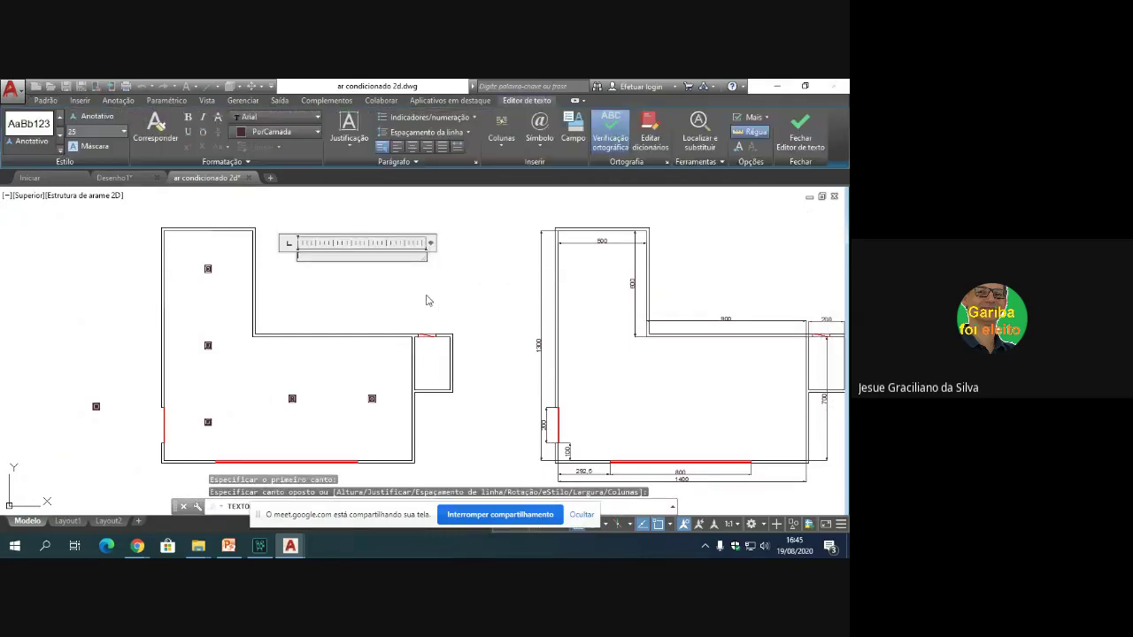
pyautogui.write('SPLITS')
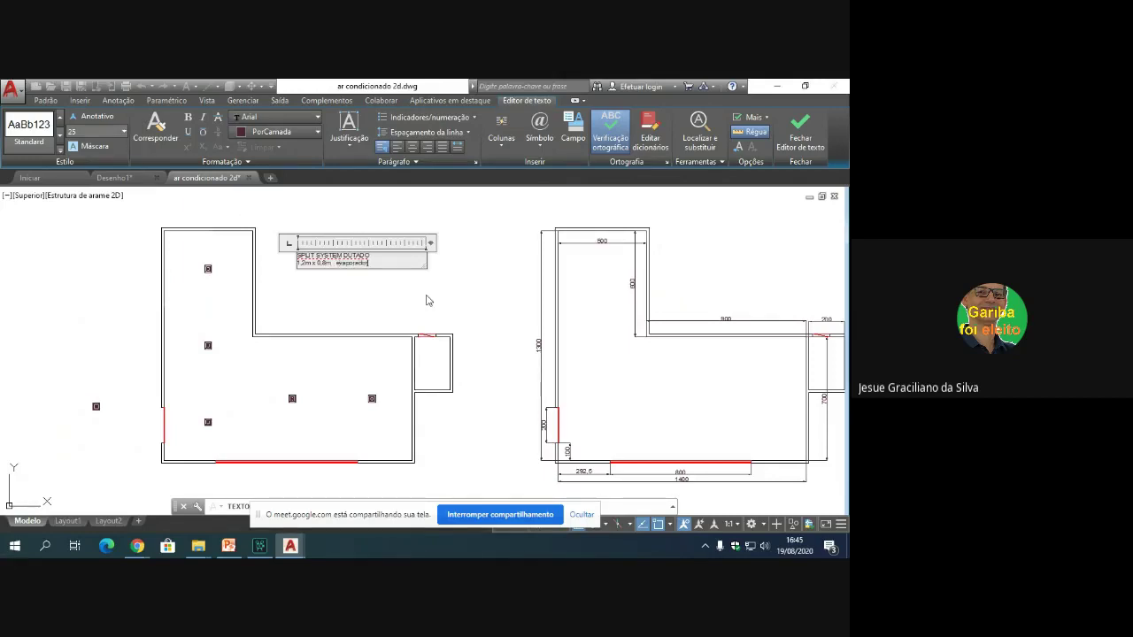
pyautogui.click(396, 301)
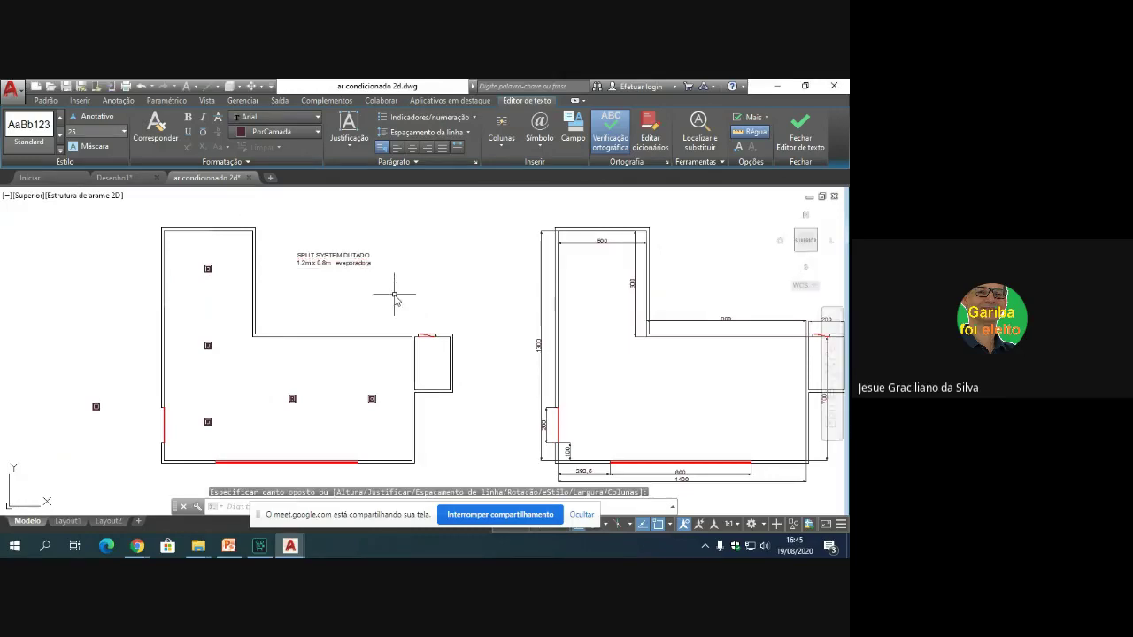
# Step: Draw a line 80 down from the small room's upper-right inner corner, continuing horizontally left past the room's opposite wall
pyautogui.click(14, 128)
pyautogui.scroll(5, 436, 303)
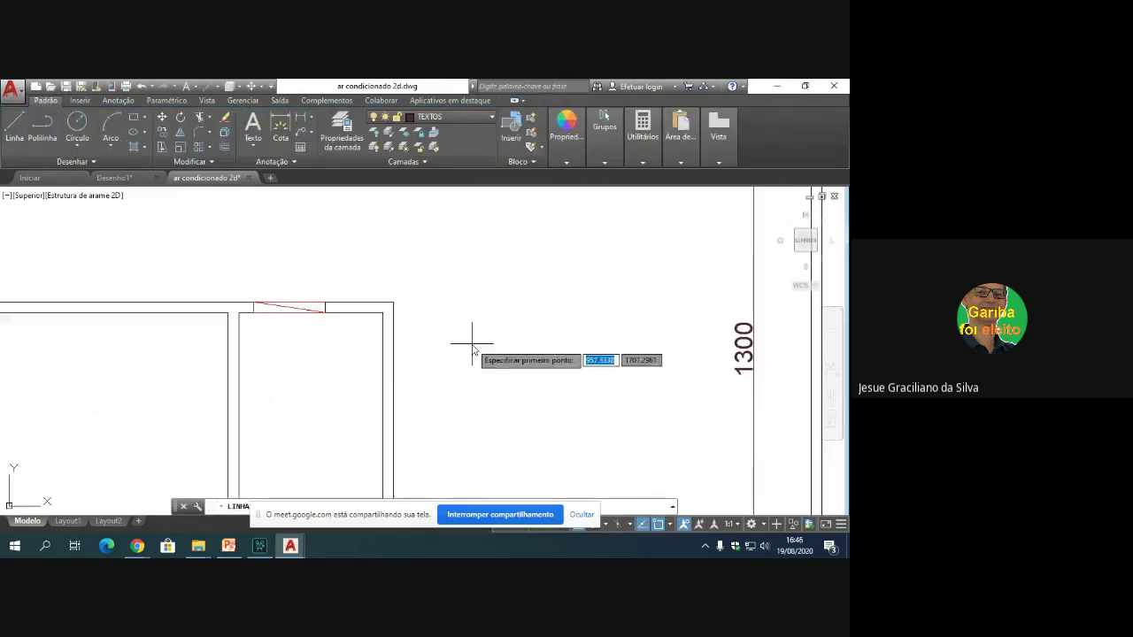
pyautogui.click(381, 311)
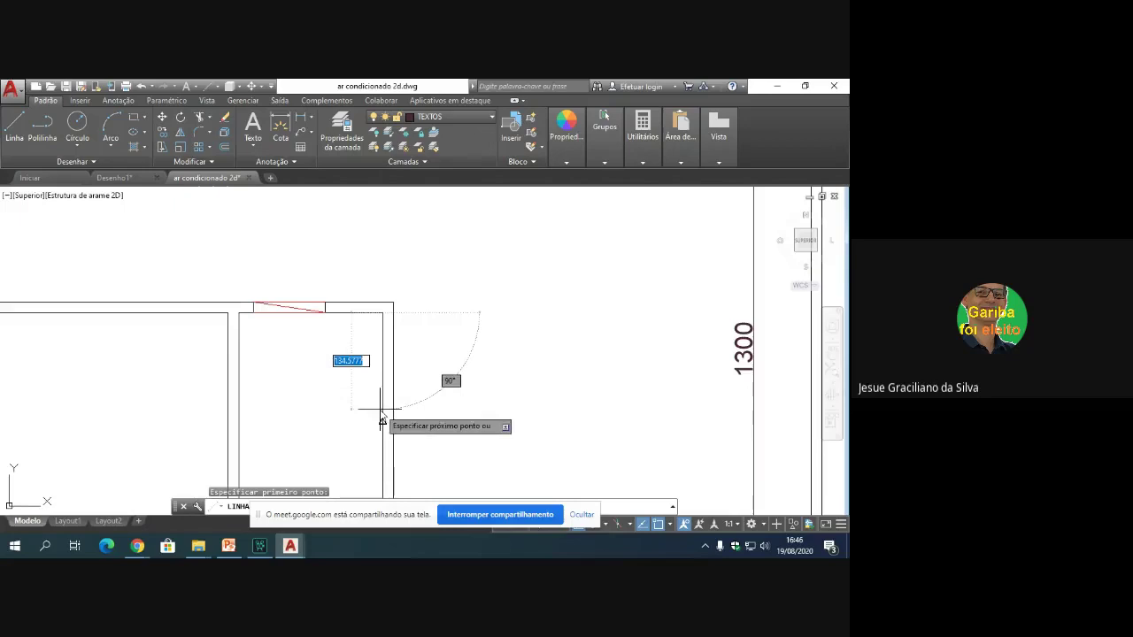
pyautogui.press('BackSpace')
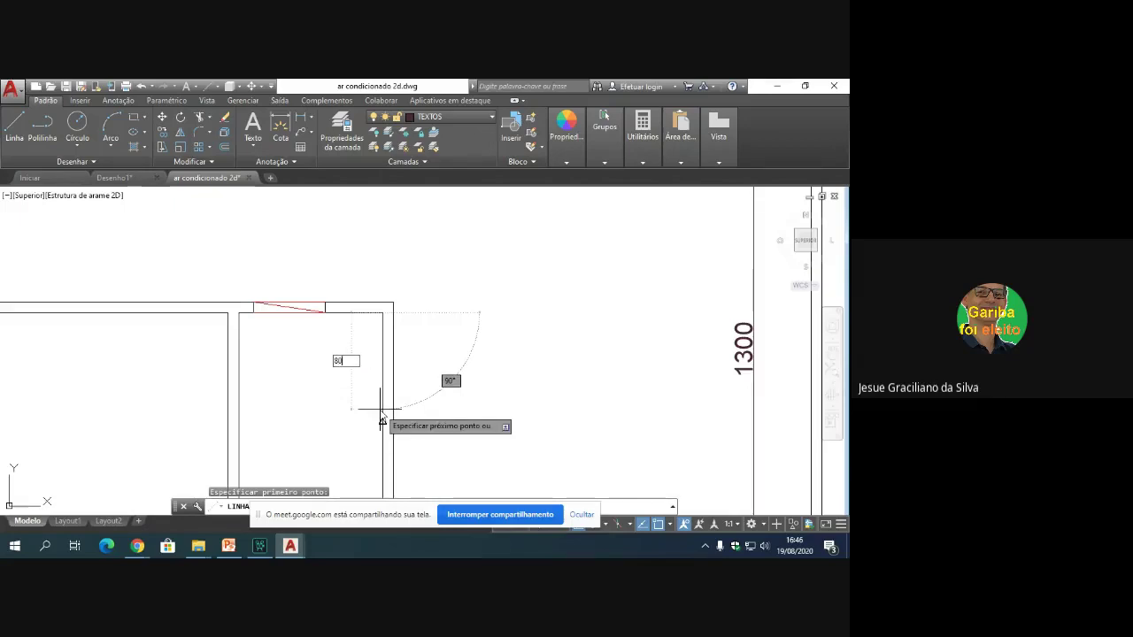
pyautogui.write('80')
pyautogui.press('Return')
pyautogui.click(176, 370)
pyautogui.press('Return')
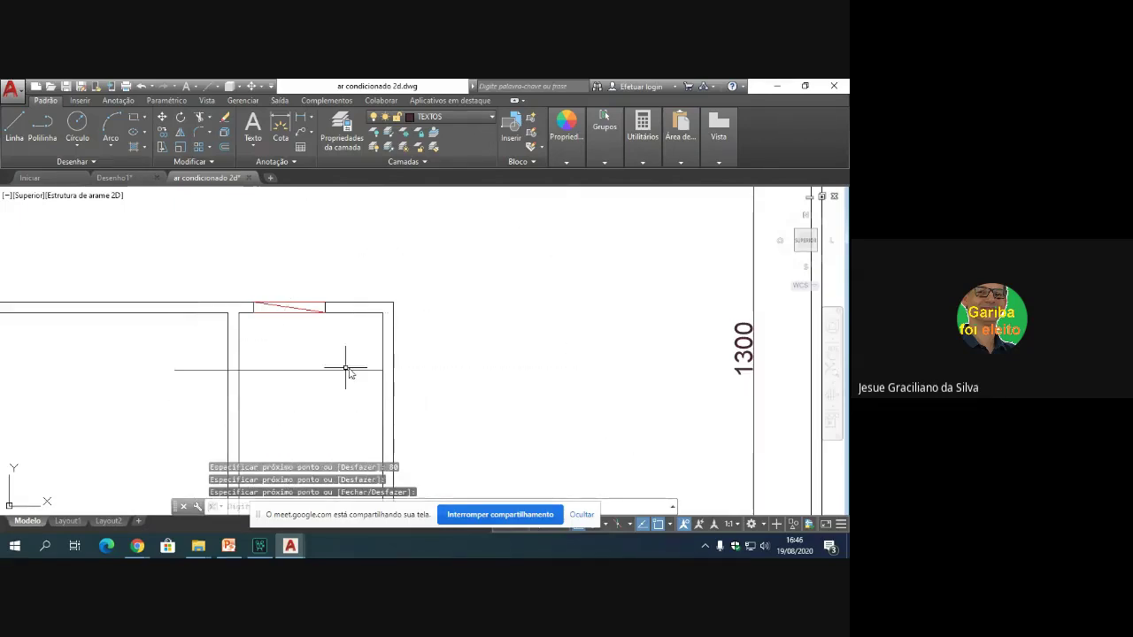
# Step: Draw the evaporator outline from the horizontal line's right end: 60 left, 120 down, 80 left, and up past that line
pyautogui.click(15, 125)
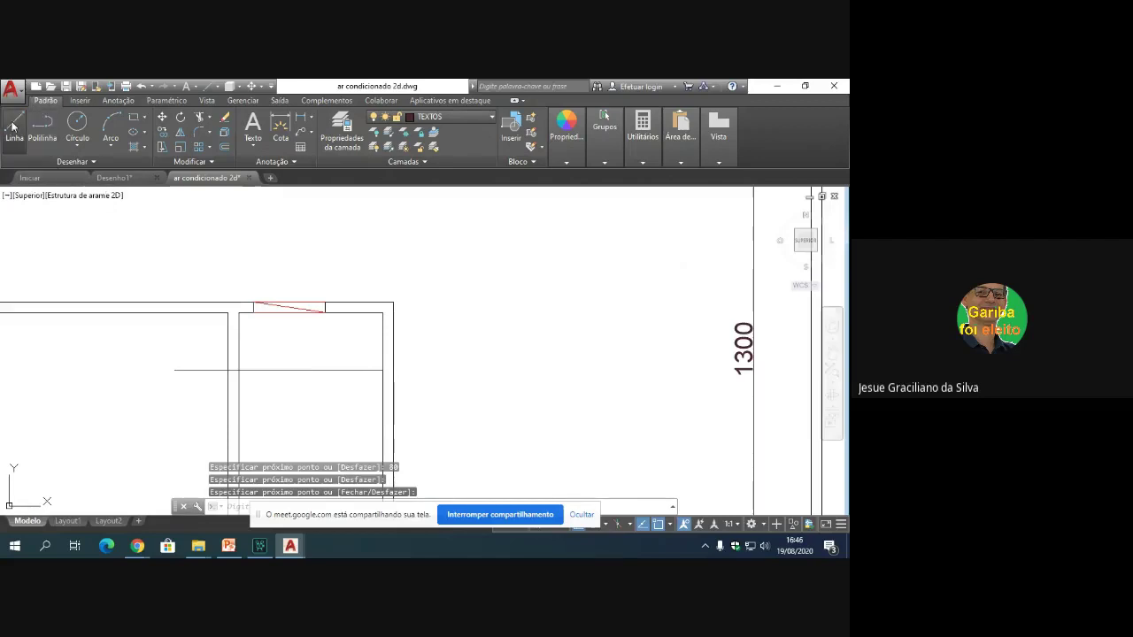
pyautogui.click(382, 371)
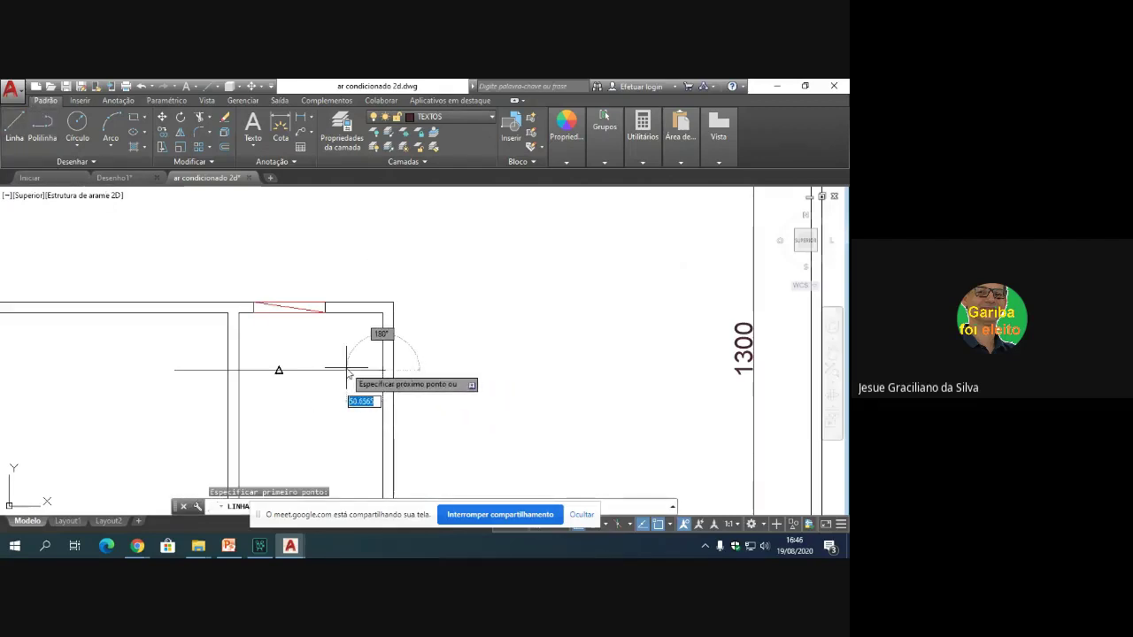
pyautogui.write('60')
pyautogui.press('Return')
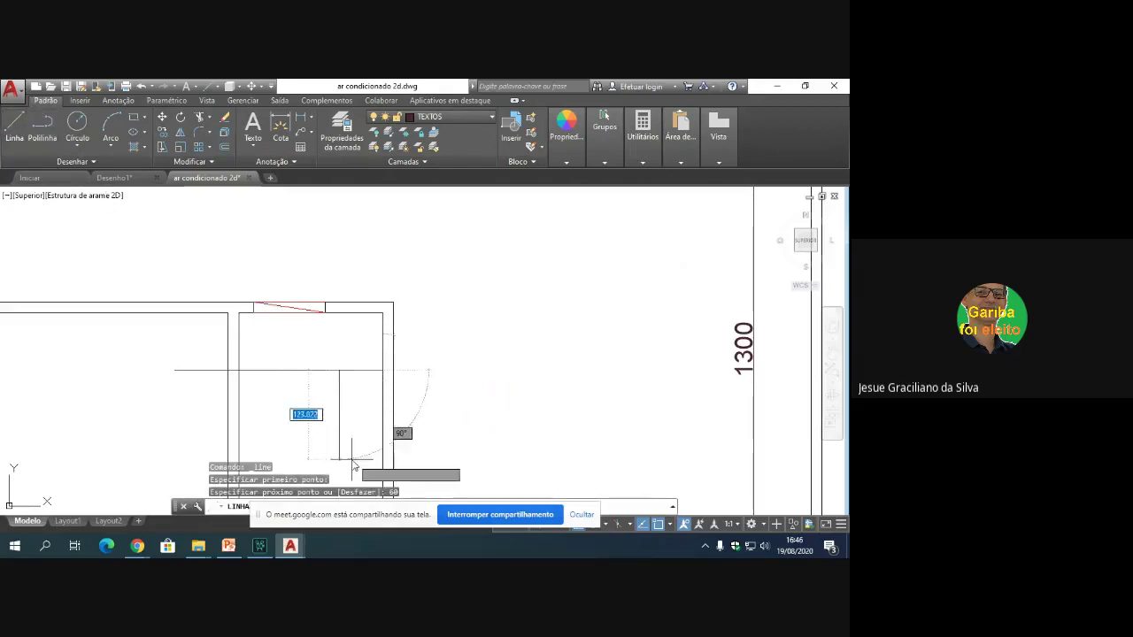
pyautogui.write('120')
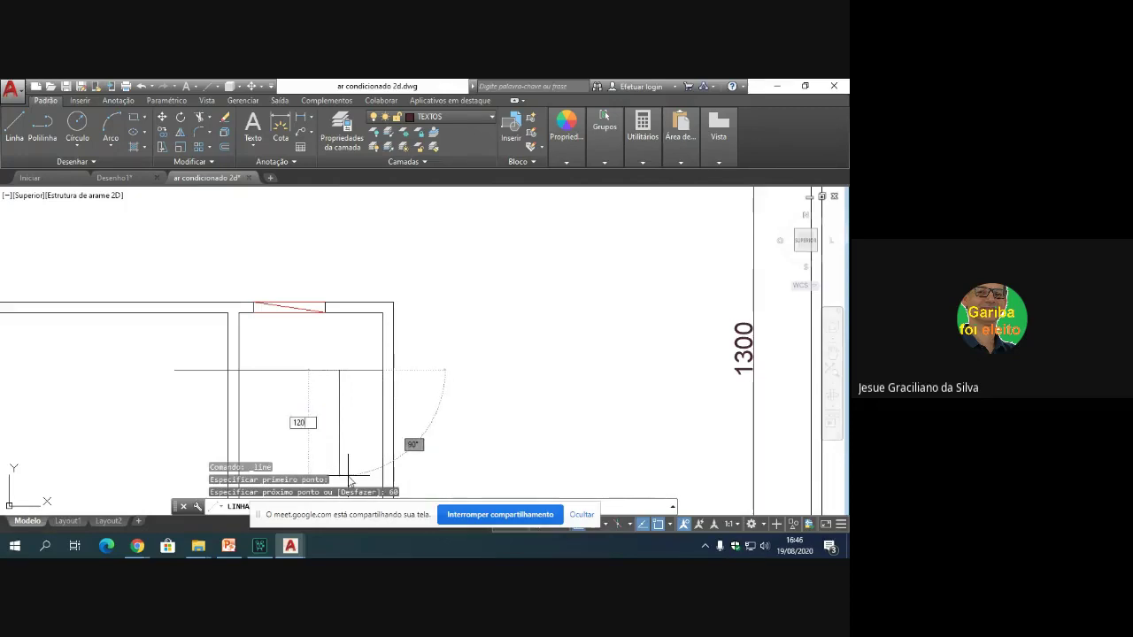
pyautogui.press('Return')
pyautogui.write('80')
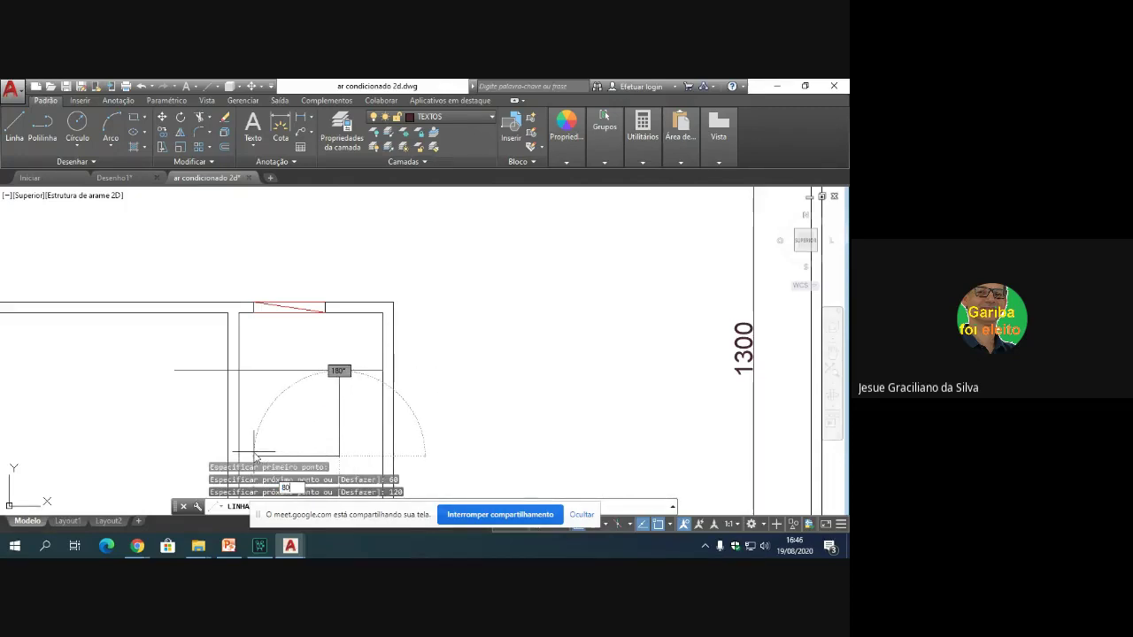
pyautogui.press('Return')
pyautogui.click(282, 351)
pyautogui.press('Return')
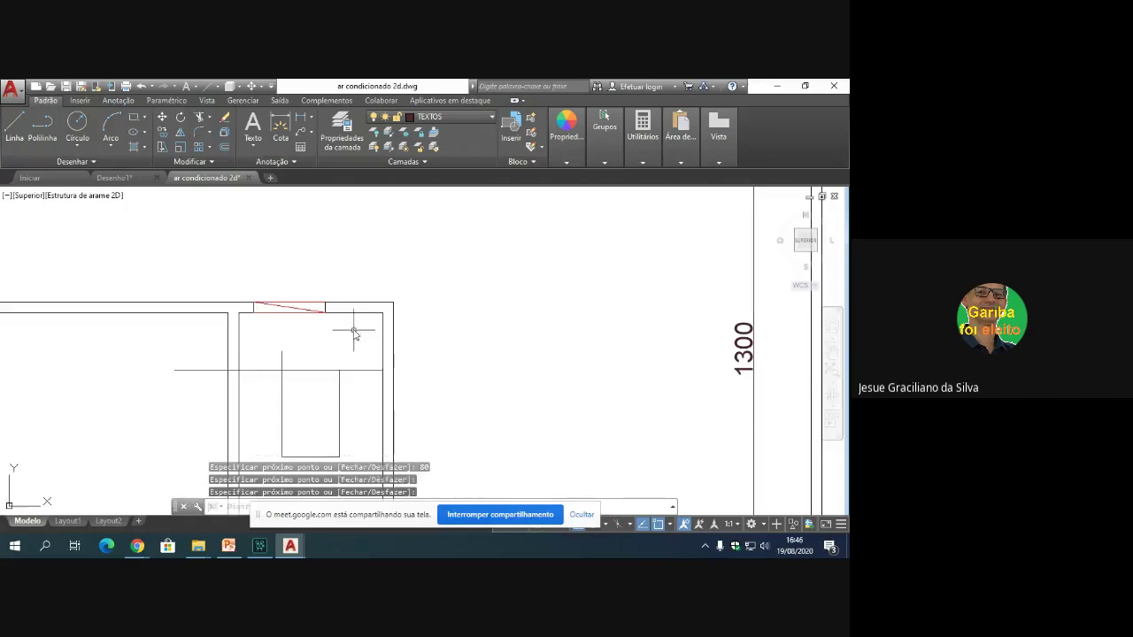
# Step: Trim the horizontal construction line and the evaporator outline's overshooting vertical, using the small room's walls and the outline as cutting edges
pyautogui.scroll(-5, 355, 330)
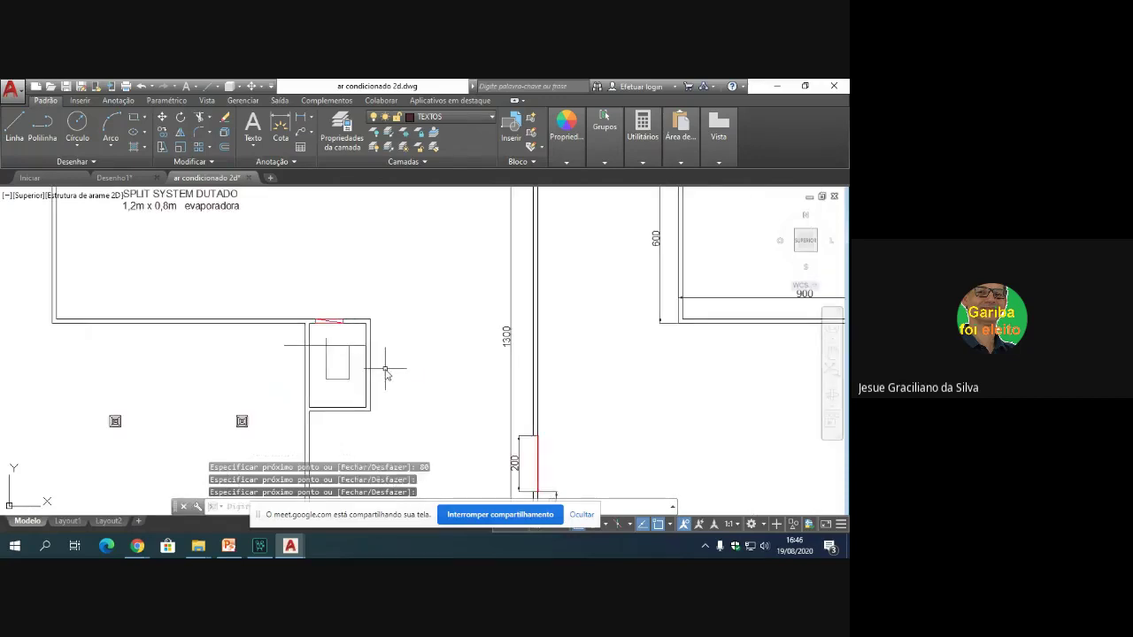
pyautogui.click(199, 118)
pyautogui.click(403, 398)
pyautogui.click(294, 338)
pyautogui.press('Return')
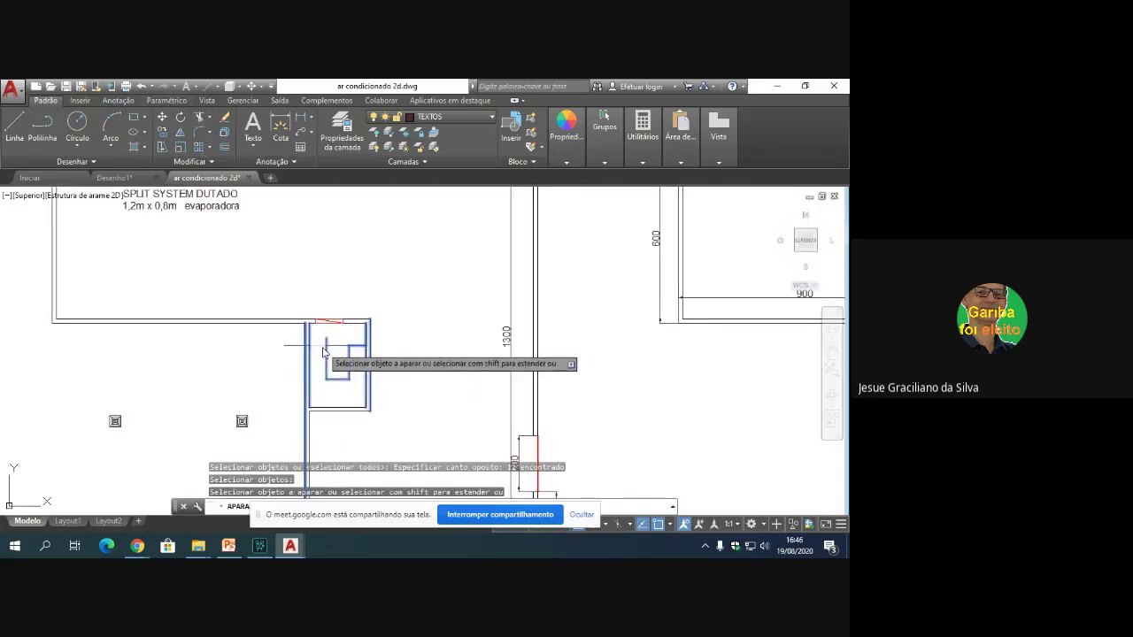
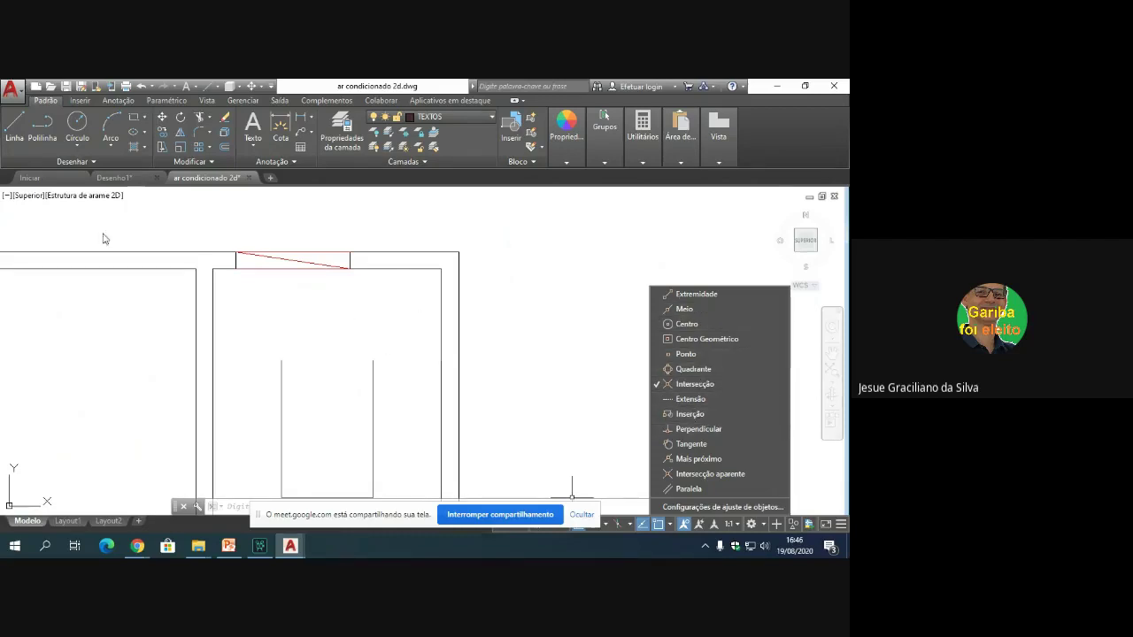
# Step: Turn on the endpoint object snap and close the evaporator rectangle with a line joining the upper ends of its two verticals
pyautogui.click(15, 126)
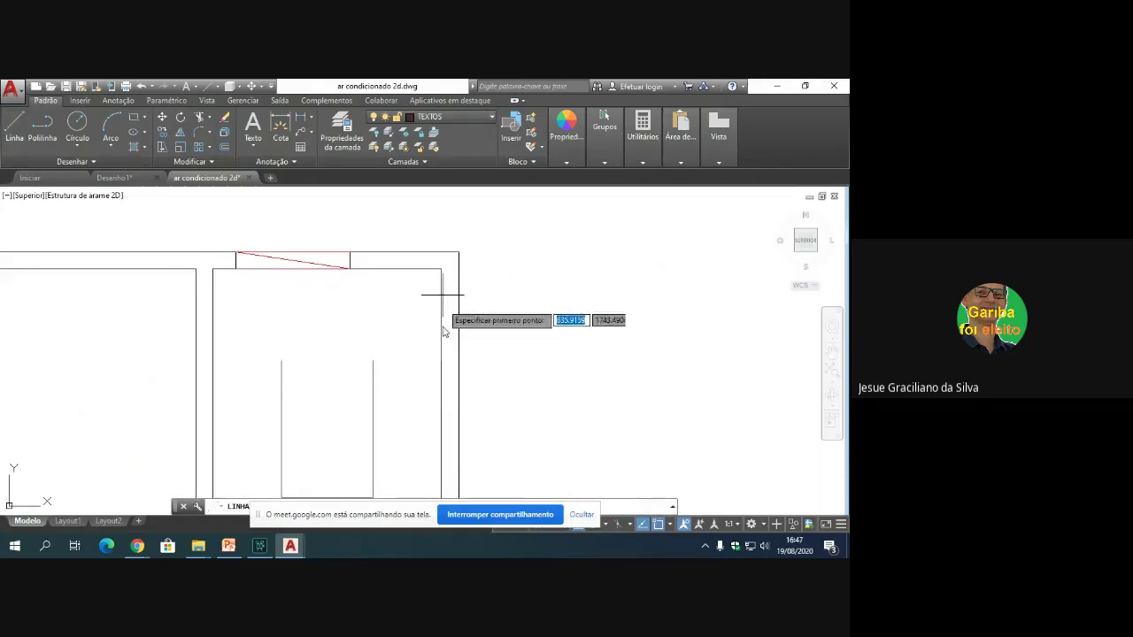
pyautogui.click(669, 524)
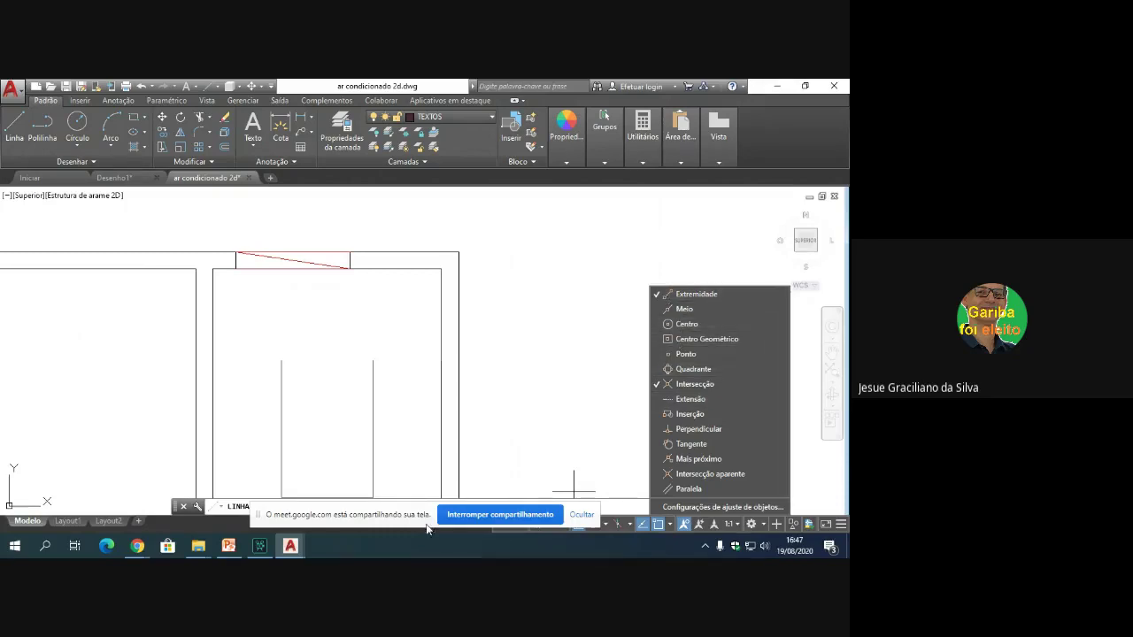
pyautogui.click(7, 132)
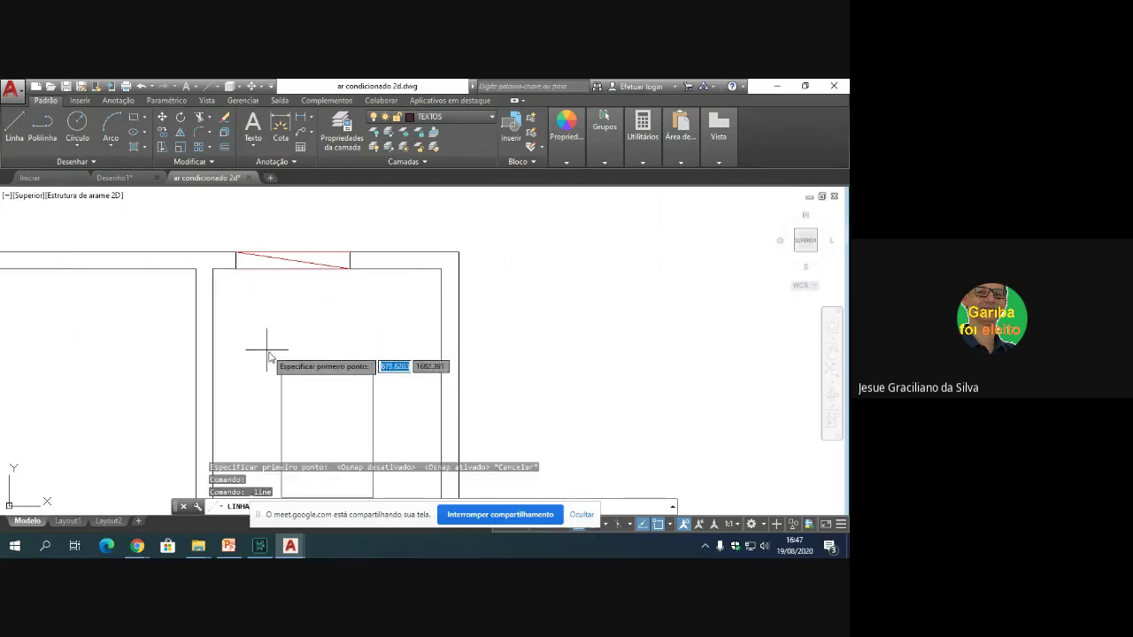
pyautogui.click(372, 361)
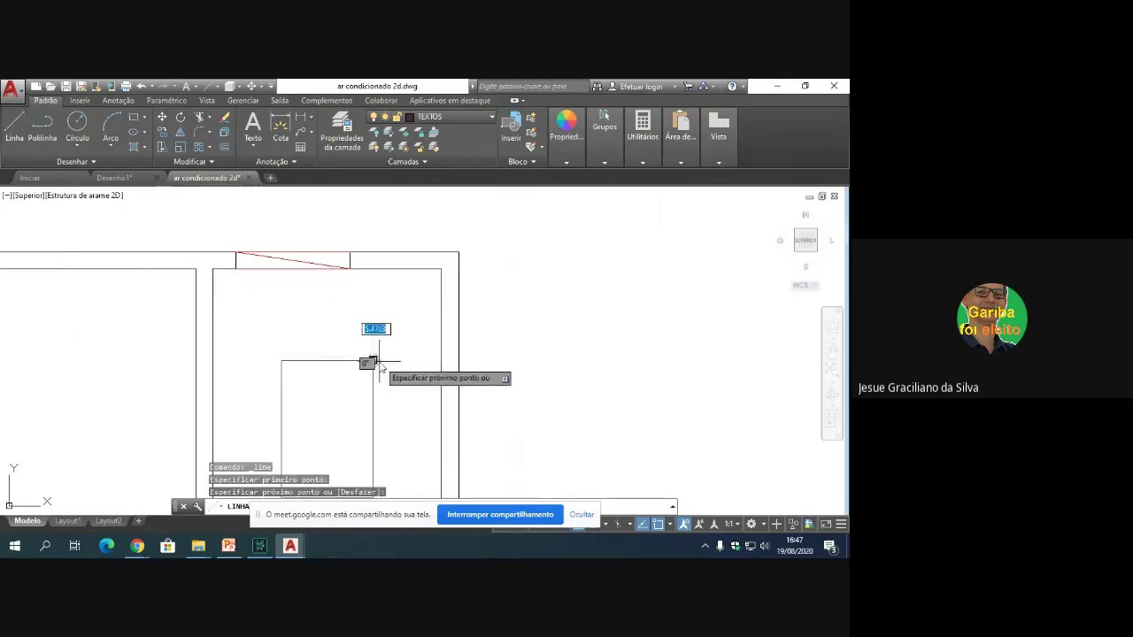
pyautogui.click(369, 410)
# Step: Copy the evaporator rectangle to the open area directly below the small room
pyautogui.scroll(-4, 367, 400)
pyautogui.scroll(-3, 292, 414)
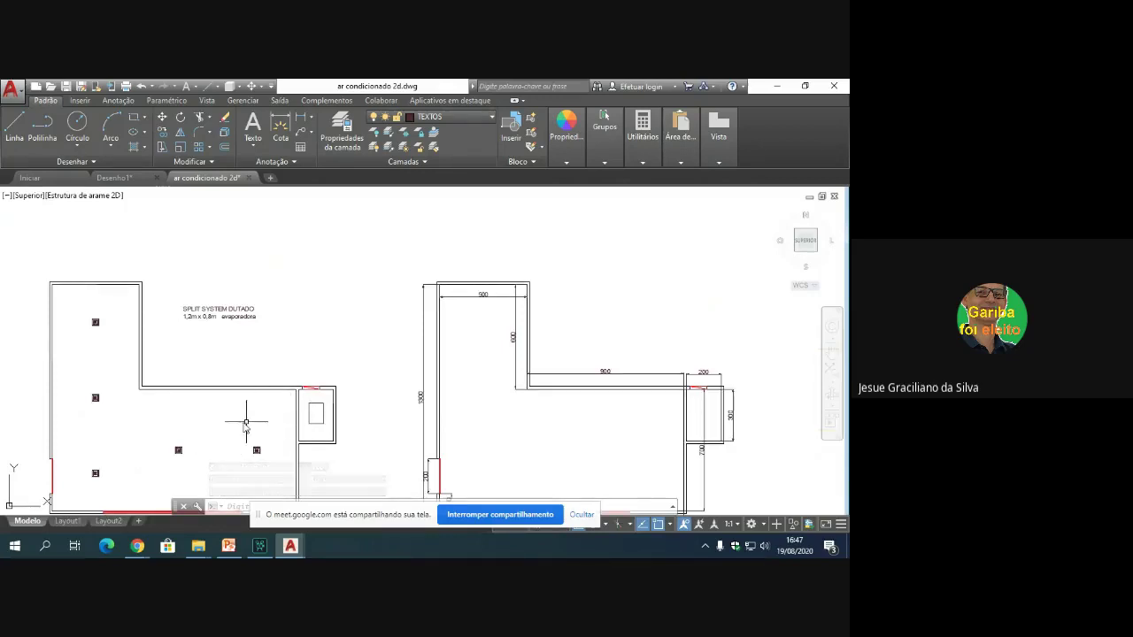
pyautogui.scroll(2, 335, 450)
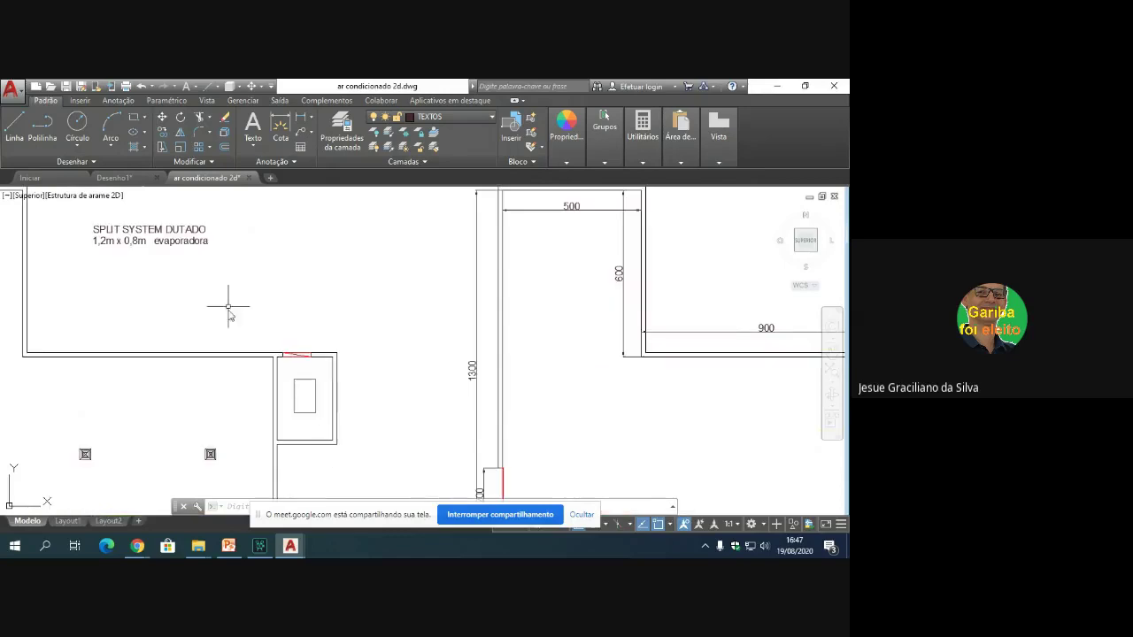
pyautogui.click(295, 390)
pyautogui.press('Return')
pyautogui.click(324, 417)
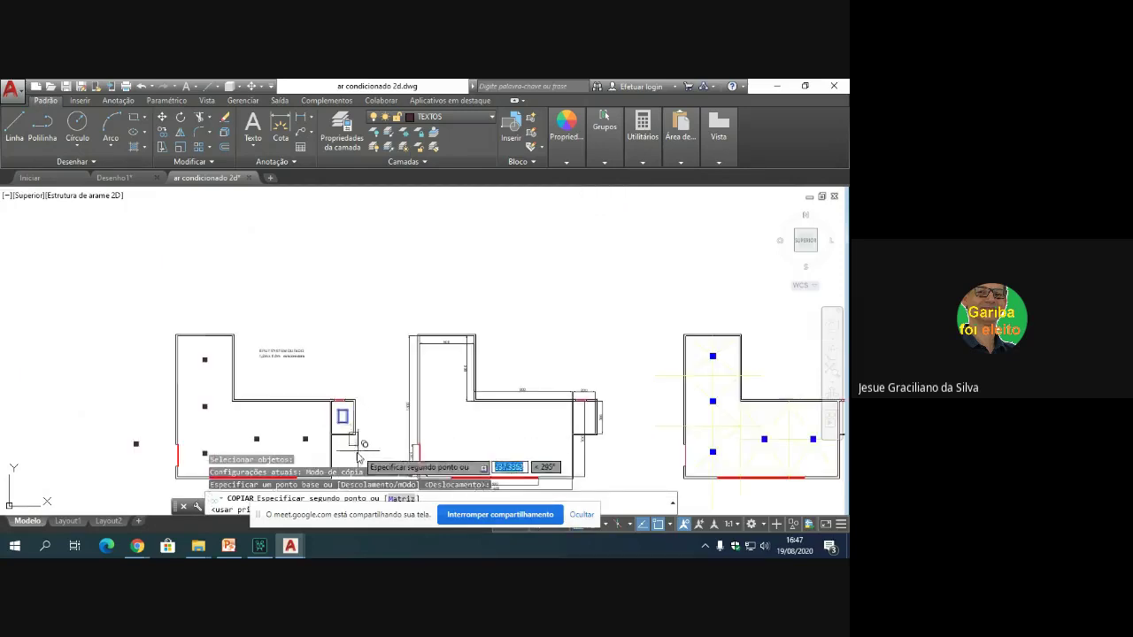
pyautogui.scroll(-4, 362, 455)
pyautogui.click(359, 460)
pyautogui.press('Escape')
pyautogui.scroll(5, 359, 447)
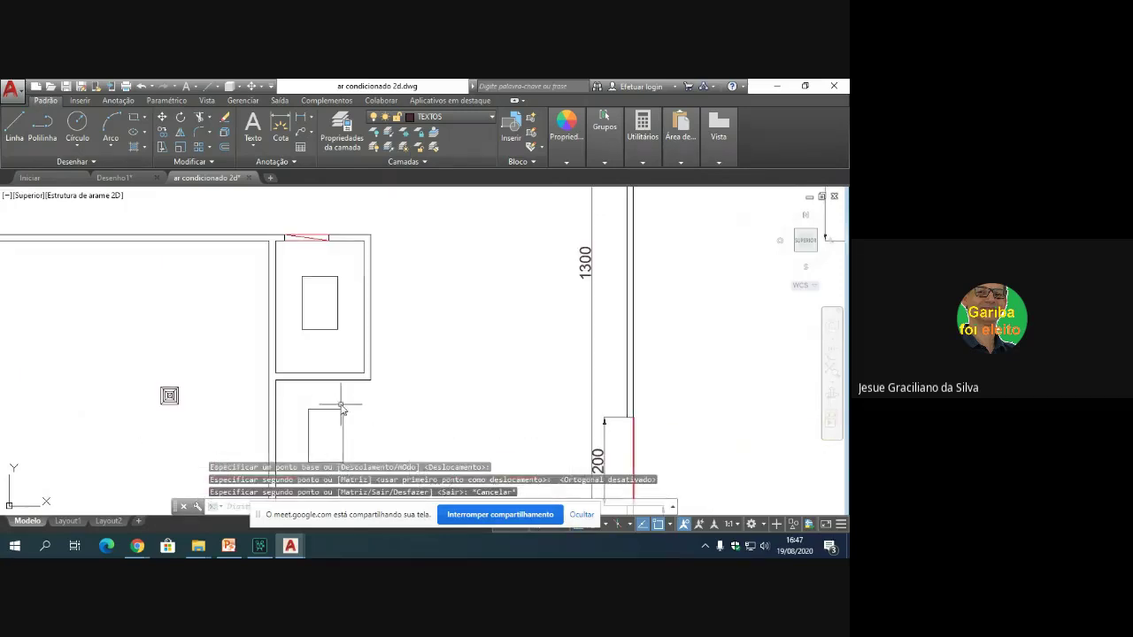
pyautogui.scroll(-5, 361, 439)
pyautogui.scroll(5, 361, 440)
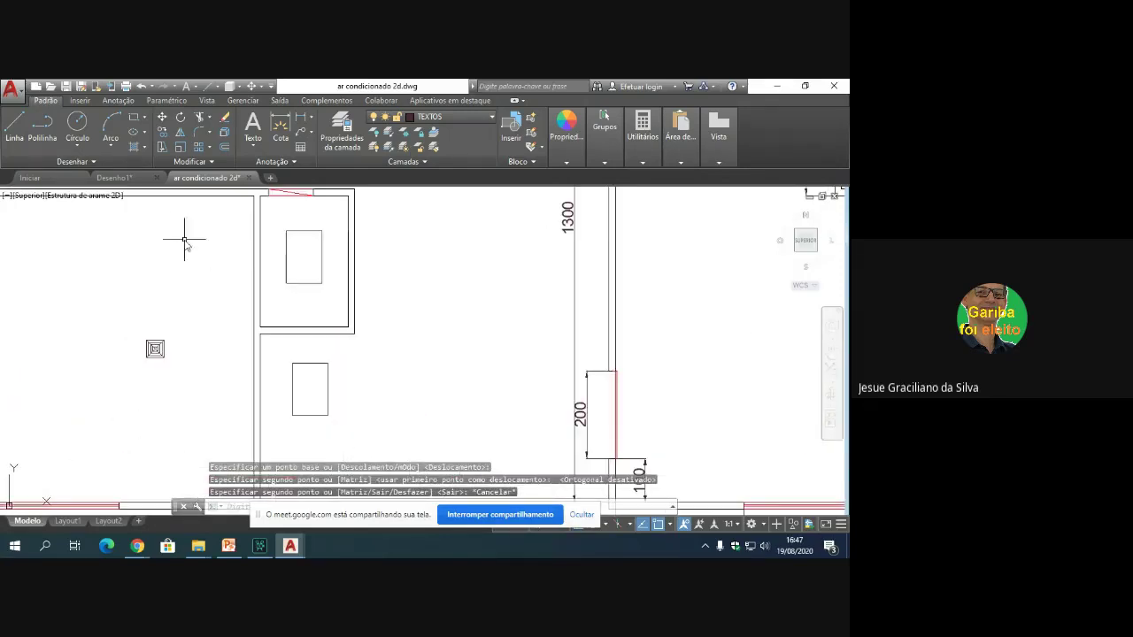
pyautogui.click(180, 117)
pyautogui.click(331, 423)
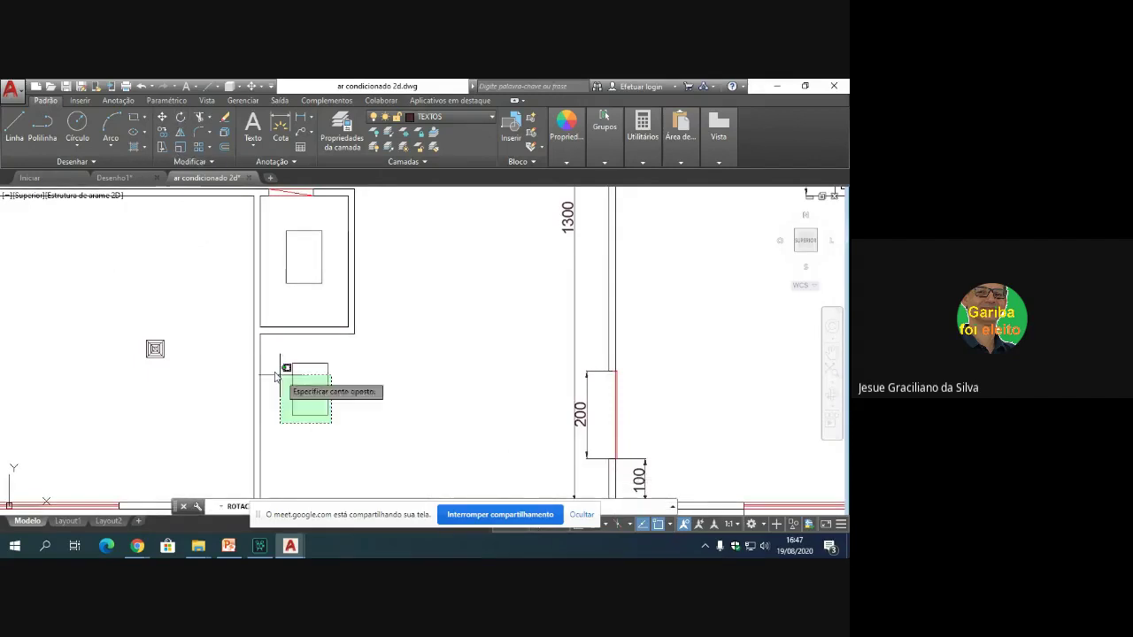
pyautogui.click(284, 355)
pyautogui.press('Return')
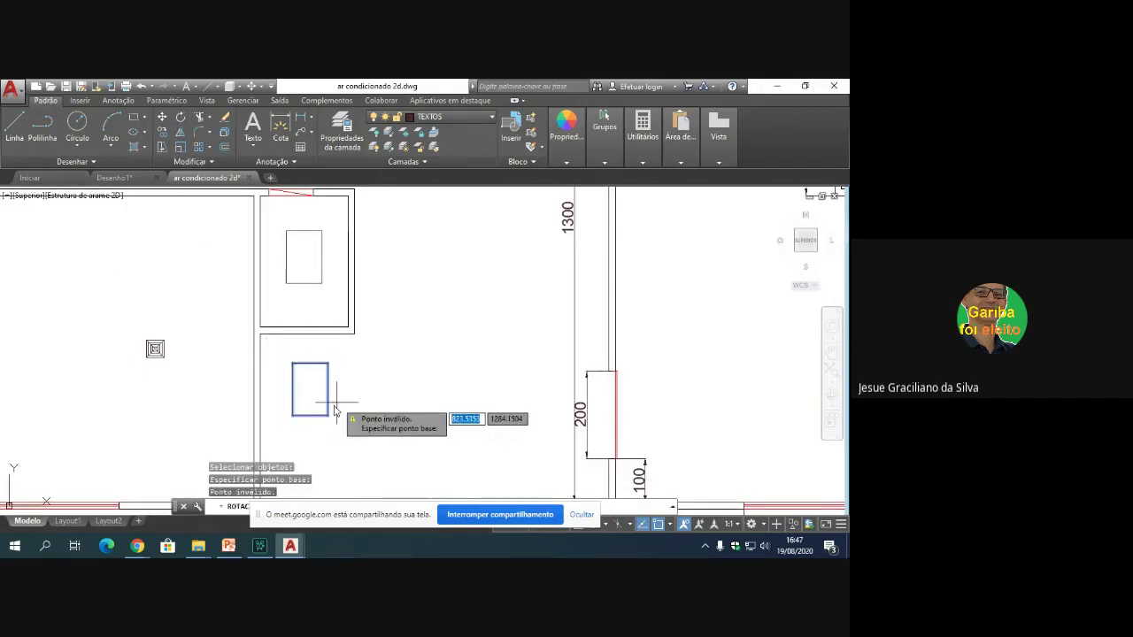
pyautogui.press('Escape')
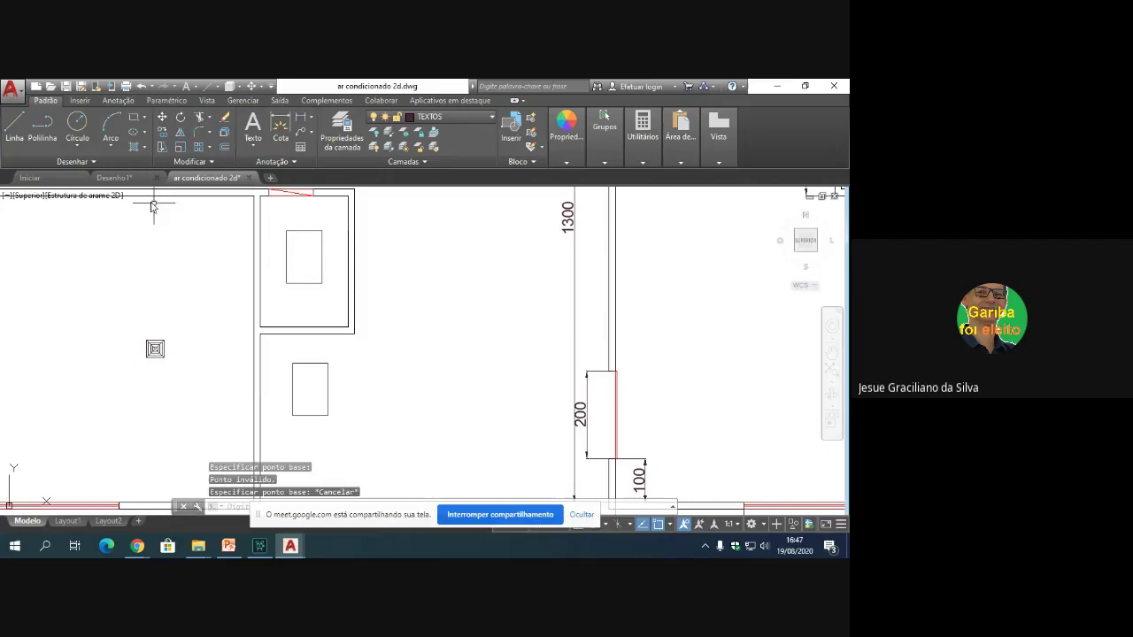
# Step: Rotate the copied rectangle below the small room by 90° counterclockwise so its long side lies horizontally
pyautogui.click(180, 118)
pyautogui.click(341, 422)
pyautogui.click(273, 336)
pyautogui.press('Return')
pyautogui.click(401, 395)
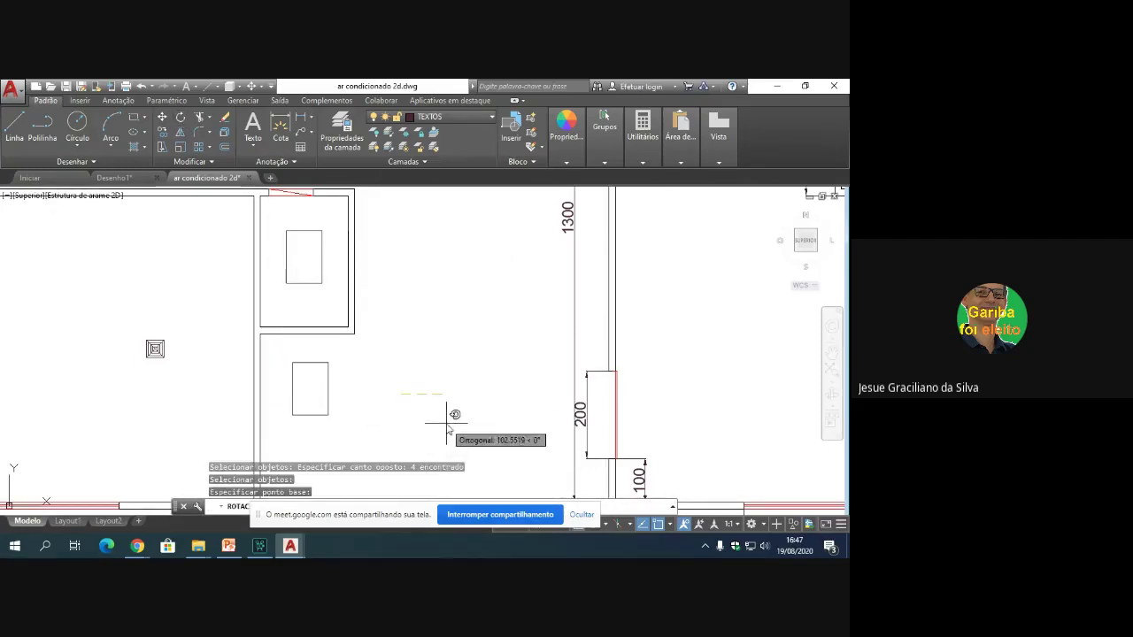
pyautogui.click(389, 350)
pyautogui.press('Return')
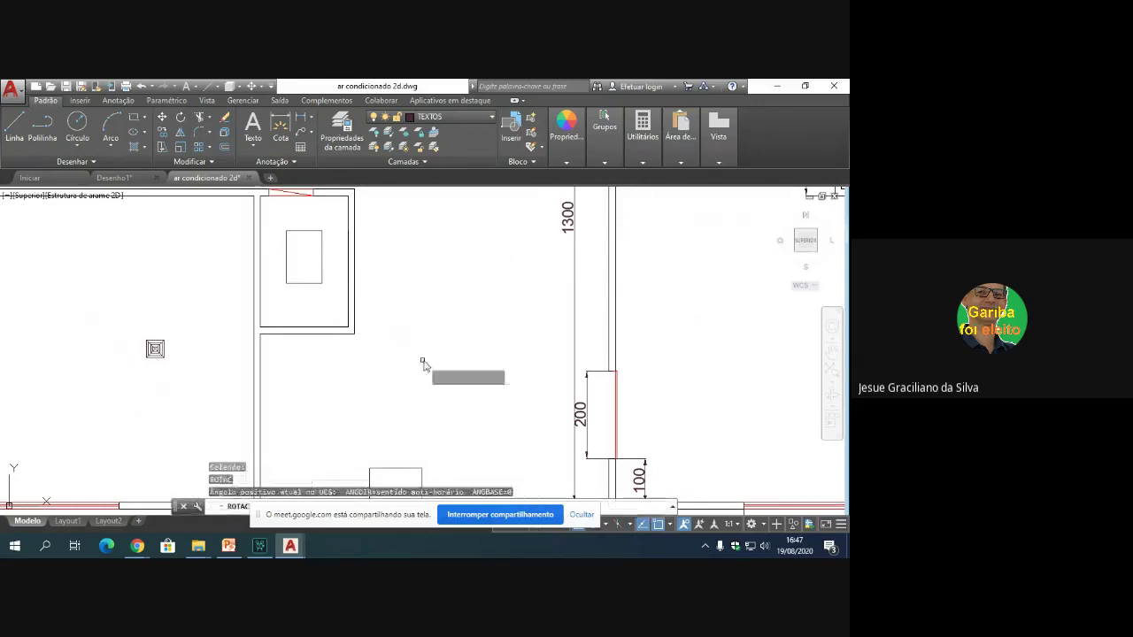
# Step: Move the rotated rectangle up and left to sit just beneath the small room's lower wall
pyautogui.click(161, 120)
pyautogui.click(162, 118)
pyautogui.scroll(-2, 341, 414)
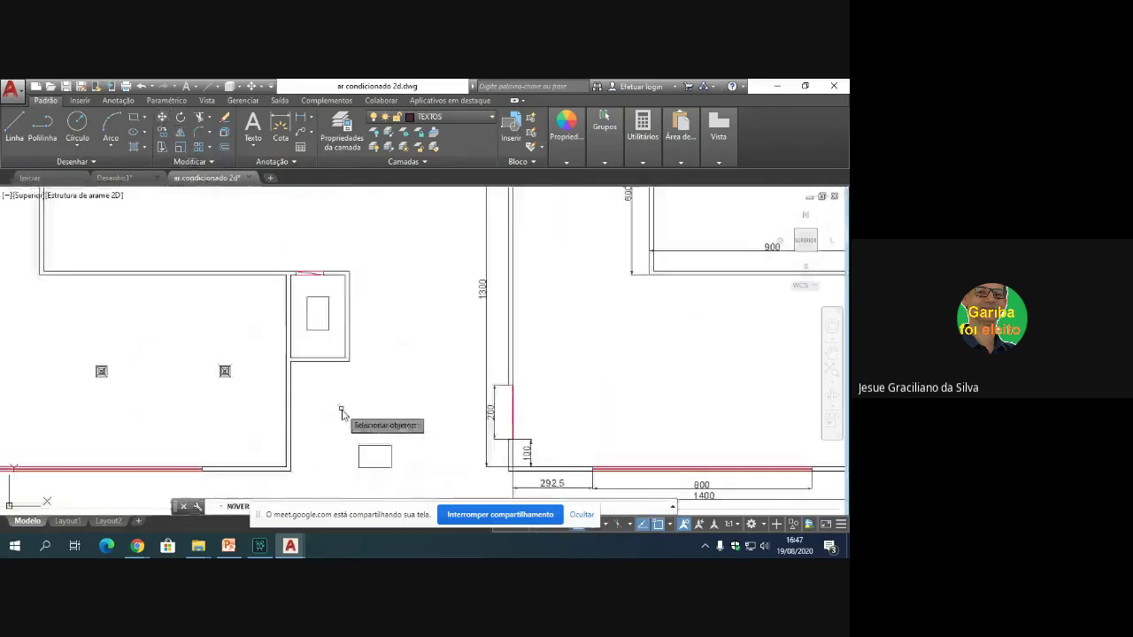
pyautogui.scroll(-2, 342, 409)
pyautogui.click(344, 422)
pyautogui.click(382, 453)
pyautogui.press('Return')
pyautogui.click(372, 446)
pyautogui.scroll(6, 353, 426)
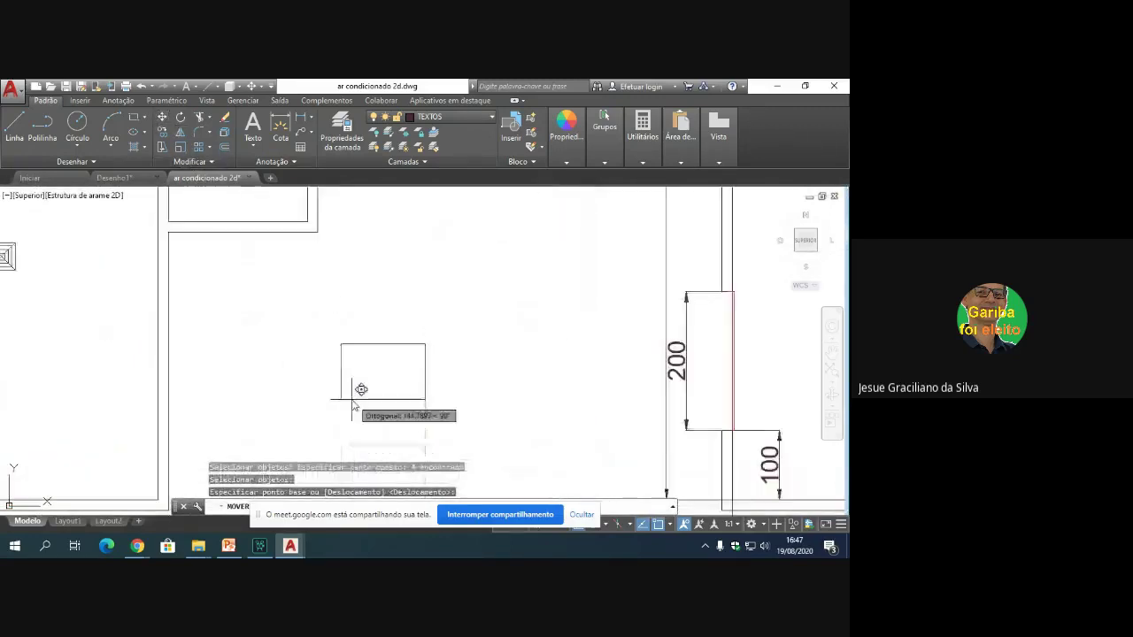
pyautogui.click(276, 295)
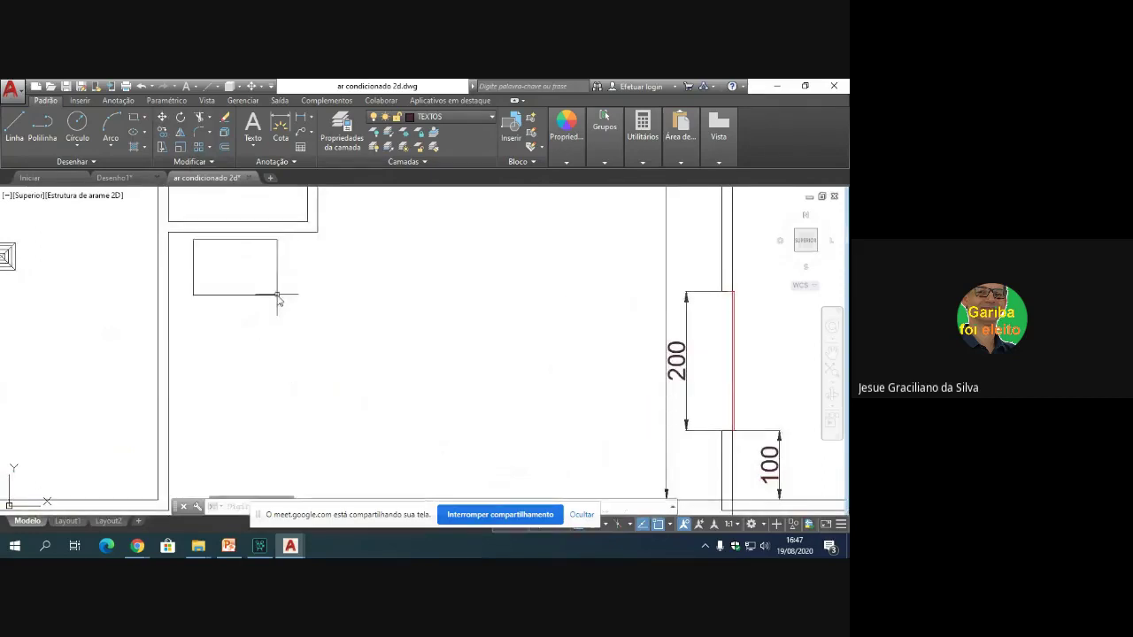
pyautogui.press('Return')
pyautogui.scroll(-3, 363, 284)
pyautogui.scroll(2, 363, 298)
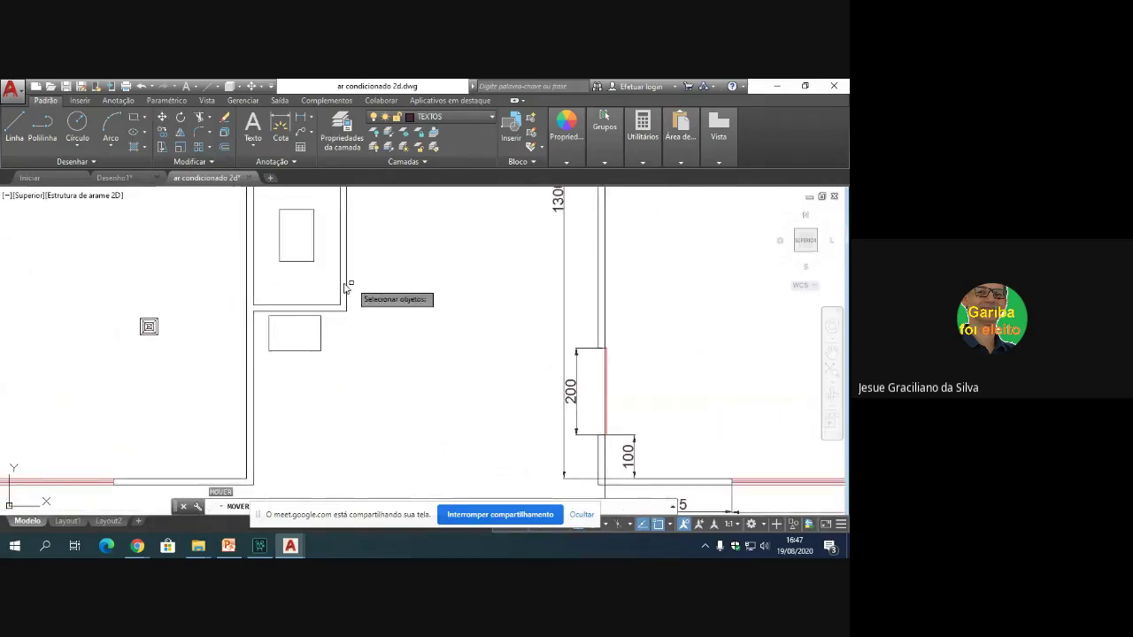
pyautogui.click(15, 130)
pyautogui.scroll(6, 332, 245)
pyautogui.scroll(-2, 235, 311)
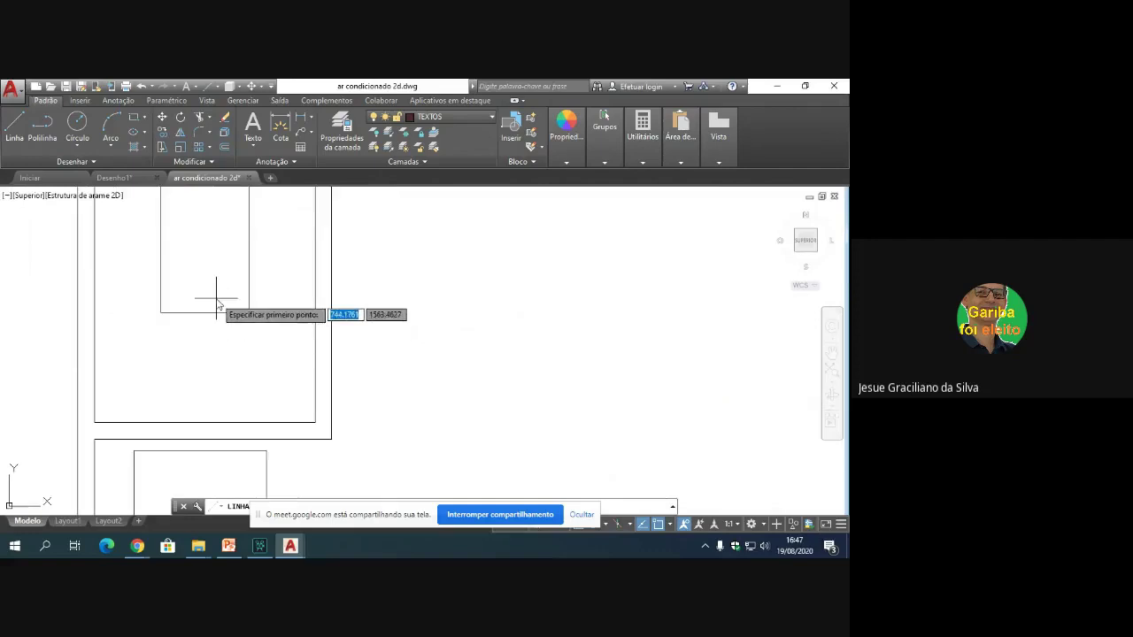
pyautogui.click(216, 307)
pyautogui.press('Escape')
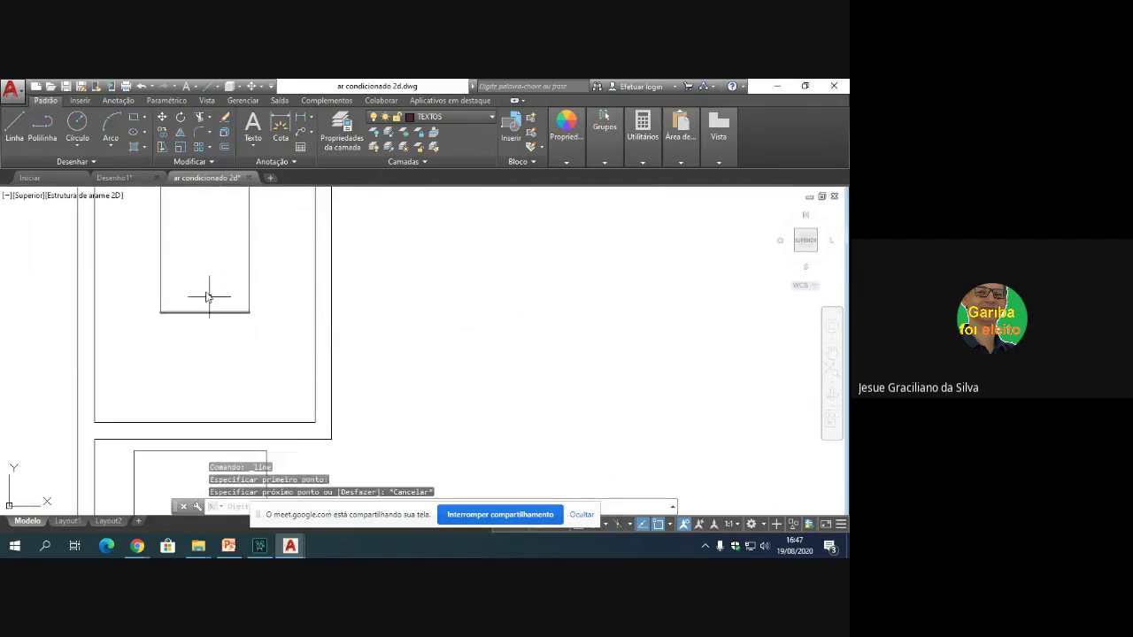
# Step: Draw an orthogonal connecting line from inside the evaporator: short down, about 50 right, 150 down, and 50 left into the lower rectangle
pyautogui.click(15, 124)
pyautogui.click(221, 292)
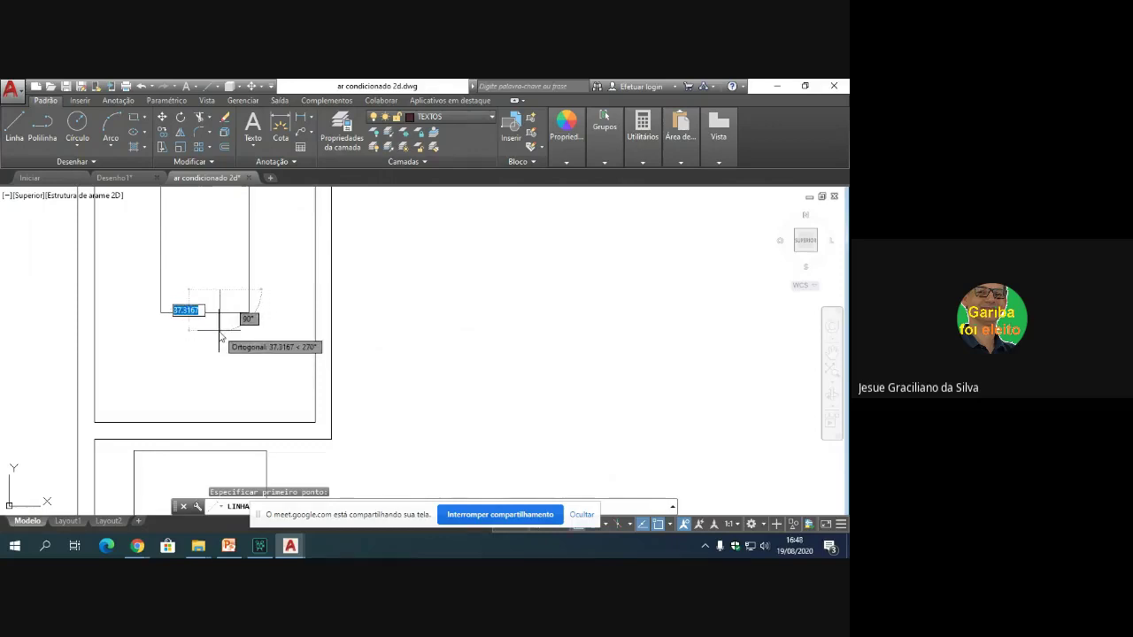
pyautogui.click(221, 329)
pyautogui.press('F8')
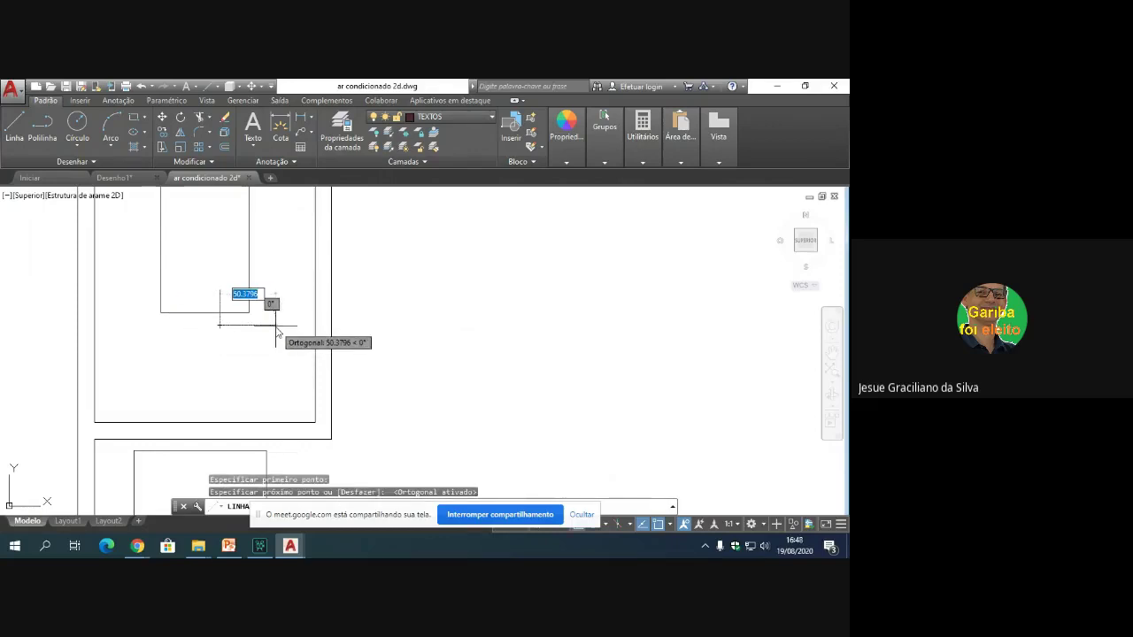
pyautogui.click(277, 327)
pyautogui.scroll(-4, 296, 400)
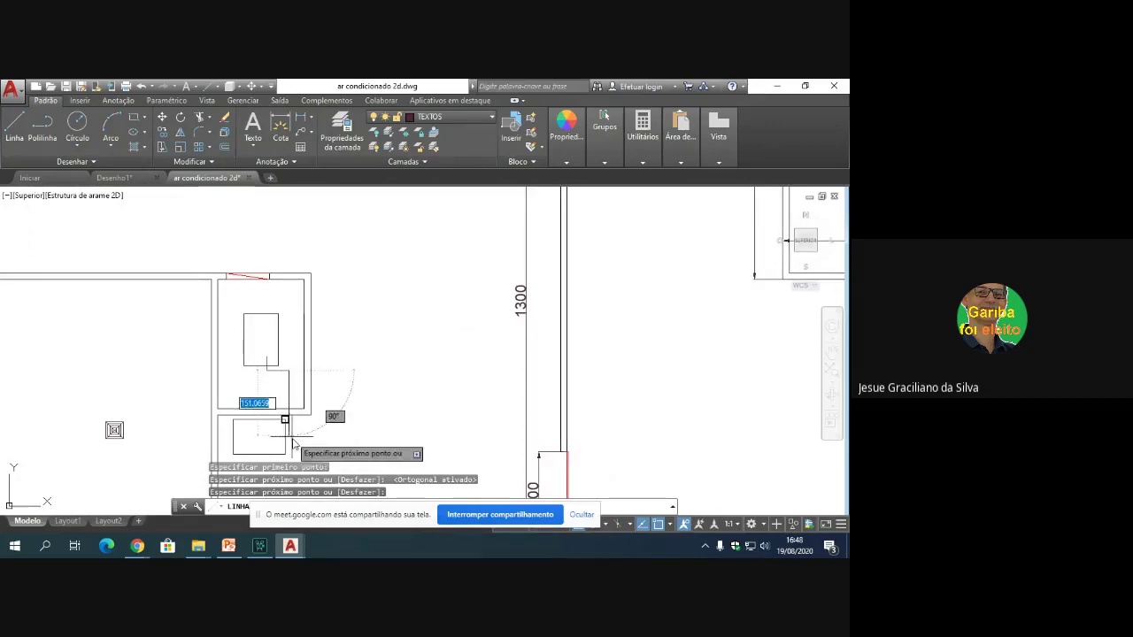
pyautogui.click(292, 436)
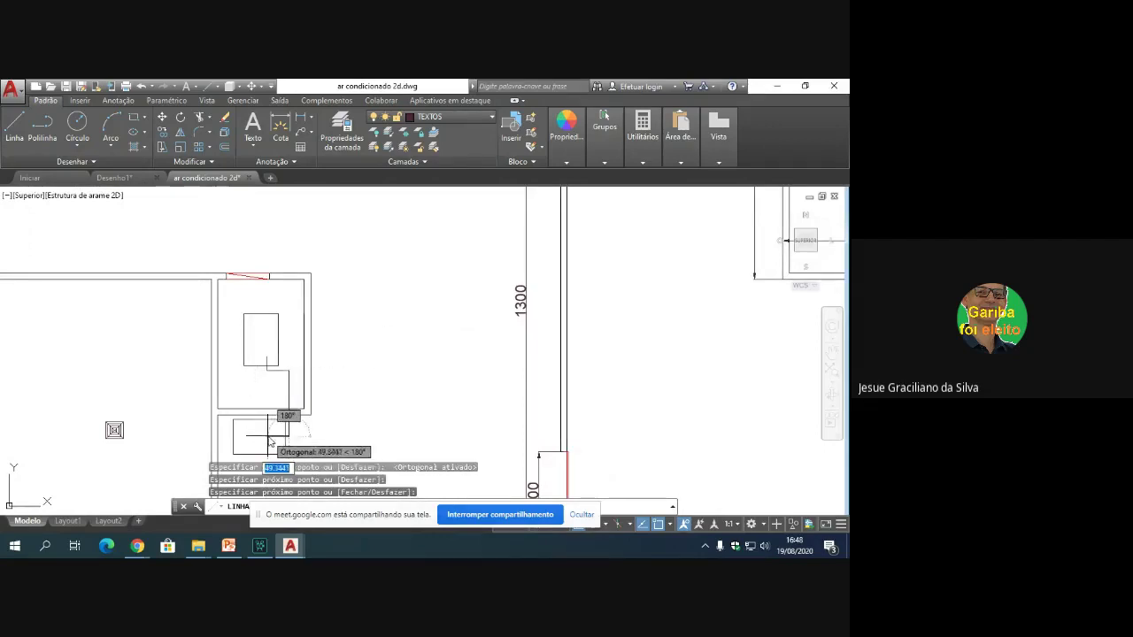
pyautogui.click(268, 437)
pyautogui.press('Return')
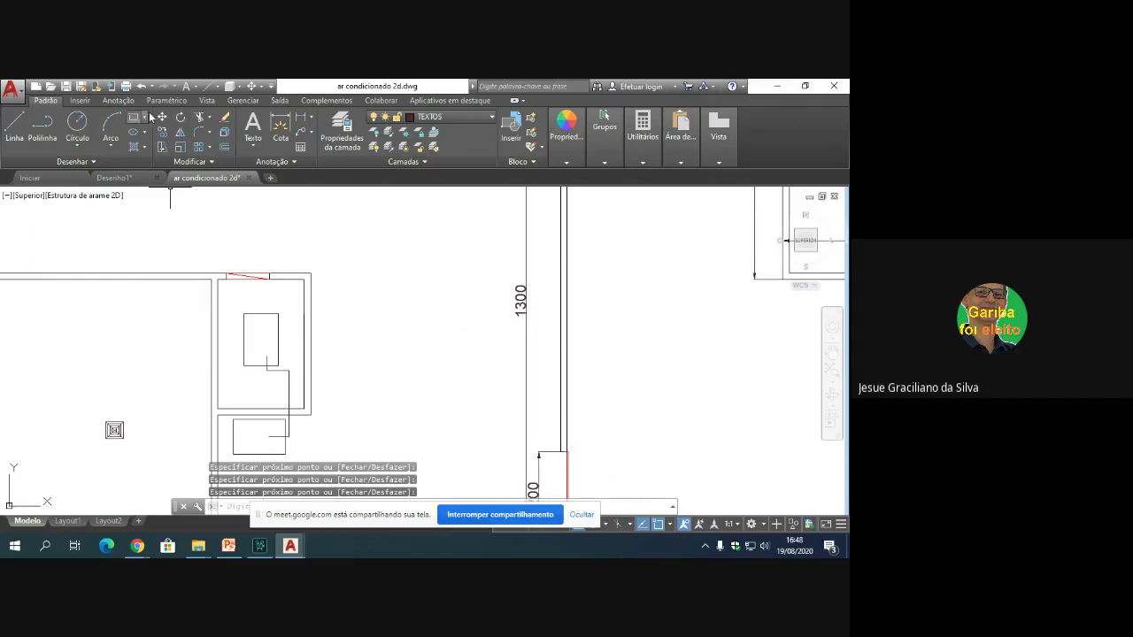
# Step: Trim the parts of the connecting line that lie inside the evaporator and the lower rectangle
pyautogui.click(200, 121)
pyautogui.click(331, 458)
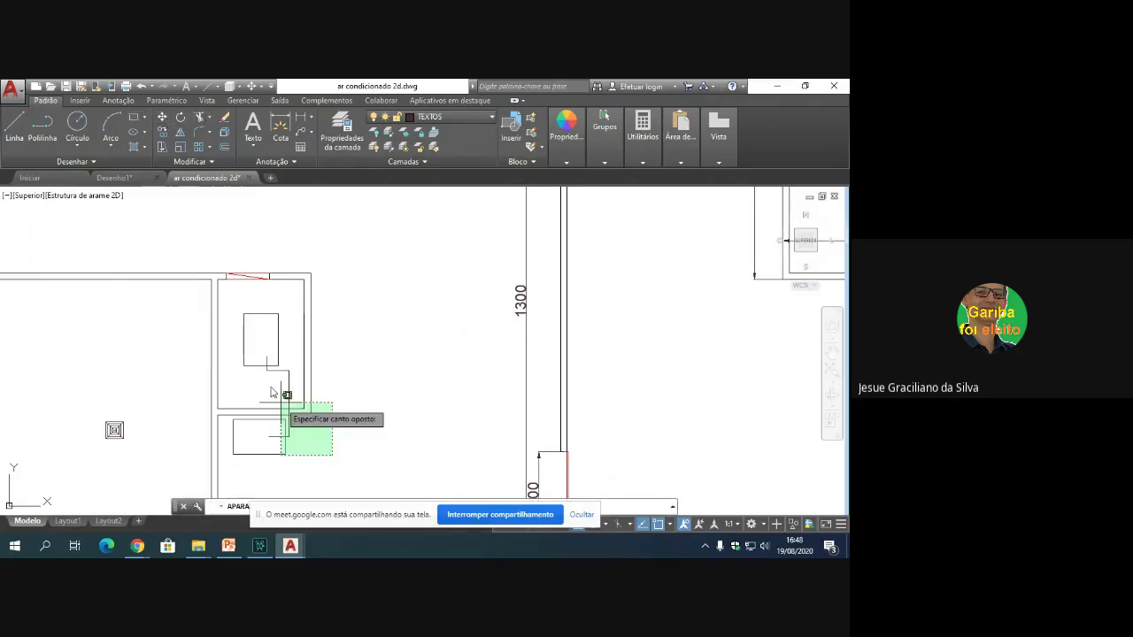
pyautogui.click(240, 323)
pyautogui.press('Return')
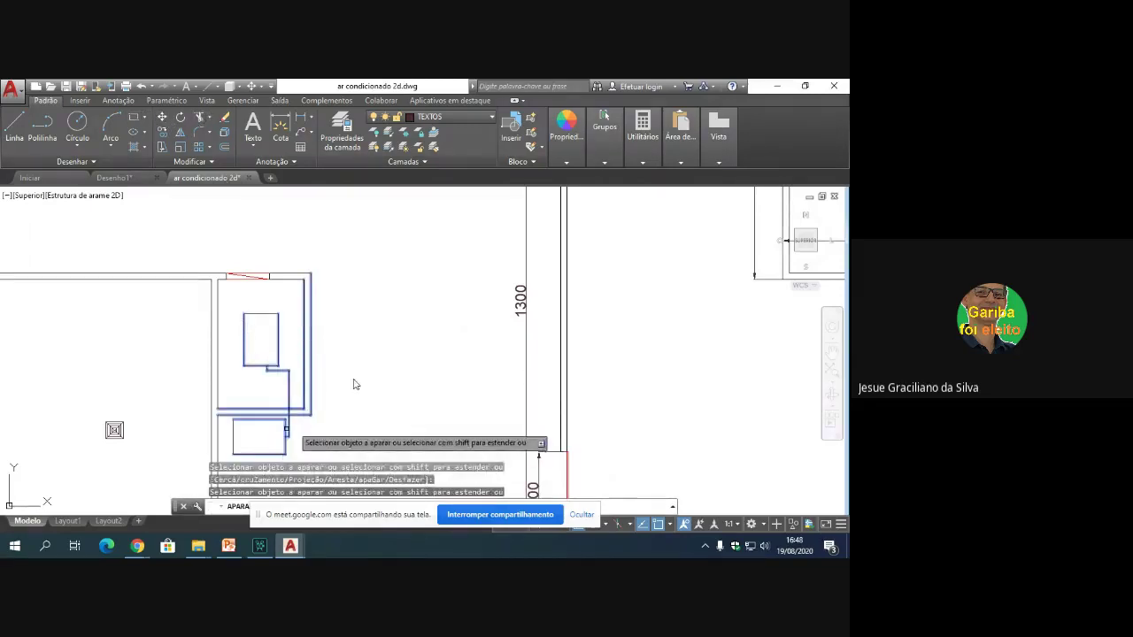
pyautogui.press('Escape')
# Step: Erase the connecting line's vertical part and redraw it slightly left of the wall, running down and across to the lower rectangle
pyautogui.click(288, 397)
pyautogui.press('Delete')
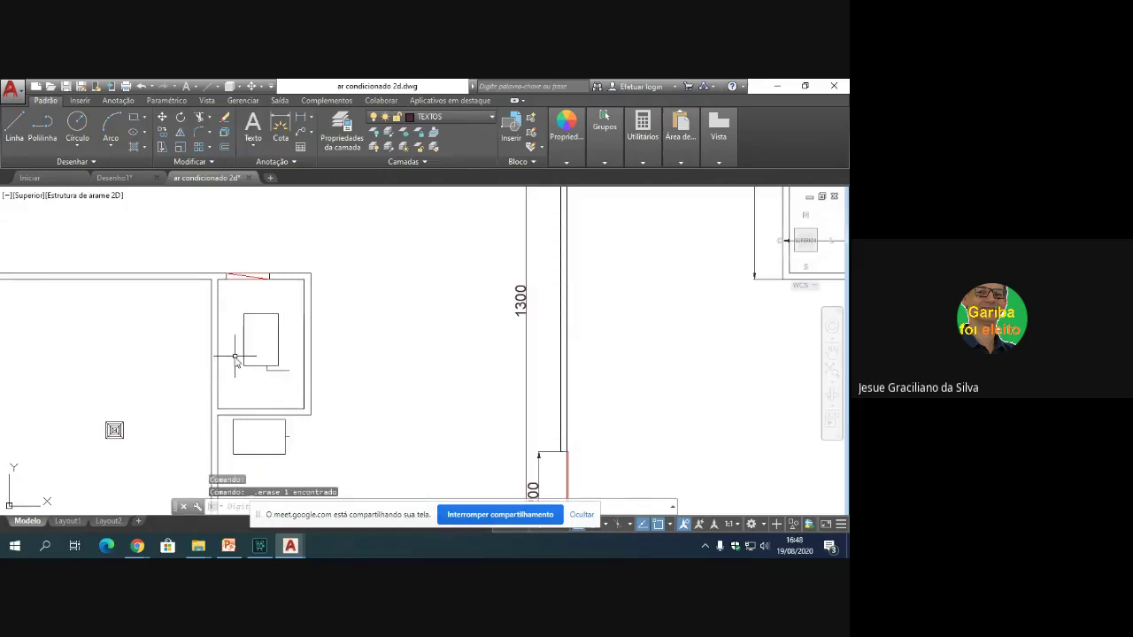
pyautogui.click(15, 124)
pyautogui.click(288, 370)
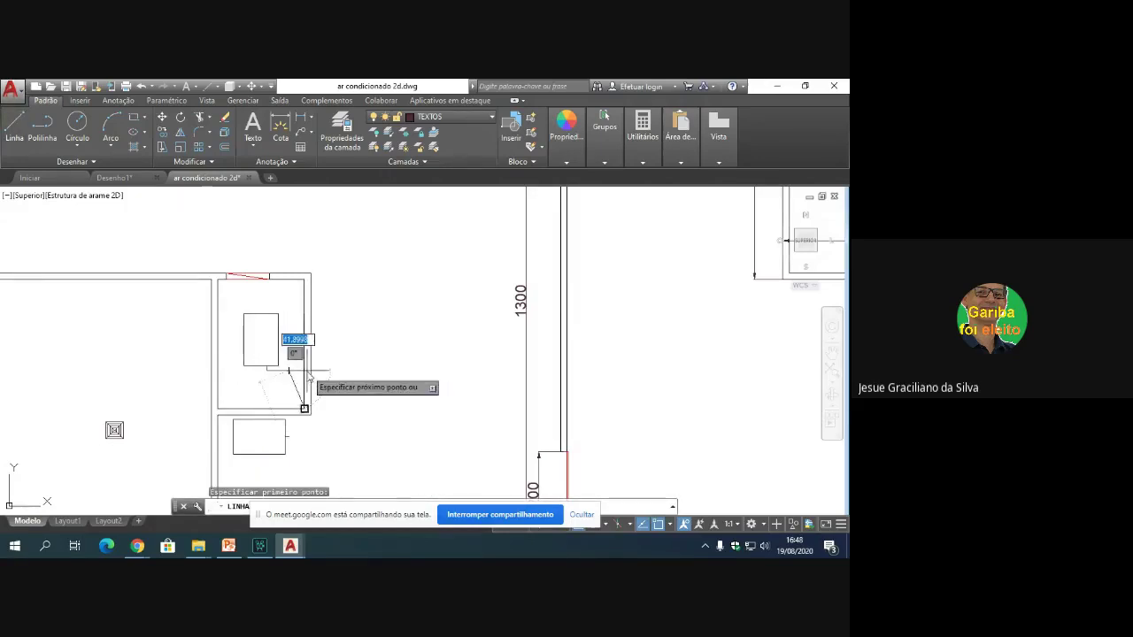
pyautogui.scroll(5, 308, 379)
pyautogui.click(264, 375)
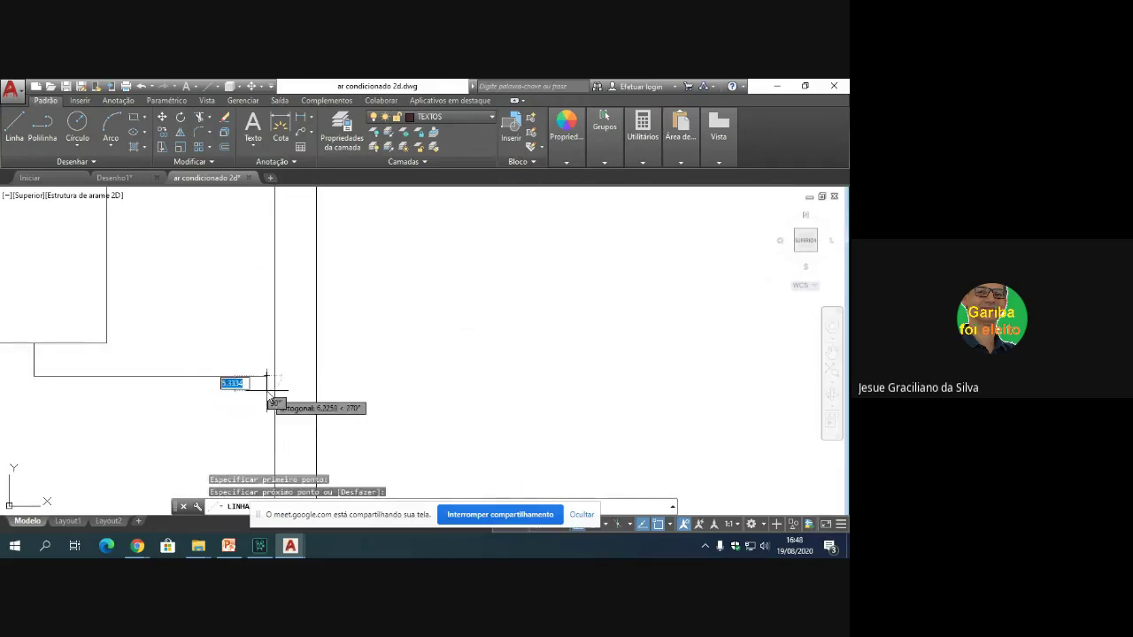
pyautogui.scroll(-3, 273, 403)
pyautogui.scroll(-2, 278, 451)
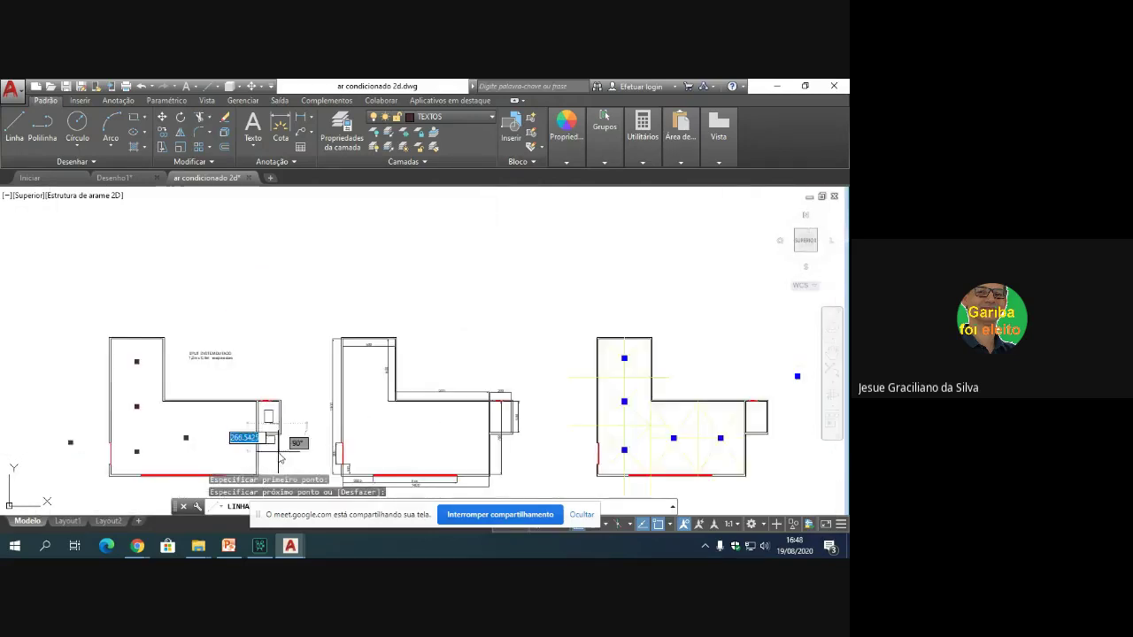
pyautogui.scroll(5, 281, 457)
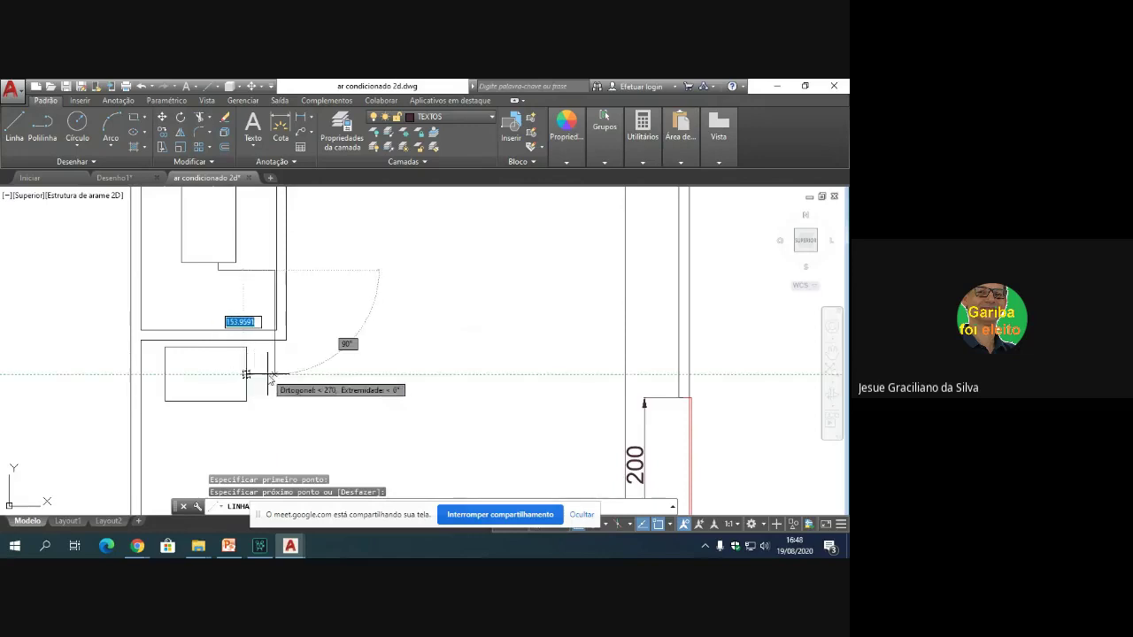
pyautogui.click(269, 375)
pyautogui.click(246, 375)
pyautogui.press('Return')
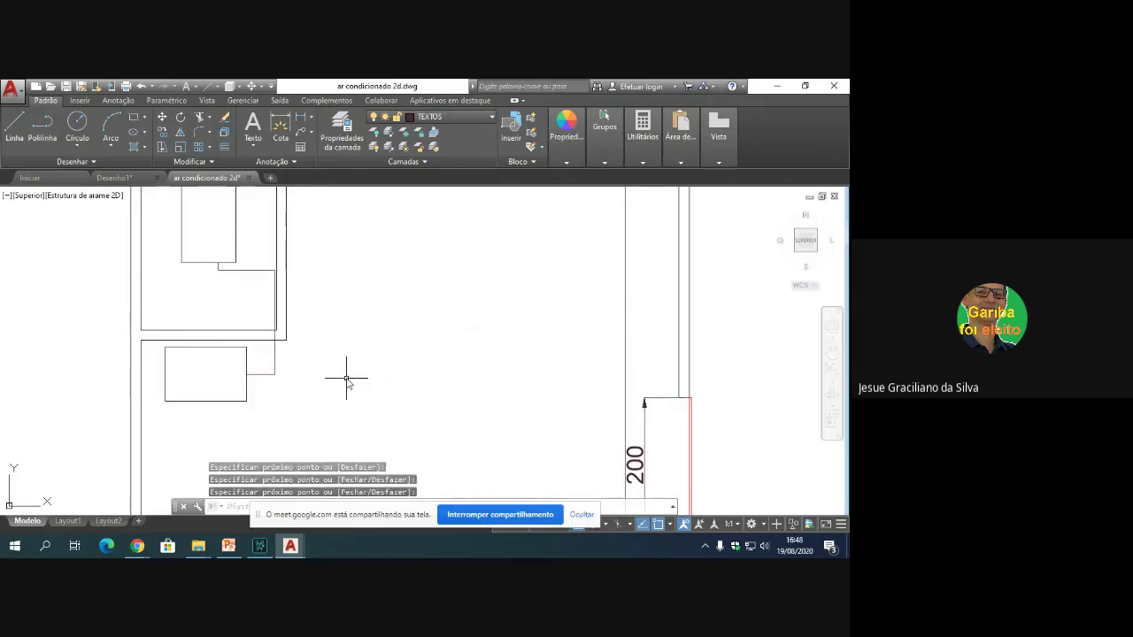
# Step: Draw the upper duct line from the evaporator's upper-left corner, going 10 down and about 450 left into the main room
pyautogui.scroll(-4, 341, 377)
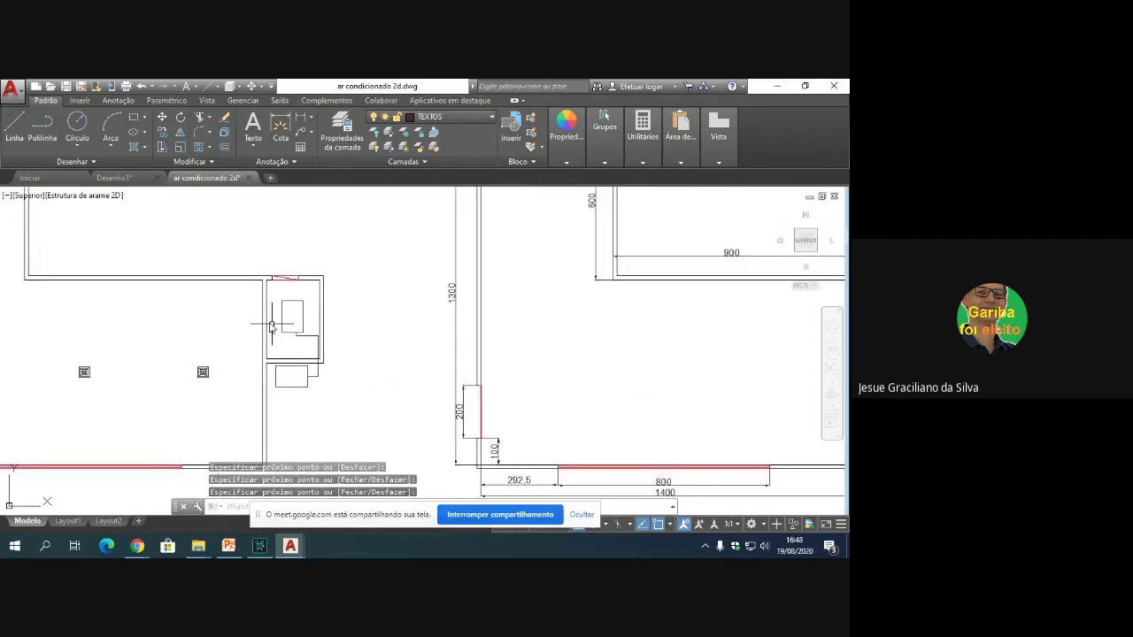
pyautogui.scroll(-4, 271, 327)
pyautogui.scroll(2, 132, 320)
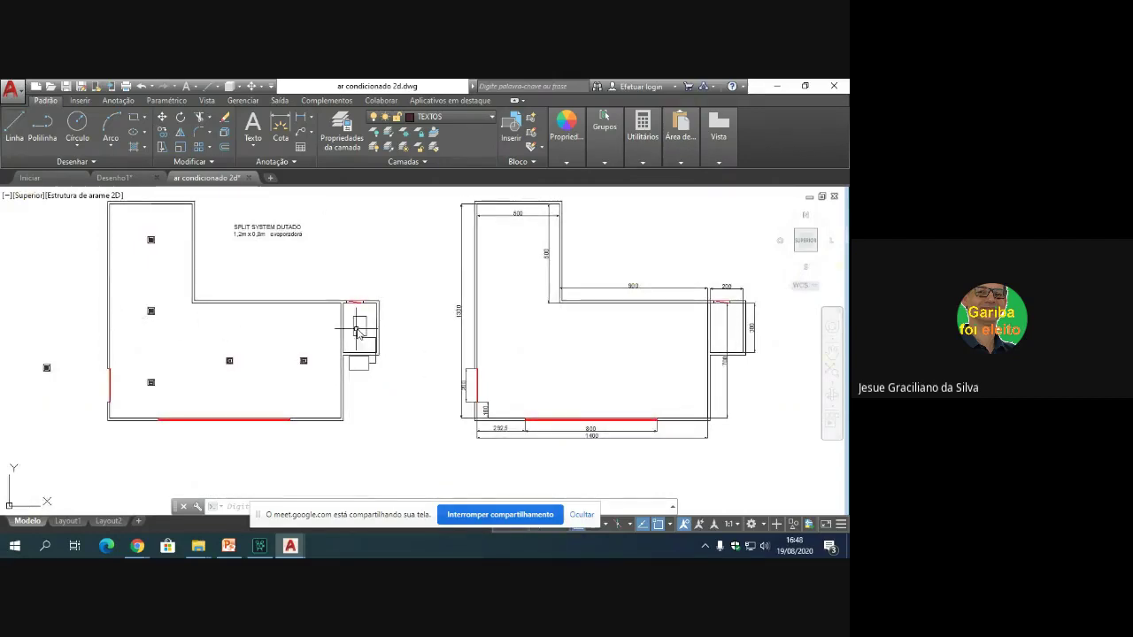
pyautogui.scroll(4, 359, 326)
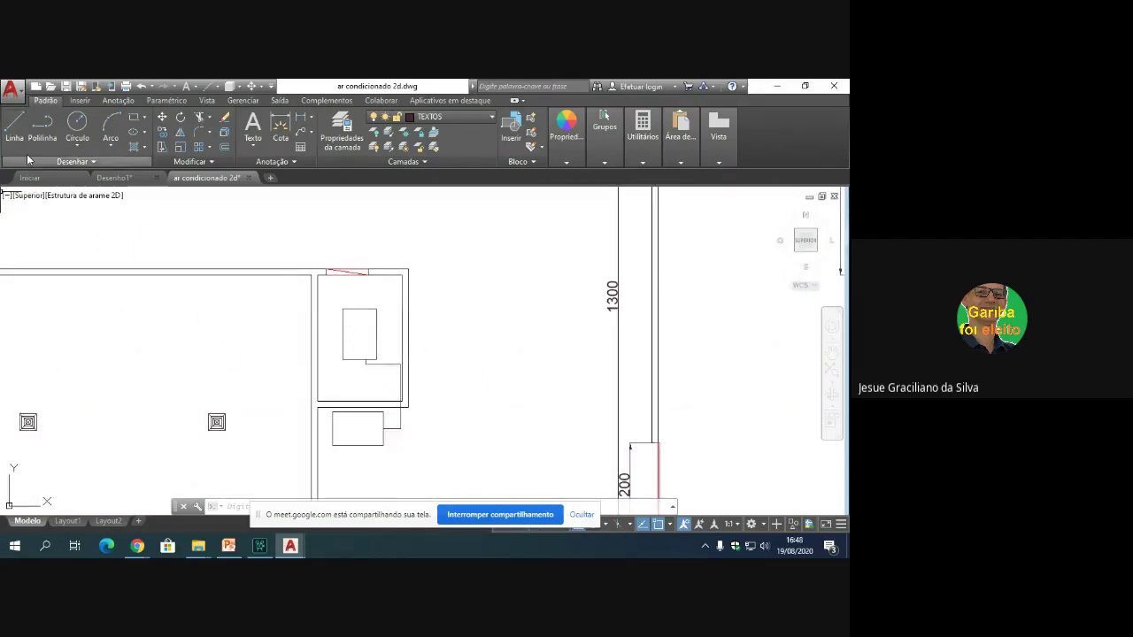
pyautogui.click(14, 128)
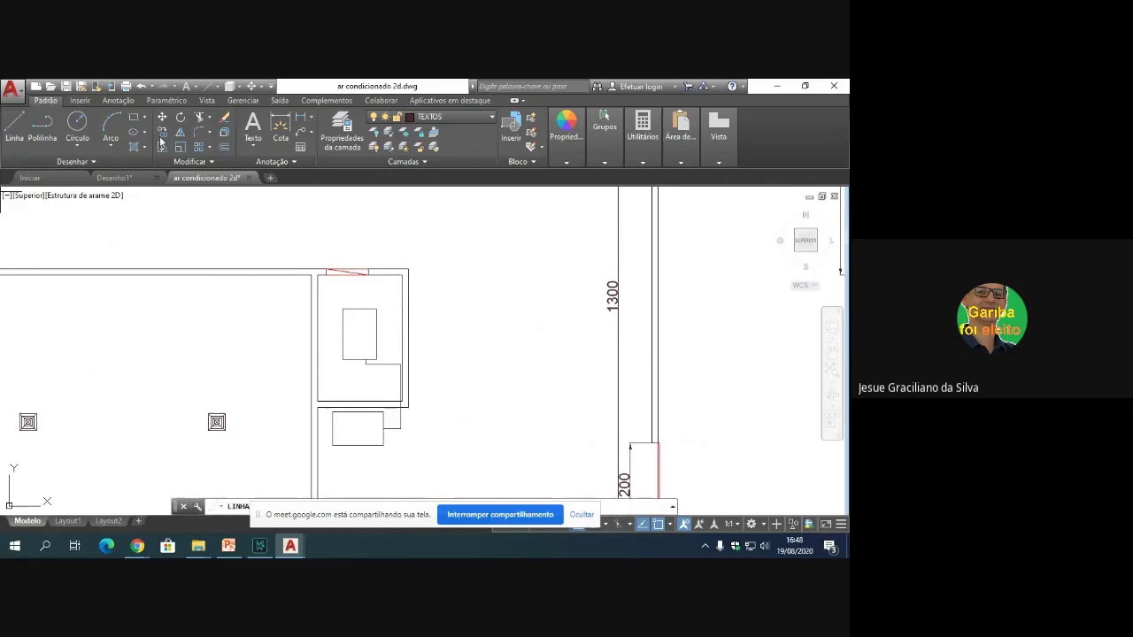
pyautogui.click(342, 310)
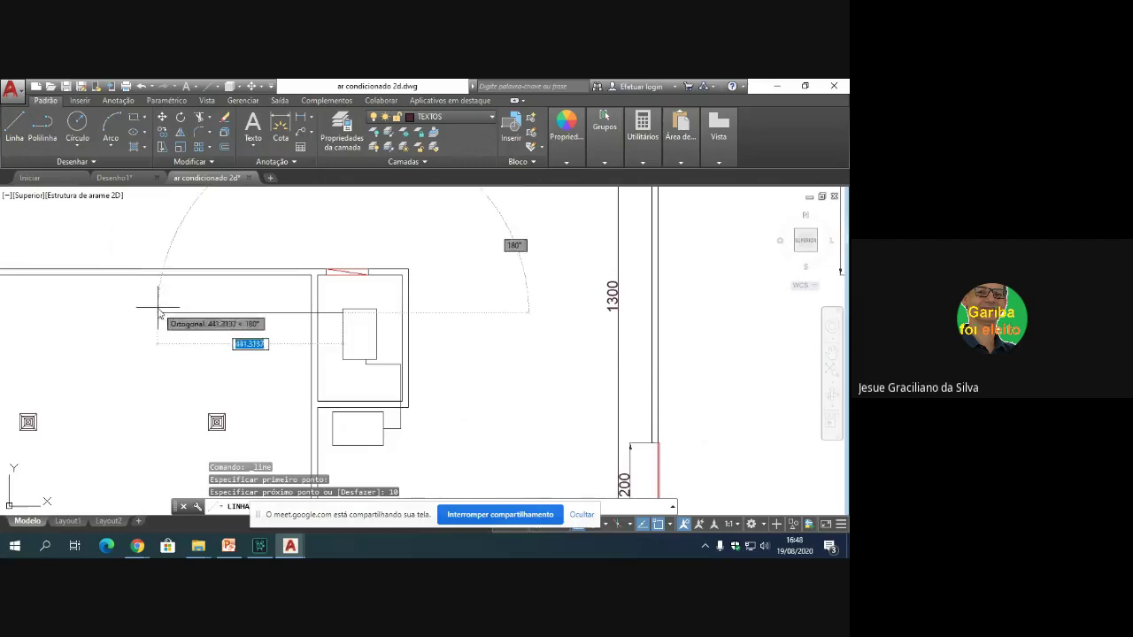
pyautogui.click(154, 308)
pyautogui.press('Return')
# Step: Draw the lower duct line, going 100 down from the upper line's evaporator end and left to about the same length
pyautogui.press('Return')
pyautogui.click(343, 312)
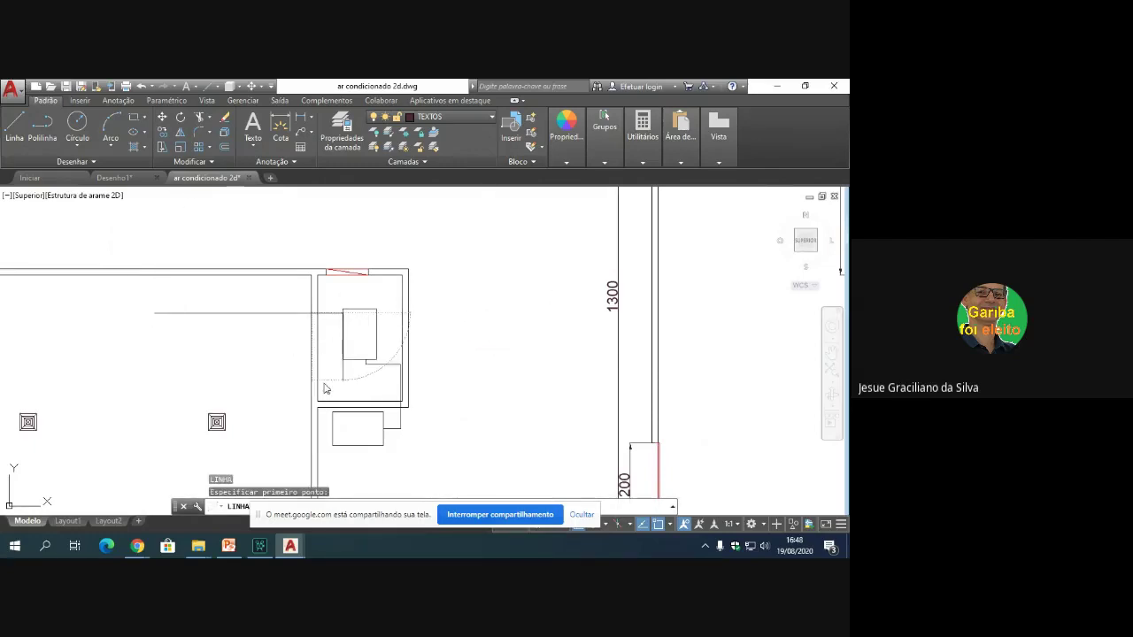
pyautogui.write('100')
pyautogui.press('Return')
pyautogui.click(156, 356)
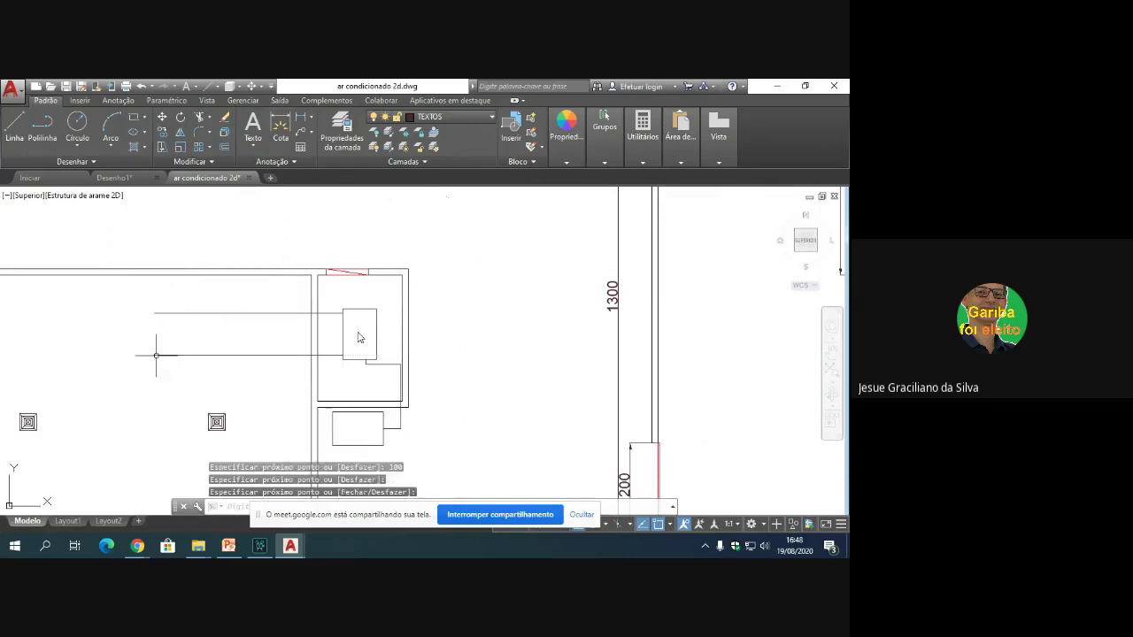
# Step: Draw a vertical line along the evaporator's left edge joining the upper and lower duct lines
pyautogui.scroll(5, 345, 321)
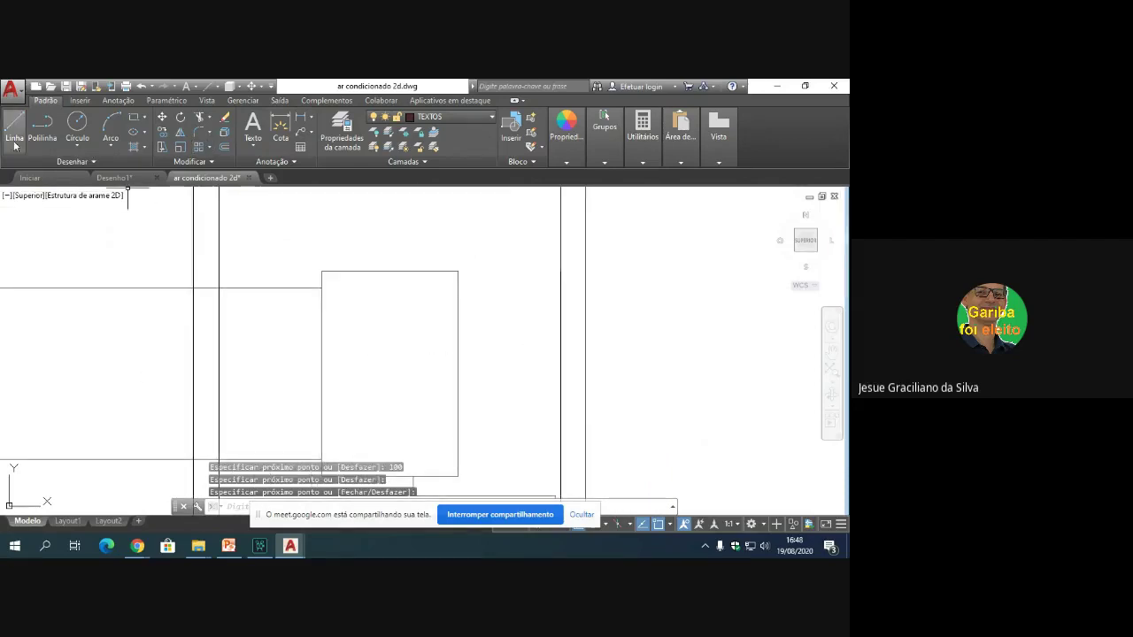
pyautogui.press('Return')
pyautogui.click(322, 287)
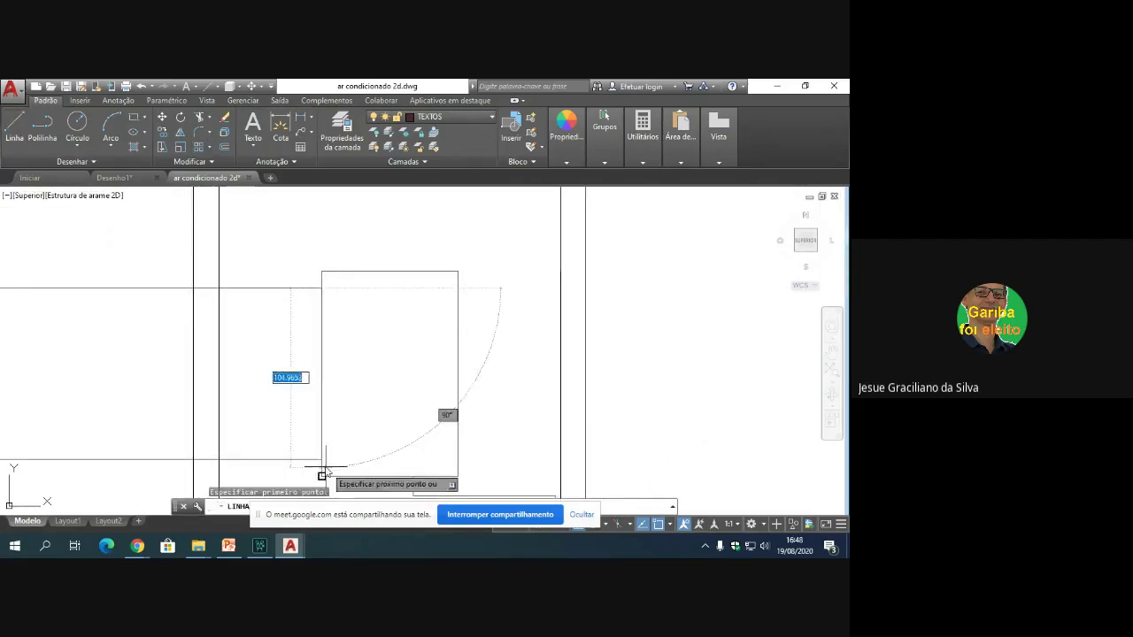
pyautogui.click(324, 441)
pyautogui.press('Return')
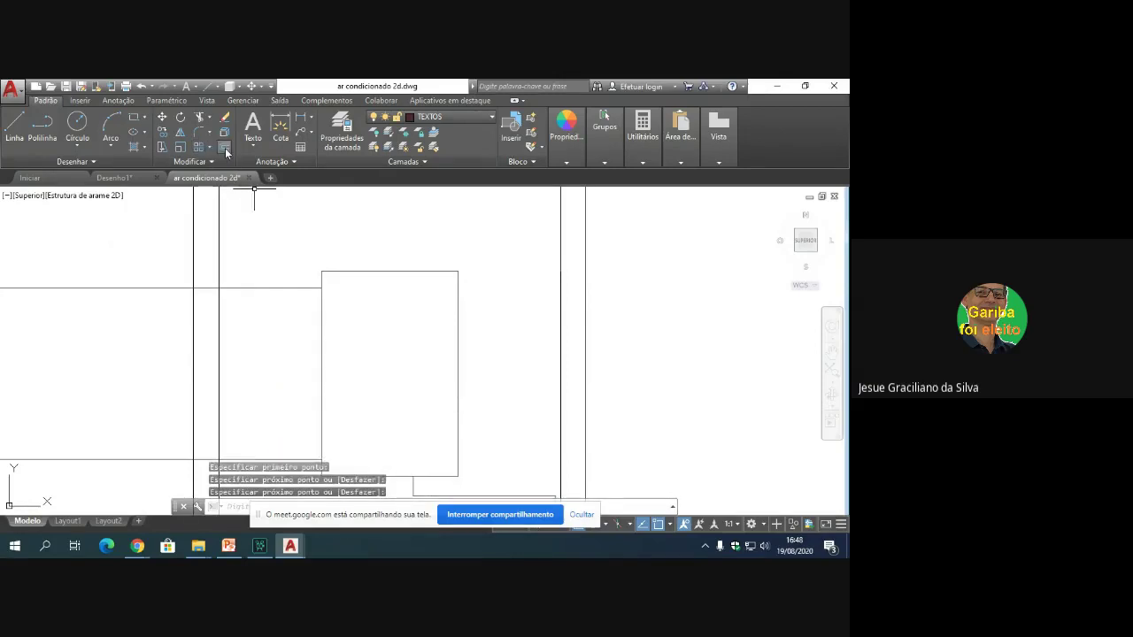
# Step: Offset the vertical joining line leftward by 5 repeatedly, making four parallel lines across the duct beside the evaporator
pyautogui.click(225, 149)
pyautogui.write('5')
pyautogui.press('Return')
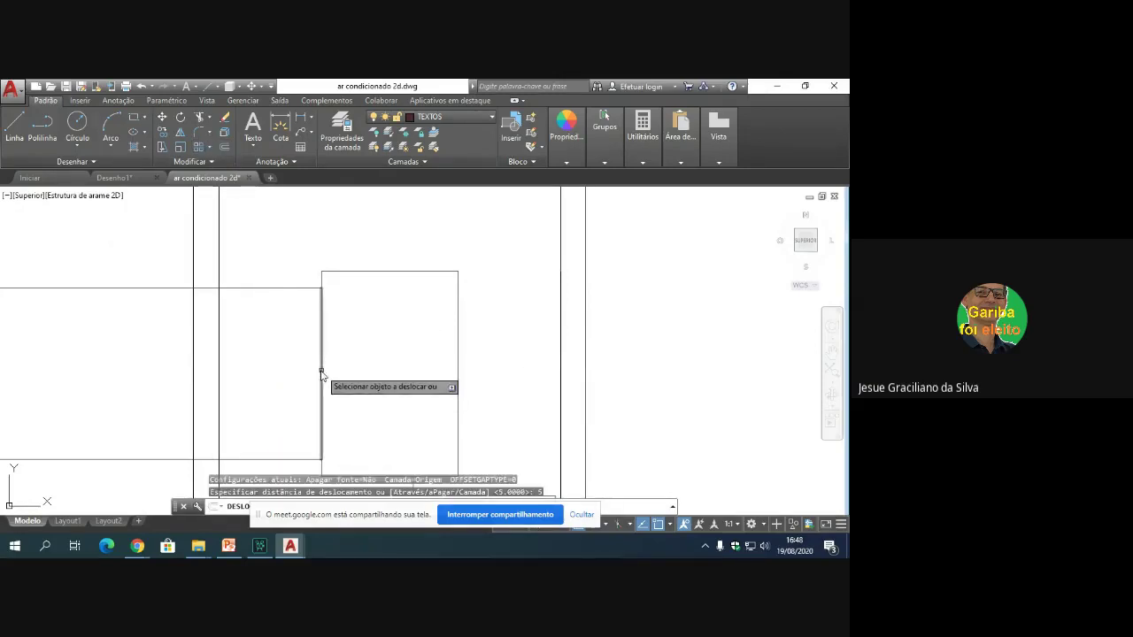
pyautogui.click(322, 371)
pyautogui.click(304, 370)
pyautogui.click(313, 371)
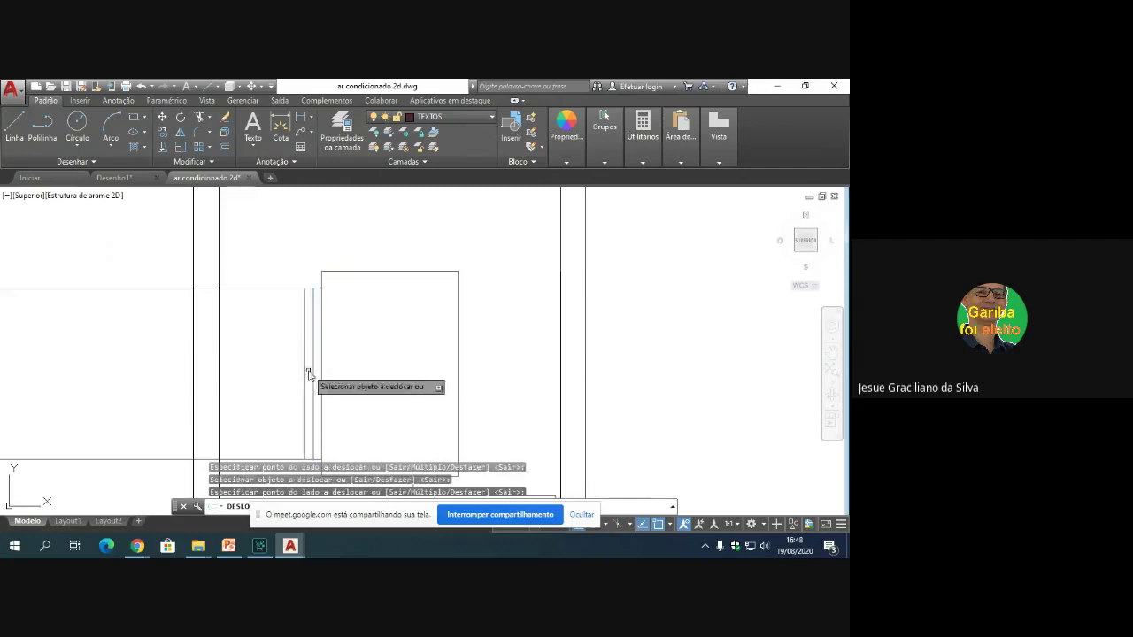
pyautogui.click(306, 369)
pyautogui.click(306, 369)
pyautogui.click(296, 370)
pyautogui.press('Return')
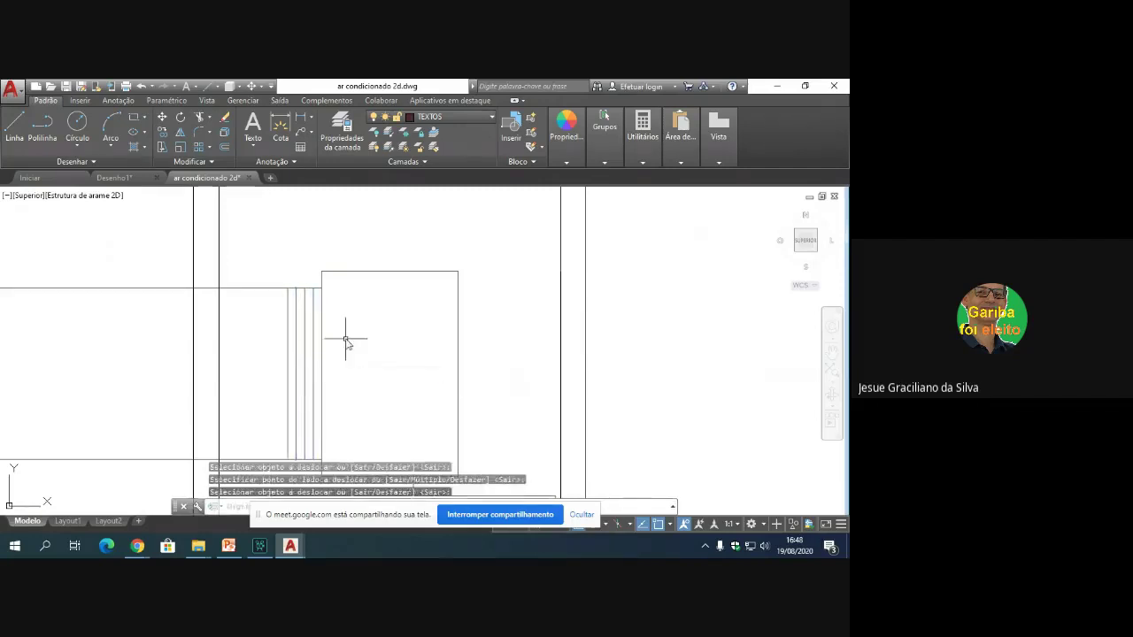
# Step: Trim both lines of the small room's left wall where the duct passes through them
pyautogui.scroll(-6, 346, 343)
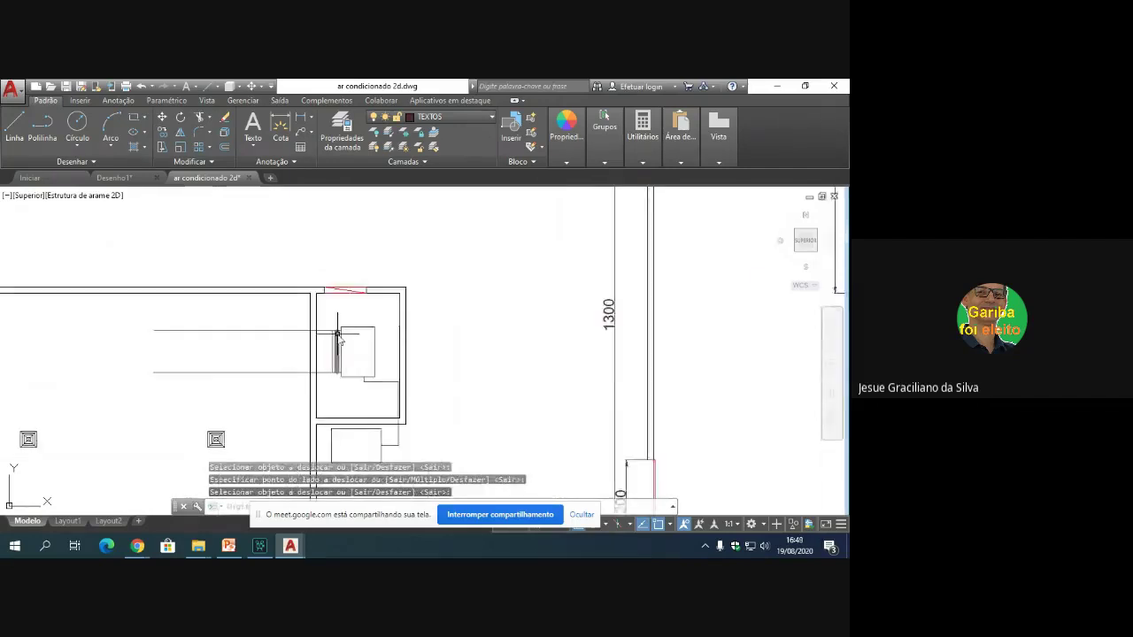
pyautogui.click(199, 117)
pyautogui.click(397, 405)
pyautogui.click(288, 329)
pyautogui.press('Return')
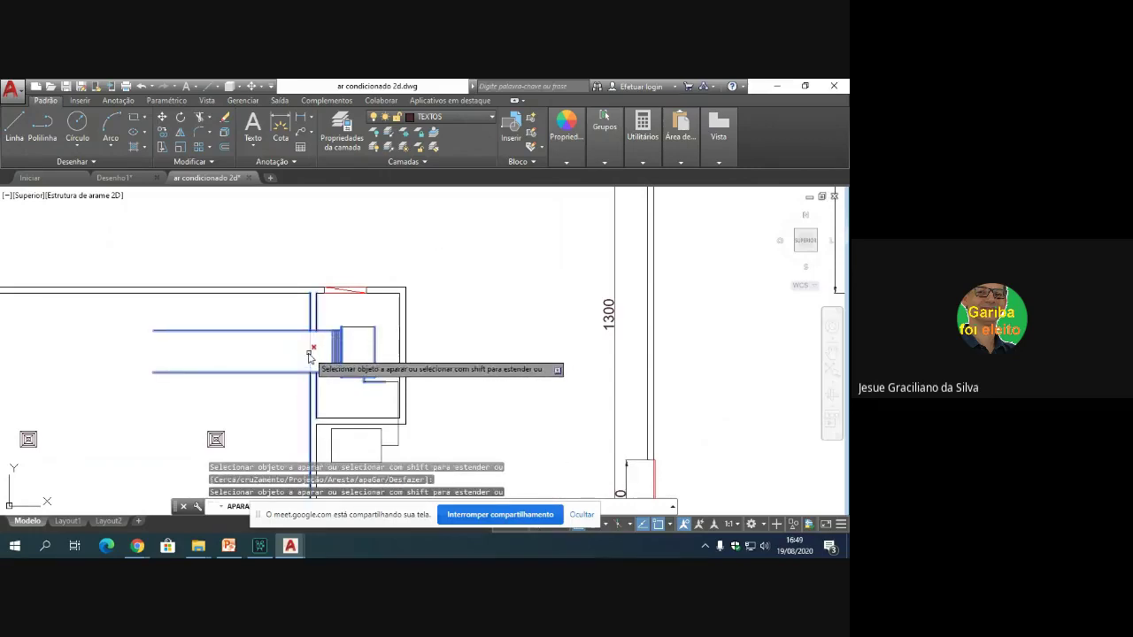
pyautogui.click(315, 354)
pyautogui.click(200, 117)
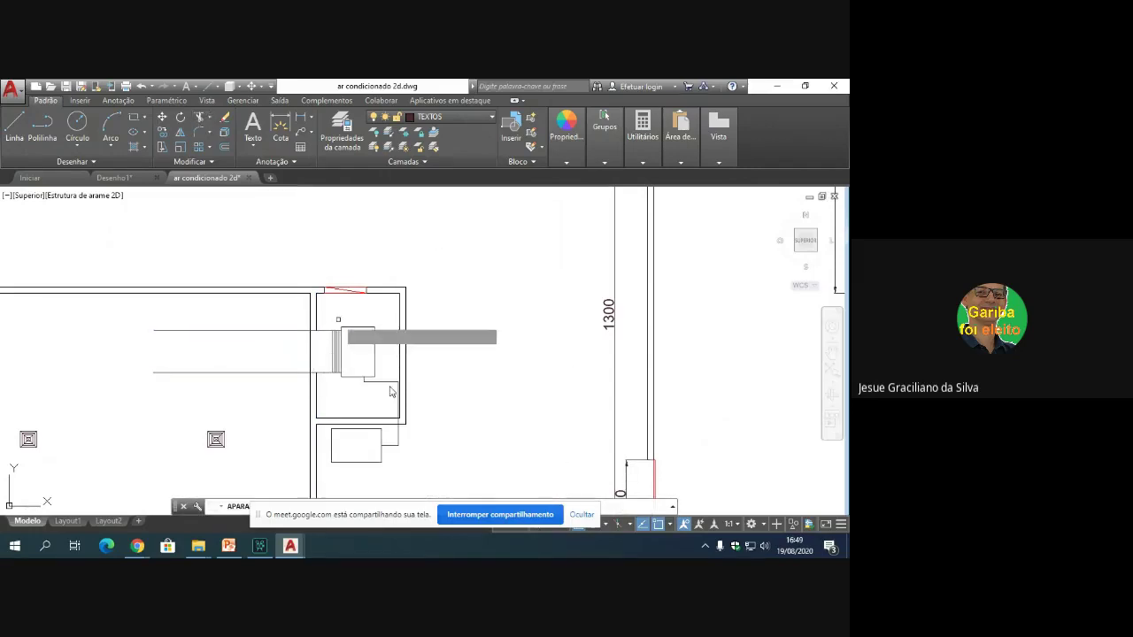
pyautogui.click(381, 404)
pyautogui.click(221, 277)
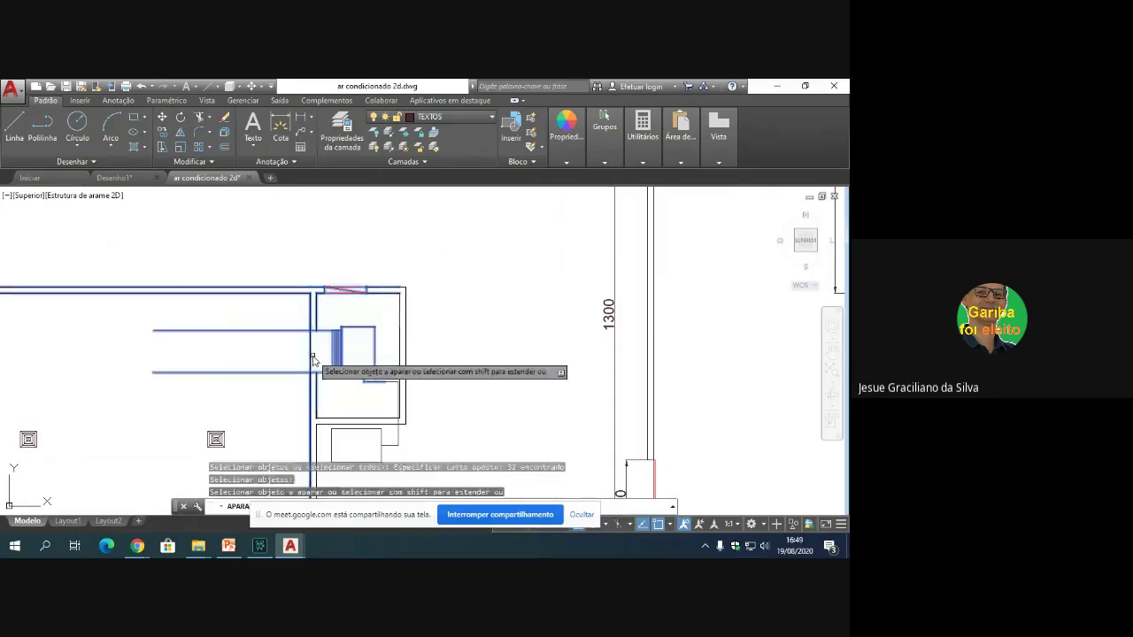
# Step: Make DUTOS the current layer and assign the duct, evaporator, lower unit, connecting line and nearest outlet symbol to it
pyautogui.click(426, 121)
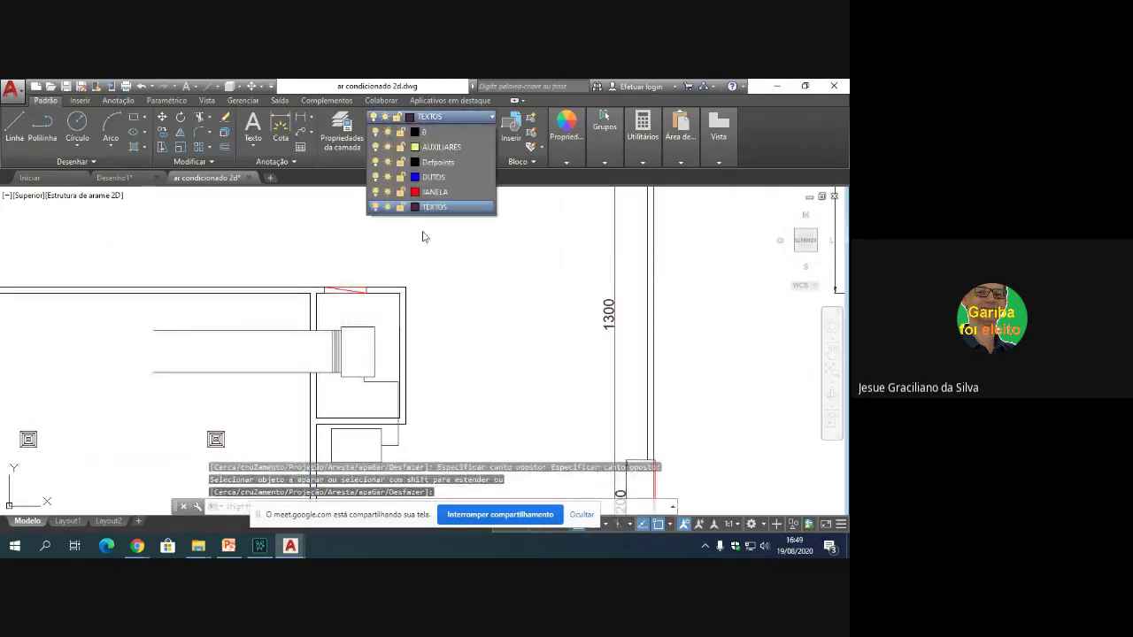
pyautogui.click(433, 177)
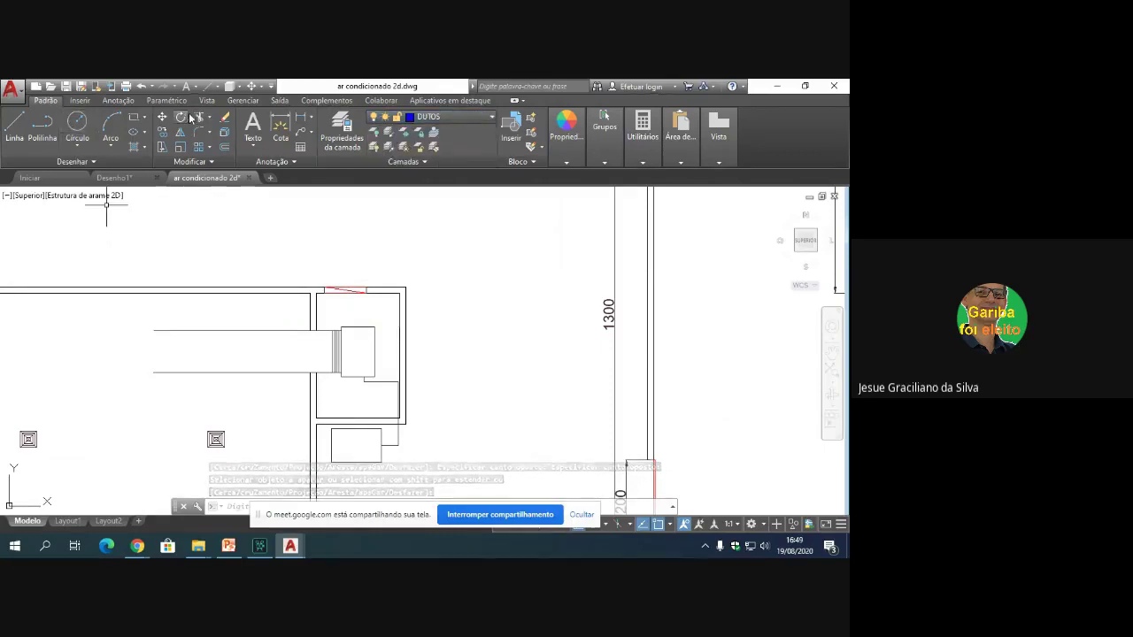
pyautogui.click(287, 394)
pyautogui.click(220, 330)
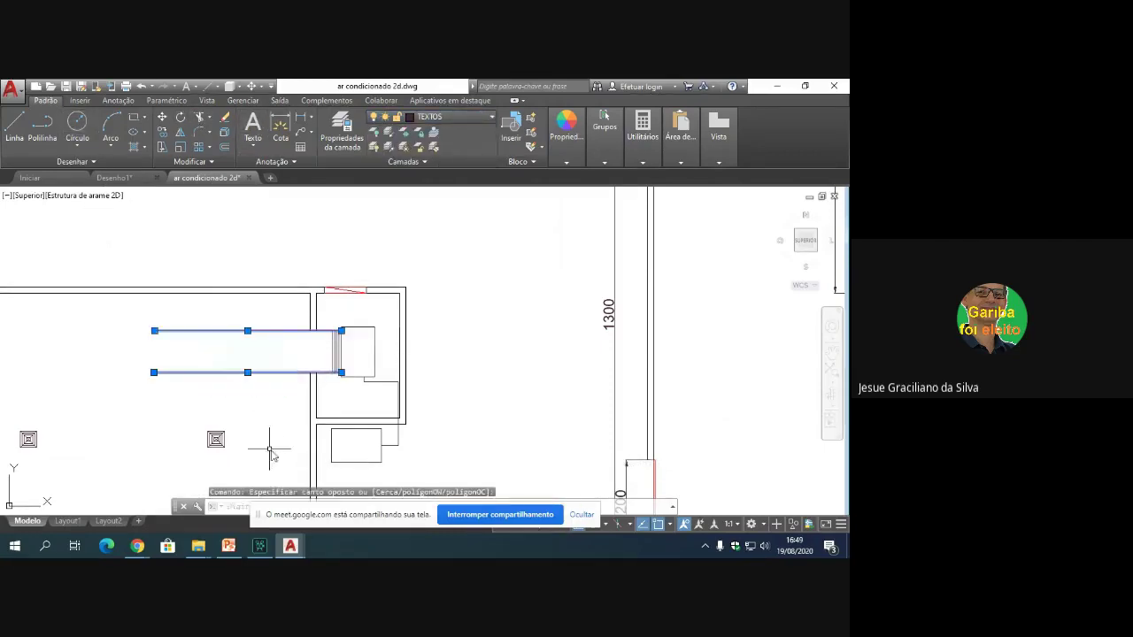
pyautogui.click(266, 455)
pyautogui.click(196, 416)
pyautogui.click(395, 393)
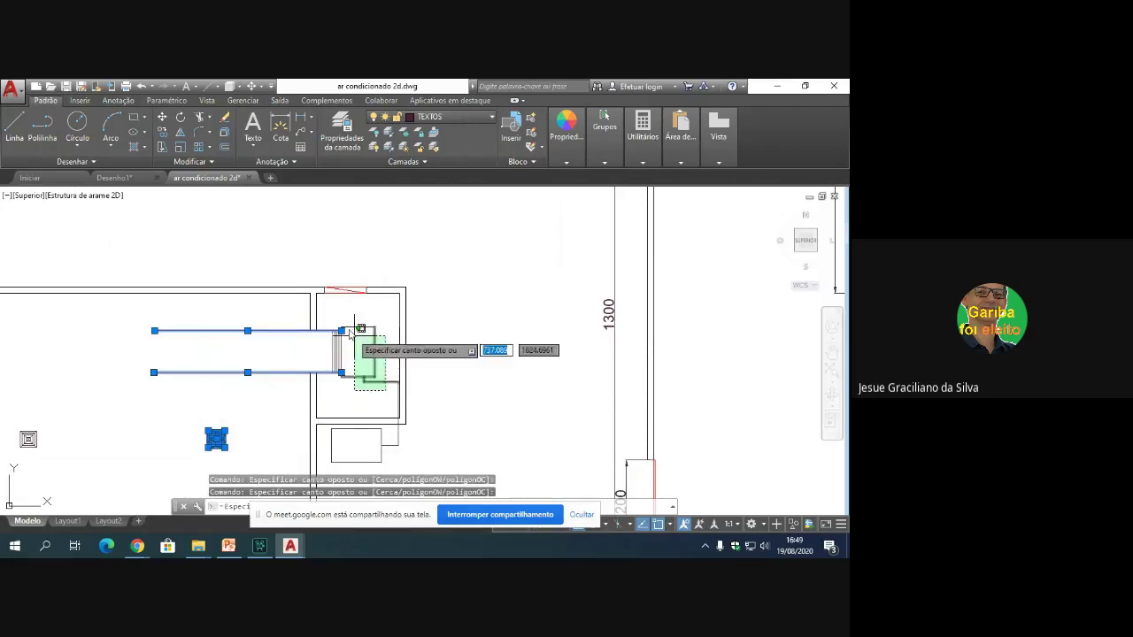
pyautogui.click(329, 310)
pyautogui.scroll(-2, 410, 447)
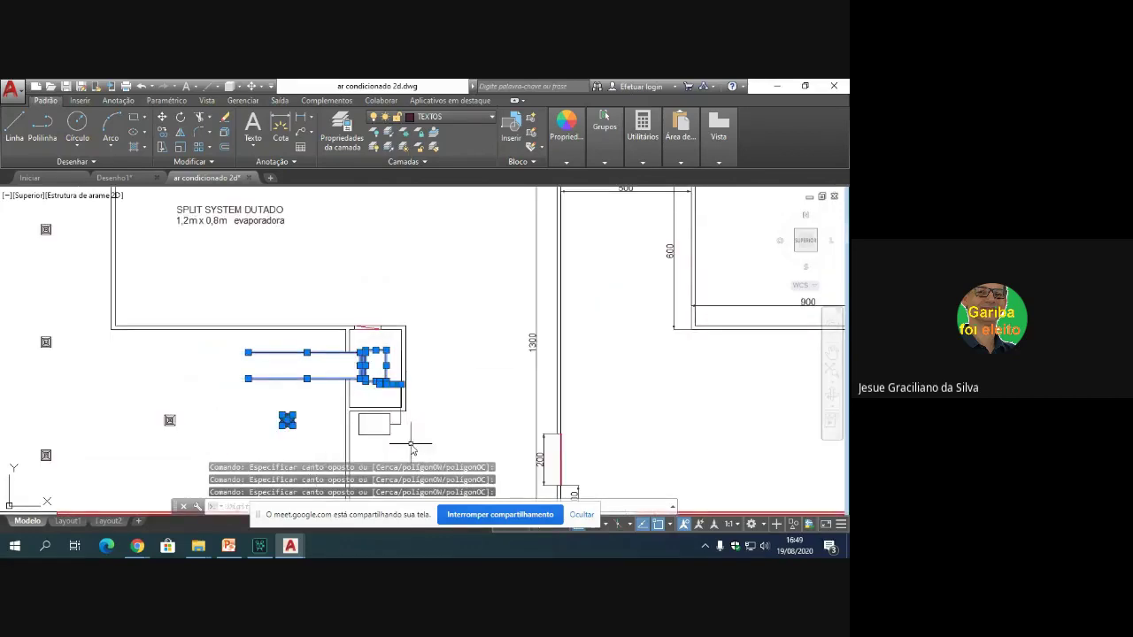
pyautogui.click(351, 404)
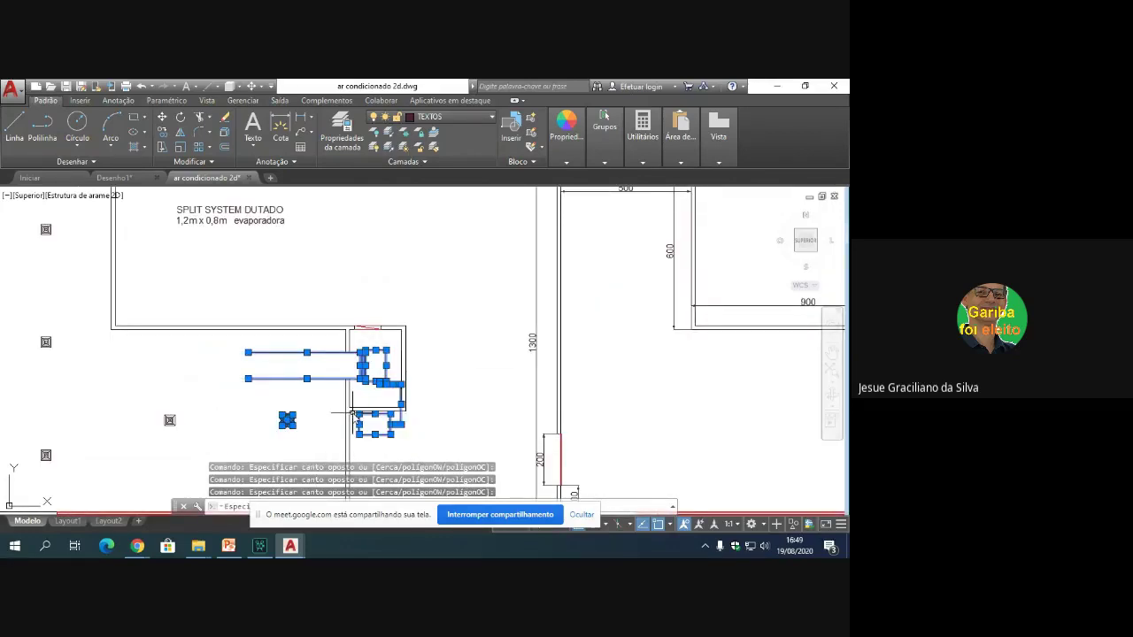
pyautogui.scroll(3, 419, 406)
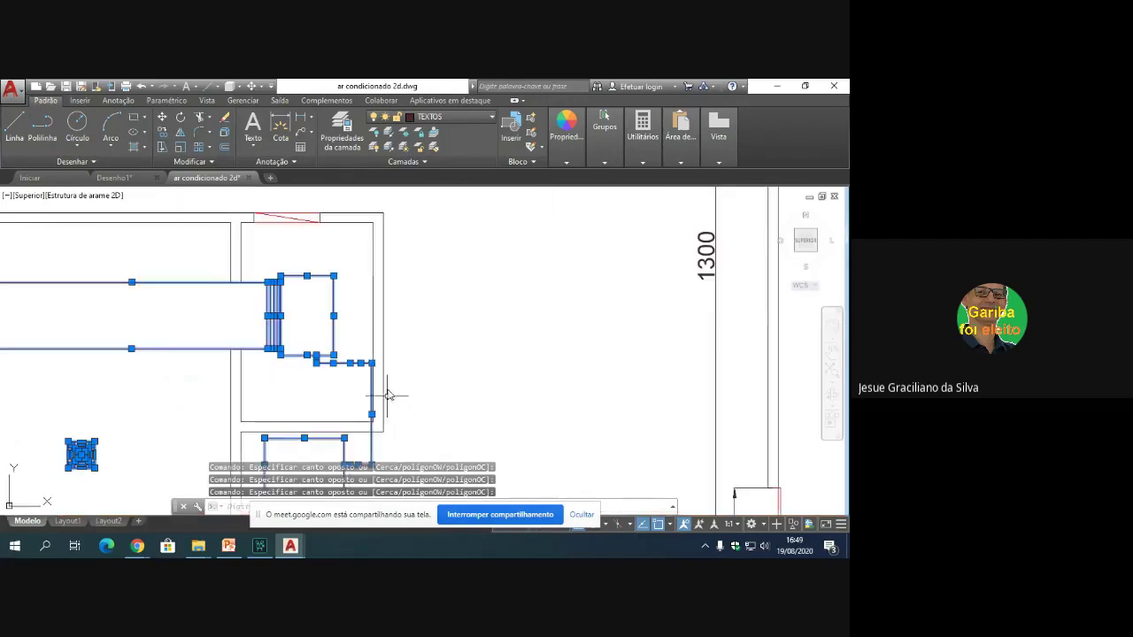
pyautogui.click(464, 122)
pyautogui.click(412, 138)
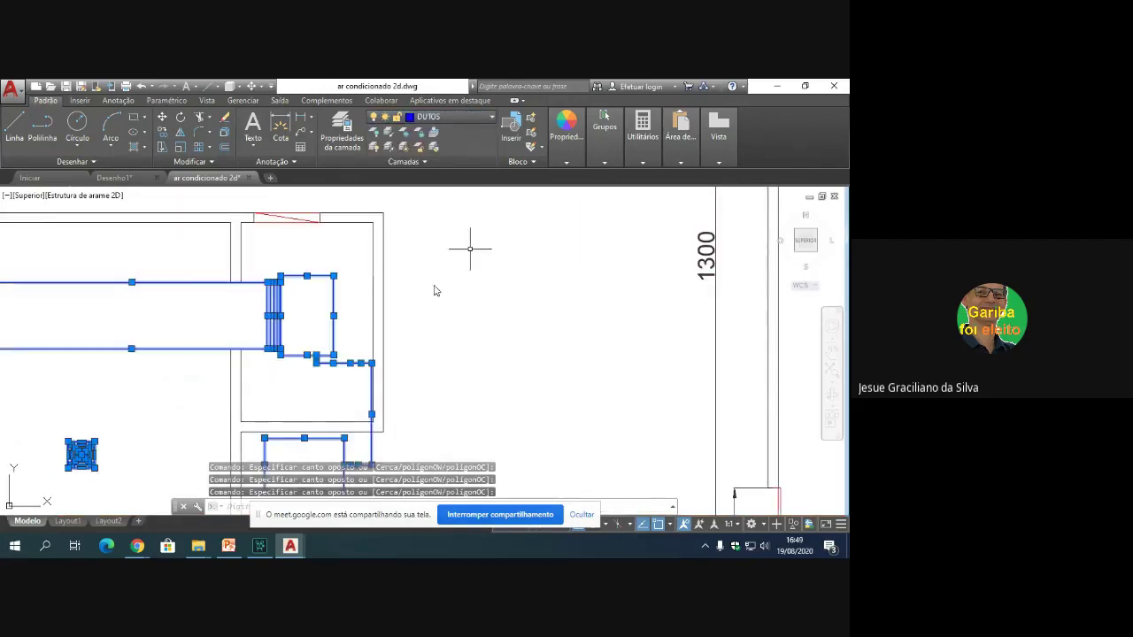
pyautogui.write('tr')
pyautogui.press('Return')
pyautogui.scroll(-5, 405, 354)
pyautogui.press('Escape')
pyautogui.scroll(-3, 216, 380)
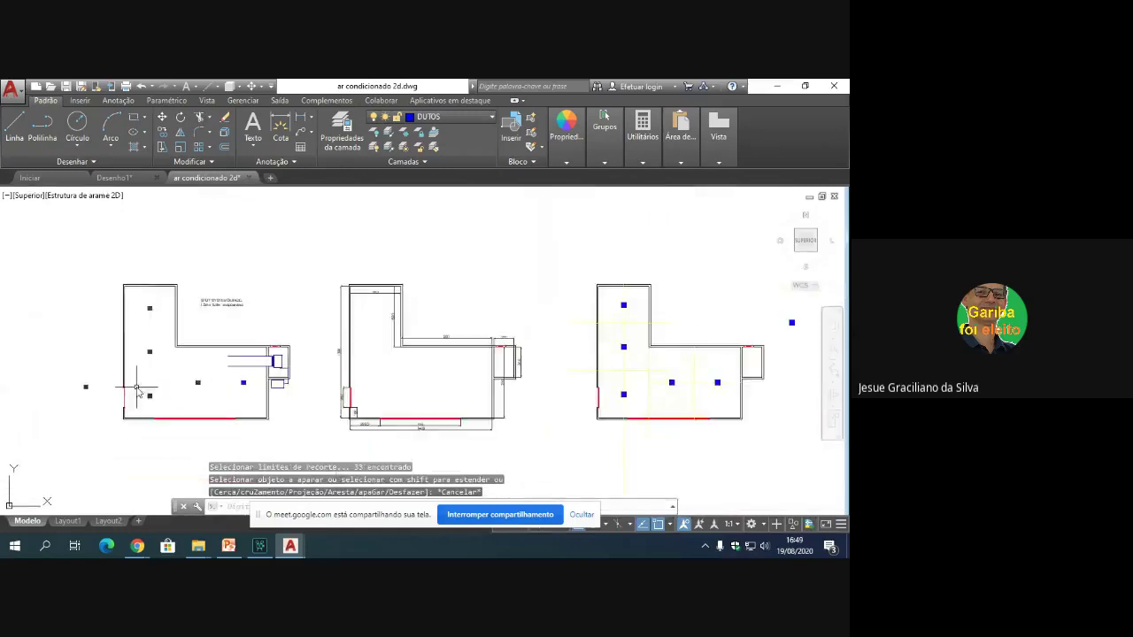
pyautogui.scroll(2, 137, 387)
pyautogui.write('tr')
pyautogui.press('Return')
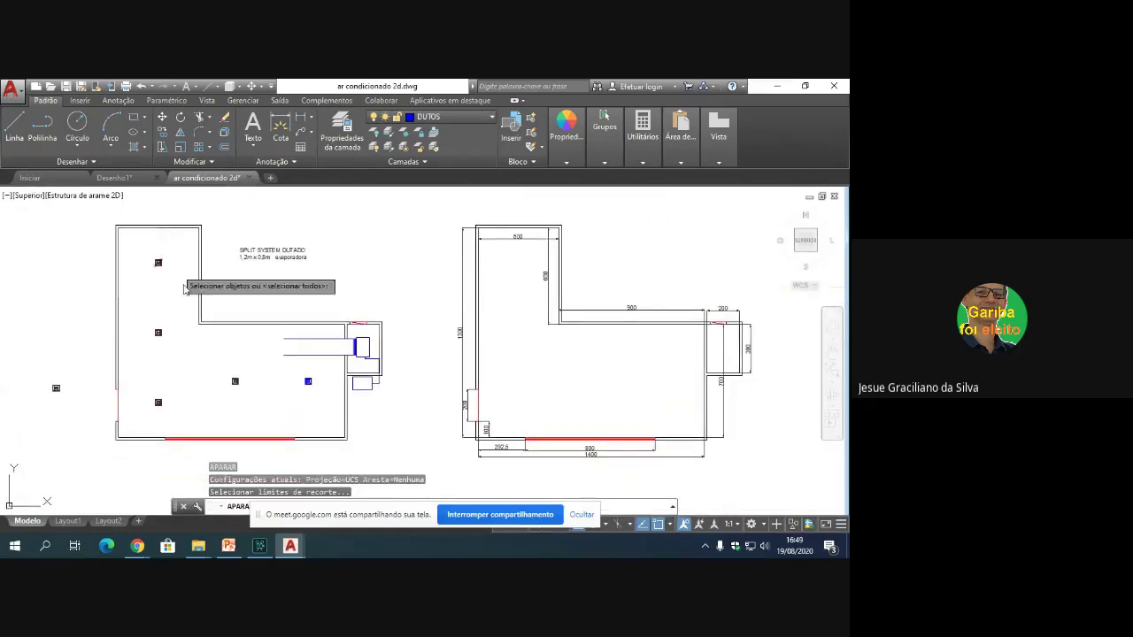
pyautogui.press('Escape')
# Step: Assign the four remaining outlet symbols inside the rooms to the DUTOS layer
pyautogui.moveTo(251, 404)
pyautogui.mouseDown()
pyautogui.moveTo(155, 377)
pyautogui.moveTo(138, 386)
pyautogui.moveTo(168, 386)
pyautogui.mouseUp()
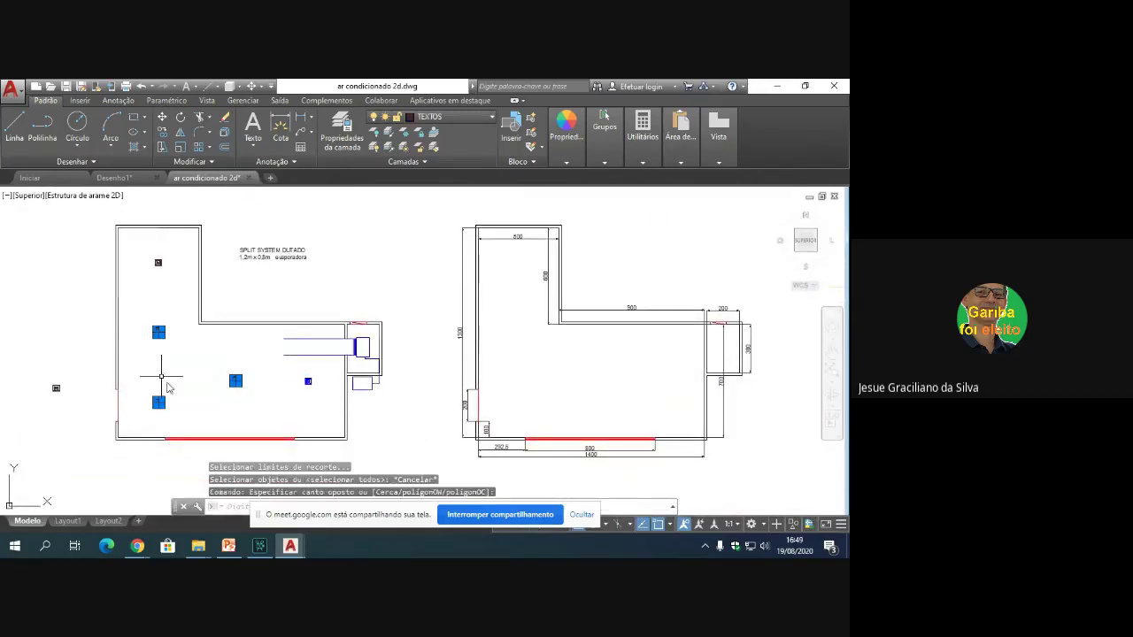
pyautogui.moveTo(160, 288); pyautogui.dragTo(148, 256)
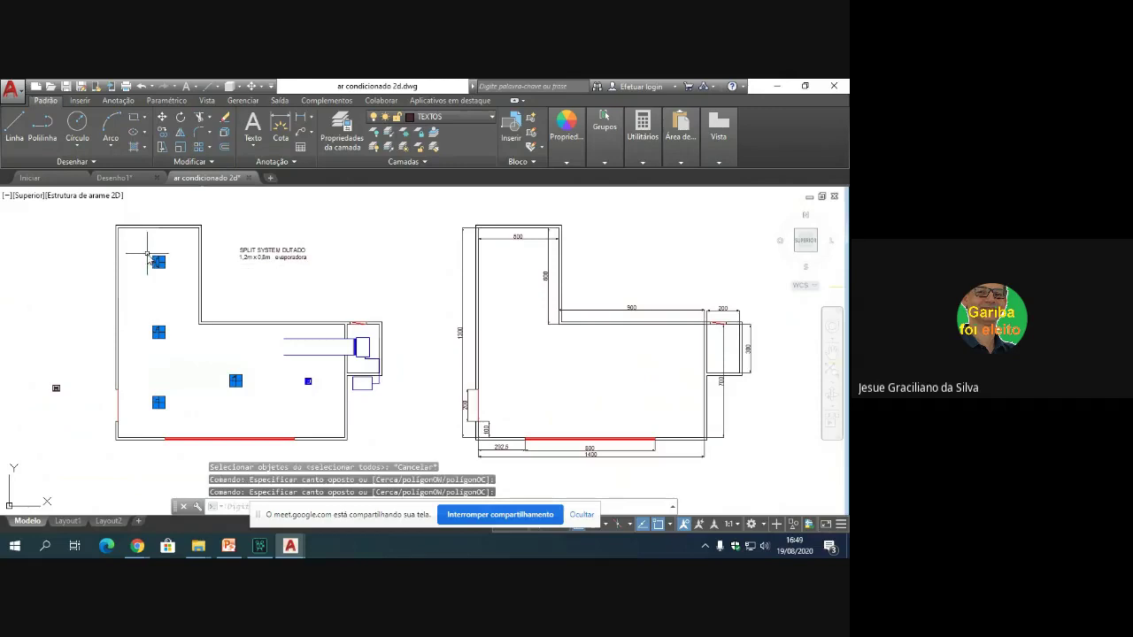
pyautogui.click(451, 117)
pyautogui.click(467, 181)
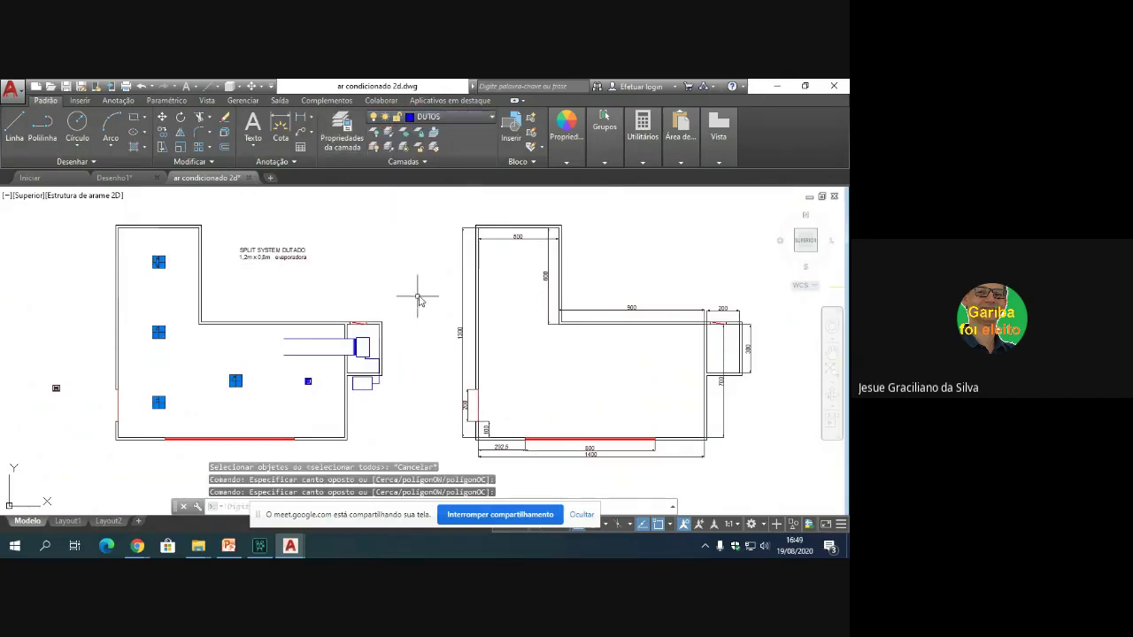
pyautogui.press('Return')
pyautogui.press('Escape')
# Step: Draw two vertical lines from the sides of the outlet symbol nearest the evaporator up into the duct, forming a branch
pyautogui.scroll(5, 310, 348)
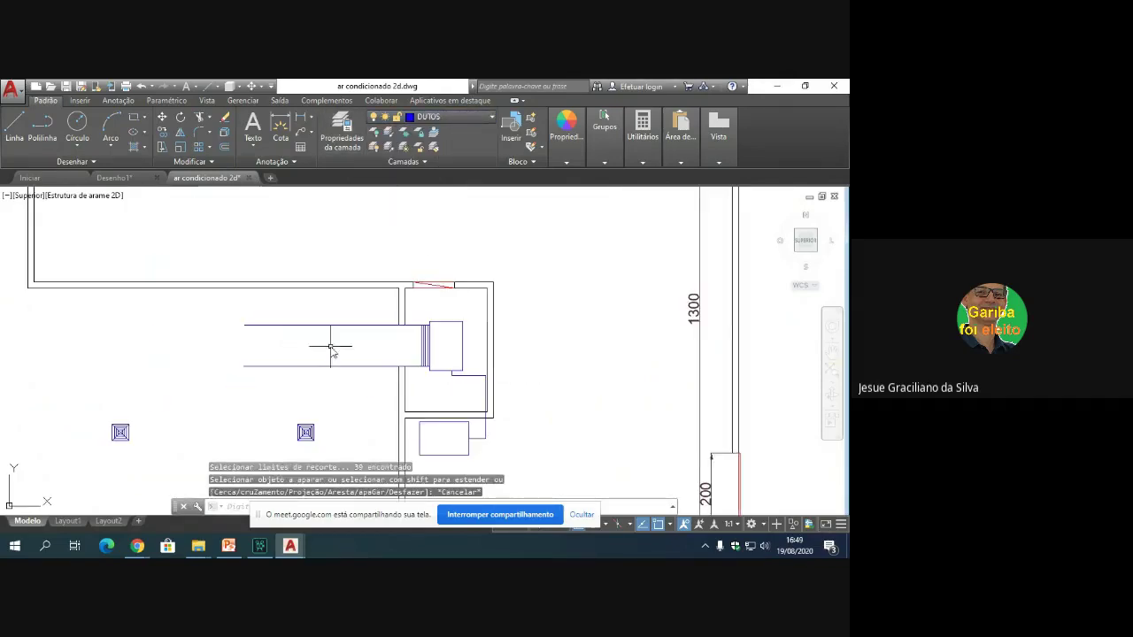
pyautogui.scroll(-4, 331, 351)
pyautogui.scroll(4, 301, 410)
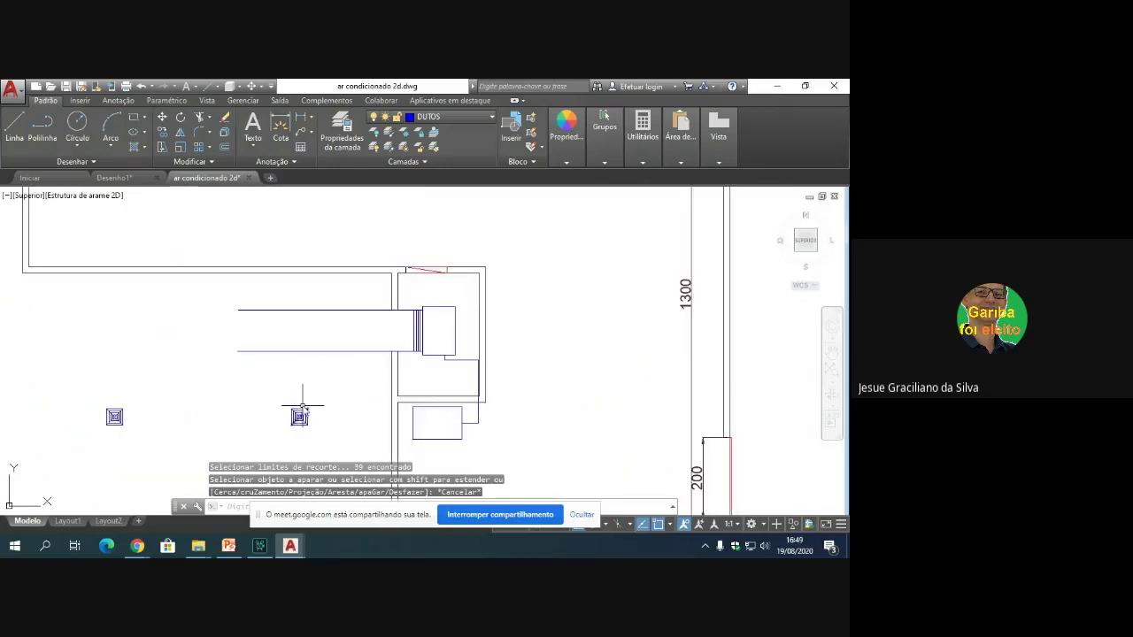
pyautogui.click(14, 131)
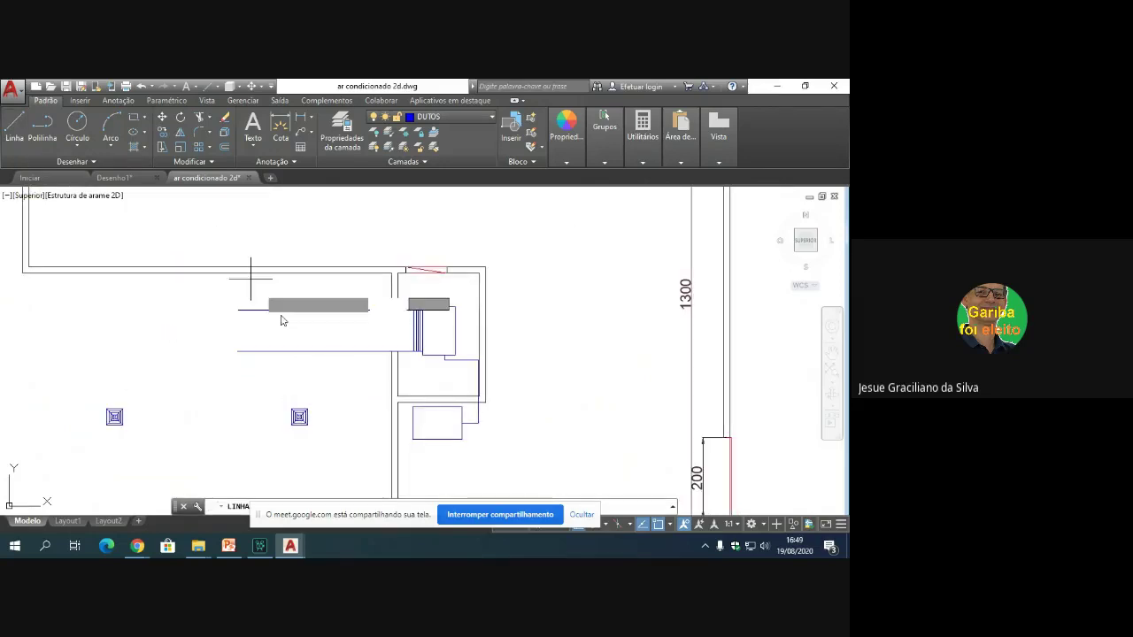
pyautogui.click(300, 417)
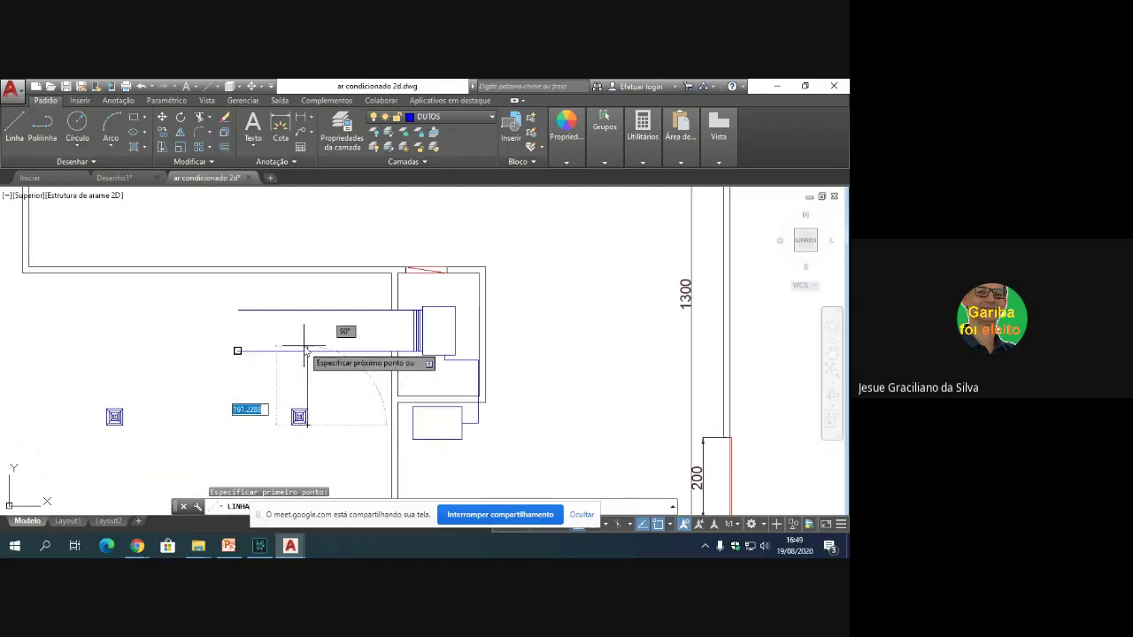
pyautogui.click(305, 334)
pyautogui.press('Return')
pyautogui.press('Return')
pyautogui.click(291, 423)
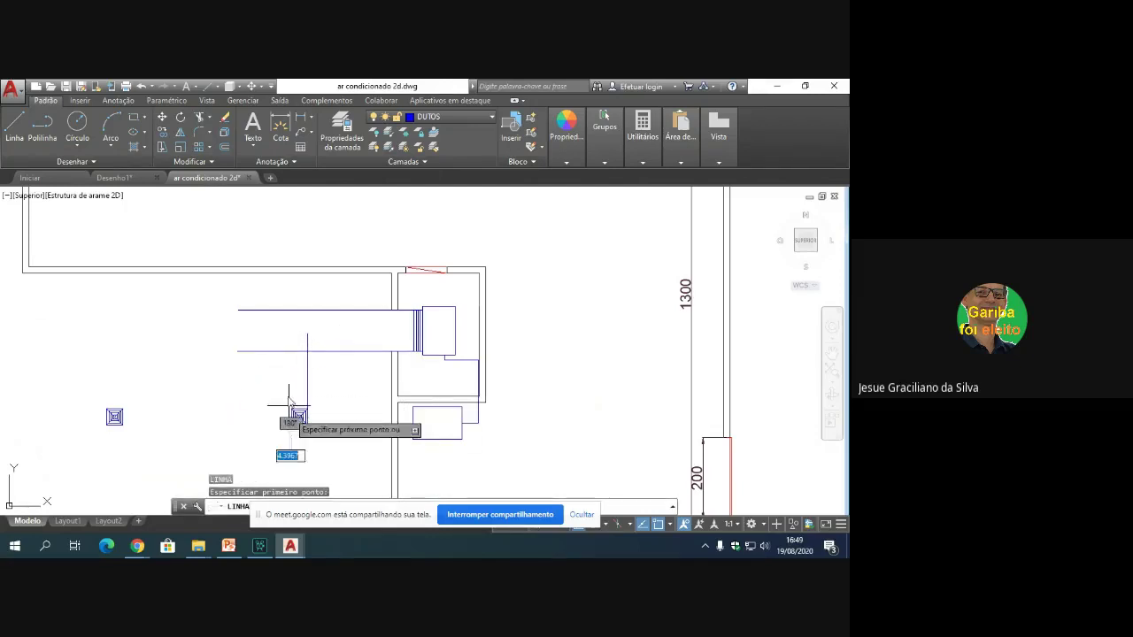
pyautogui.click(300, 334)
# Step: Draw a line 20 down from the branch's left intersection with the duct, continuing horizontally across the branch past its right line
pyautogui.scroll(4, 306, 352)
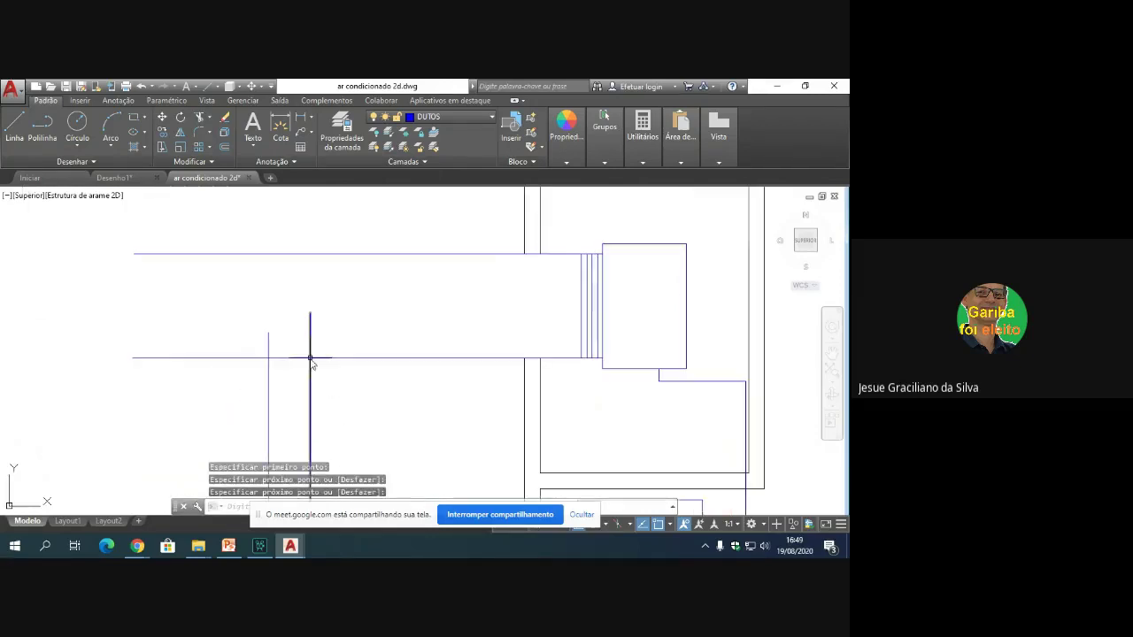
pyautogui.click(15, 126)
pyautogui.click(268, 333)
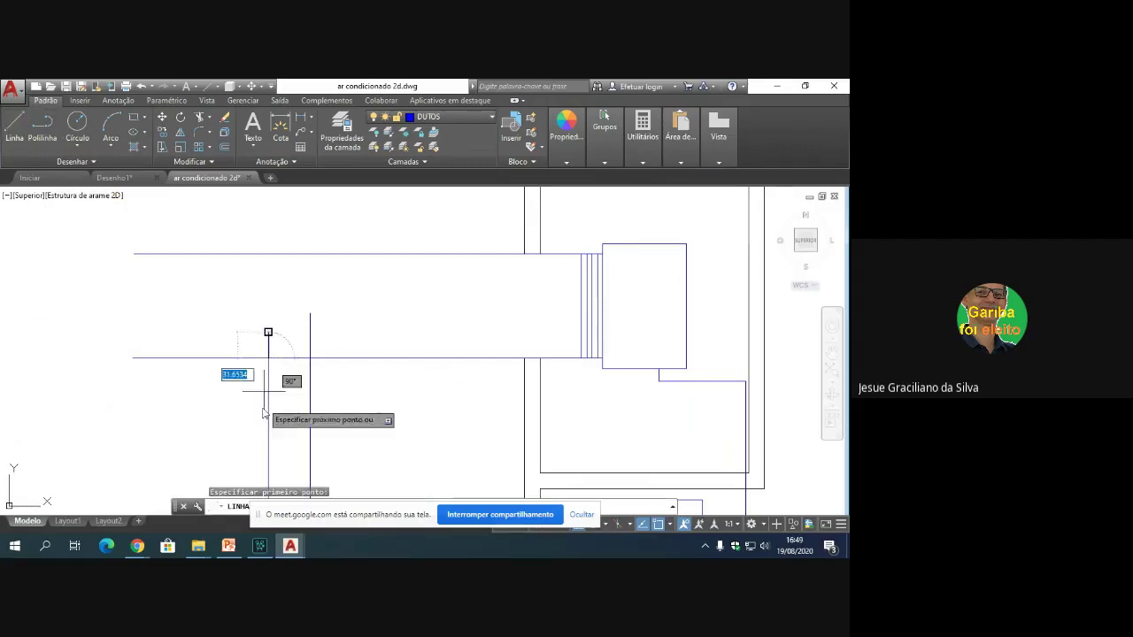
pyautogui.write('20')
pyautogui.press('Return')
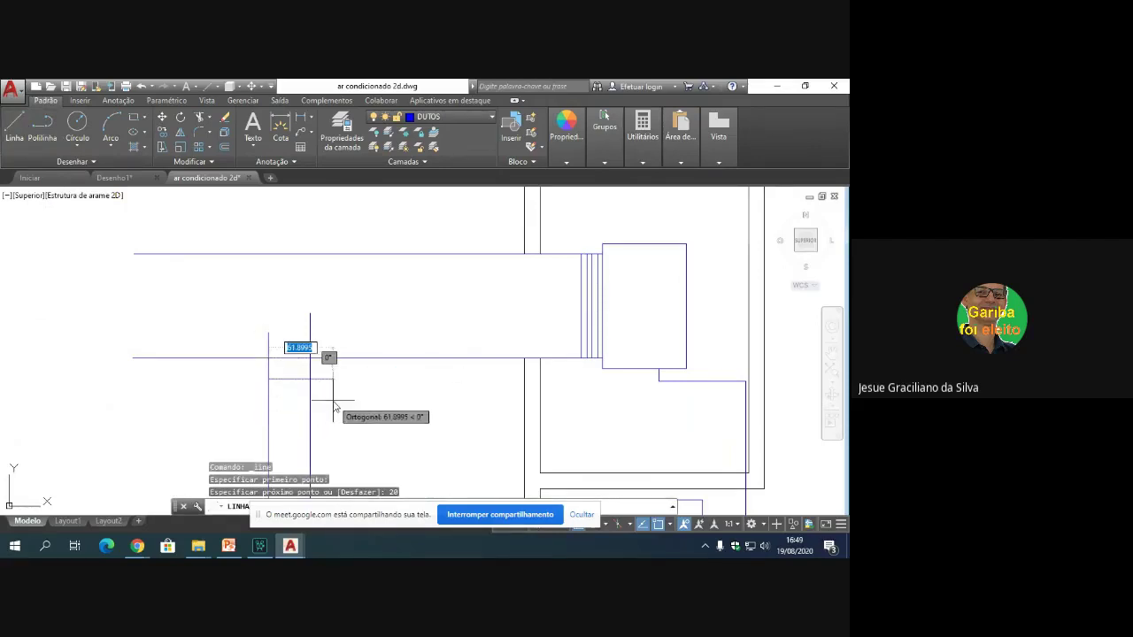
pyautogui.click(331, 400)
pyautogui.press('Return')
# Step: Draw a line 20 rightward from the branch's right intersection with the duct, closing diagonally to the branch's horizontal line
pyautogui.press('Return')
pyautogui.click(311, 359)
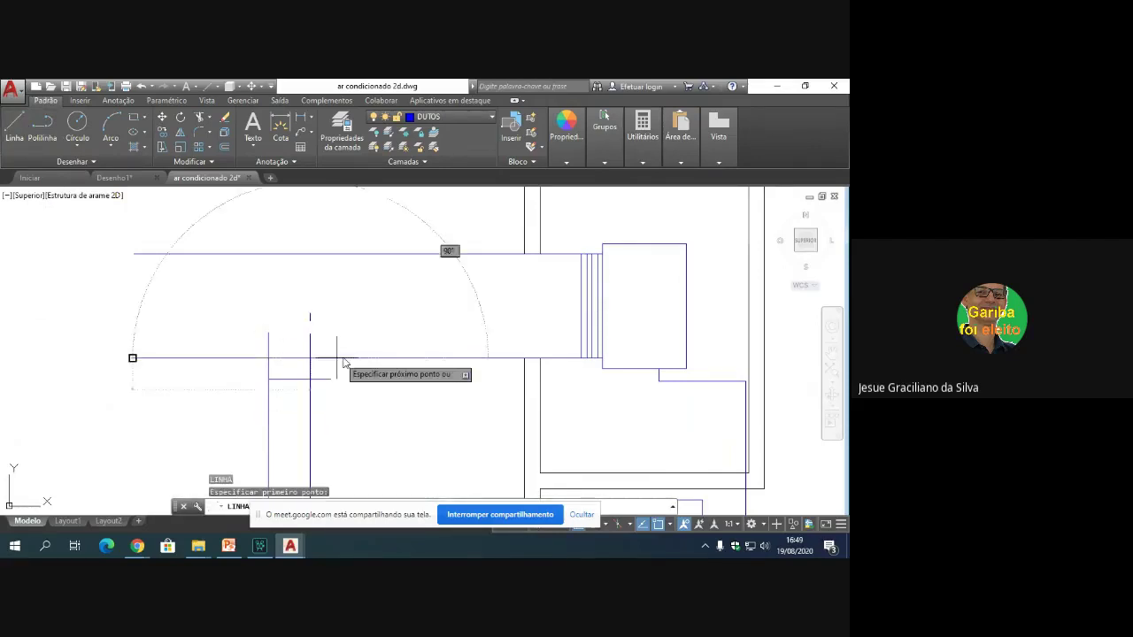
pyautogui.write('20')
pyautogui.press('Return')
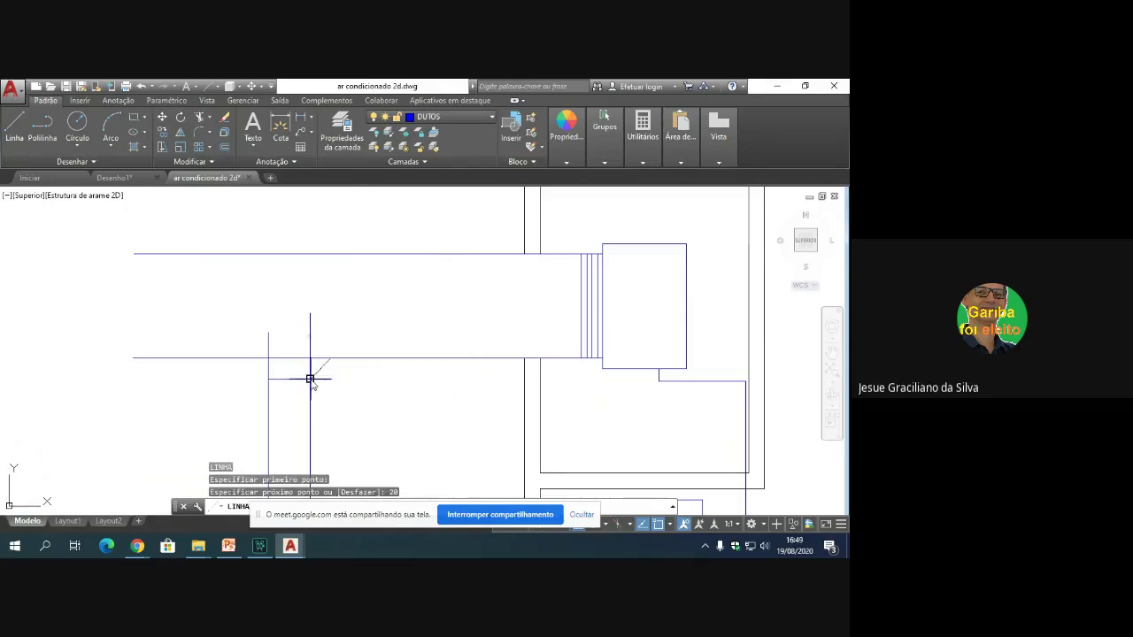
pyautogui.click(310, 379)
# Step: Trim the branch lines inside the duct, the right line above the horizontal line, and the horizontal line's overhang
pyautogui.click(200, 117)
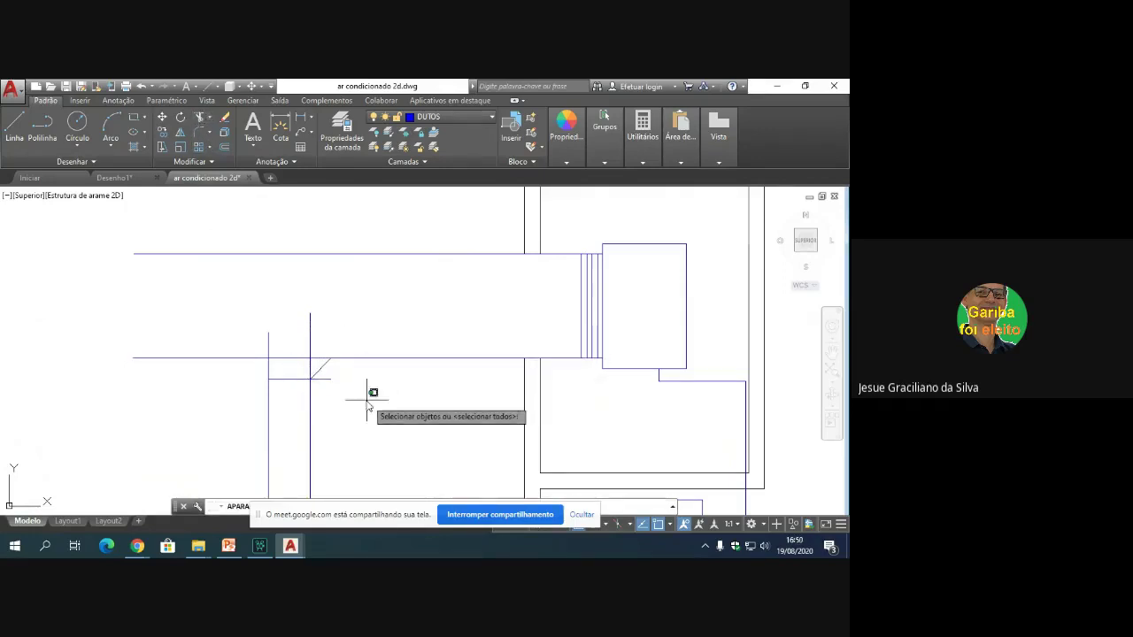
pyautogui.click(367, 399)
pyautogui.click(211, 287)
pyautogui.press('Return')
pyautogui.click(268, 345)
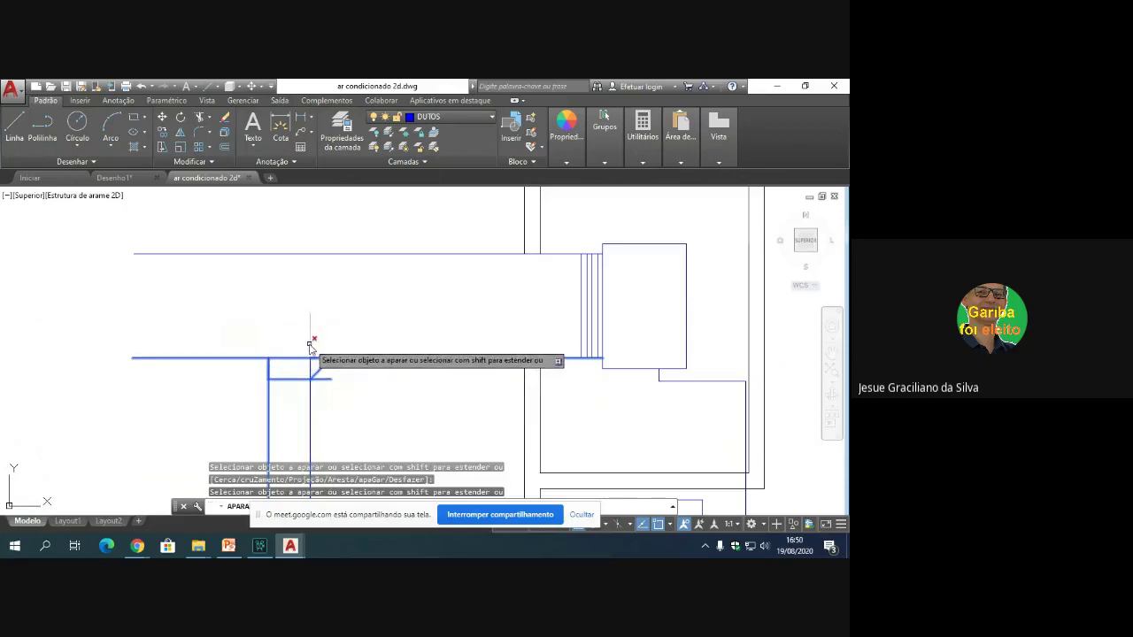
pyautogui.click(309, 344)
pyautogui.click(310, 370)
pyautogui.click(321, 378)
pyautogui.press('Return')
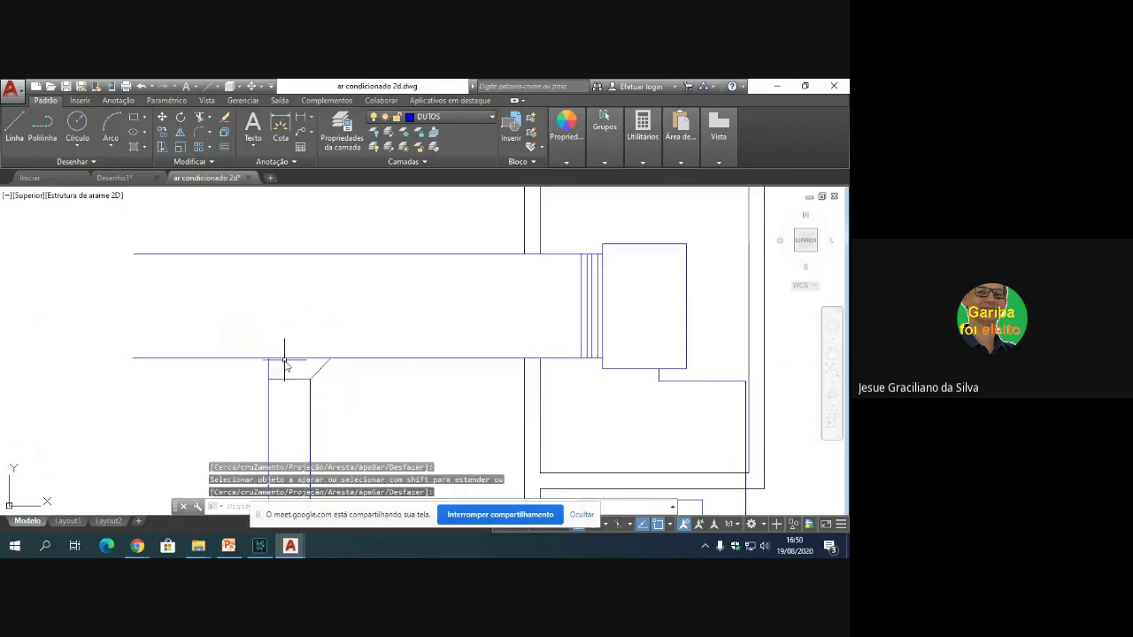
# Step: Draw a slanted damper line with ortho off from the branch's upper-left corner into the duct
pyautogui.scroll(-3, 321, 363)
pyautogui.scroll(5, 320, 370)
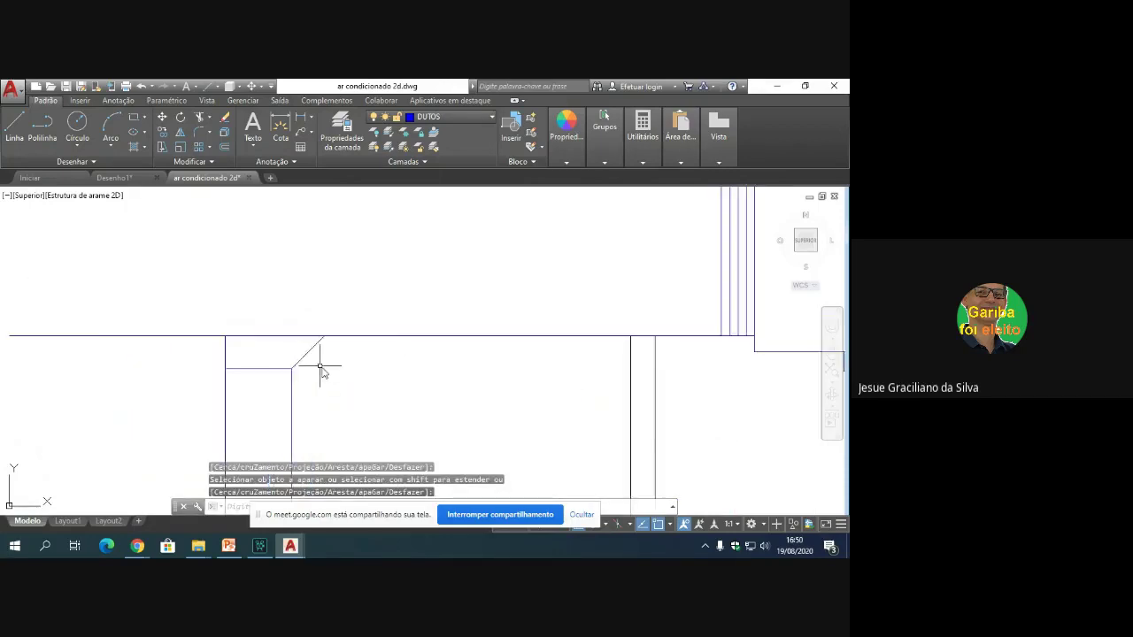
pyautogui.scroll(-5, 323, 376)
pyautogui.scroll(4, 310, 330)
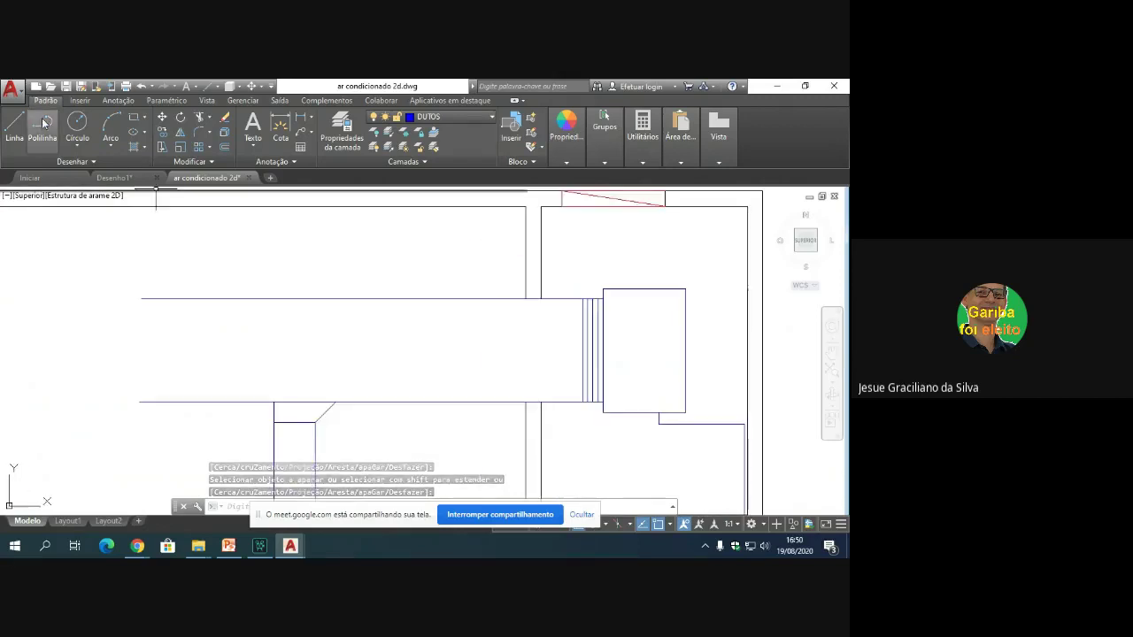
pyautogui.write('l')
pyautogui.press('Return')
pyautogui.click(273, 403)
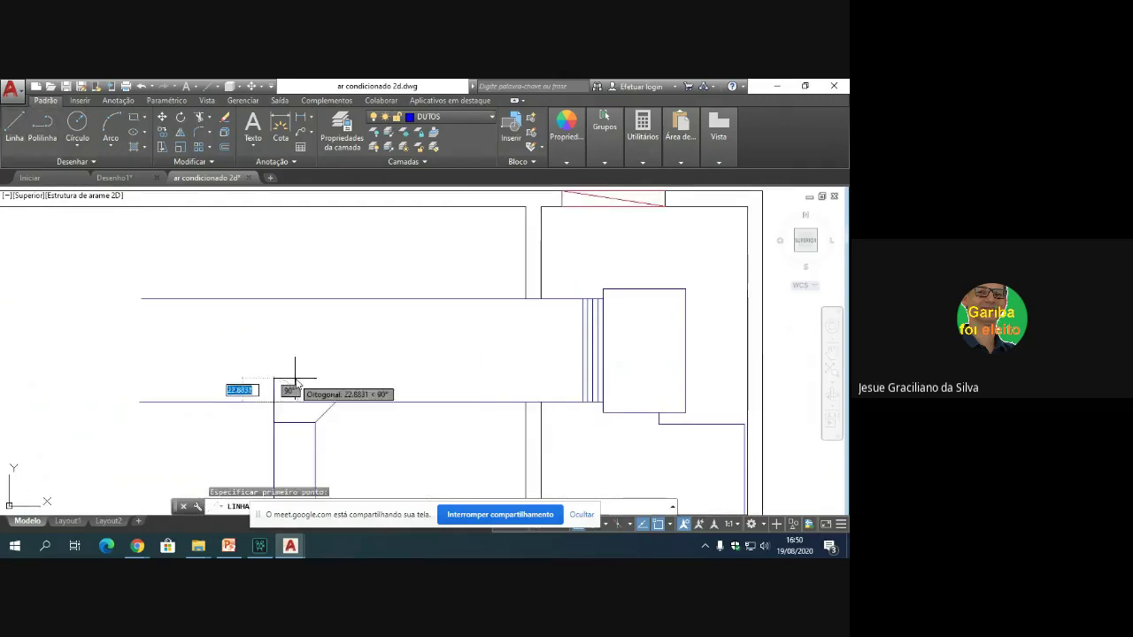
pyautogui.press('F8')
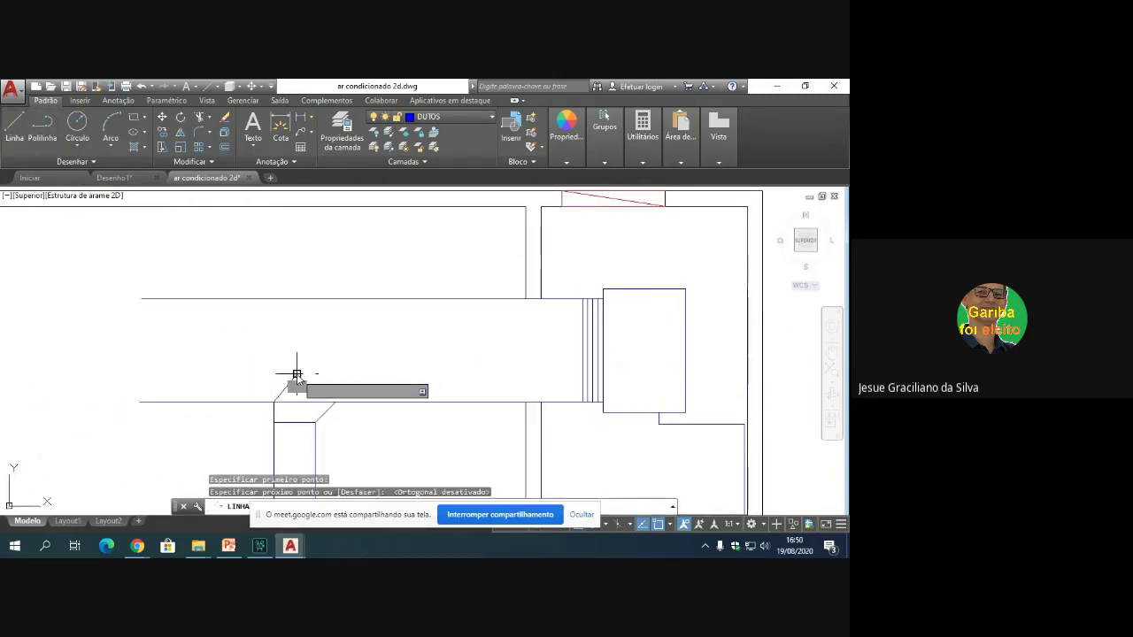
pyautogui.scroll(2, 288, 382)
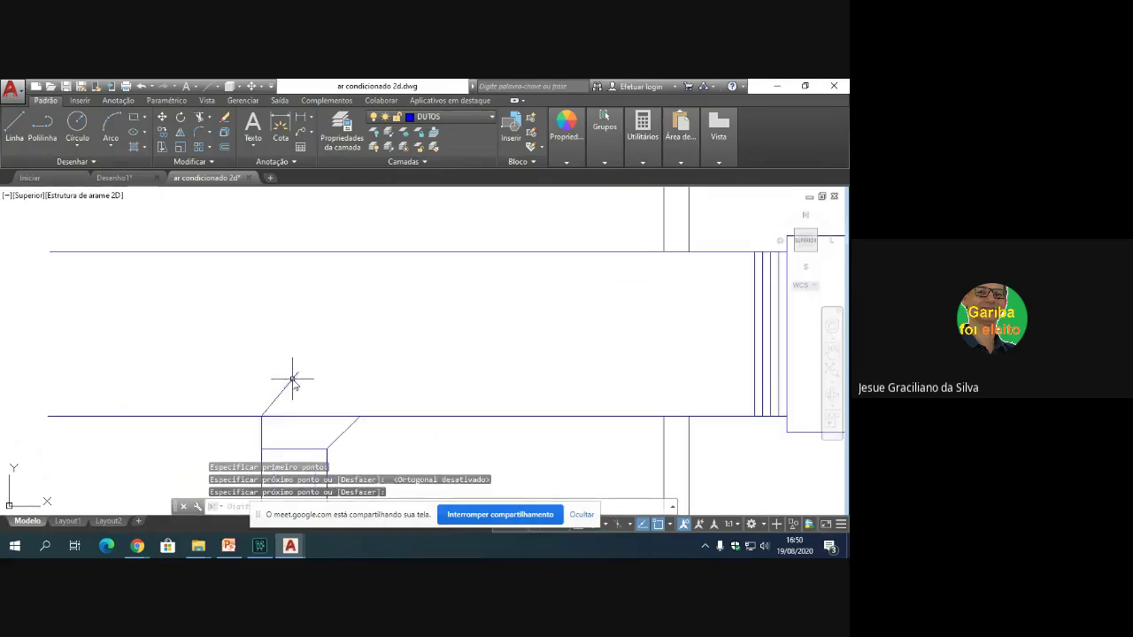
# Step: Draw a circle of radius 5 at the free end of the slanted damper line
pyautogui.click(85, 123)
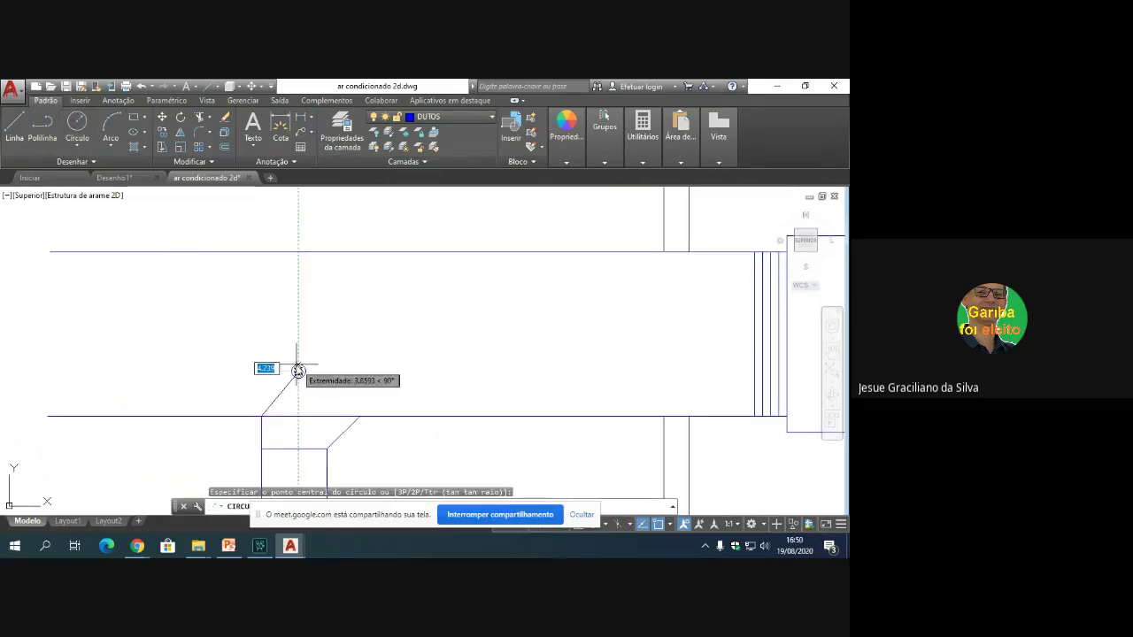
pyautogui.write('5')
pyautogui.press('Return')
pyautogui.scroll(-5, 378, 398)
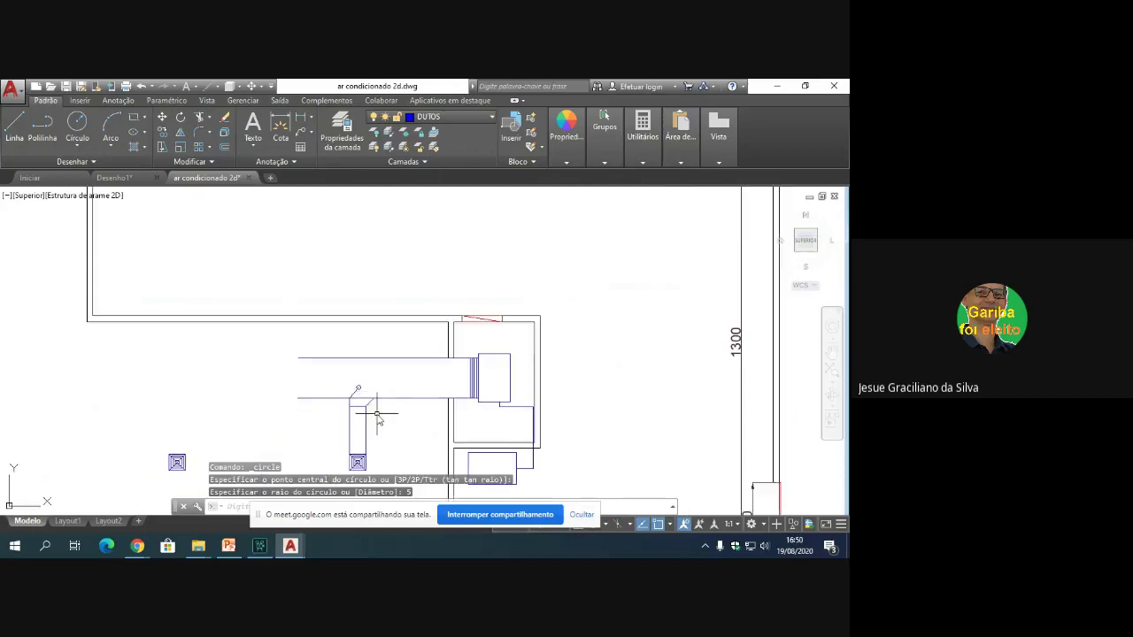
# Step: Draw a line with ortho on from the branch's upper-left corner, 20 leftward along the duct and 100 upward across it
pyautogui.scroll(-3, 372, 425)
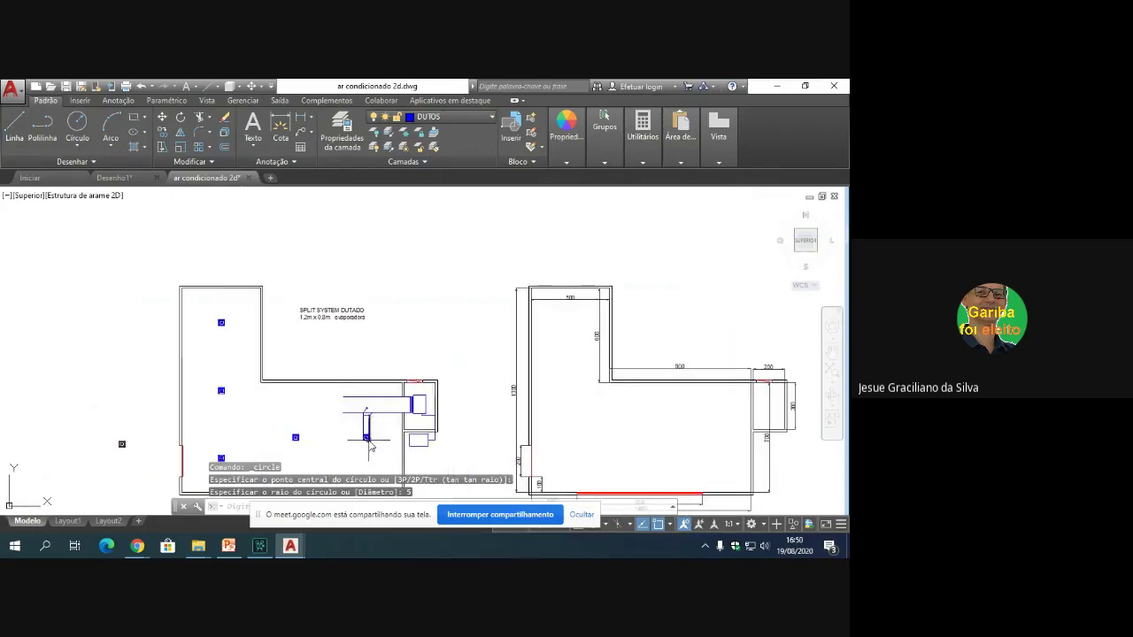
pyautogui.scroll(3, 370, 446)
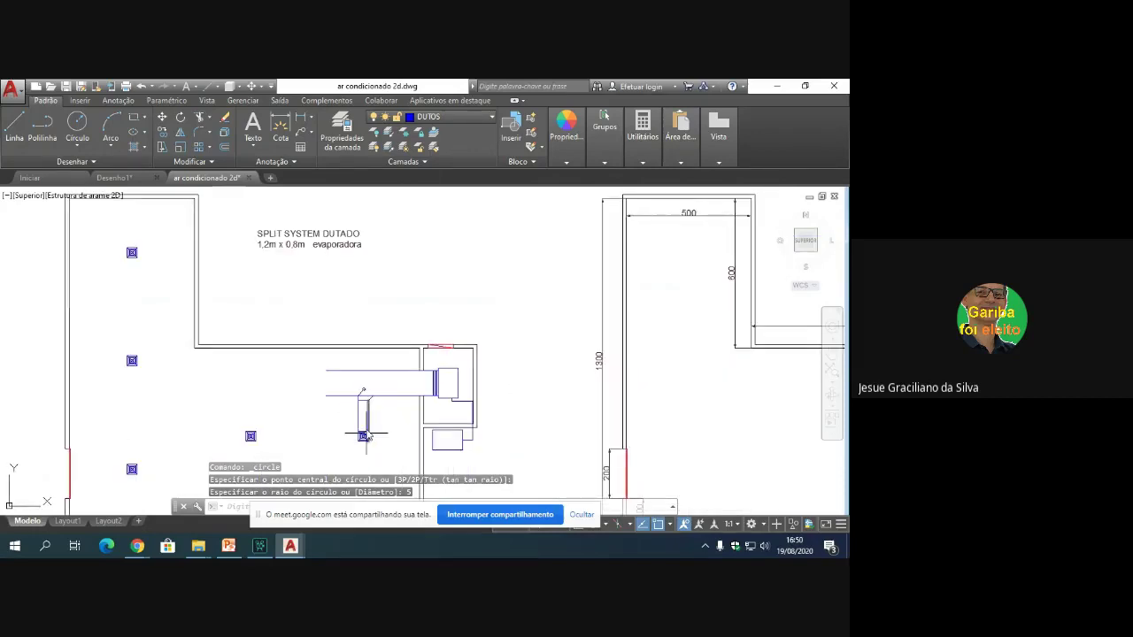
pyautogui.click(16, 129)
pyautogui.scroll(4, 355, 434)
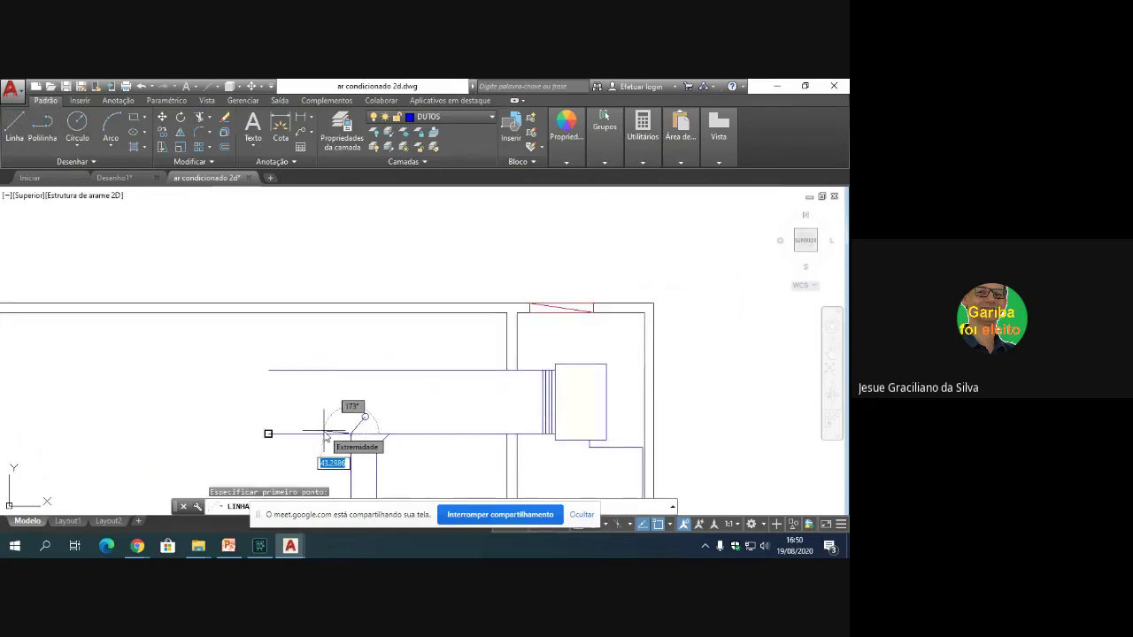
pyautogui.click(326, 434)
pyautogui.write('20')
pyautogui.press('Return')
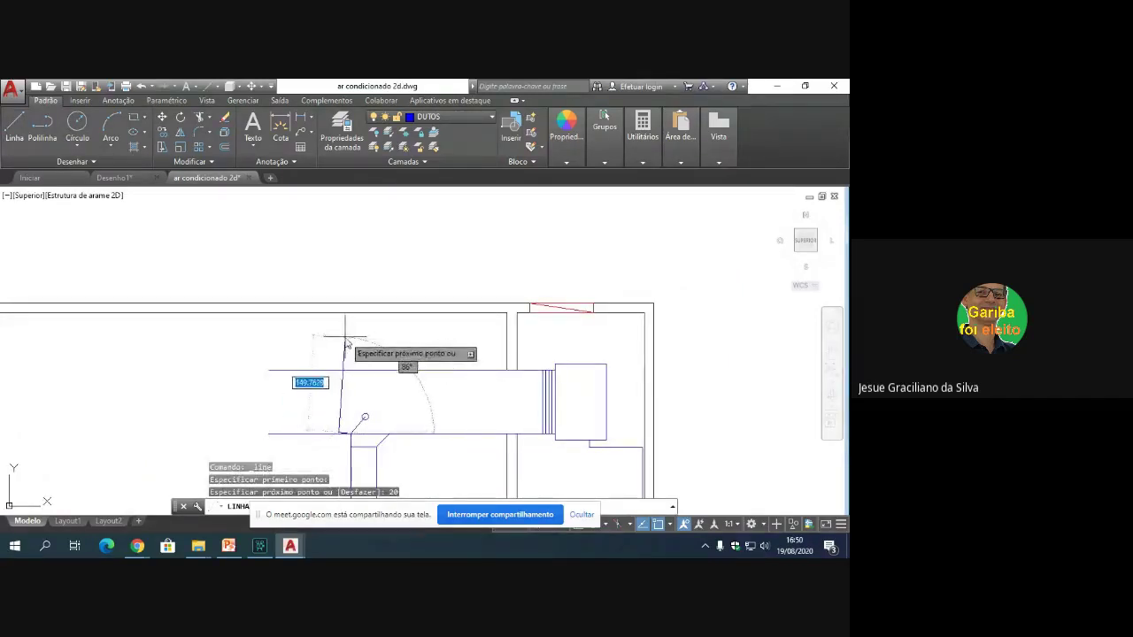
pyautogui.hotkey('ctrl', 'z')
pyautogui.scroll(4, 326, 435)
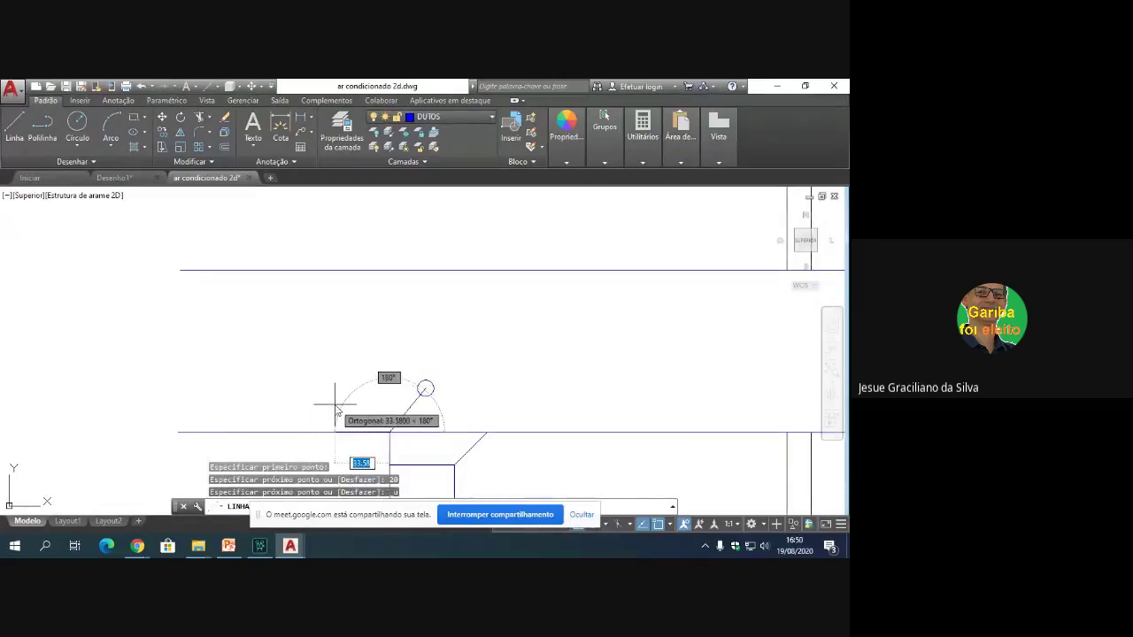
pyautogui.write('20')
pyautogui.press('Return')
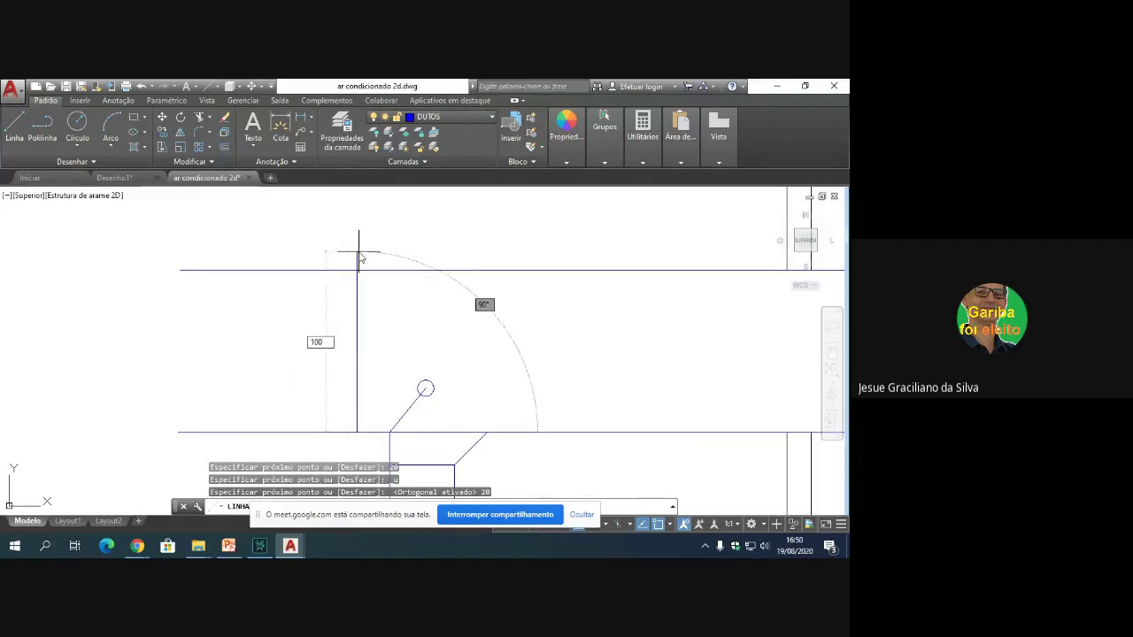
pyautogui.press('Return')
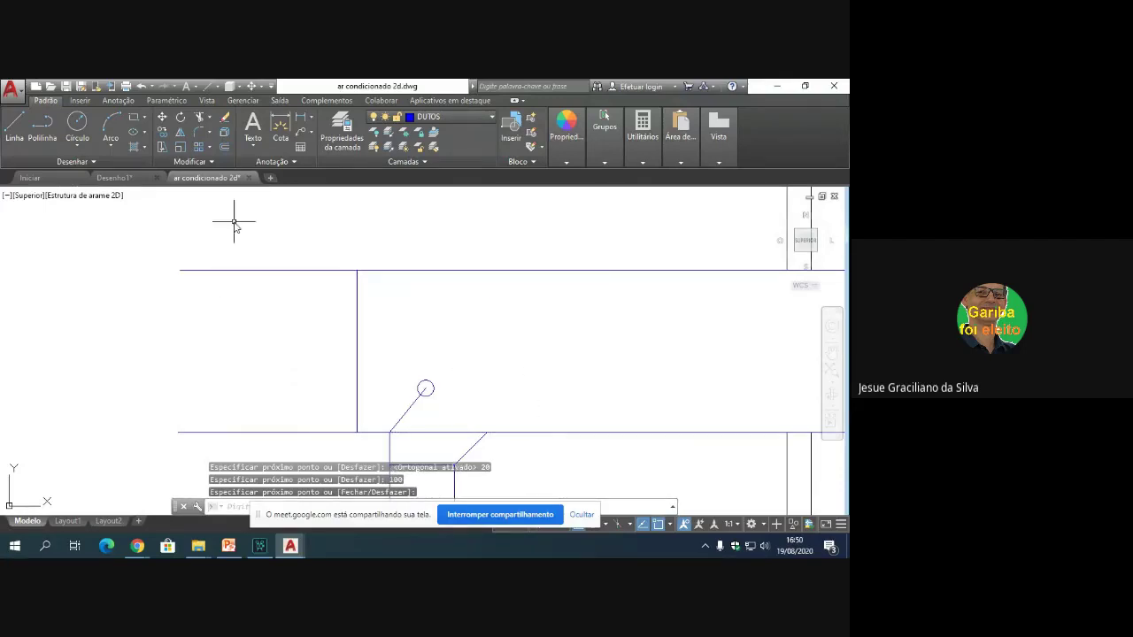
# Step: Trim the upper and lower duct lines to the left of the new vertical line, closing the duct's end
pyautogui.press('Escape')
pyautogui.write('ap')
pyautogui.press('space')
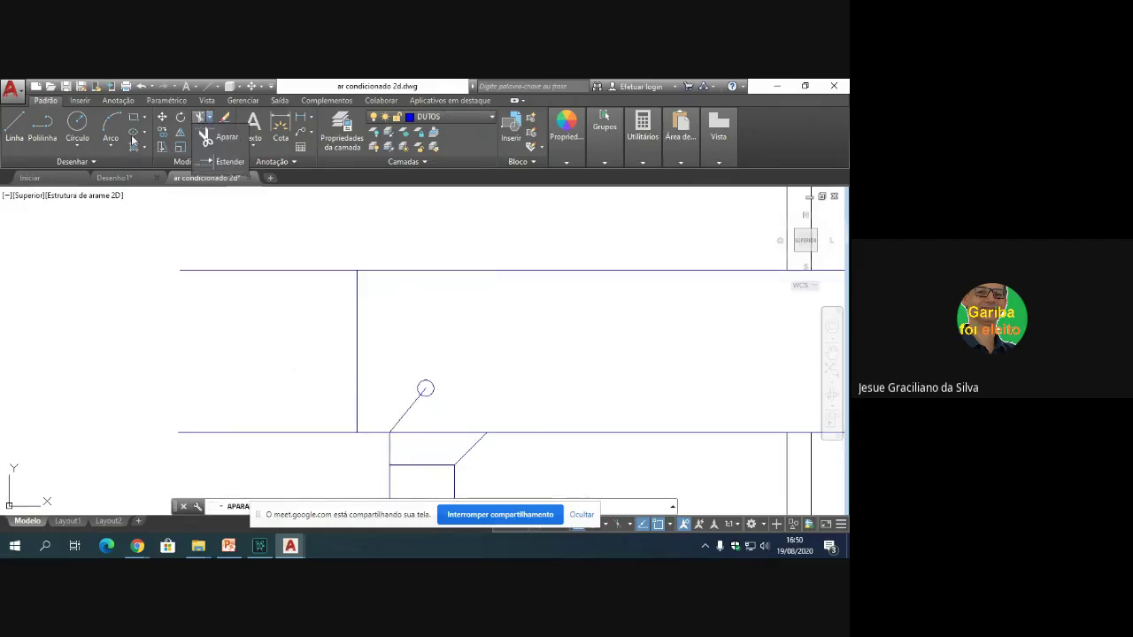
pyautogui.click(367, 444)
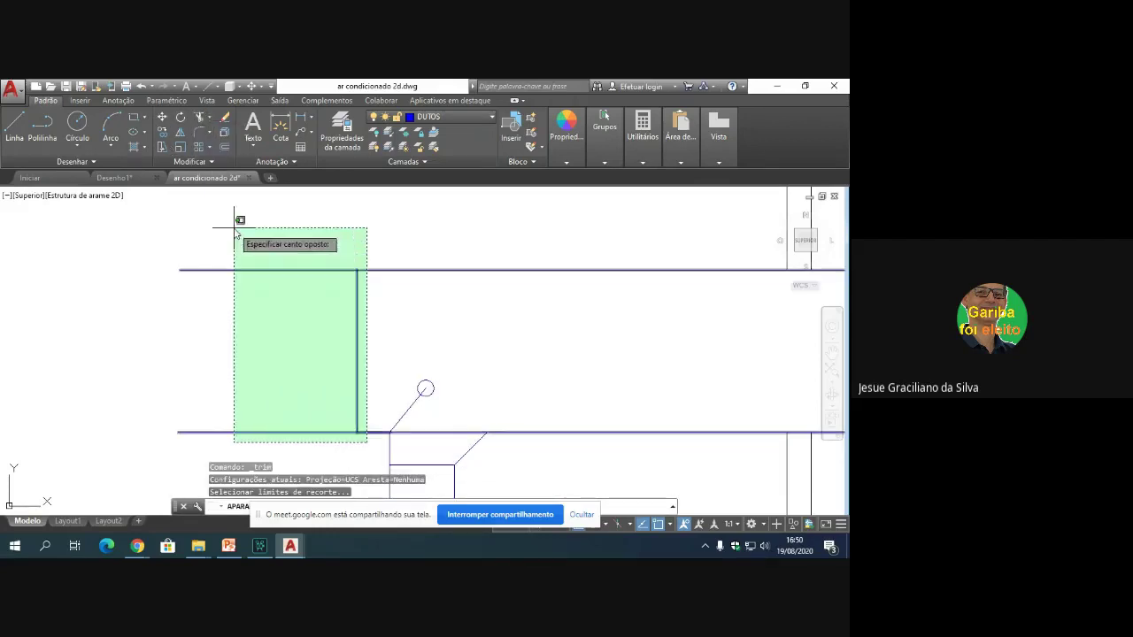
pyautogui.click(234, 229)
pyautogui.click(314, 270)
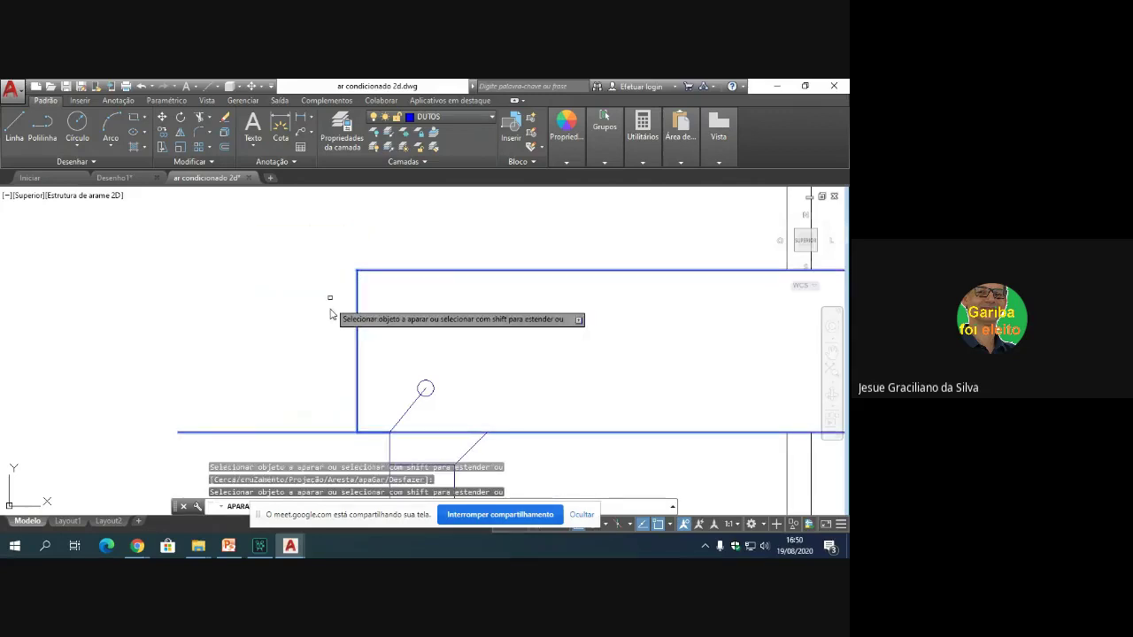
pyautogui.click(333, 433)
pyautogui.scroll(-4, 329, 292)
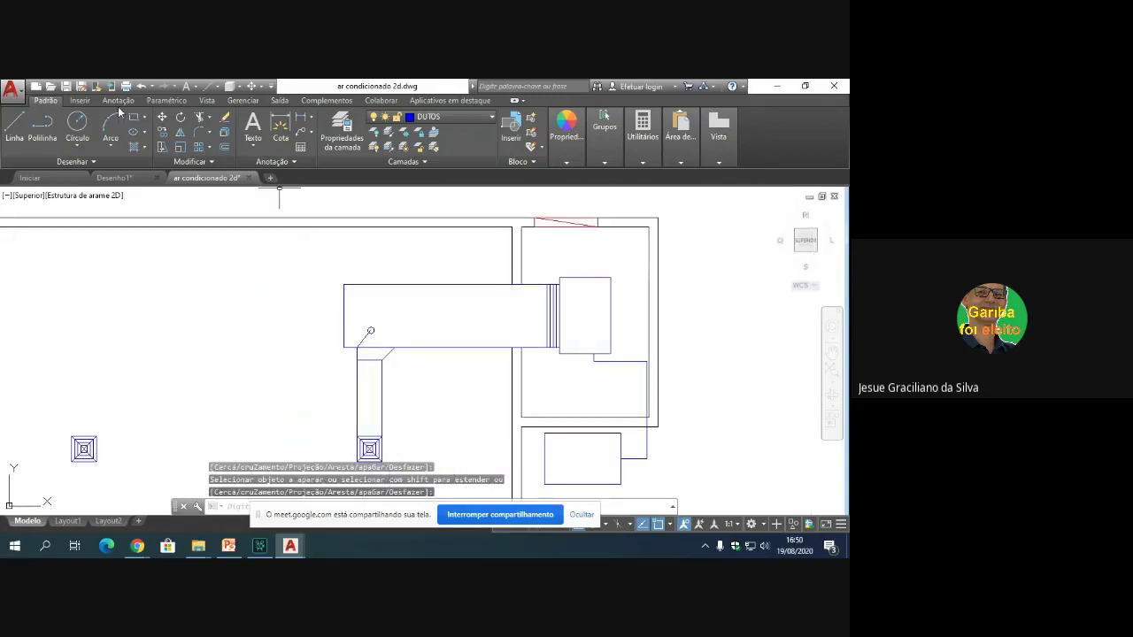
# Step: Offset the main duct's left end line 80 to the left
pyautogui.click(223, 147)
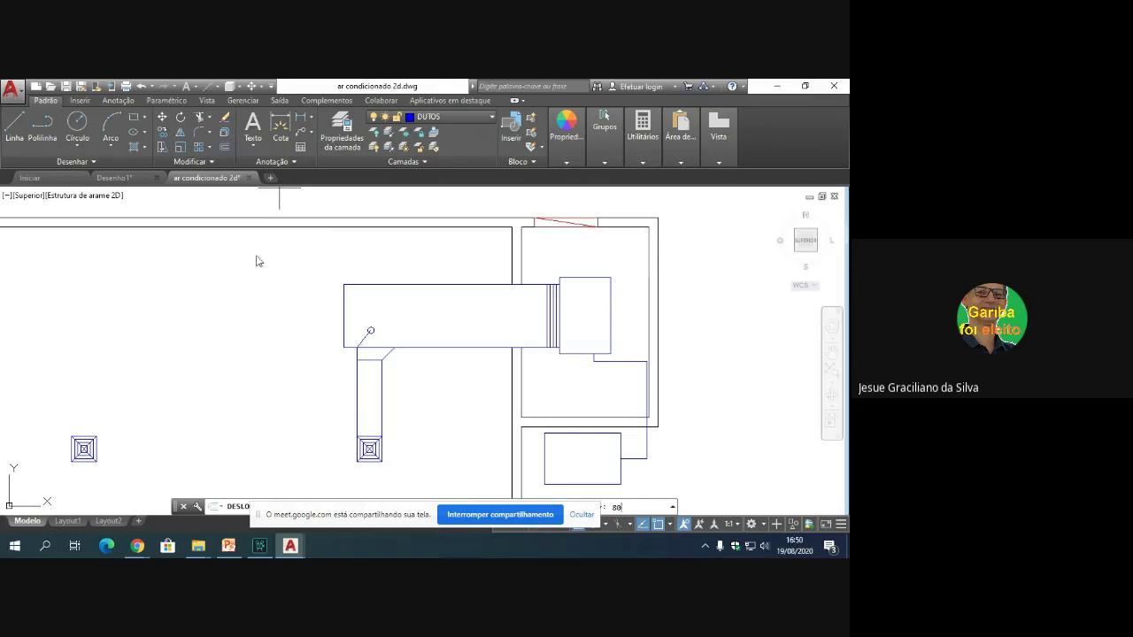
pyautogui.click(344, 319)
pyautogui.click(321, 321)
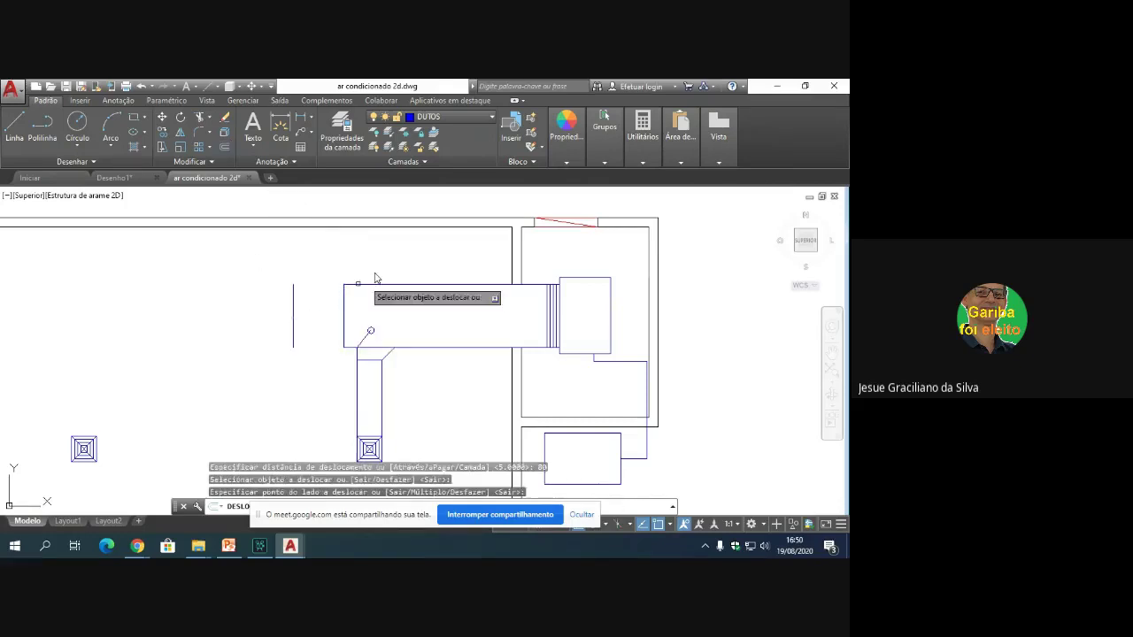
pyautogui.press('Return')
# Step: Draw a short horizontal construction line leftward from the middle of the offset vertical line
pyautogui.click(15, 124)
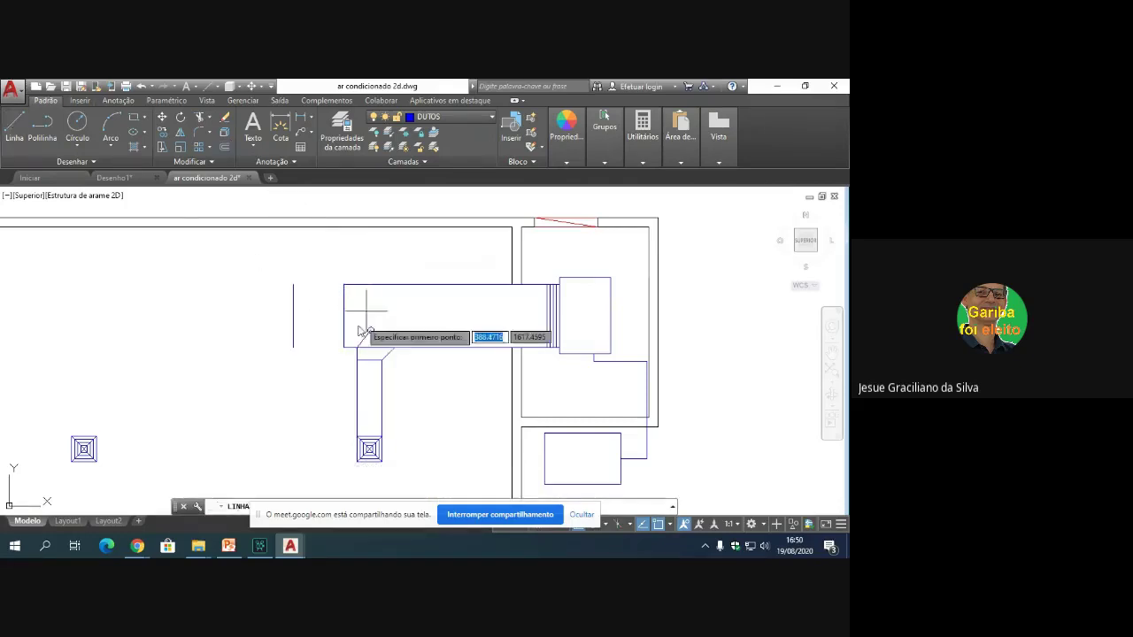
pyautogui.click(291, 323)
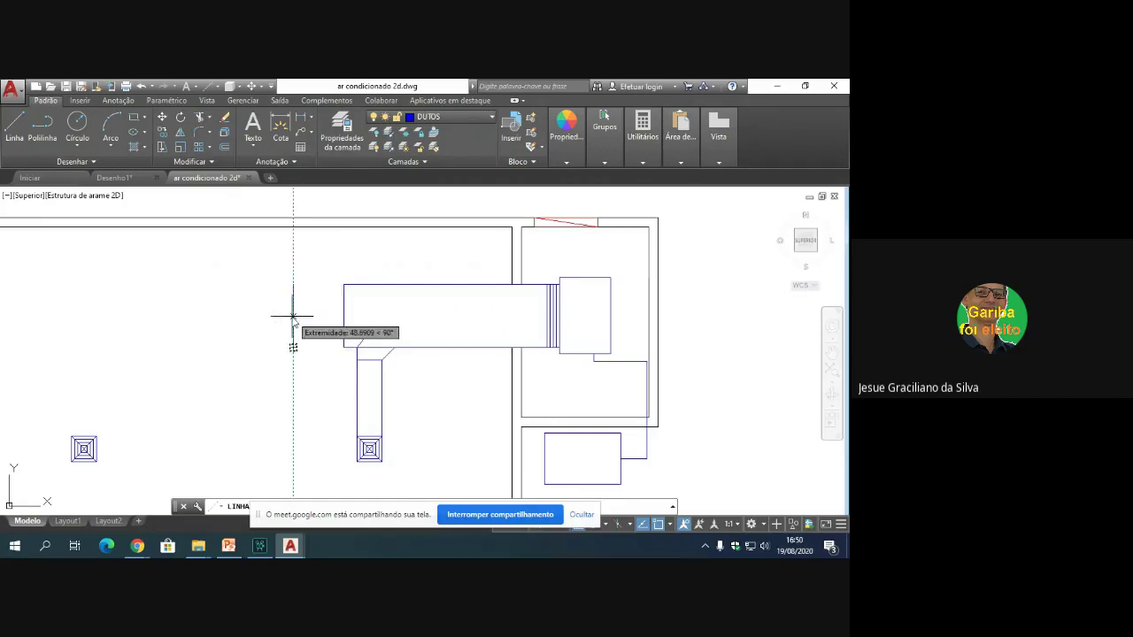
pyautogui.click(248, 315)
pyautogui.press('Return')
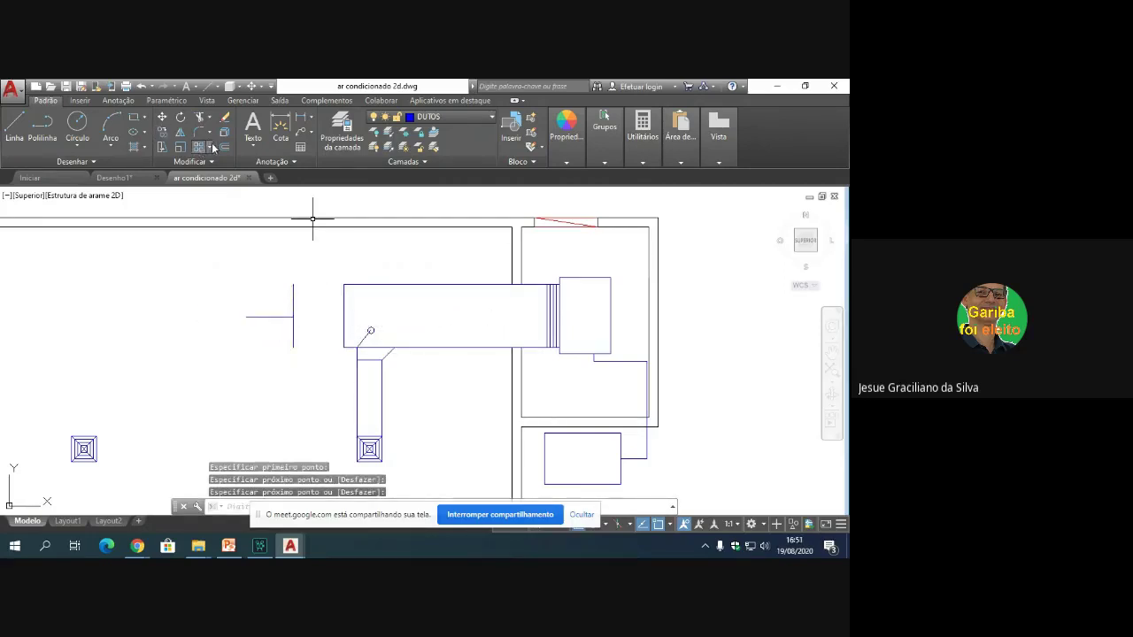
# Step: Offset the short horizontal line 40 upward and 40 downward to mark the narrower duct's walls
pyautogui.write('DESLO')
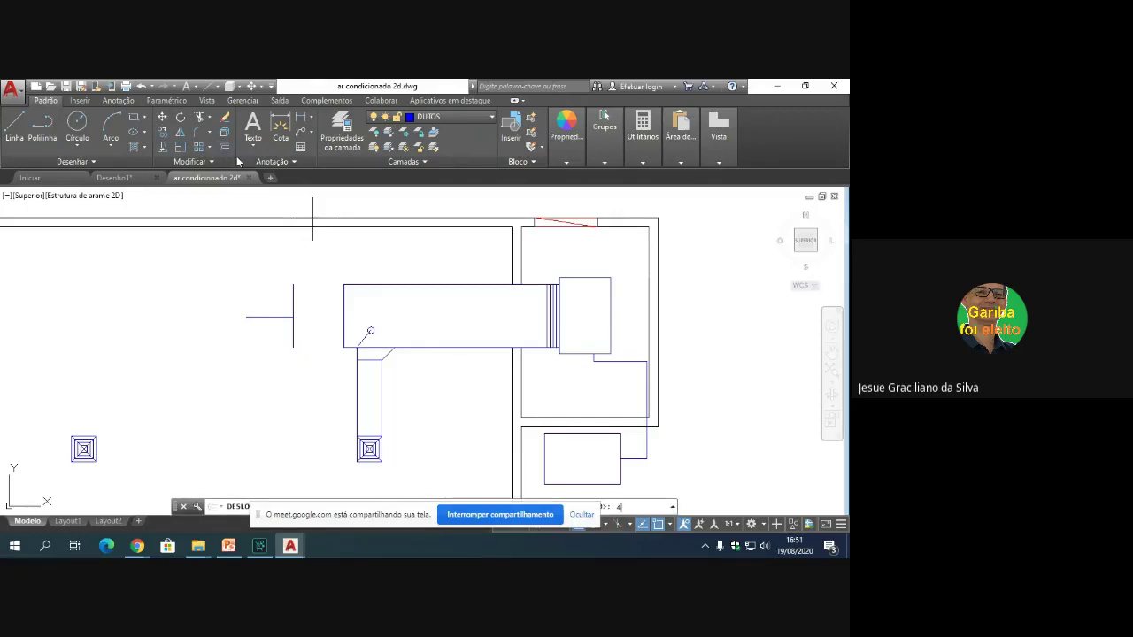
pyautogui.write('40')
pyautogui.press('Return')
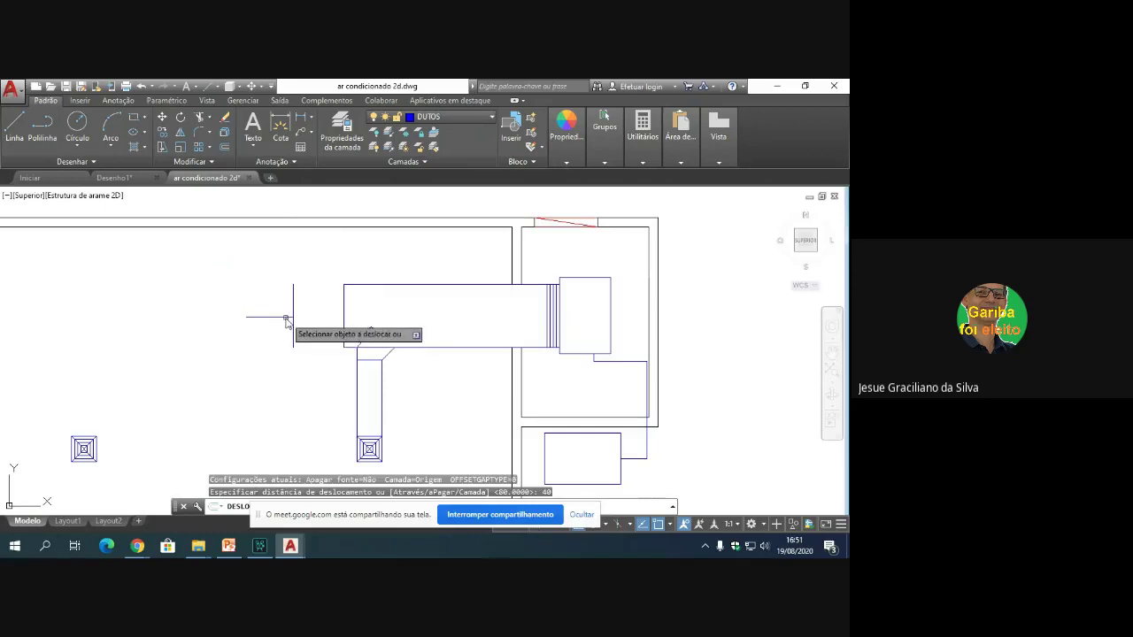
pyautogui.click(281, 315)
pyautogui.click(284, 320)
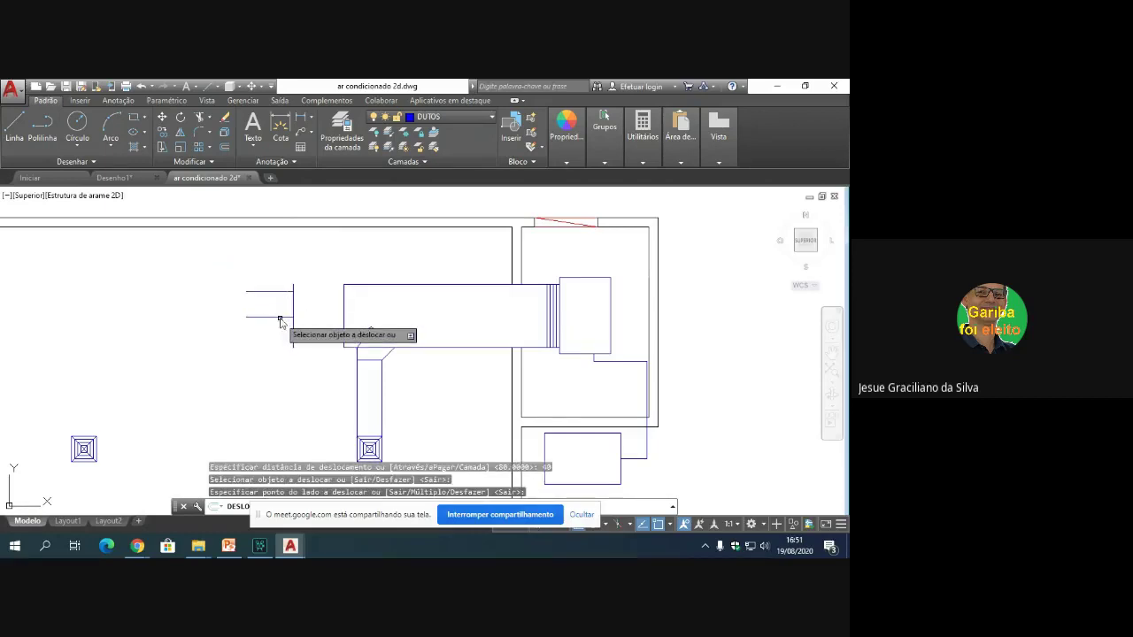
pyautogui.click(281, 318)
pyautogui.click(283, 329)
pyautogui.press('Escape')
# Step: Draw two slanted reducer lines joining the narrower duct's wall ends to the upper and lower corners of the main duct's end
pyautogui.click(14, 126)
pyautogui.click(293, 291)
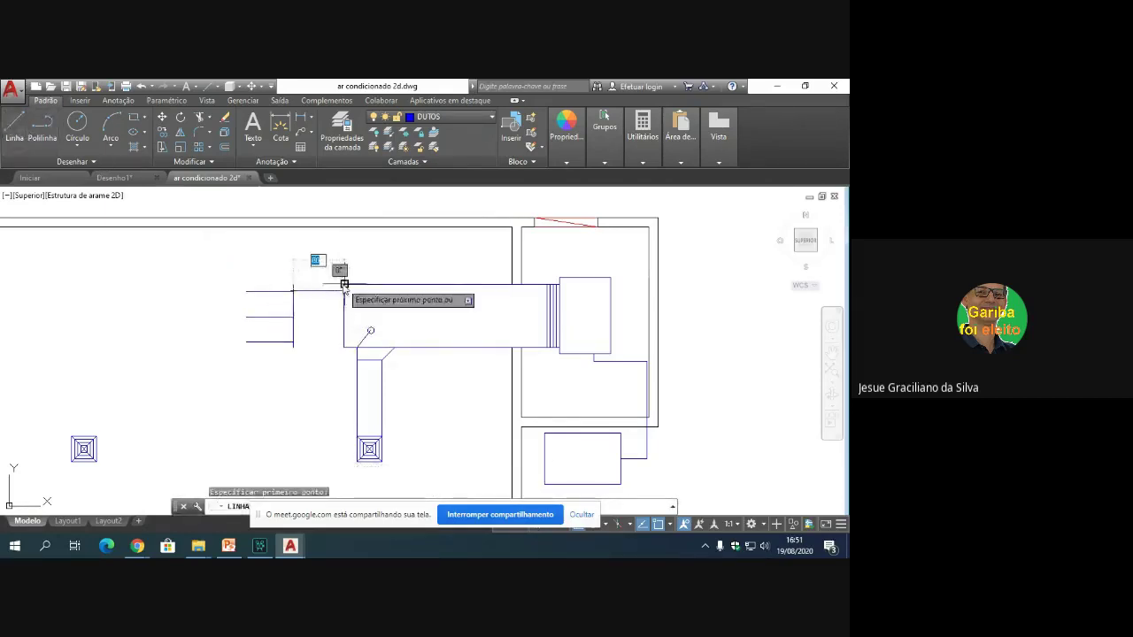
pyautogui.click(344, 284)
pyautogui.press('Escape')
pyautogui.press('Return')
pyautogui.click(293, 342)
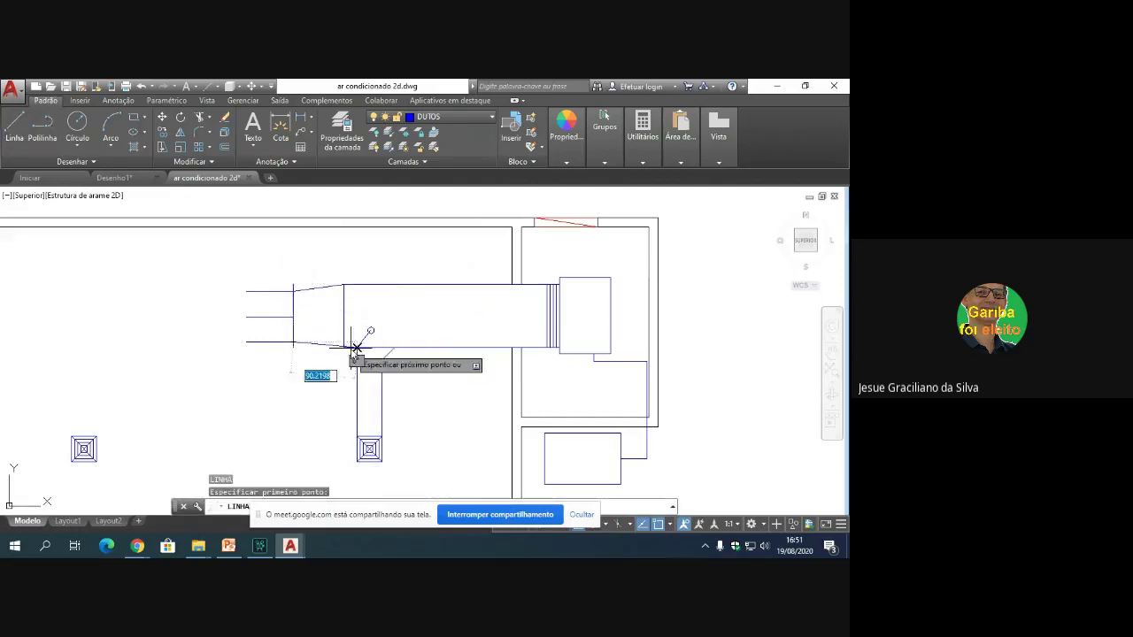
pyautogui.click(343, 347)
pyautogui.press('Return')
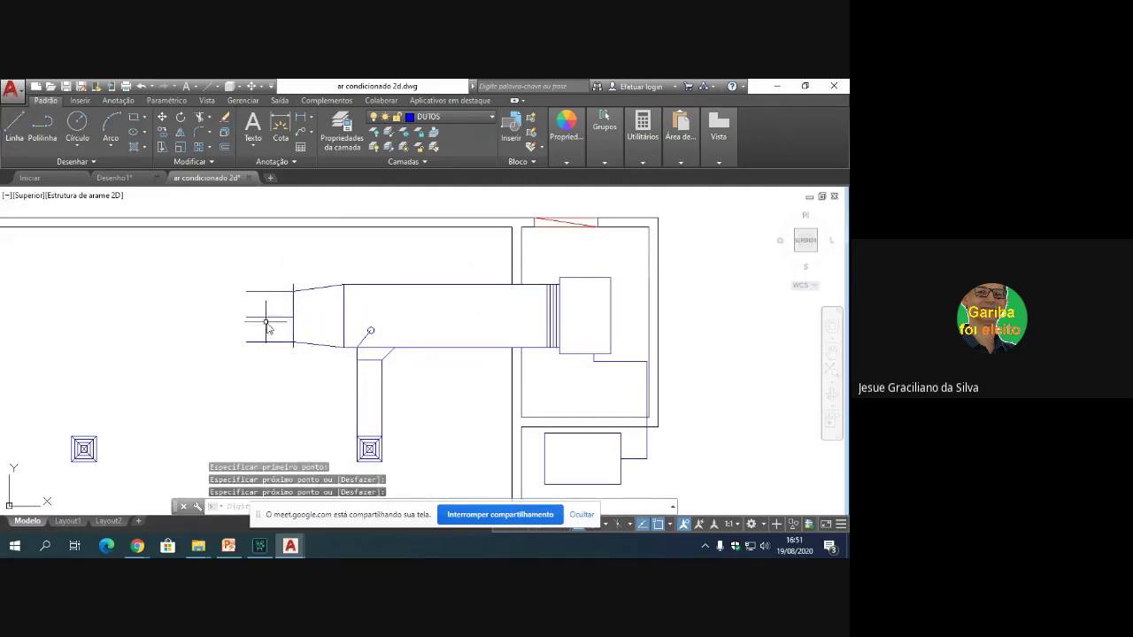
# Step: Delete the horizontal construction line in the middle of the narrower duct
pyautogui.scroll(-3, 268, 329)
pyautogui.click(273, 325)
pyautogui.press('Delete')
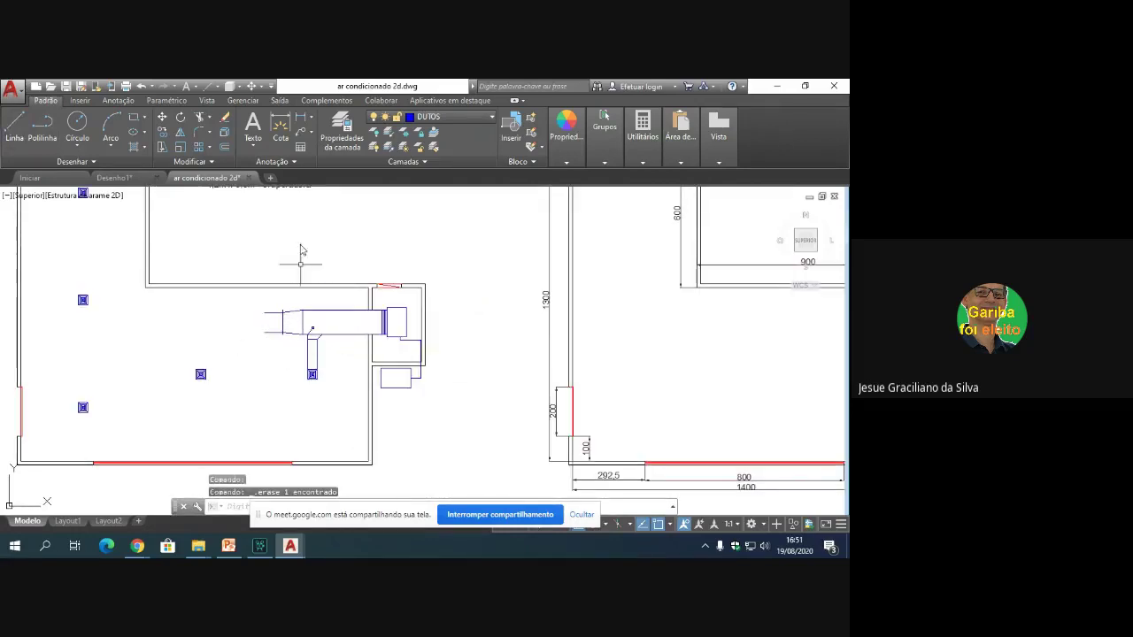
# Step: Draw the narrower duct's upper and lower wall lines leftward from the reducer, taking the lower one to the leftmost outlet column
pyautogui.click(14, 124)
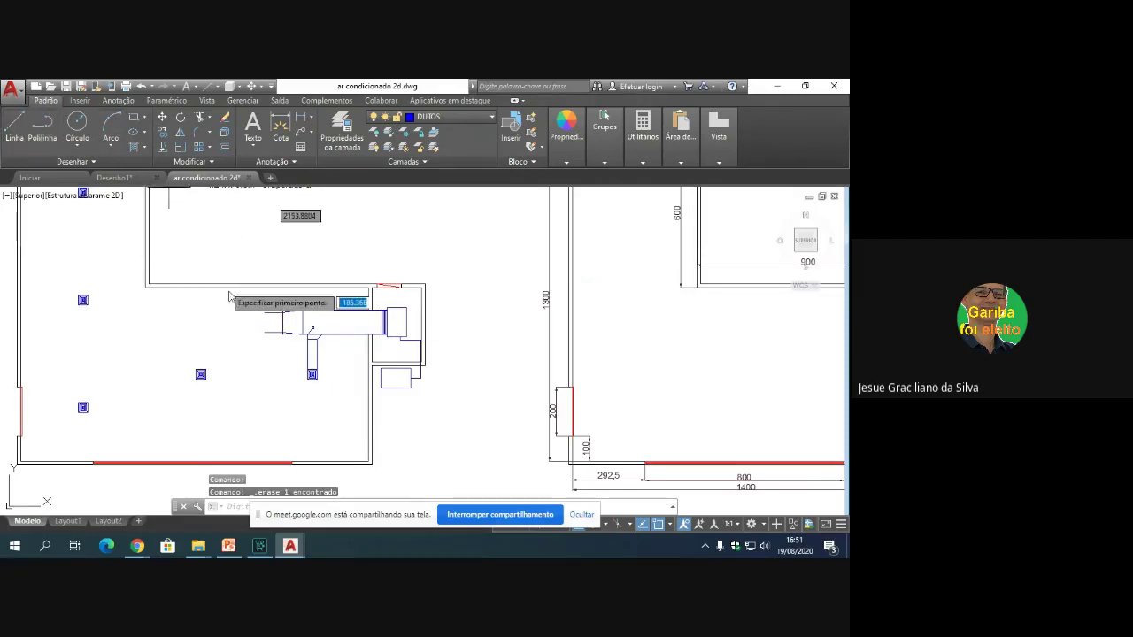
pyautogui.click(282, 314)
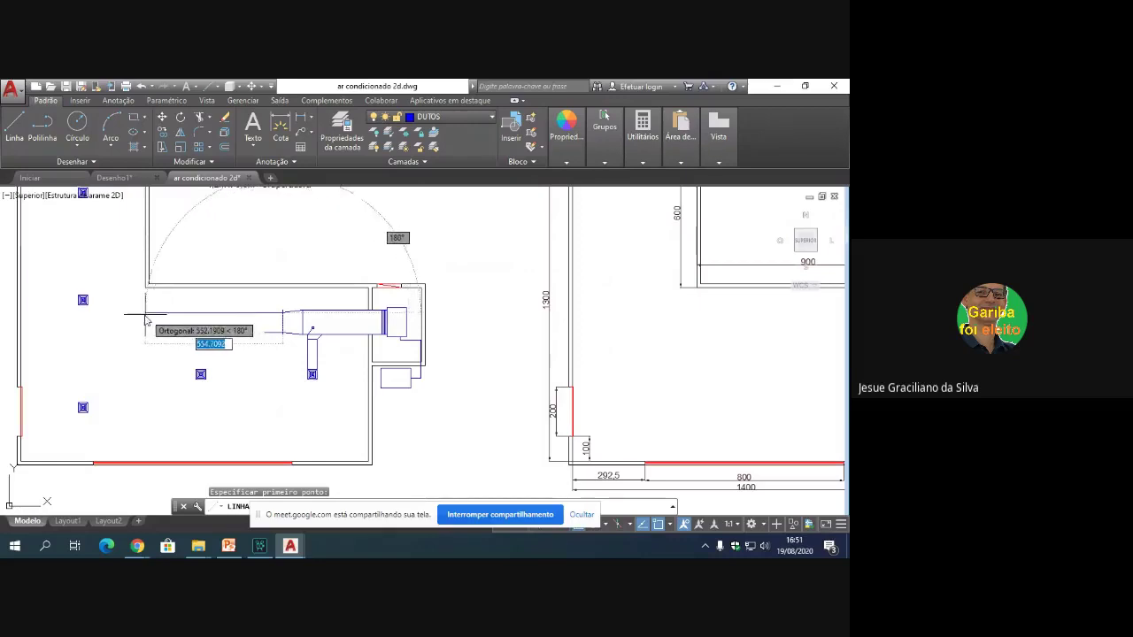
pyautogui.click(131, 313)
pyautogui.press('Return')
pyautogui.press('Return')
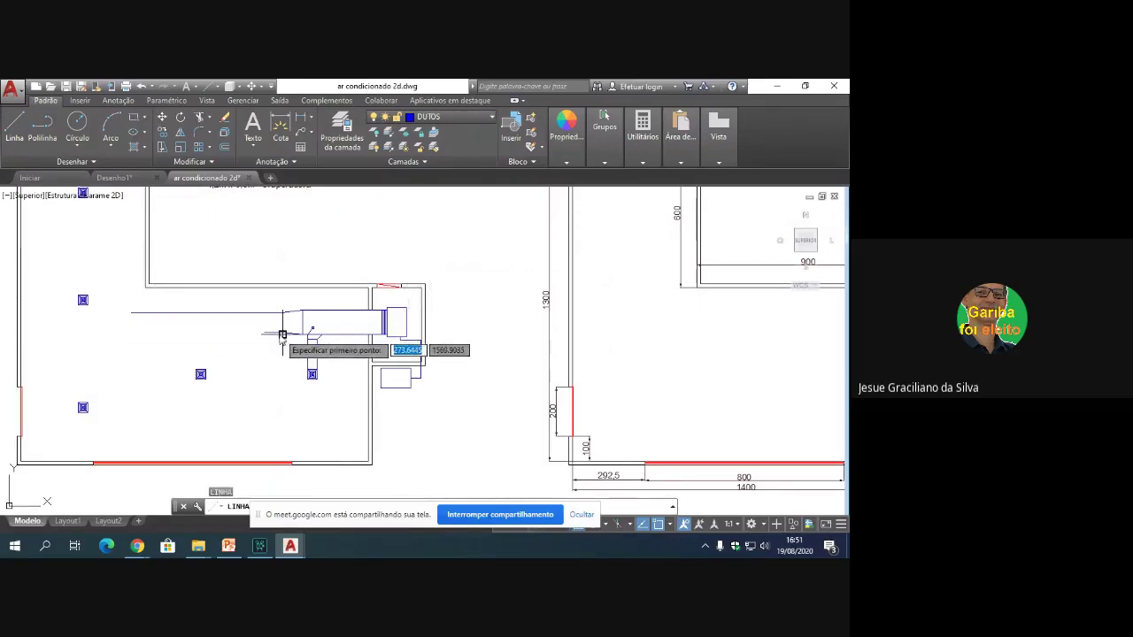
pyautogui.click(282, 332)
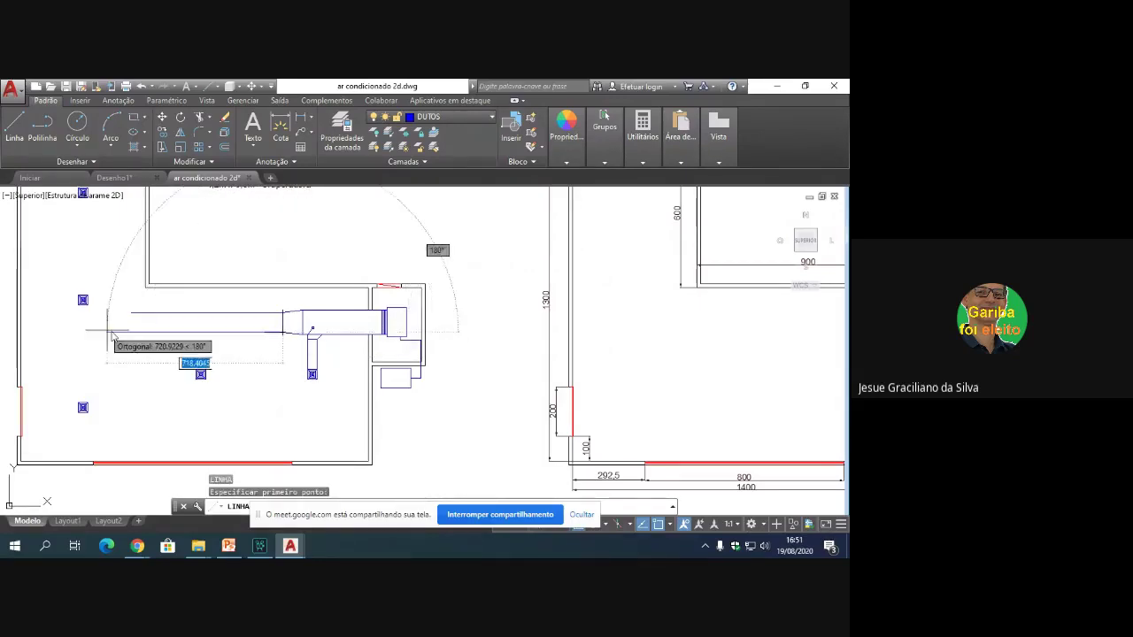
pyautogui.click(81, 335)
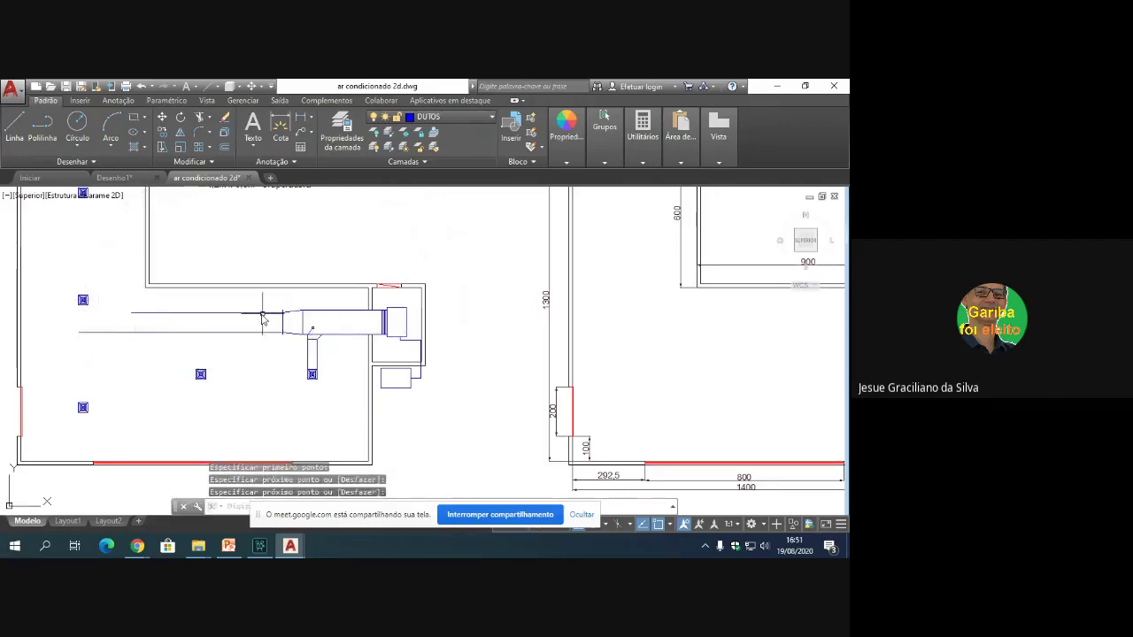
# Step: Extend the narrower duct's upper wall with another horizontal line to the leftmost outlet column, level with the lower wall's end
pyautogui.click(14, 126)
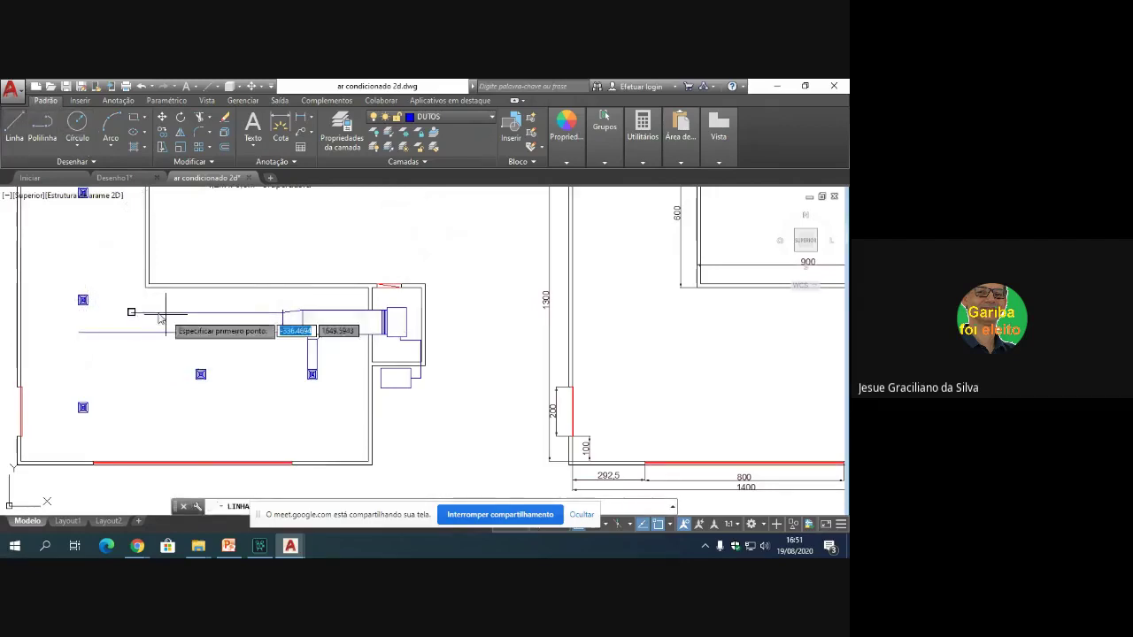
pyautogui.click(138, 311)
pyautogui.click(78, 317)
pyautogui.press('Return')
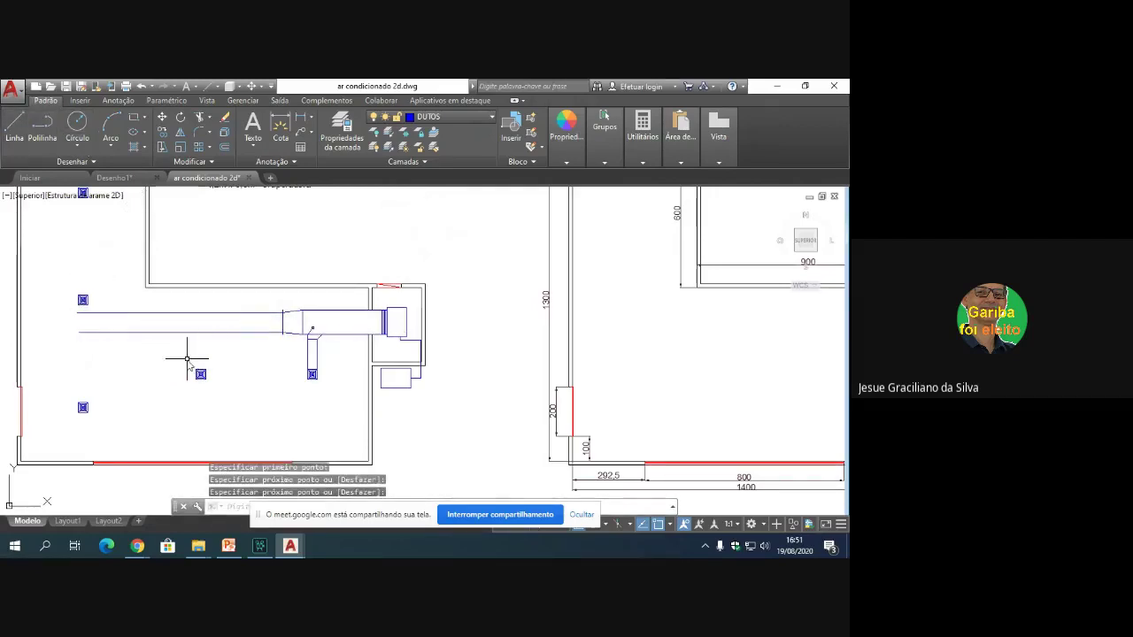
# Step: Delete the small circle at the end of the branch's slanted damper line
pyautogui.scroll(4, 196, 372)
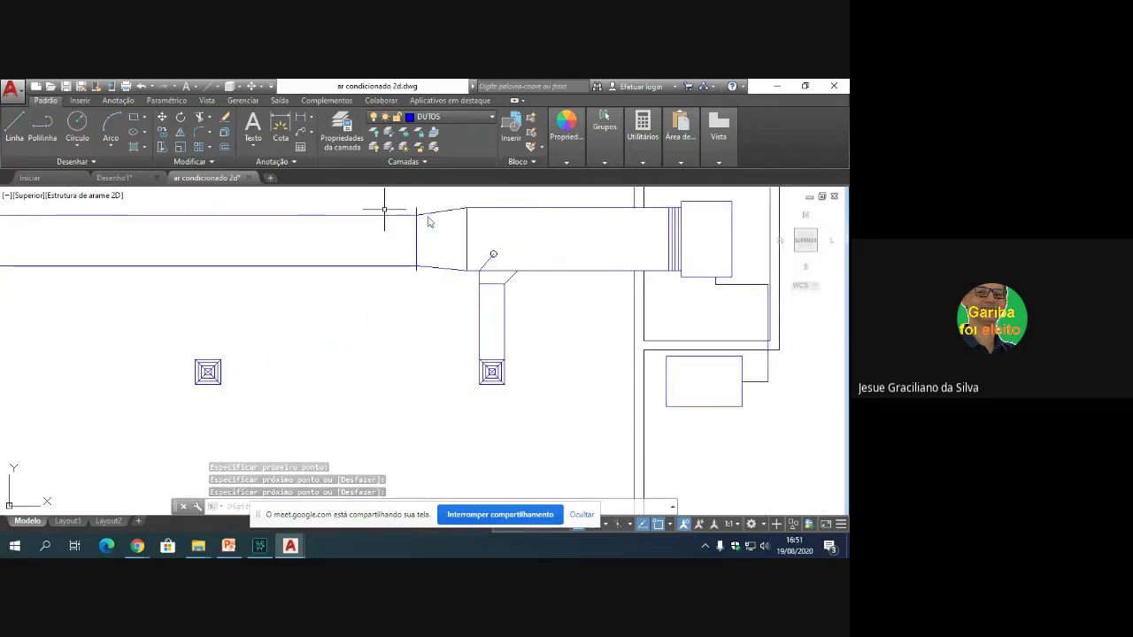
pyautogui.click(162, 132)
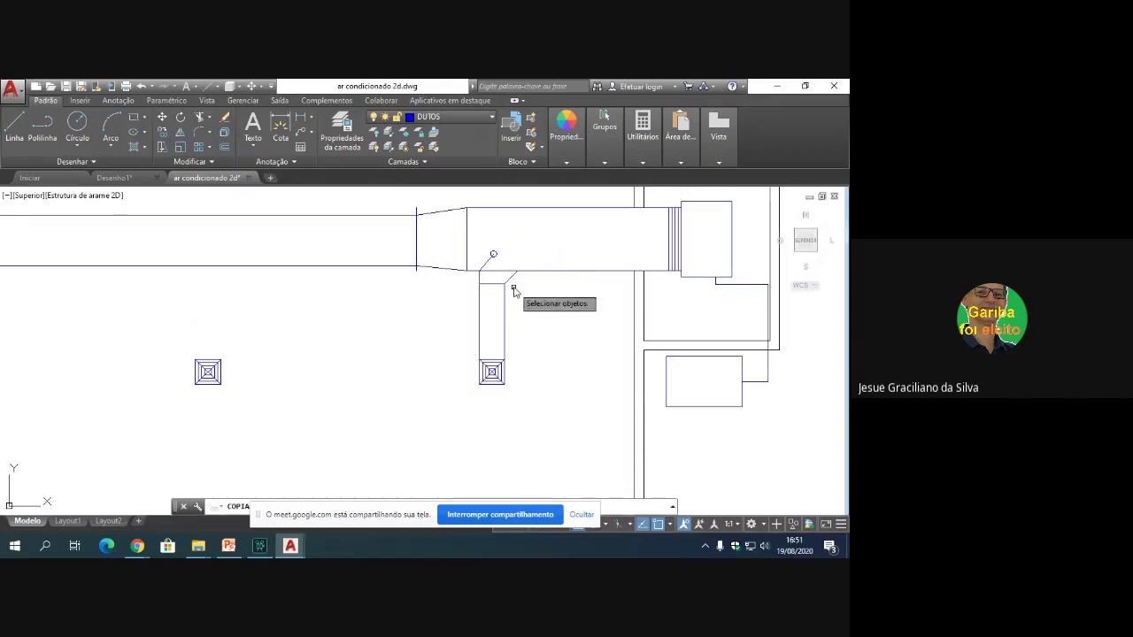
pyautogui.press('Escape')
pyautogui.click(493, 254)
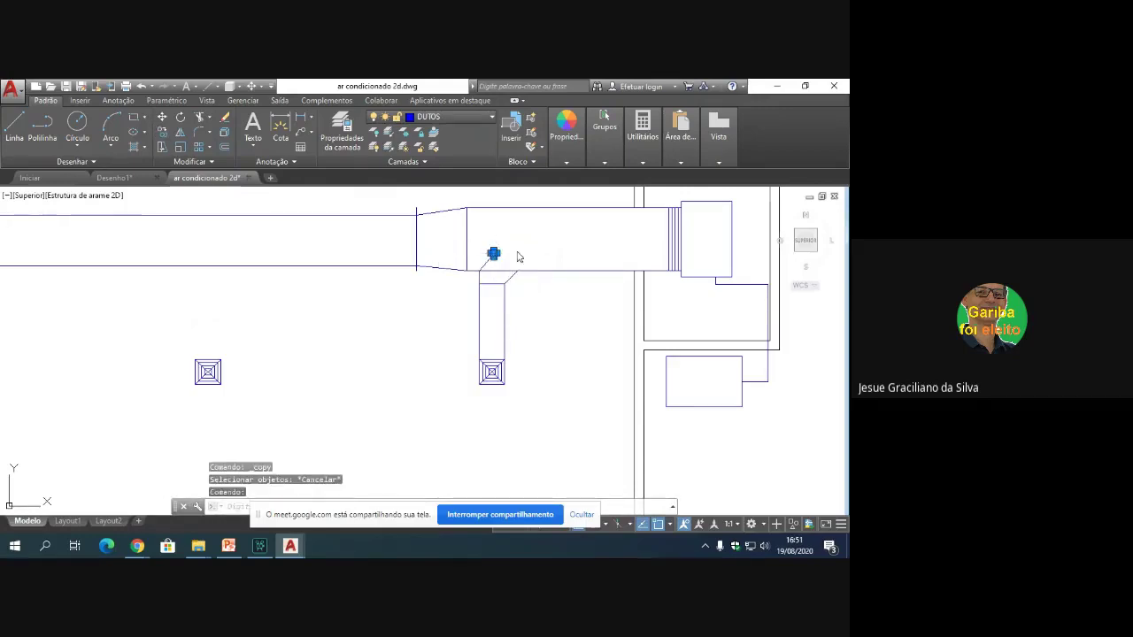
pyautogui.press('Delete')
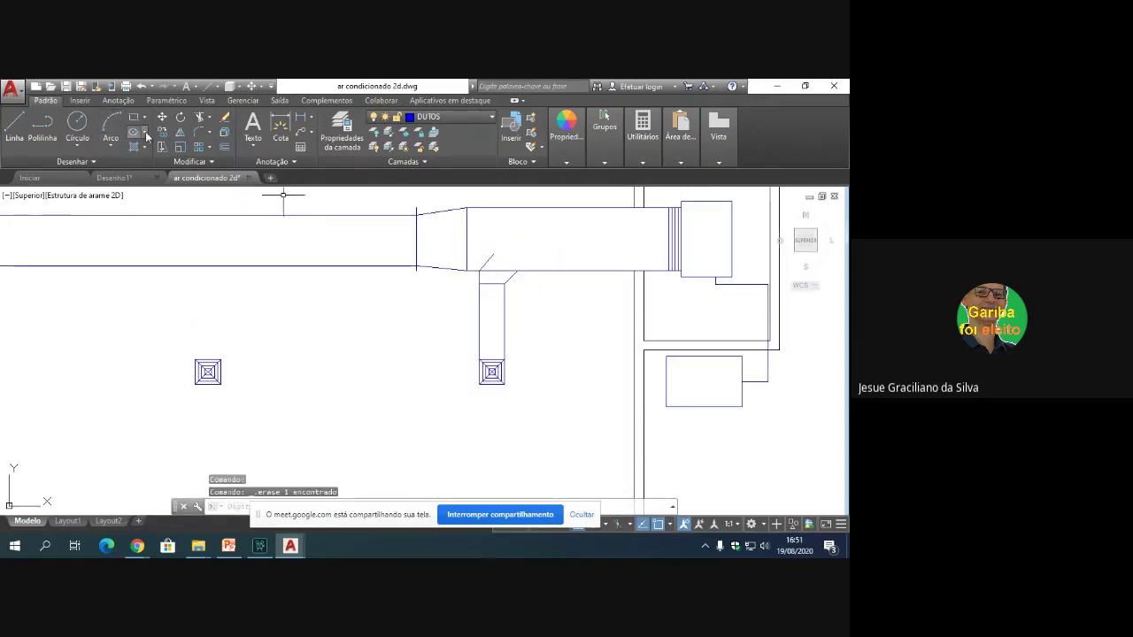
# Step: Start copying the branch duct, selecting its lines together with the slanted damper line
pyautogui.press('Return')
pyautogui.click(518, 292)
pyautogui.click(478, 270)
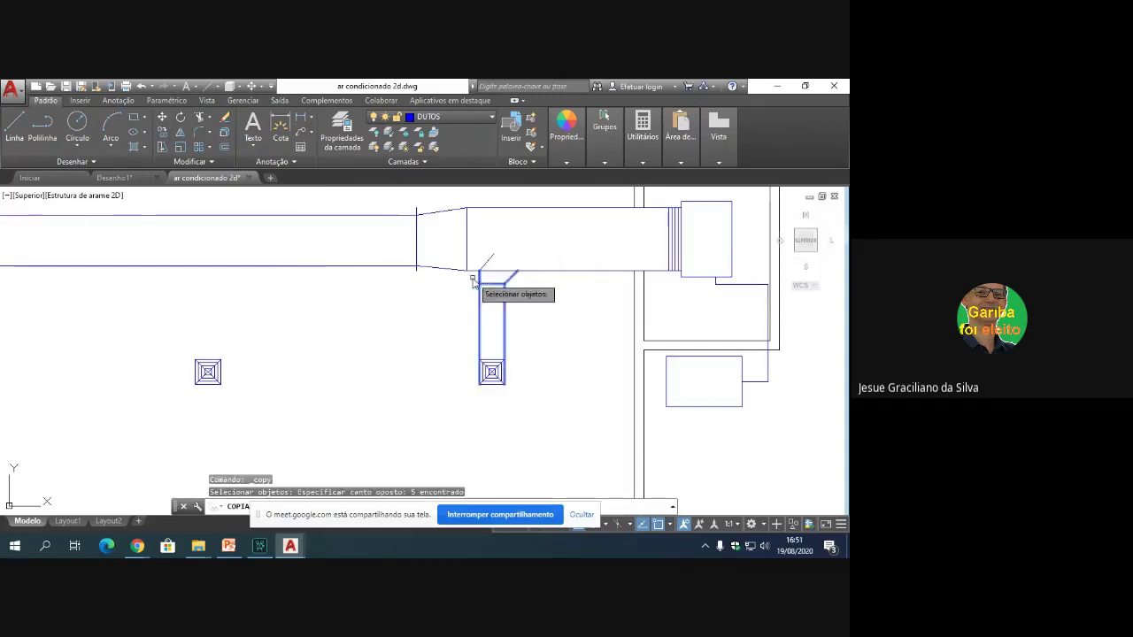
pyautogui.click(485, 265)
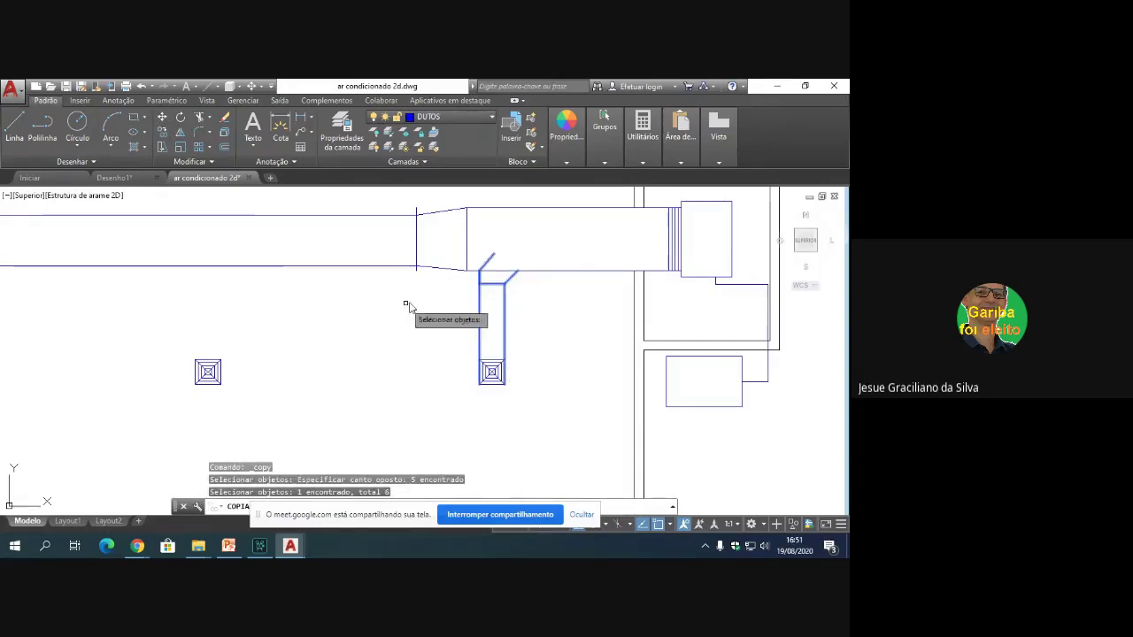
# Step: Draw two vertical lines from the left diffuser's lower corners up past the main duct's lower edge
pyautogui.press('Escape')
pyautogui.click(12, 133)
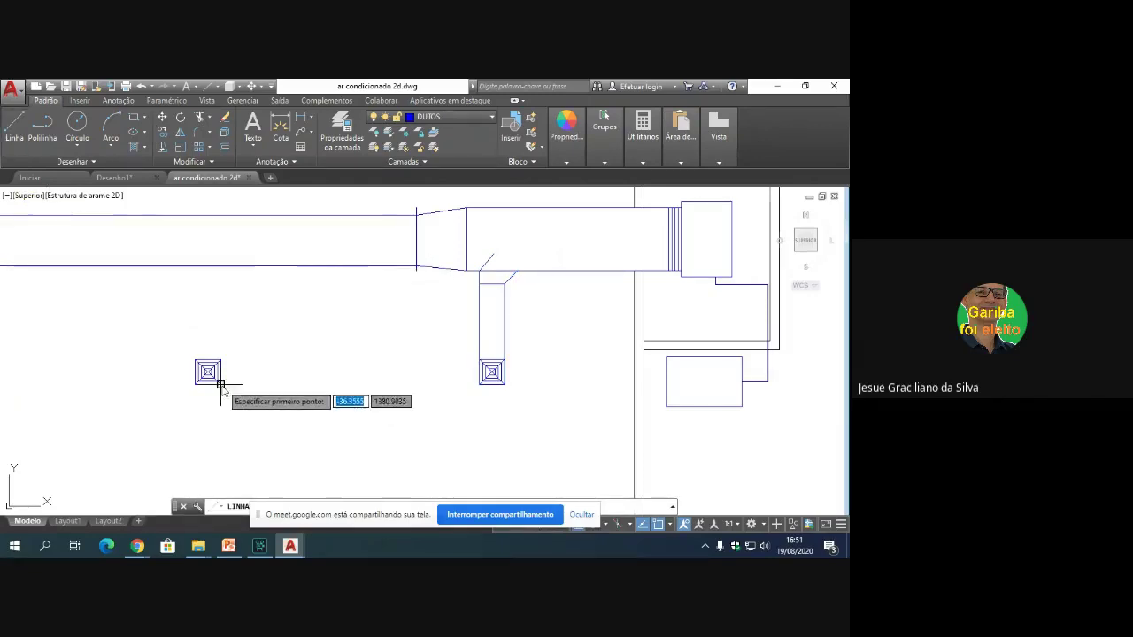
pyautogui.click(232, 252)
pyautogui.press('Return')
pyautogui.press('Return')
pyautogui.click(196, 383)
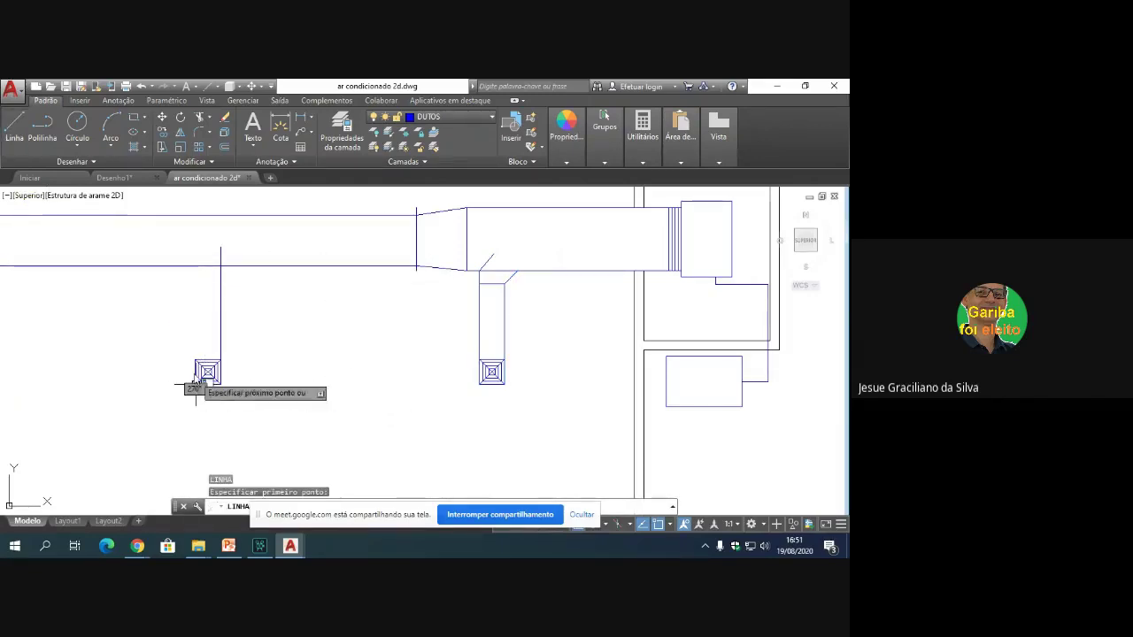
pyautogui.click(168, 255)
pyautogui.press('Return')
pyautogui.press('Return')
pyautogui.click(167, 249)
pyautogui.press('Return')
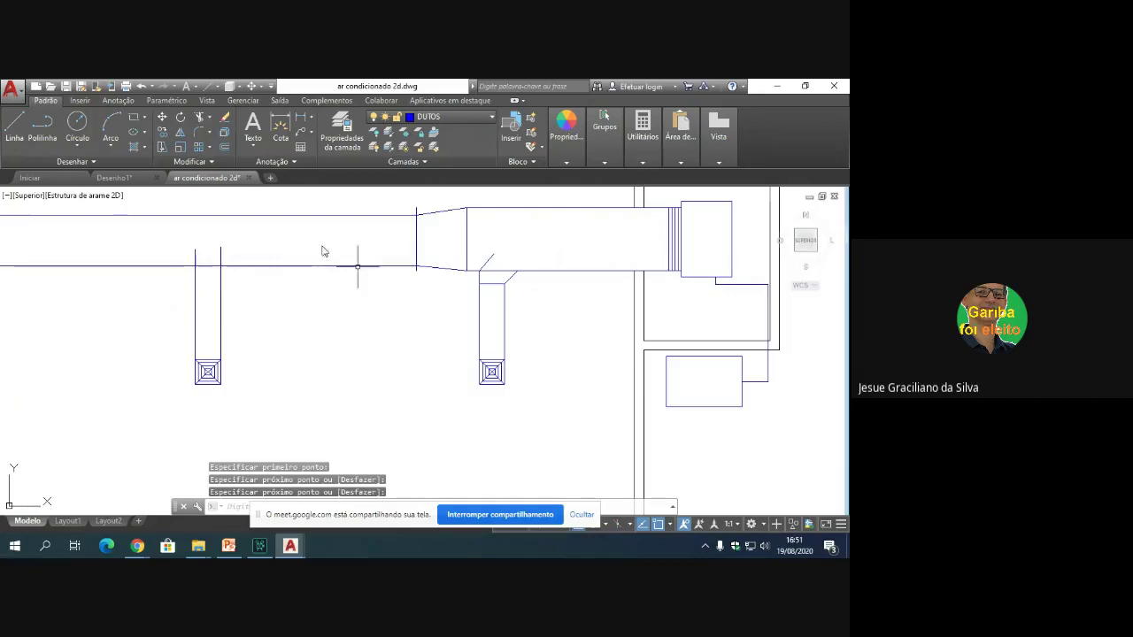
# Step: Copy the right branch's collar lines, including the slanted side, to the left branch's junction with the main duct
pyautogui.click(162, 131)
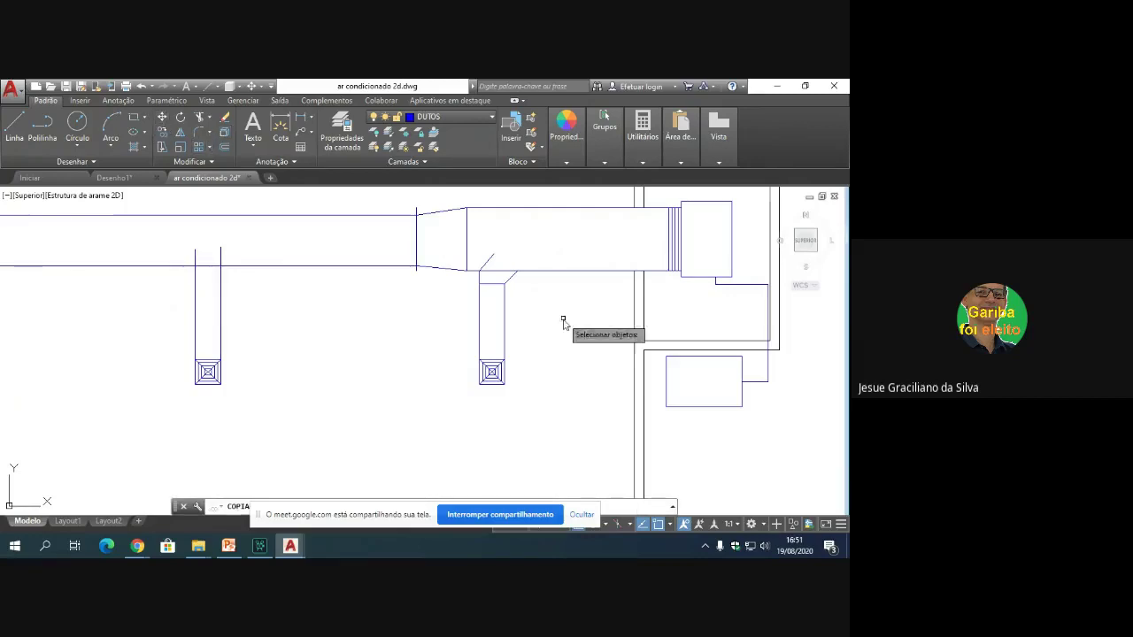
pyautogui.click(515, 283)
pyautogui.click(481, 255)
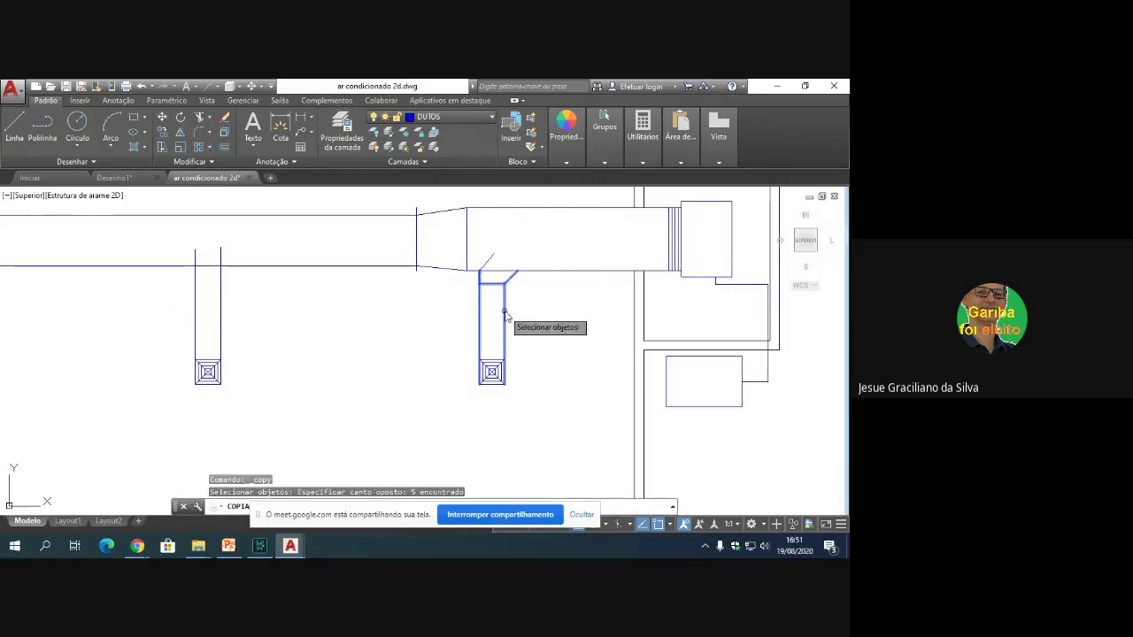
pyautogui.press('Return')
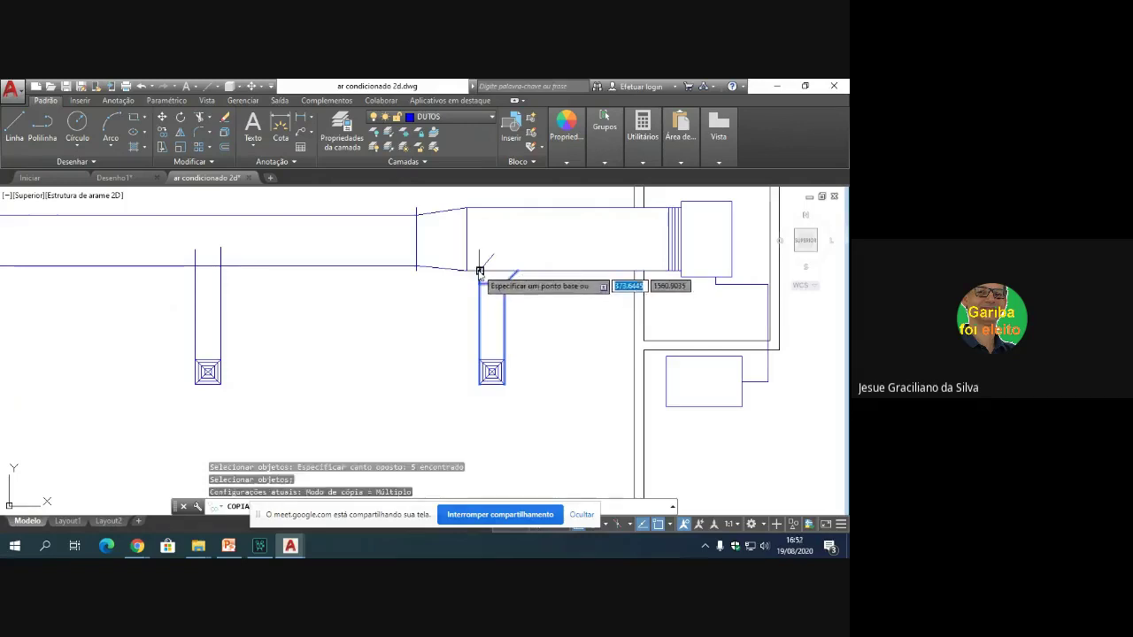
pyautogui.click(480, 272)
pyautogui.press('Return')
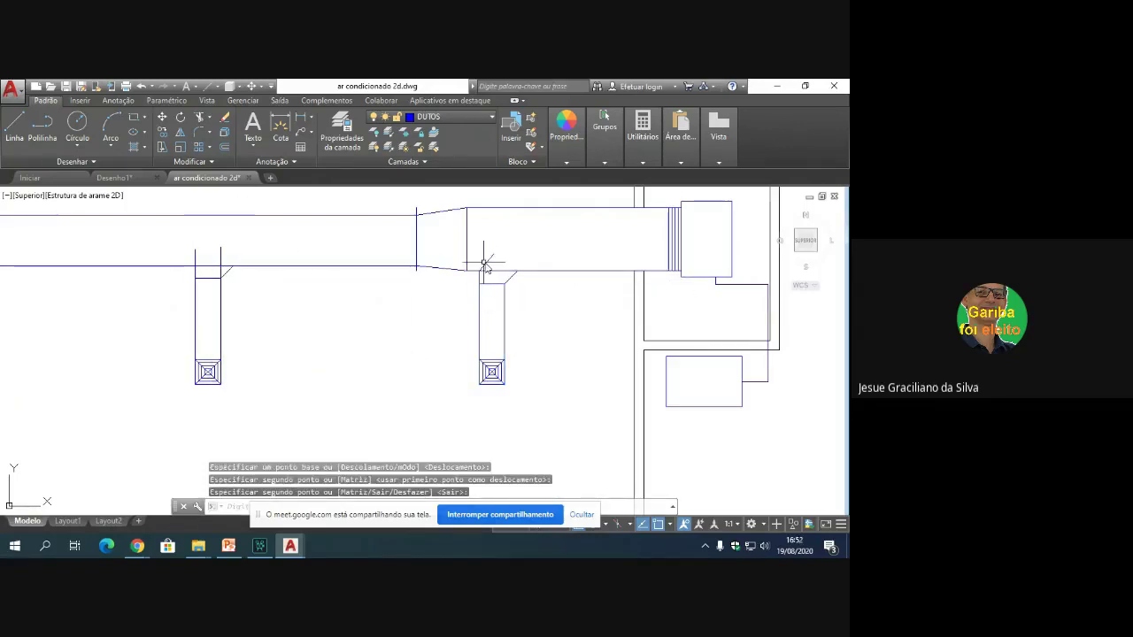
# Step: Copy the diagonal damper line from the right branch to the left branch's upper-left corner on the duct edge
pyautogui.press('Return')
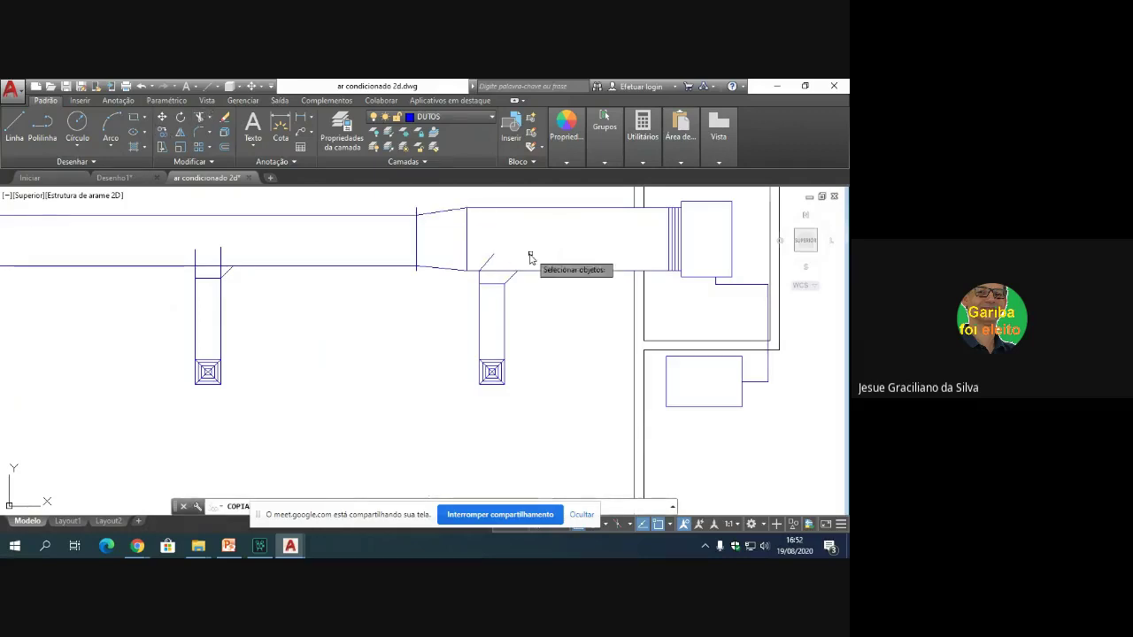
pyautogui.click(489, 258)
pyautogui.press('Return')
pyautogui.click(481, 269)
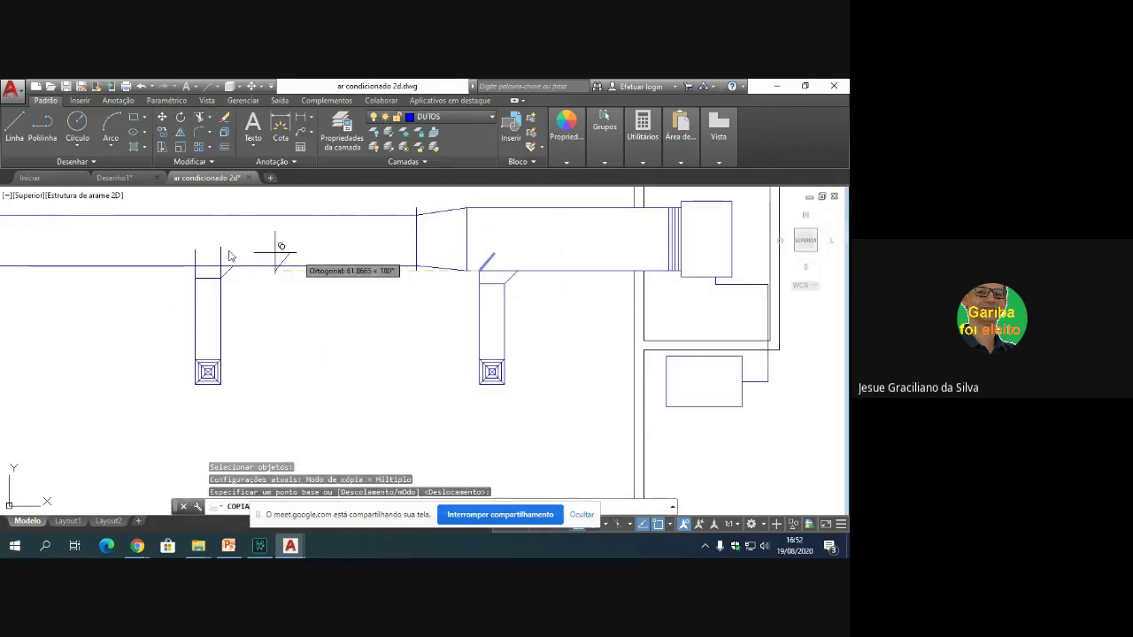
pyautogui.click(196, 265)
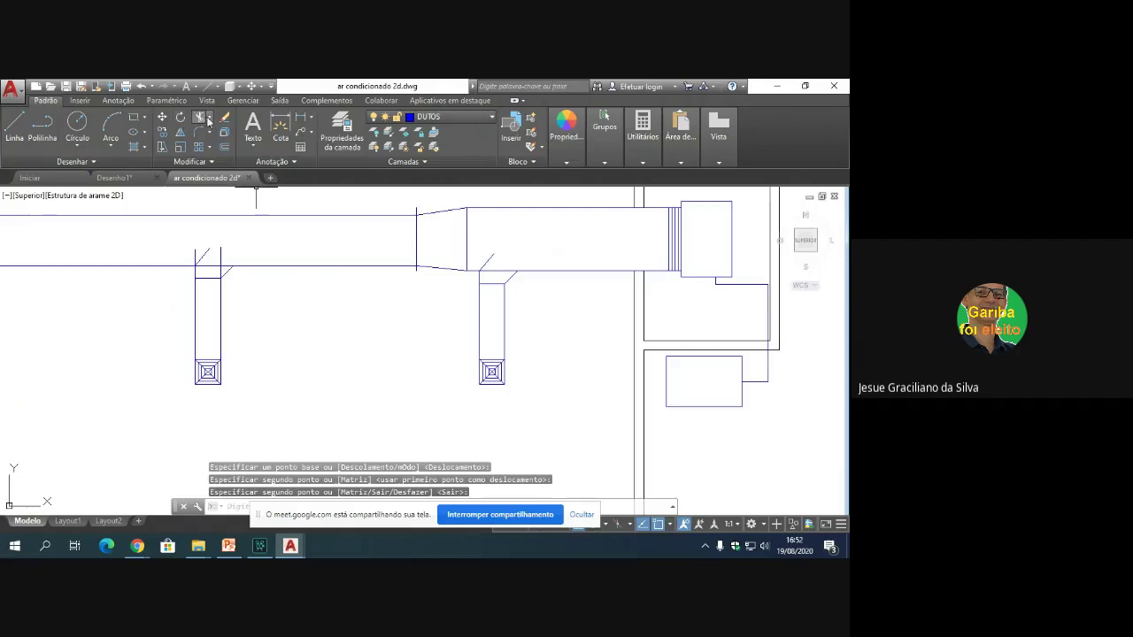
# Step: Trim the left branch's right side line between the collar line and the main duct's lower edge
pyautogui.click(278, 317)
pyautogui.click(176, 235)
pyautogui.press('Return')
pyautogui.click(221, 271)
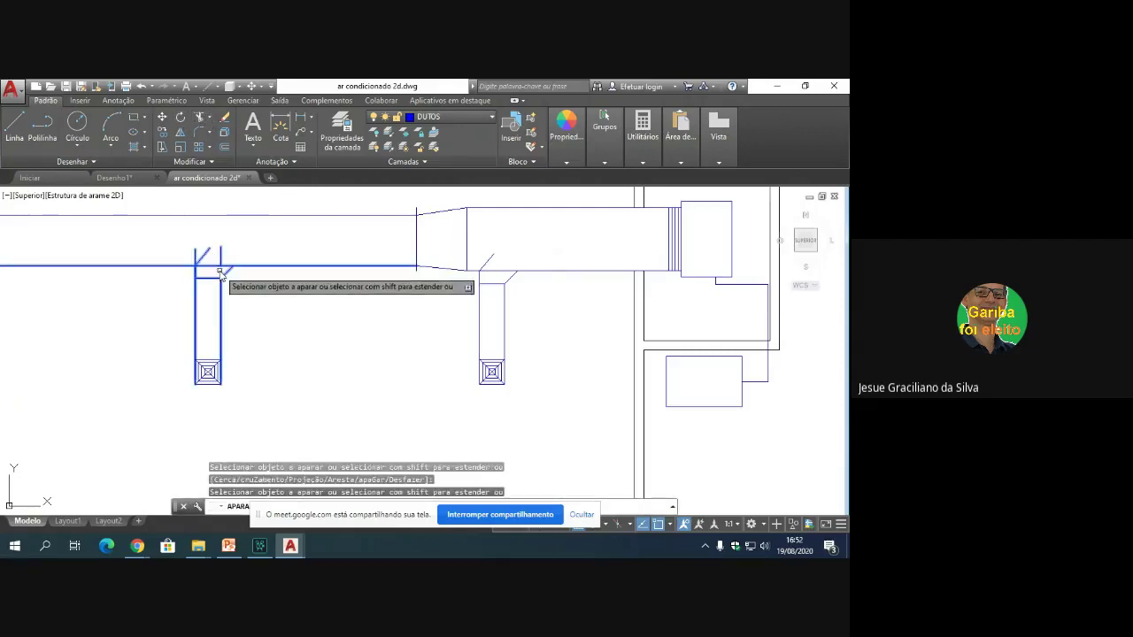
pyautogui.press('Return')
# Step: Trim the left branch's left side line at the duct edge and erase the leftover right piece inside the duct
pyautogui.press('Return')
pyautogui.click(236, 293)
pyautogui.click(166, 235)
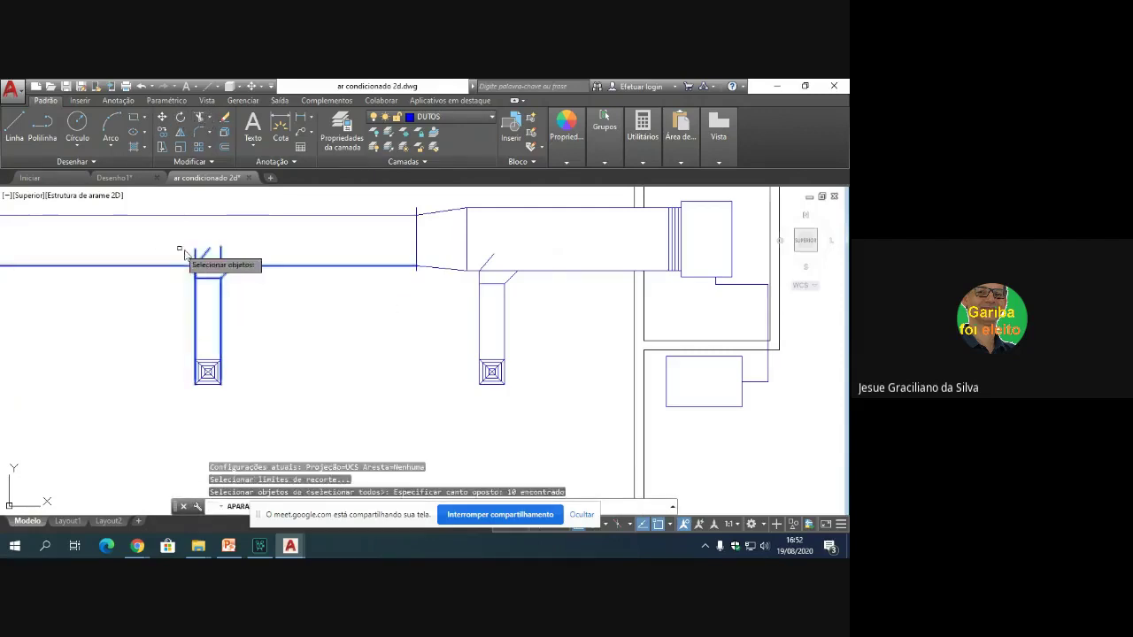
pyautogui.press('Return')
pyautogui.click(196, 257)
pyautogui.press('Return')
pyautogui.click(223, 258)
pyautogui.press('Delete')
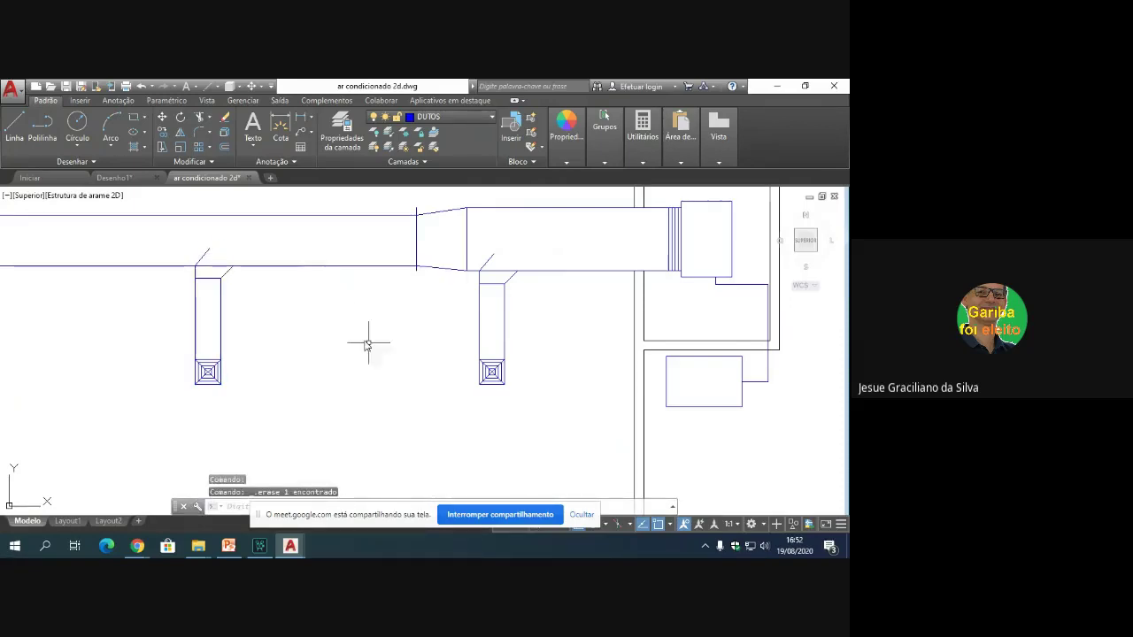
# Step: Draw a line from the left branch's upper-left corner 20 units left along the duct edge and 80 units up across the duct
pyautogui.scroll(-1, 283, 308)
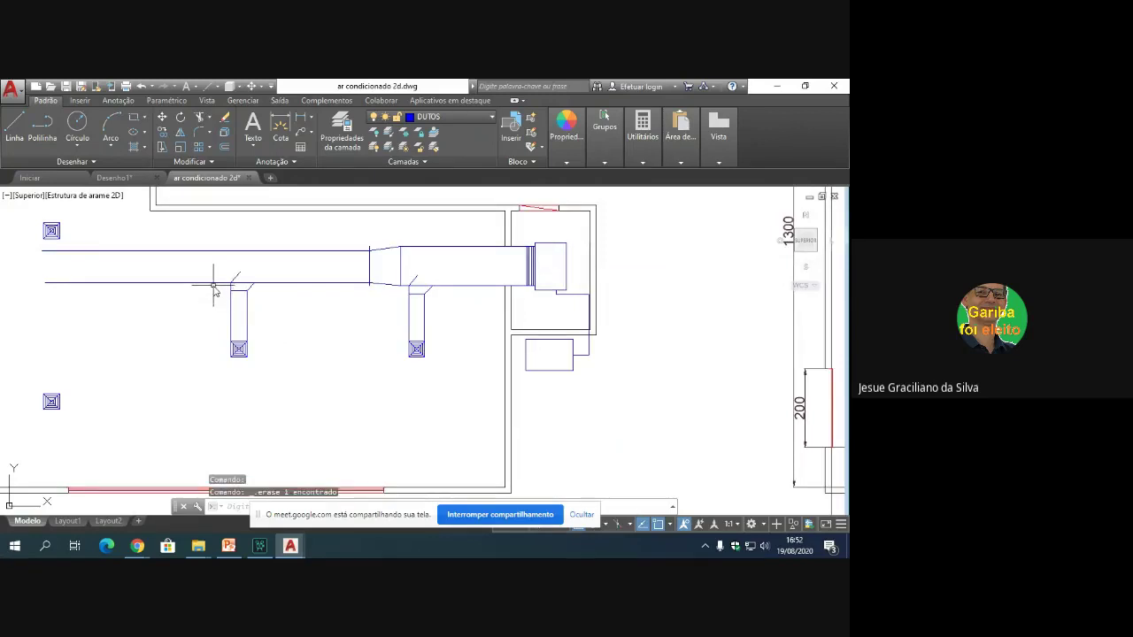
pyautogui.scroll(-2, 214, 281)
pyautogui.scroll(2, 222, 258)
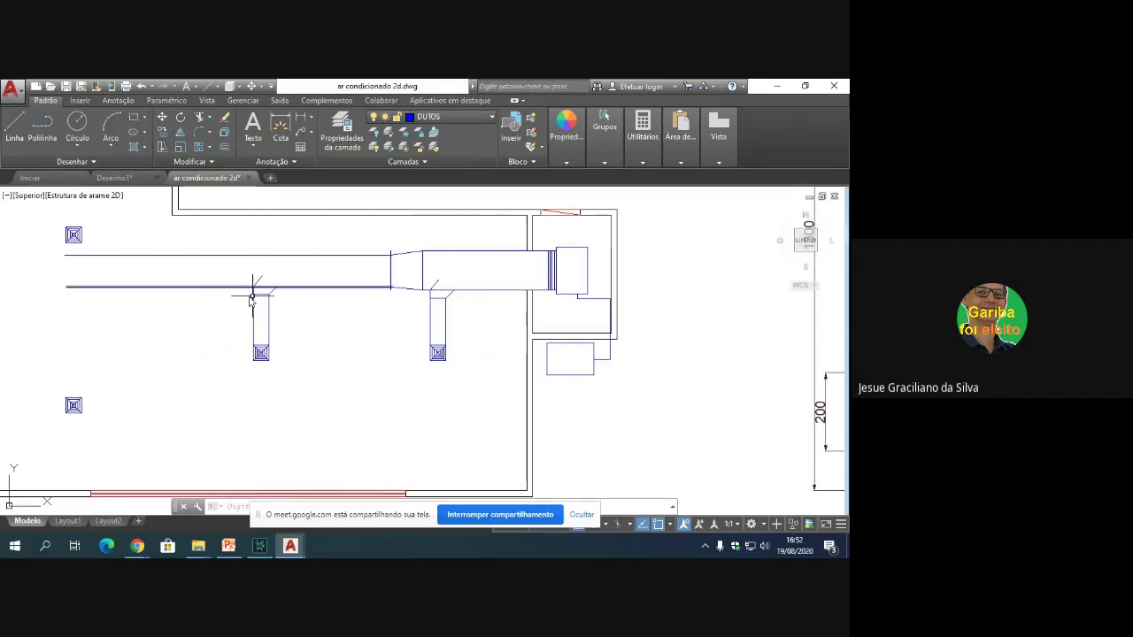
pyautogui.click(14, 128)
pyautogui.scroll(5, 195, 265)
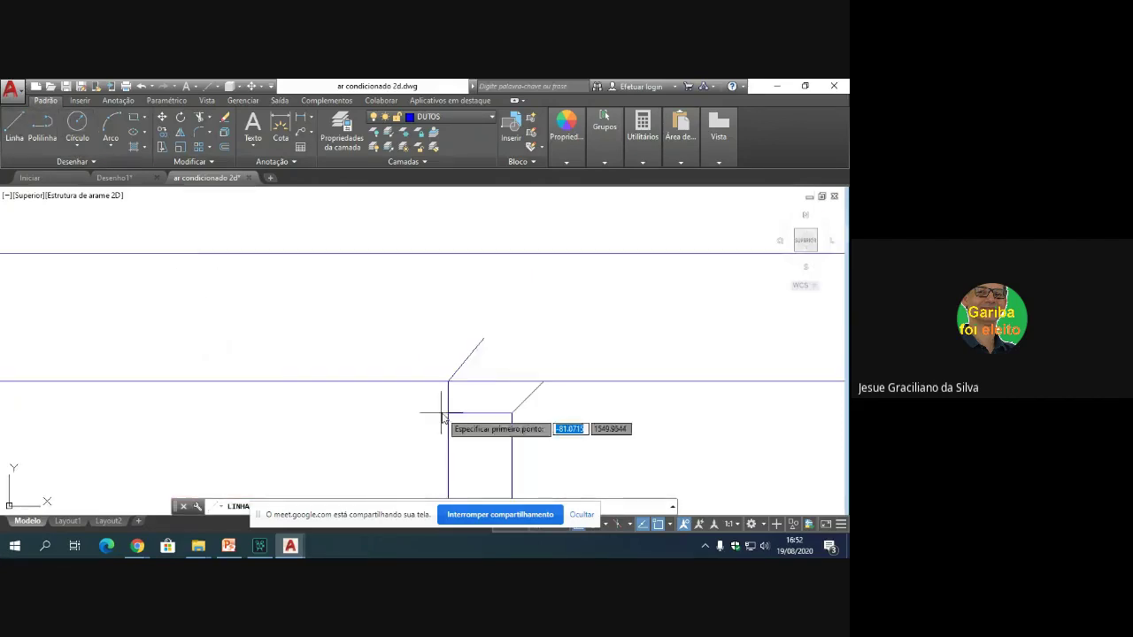
pyautogui.click(447, 382)
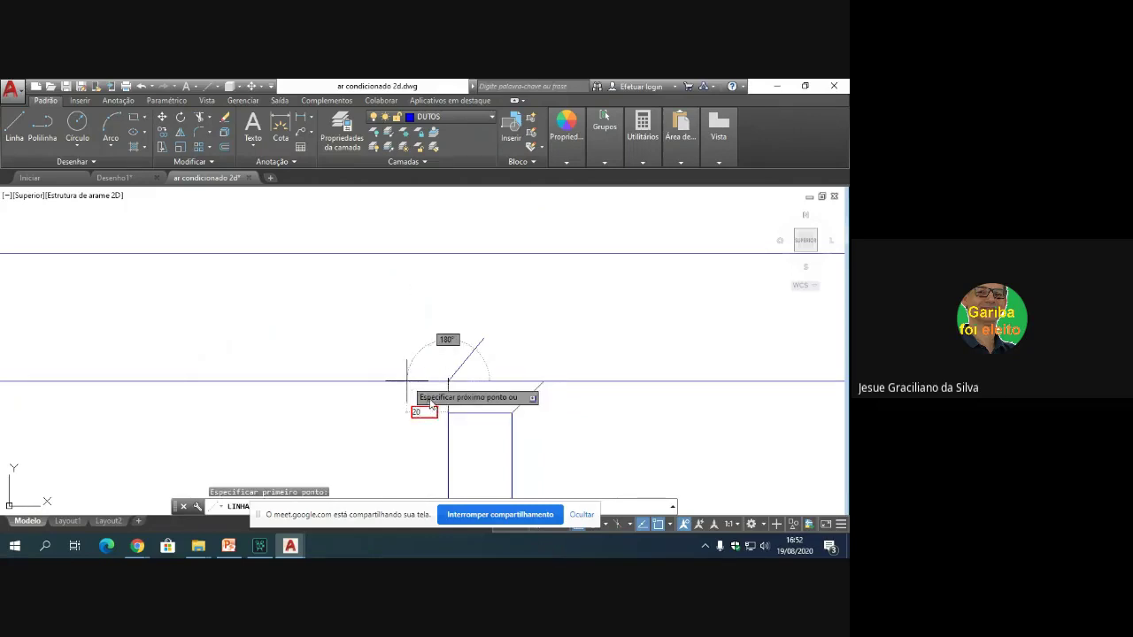
pyautogui.press('Return')
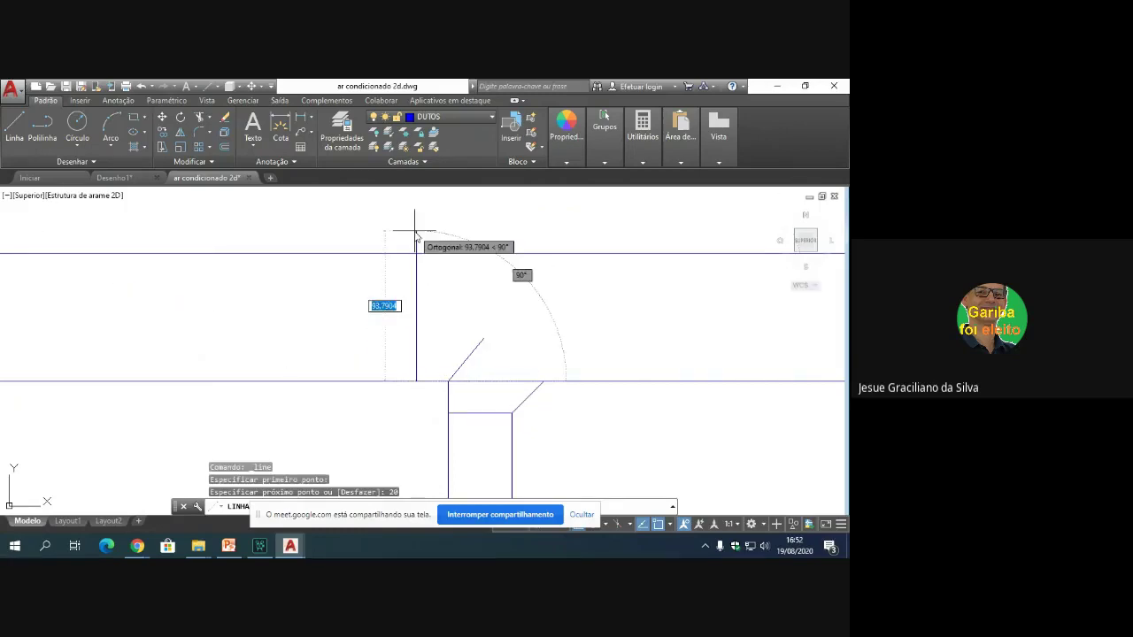
pyautogui.write('80')
pyautogui.press('Return')
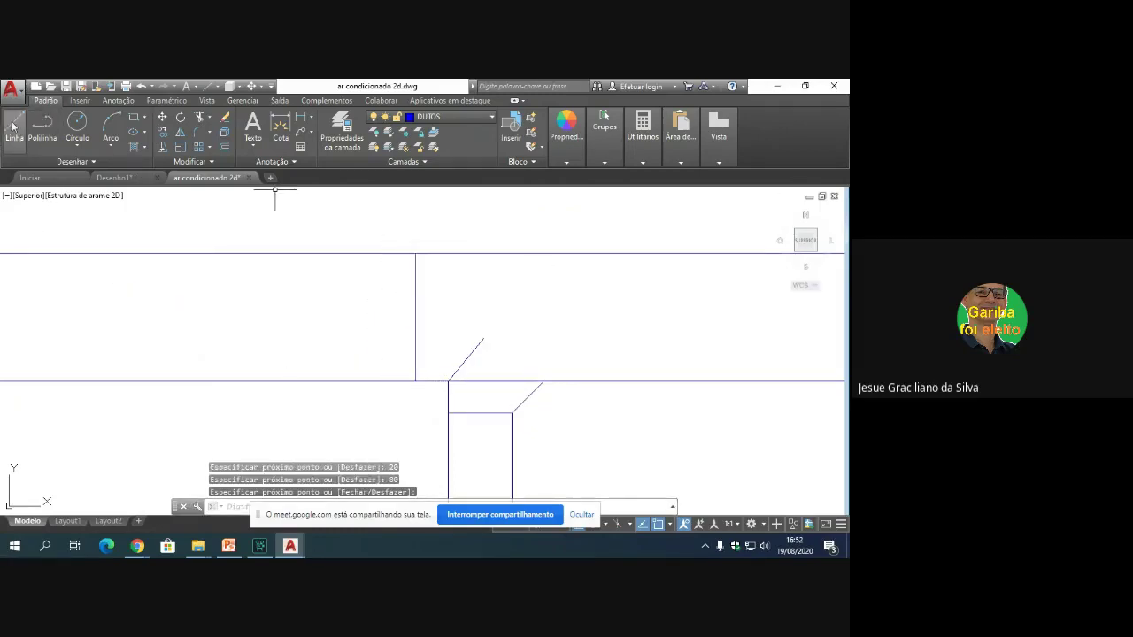
# Step: Offset the new vertical line across the duct 80 units to the left
pyautogui.click(226, 147)
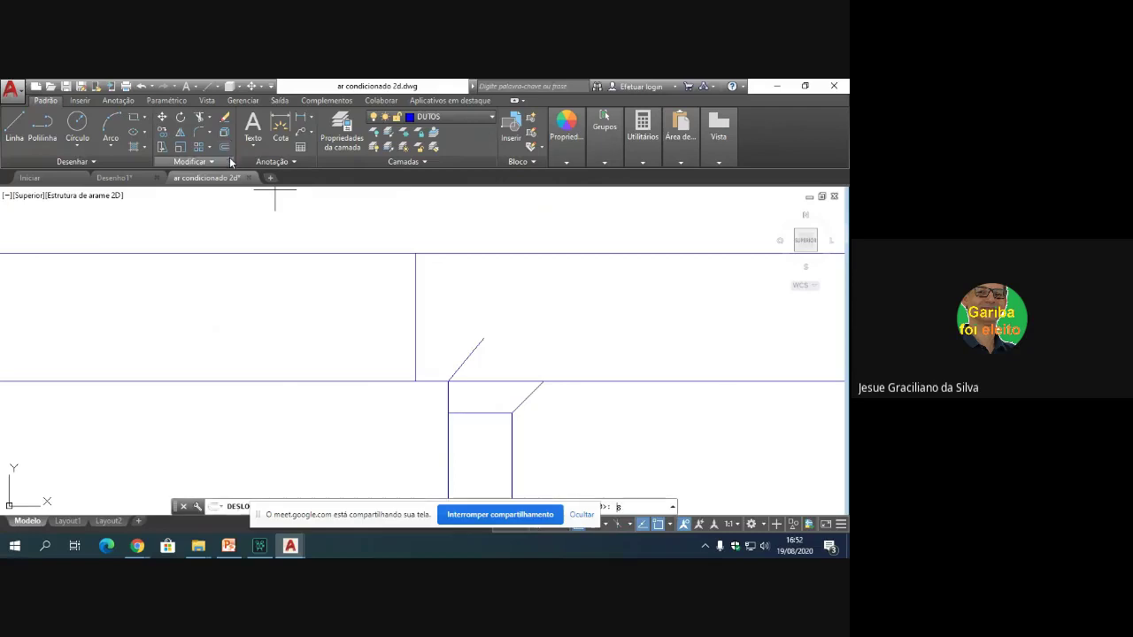
pyautogui.write('80')
pyautogui.press('Return')
pyautogui.click(415, 339)
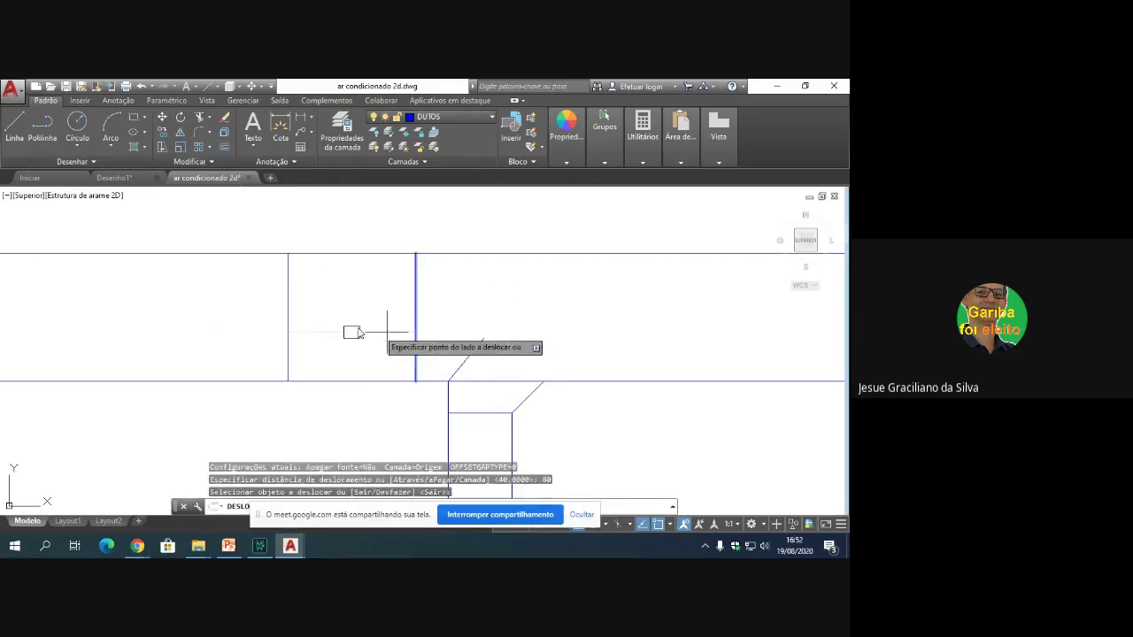
pyautogui.click(309, 330)
pyautogui.press('Return')
# Step: Draw the reducer's lower edge: 10 units up from the offset line's lower end, then to the first vertical line's base
pyautogui.click(15, 127)
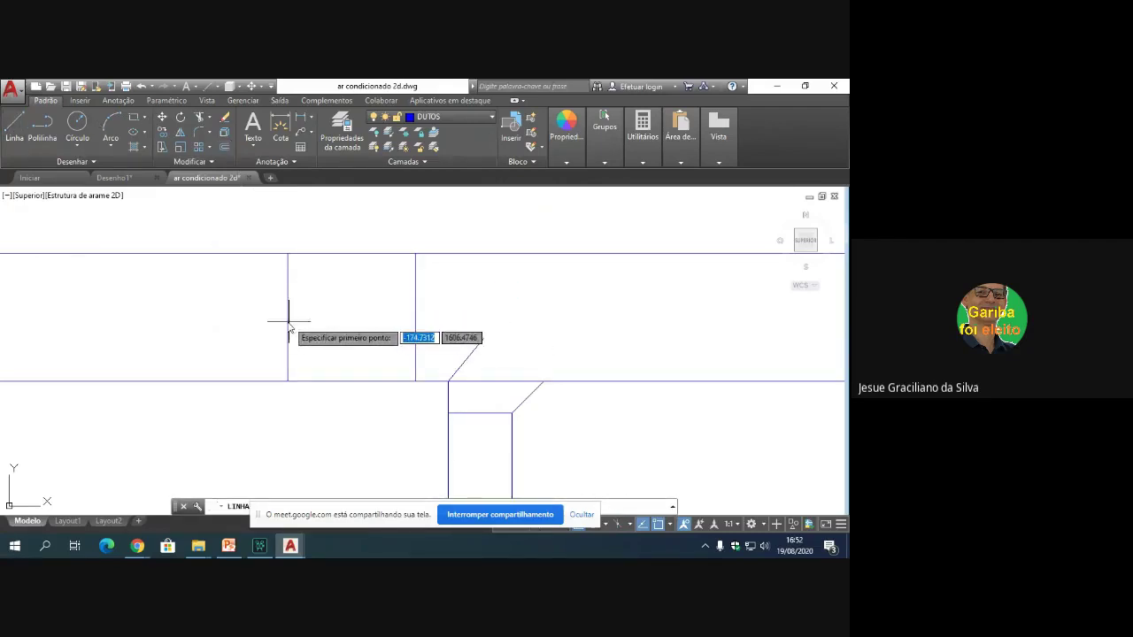
pyautogui.click(288, 381)
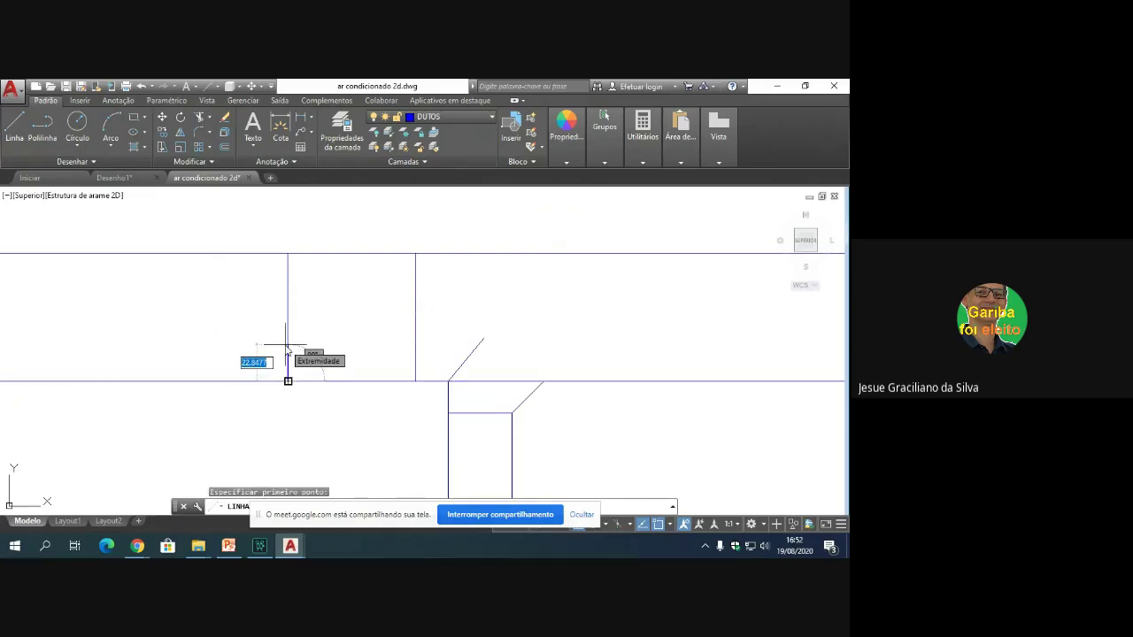
pyautogui.write('1')
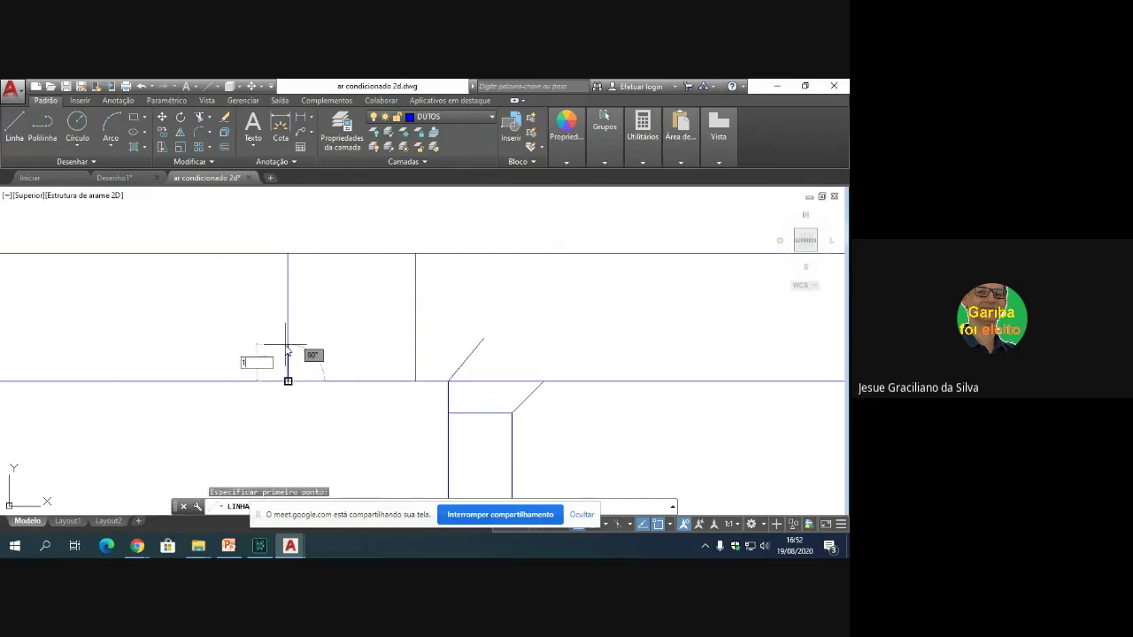
pyautogui.write('0')
pyautogui.press('Return')
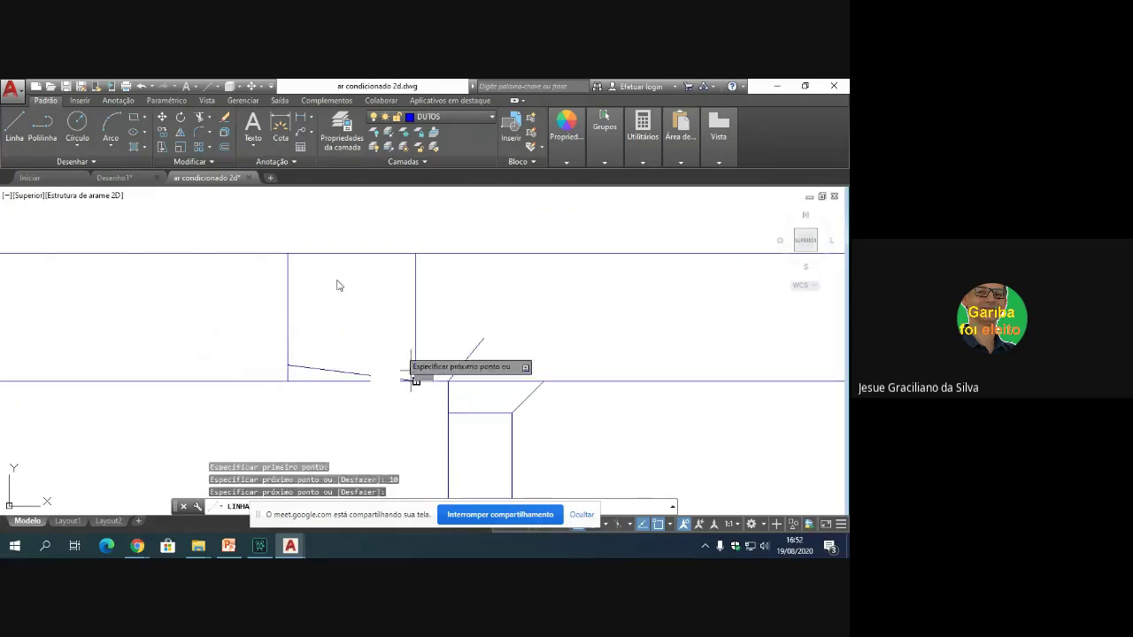
pyautogui.click(413, 380)
pyautogui.press('Return')
# Step: Draw the reducer's upper edge: 10 units down from the offset line's upper end, then to the first vertical line's top
pyautogui.press('Return')
pyautogui.click(288, 253)
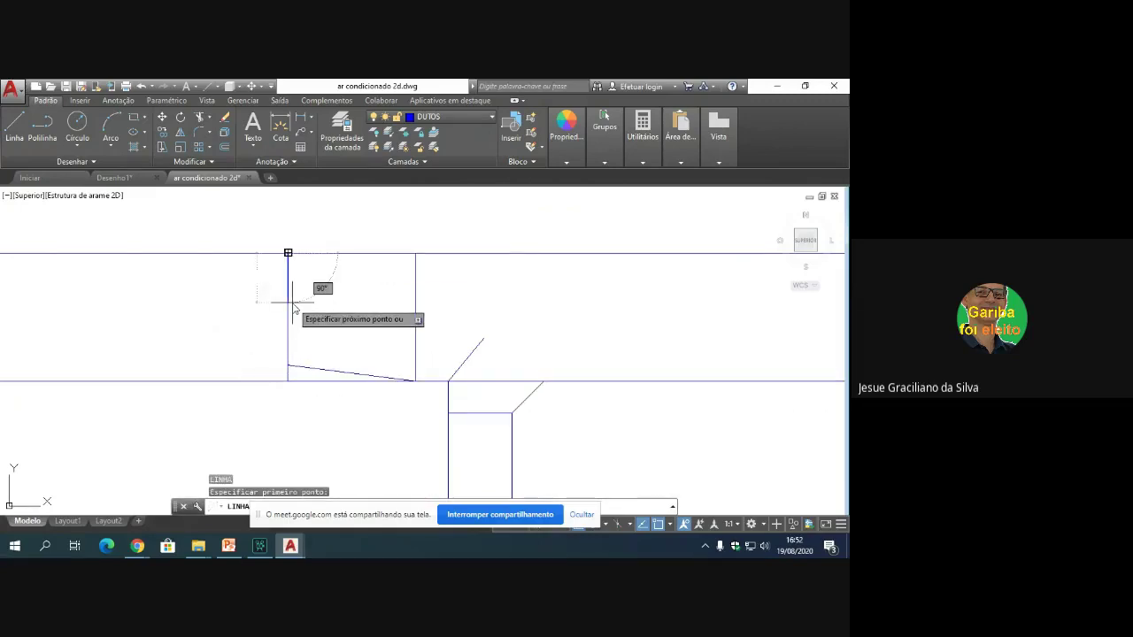
pyautogui.write('10')
pyautogui.press('Return')
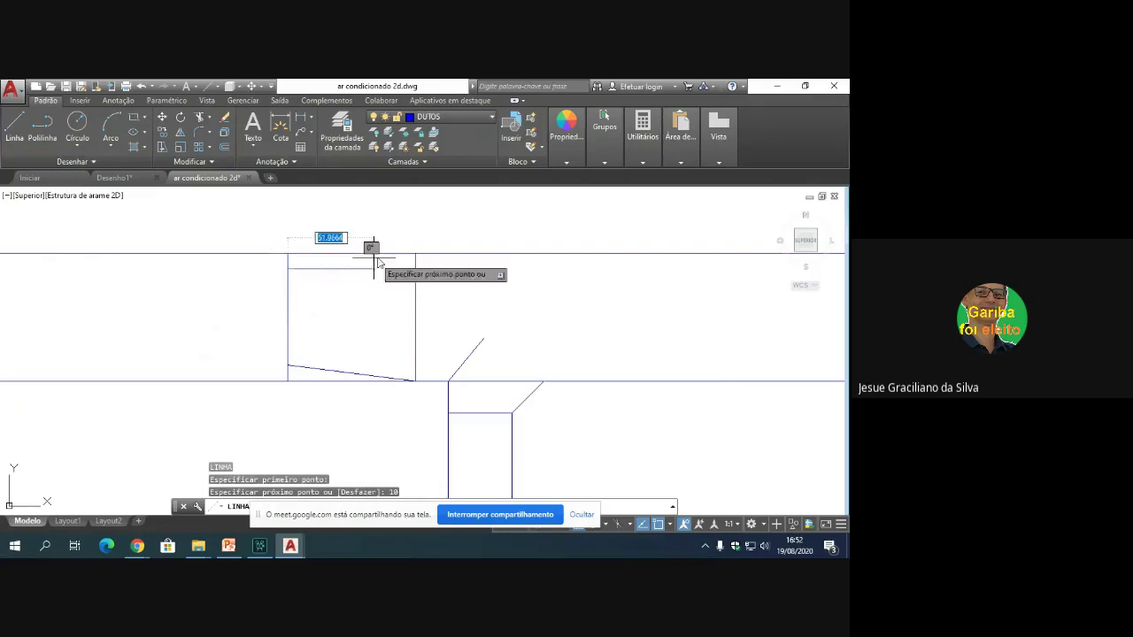
pyautogui.click(416, 253)
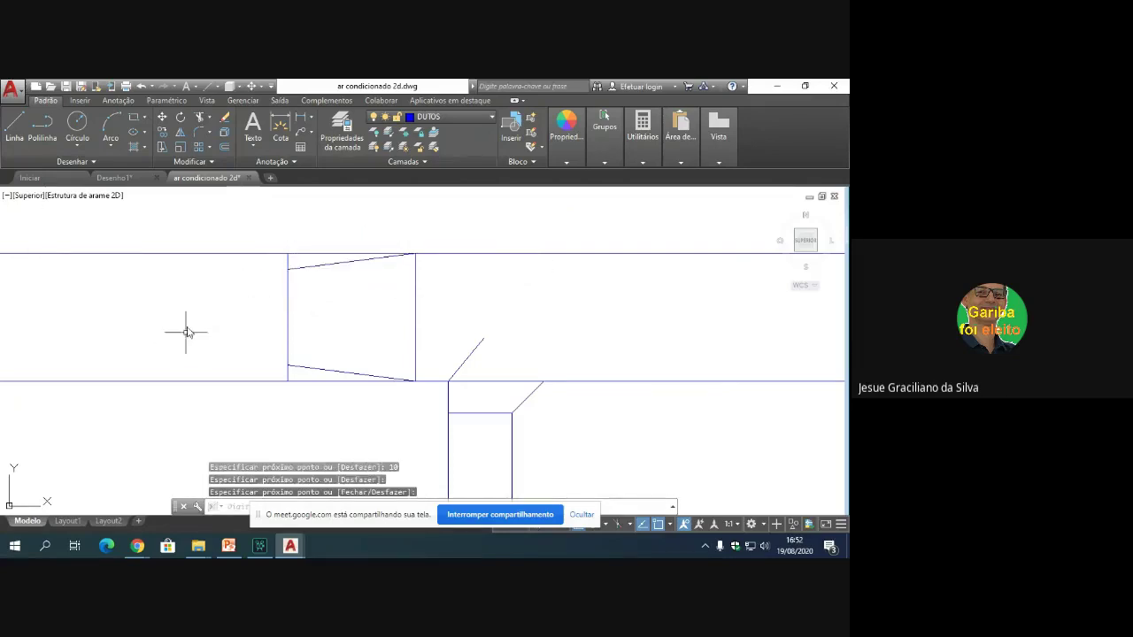
# Step: Trim the main duct's upper and lower edges between the reducer's two vertical lines
pyautogui.click(200, 116)
pyautogui.click(430, 387)
pyautogui.click(203, 219)
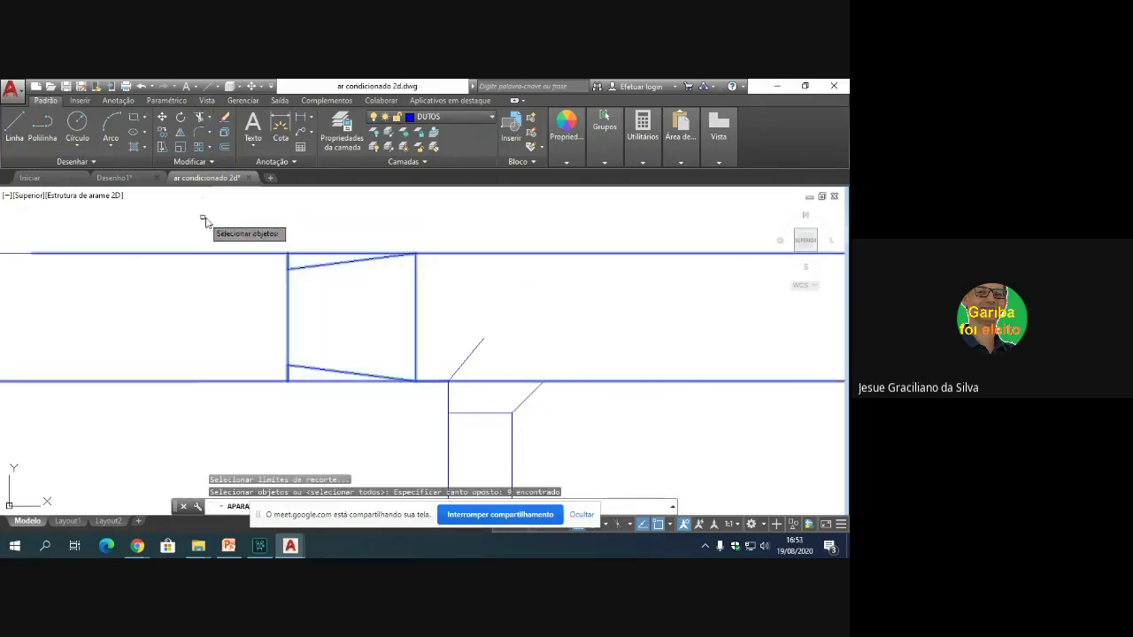
pyautogui.press('Return')
pyautogui.click(304, 254)
pyautogui.click(308, 380)
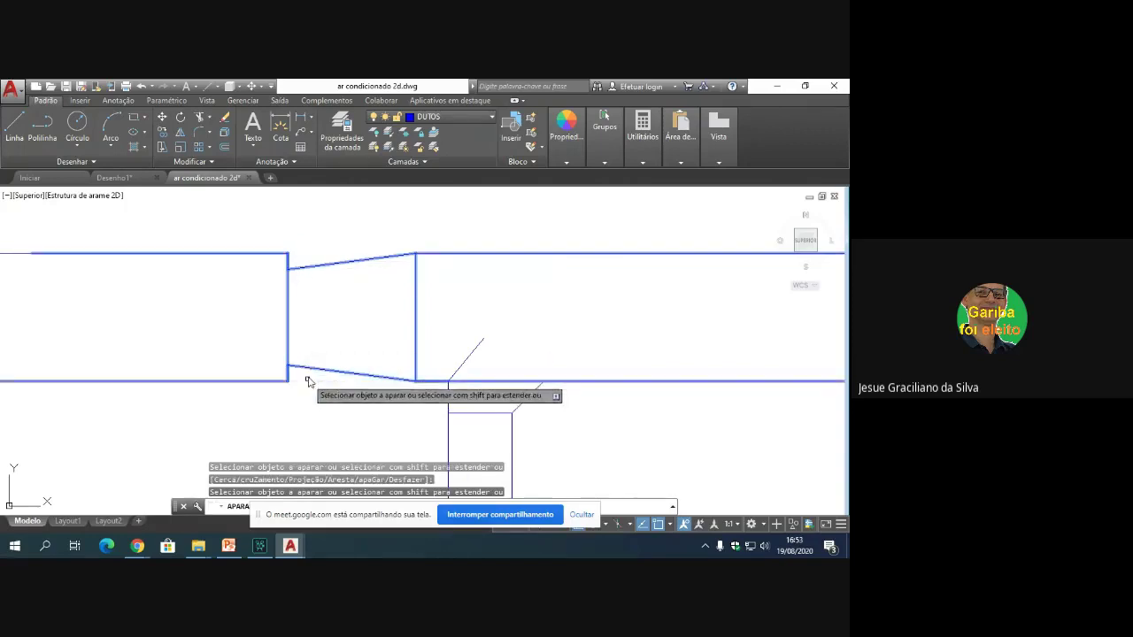
pyautogui.press('Return')
# Step: Erase the main duct's upper and lower edge segments directly left of the reducer
pyautogui.click(288, 255)
pyautogui.press('Delete')
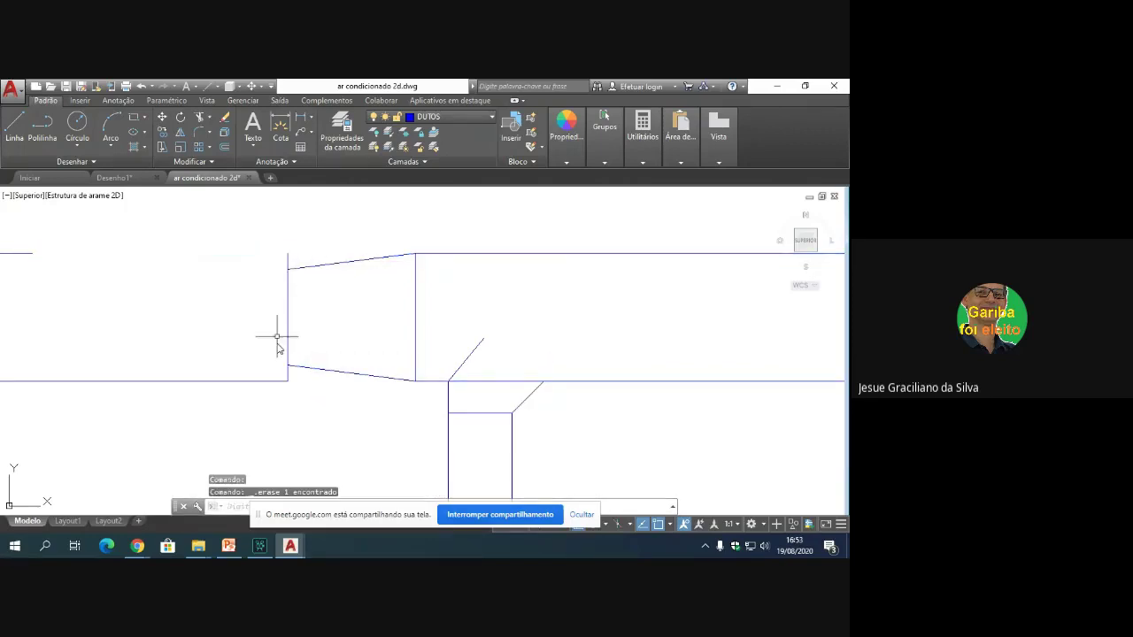
pyautogui.click(277, 380)
pyautogui.press('Delete')
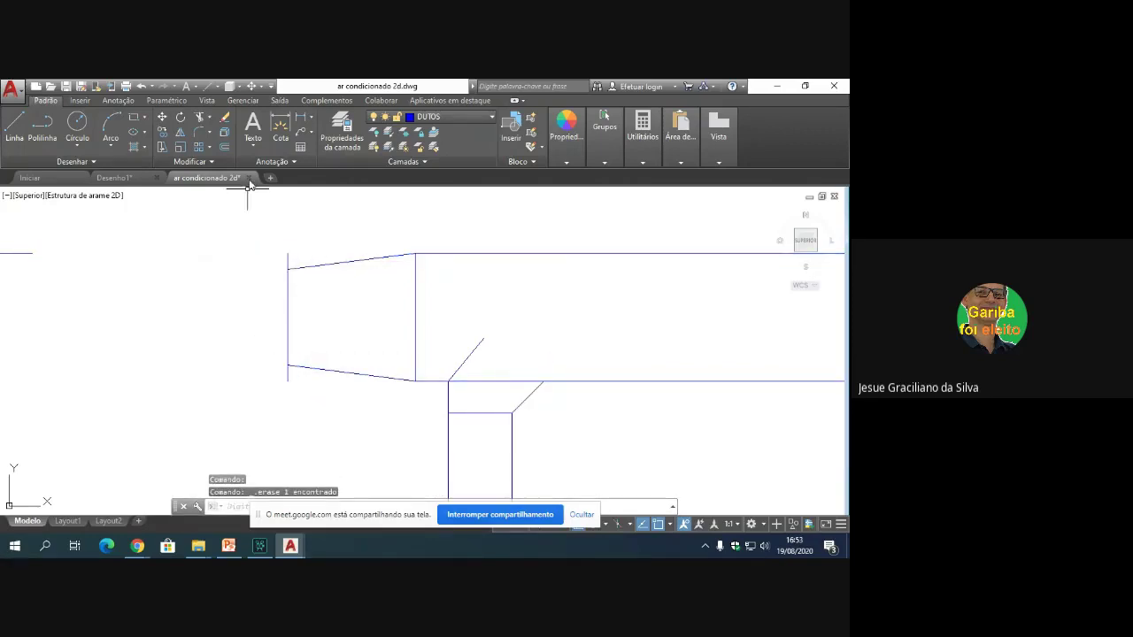
# Step: Try to trim the overhanging upper end of the reducer's left vertical line
pyautogui.click(196, 119)
pyautogui.click(324, 425)
pyautogui.click(235, 202)
pyautogui.press('Return')
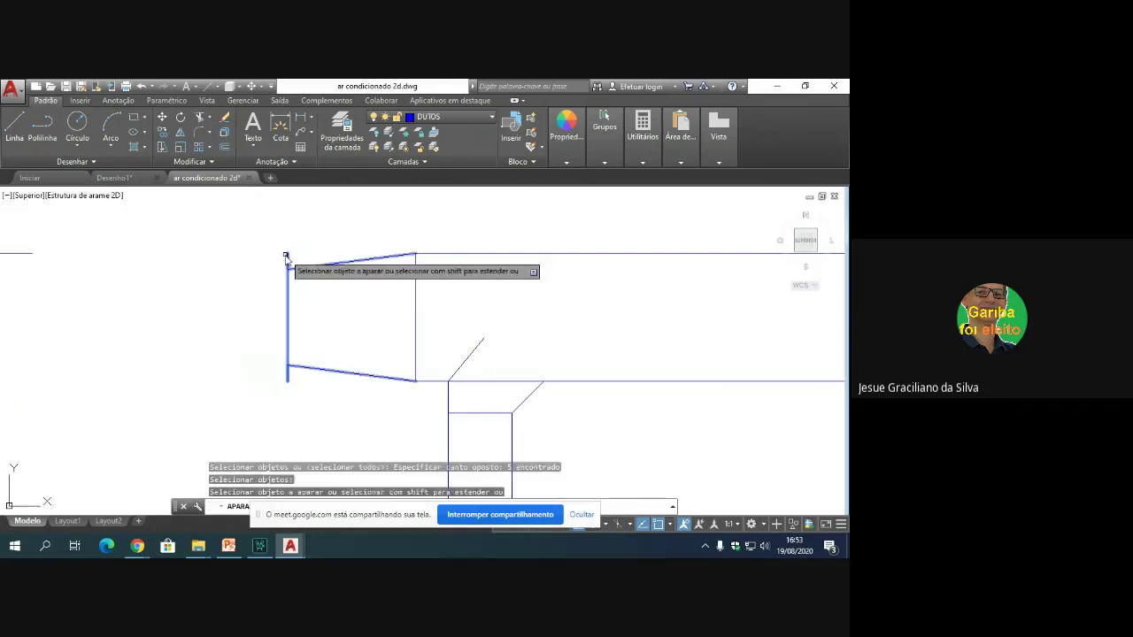
pyautogui.click(286, 255)
pyautogui.click(289, 255)
pyautogui.click(288, 258)
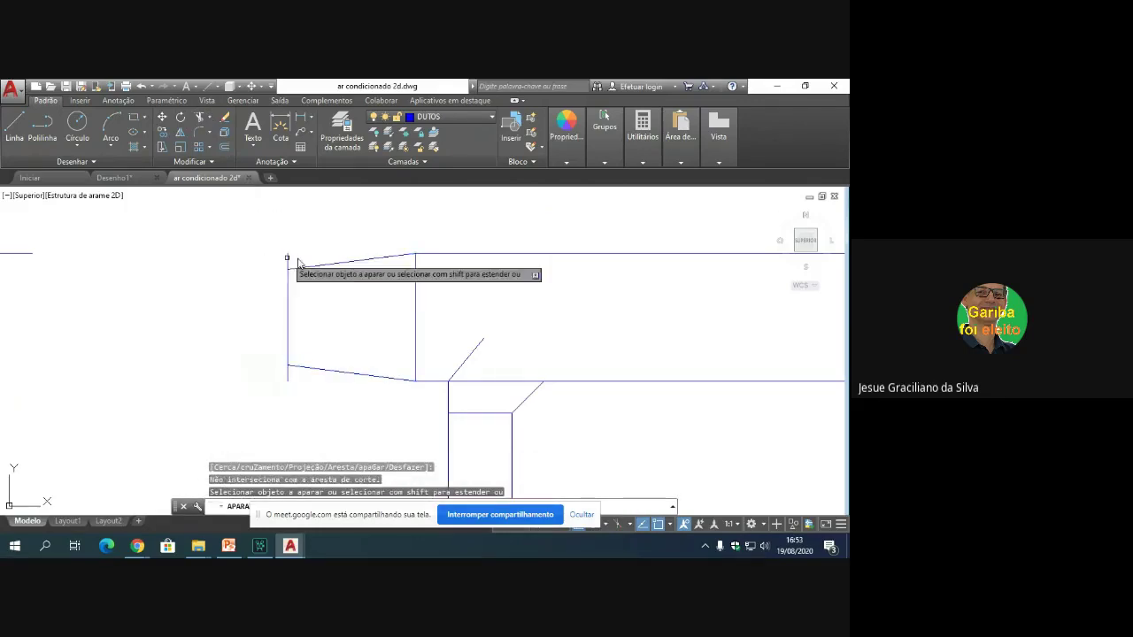
pyautogui.press('Escape')
# Step: Erase the short line overlapping the upper end of the reducer's left vertical line
pyautogui.click(288, 259)
pyautogui.press('Delete')
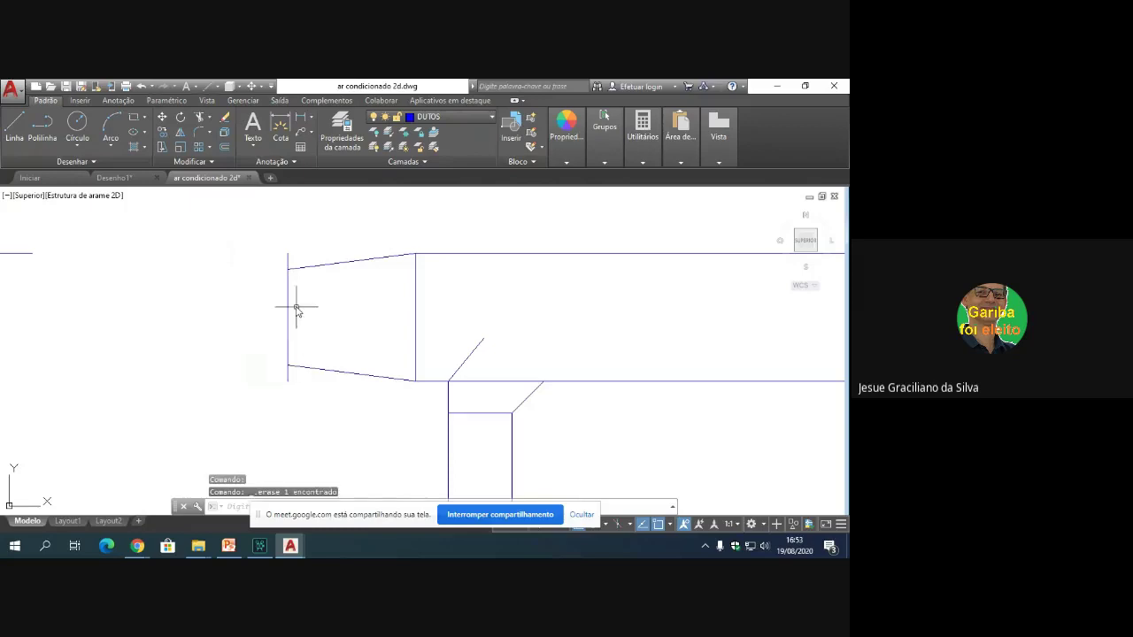
# Step: Replace the reducer's overhanging left vertical line with one joining the left ends of its two sloped edges
pyautogui.click(287, 266)
pyautogui.press('Delete')
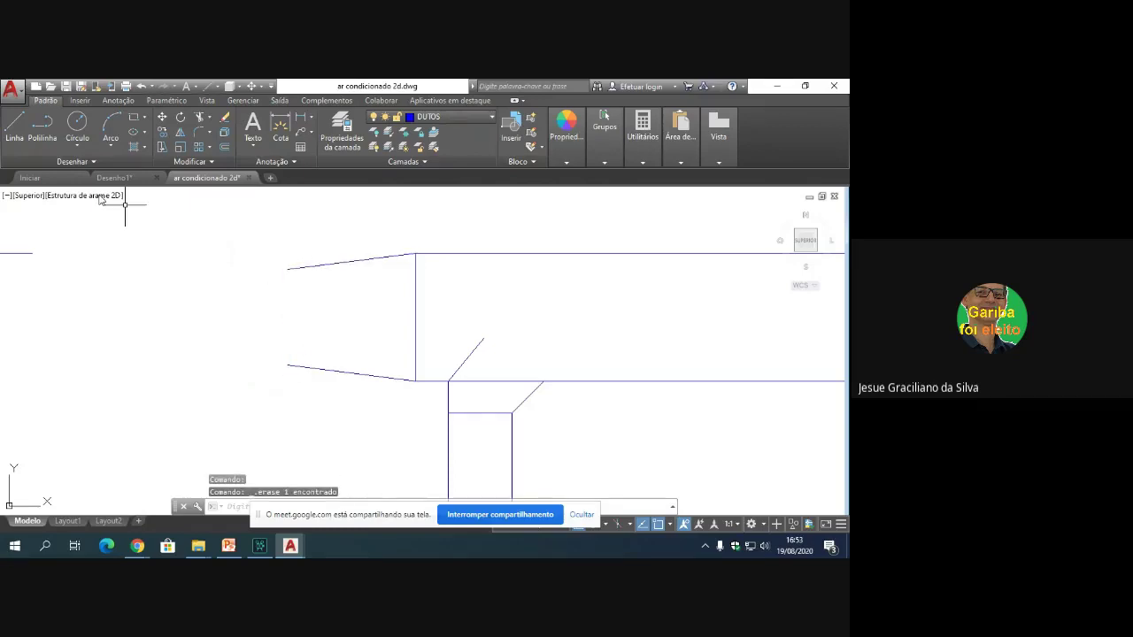
pyautogui.click(13, 130)
pyautogui.click(287, 268)
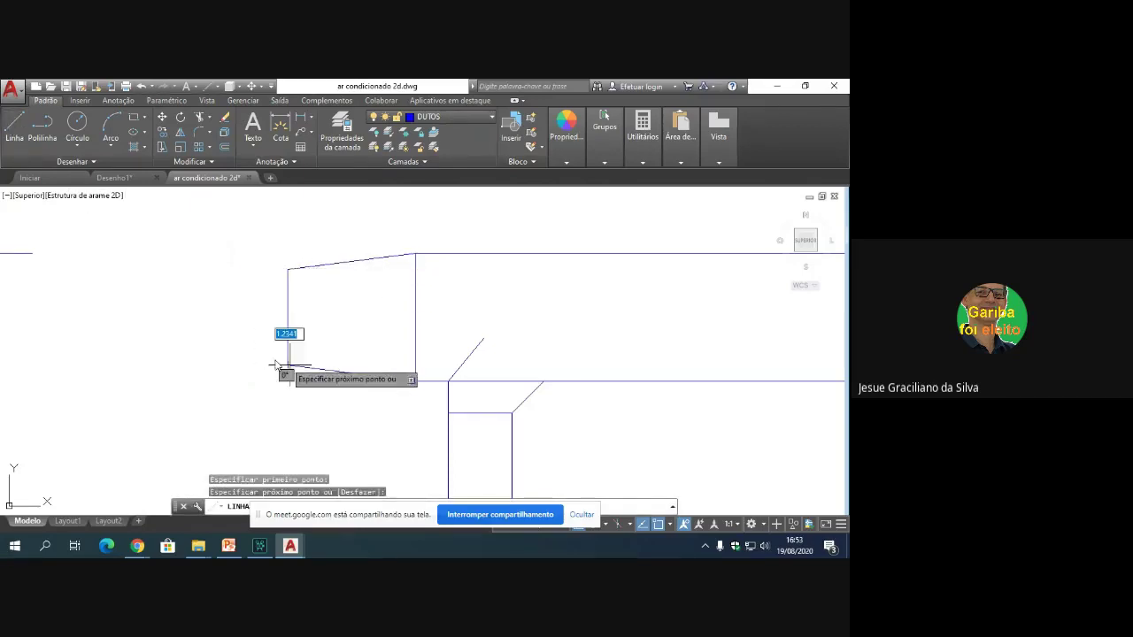
pyautogui.press('Return')
# Step: Erase the leftover segment of the main duct's upper edge left of the reducer
pyautogui.scroll(-7, 243, 394)
pyautogui.click(156, 360)
pyautogui.press('Delete')
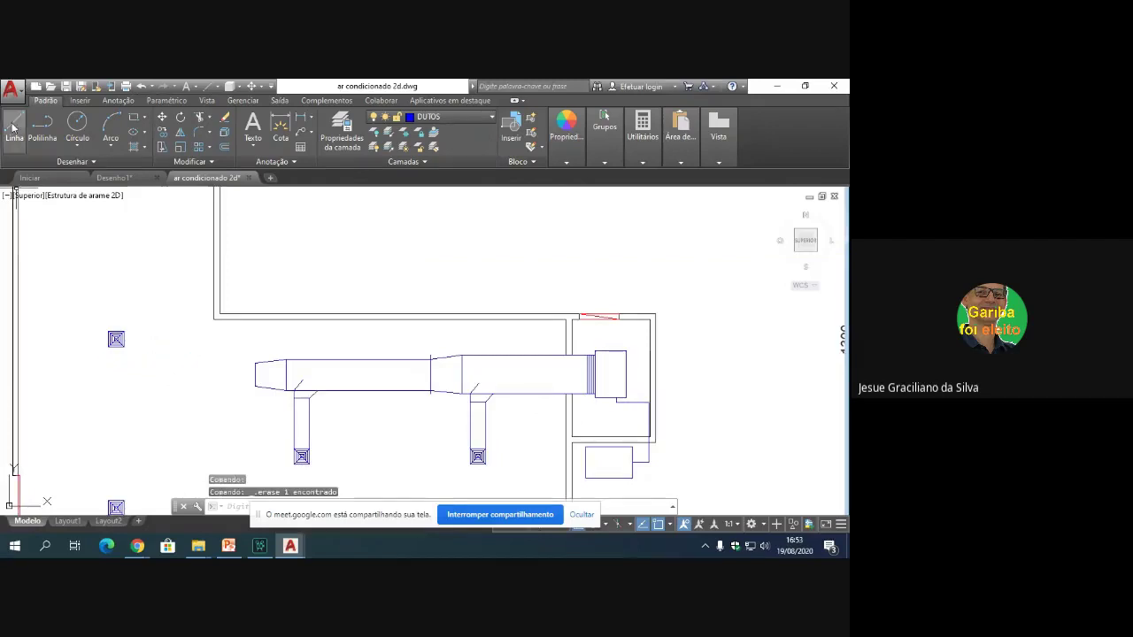
# Step: Draw the narrower main duct's upper and lower edges horizontally from the reducer's left corners towards the left diffuser column
pyautogui.click(13, 127)
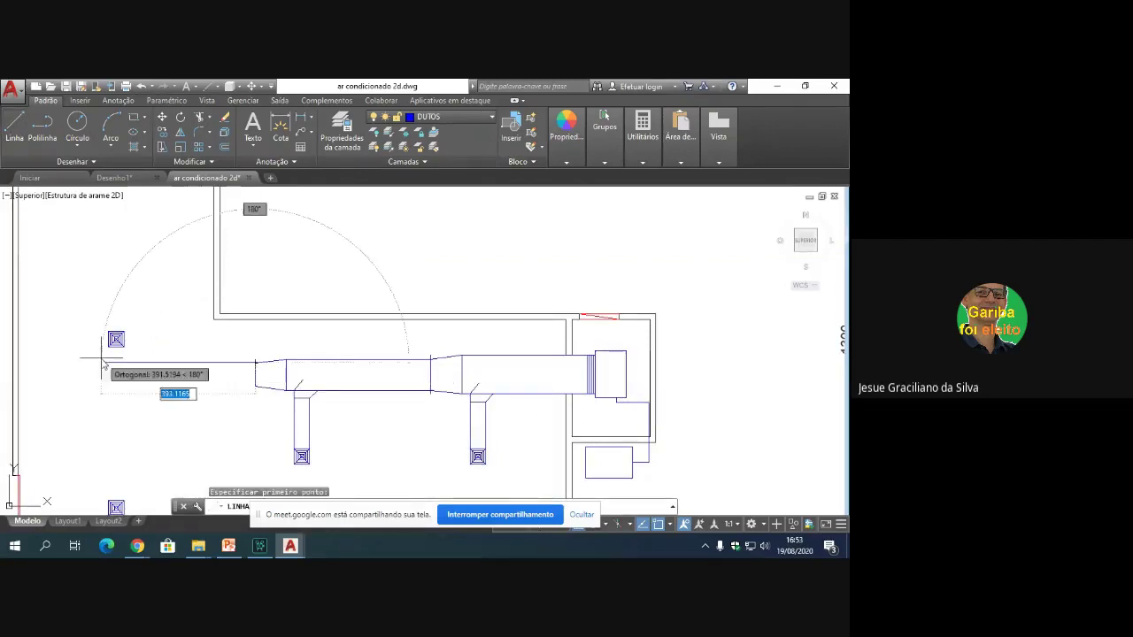
pyautogui.click(125, 370)
pyautogui.press('Return')
pyautogui.press('Return')
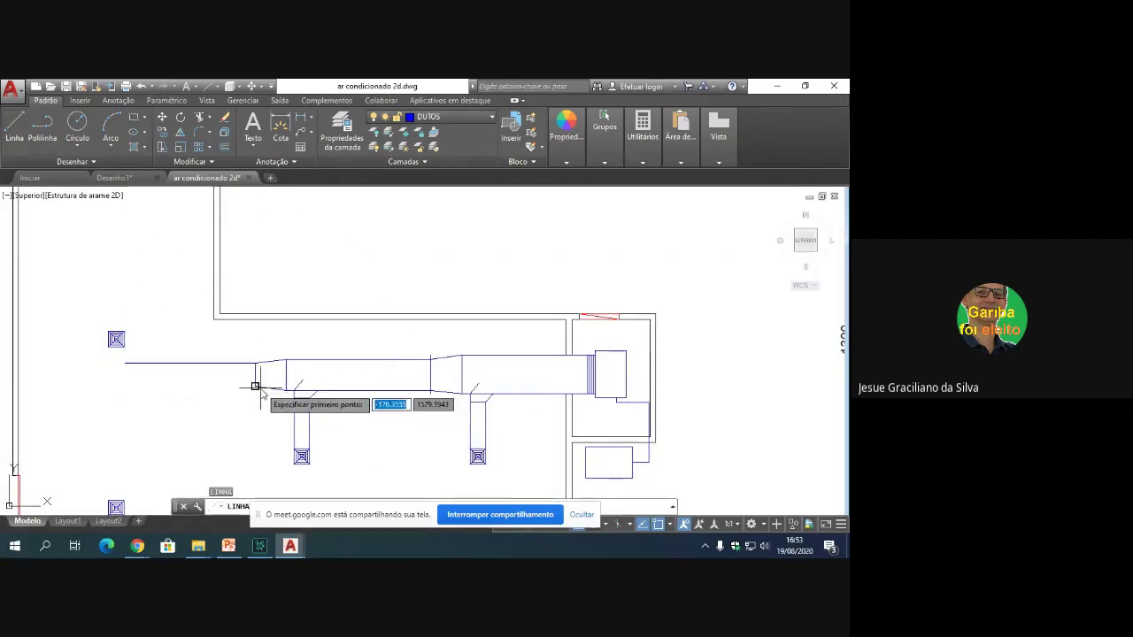
pyautogui.click(255, 386)
pyautogui.click(124, 386)
pyautogui.press('Return')
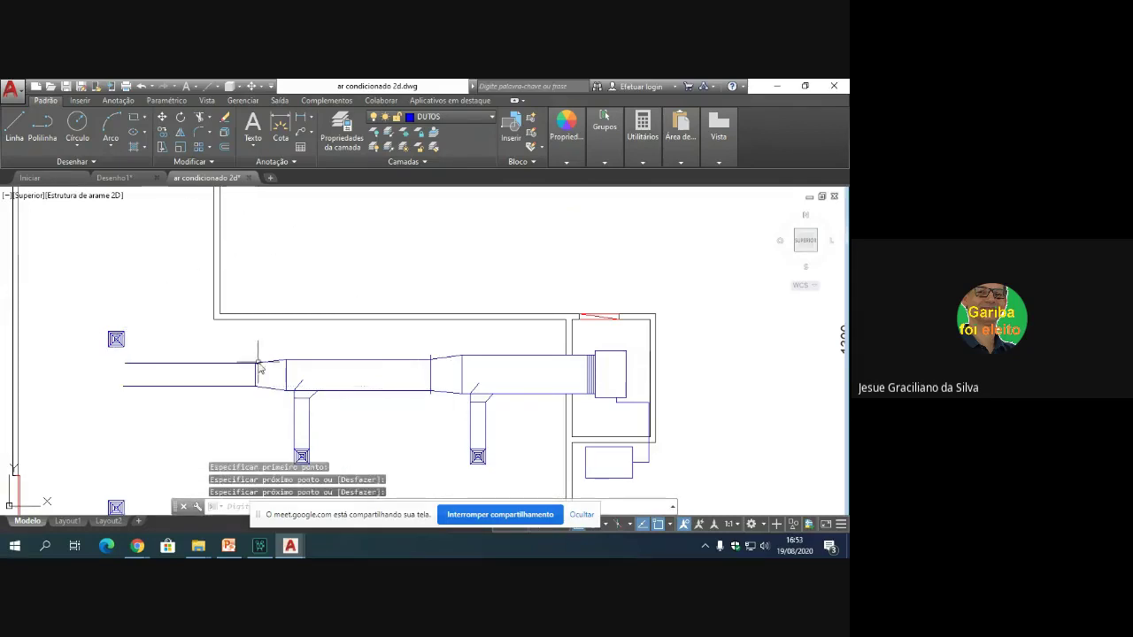
# Step: Draw two vertical duct edges along both sides of the left diffuser column, from the lowest diffuser to the topmost one
pyautogui.scroll(-4, 257, 352)
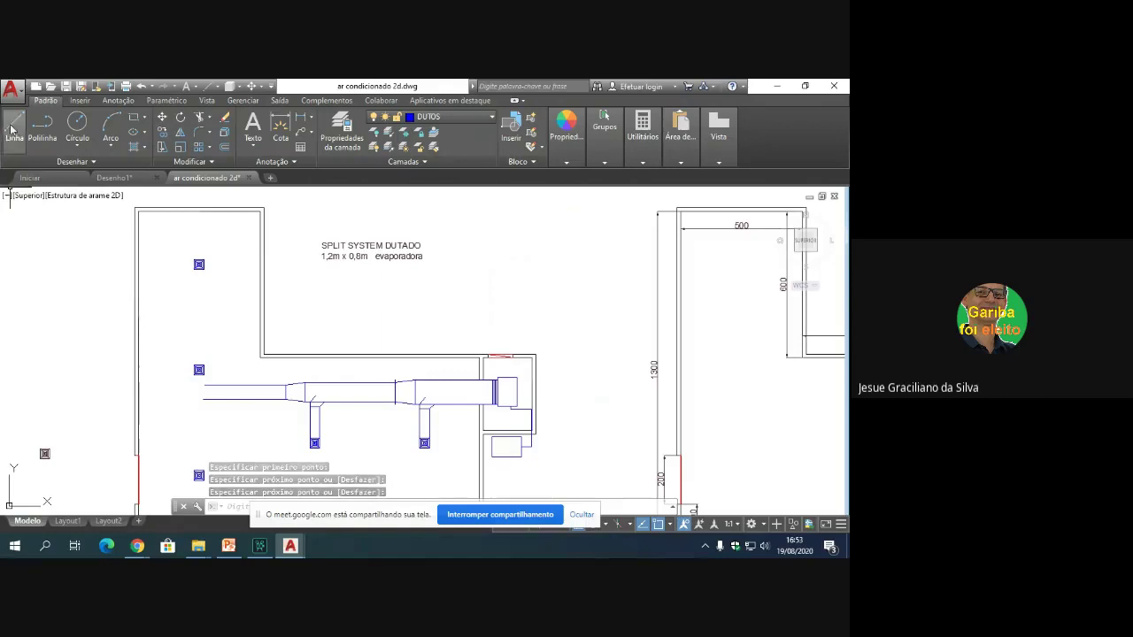
pyautogui.click(14, 131)
pyautogui.scroll(3, 217, 264)
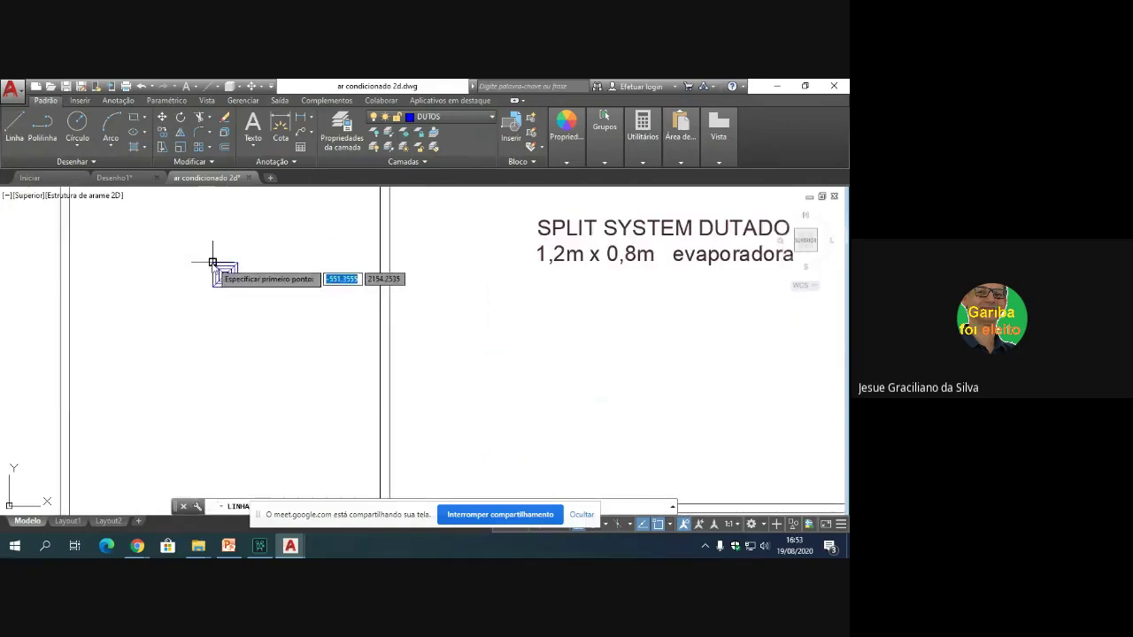
pyautogui.click(212, 262)
pyautogui.scroll(-3, 222, 393)
pyautogui.scroll(-2, 221, 443)
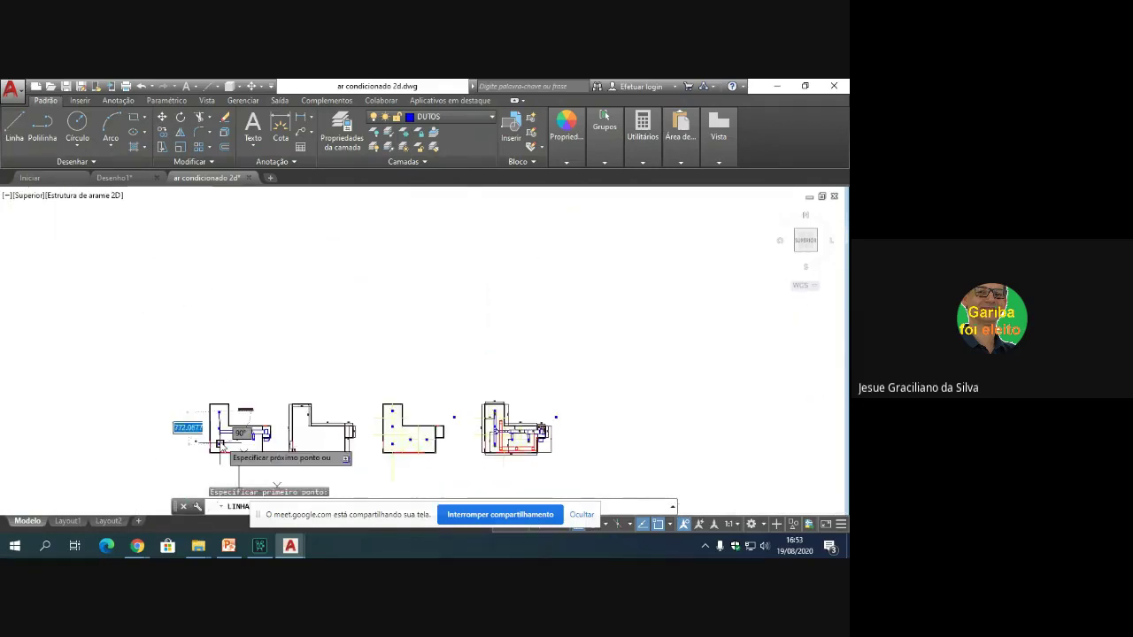
pyautogui.scroll(4, 221, 443)
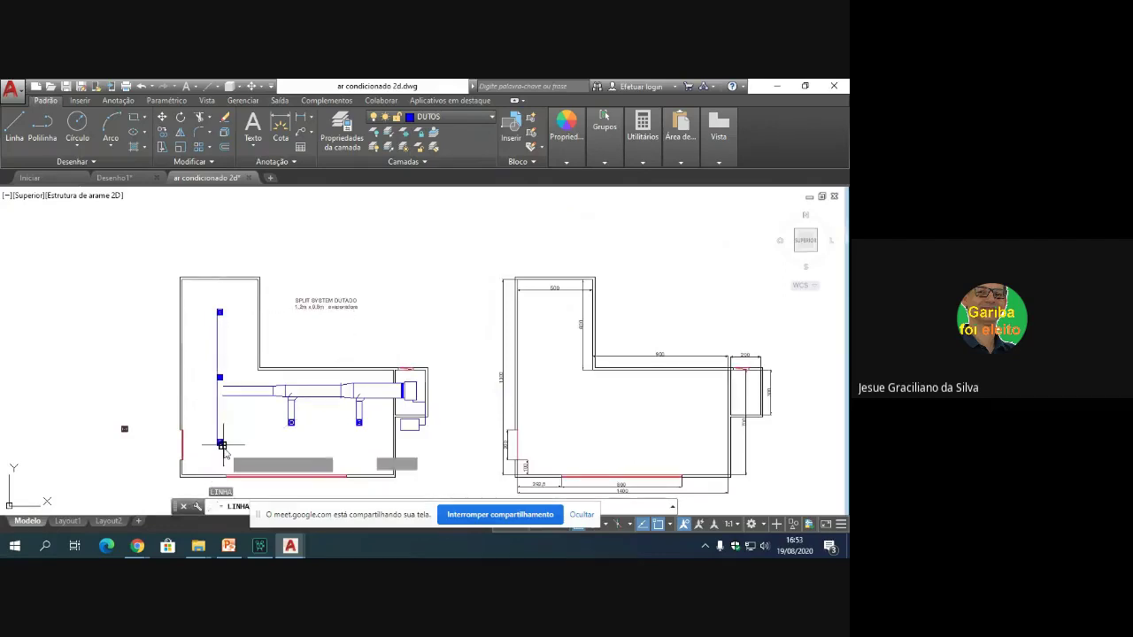
pyautogui.click(221, 445)
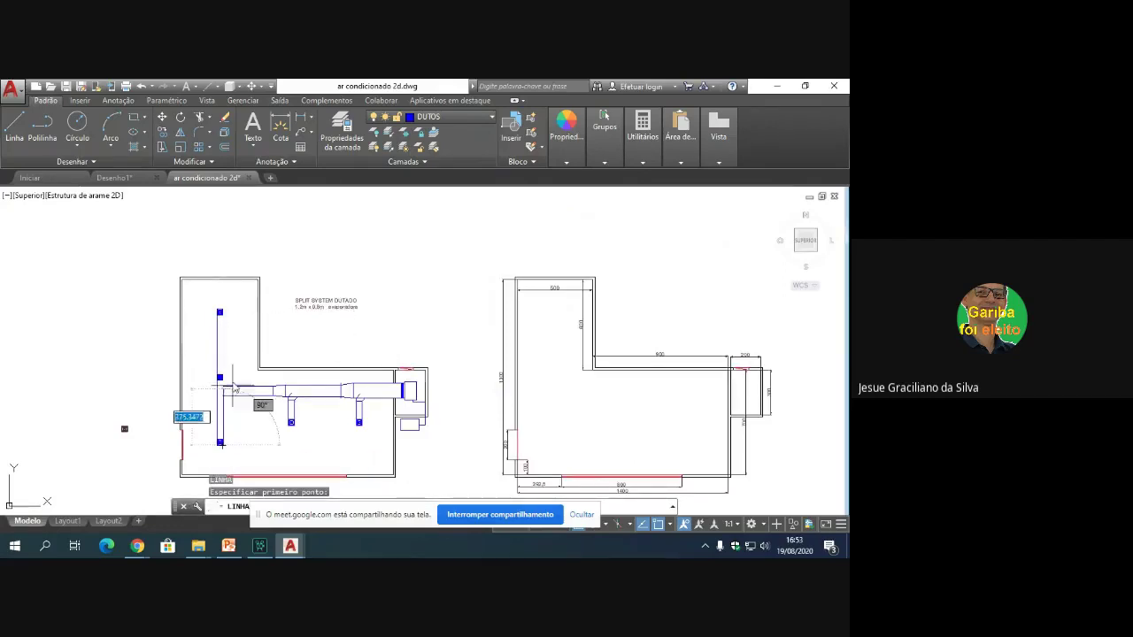
pyautogui.click(222, 309)
pyautogui.press('Return')
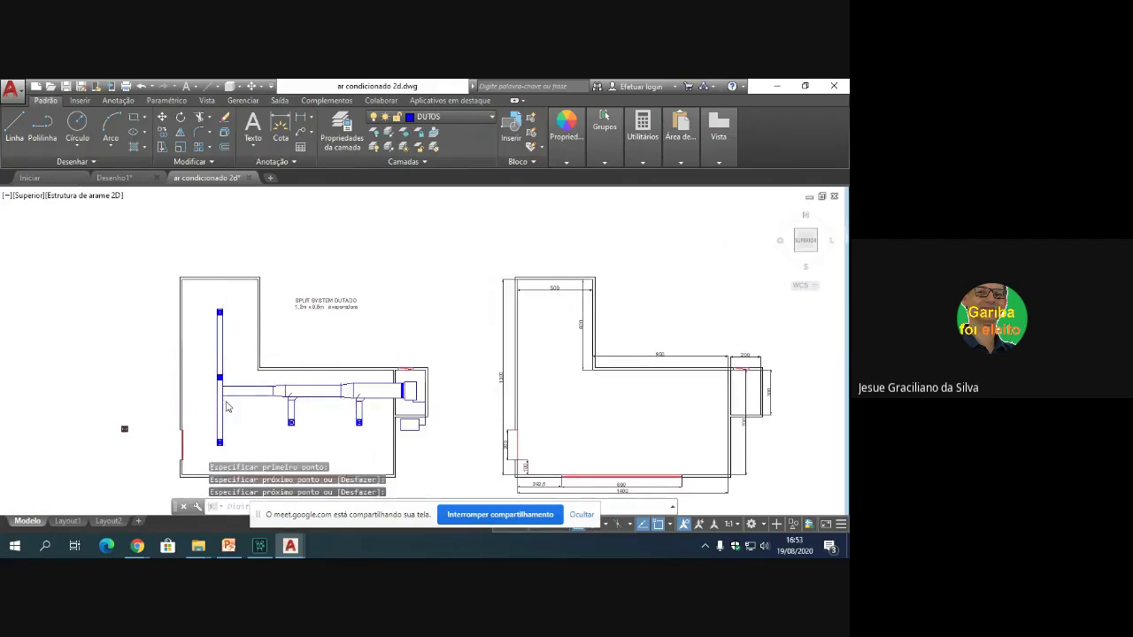
# Step: Draw a vertical line across the horizontal duct, 10 units right of the vertical duct's right edge, overhanging both duct edges
pyautogui.scroll(5, 226, 407)
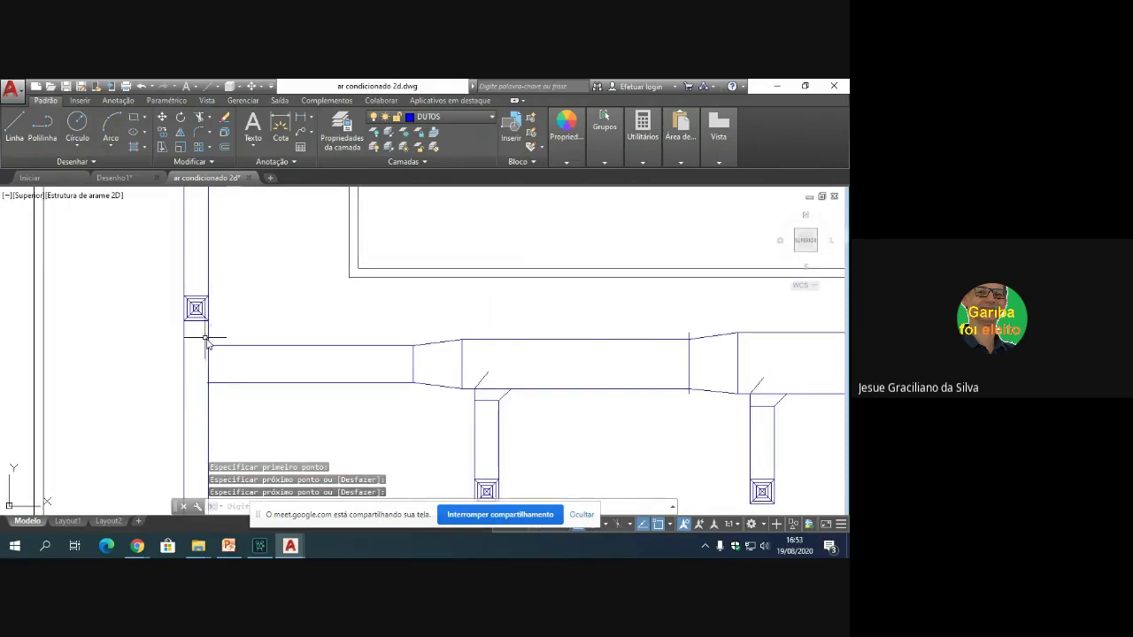
pyautogui.scroll(4, 222, 354)
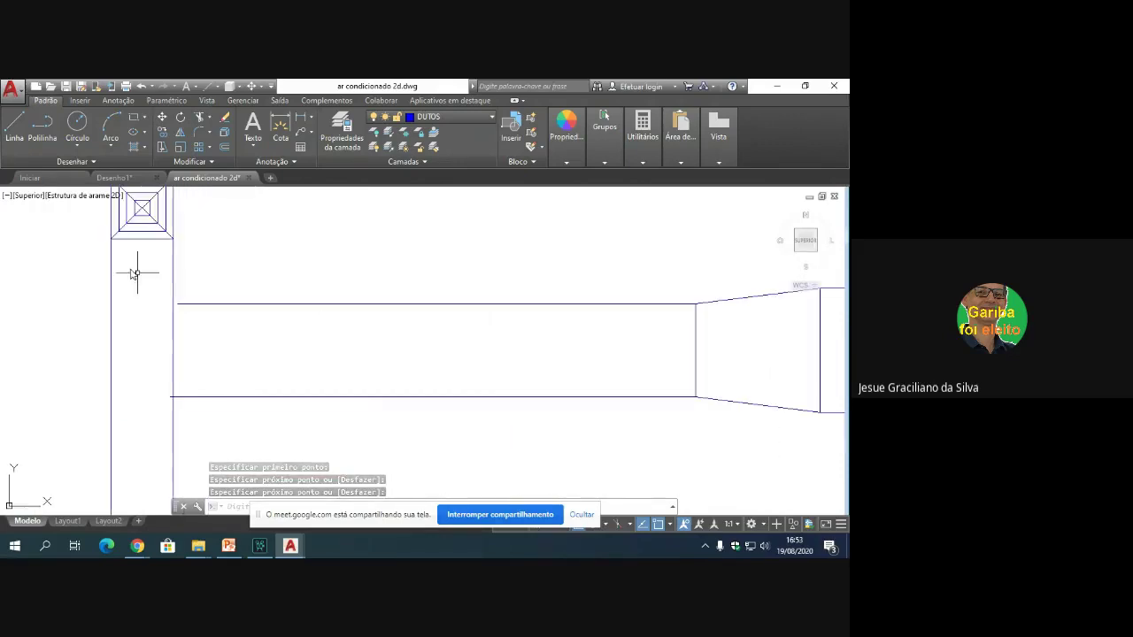
pyautogui.click(13, 128)
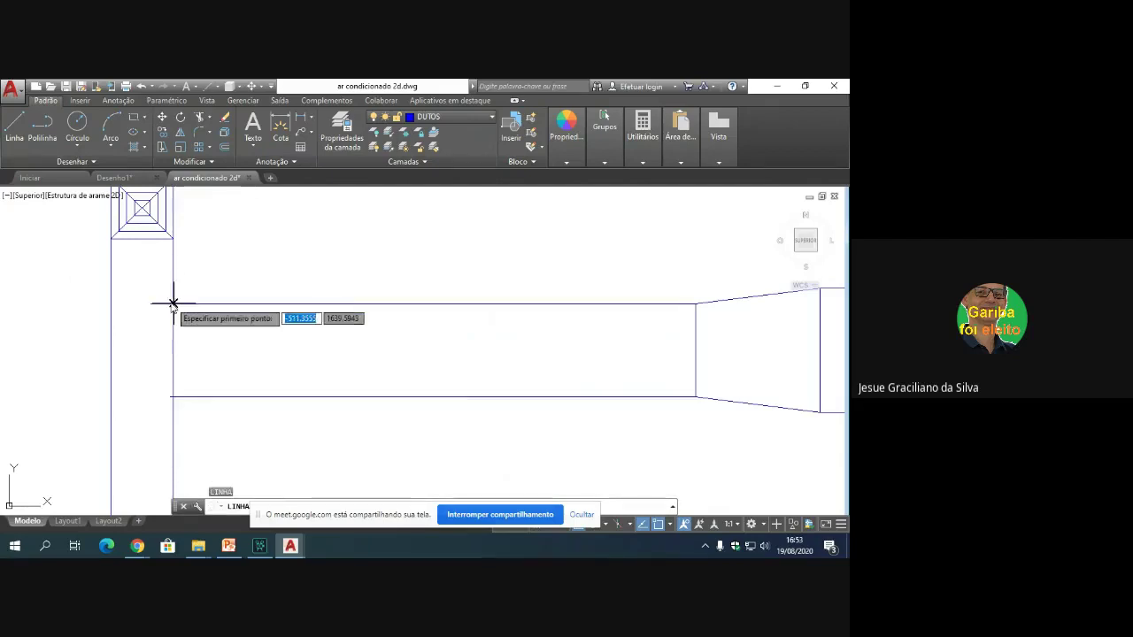
pyautogui.click(173, 304)
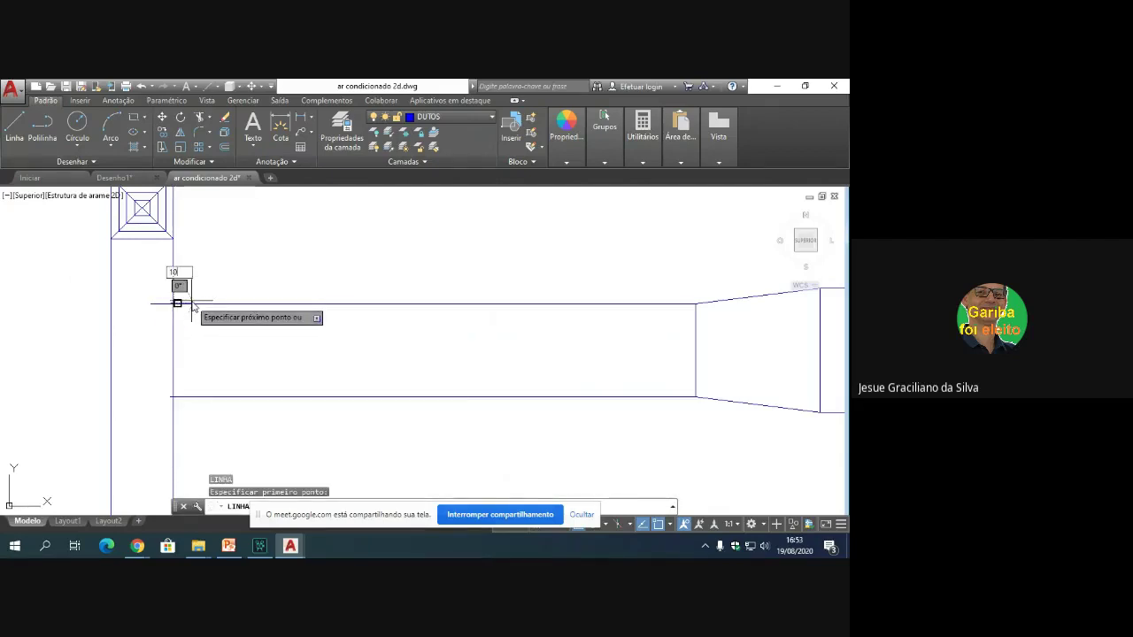
pyautogui.press('Return')
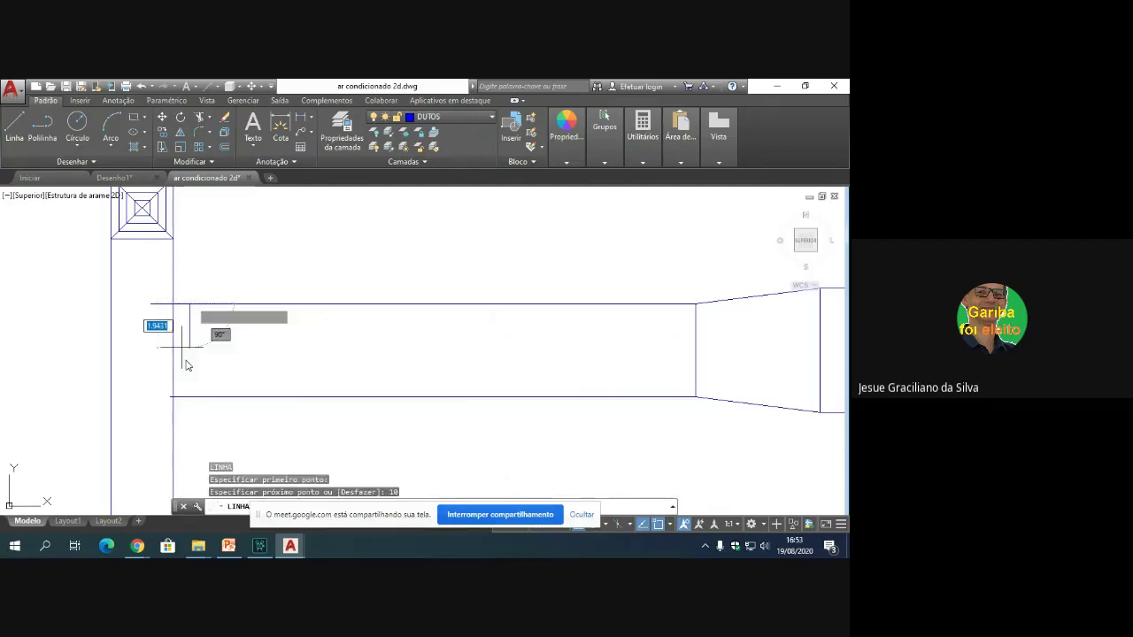
pyautogui.click(190, 421)
pyautogui.click(181, 275)
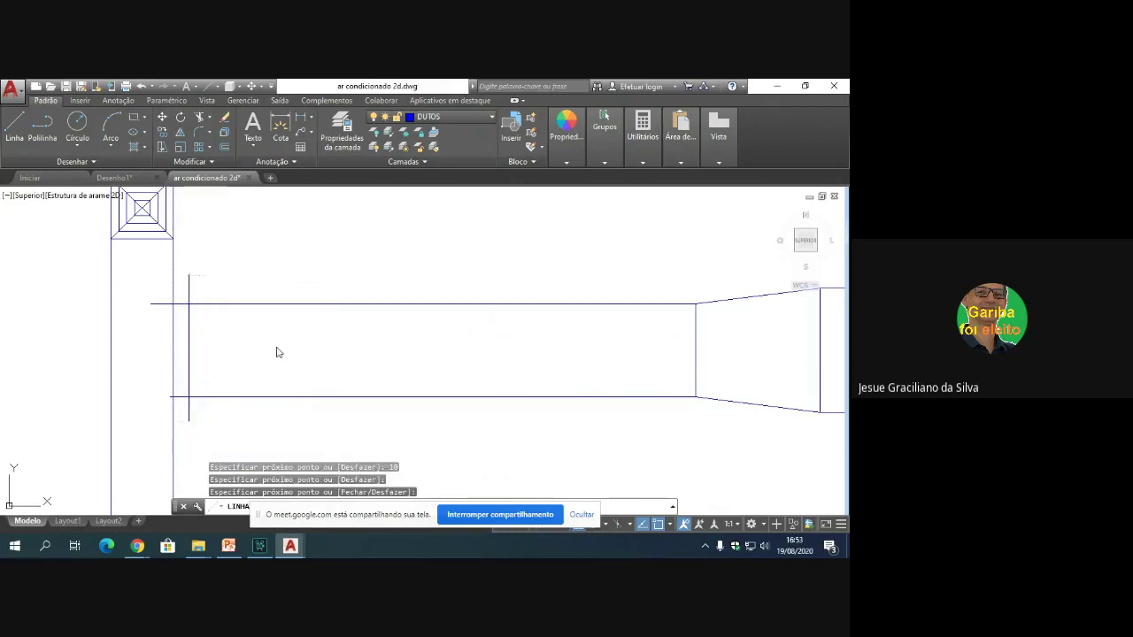
pyautogui.press('Return')
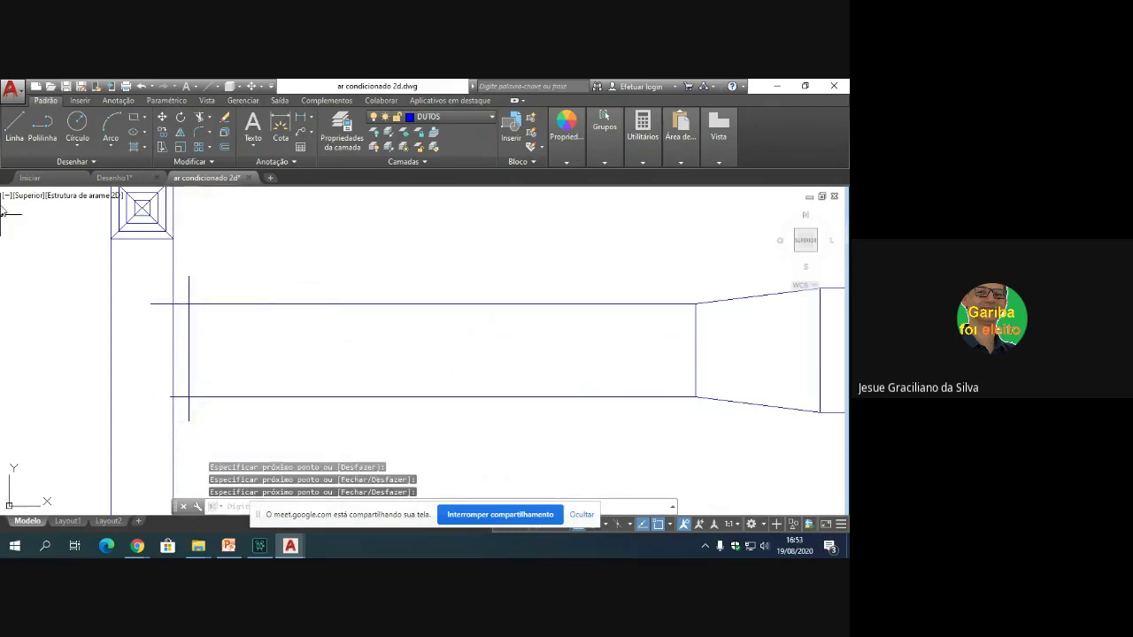
# Step: Draw short horizontal guide lines rightward from the new vertical line, 10 units above and 10 units below the duct's edges
pyautogui.press('Return')
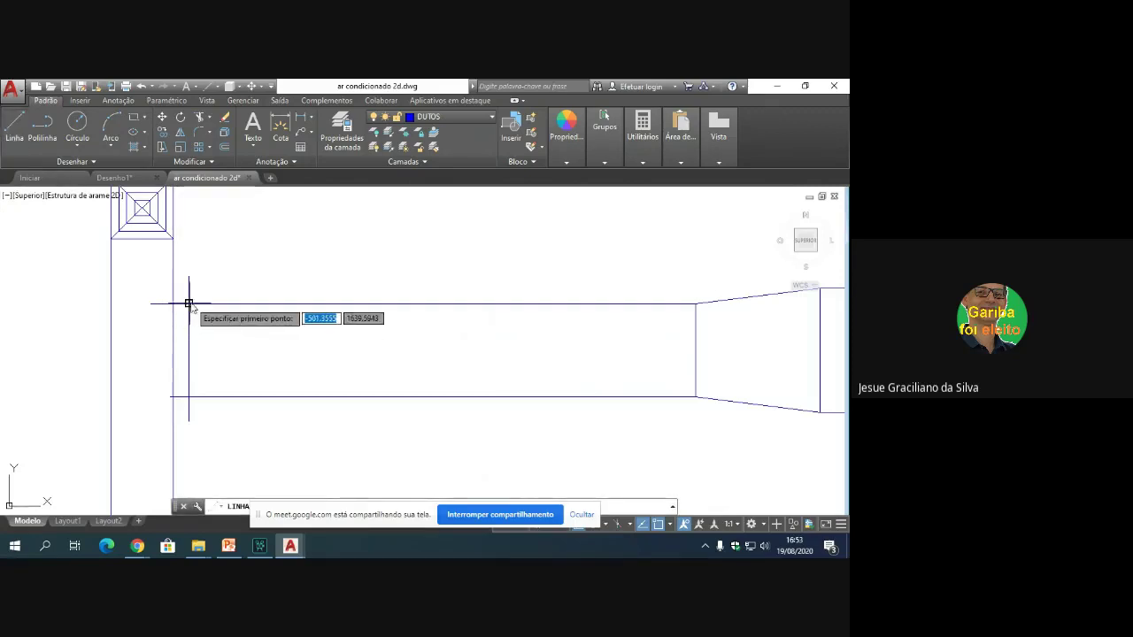
pyautogui.click(188, 303)
pyautogui.write('10')
pyautogui.press('Return')
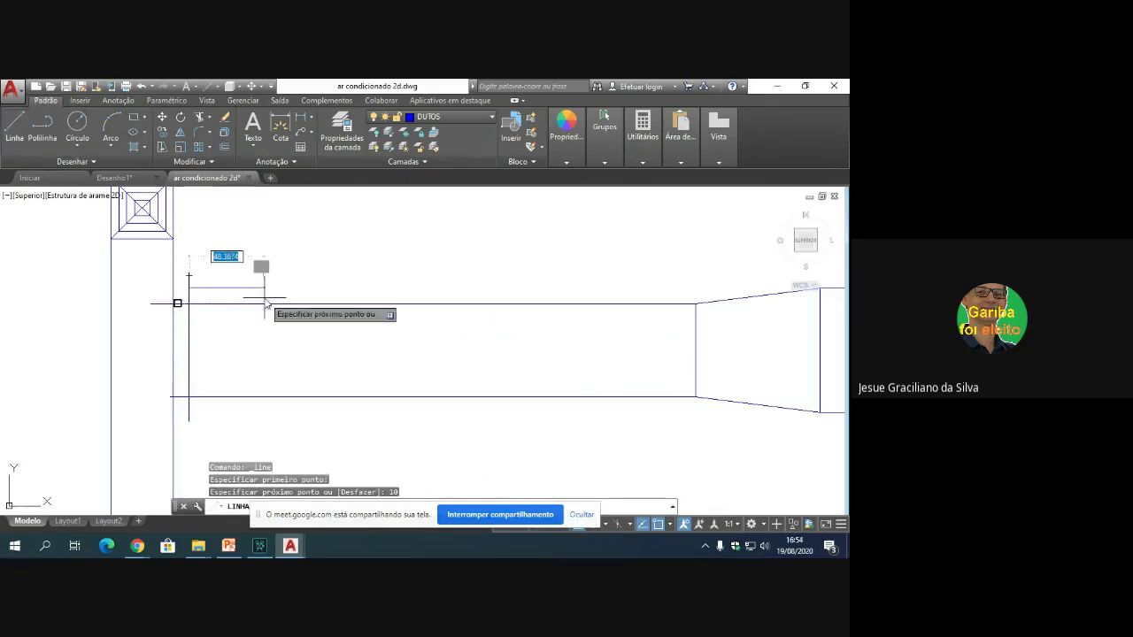
pyautogui.press('Return')
pyautogui.press('Return')
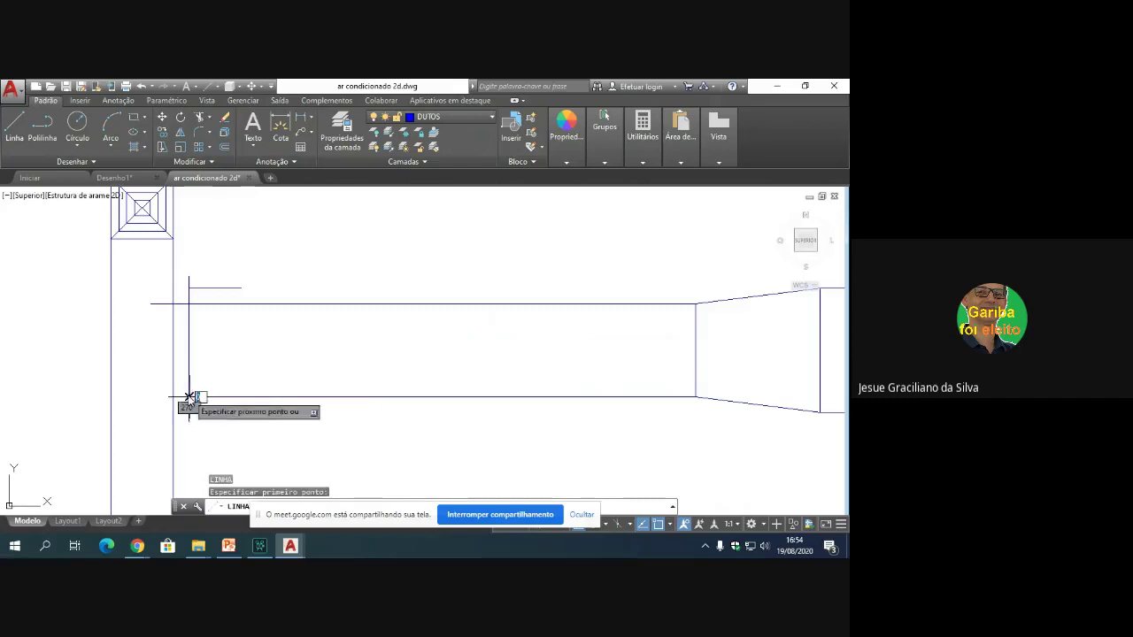
pyautogui.press('Return')
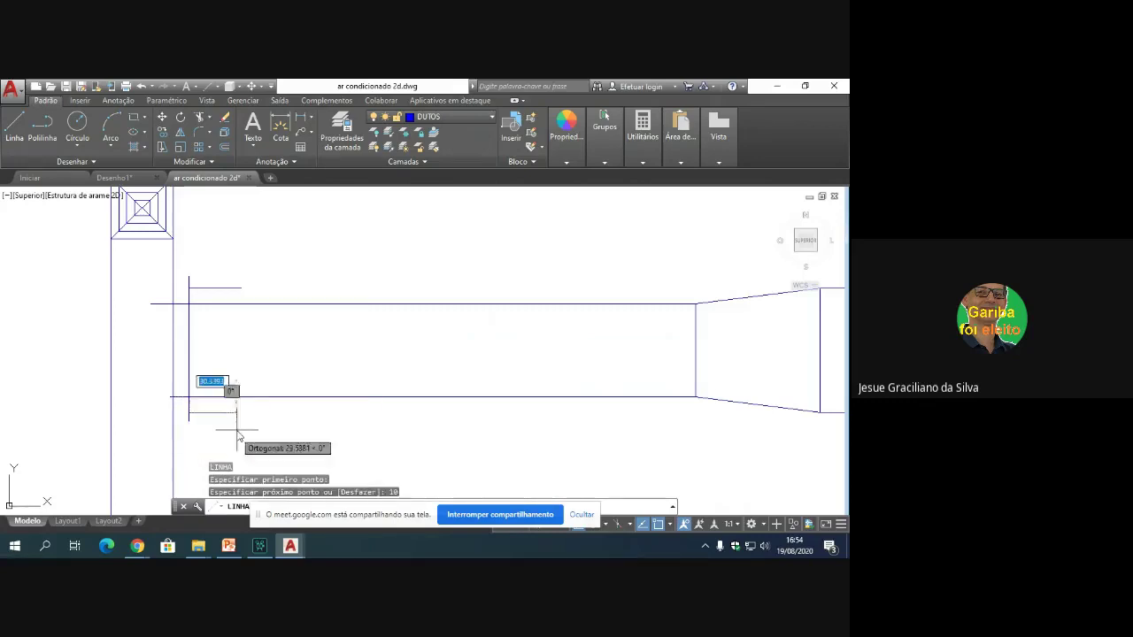
pyautogui.click(237, 432)
pyautogui.press('Return')
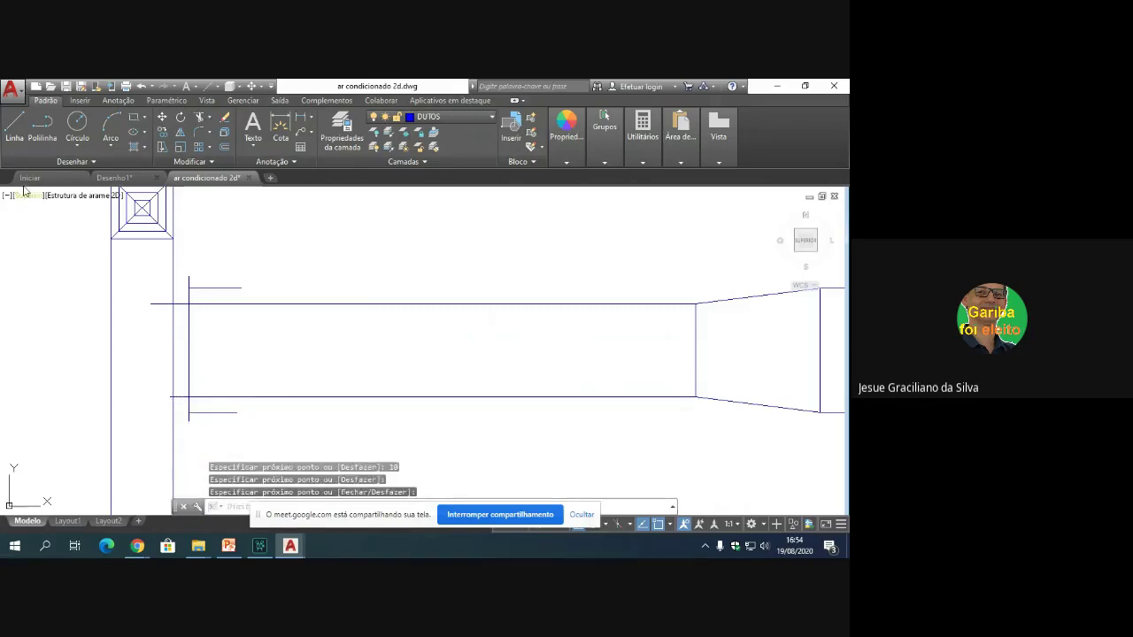
# Step: Offset the vertical line near the vertical duct 80 units to the right
pyautogui.click(223, 147)
pyautogui.write('80')
pyautogui.press('Return')
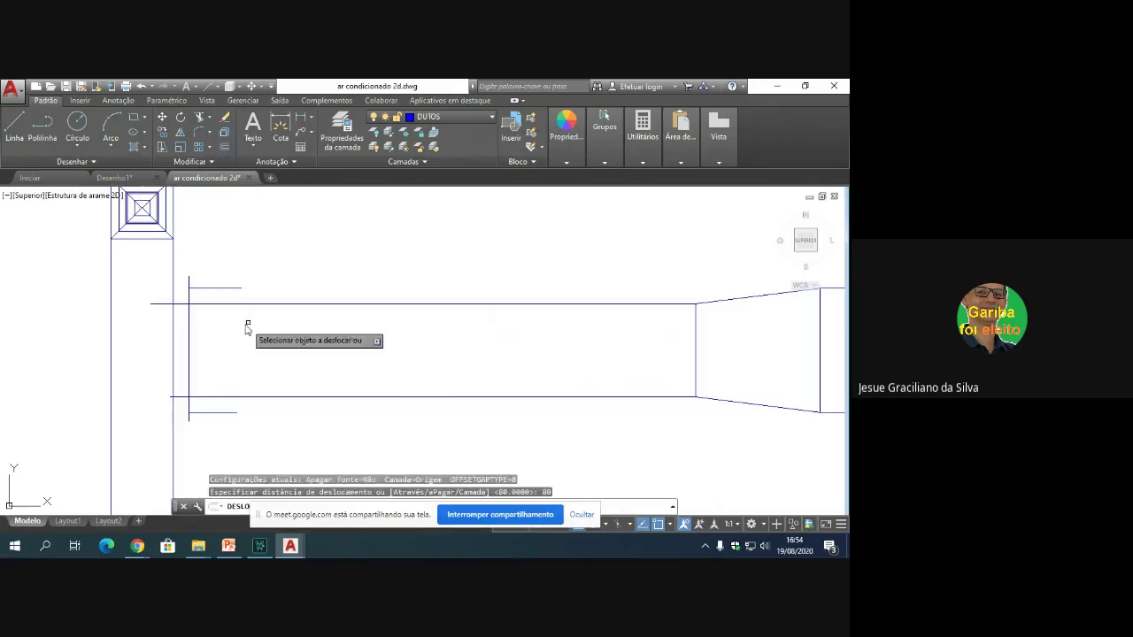
pyautogui.click(189, 339)
pyautogui.click(253, 326)
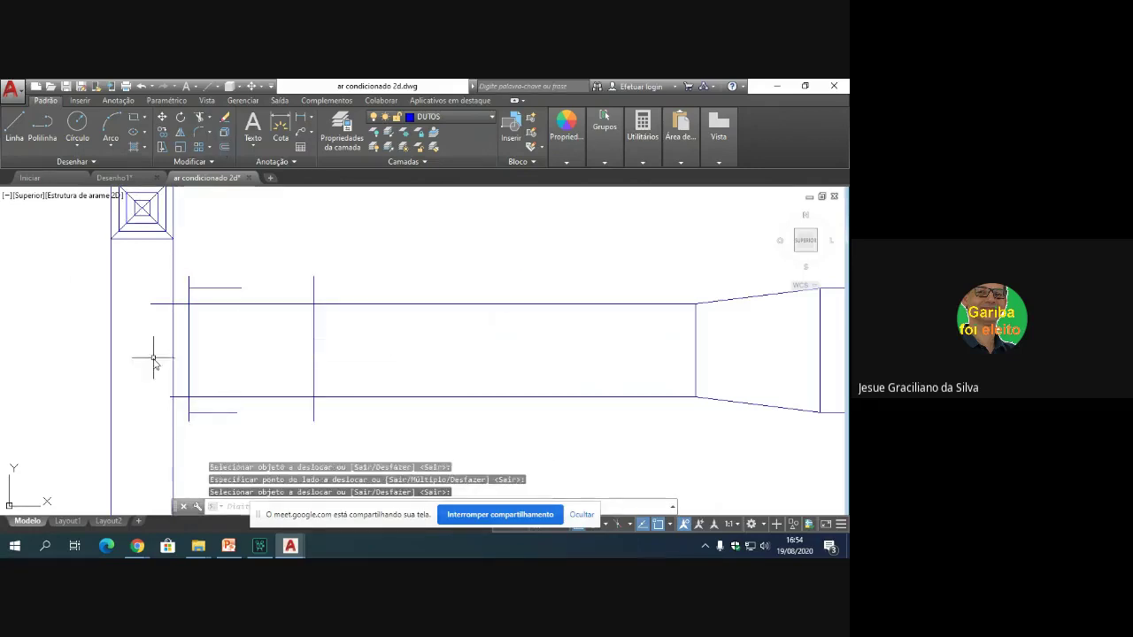
# Step: Draw the transition's two sloped edges from the guide lines' left ends to where the offset line crosses the duct's edges
pyautogui.click(15, 131)
pyautogui.click(189, 288)
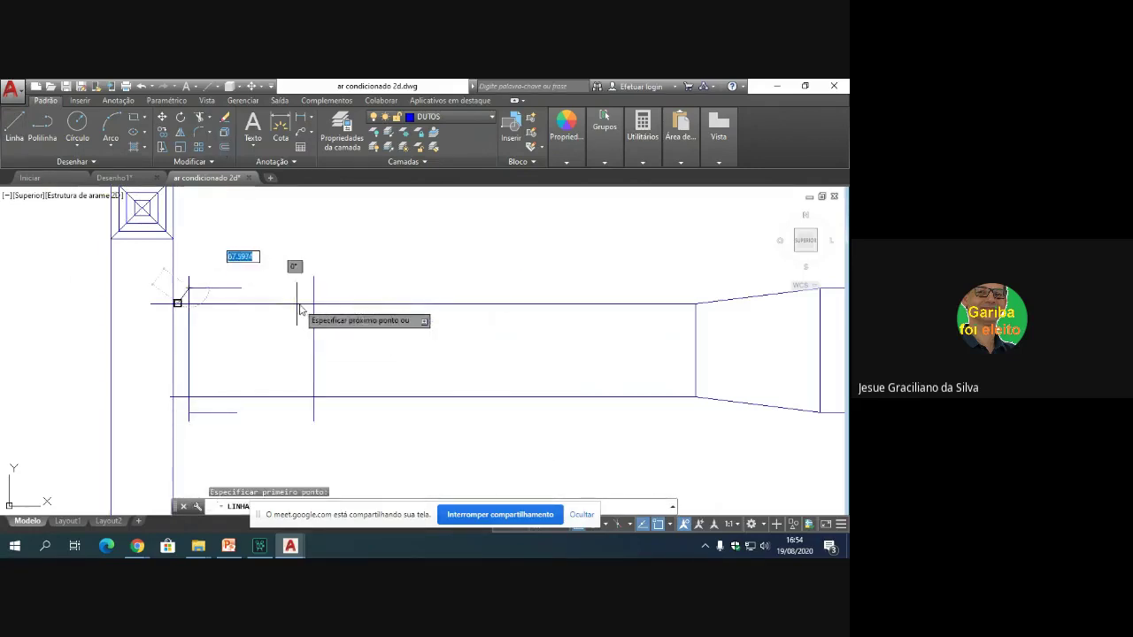
pyautogui.click(313, 304)
pyautogui.press('Return')
pyautogui.press('Return')
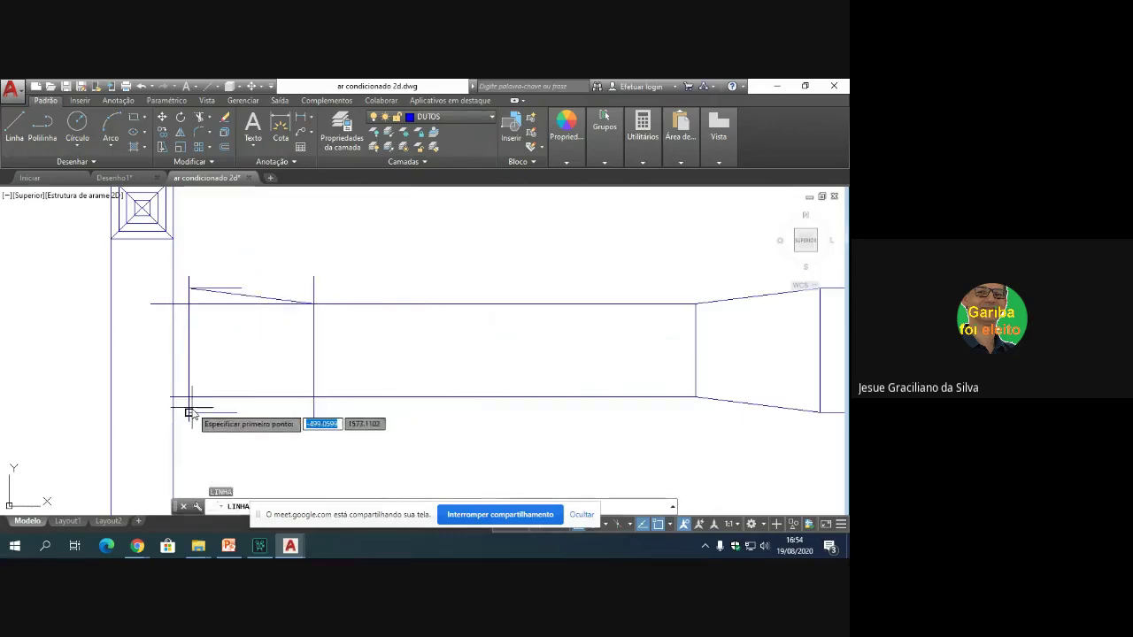
pyautogui.click(188, 412)
pyautogui.click(314, 396)
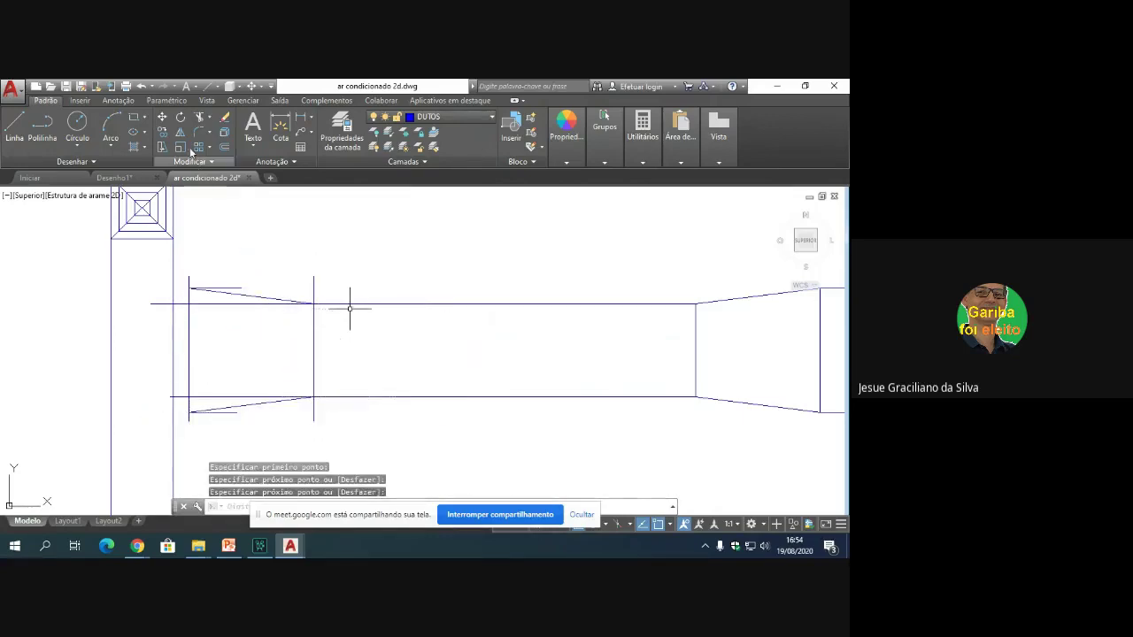
# Step: Trim the duct's straight edges inside the flared transition and erase the leftover stubs and short guide lines
pyautogui.click(205, 132)
pyautogui.click(349, 434)
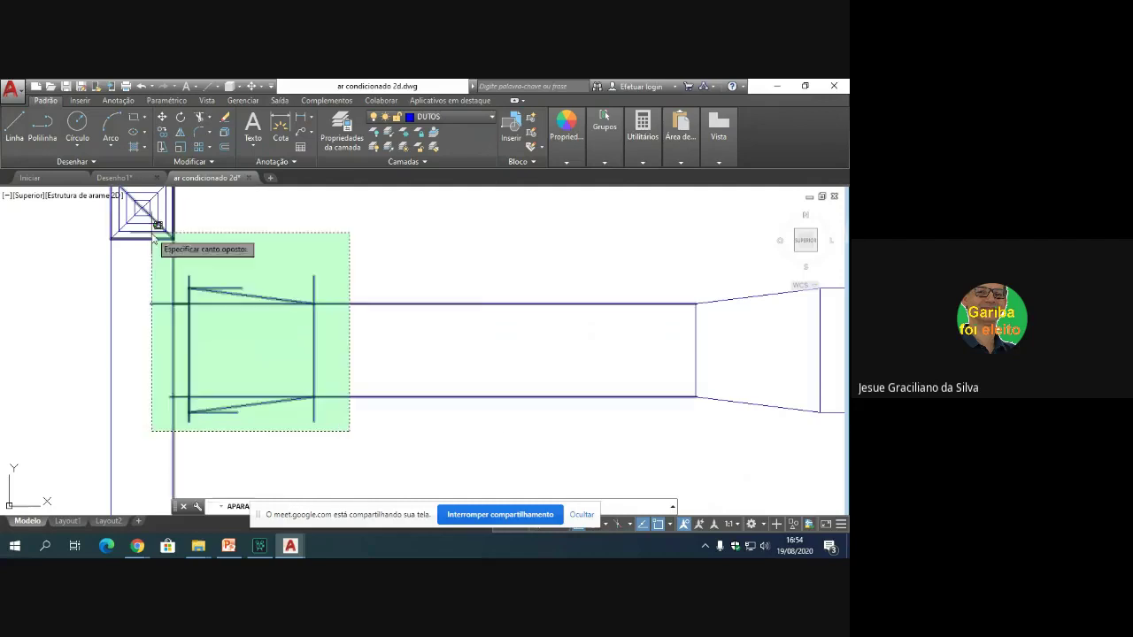
pyautogui.click(151, 233)
pyautogui.press('Return')
pyautogui.click(216, 303)
pyautogui.click(222, 397)
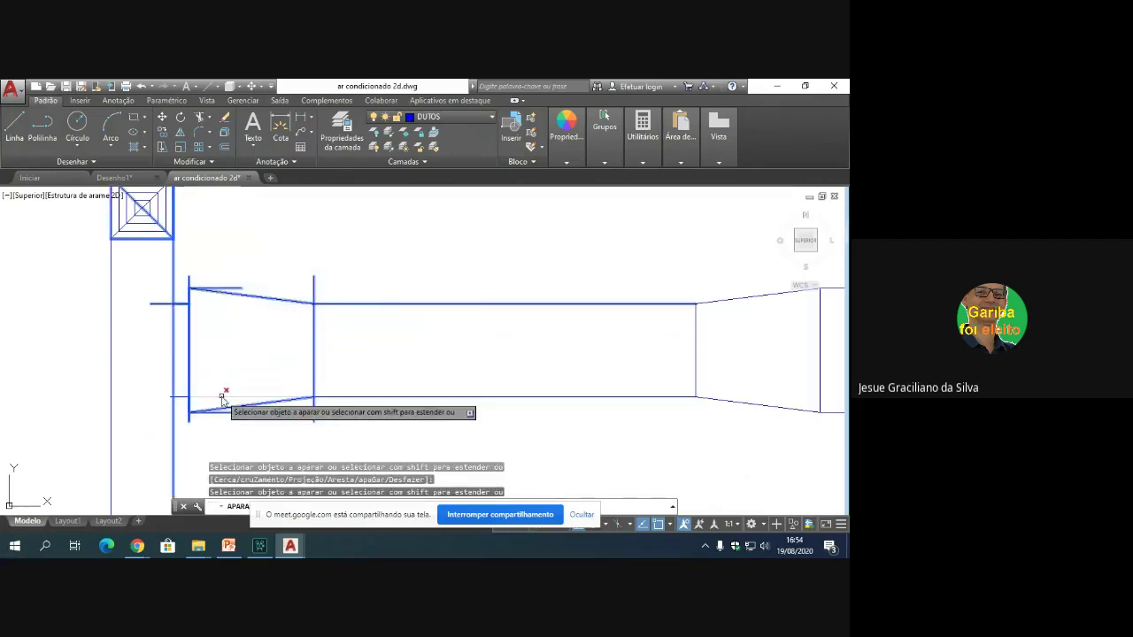
pyautogui.press('Return')
pyautogui.click(180, 397)
pyautogui.press('Delete')
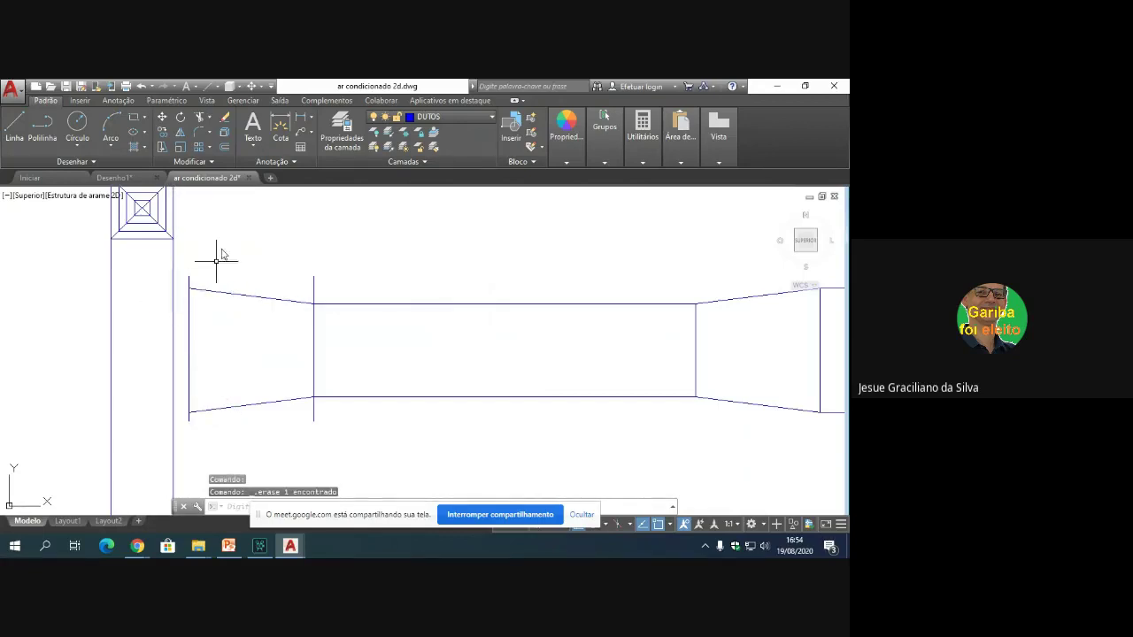
# Step: Trim the overhanging ends of the two vertical lines at the wide and narrow ends of the flared transition
pyautogui.click(202, 118)
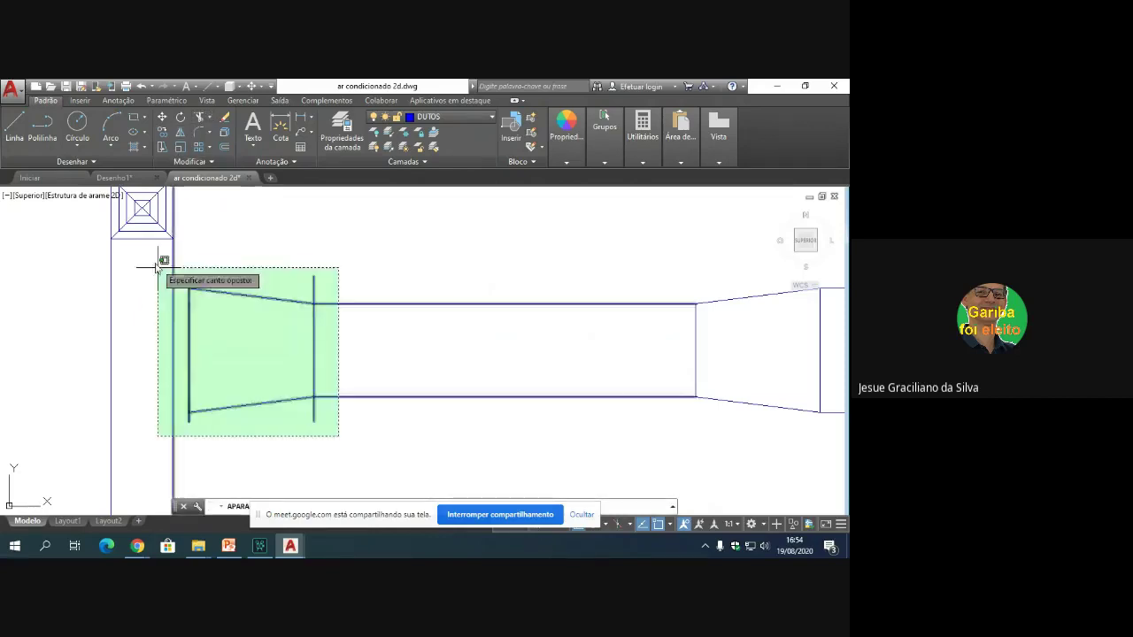
pyautogui.click(342, 435)
pyautogui.click(160, 270)
pyautogui.press('Return')
pyautogui.click(189, 281)
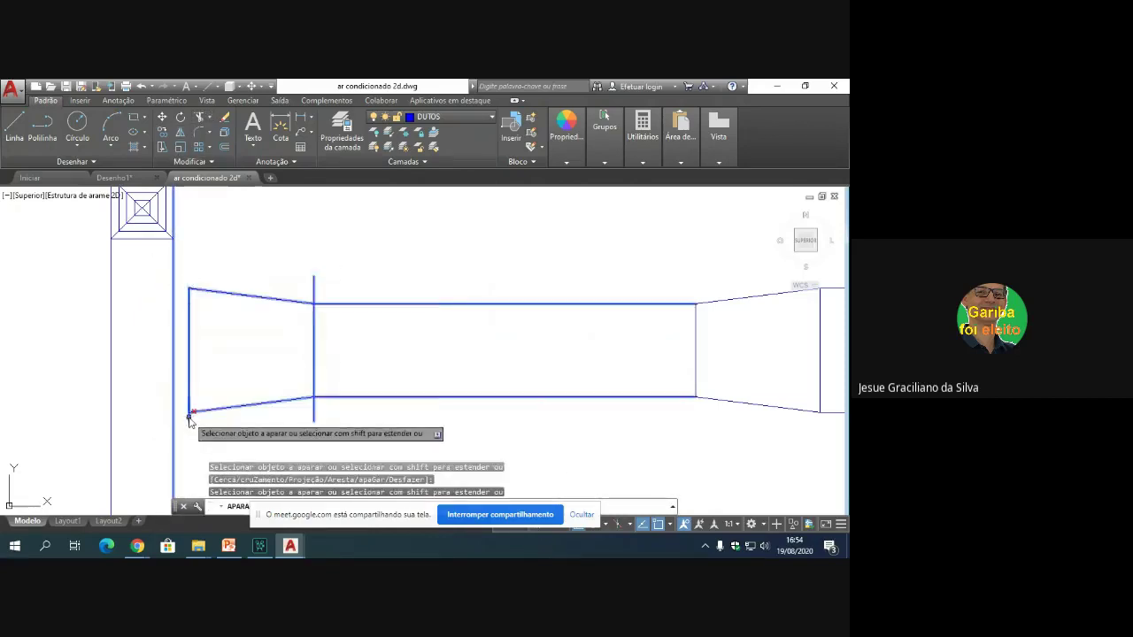
pyautogui.click(189, 416)
pyautogui.click(314, 411)
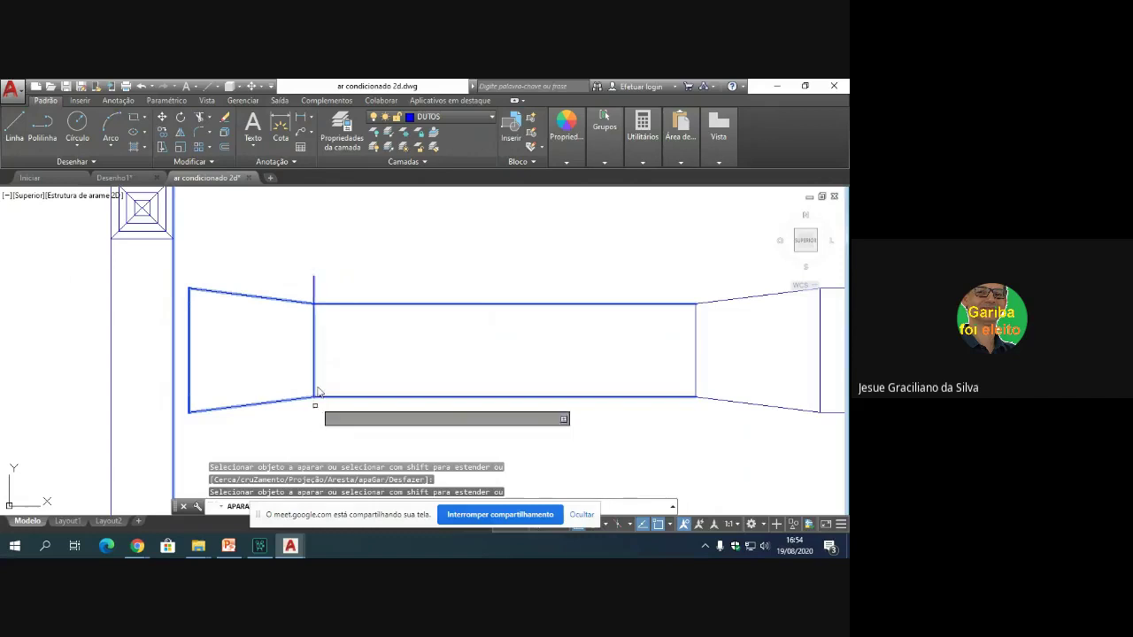
pyautogui.click(314, 285)
pyautogui.press('Return')
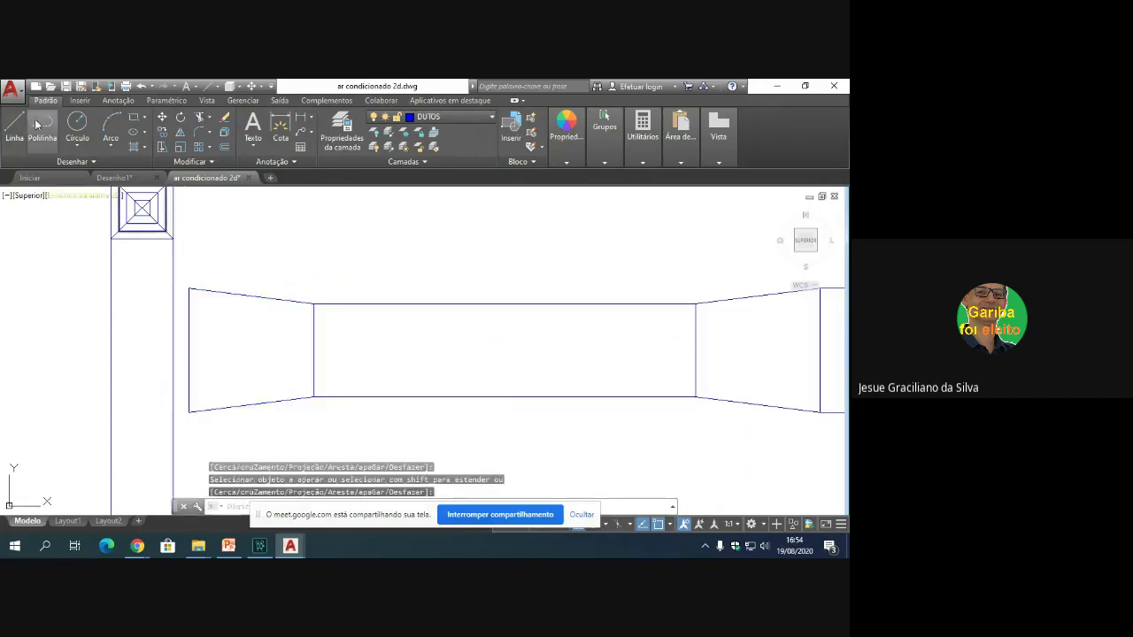
# Step: Draw short horizontal lines from the transition's two wide-end corners leftward across the vertical duct's near edge
pyautogui.click(15, 126)
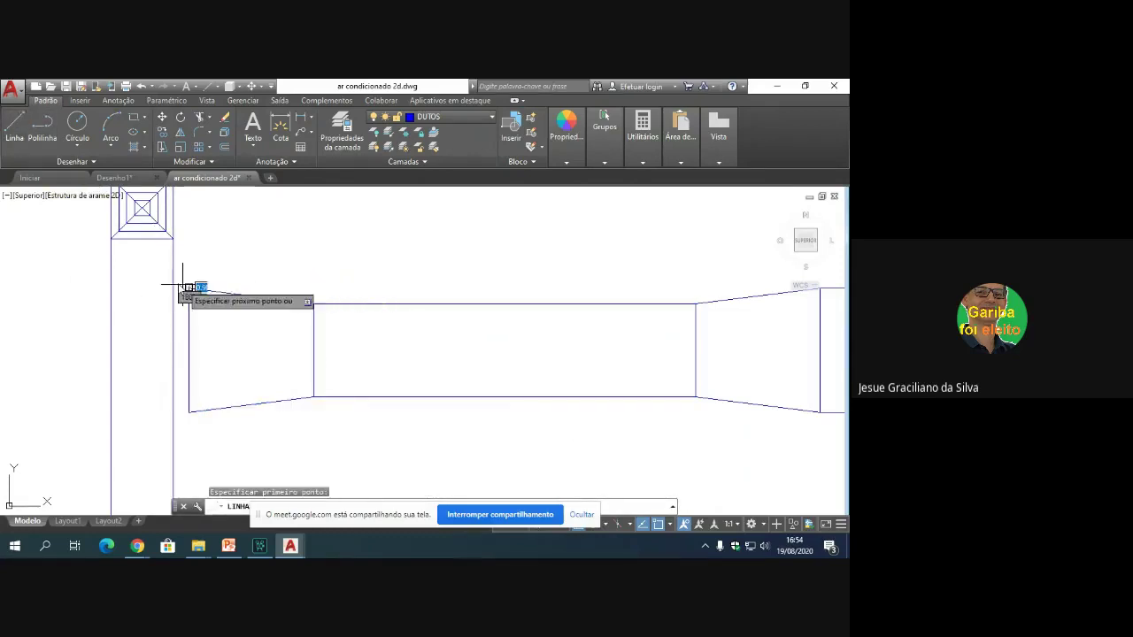
pyautogui.click(189, 412)
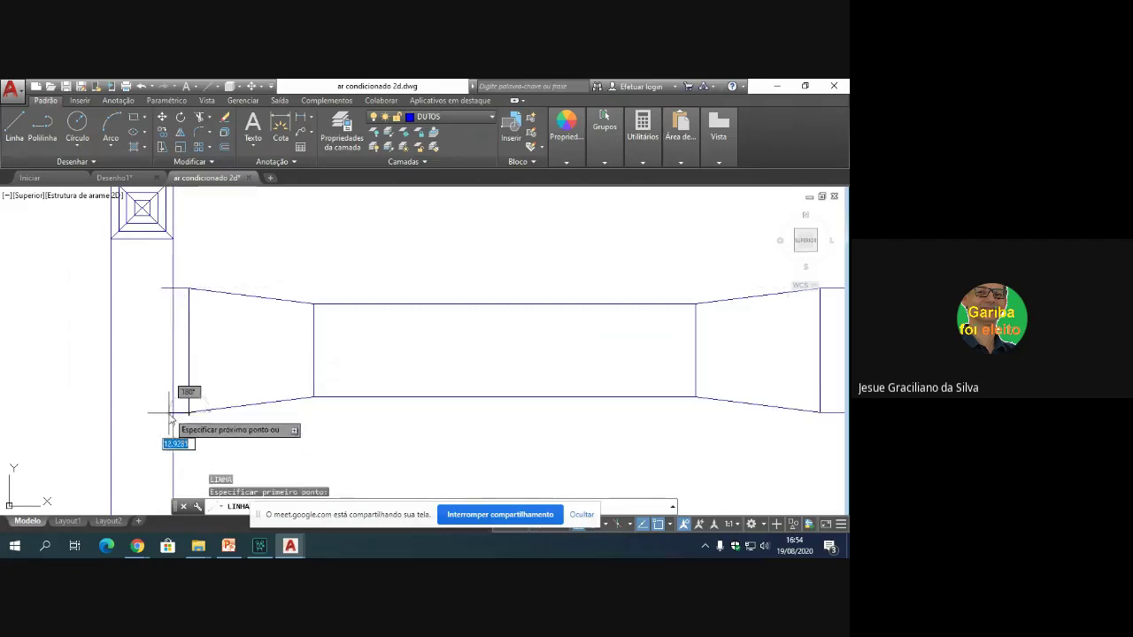
pyautogui.hotkey('ctrl', 'z')
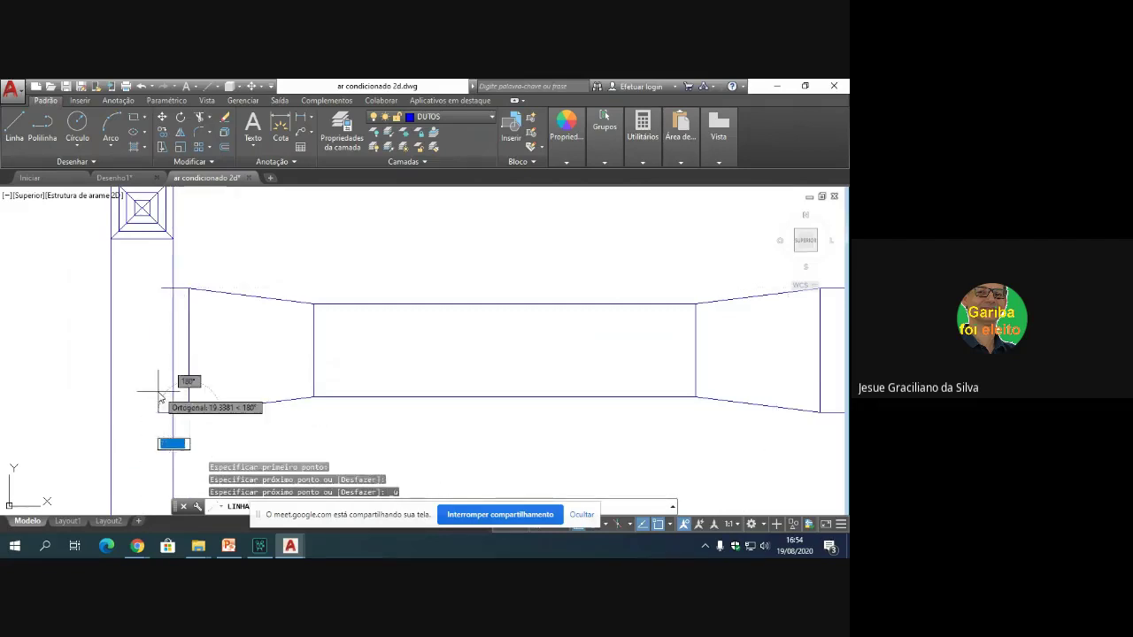
pyautogui.click(161, 394)
pyautogui.press('Return')
pyautogui.scroll(-1, 177, 431)
pyautogui.scroll(1, 177, 427)
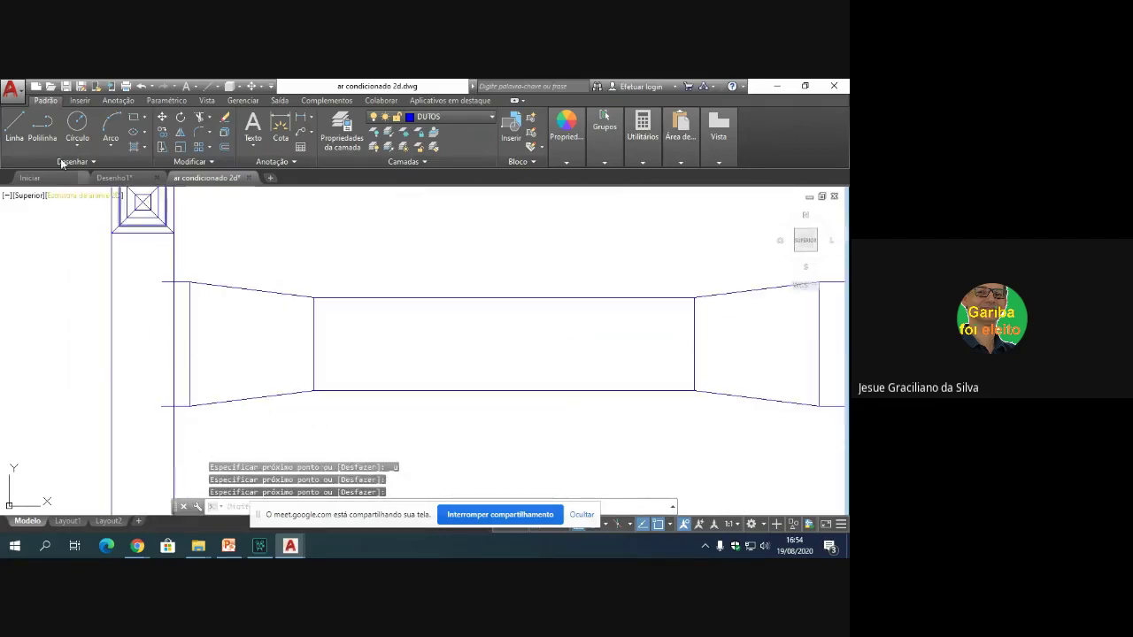
# Step: Draw a guide line 10 units up from the transition's upper wide-end corner, with a horizontal line from its end leftward across the vertical duct
pyautogui.click(26, 129)
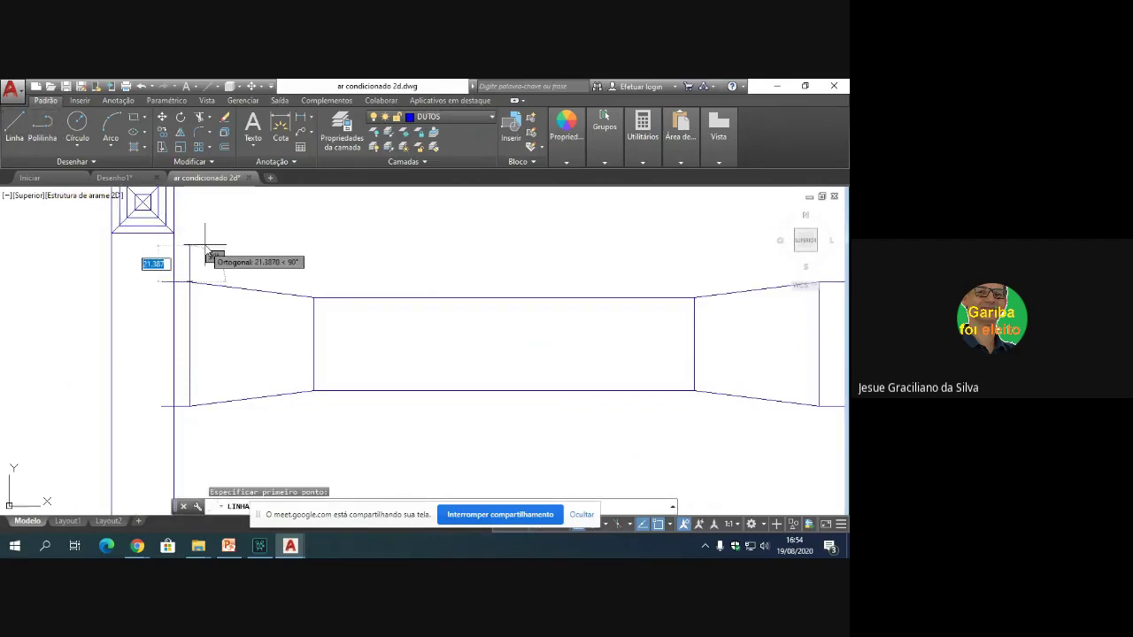
pyautogui.press('Return')
pyautogui.click(173, 267)
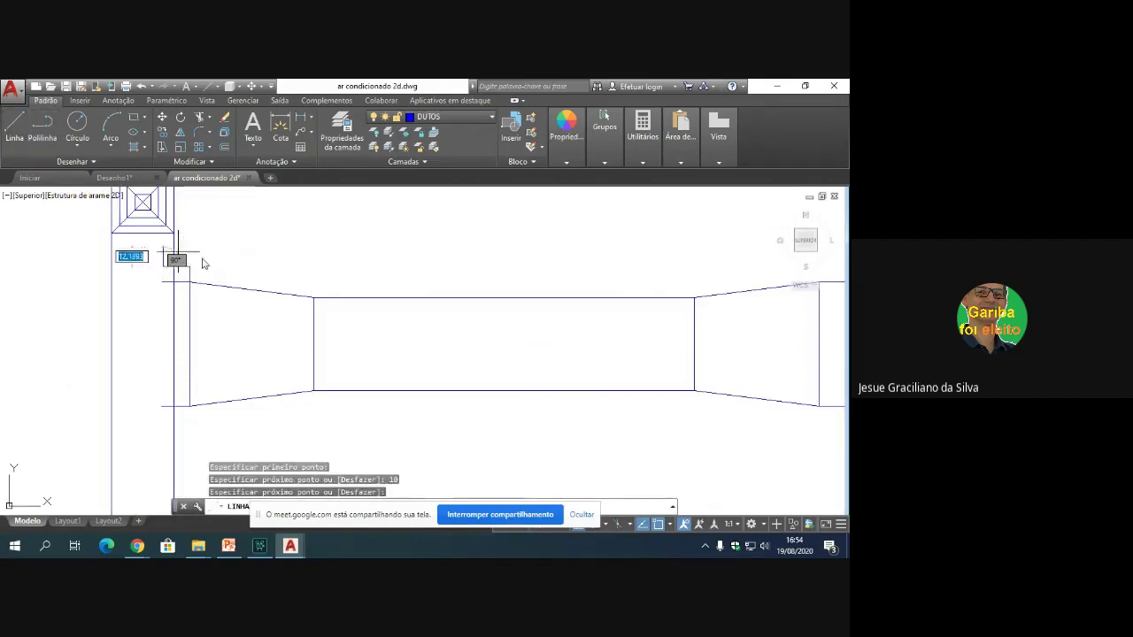
pyautogui.press('Return')
pyautogui.press('Return')
pyautogui.click(174, 267)
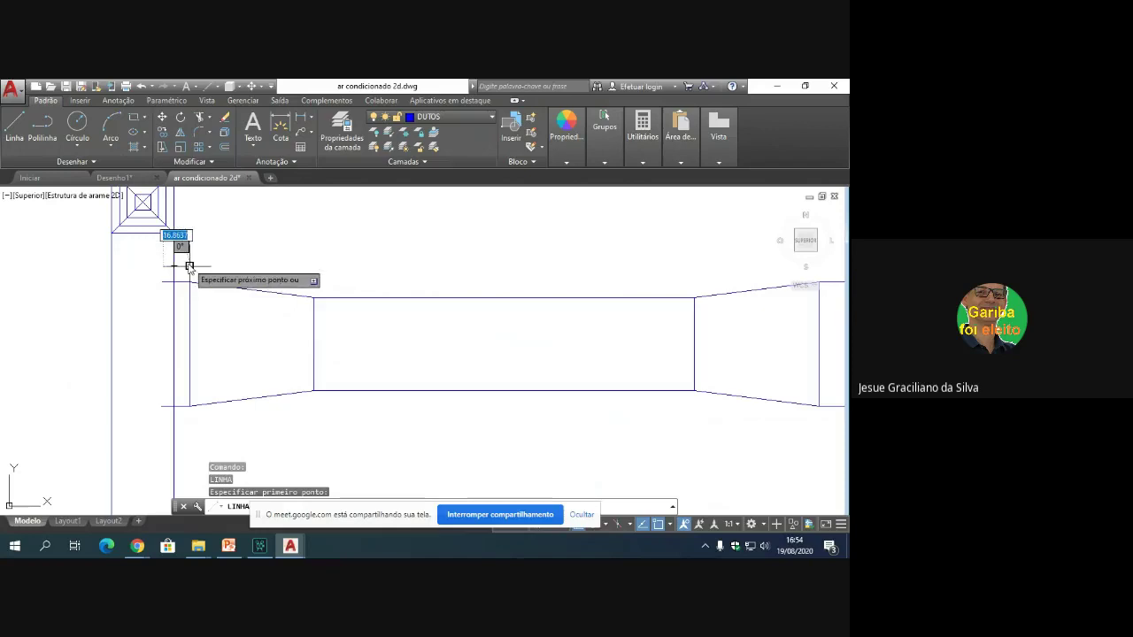
pyautogui.click(189, 266)
pyautogui.click(102, 268)
pyautogui.press('Return')
pyautogui.press('Return')
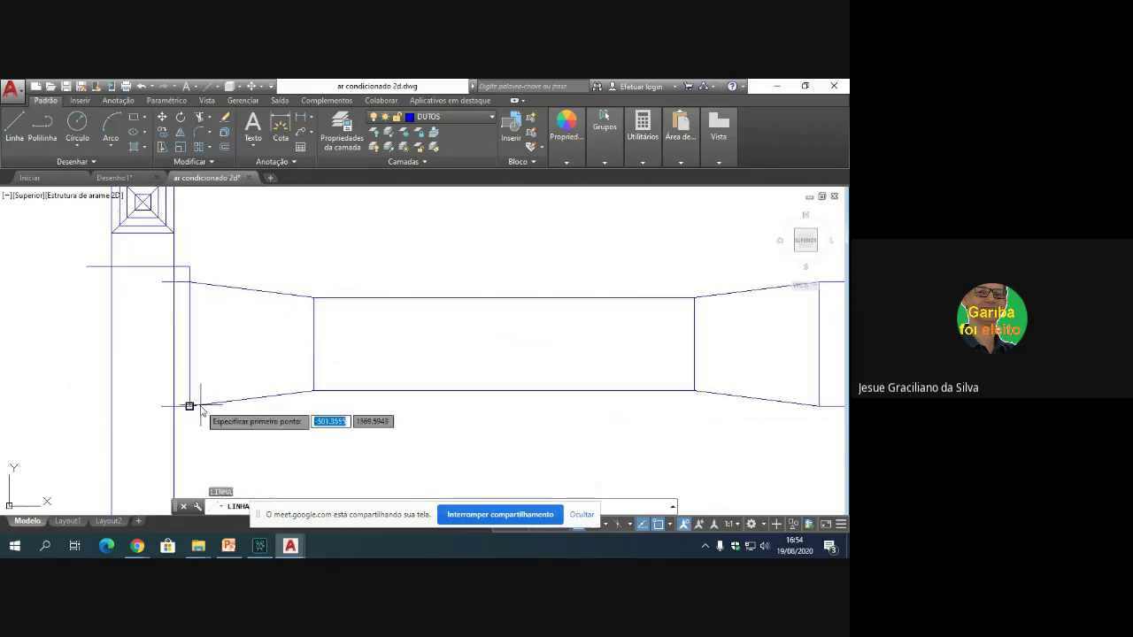
# Step: Draw a guide line 10 units down from the transition's lower wide-end corner and continue it leftward across the vertical duct
pyautogui.click(189, 406)
pyautogui.write('10')
pyautogui.press('Return')
pyautogui.click(86, 423)
pyautogui.press('Return')
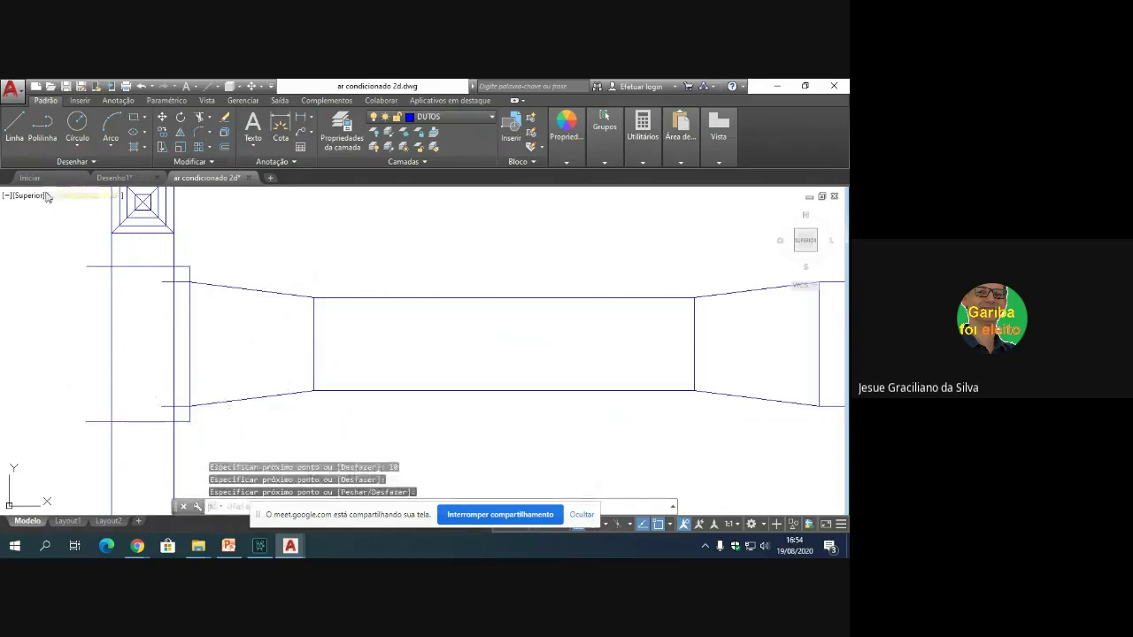
pyautogui.click(11, 131)
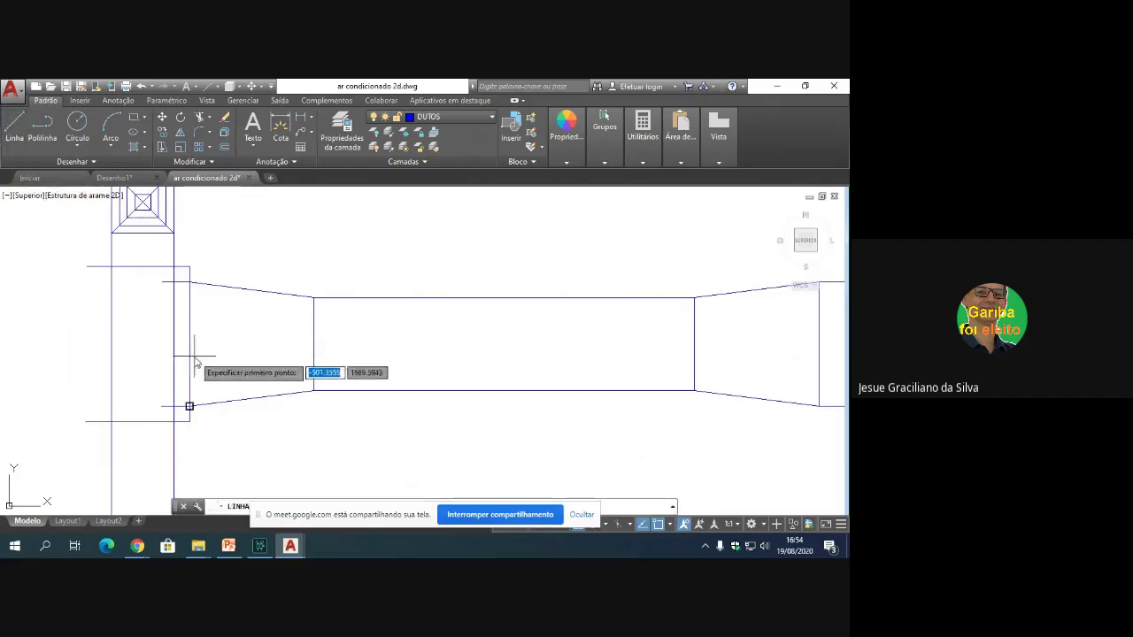
pyautogui.click(189, 267)
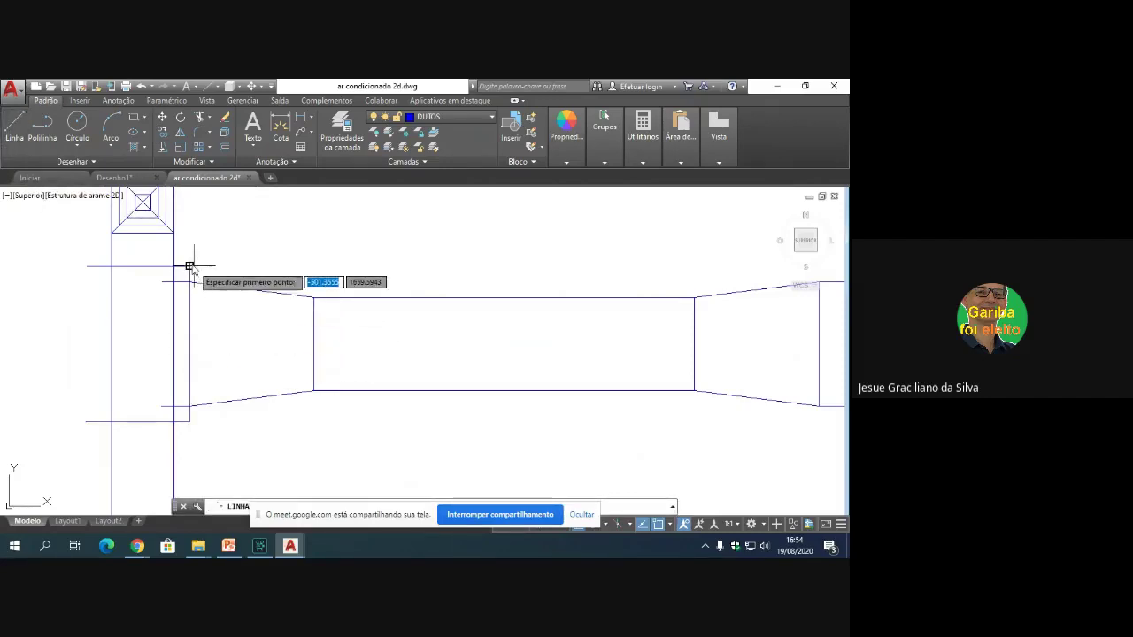
pyautogui.press('Escape')
# Step: Draw two circles of radius 10 centred on the outer ends of the 10-unit guide lines above and below the transition
pyautogui.click(77, 124)
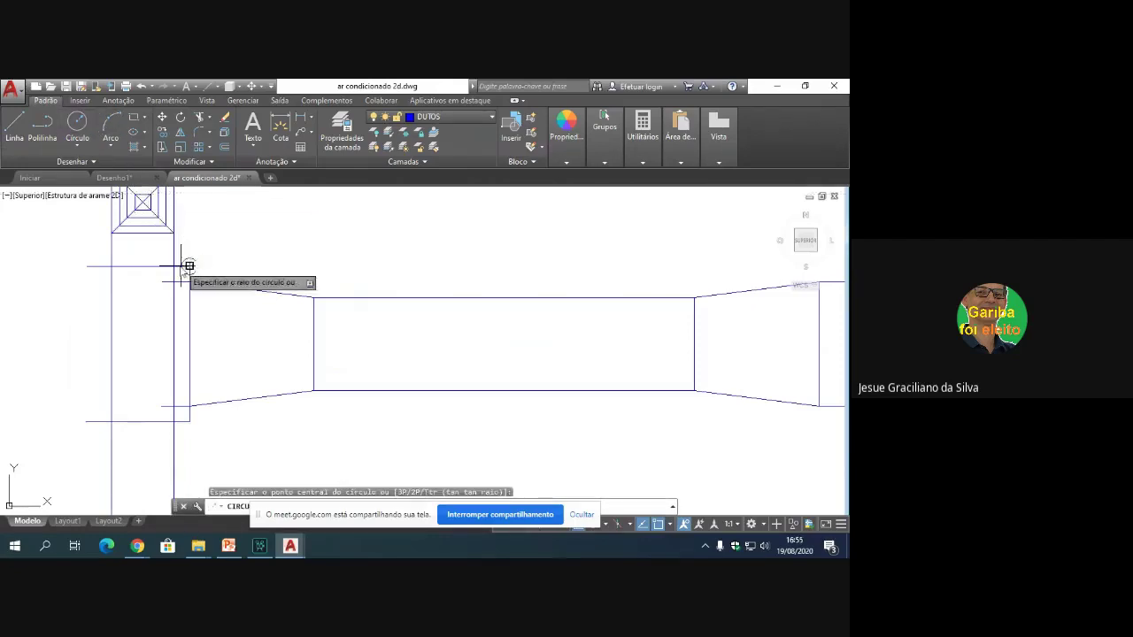
pyautogui.click(189, 265)
pyautogui.press('Return')
pyautogui.press('Return')
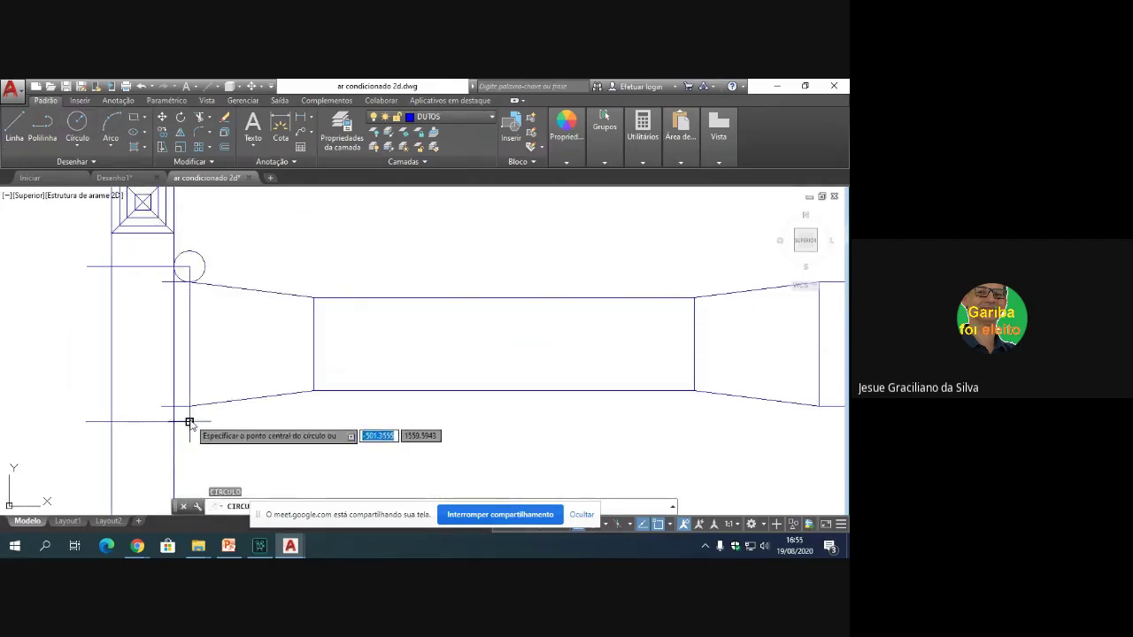
pyautogui.click(189, 406)
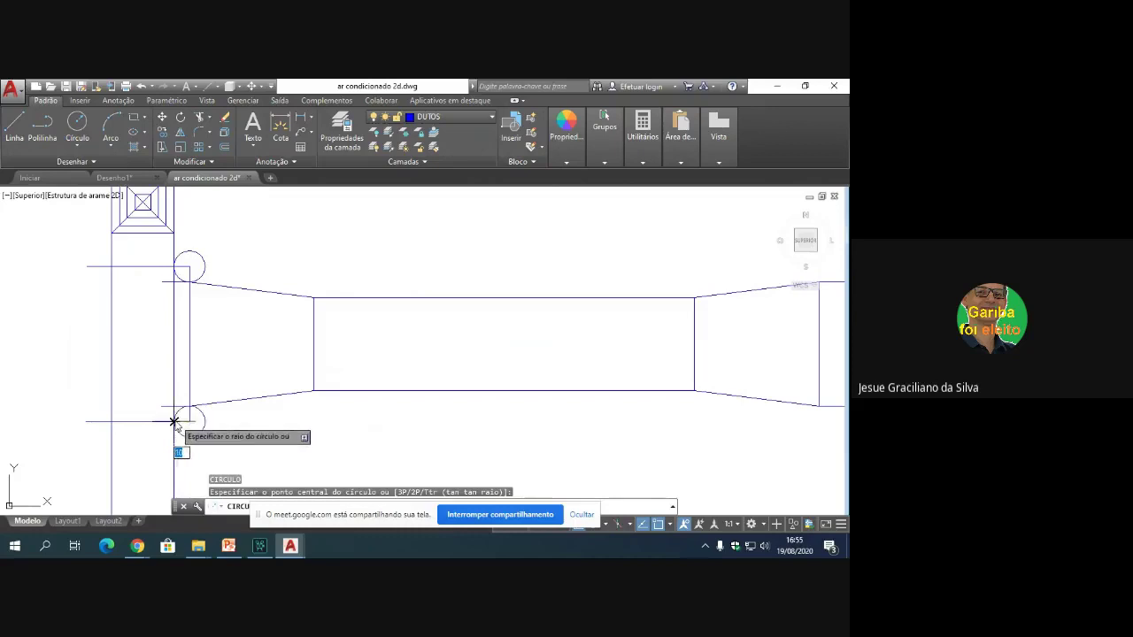
pyautogui.press('Return')
# Step: Try to draw a 40-unit line along the transition's wide end
pyautogui.click(15, 127)
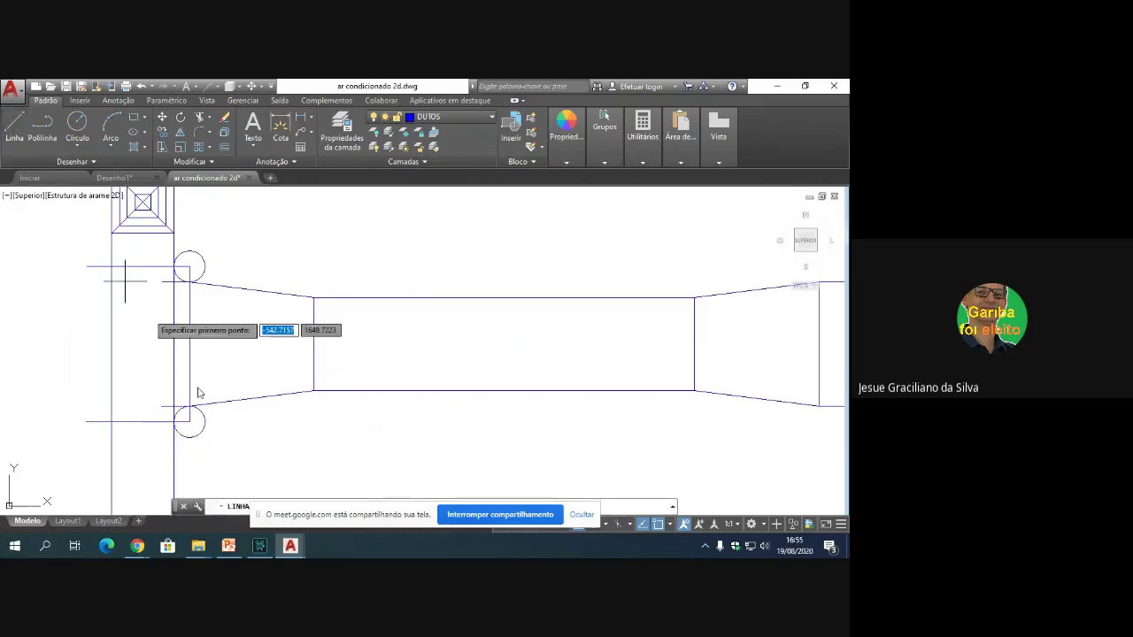
pyautogui.click(190, 421)
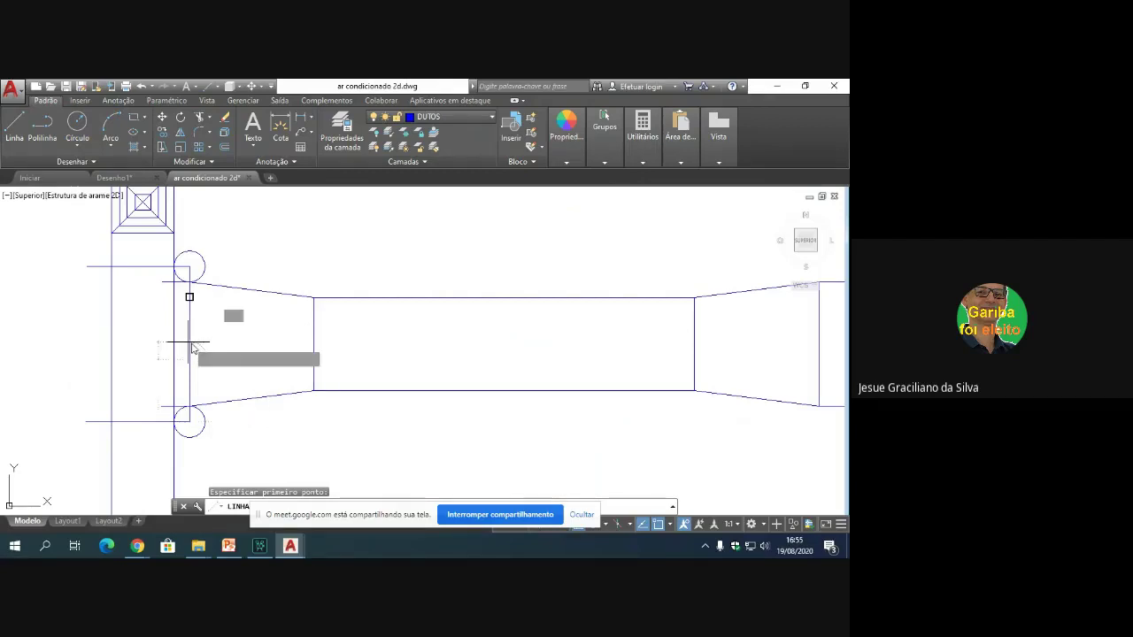
pyautogui.click(192, 348)
pyautogui.write('40')
pyautogui.press('Return')
pyautogui.press('Escape')
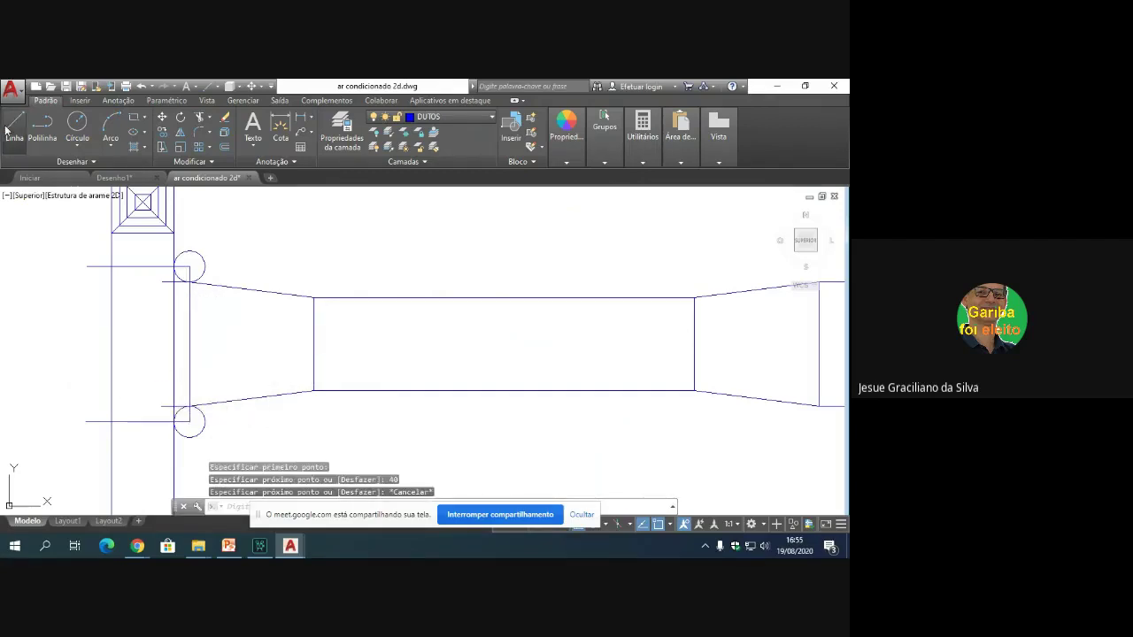
# Step: Draw a horizontal centre line leftward past the transition's wide end, starting 30 units above the lower corner of its narrow end
pyautogui.press('Return')
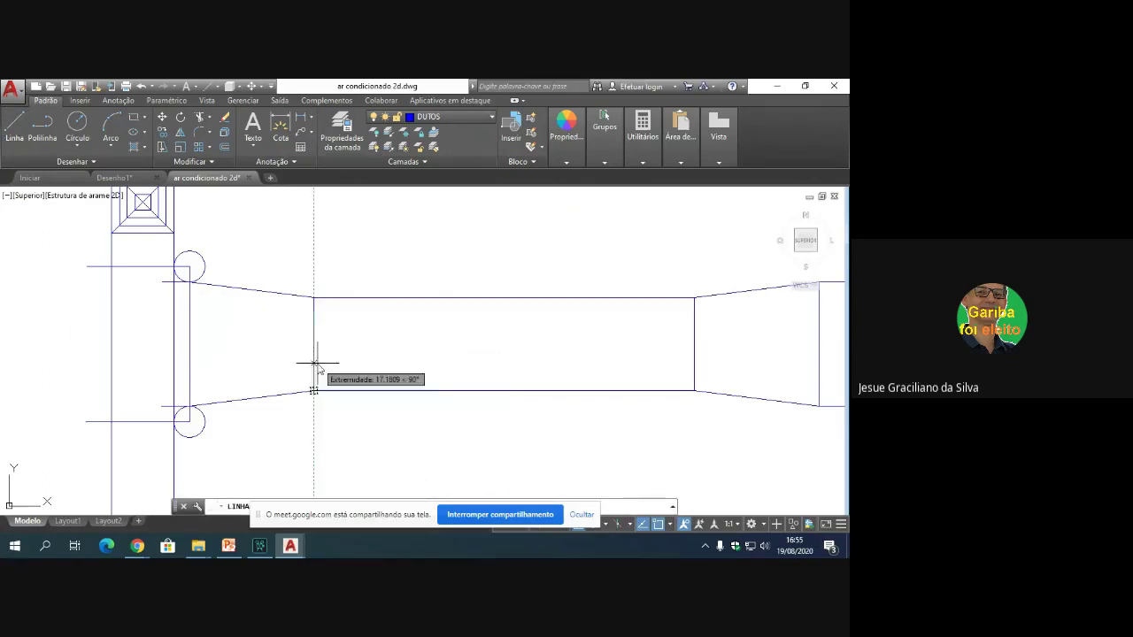
pyautogui.write('3')
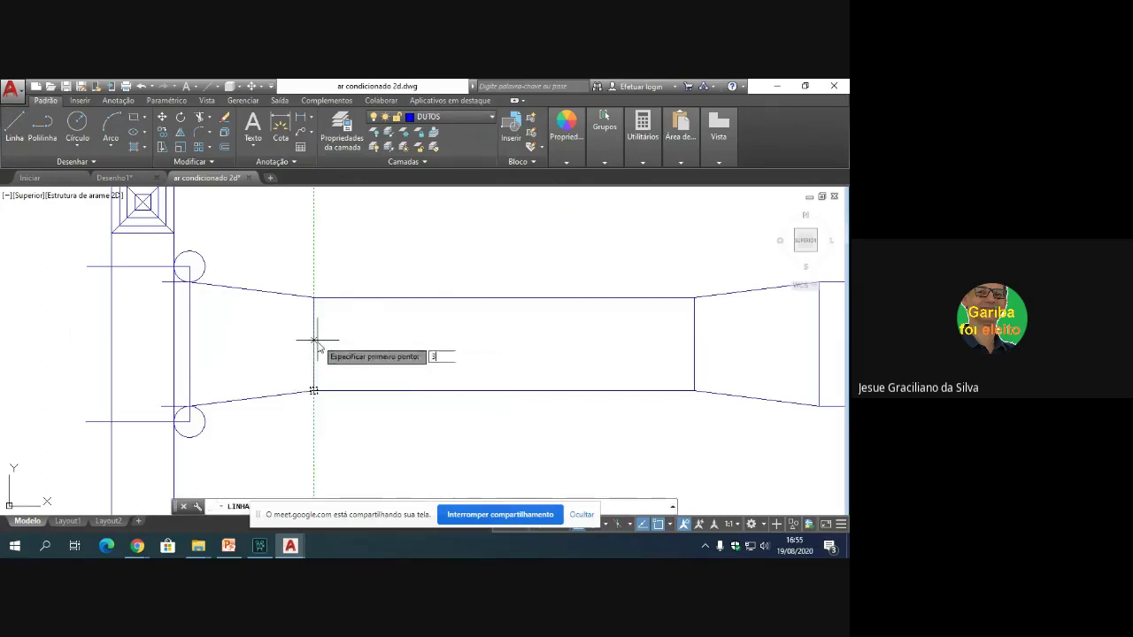
pyautogui.write('0')
pyautogui.press('Return')
pyautogui.press('Return')
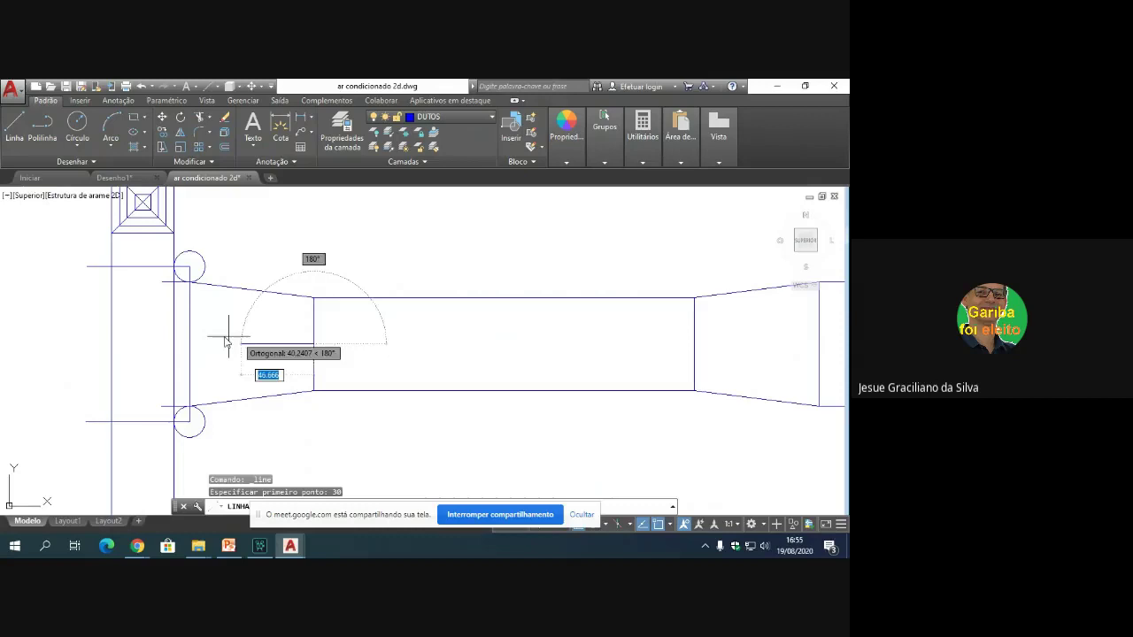
pyautogui.click(148, 344)
pyautogui.press('Return')
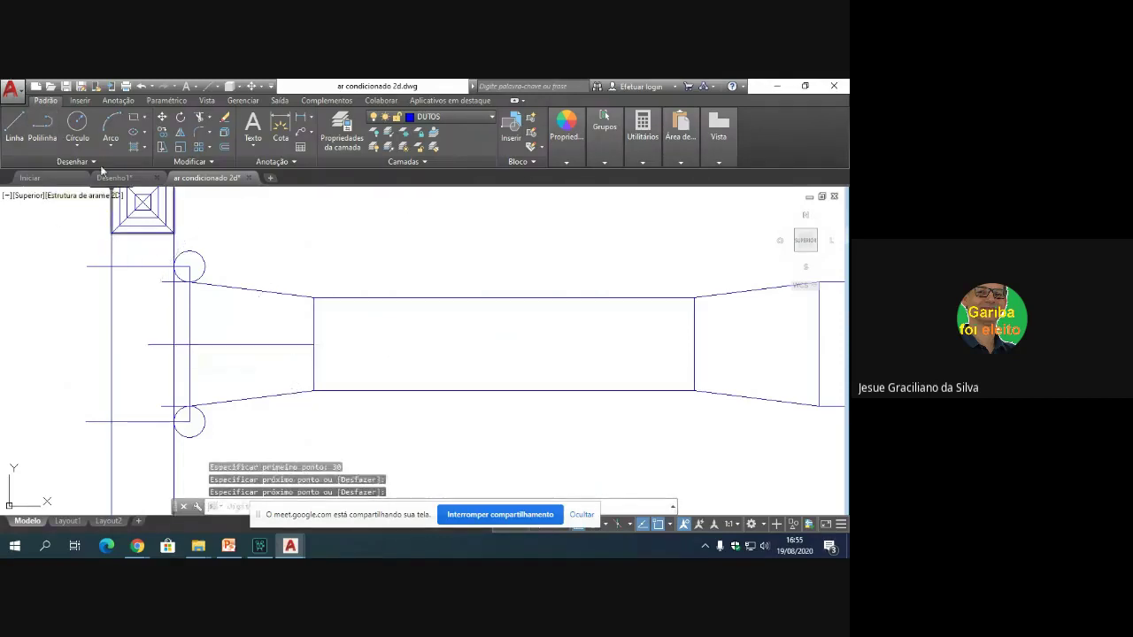
# Step: Draw two large circles concentric with the small ones, each with its radius reaching the transition's horizontal centre line
pyautogui.click(76, 124)
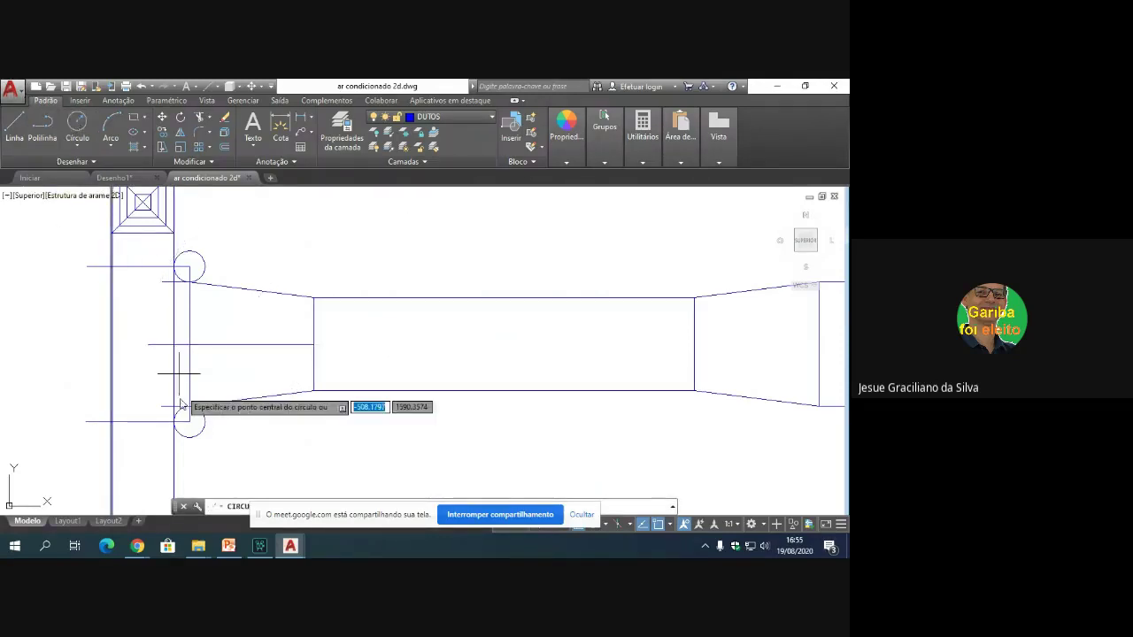
pyautogui.click(188, 422)
pyautogui.click(189, 345)
pyautogui.press('Return')
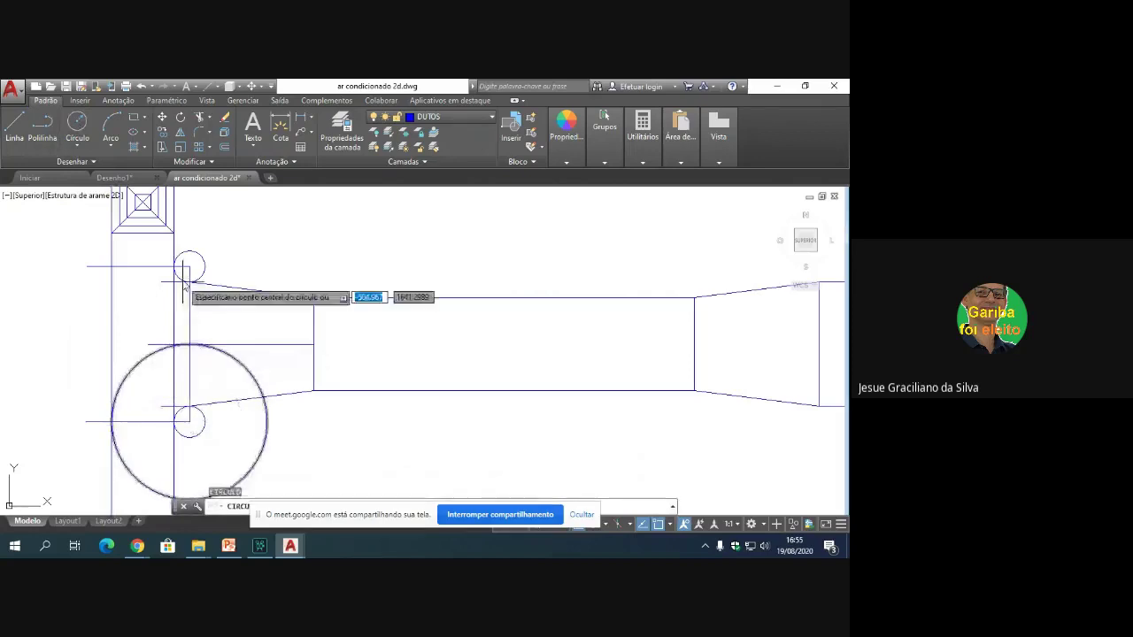
pyautogui.click(189, 265)
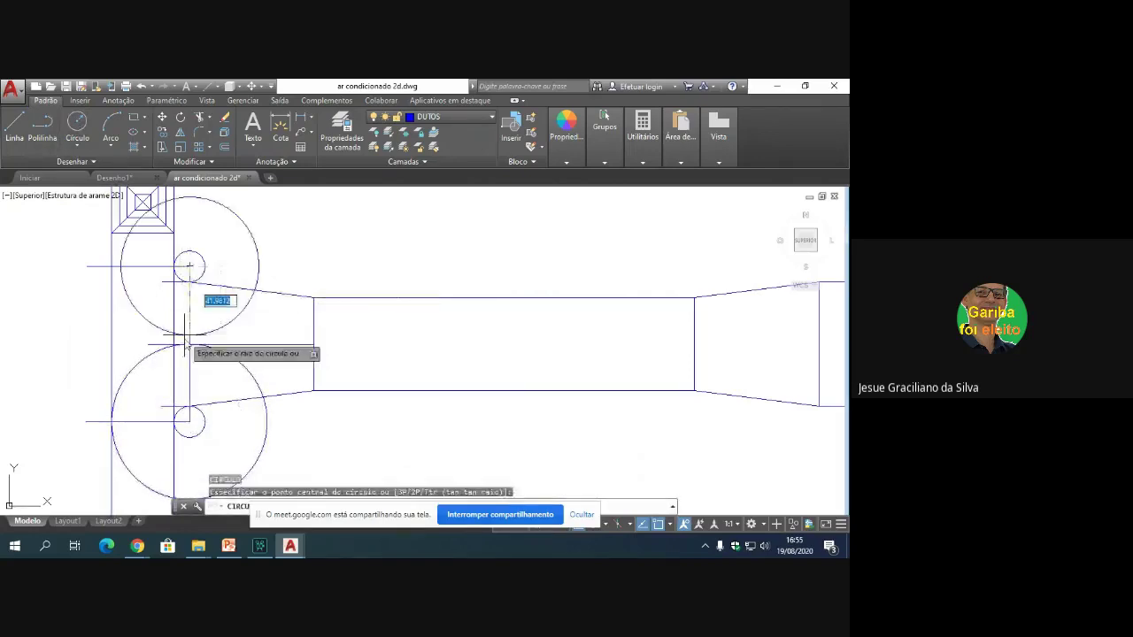
pyautogui.click(186, 343)
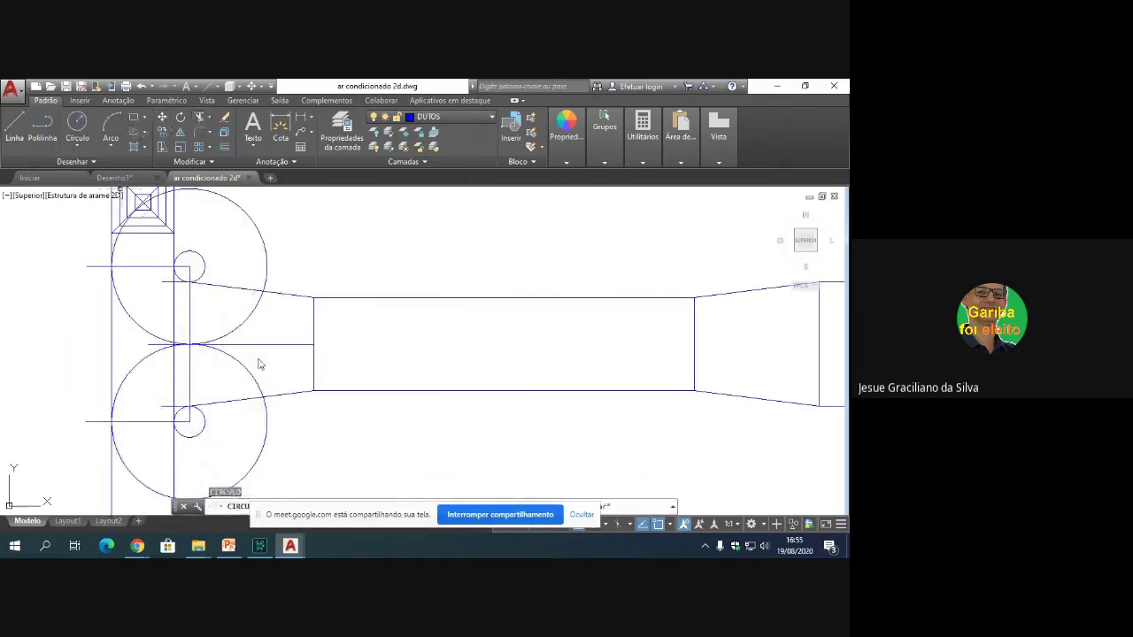
# Step: Trim the vertical duct's far edge between the two large circles and cut off the horizontal guide lines' overhangs beyond it
pyautogui.write('tr')
pyautogui.press('Return')
pyautogui.click(354, 485)
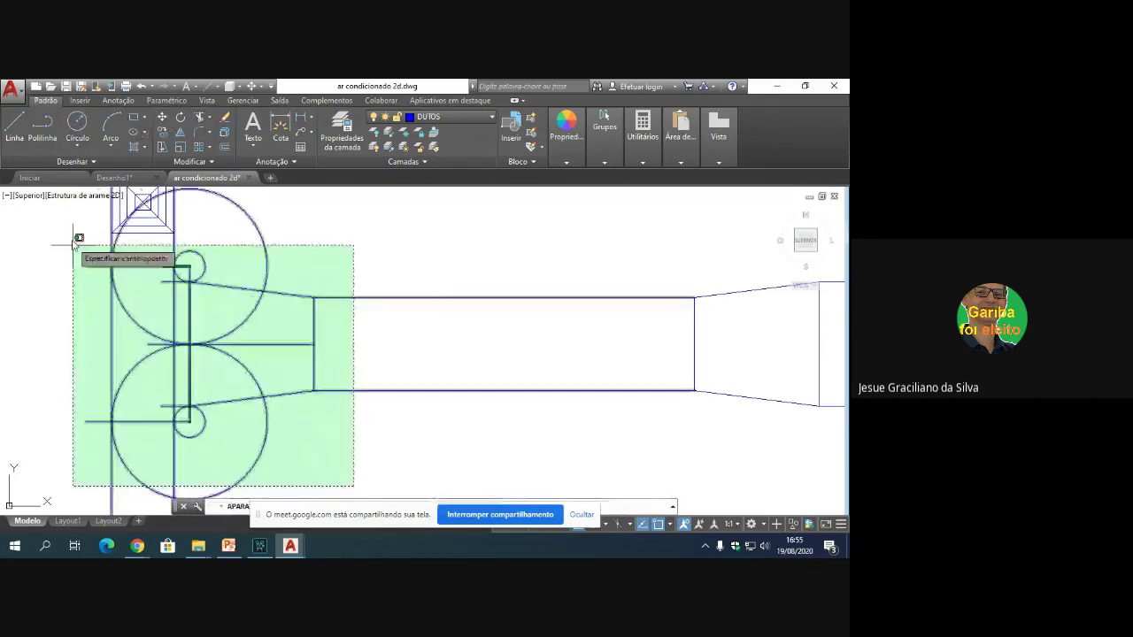
pyautogui.click(73, 246)
pyautogui.click(114, 245)
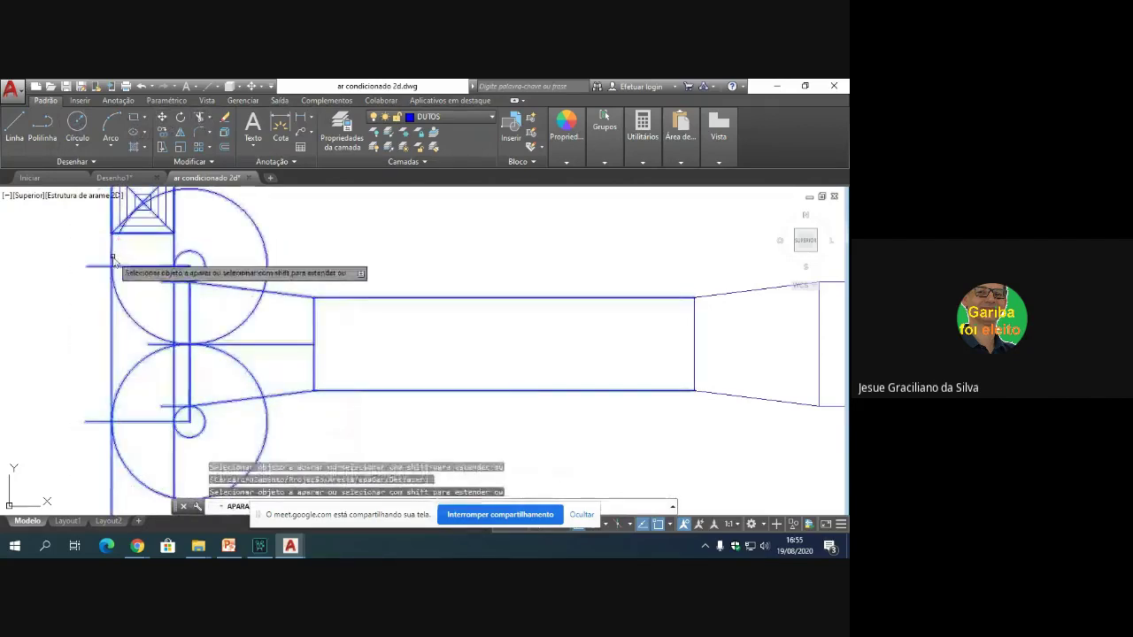
pyautogui.click(111, 290)
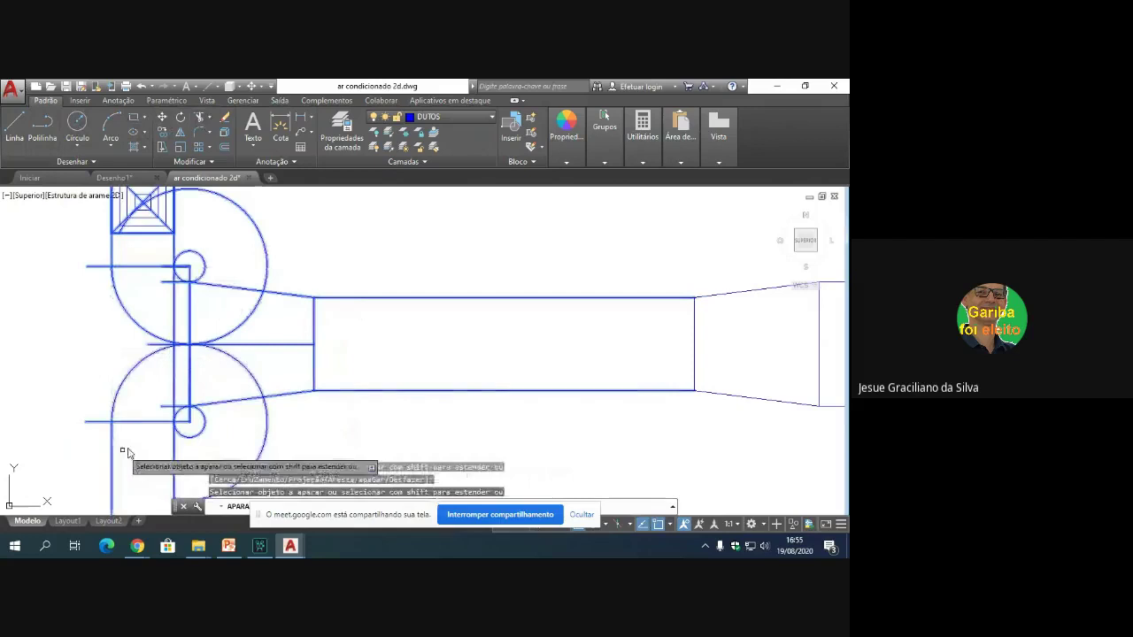
pyautogui.click(104, 422)
pyautogui.click(107, 267)
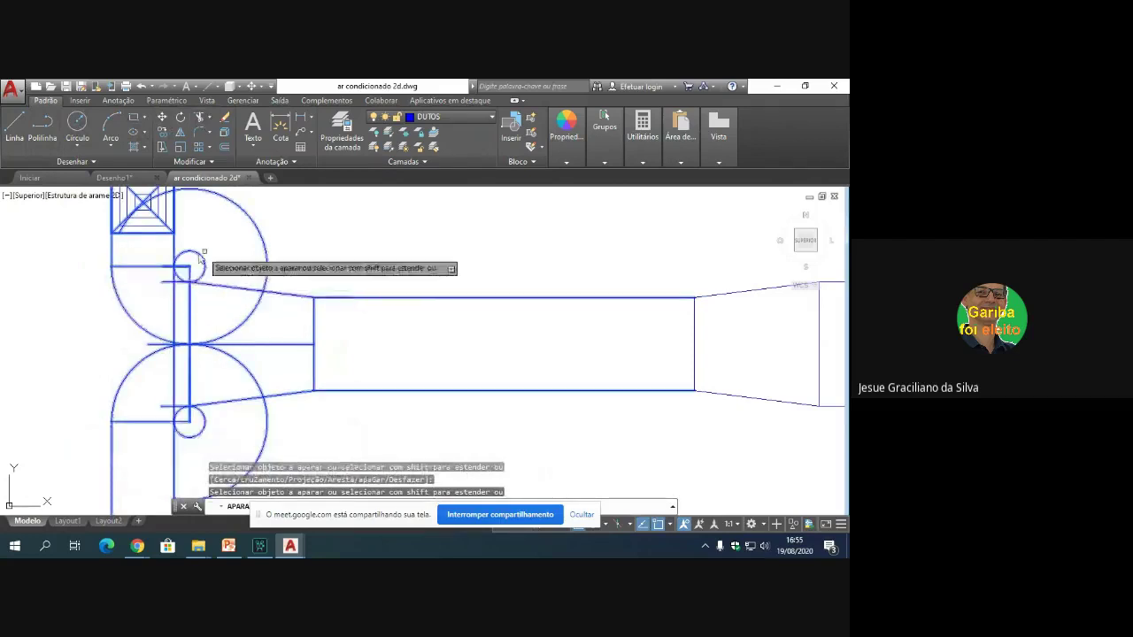
# Step: Trim the small and large circles down to the elbow arcs and cut the construction lines crossing the duct junction
pyautogui.click(200, 276)
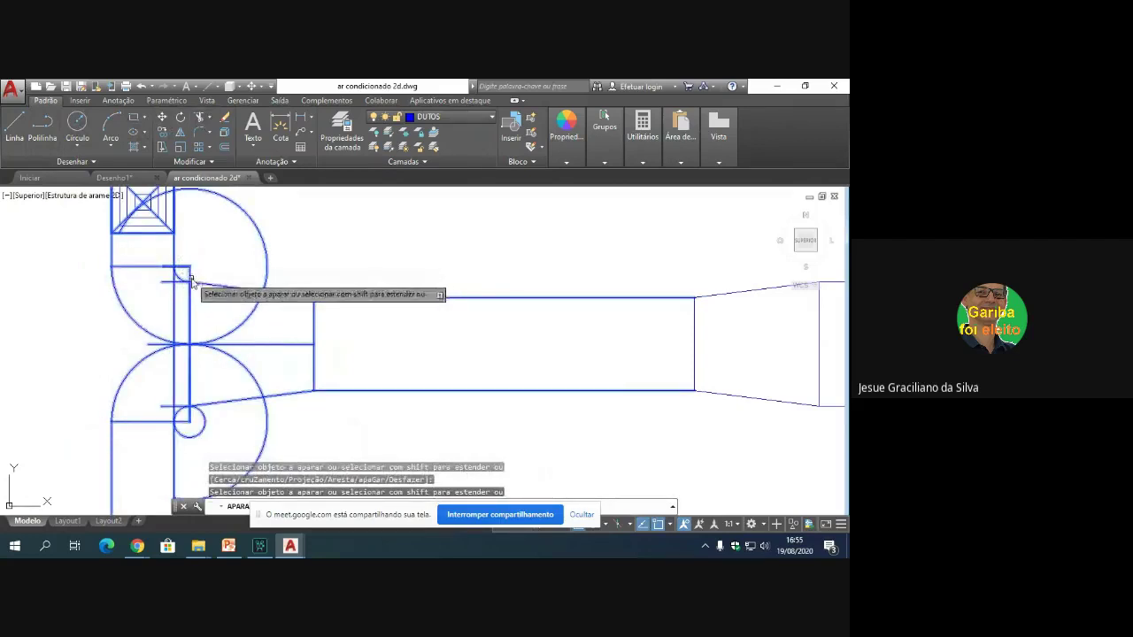
pyautogui.click(191, 275)
pyautogui.click(177, 282)
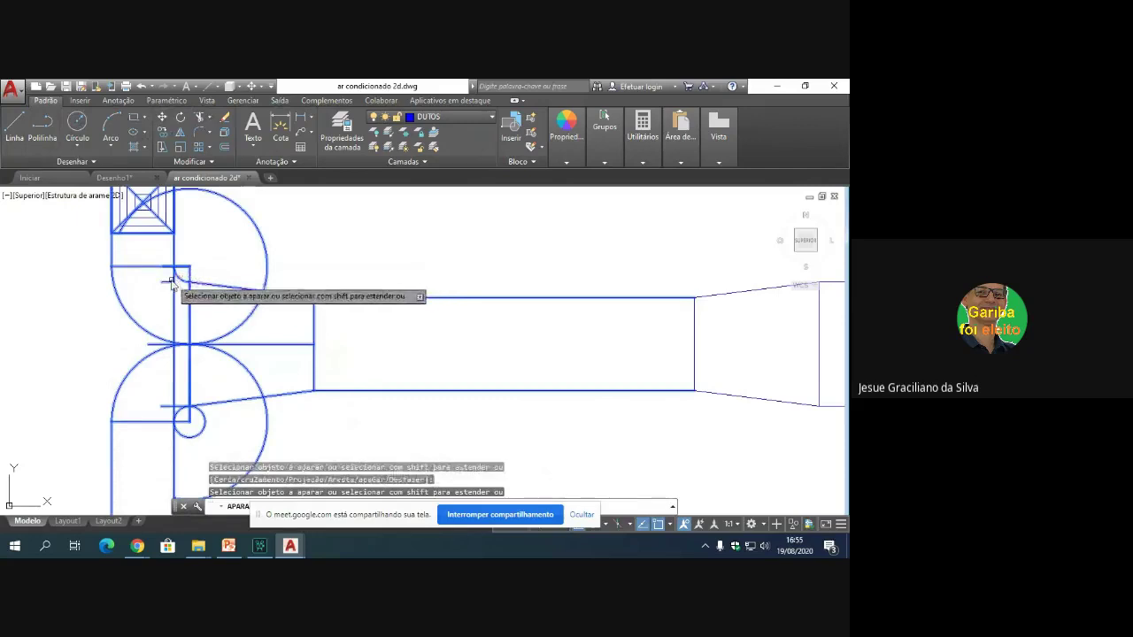
pyautogui.click(174, 276)
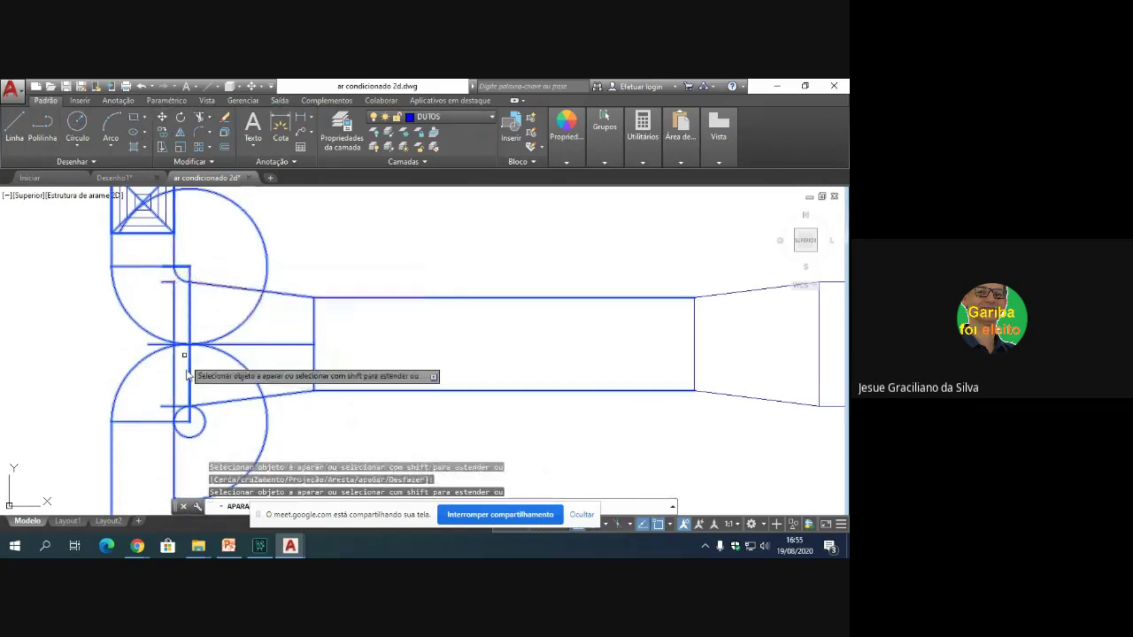
pyautogui.click(191, 418)
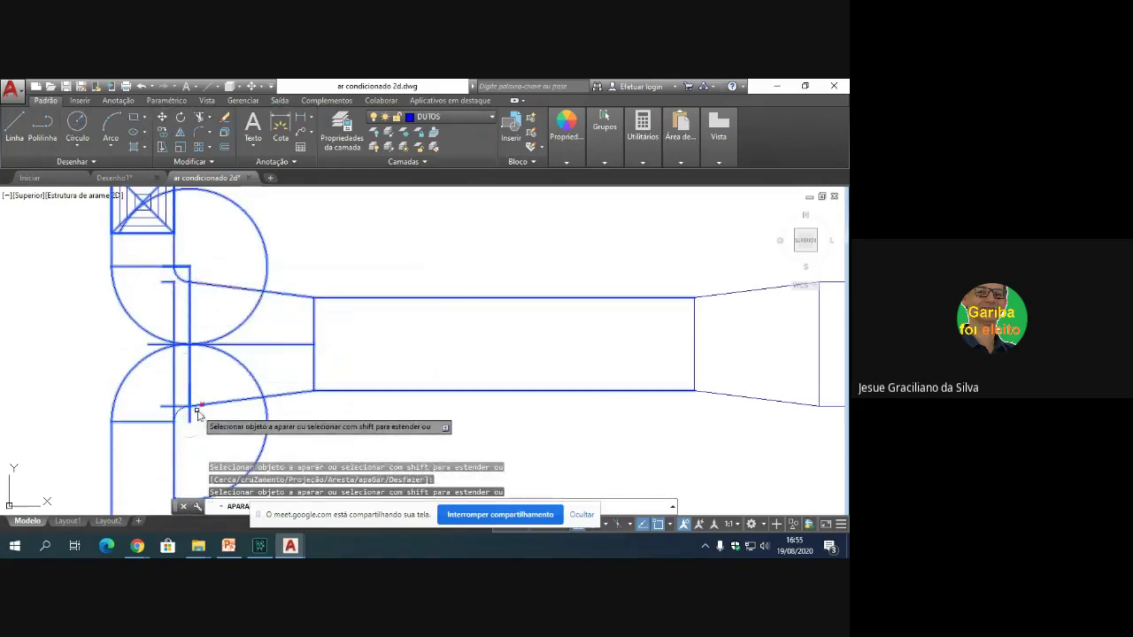
pyautogui.click(228, 338)
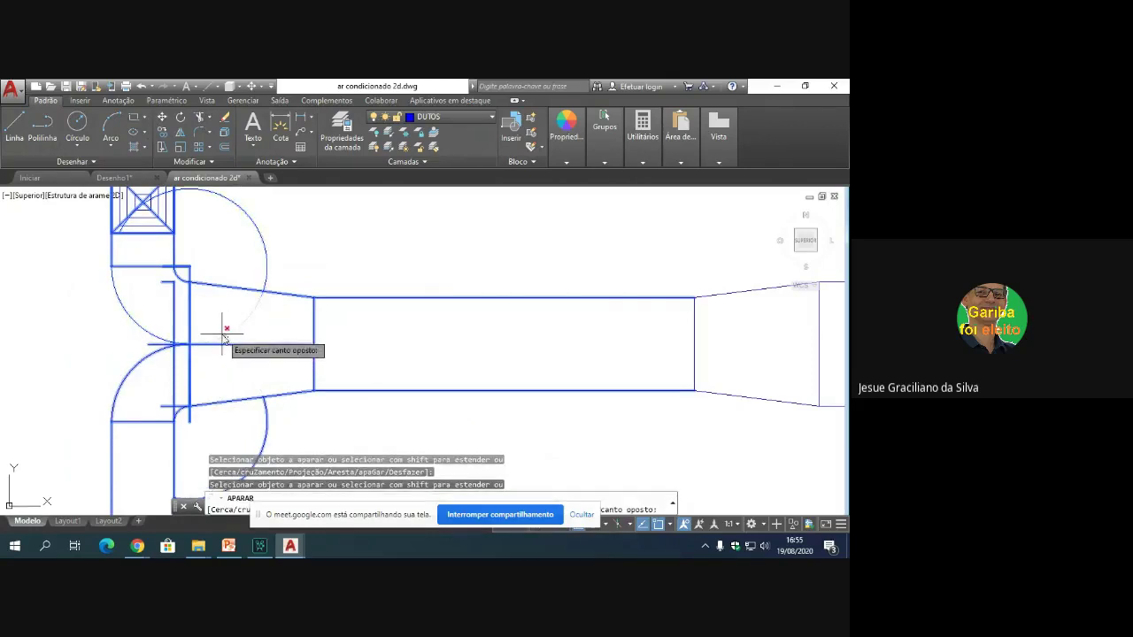
pyautogui.click(190, 415)
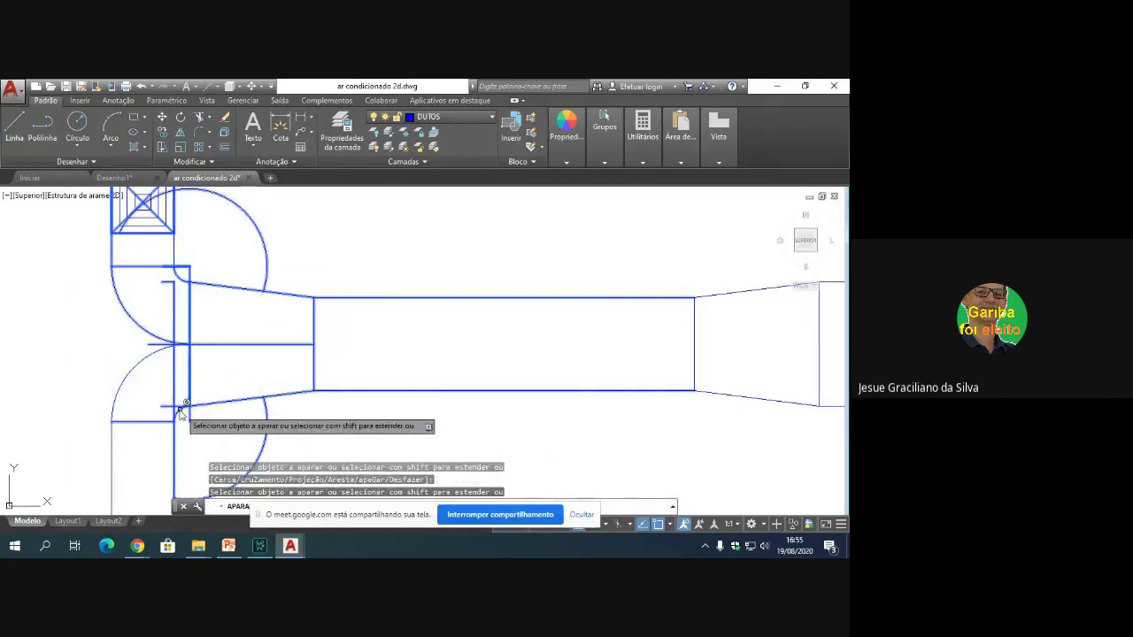
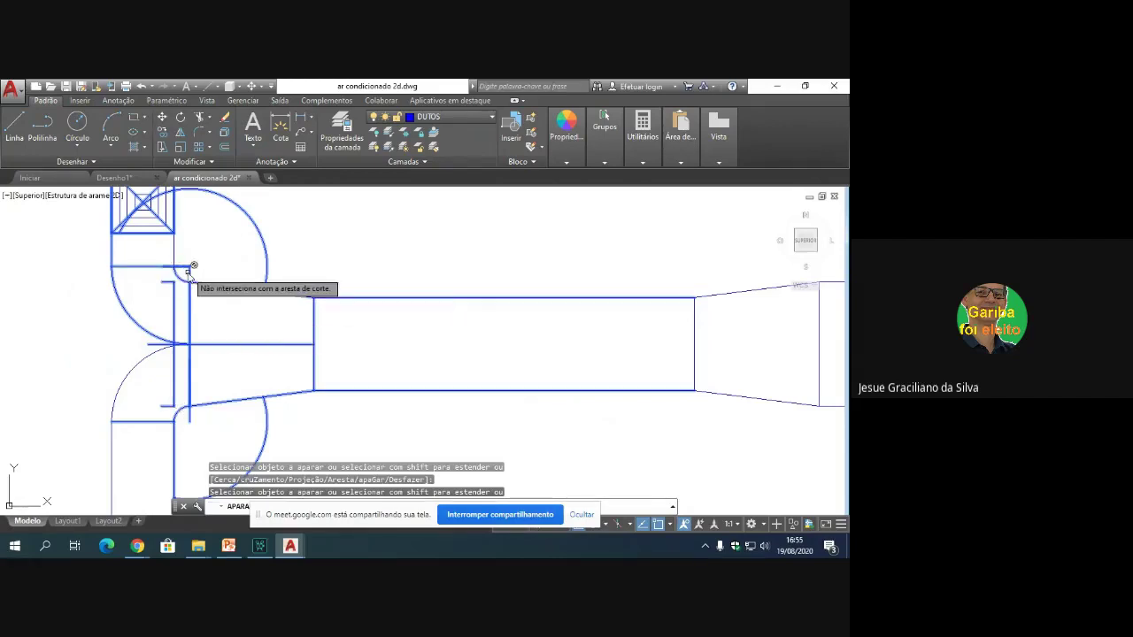
pyautogui.click(188, 273)
pyautogui.click(174, 353)
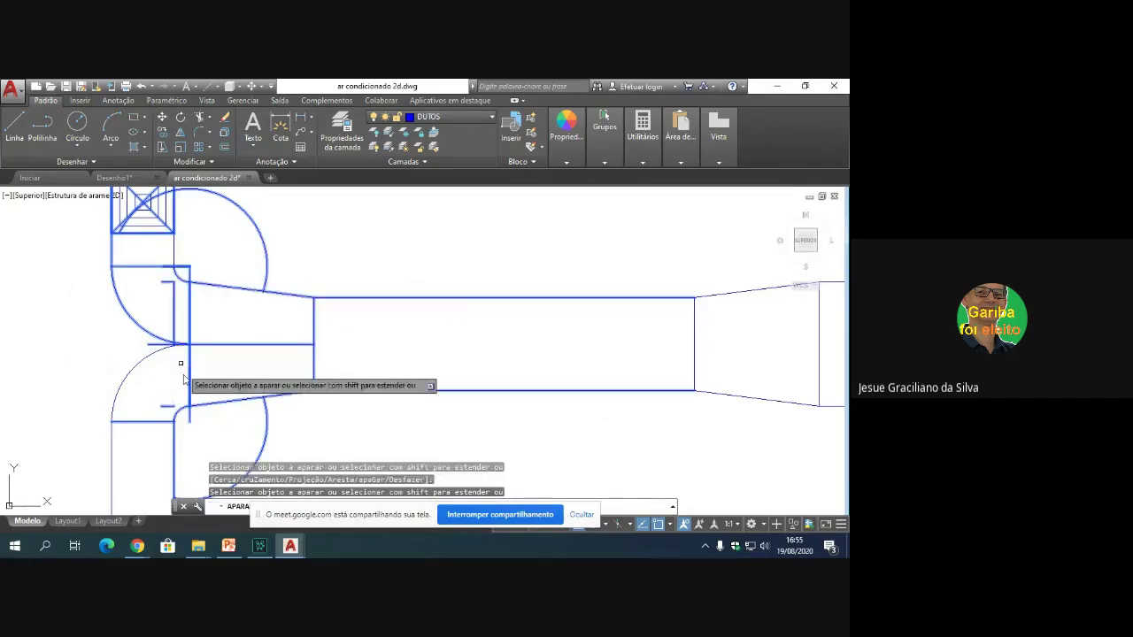
# Step: Erase the leftover vertical segment, both outer circle remnants and the transition's horizontal centre line around the elbows
pyautogui.press('Escape')
pyautogui.click(173, 322)
pyautogui.press('Delete')
pyautogui.click(255, 261)
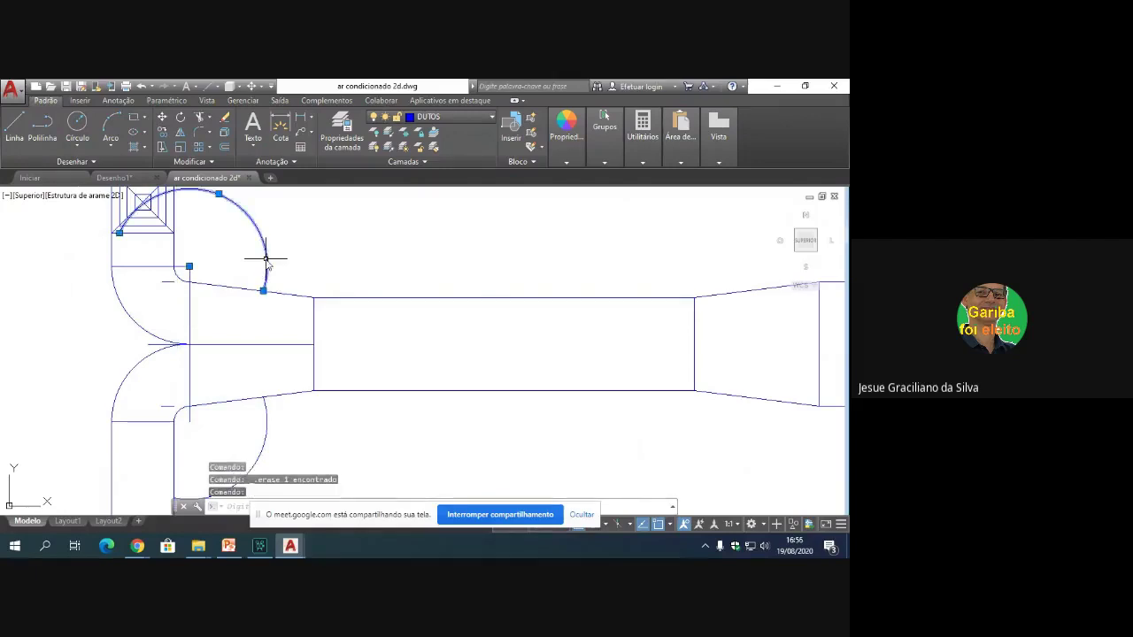
pyautogui.press('Delete')
pyautogui.click(265, 416)
pyautogui.press('Delete')
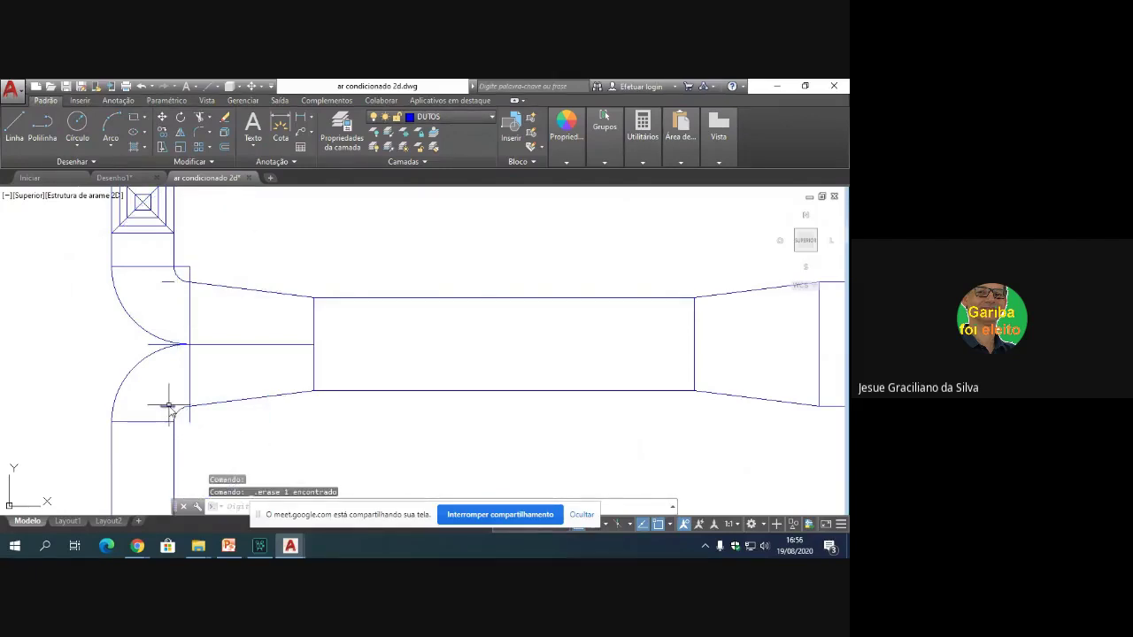
pyautogui.click(153, 343)
pyautogui.press('Delete')
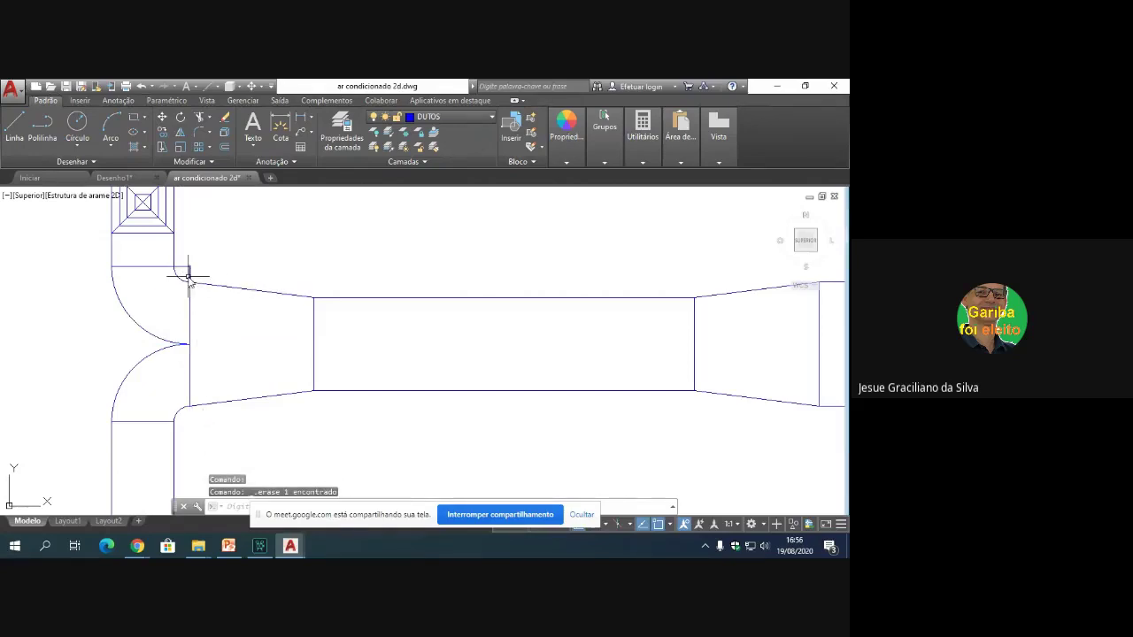
# Step: Replace the upper elbow's end line with one spanning only the vertical duct's width and erase the stub beyond it
pyautogui.click(177, 265)
pyautogui.press('Delete')
pyautogui.click(14, 129)
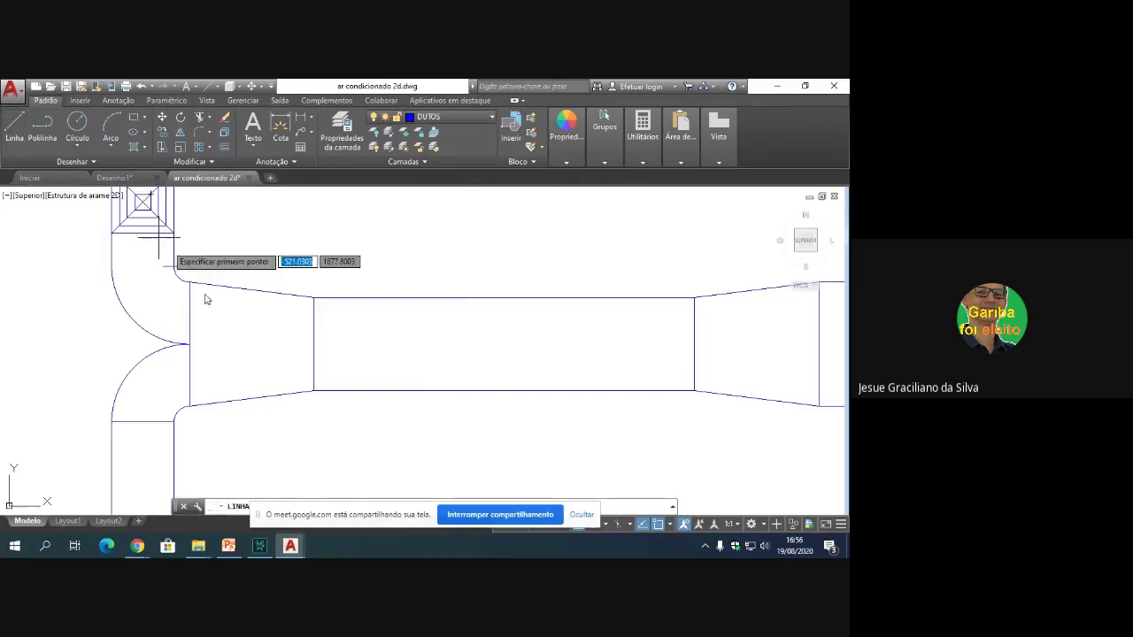
pyautogui.click(112, 265)
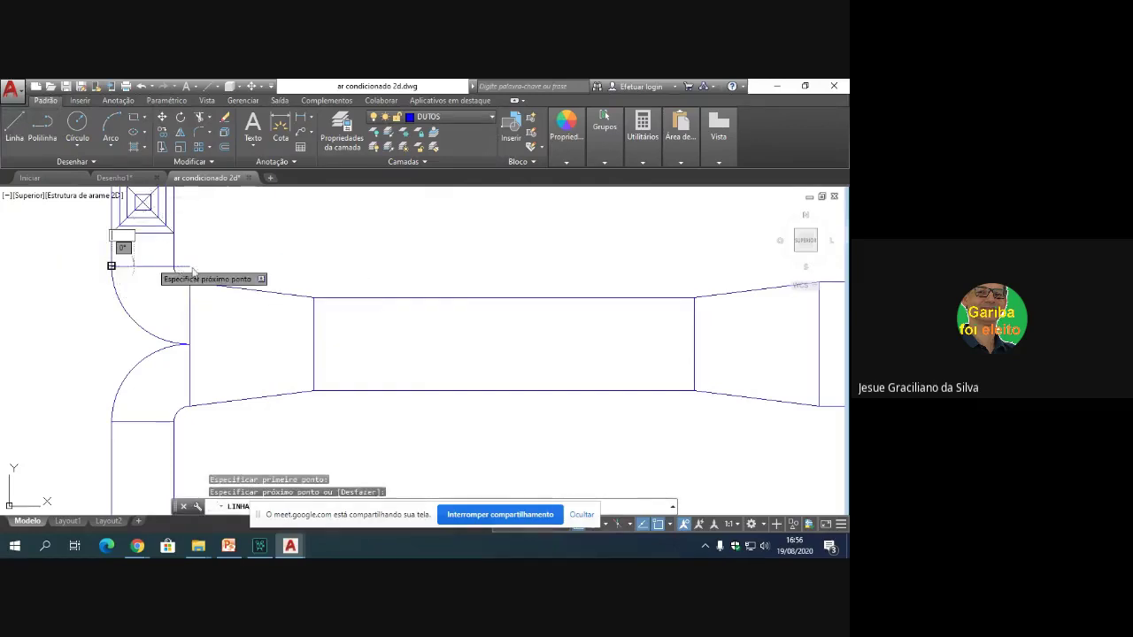
pyautogui.press('Escape')
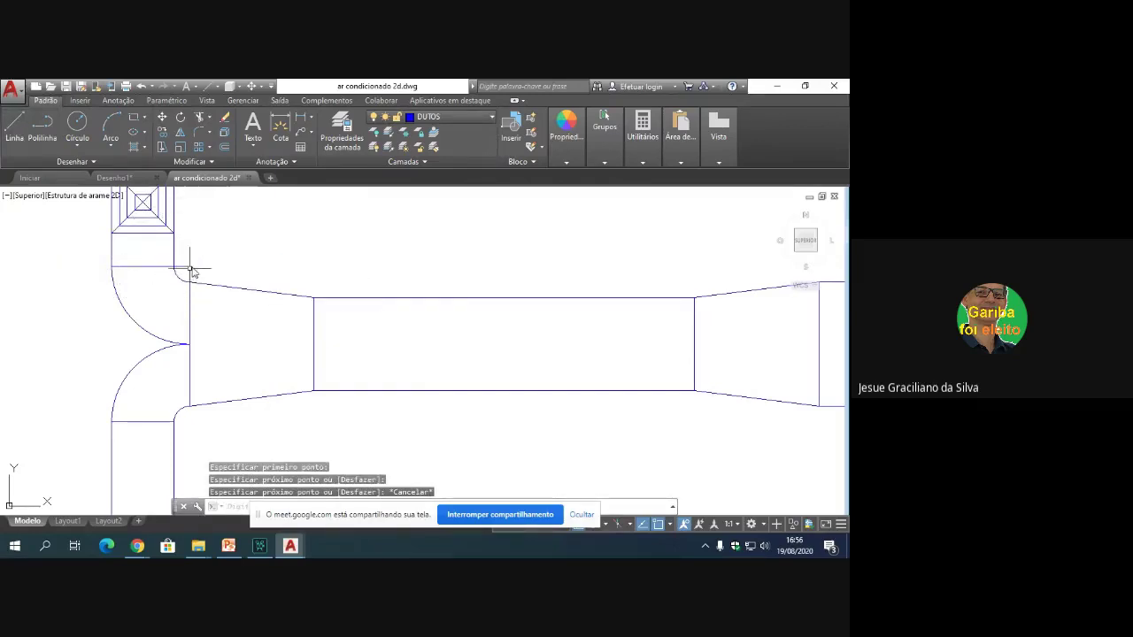
pyautogui.click(188, 266)
pyautogui.press('Delete')
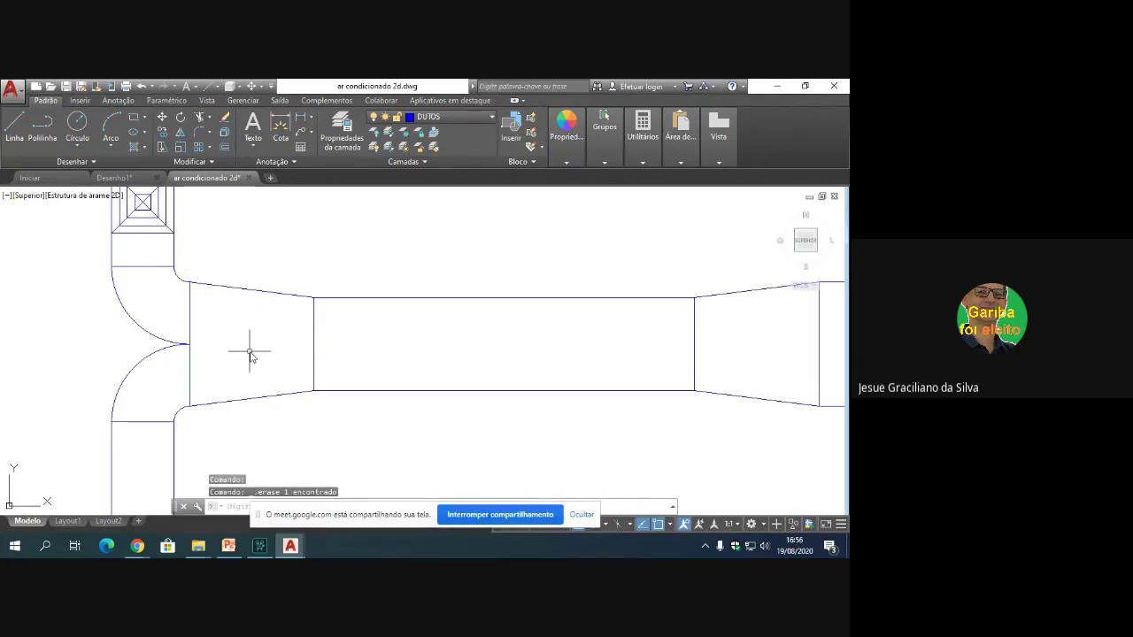
# Step: Examine the whole duct layout in the floor plan and the neighbouring dimensioned plans
pyautogui.scroll(-5, 249, 354)
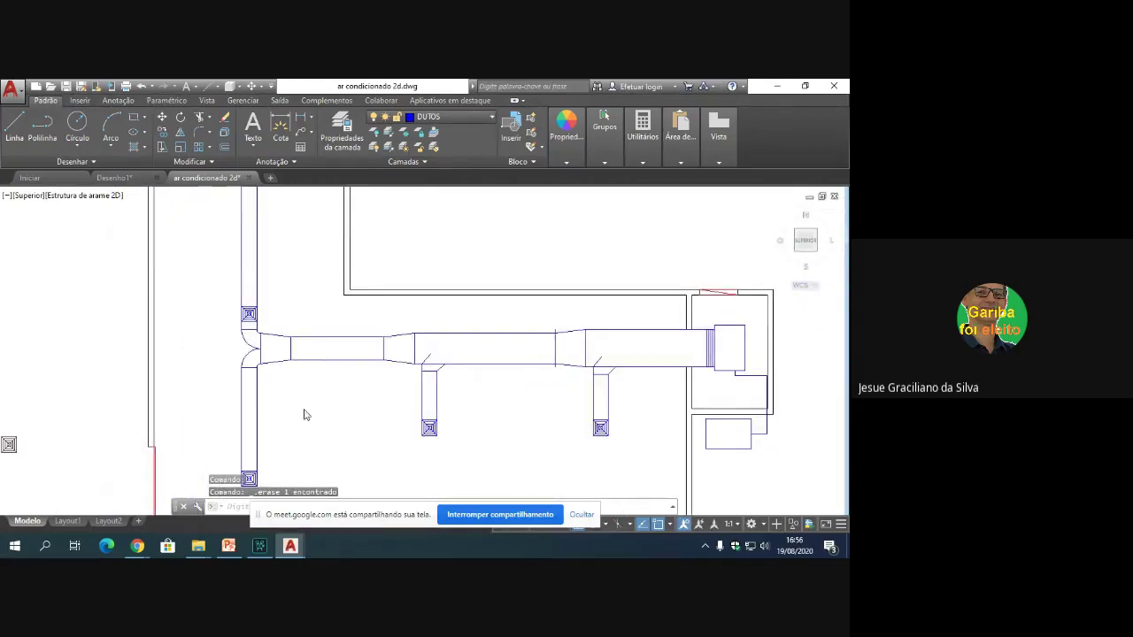
pyautogui.scroll(-2, 303, 414)
pyautogui.scroll(2, 277, 289)
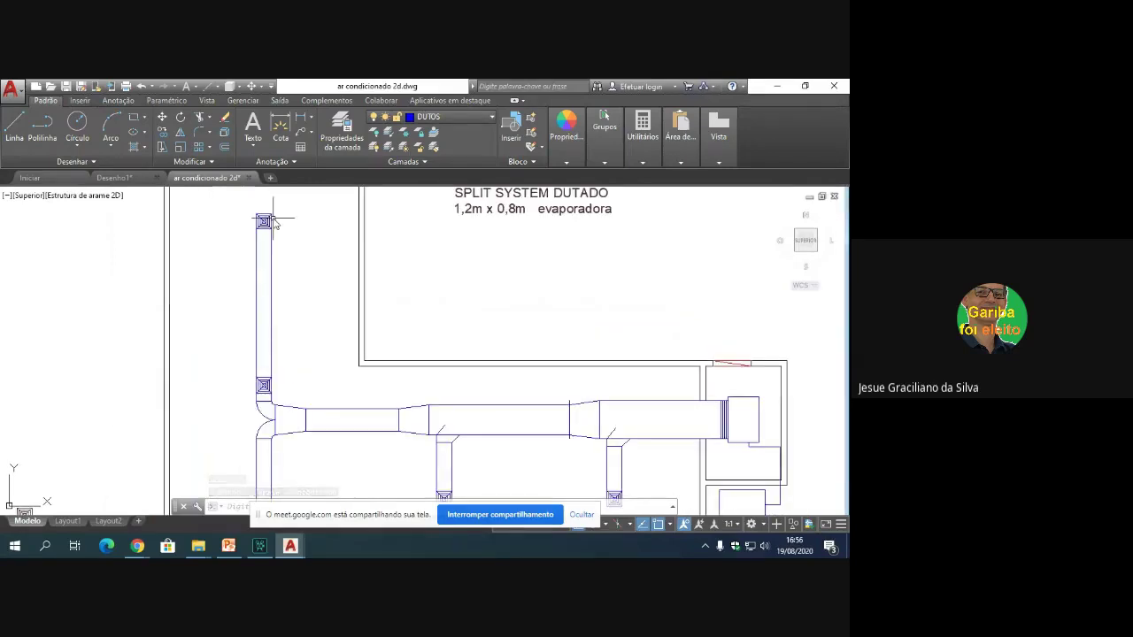
pyautogui.scroll(-4, 351, 381)
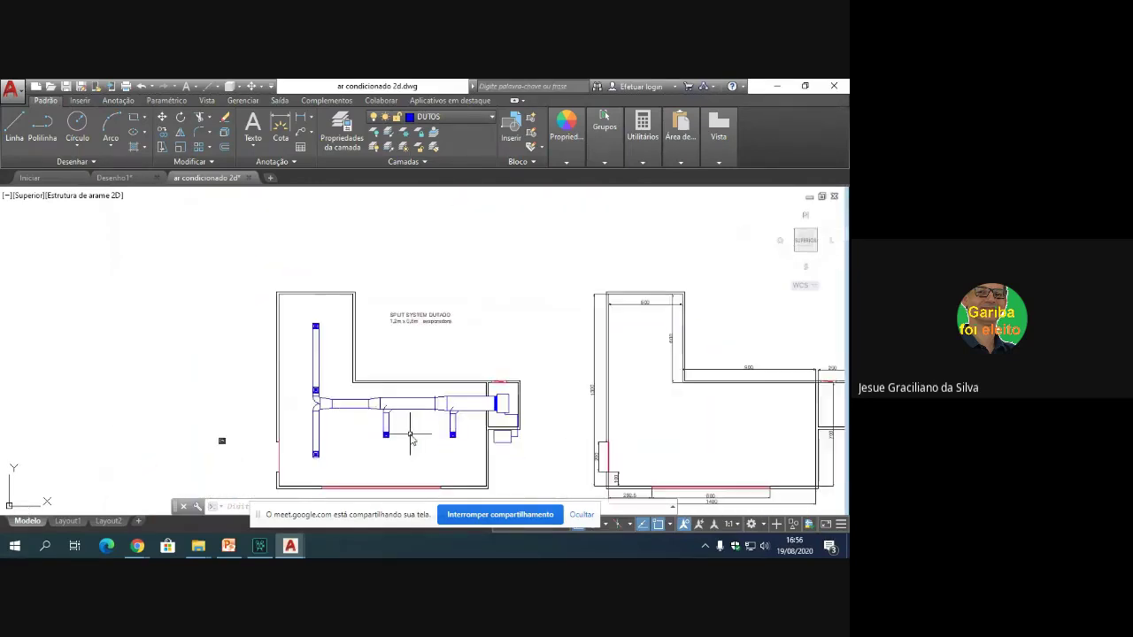
pyautogui.scroll(2, 309, 406)
pyautogui.scroll(-2, 371, 400)
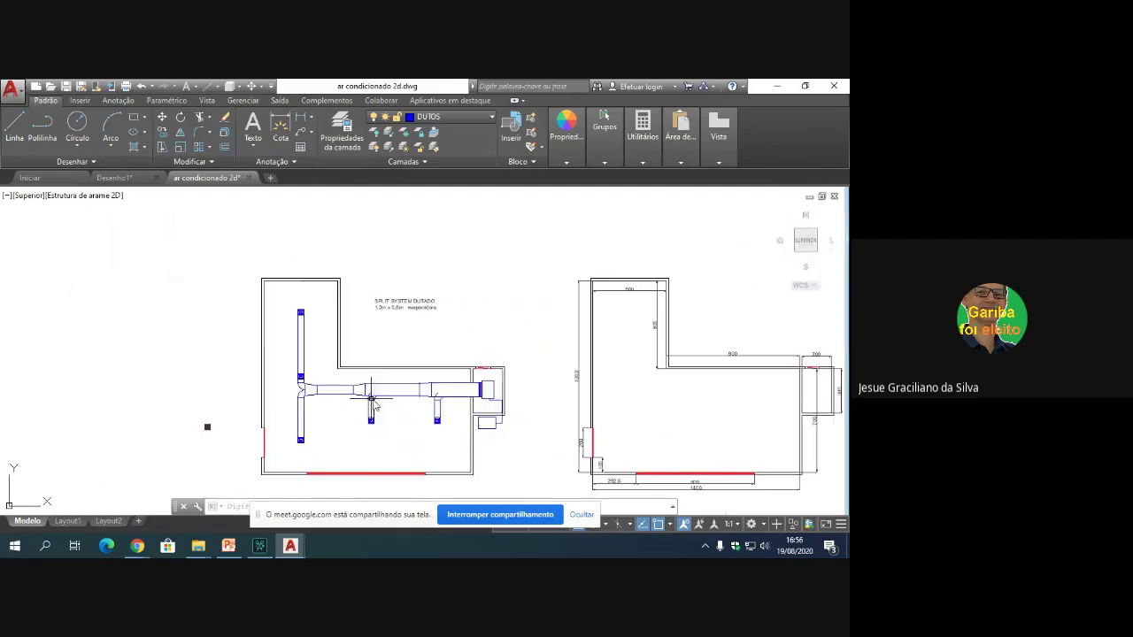
pyautogui.scroll(-2, 503, 440)
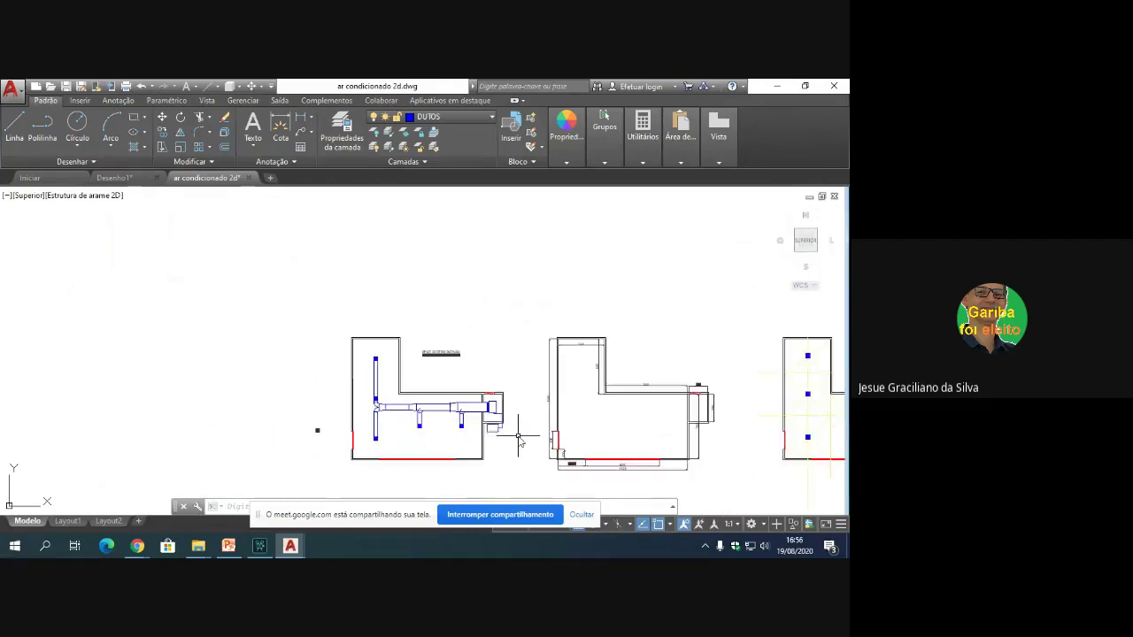
pyautogui.scroll(2, 518, 440)
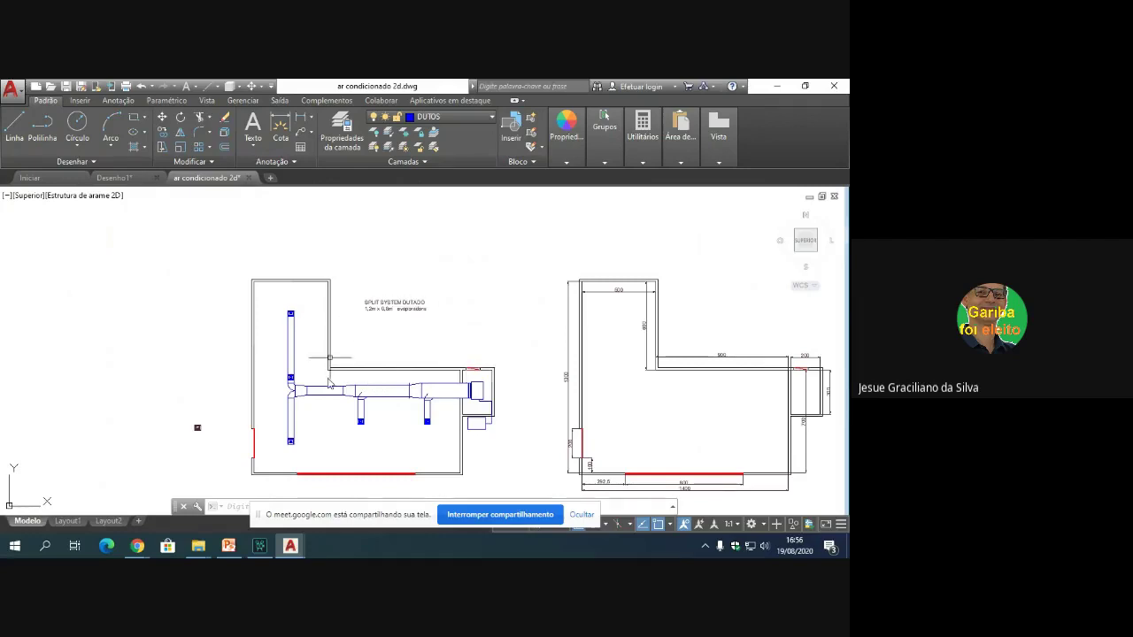
# Step: Add the multiline text "1" with height 25 beside the machine room's red door
pyautogui.click(253, 126)
pyautogui.scroll(4, 469, 381)
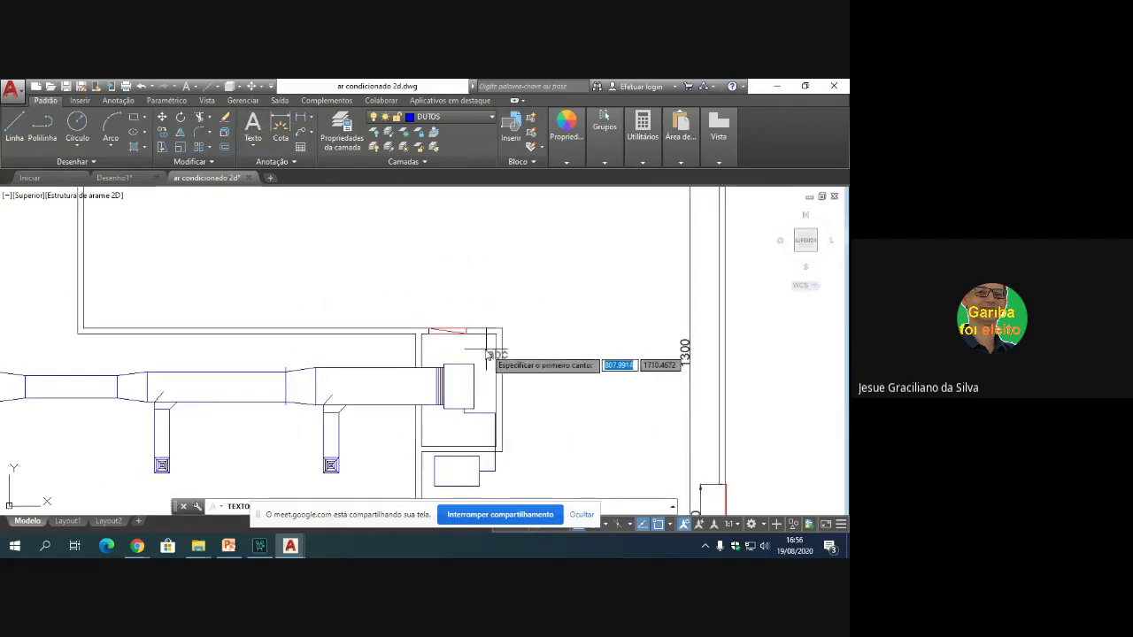
pyautogui.click(468, 347)
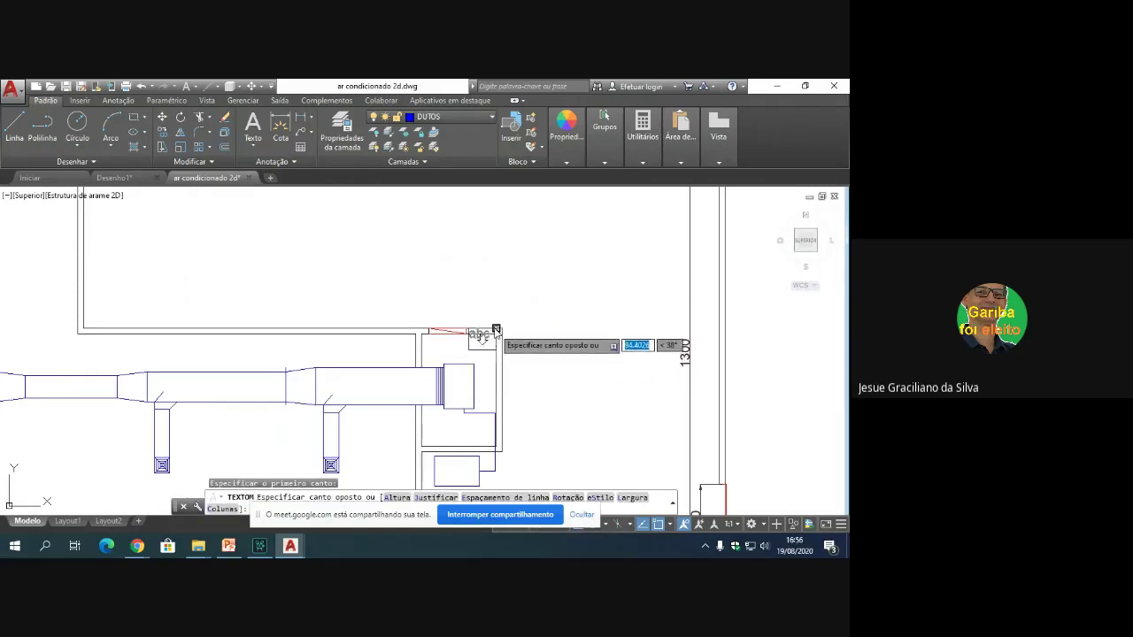
pyautogui.click(495, 324)
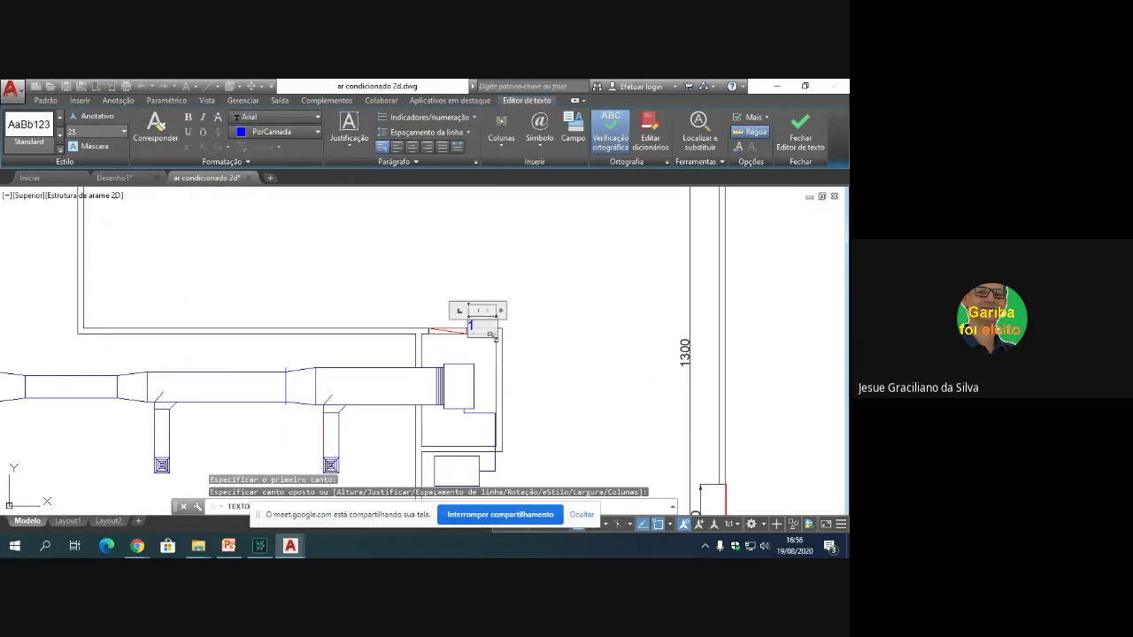
pyautogui.click(492, 365)
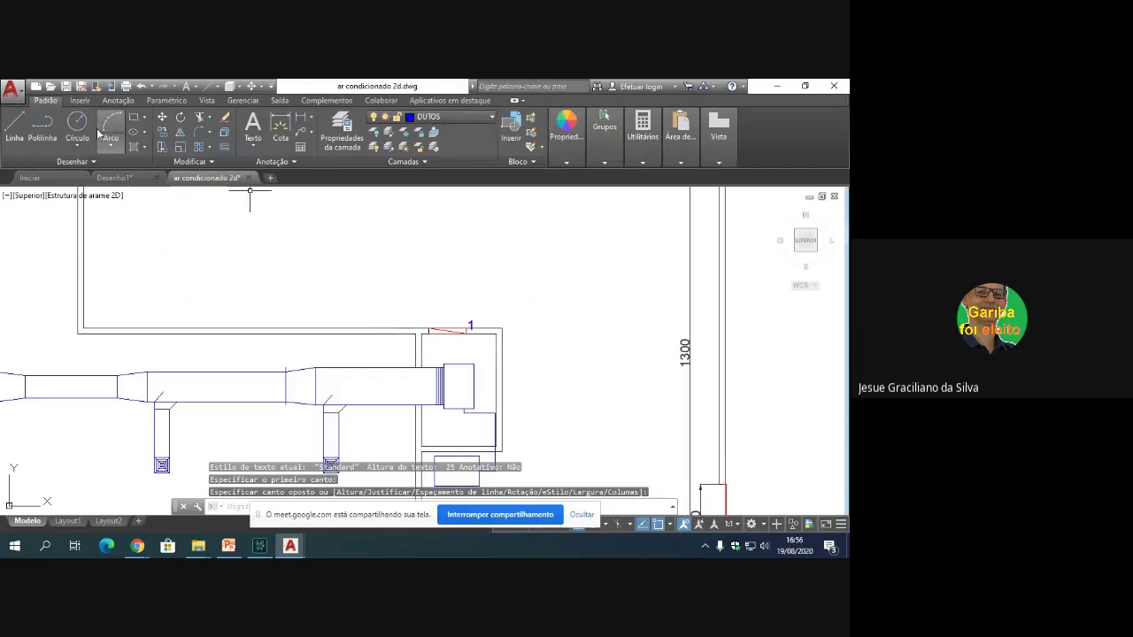
# Step: Try a circle of radius 12 around the number 1
pyautogui.click(77, 124)
pyautogui.scroll(4, 425, 295)
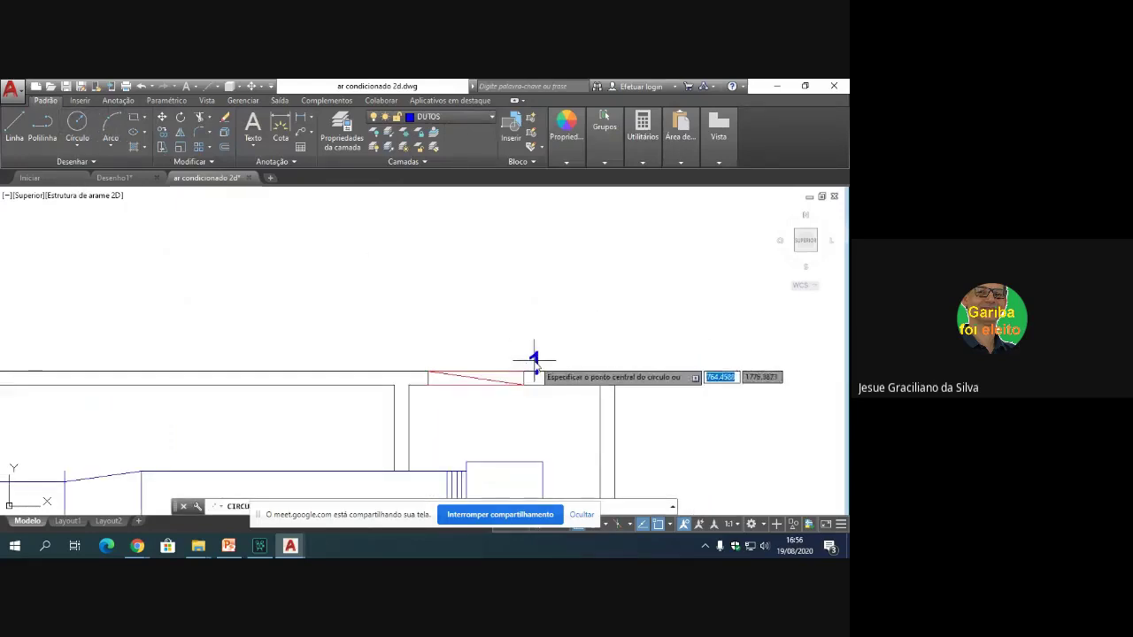
pyautogui.click(534, 361)
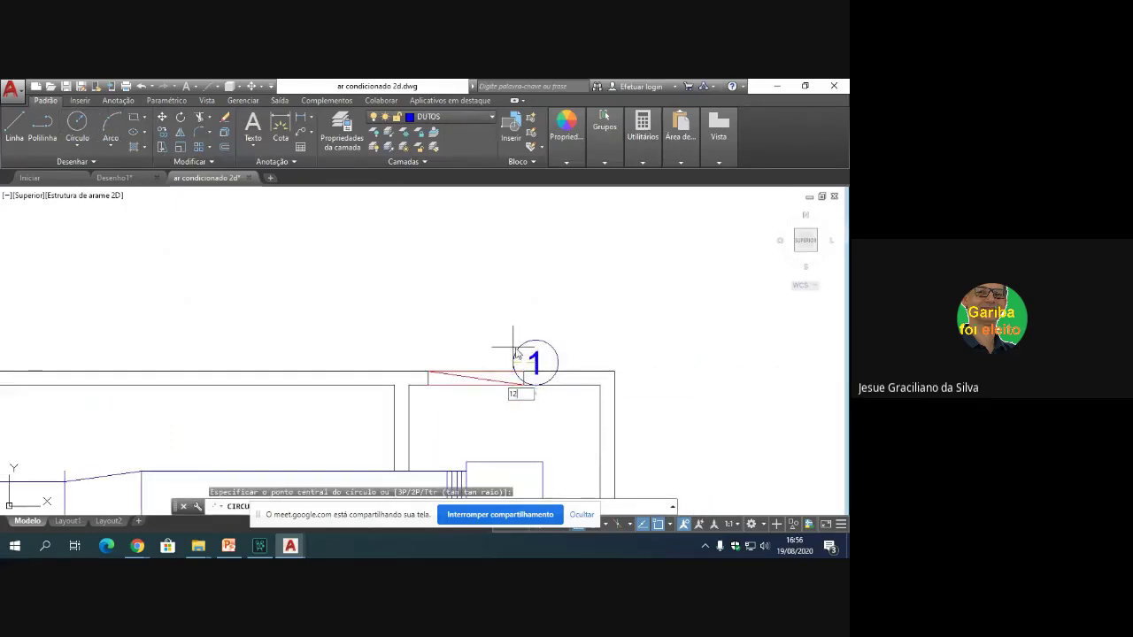
pyautogui.write('12')
pyautogui.press('Return')
pyautogui.click(541, 358)
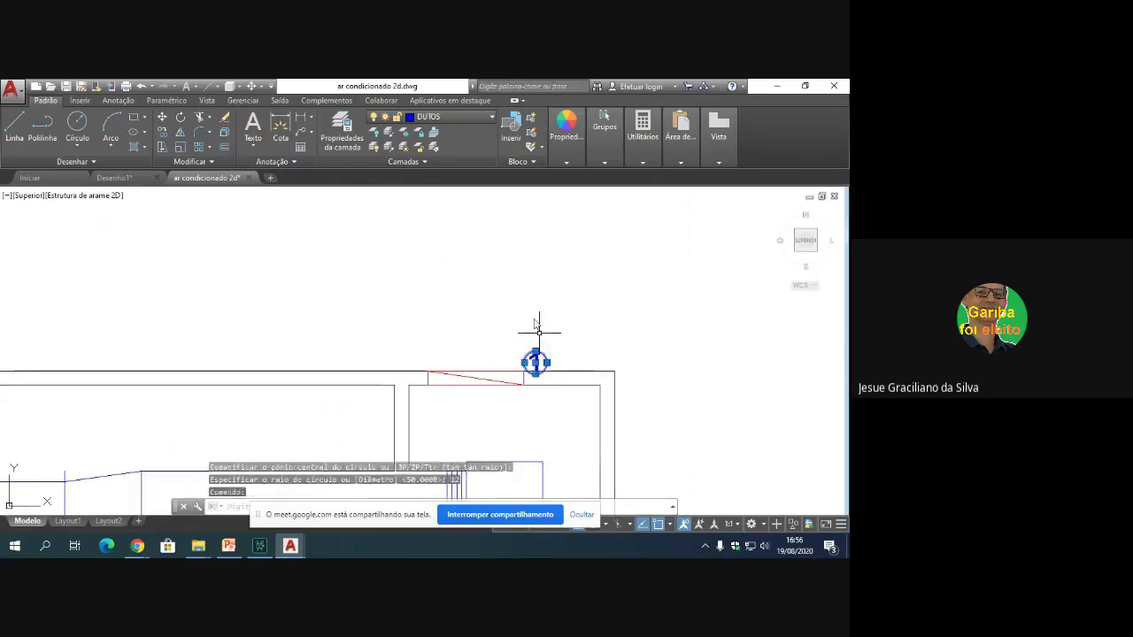
pyautogui.press('Delete')
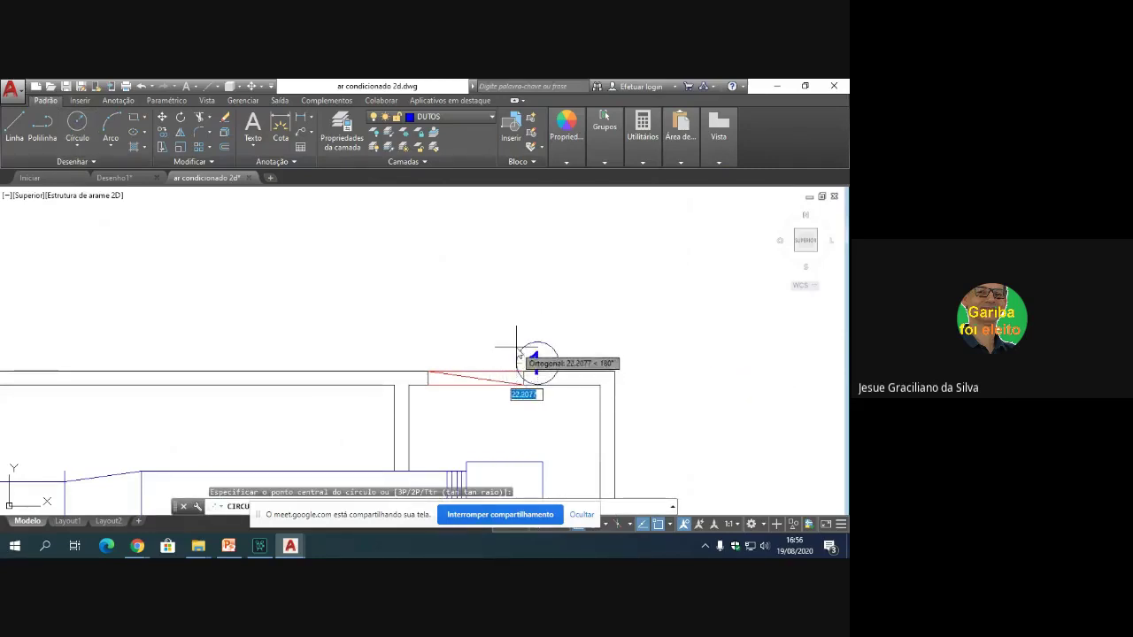
# Step: Enclose the number 1 in a circle of radius 18 and move both freely into the machine room above the evaporator unit
pyautogui.press('Return')
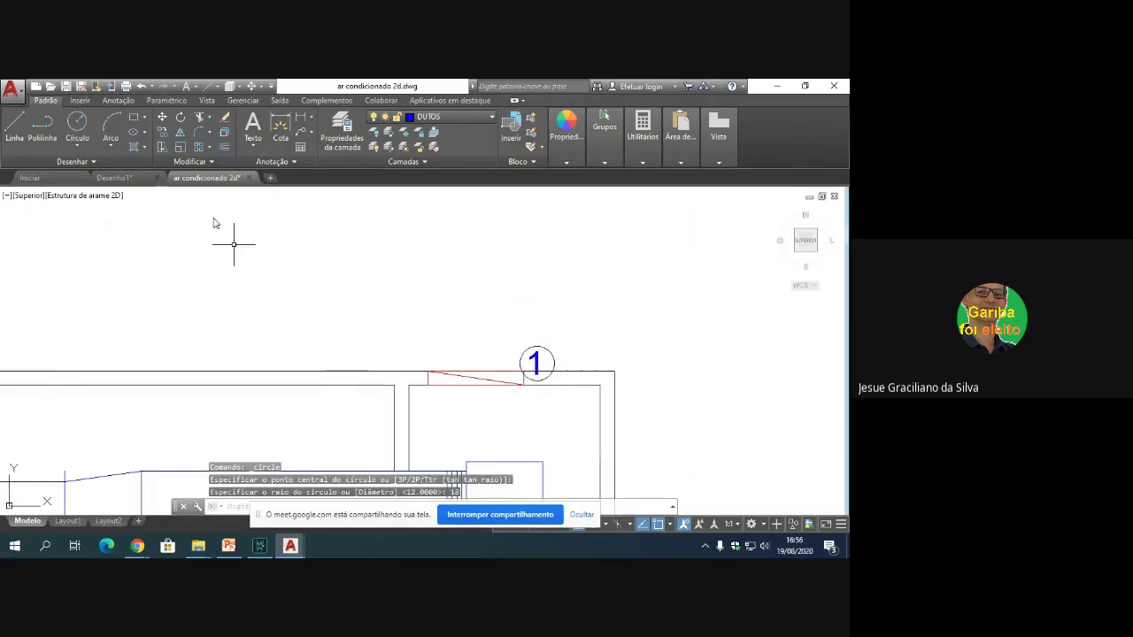
pyautogui.click(161, 119)
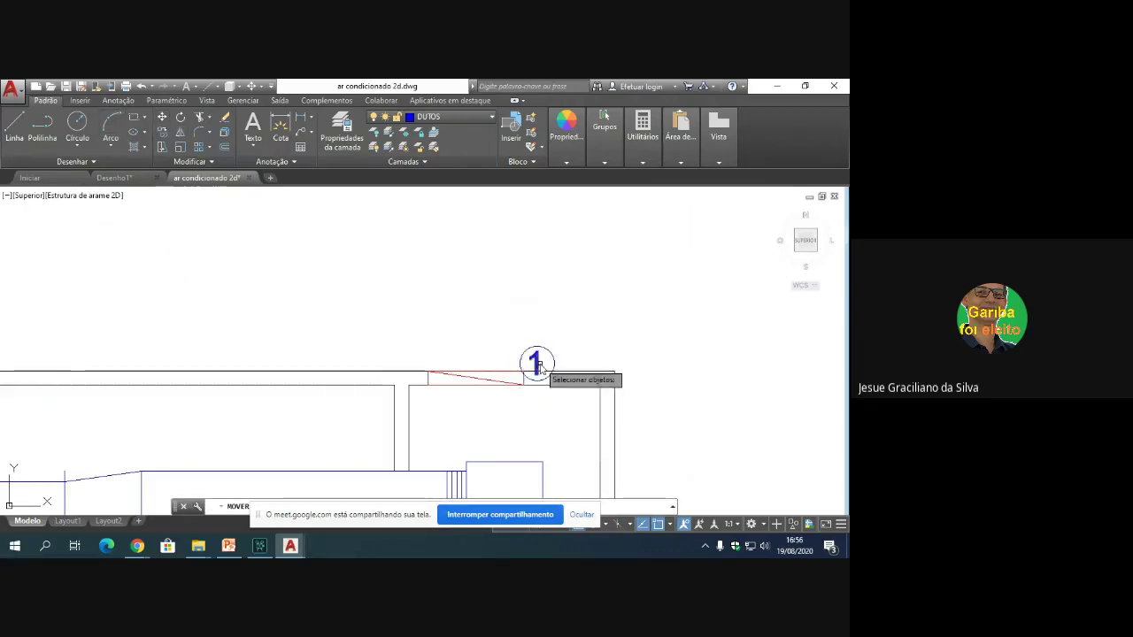
pyautogui.click(536, 368)
pyautogui.press('Return')
pyautogui.click(571, 350)
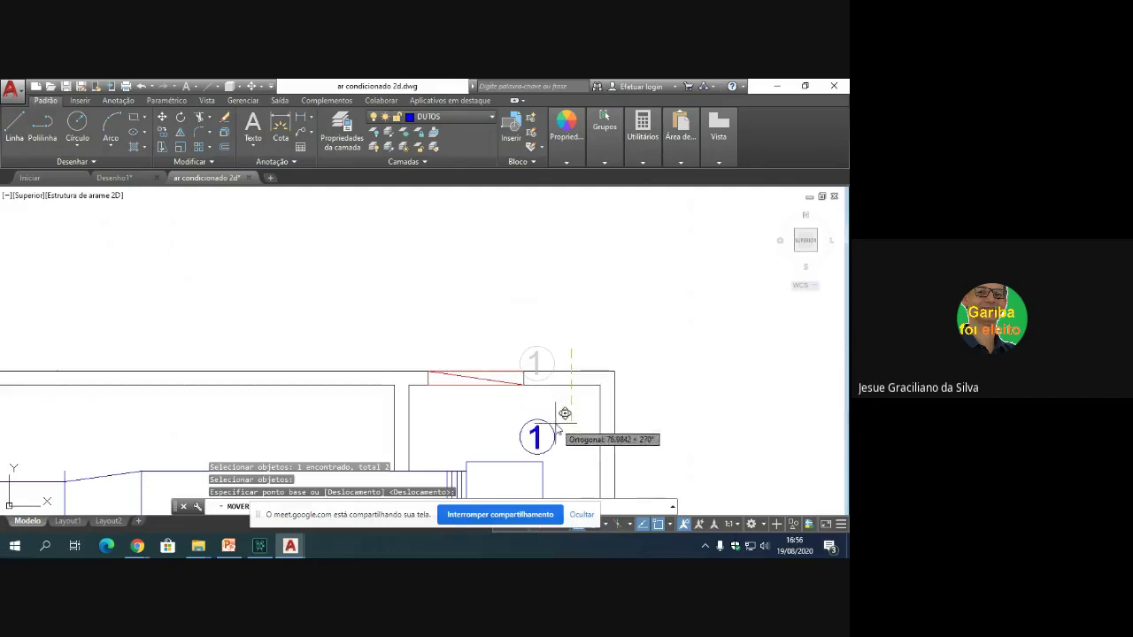
pyautogui.press('F8')
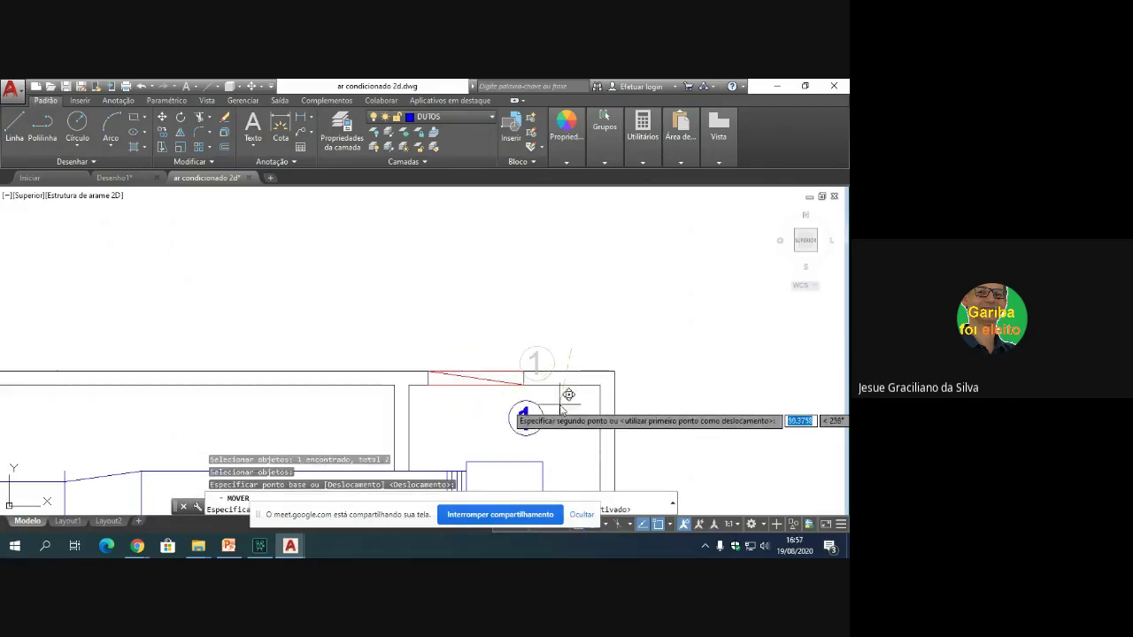
pyautogui.click(586, 407)
pyautogui.press('Return')
# Step: Draw a leader line from inside the evaporator unit in the machine room up into the circled number 1
pyautogui.scroll(-5, 600, 409)
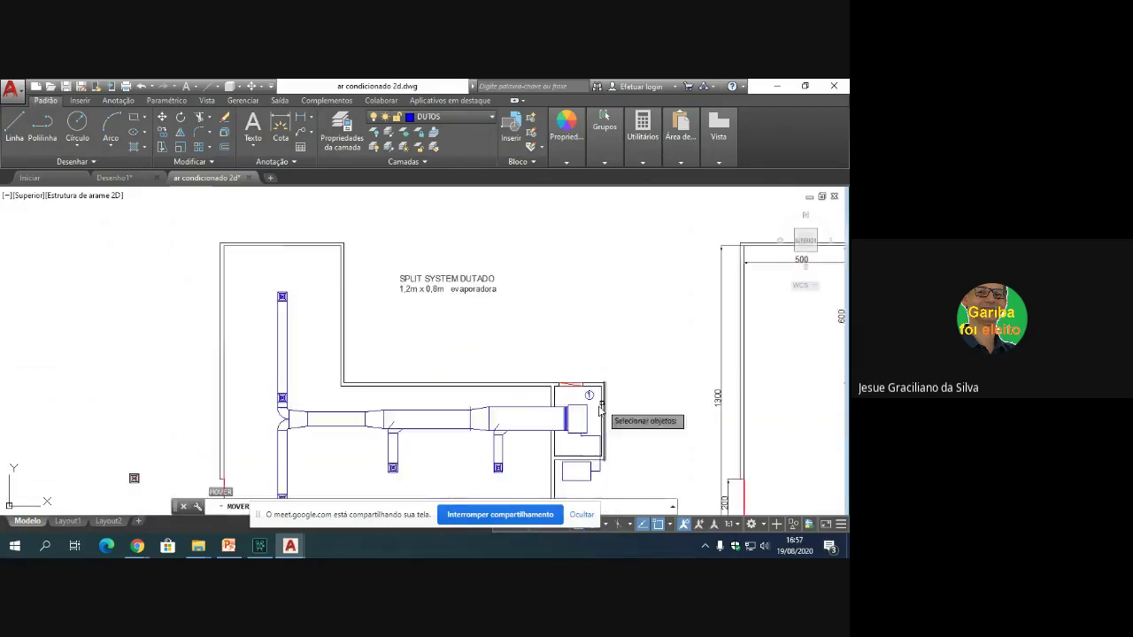
pyautogui.scroll(4, 616, 427)
pyautogui.click(14, 124)
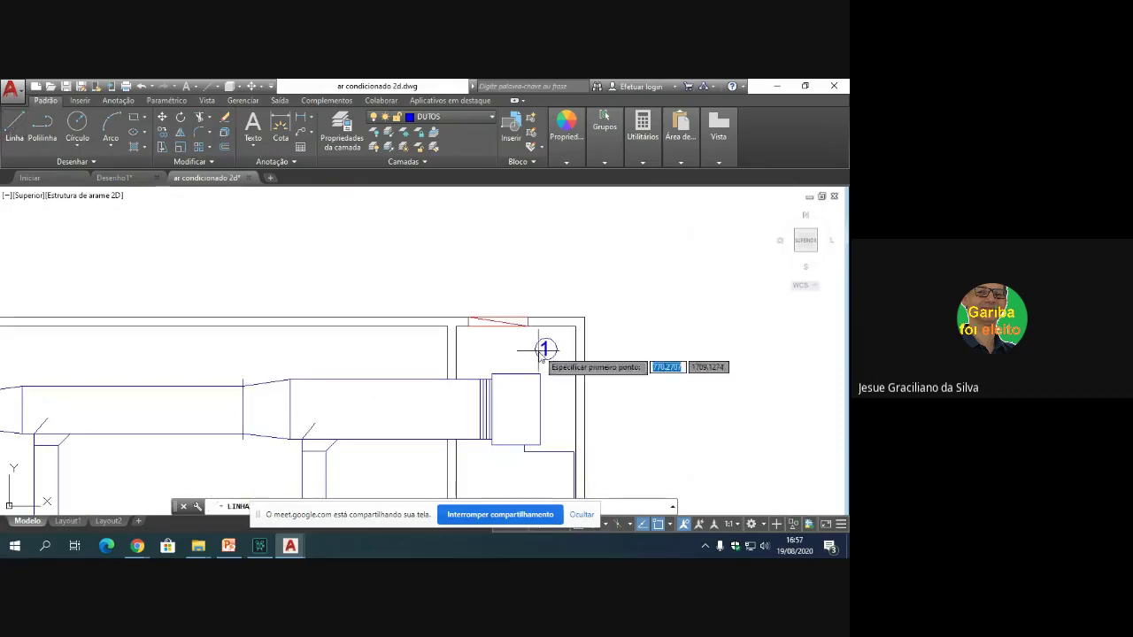
pyautogui.scroll(6, 538, 353)
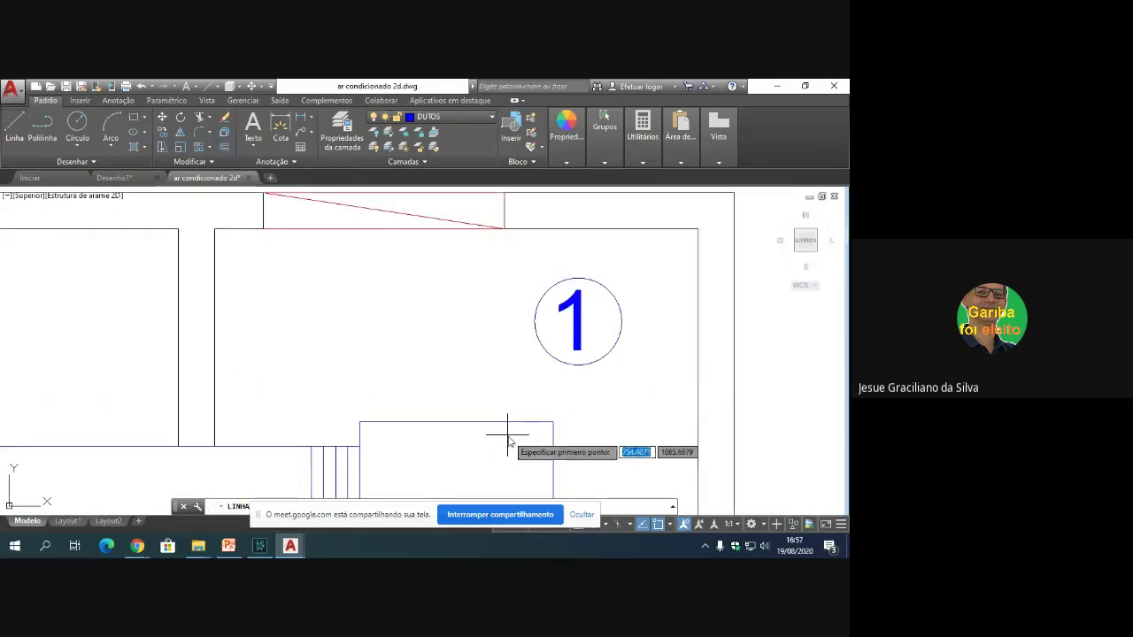
pyautogui.click(509, 435)
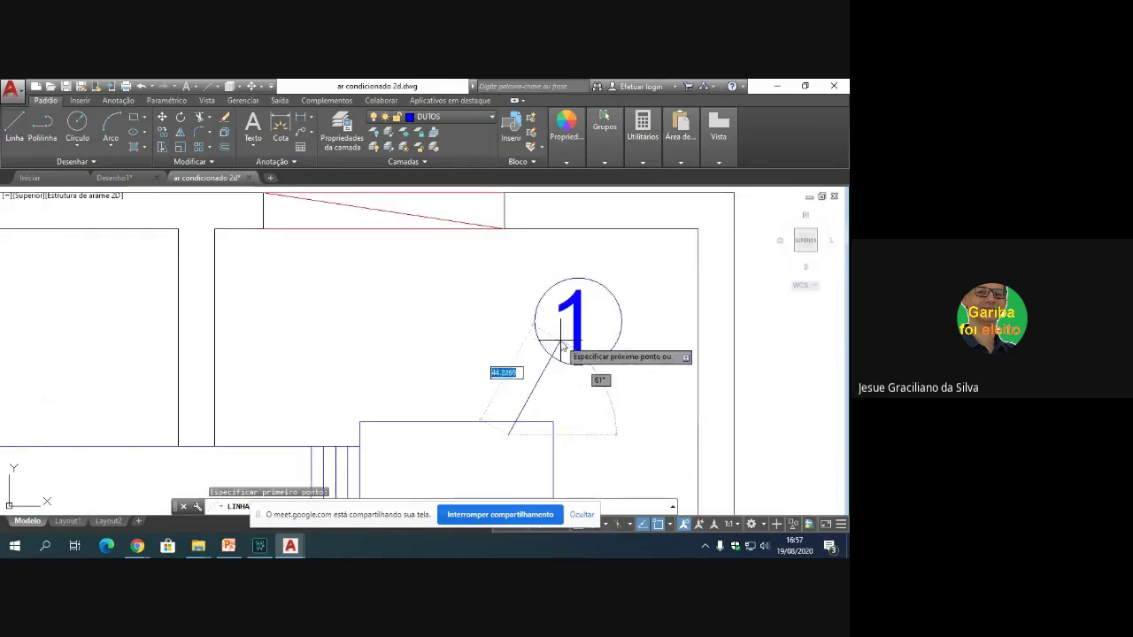
pyautogui.click(552, 342)
pyautogui.press('Return')
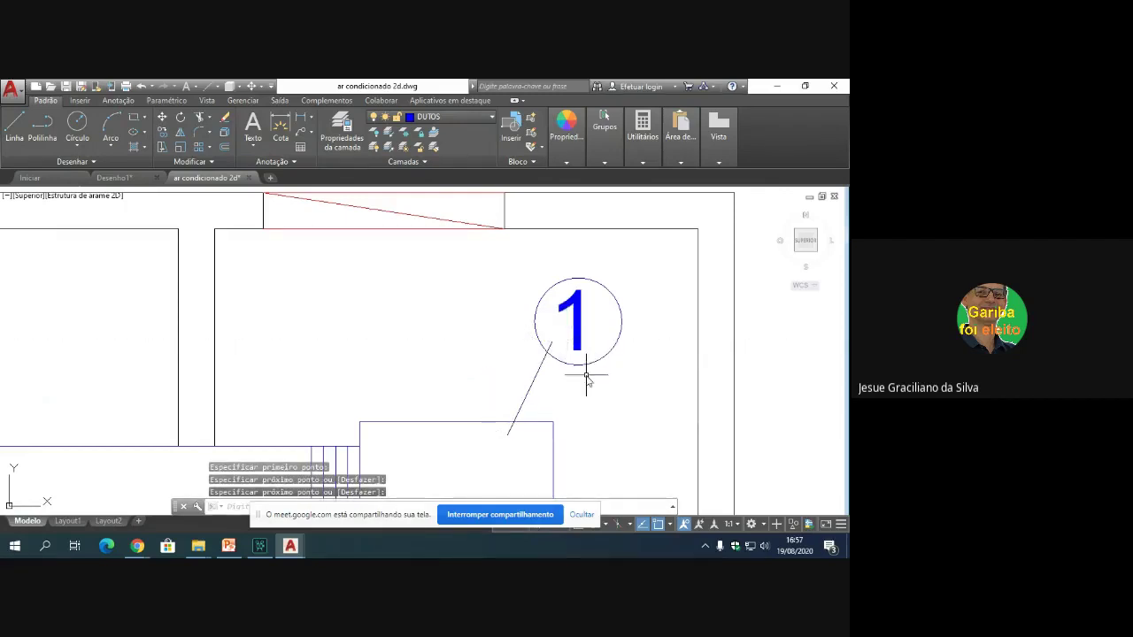
# Step: Trim the part of the leader line that lies inside the circle around the number 1
pyautogui.click(198, 116)
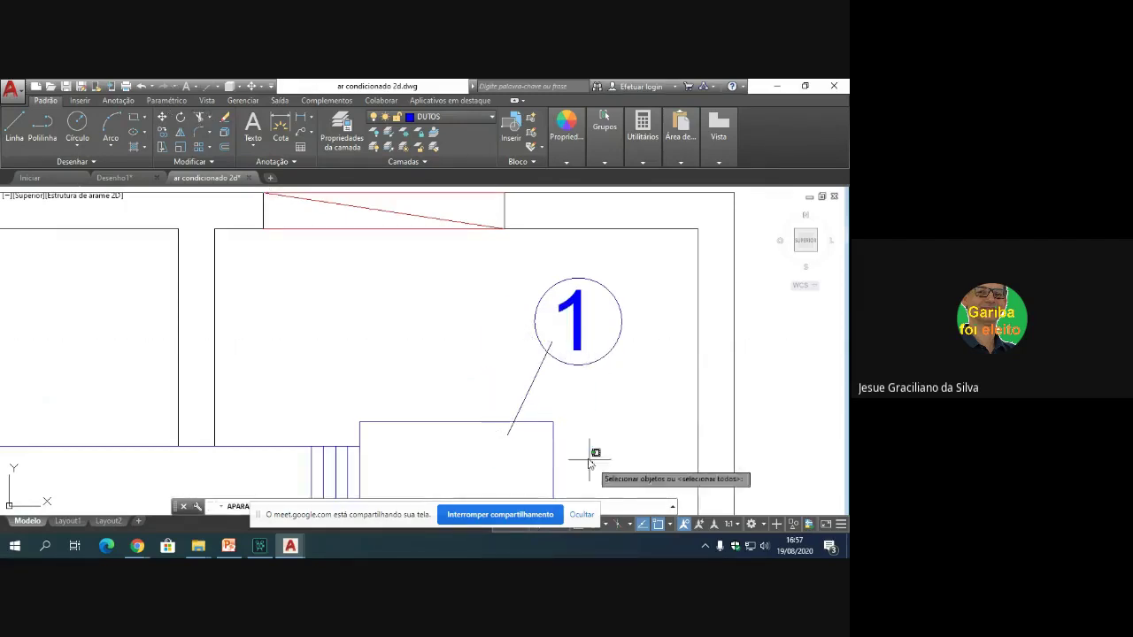
pyautogui.click(594, 455)
pyautogui.click(540, 336)
pyautogui.press('Return')
pyautogui.click(553, 346)
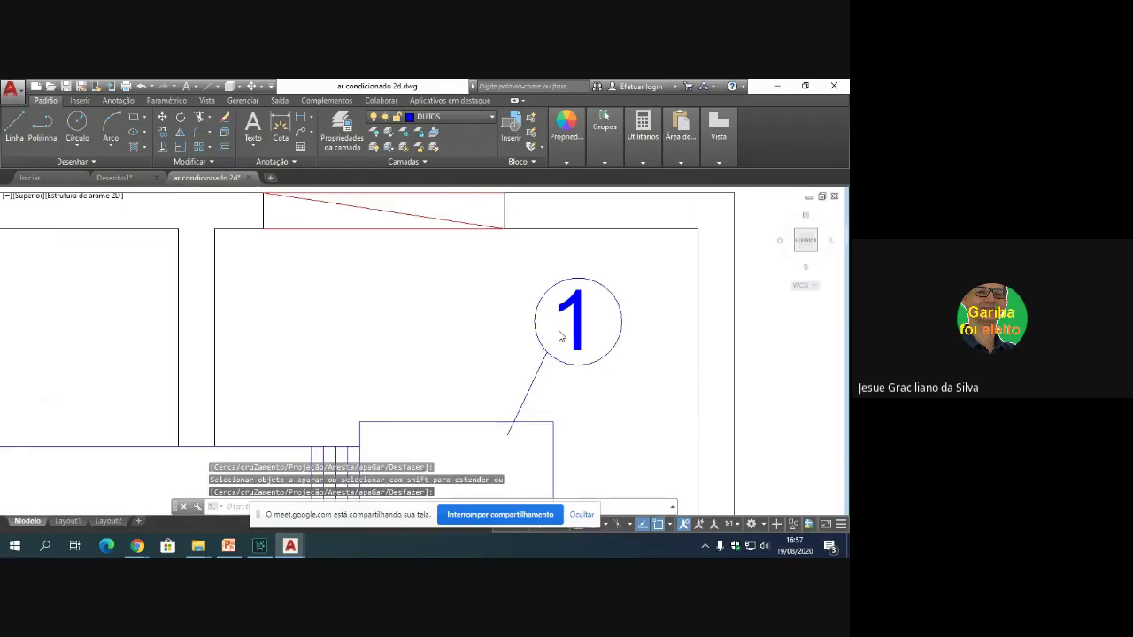
# Step: Copy the circled number 1 with its leader to just below and right of the rectangular unit under the machine room
pyautogui.scroll(-4, 559, 336)
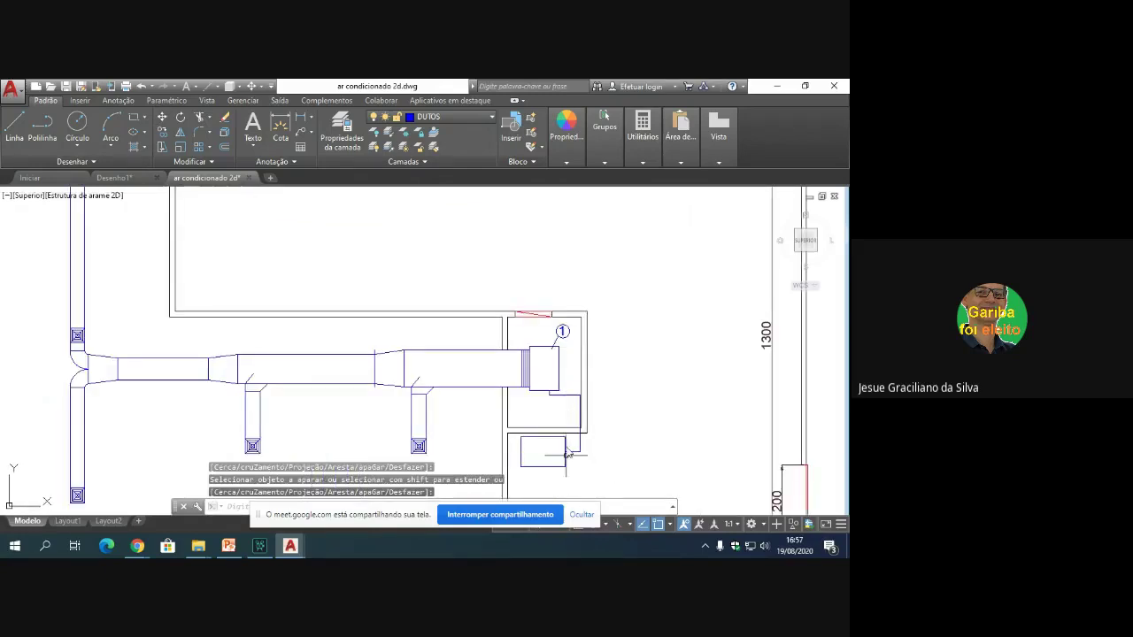
pyautogui.click(162, 132)
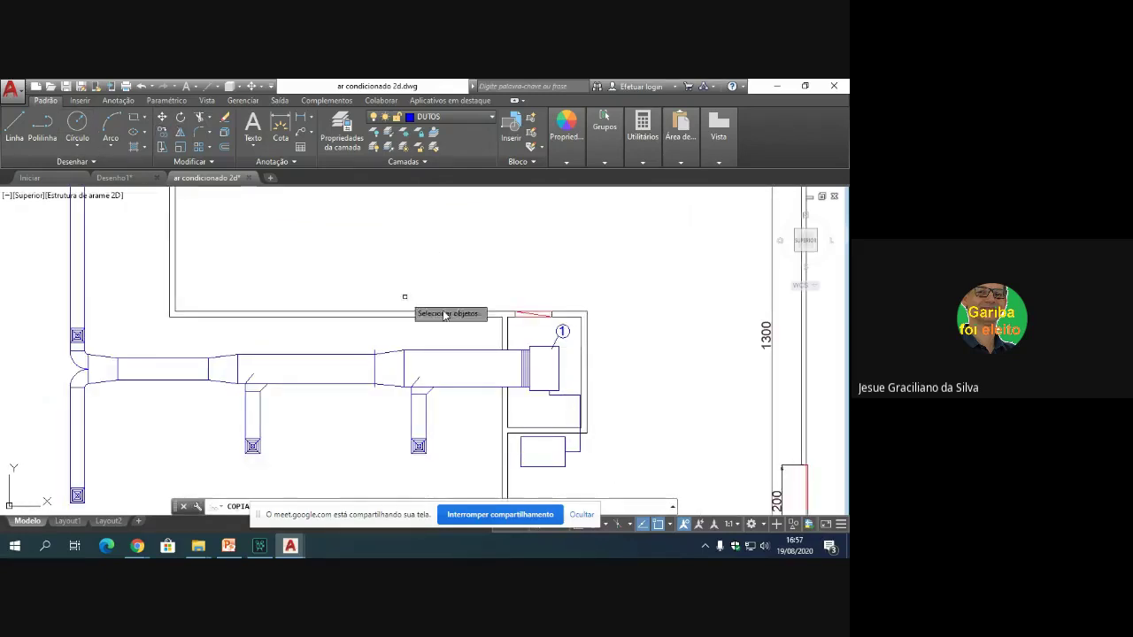
pyautogui.click(564, 339)
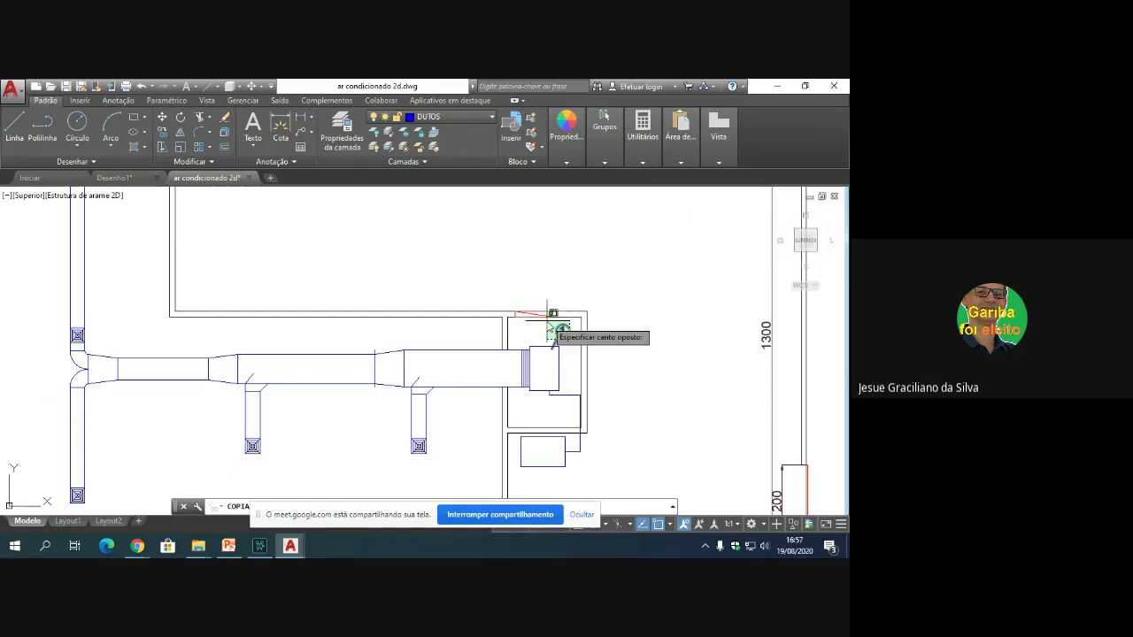
pyautogui.click(550, 320)
pyautogui.press('Return')
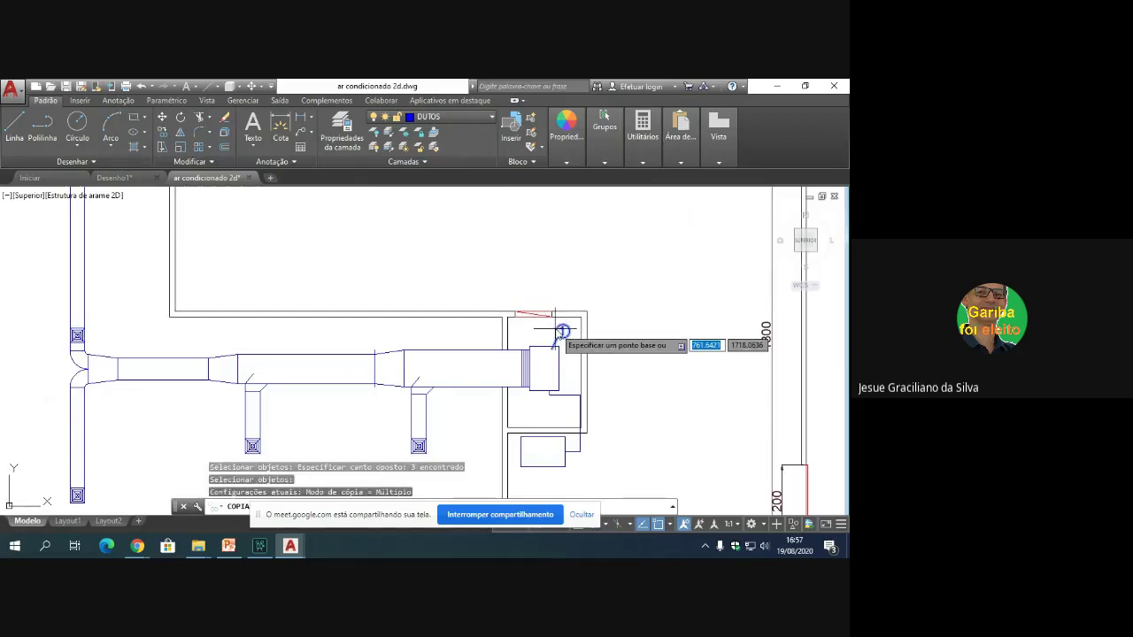
pyautogui.click(555, 329)
pyautogui.scroll(5, 602, 493)
pyautogui.click(531, 447)
pyautogui.press('Return')
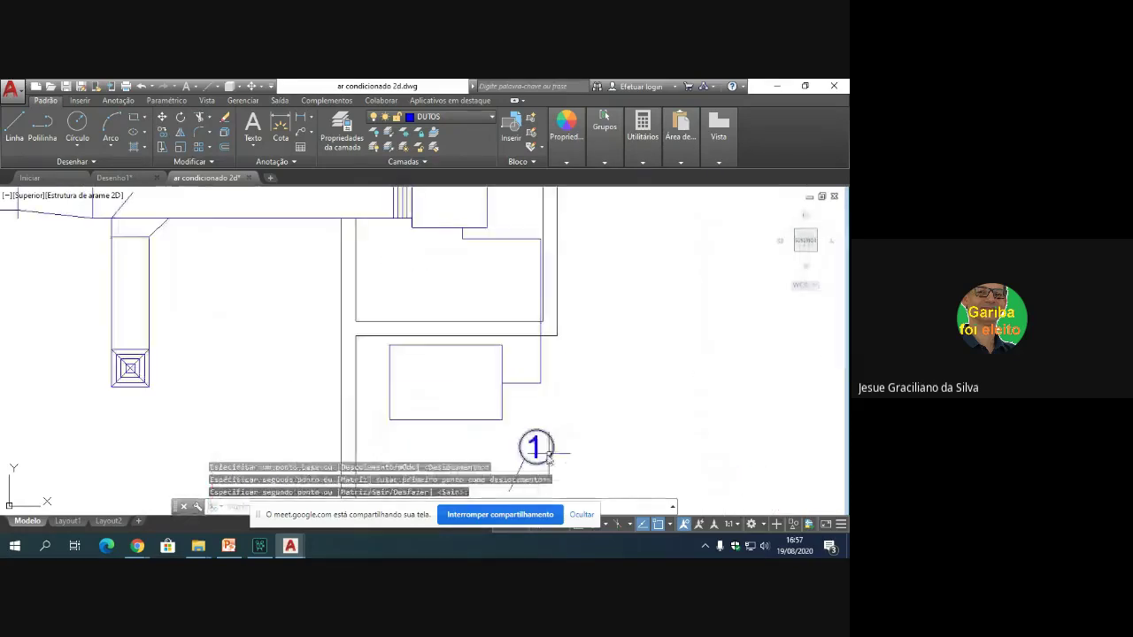
# Step: Change the copied circled number beside the unit under the machine room to 2
pyautogui.click(537, 448)
pyautogui.doubleClick(535, 448)
pyautogui.write('2')
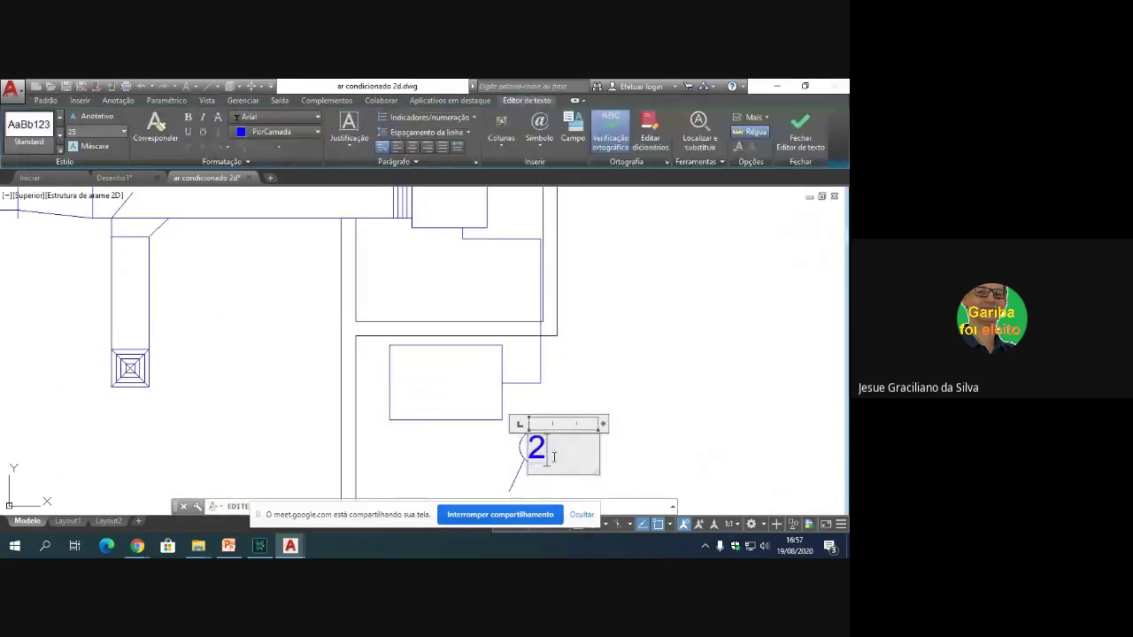
pyautogui.click(623, 478)
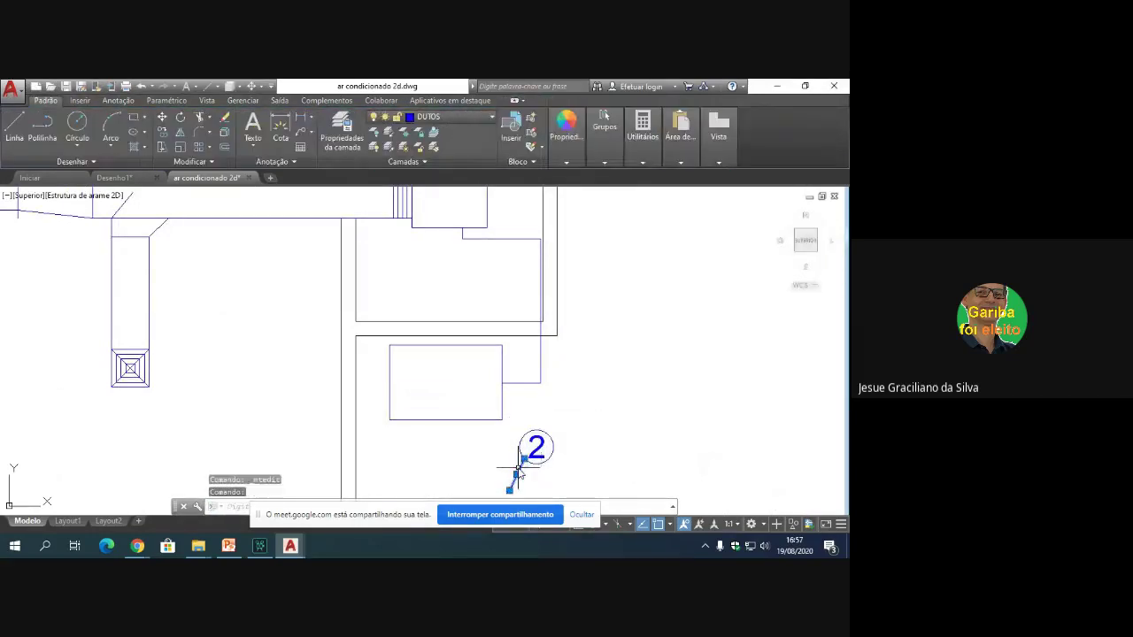
# Step: Replace the copied leader with a line from the circled number 2 into the rectangular unit under the machine room
pyautogui.press('Delete')
pyautogui.click(15, 127)
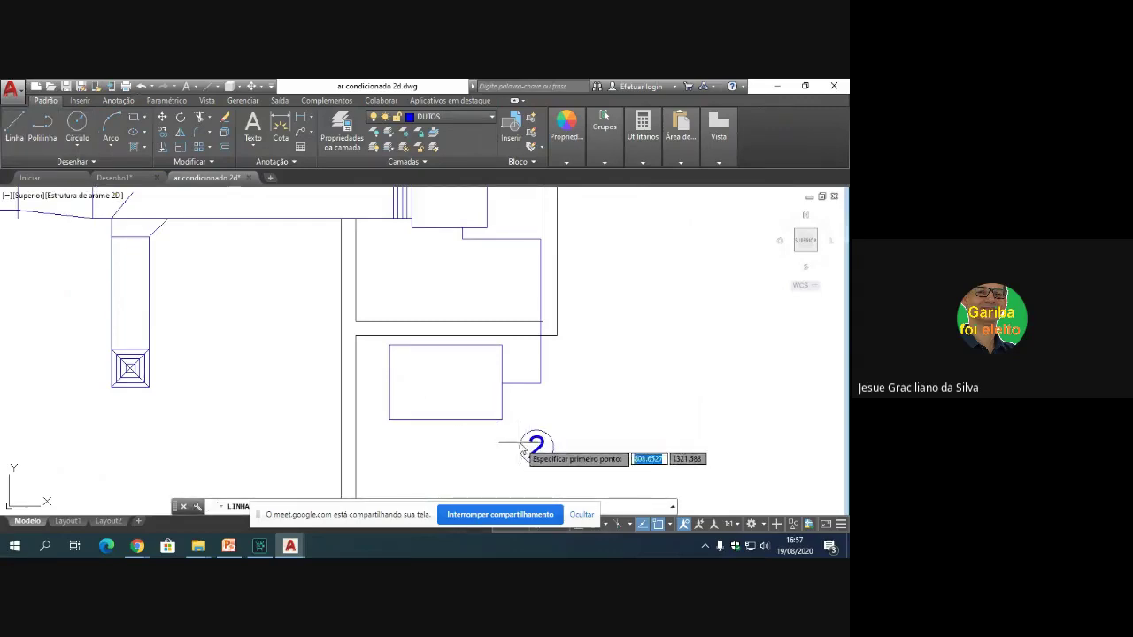
pyautogui.click(522, 445)
pyautogui.click(481, 409)
pyautogui.press('Return')
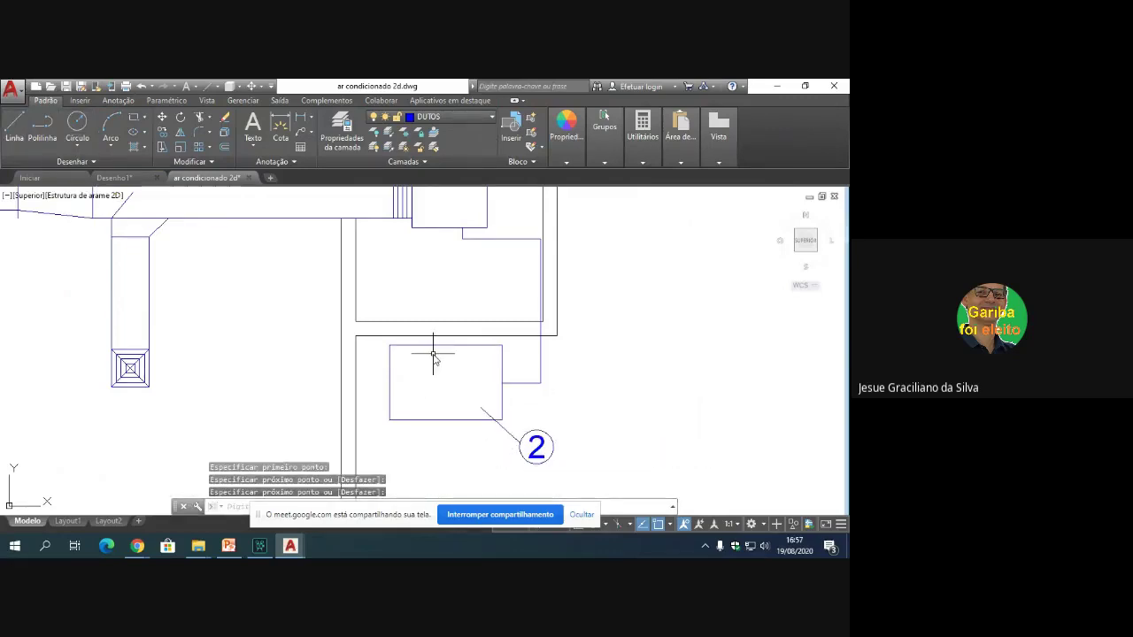
# Step: Try copying the circled number 2 without its leader next to the diffuser of the branch nearest the machine room
pyautogui.scroll(-2, 375, 341)
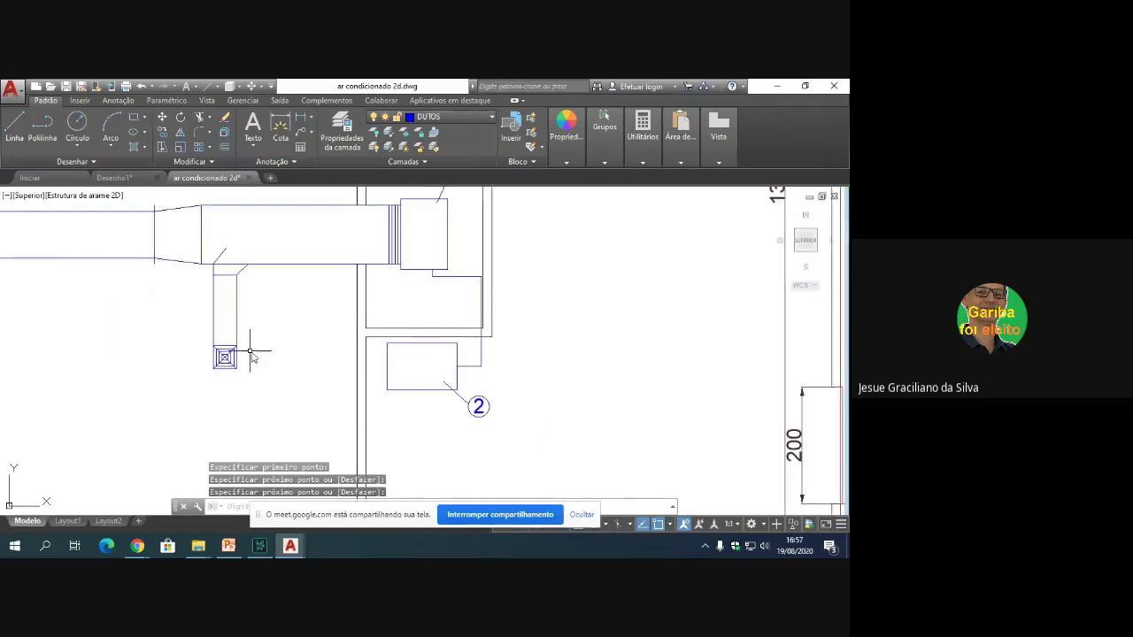
pyautogui.scroll(-2, 239, 354)
pyautogui.scroll(4, 292, 336)
pyautogui.scroll(-2, 321, 304)
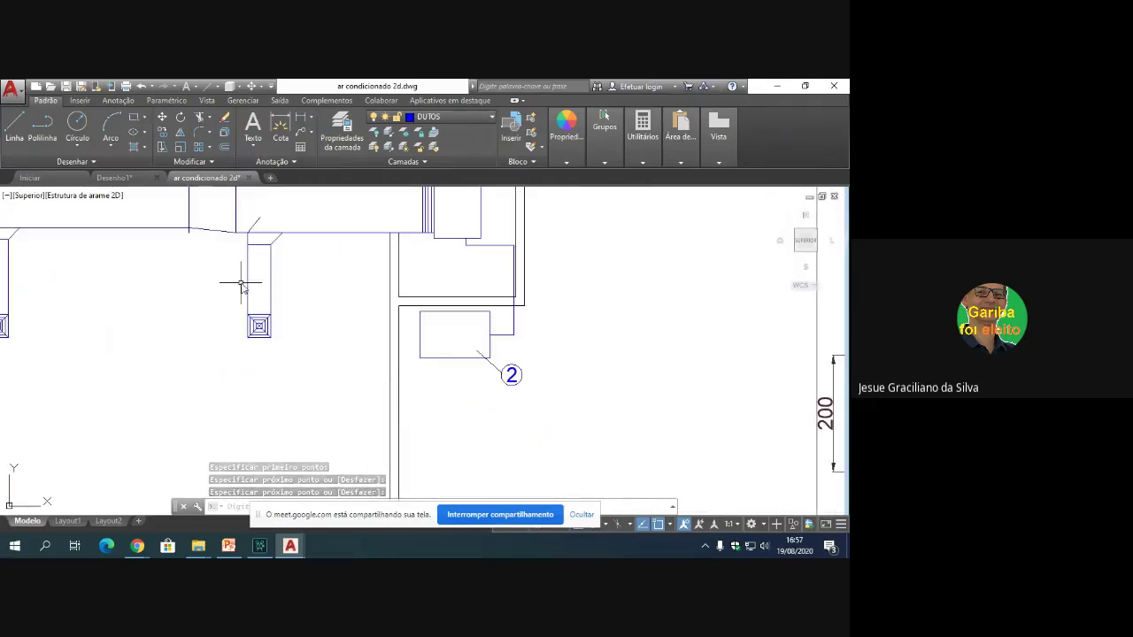
pyautogui.click(171, 135)
pyautogui.click(528, 398)
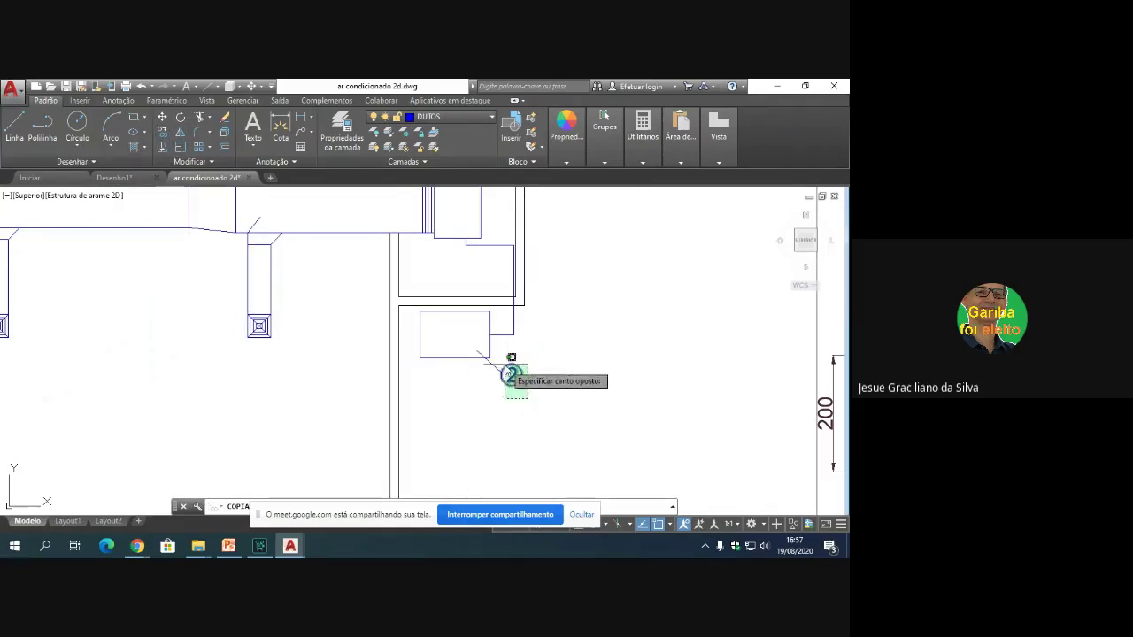
pyautogui.click(509, 354)
pyautogui.press('Return')
pyautogui.click(511, 375)
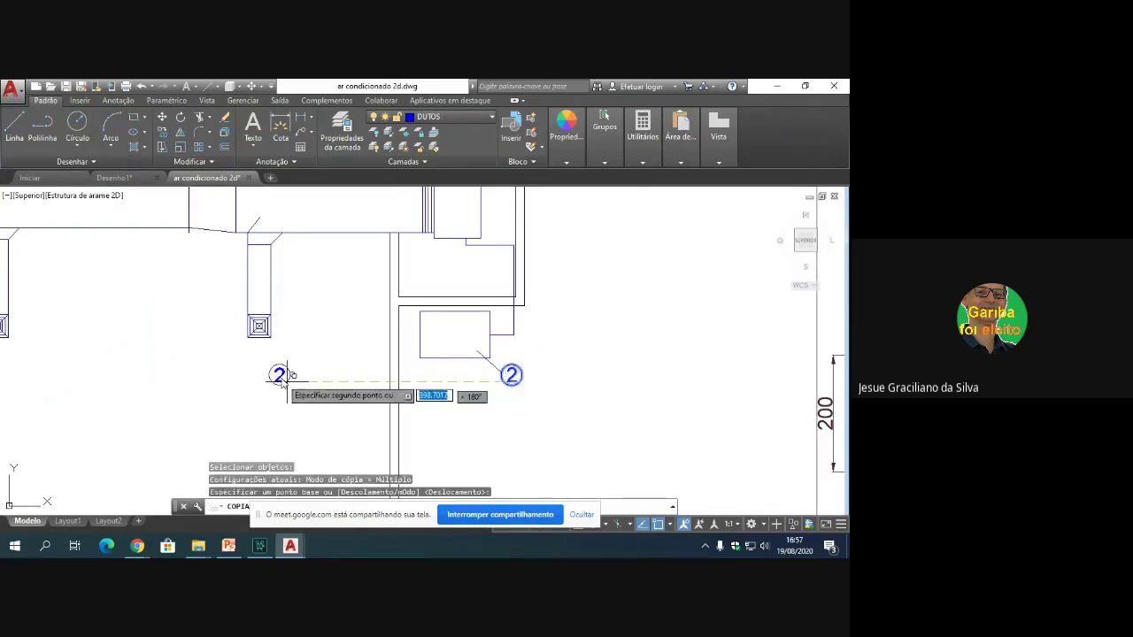
pyautogui.click(289, 334)
pyautogui.press('Escape')
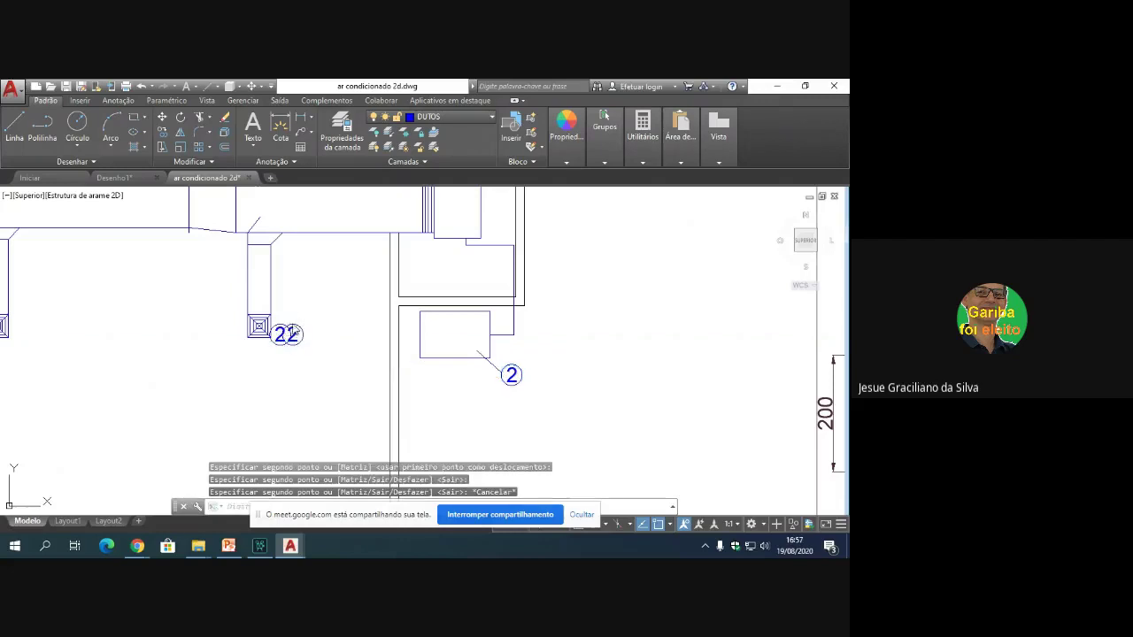
pyautogui.hotkey('ctrl', 'z')
# Step: Copy the circled number 2 without its leader to the lower right of the diffuser on the branch nearest the machine room
pyautogui.click(162, 132)
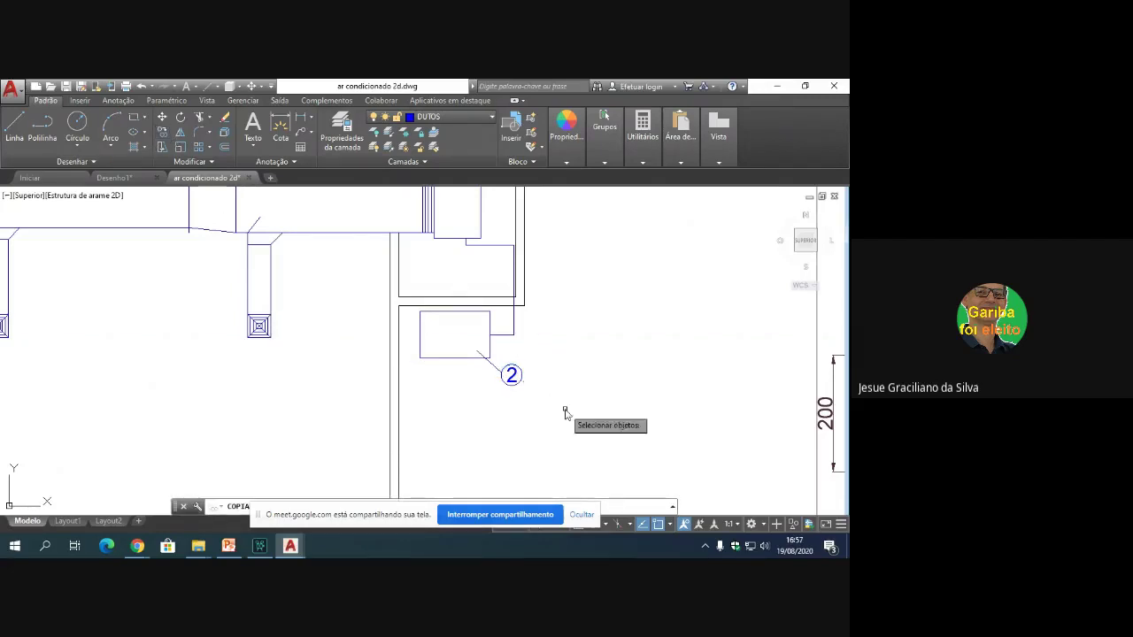
pyautogui.click(544, 396)
pyautogui.click(498, 356)
pyautogui.press('Return')
pyautogui.click(512, 377)
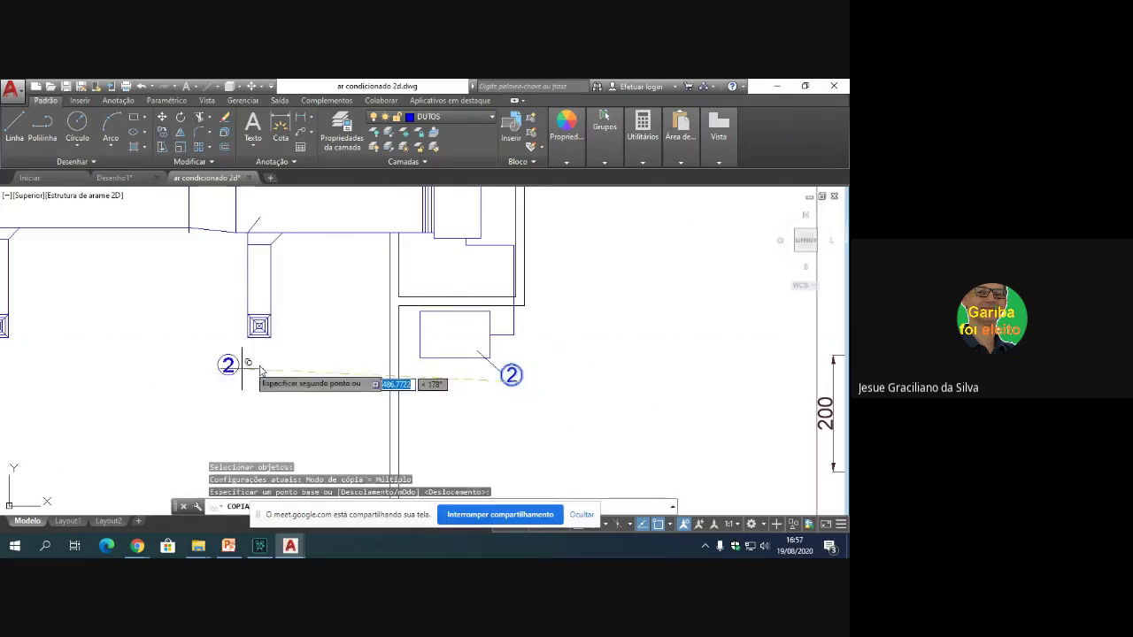
pyautogui.click(290, 347)
# Step: Place another copy of the circled number 2 beside the pipe linking the two units, at the machine room's outer wall
pyautogui.scroll(-3, 172, 374)
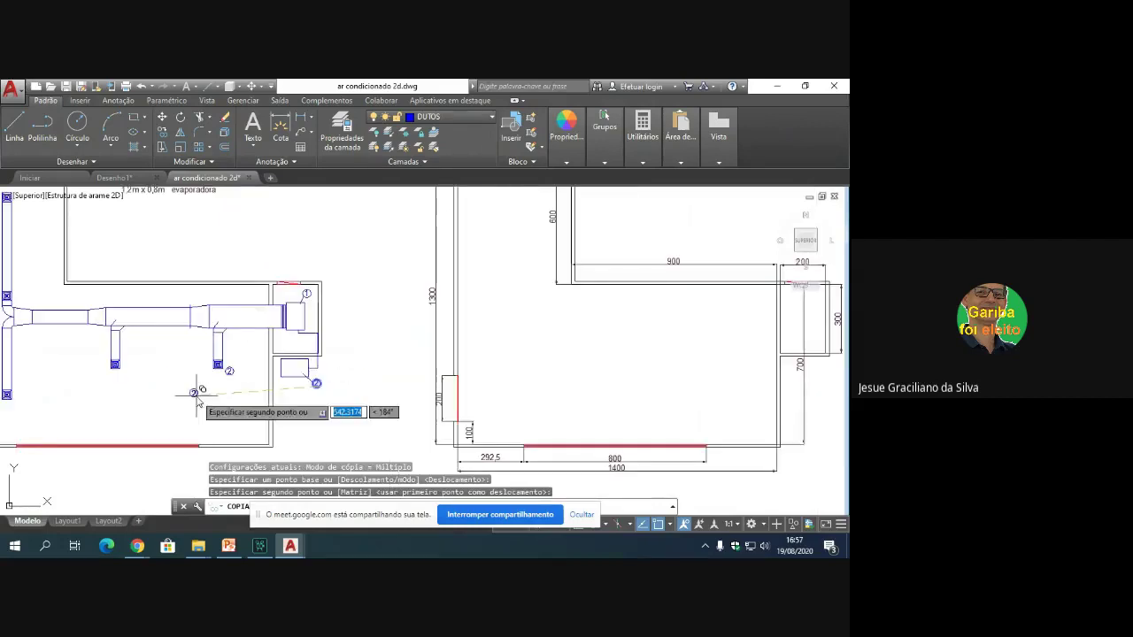
pyautogui.scroll(-3, 97, 354)
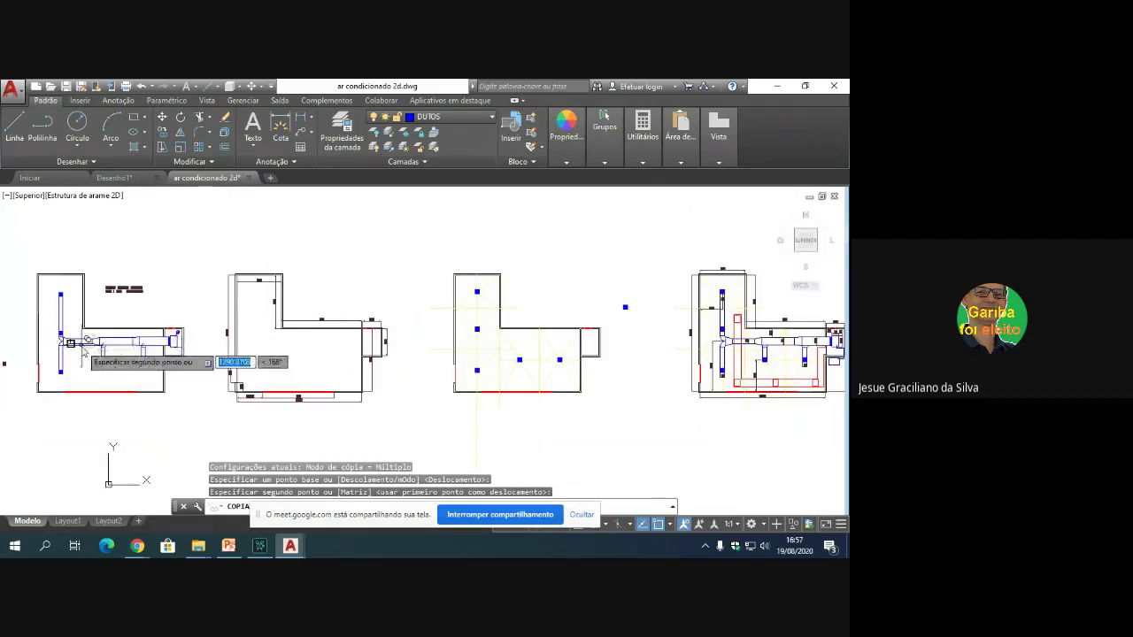
pyautogui.scroll(4, 239, 359)
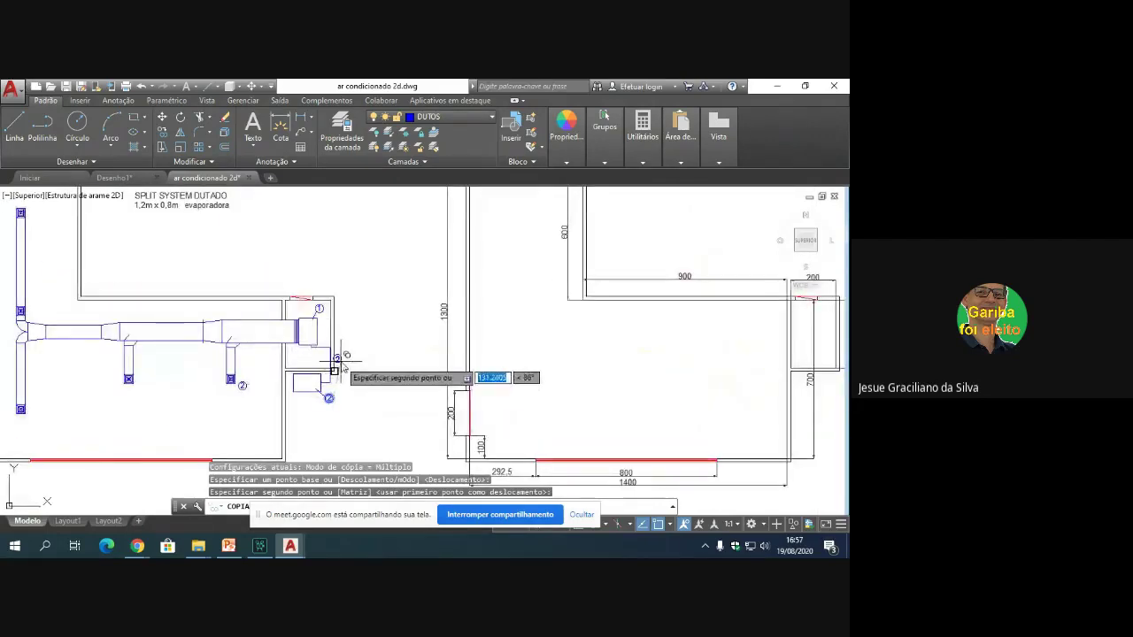
pyautogui.scroll(4, 338, 363)
pyautogui.click(338, 365)
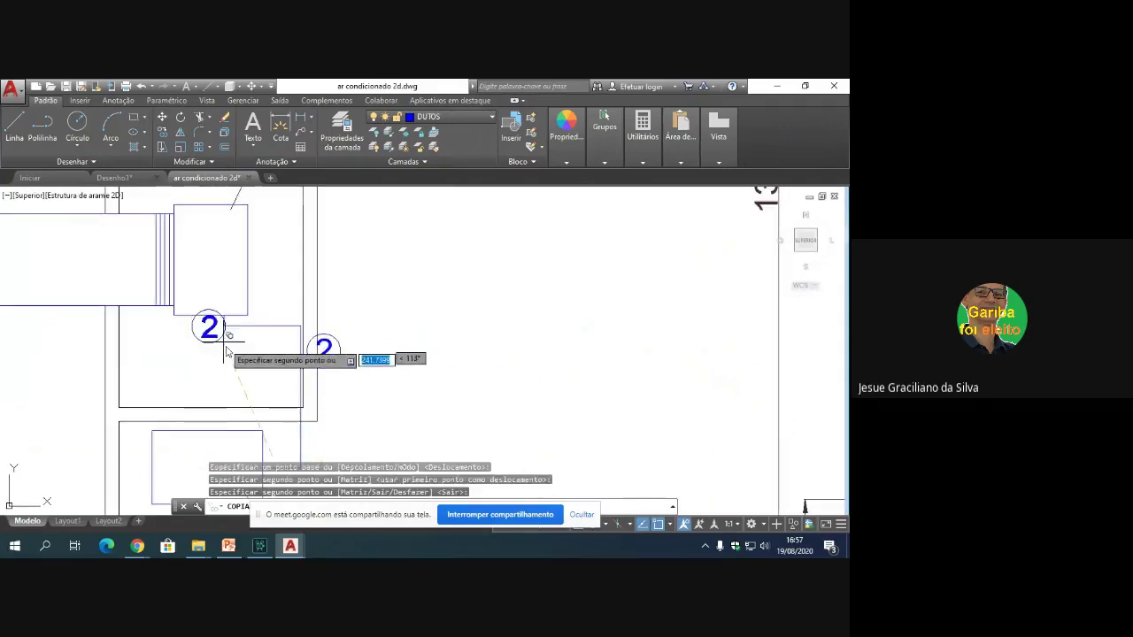
# Step: Place copies of the circled number 2 beside the lower, middle and upper diffusers of the vertical duct
pyautogui.scroll(-5, 76, 389)
pyautogui.scroll(4, 77, 399)
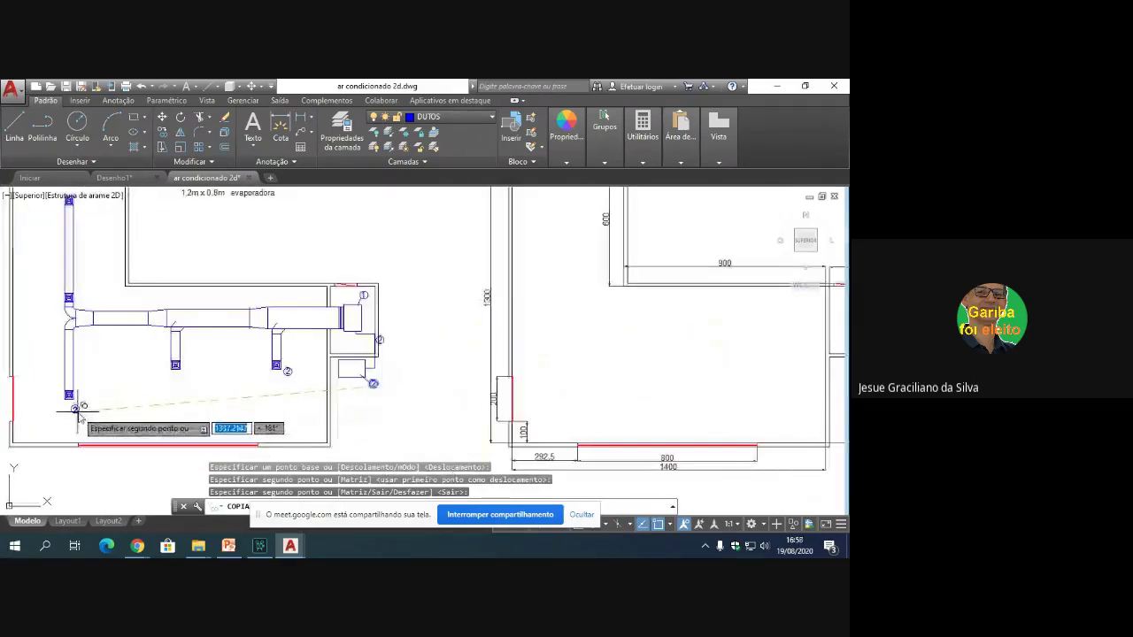
pyautogui.click(77, 409)
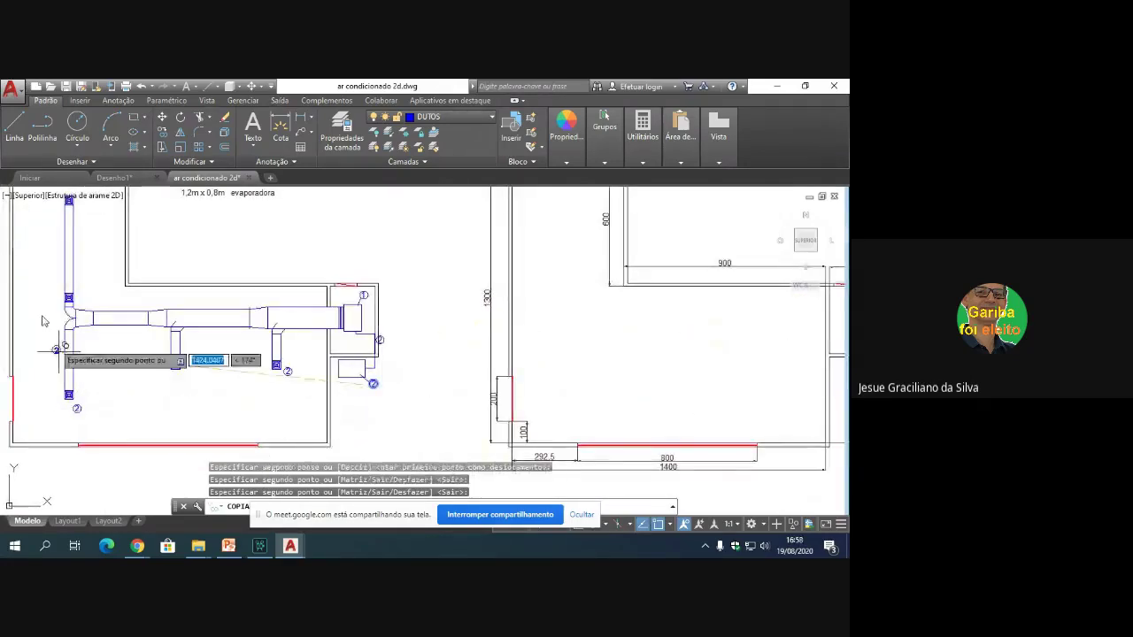
pyautogui.click(59, 297)
pyautogui.scroll(-5, 56, 376)
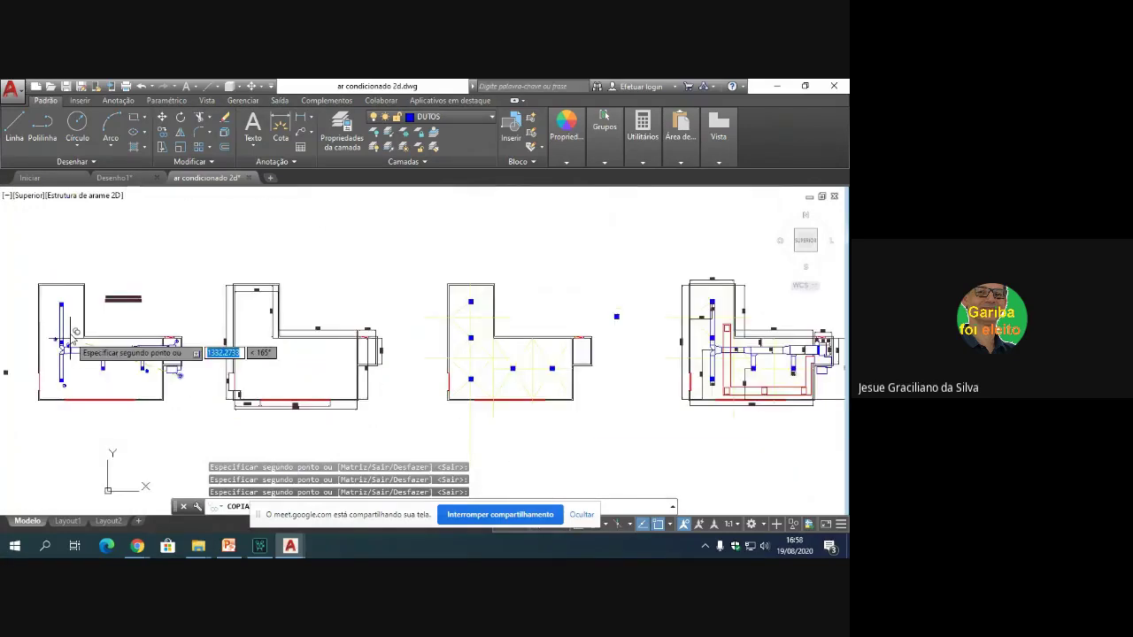
pyautogui.scroll(4, 55, 317)
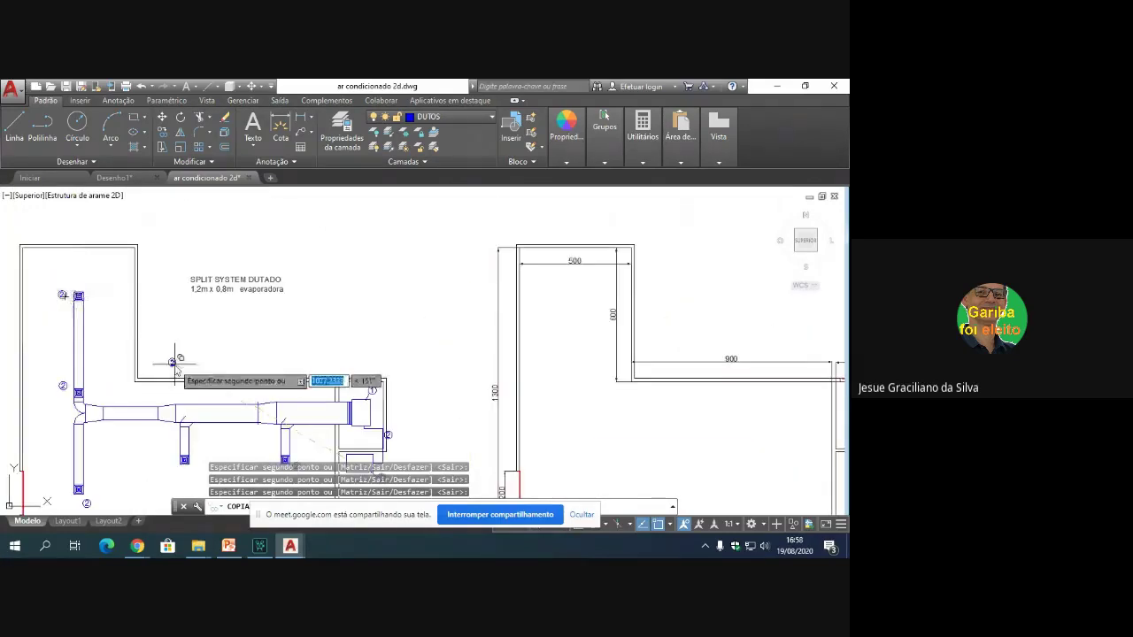
pyautogui.scroll(-2, 181, 390)
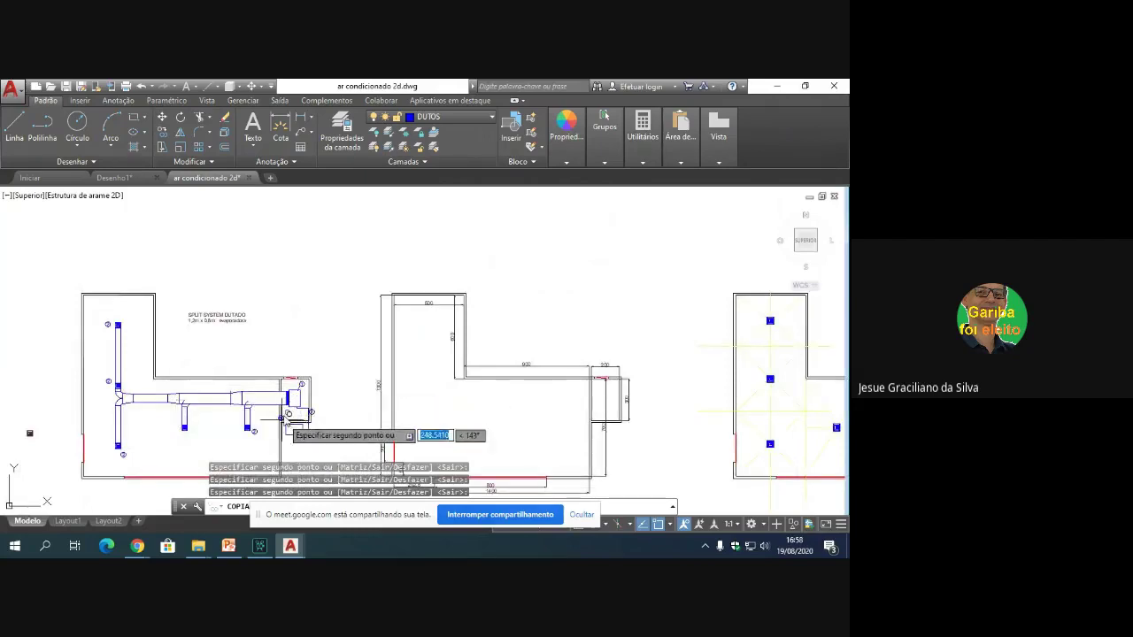
pyautogui.press('Escape')
# Step: Change the circled number beside the pipe linking the two units to 3
pyautogui.scroll(3, 312, 454)
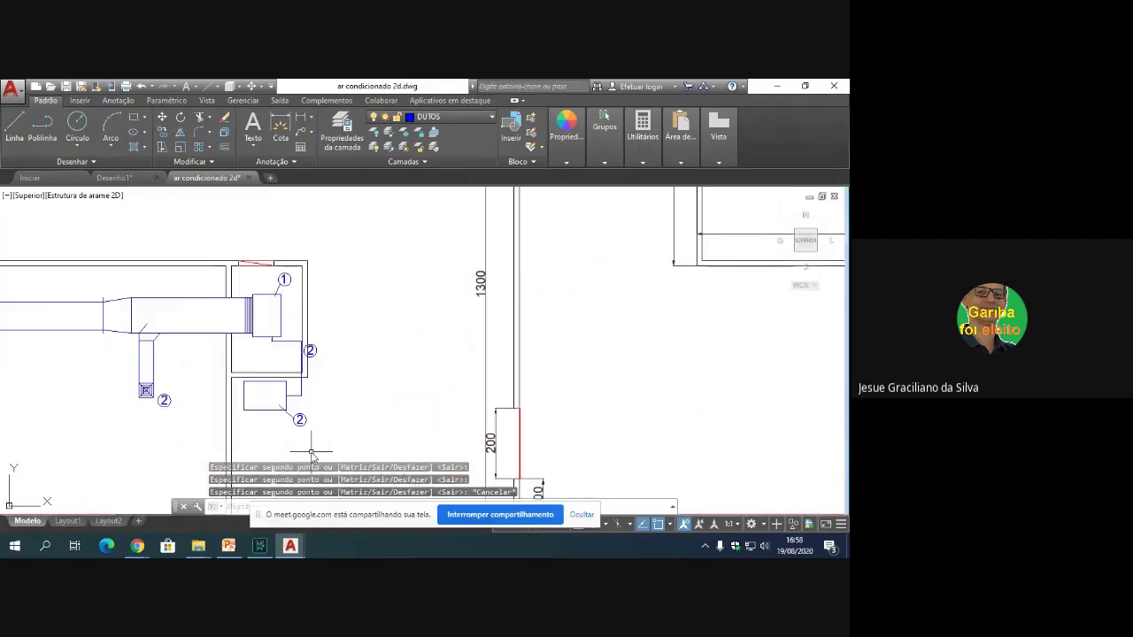
pyautogui.click(310, 350)
pyautogui.doubleClick(310, 350)
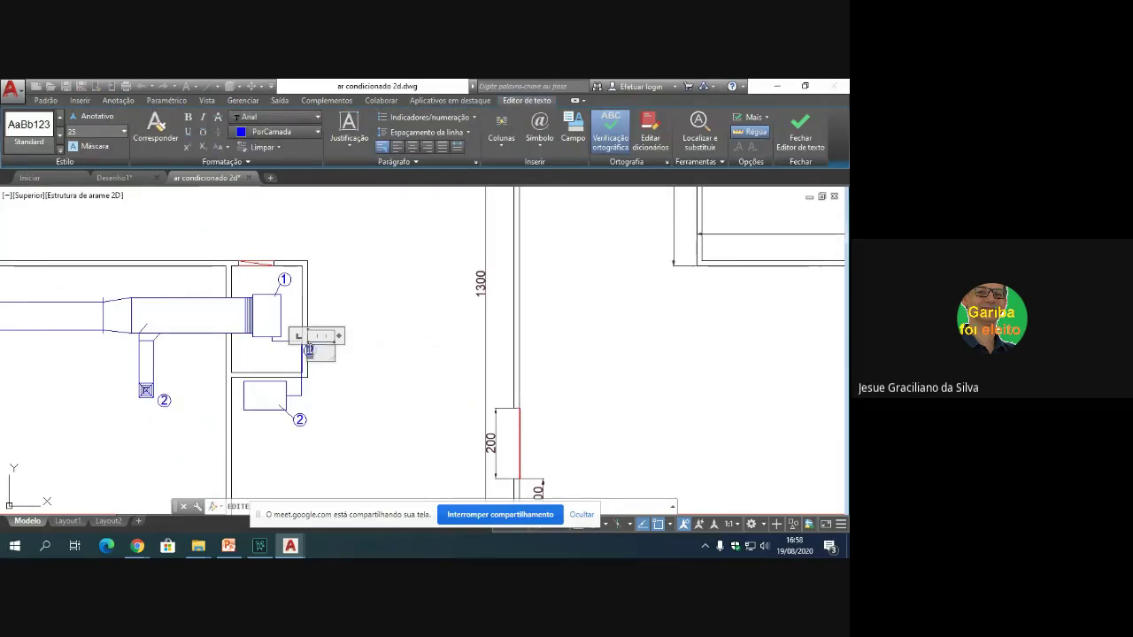
pyautogui.click(368, 401)
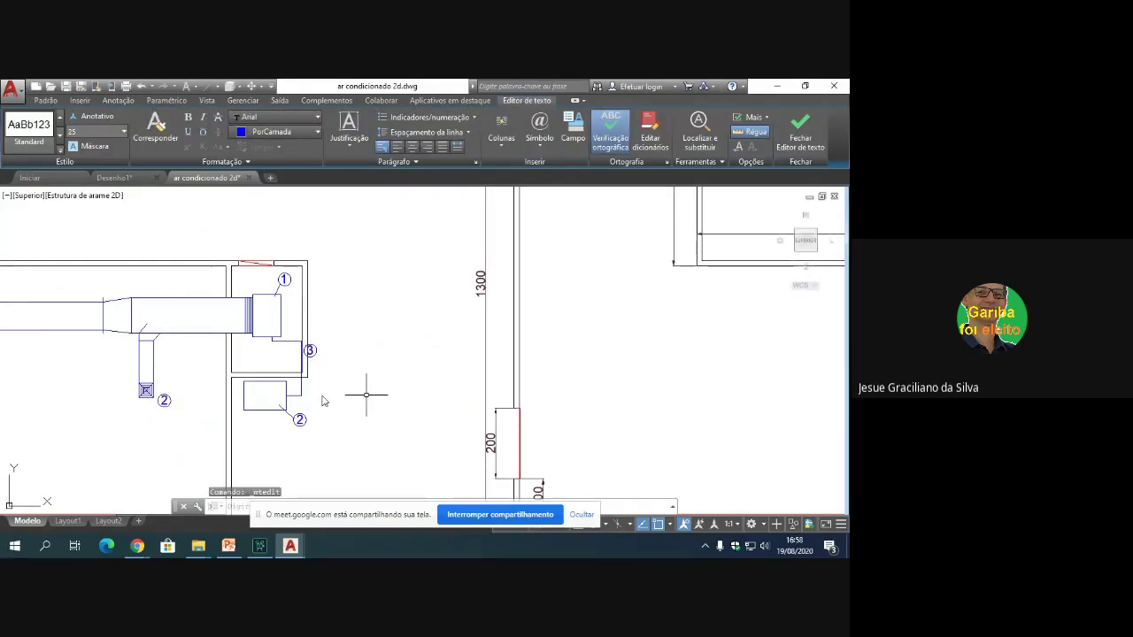
# Step: Change the circled number beside the branch diffuser nearest the machine room to 4
pyautogui.doubleClick(164, 404)
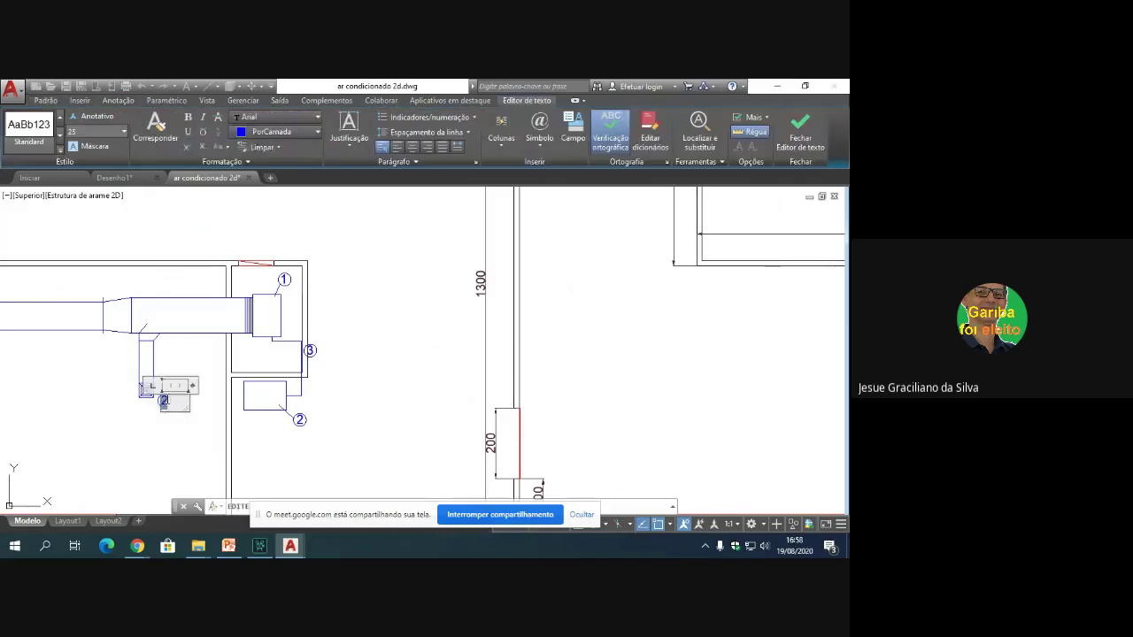
pyautogui.click(196, 428)
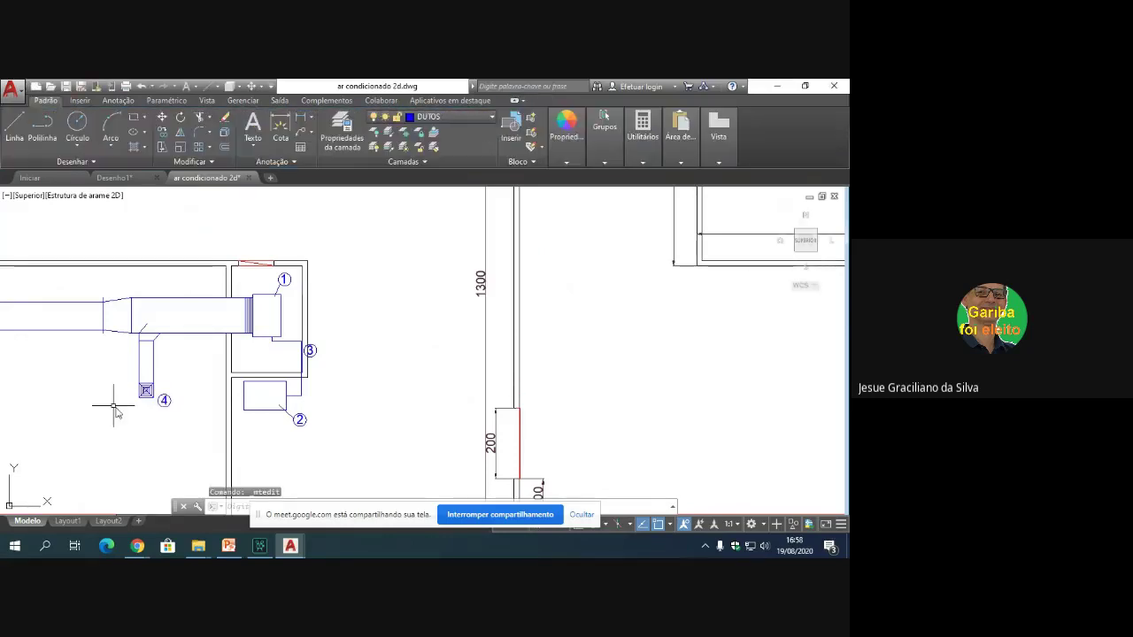
# Step: Copy the circled number 4 beside the other branch diffuser and the lower, middle and upper diffusers of the vertical duct
pyautogui.scroll(-4, 106, 399)
pyautogui.scroll(2, 5, 445)
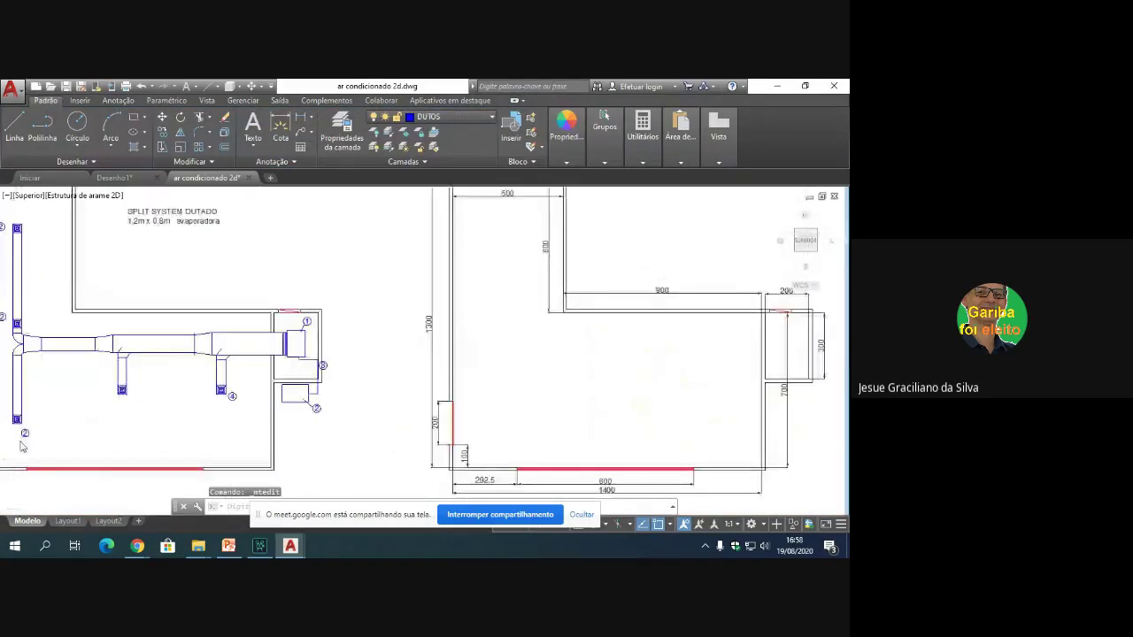
pyautogui.scroll(-4, 5, 445)
pyautogui.scroll(5, 6, 446)
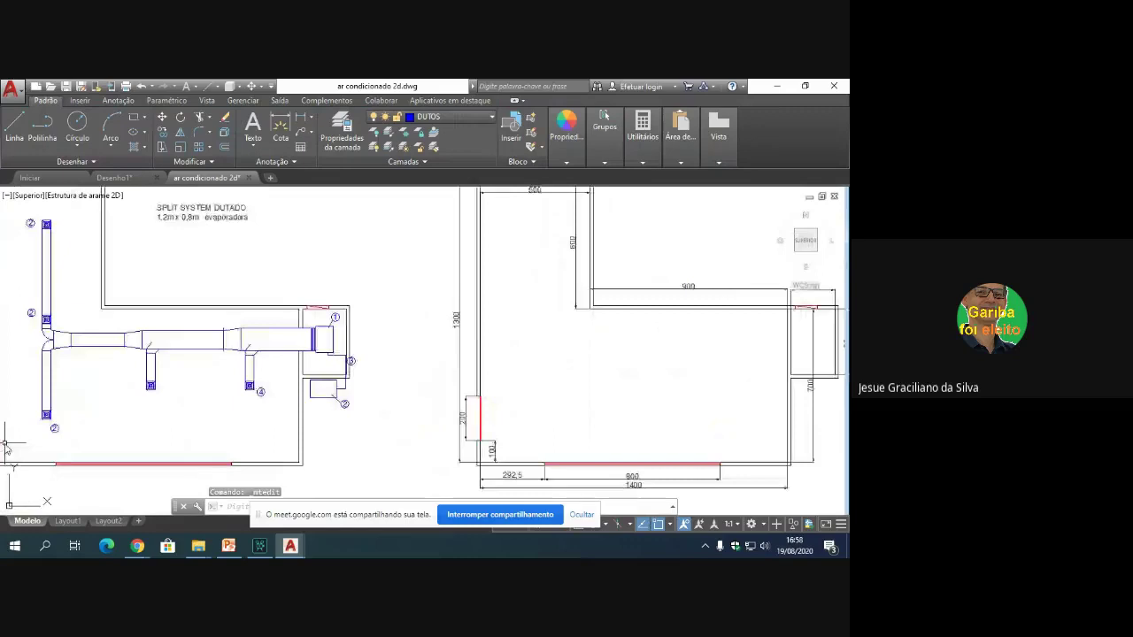
pyautogui.click(161, 137)
pyautogui.click(425, 381)
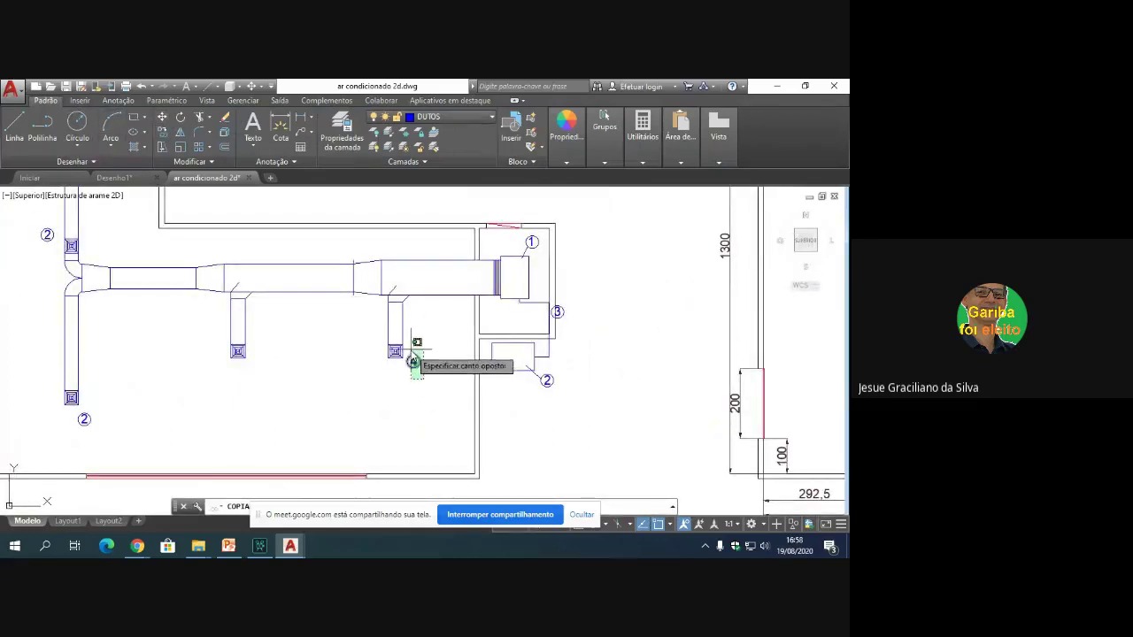
pyautogui.click(411, 350)
pyautogui.press('Return')
pyautogui.click(422, 375)
pyautogui.click(260, 382)
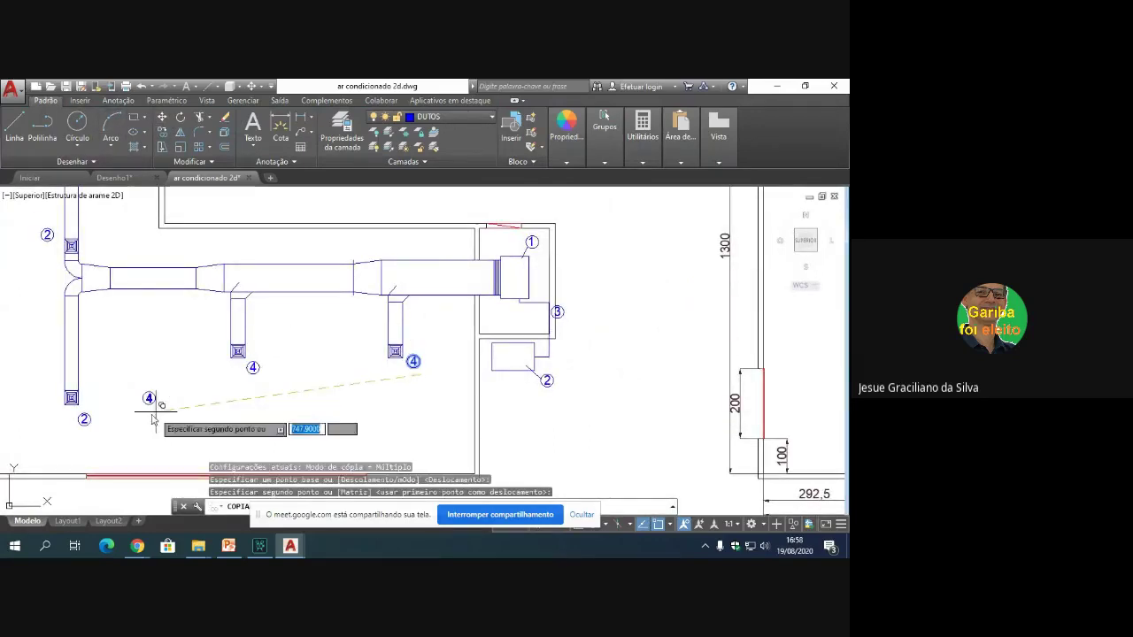
pyautogui.click(97, 414)
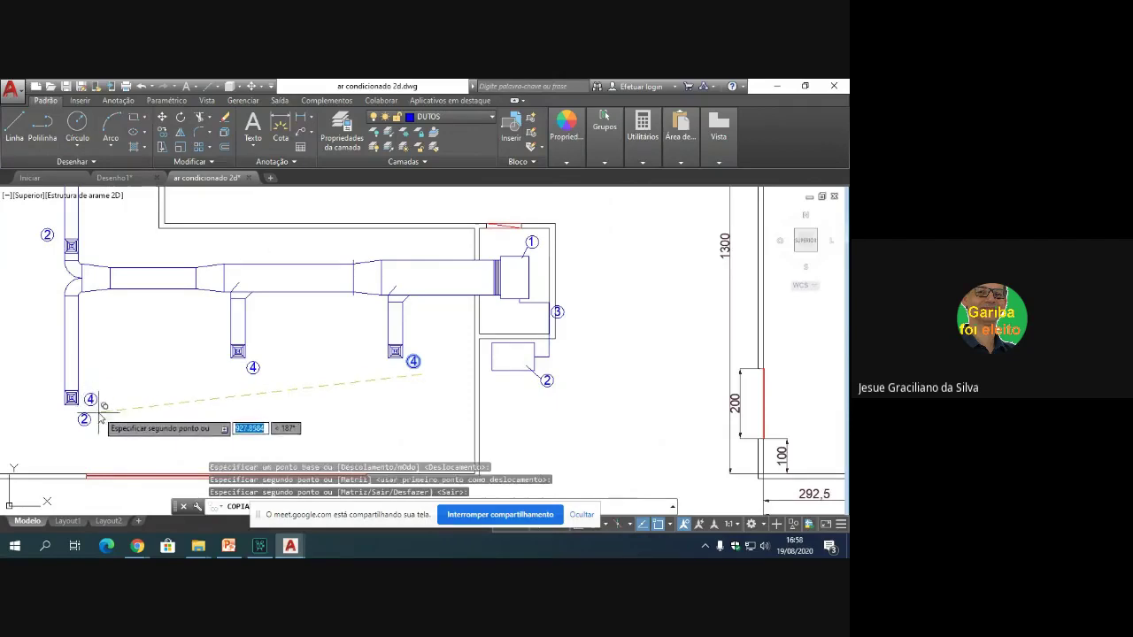
pyautogui.click(97, 260)
pyautogui.scroll(-3, 112, 372)
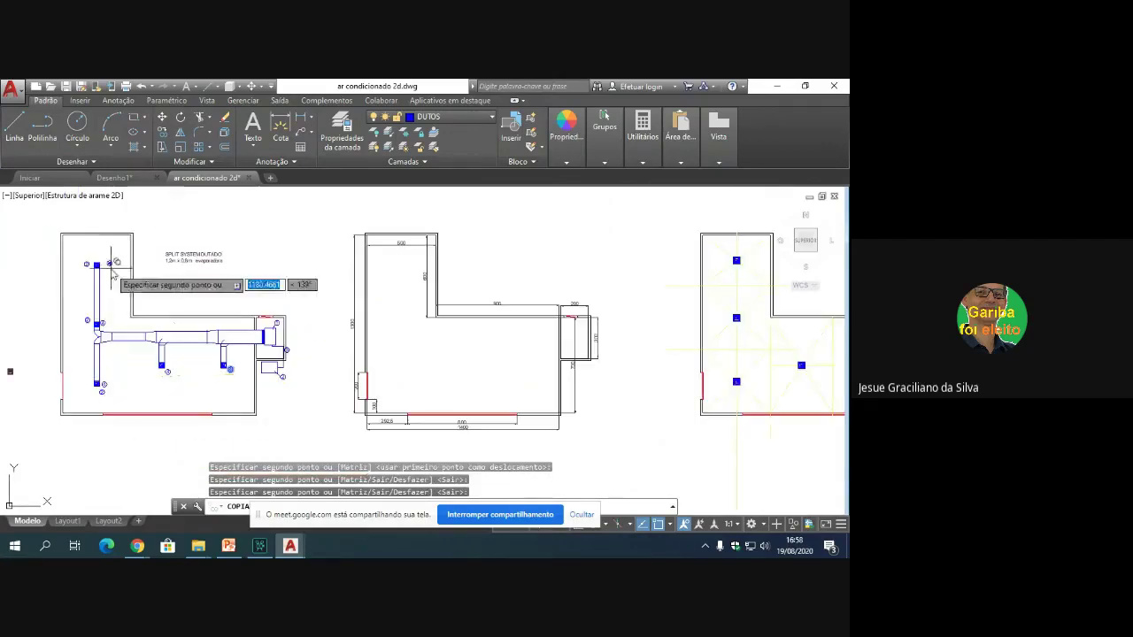
pyautogui.press('Return')
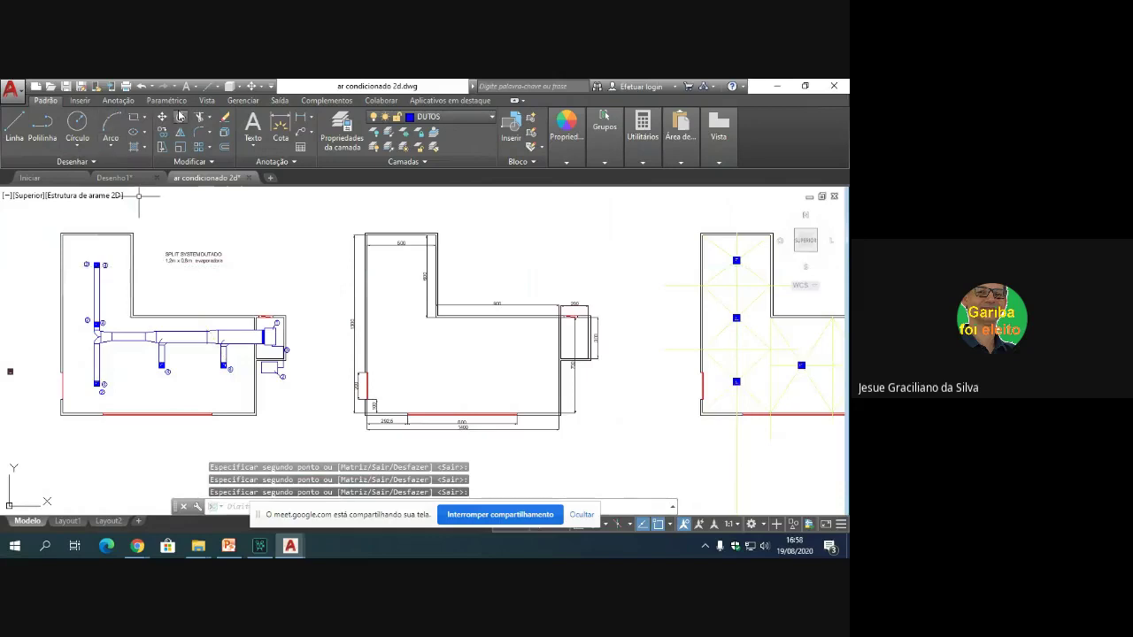
# Step: Erase the leftover circled number 2 labels beside the three diffusers of the vertical duct
pyautogui.click(224, 119)
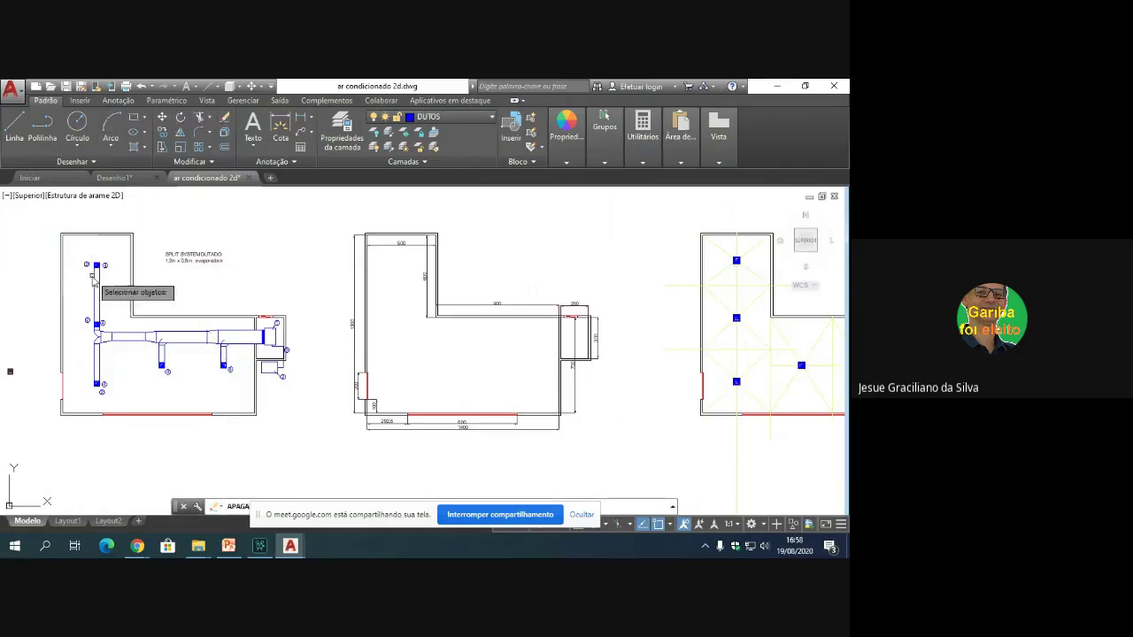
pyautogui.click(91, 276)
pyautogui.click(79, 260)
pyautogui.press('Return')
pyautogui.press('Return')
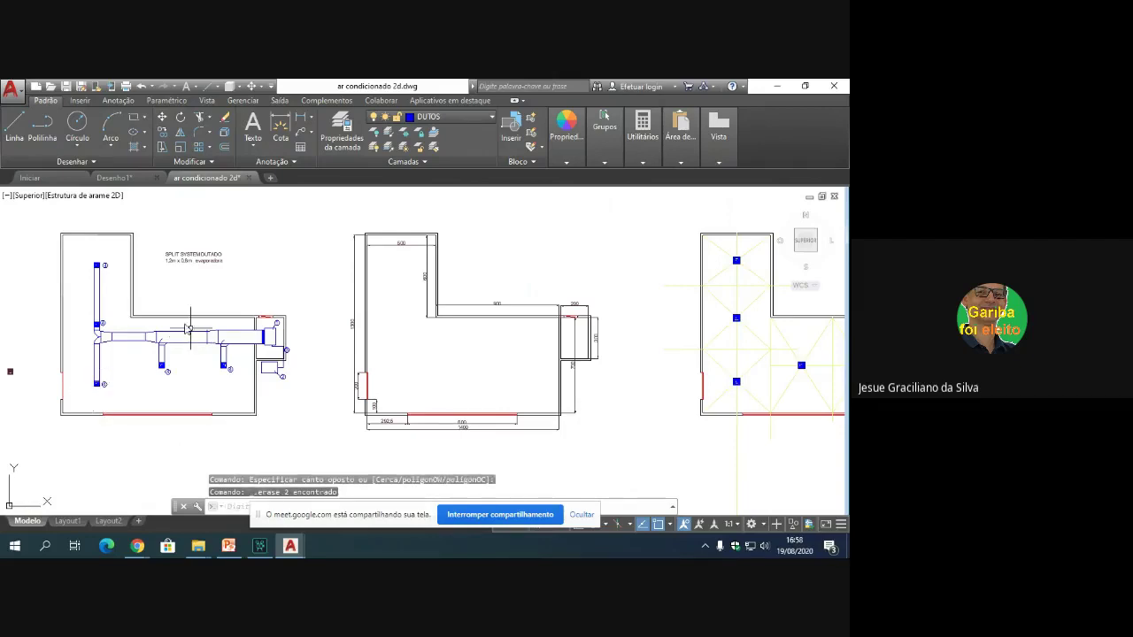
pyautogui.scroll(2, 153, 326)
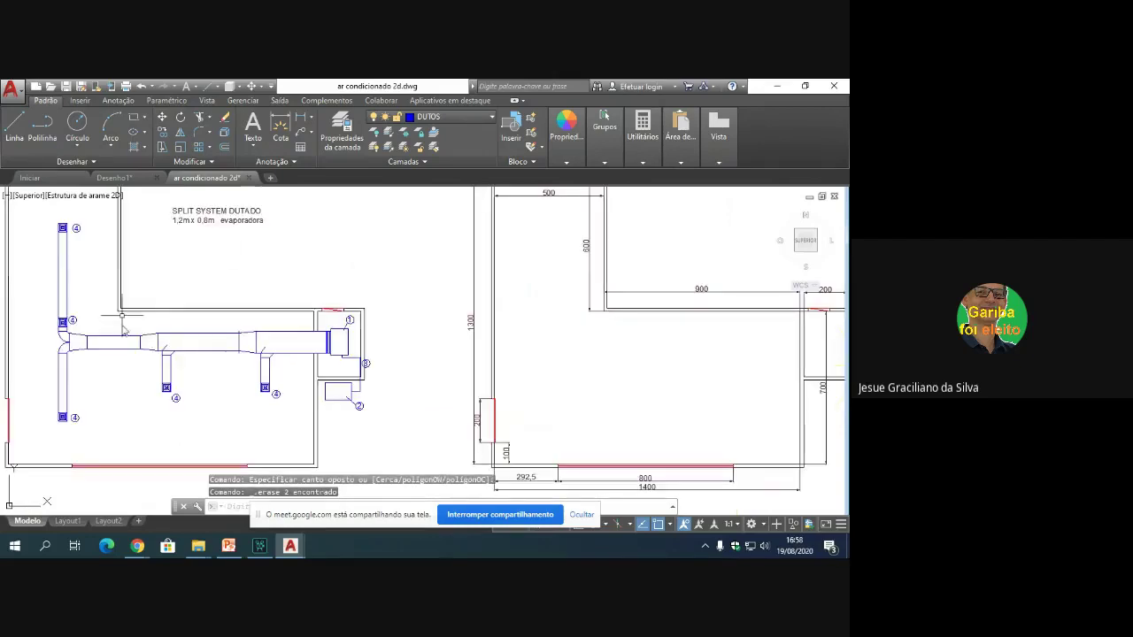
pyautogui.click(225, 153)
pyautogui.click(268, 338)
pyautogui.scroll(4, 291, 343)
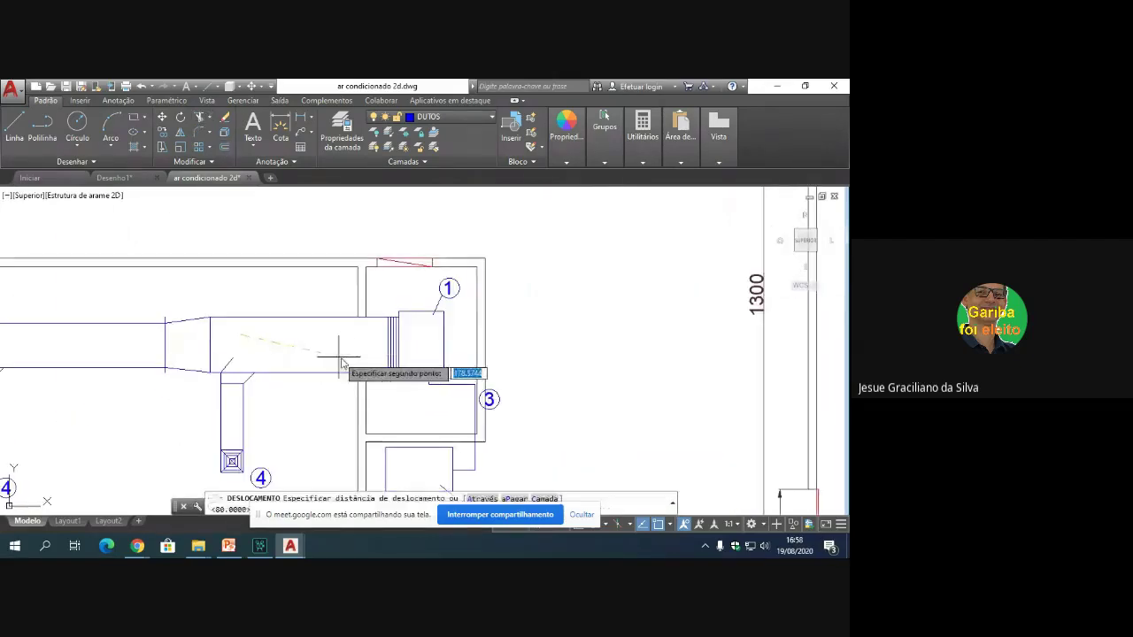
pyautogui.press('Escape')
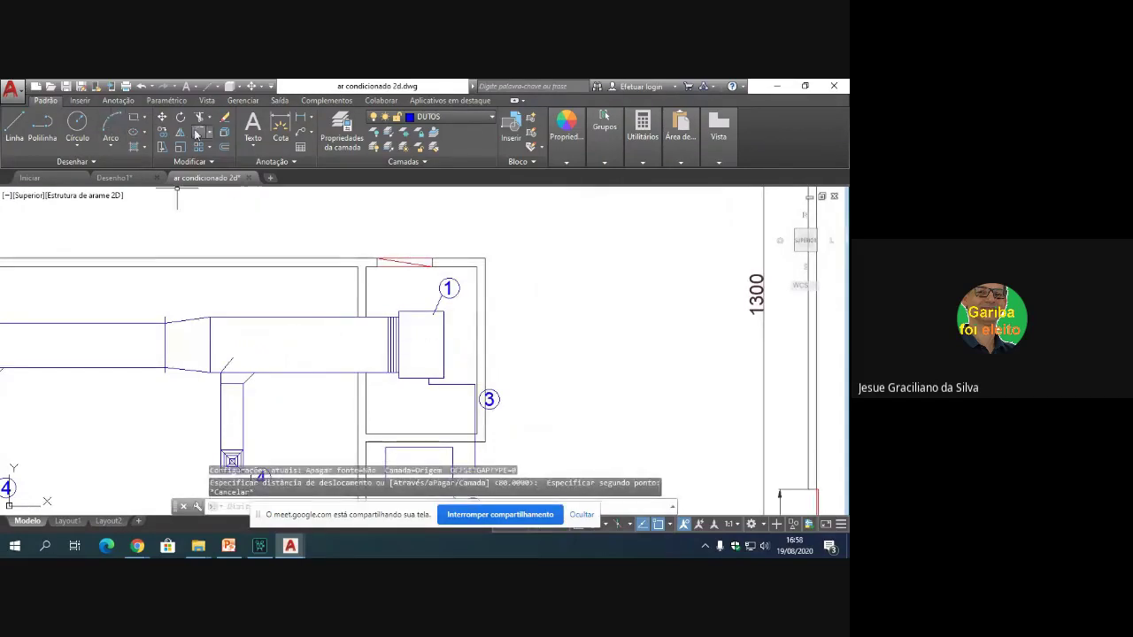
# Step: Try labelling the main duct section nearest the evaporator with the text "100 x 40", and undo it
pyautogui.write('t')
pyautogui.press('Return')
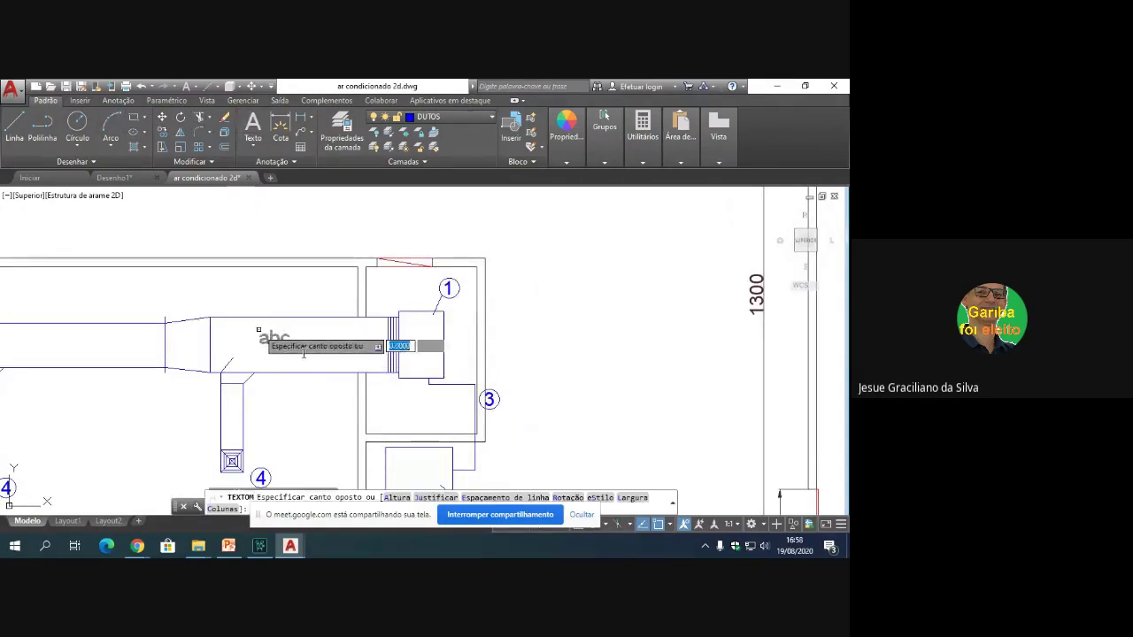
pyautogui.click(361, 371)
pyautogui.click(361, 372)
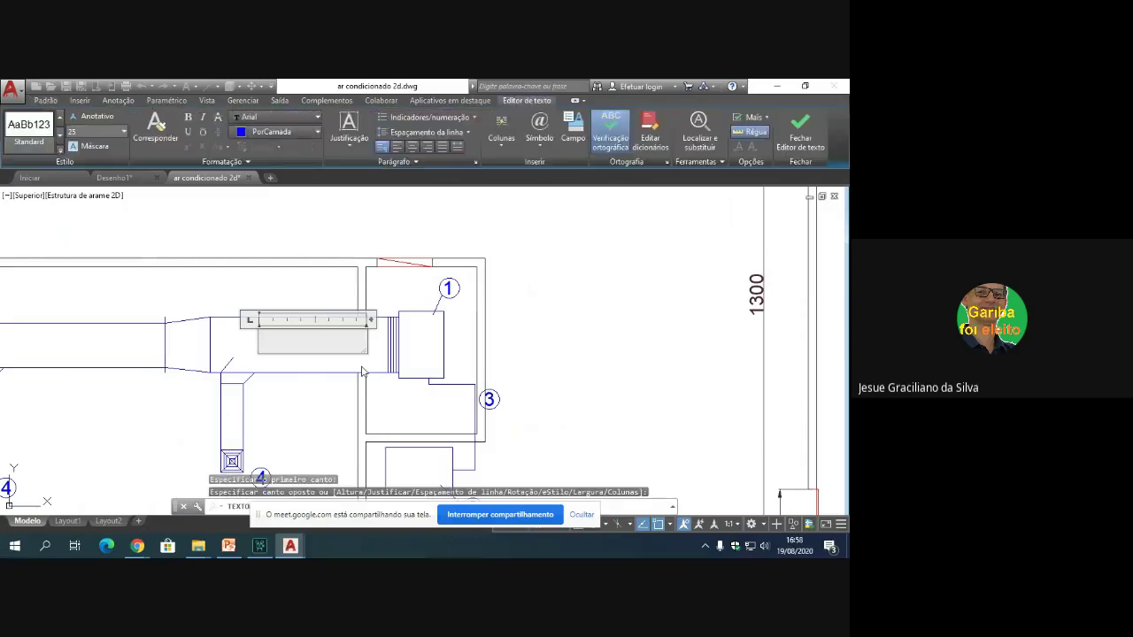
pyautogui.write('100 x ')
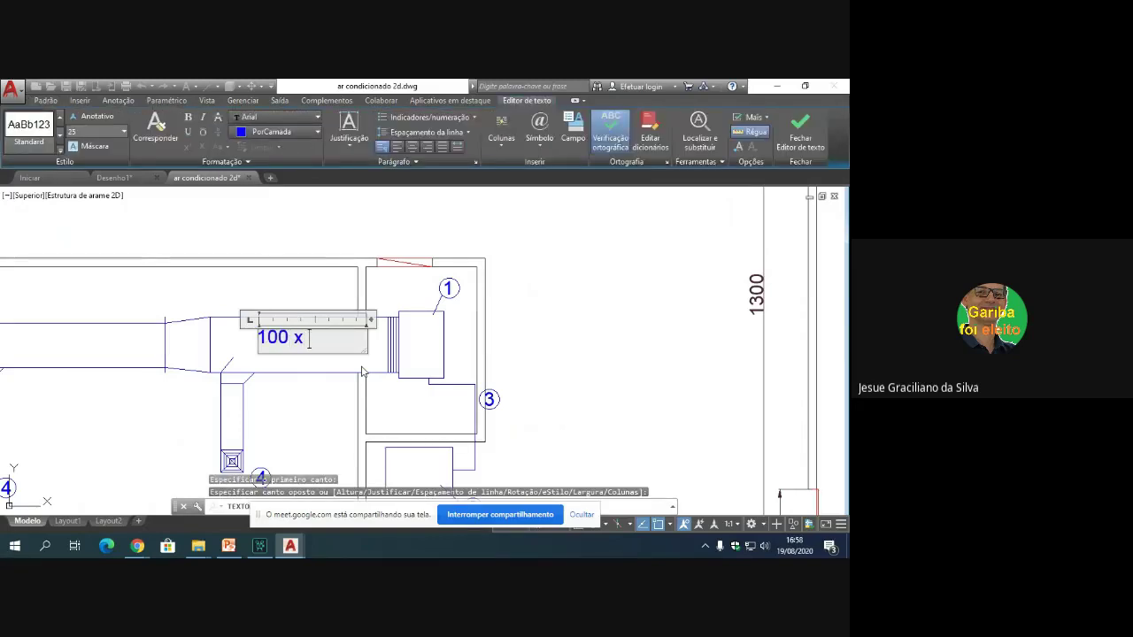
pyautogui.write('30')
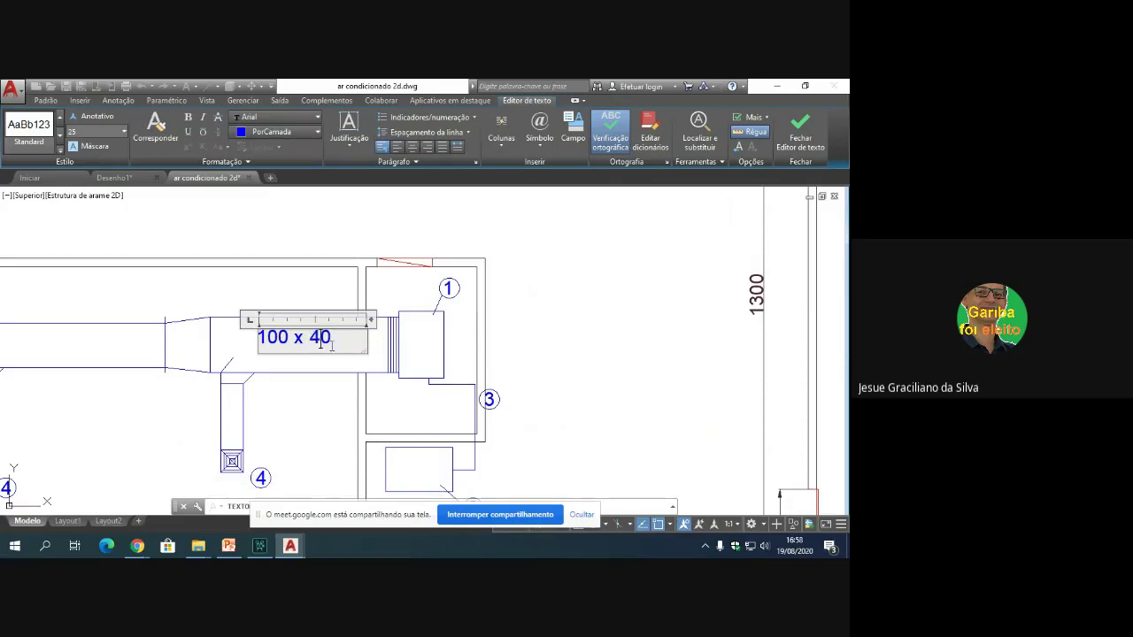
pyautogui.click(325, 363)
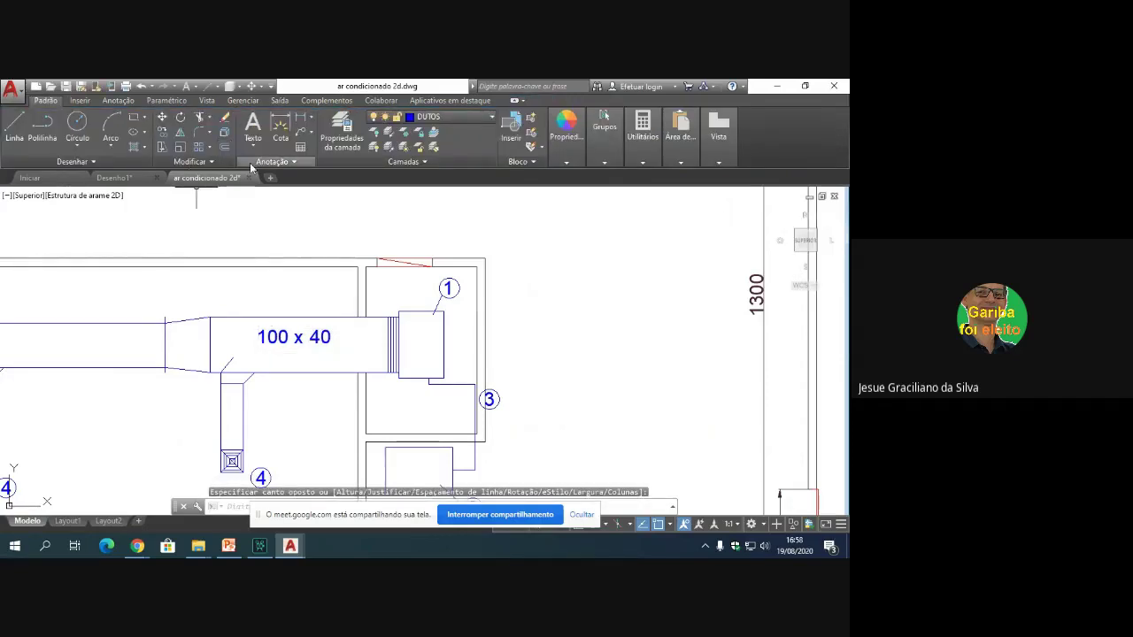
pyautogui.hotkey('ctrl', 'z')
# Step: Add the multiline text "100 x 30" inside the main duct section nearest the evaporator
pyautogui.click(252, 131)
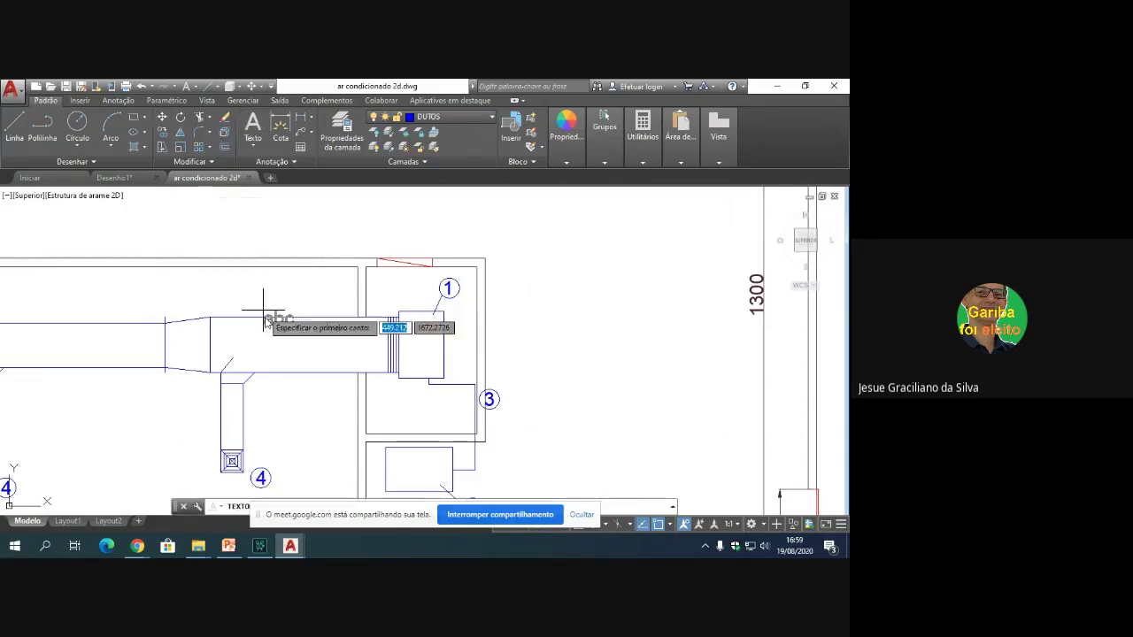
pyautogui.click(258, 326)
pyautogui.click(382, 371)
pyautogui.write('100 x 30')
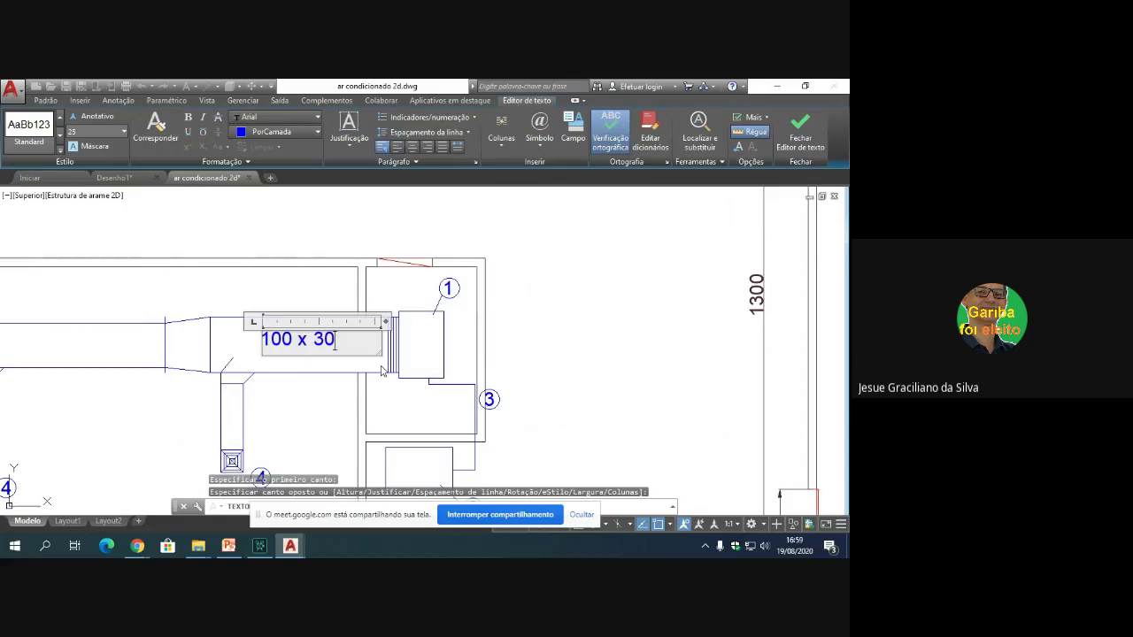
pyautogui.click(217, 397)
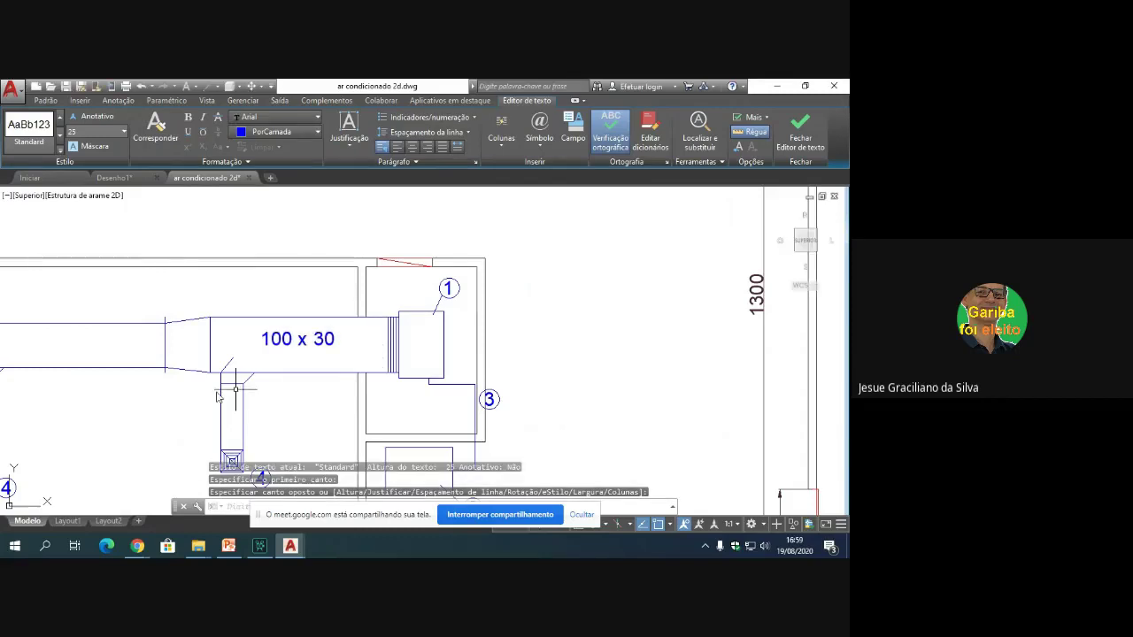
# Step: Add the multiline text "80 x 30" inside the middle section of the main horizontal duct
pyautogui.moveTo(235, 389); pyautogui.dragTo(424, 406, button='middle')
pyautogui.press('Return')
pyautogui.click(212, 352)
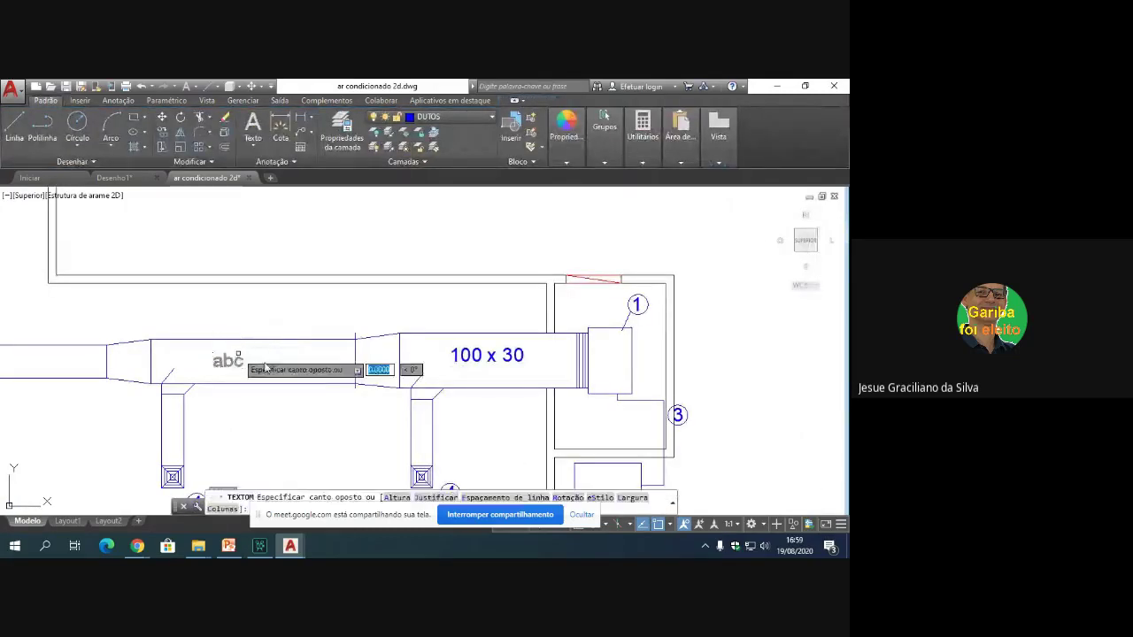
pyautogui.click(335, 378)
pyautogui.write('80 x 30')
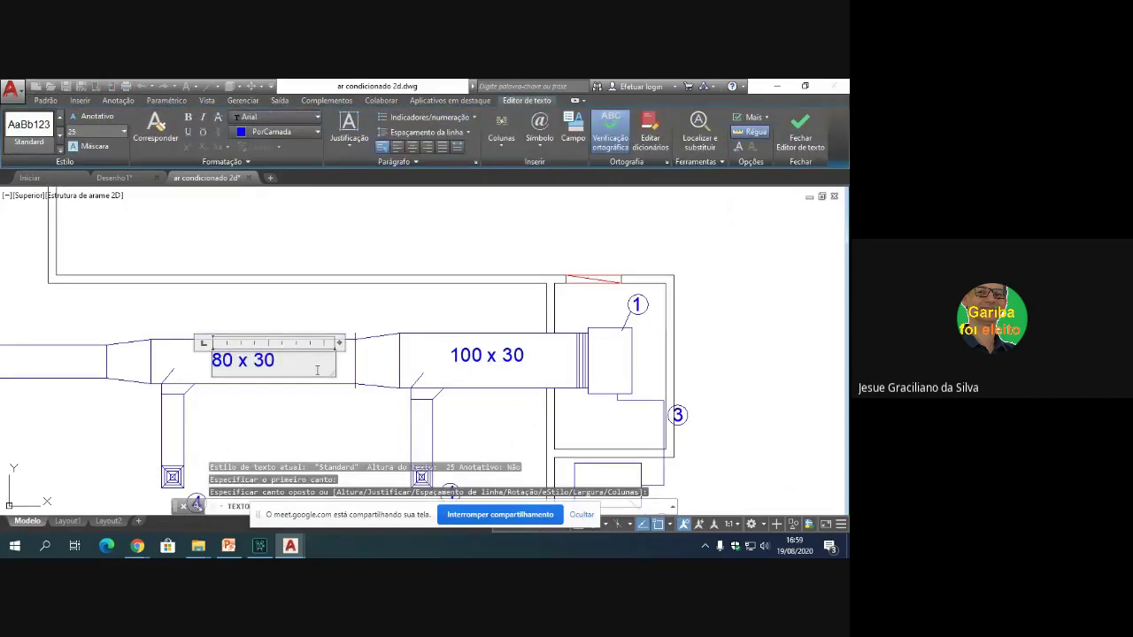
pyautogui.click(239, 404)
# Step: Add the multiline text "60 x 30" inside the narrowest main duct section, next to the vertical duct junction
pyautogui.moveTo(254, 395); pyautogui.dragTo(467, 422, button='middle')
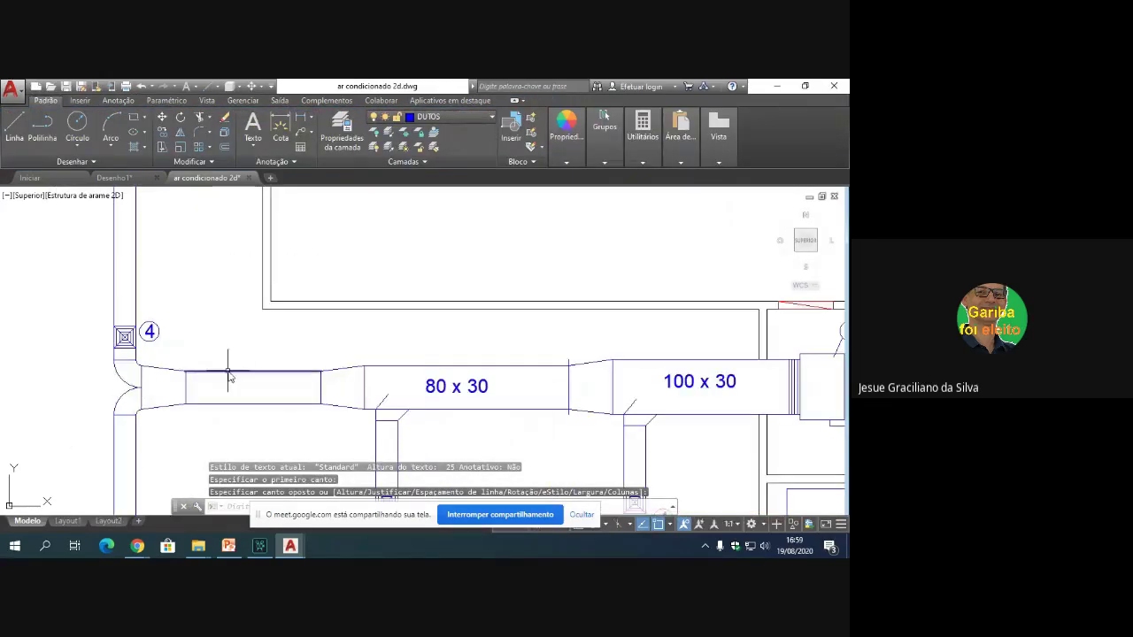
pyautogui.press('Return')
pyautogui.click(196, 376)
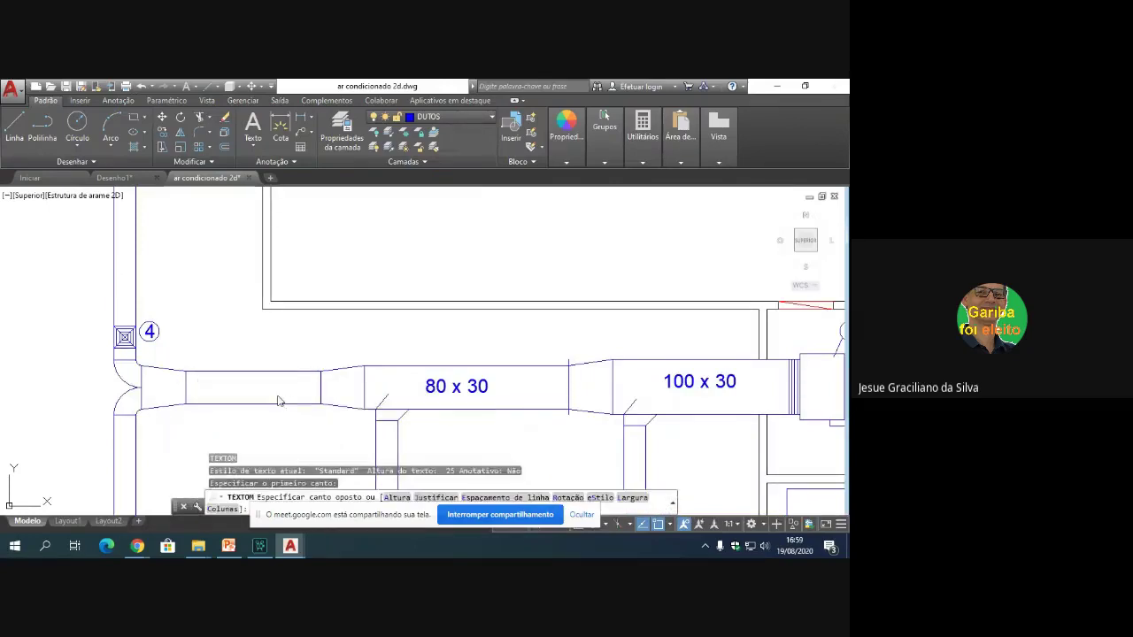
pyautogui.click(278, 401)
pyautogui.write('60 x 30')
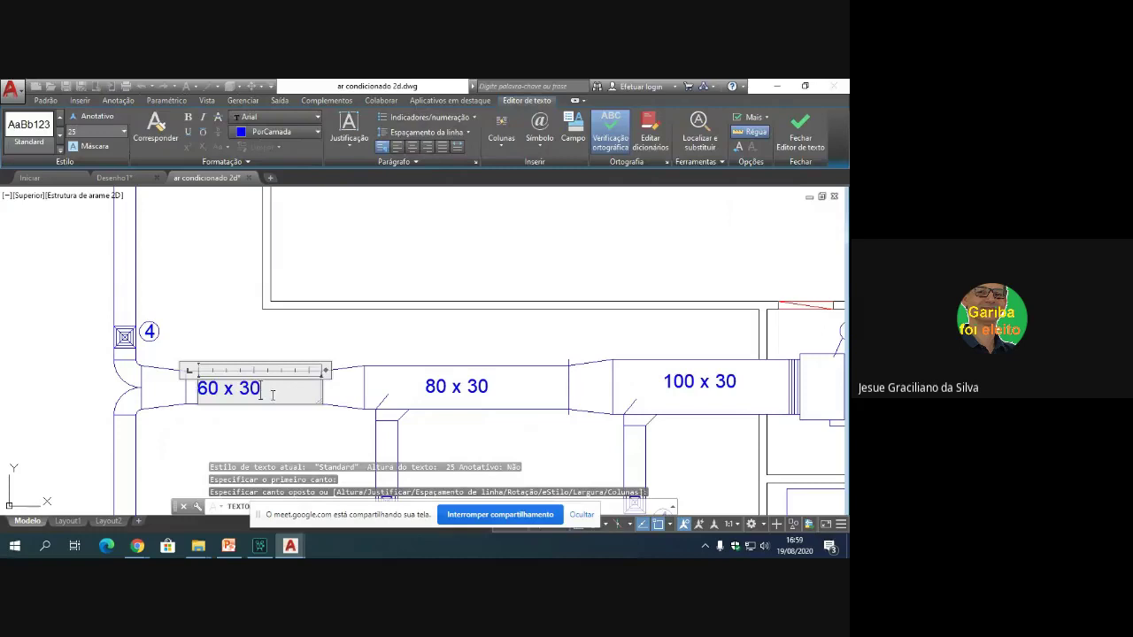
pyautogui.click(158, 309)
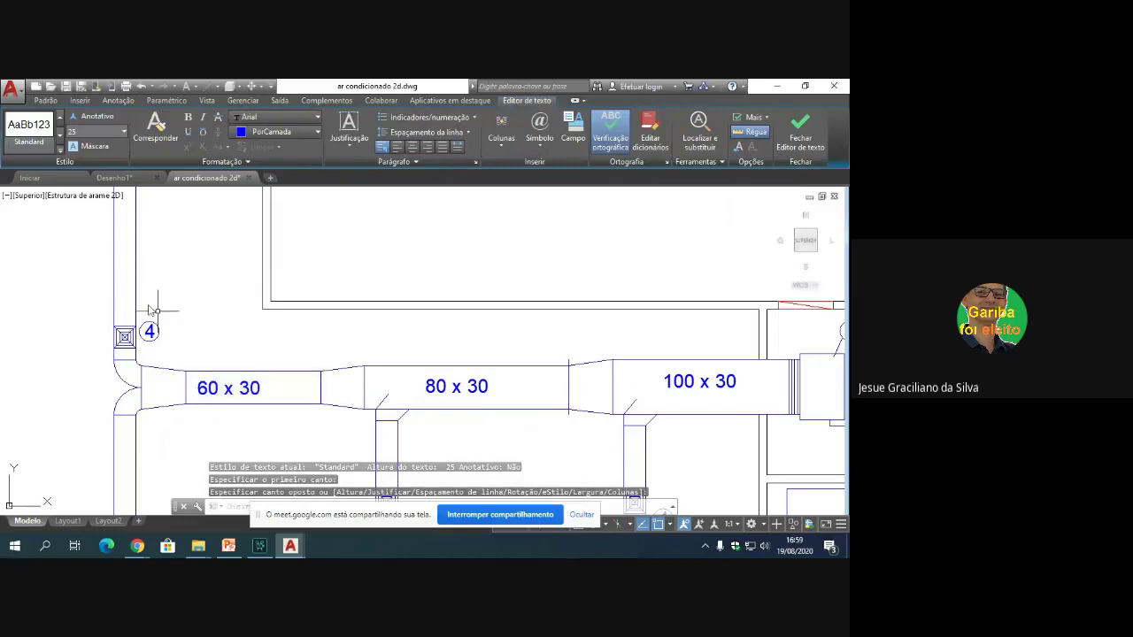
# Step: Add the multiline text "40 x 30" at the upper end of the vertical duct
pyautogui.scroll(-2, 161, 291)
pyautogui.press('Return')
pyautogui.click(137, 242)
pyautogui.click(209, 272)
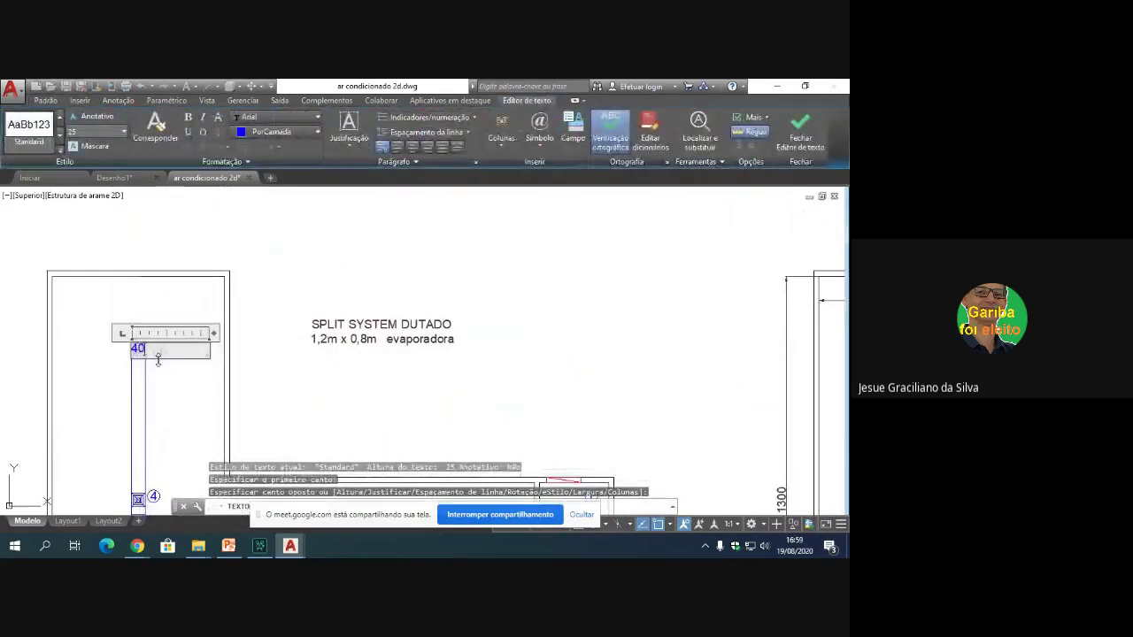
pyautogui.write('40 x 30')
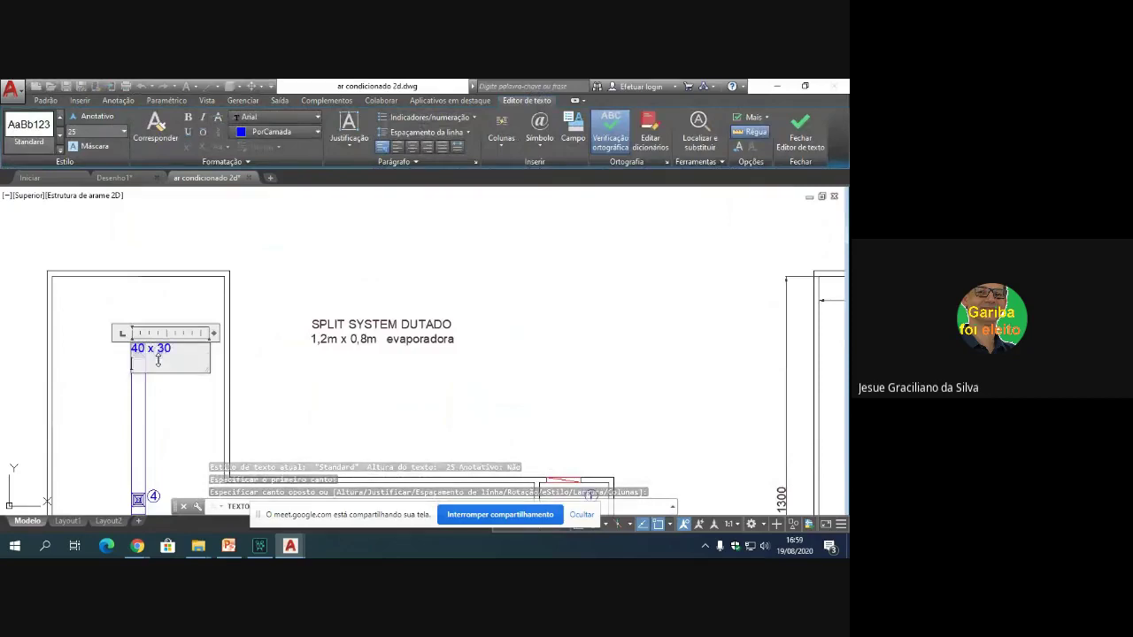
pyautogui.click(174, 370)
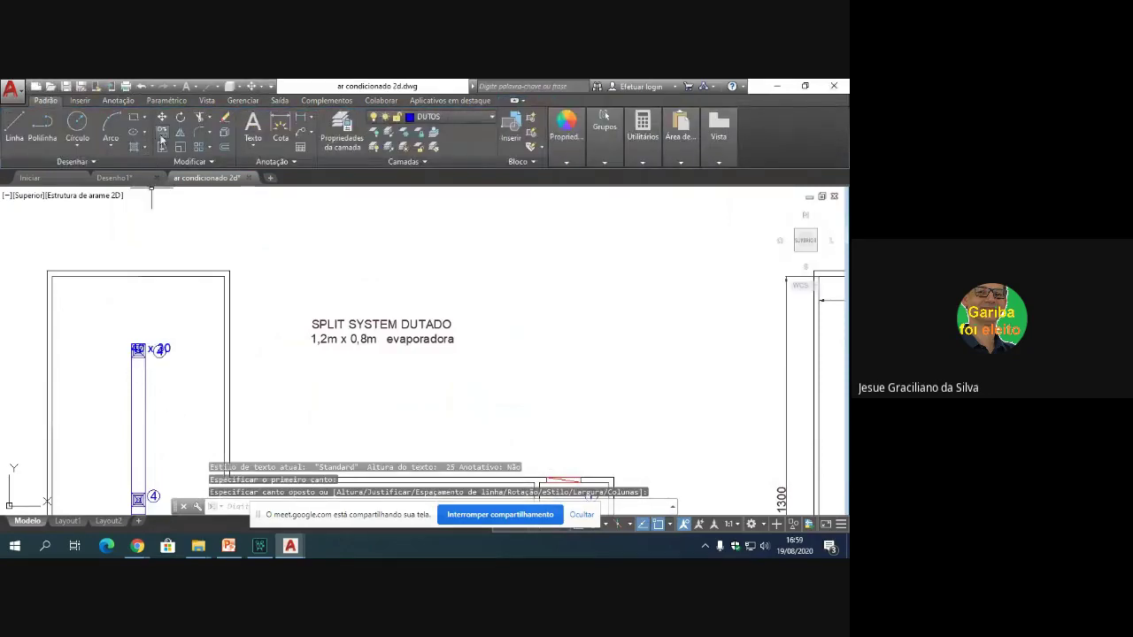
# Step: Move the "40 x 30" text down the vertical duct, between its upper and middle diffusers
pyautogui.click(163, 118)
pyautogui.click(168, 350)
pyautogui.press('Return')
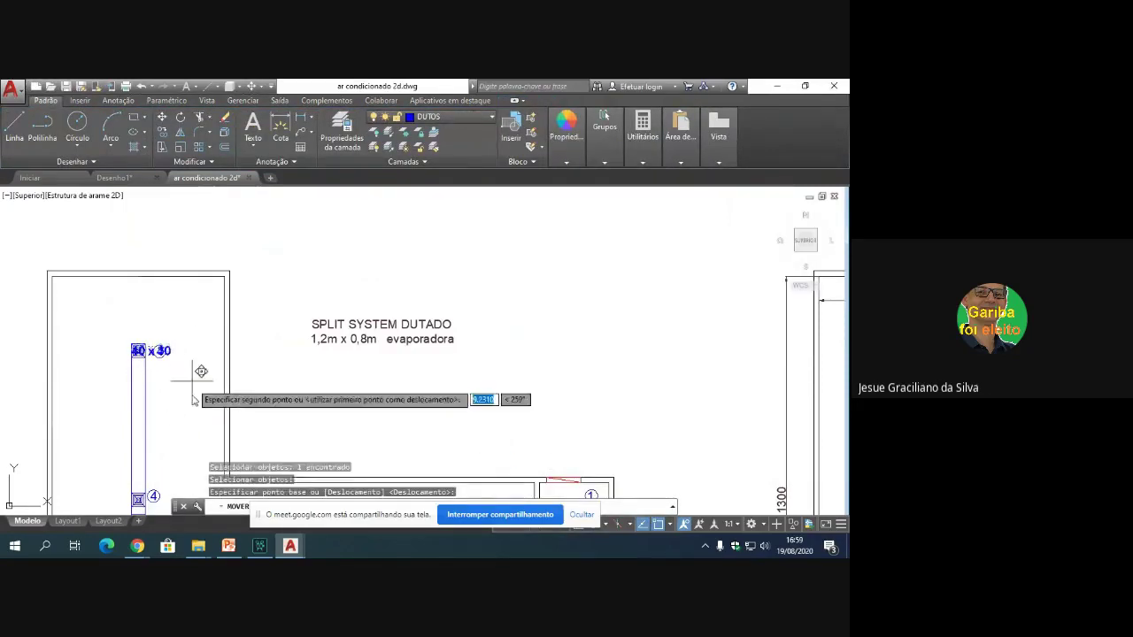
pyautogui.click(146, 341)
pyautogui.scroll(-2, 136, 397)
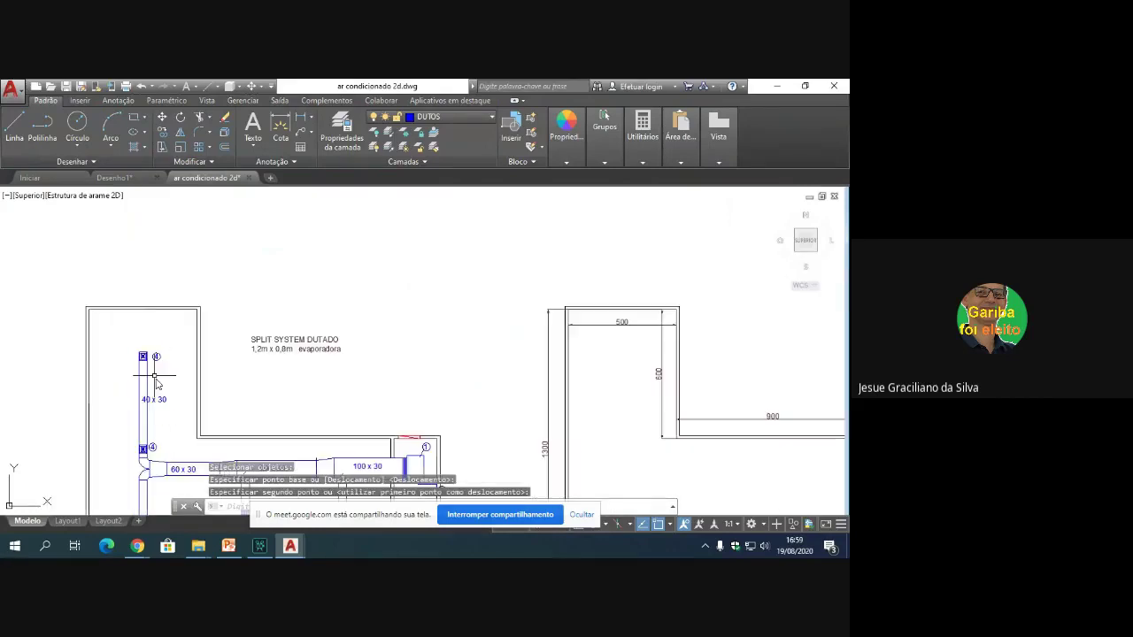
pyautogui.scroll(3, 157, 383)
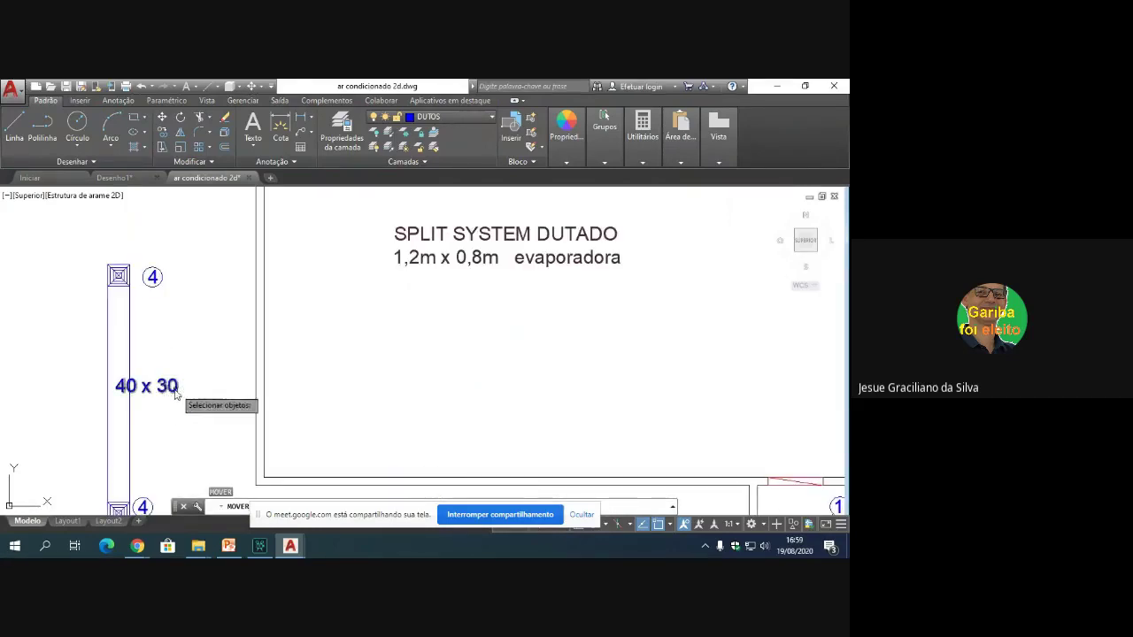
pyautogui.scroll(-4, 211, 366)
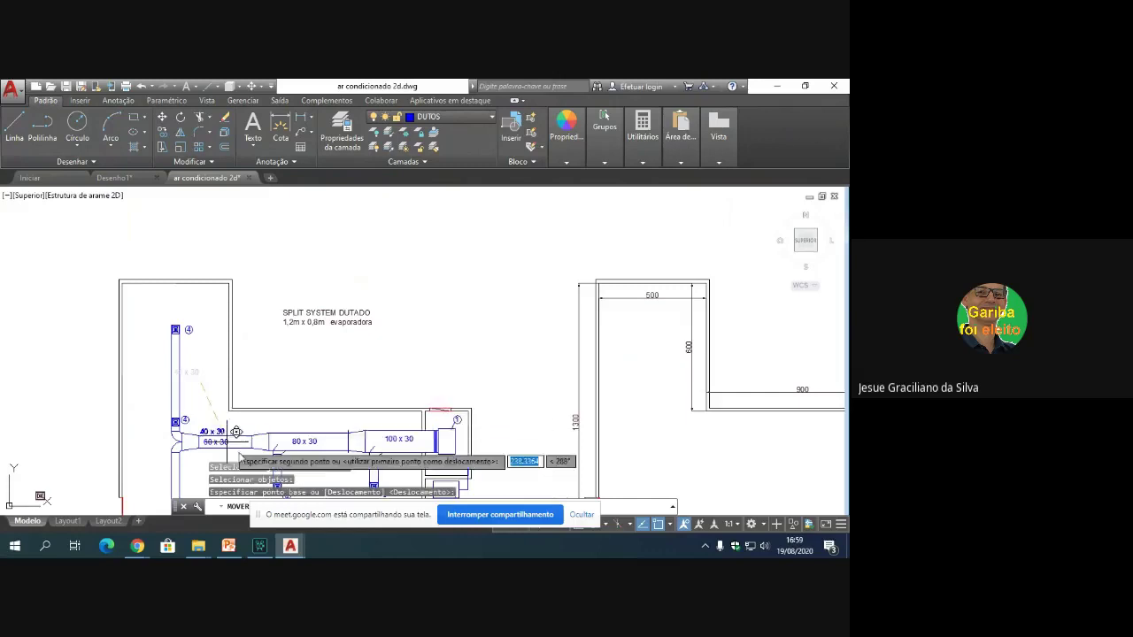
pyautogui.scroll(-2, 237, 431)
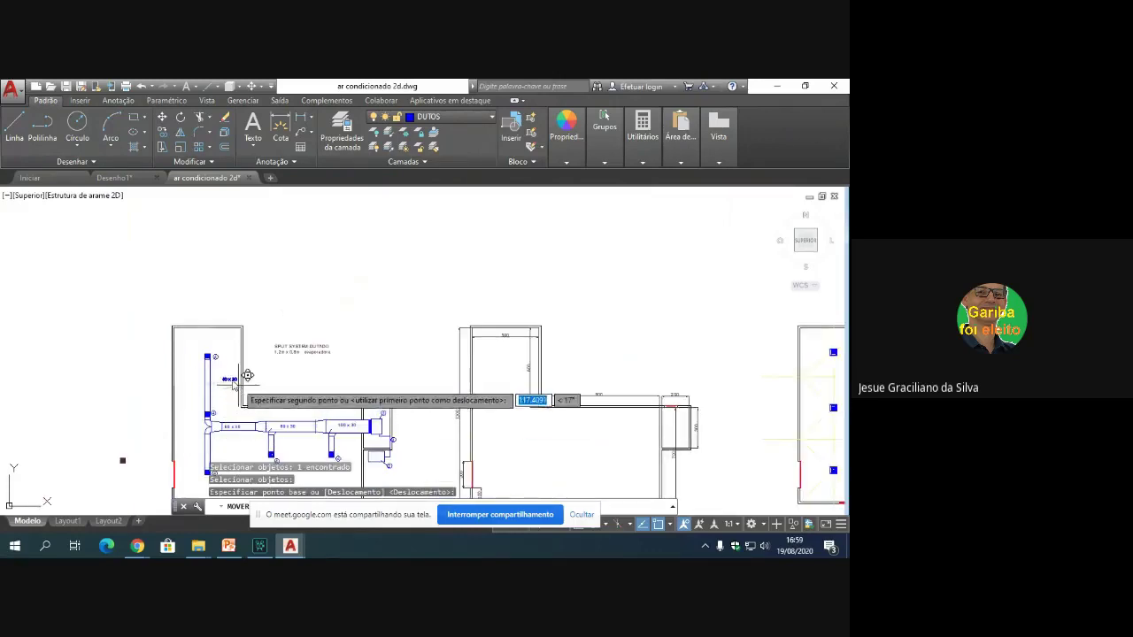
pyautogui.press('Escape')
# Step: Rotate the "40 x 30" text at the vertical duct by 90° so that it reads vertically
pyautogui.scroll(5, 219, 383)
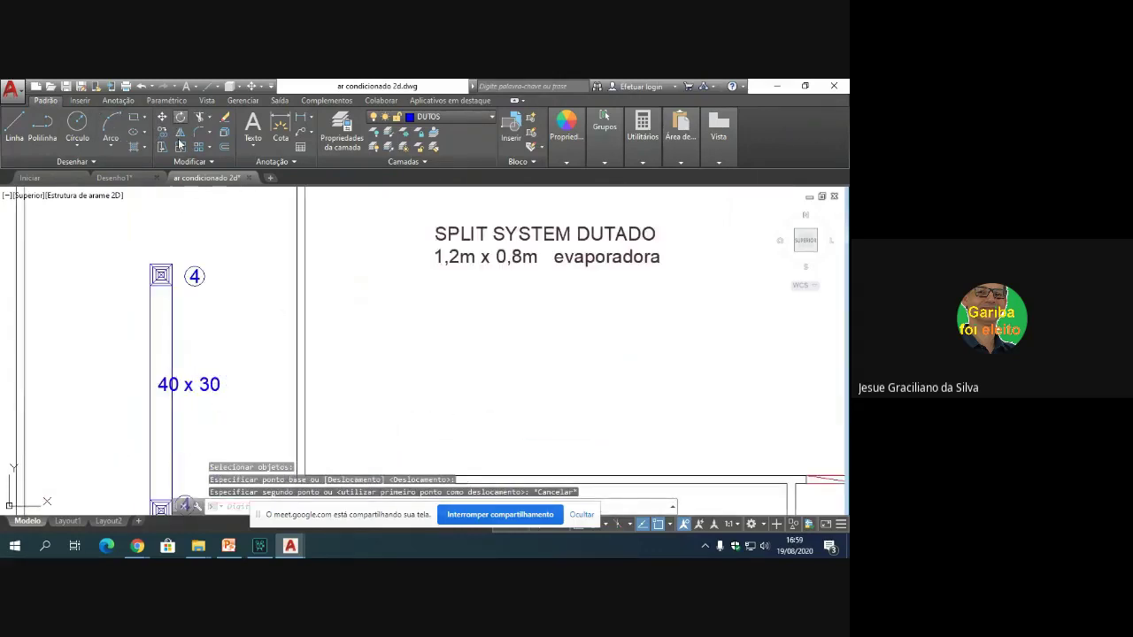
pyautogui.click(179, 117)
pyautogui.click(197, 381)
pyautogui.press('Return')
pyautogui.click(228, 398)
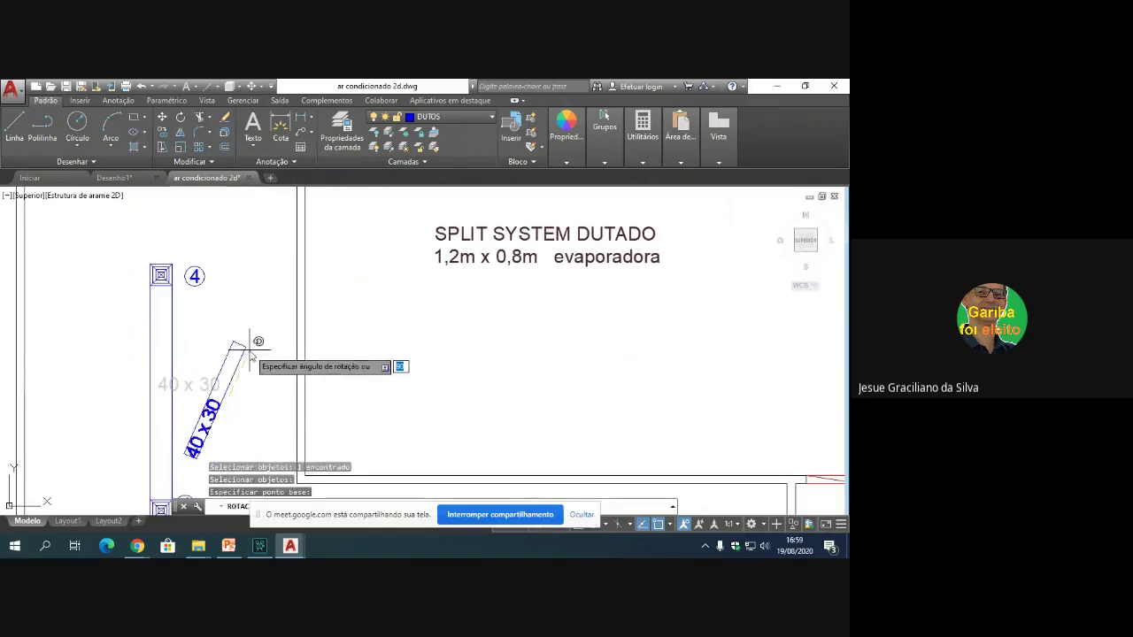
pyautogui.press('F8')
pyautogui.click(246, 344)
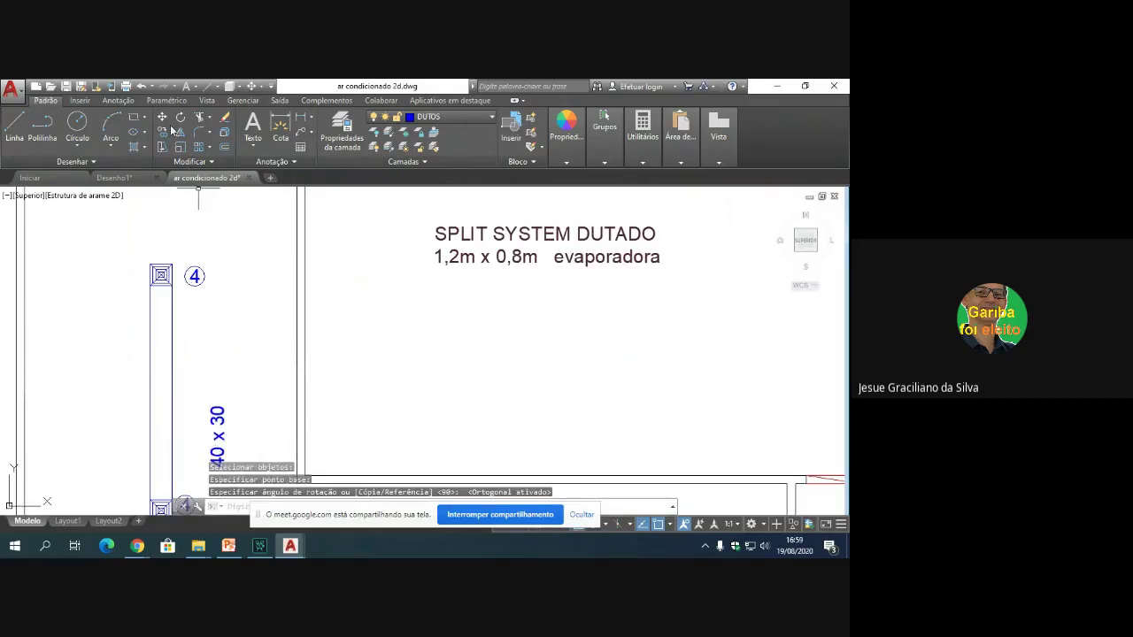
# Step: Move the rotated "40 x 30" text inside the vertical duct, midway between its upper and middle diffusers
pyautogui.click(162, 119)
pyautogui.click(228, 417)
pyautogui.press('Return')
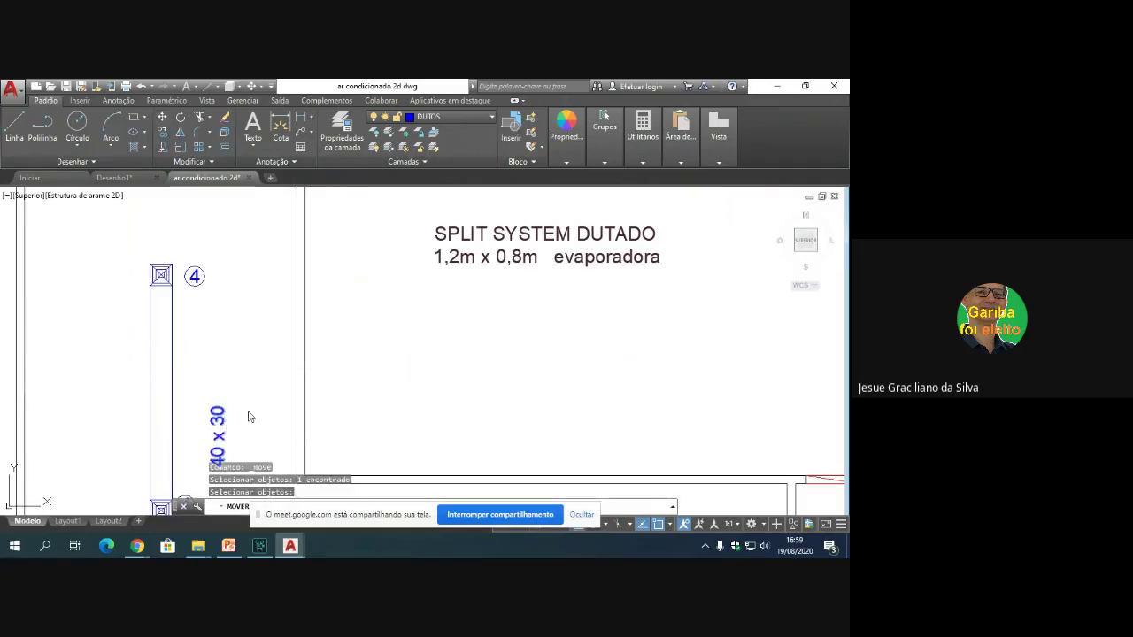
pyautogui.click(247, 410)
pyautogui.click(201, 372)
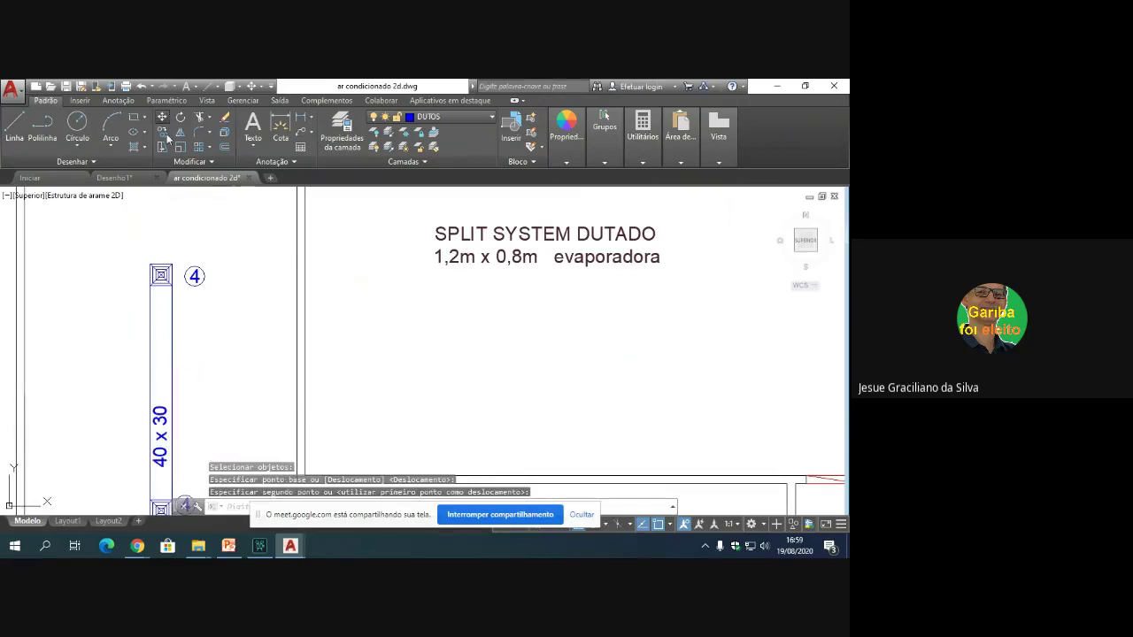
pyautogui.click(216, 363)
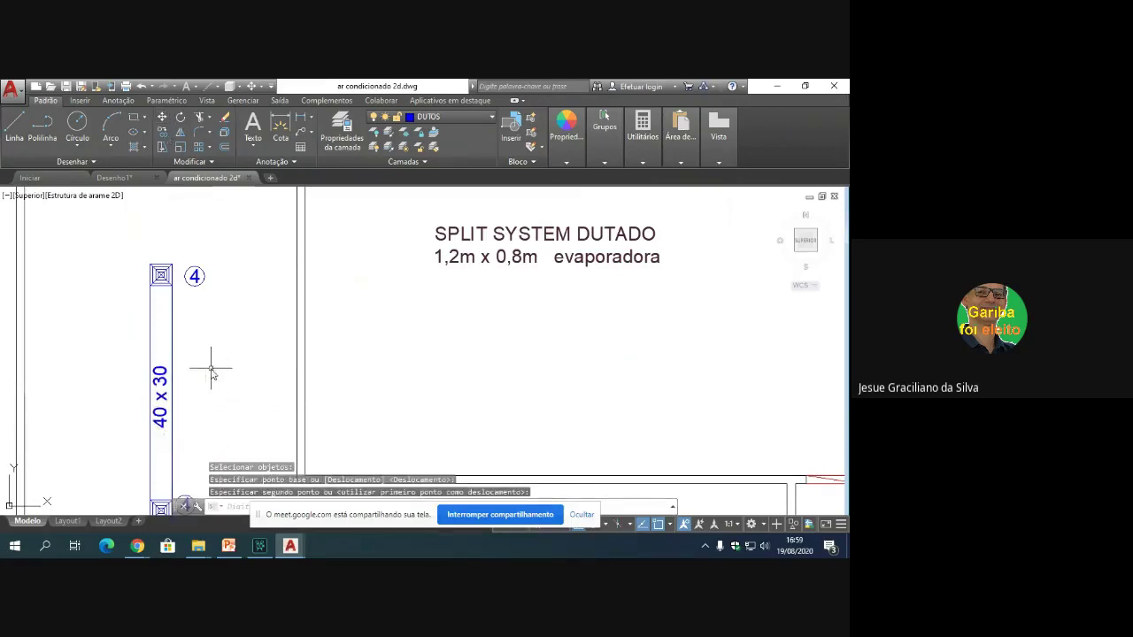
# Step: Copy the vertical "40 x 30" text straight down into the lower part of the vertical duct
pyautogui.scroll(-5, 231, 372)
pyautogui.scroll(-2, 224, 423)
pyautogui.scroll(4, 241, 403)
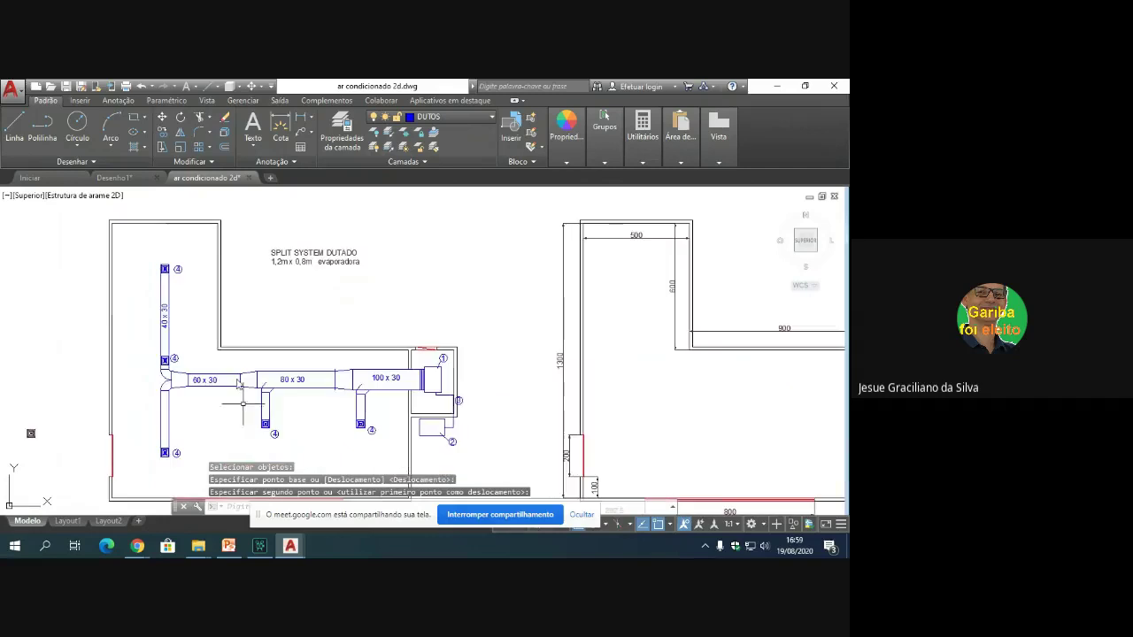
pyautogui.click(163, 131)
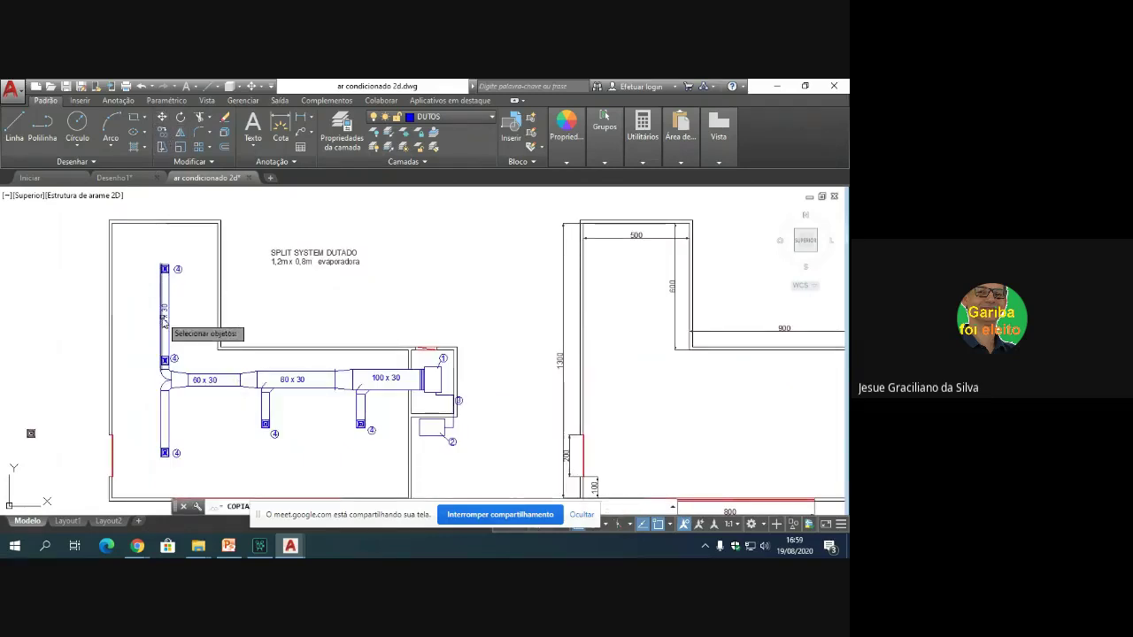
pyautogui.click(165, 320)
pyautogui.press('Return')
pyautogui.click(206, 320)
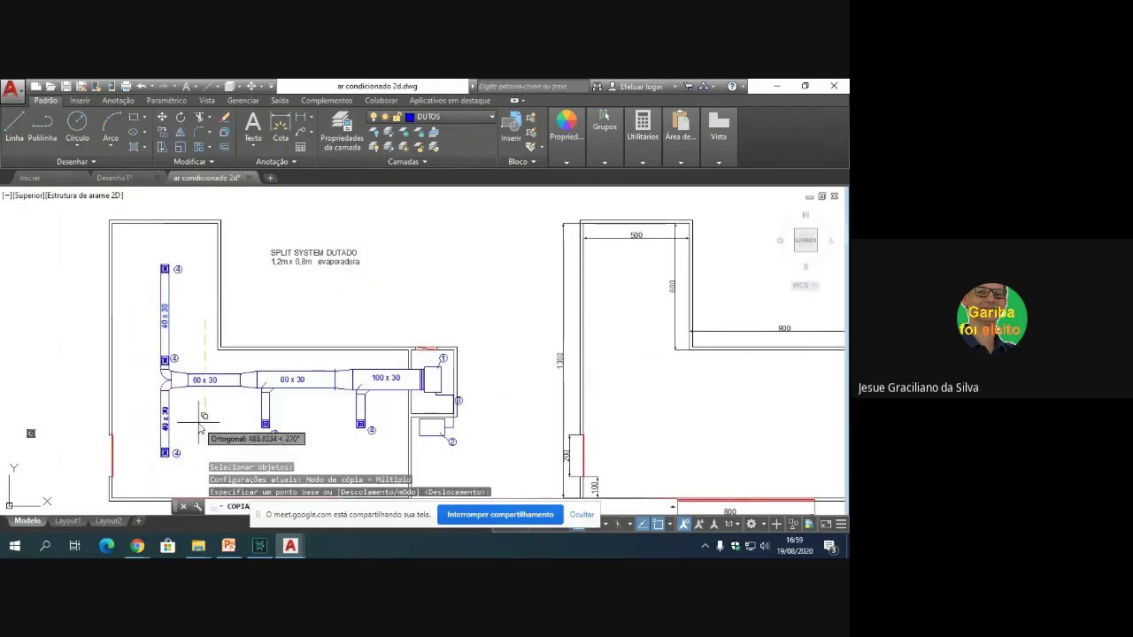
pyautogui.click(198, 423)
# Step: Place further copies of the "40 x 30" text beside each of the two short branch ducts under the main duct
pyautogui.press('F8')
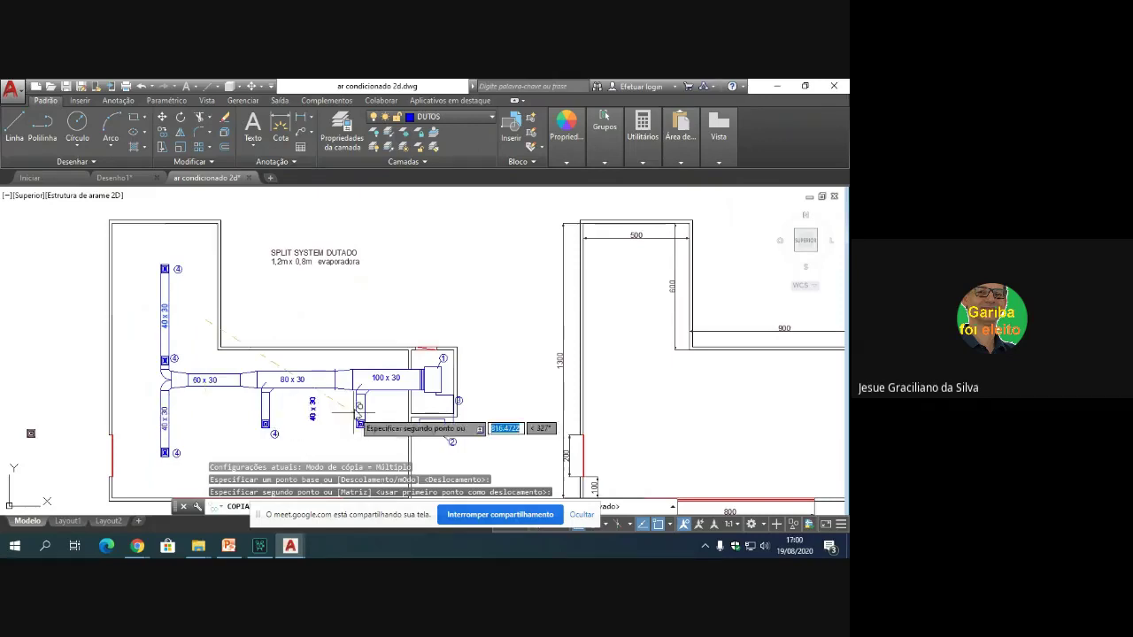
pyautogui.click(297, 416)
pyautogui.press('F8')
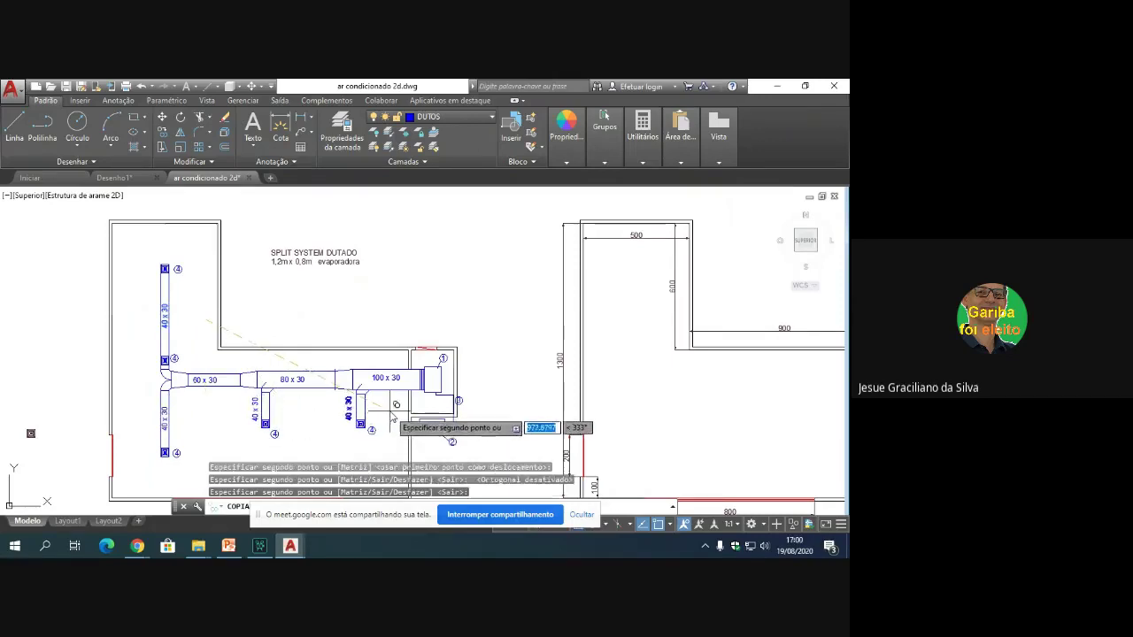
pyautogui.click(395, 413)
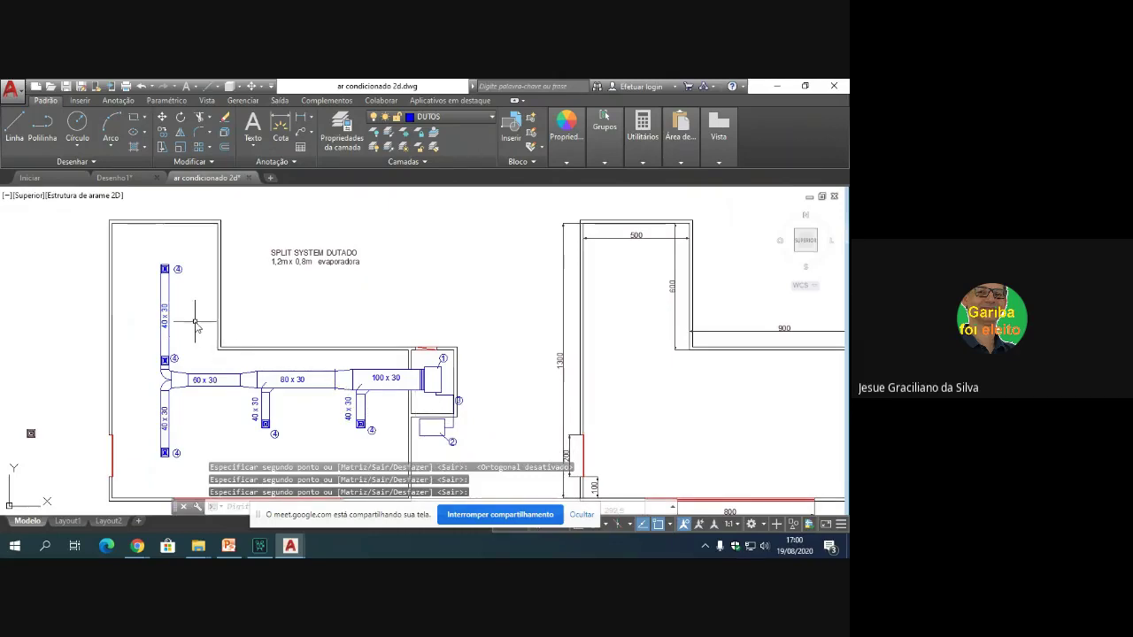
# Step: Open the colour selection of the TEXTOS layer
pyautogui.scroll(-2, 420, 342)
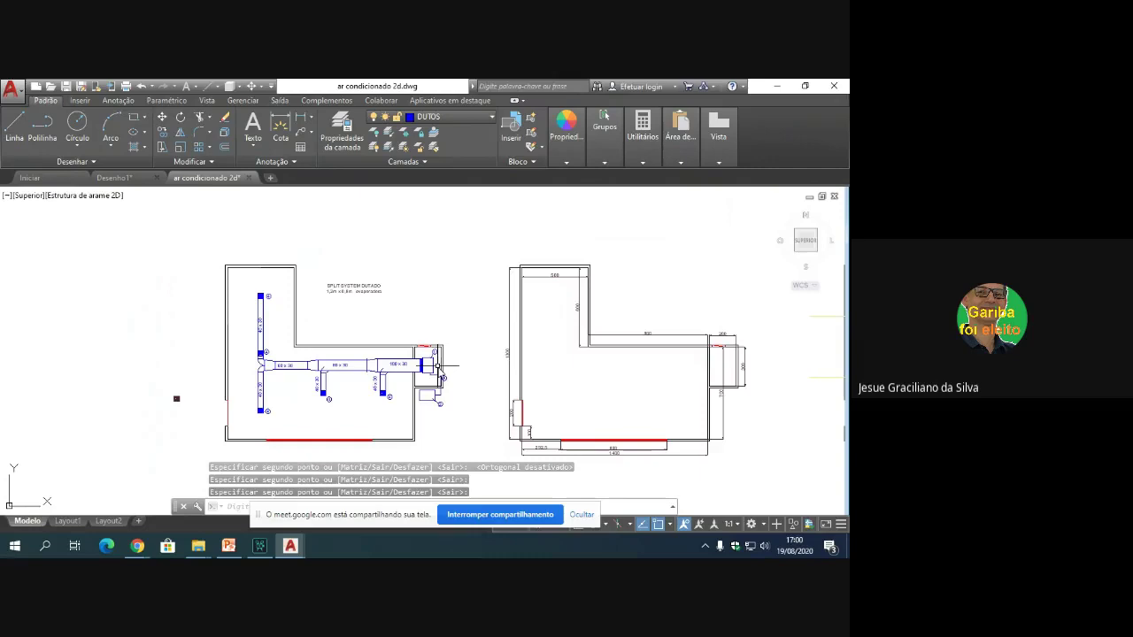
pyautogui.scroll(2, 436, 365)
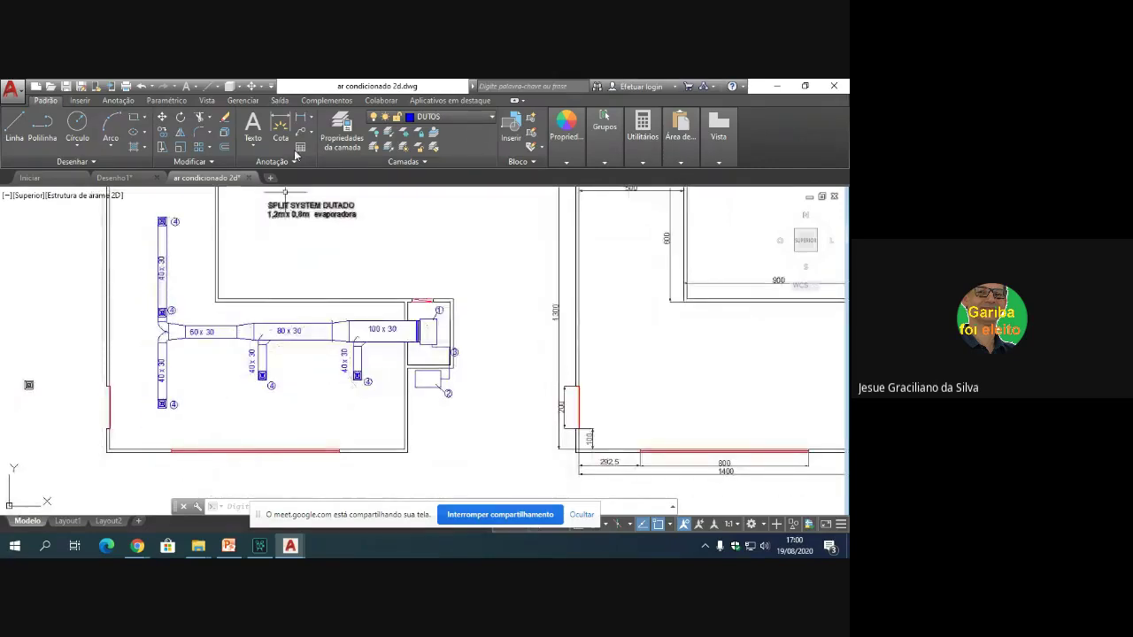
pyautogui.click(421, 117)
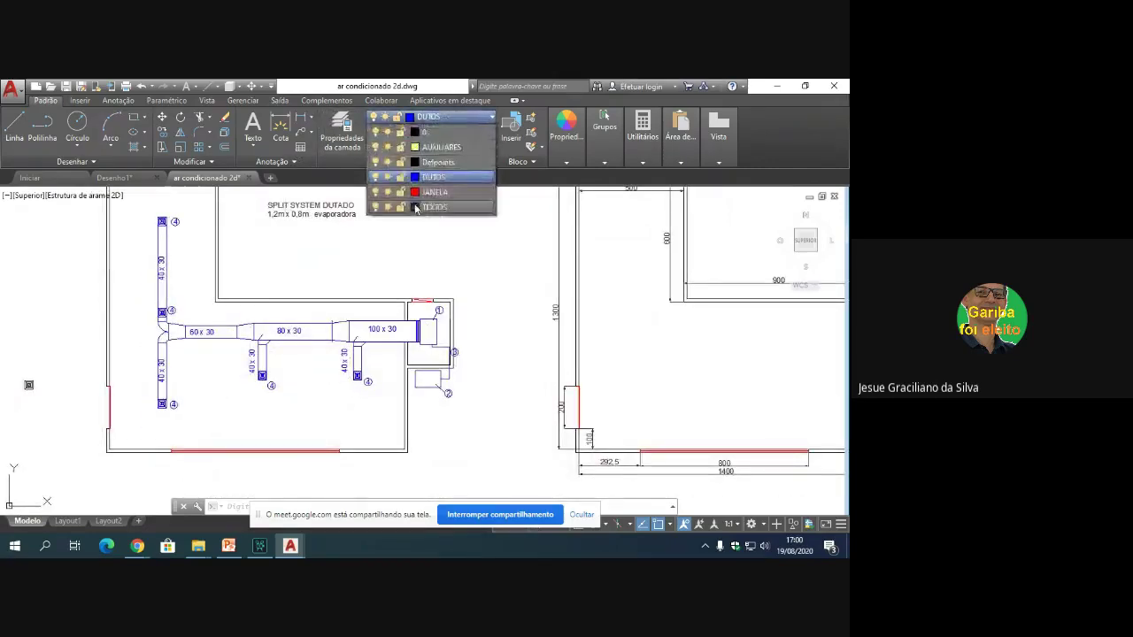
pyautogui.click(416, 207)
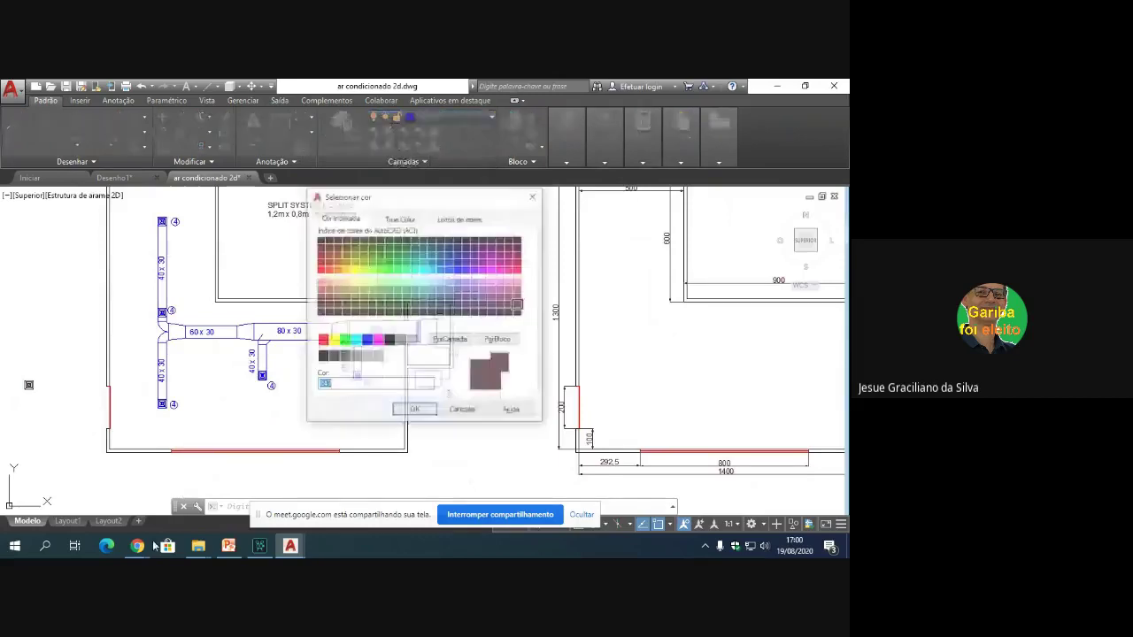
# Step: Switch to the Google Meet window, admit the waiting participant and return to the drawing ar condicionado 2d.dwg in AutoCAD
pyautogui.click(137, 546)
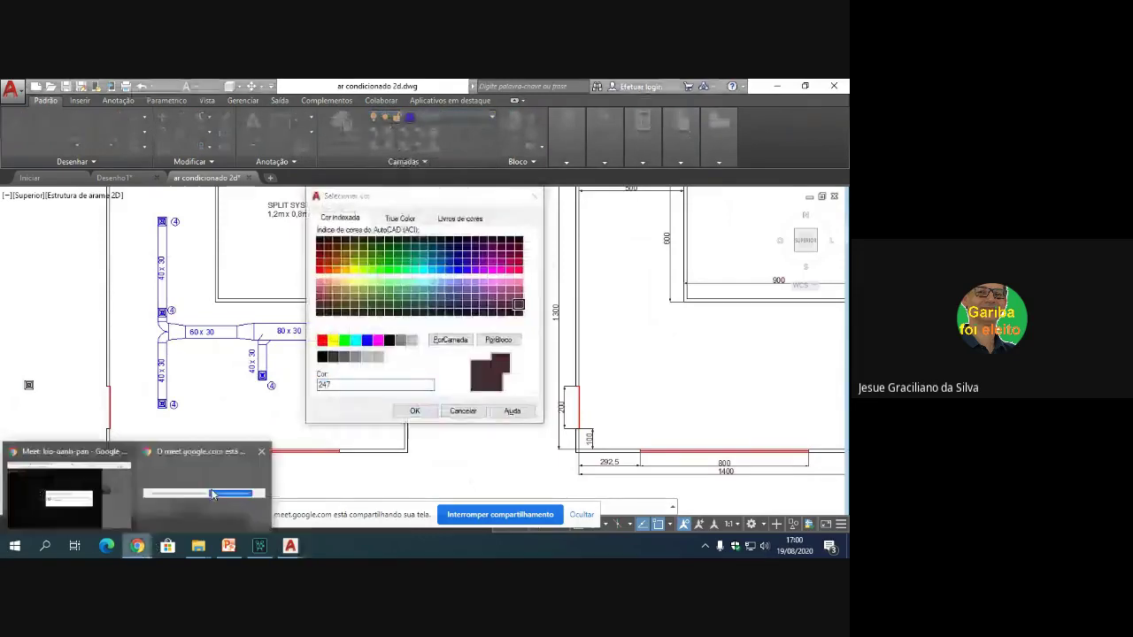
pyautogui.click(77, 523)
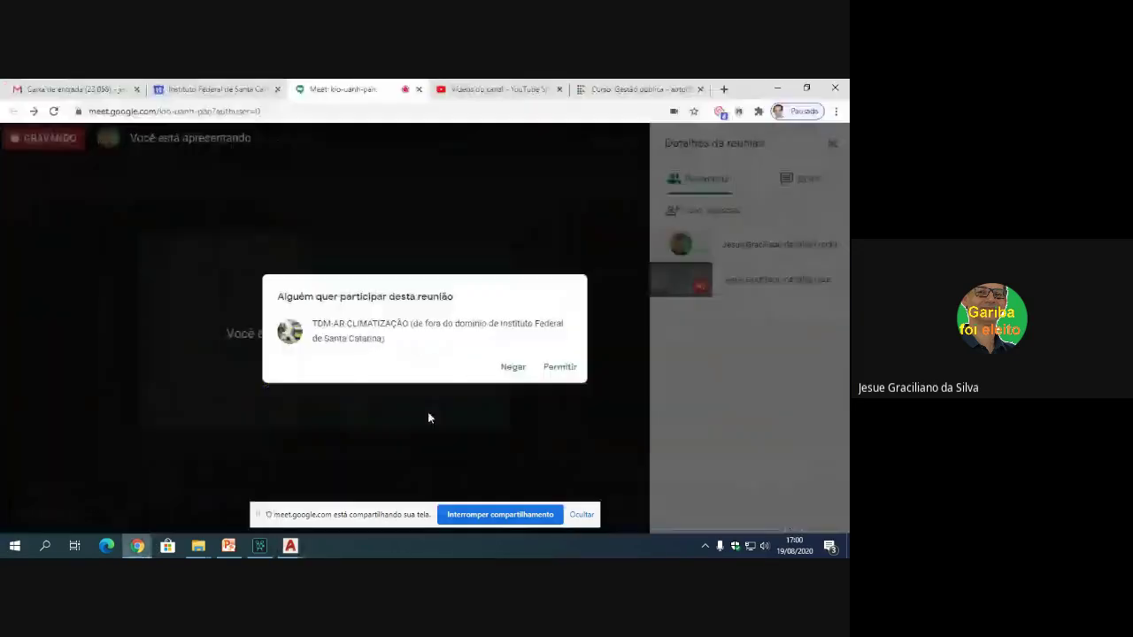
pyautogui.click(560, 366)
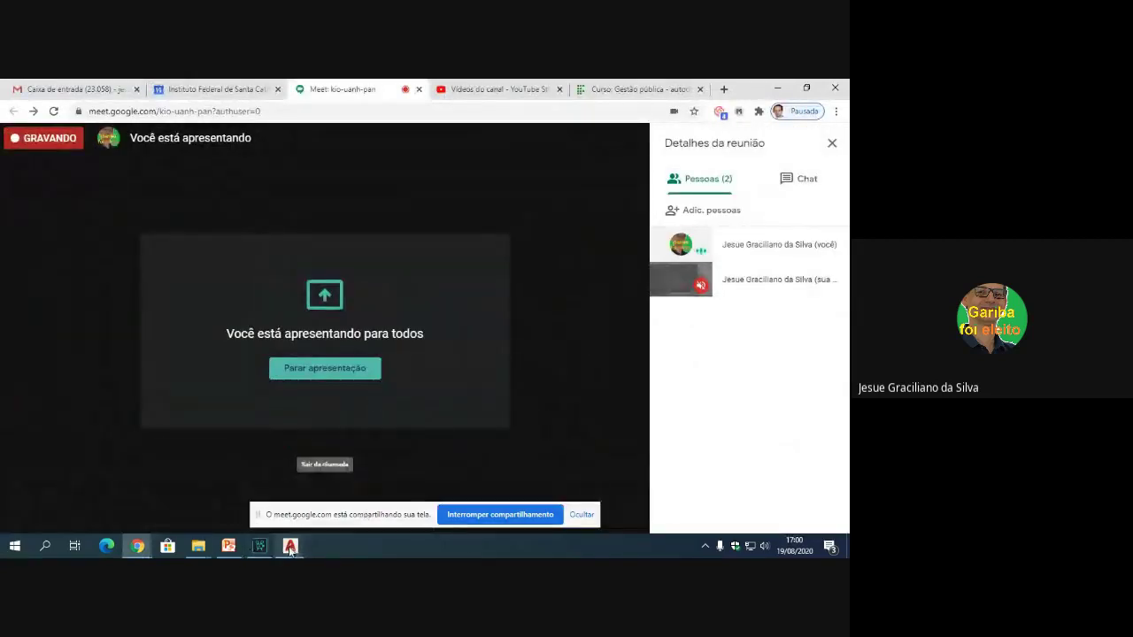
pyautogui.moveTo(291, 547)
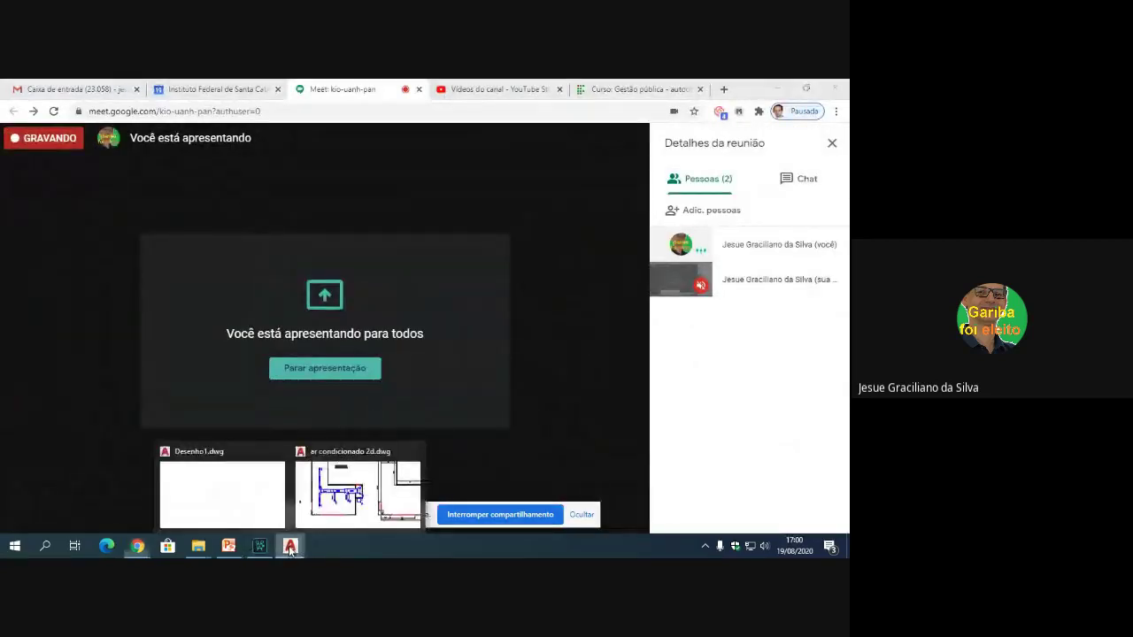
pyautogui.click(324, 506)
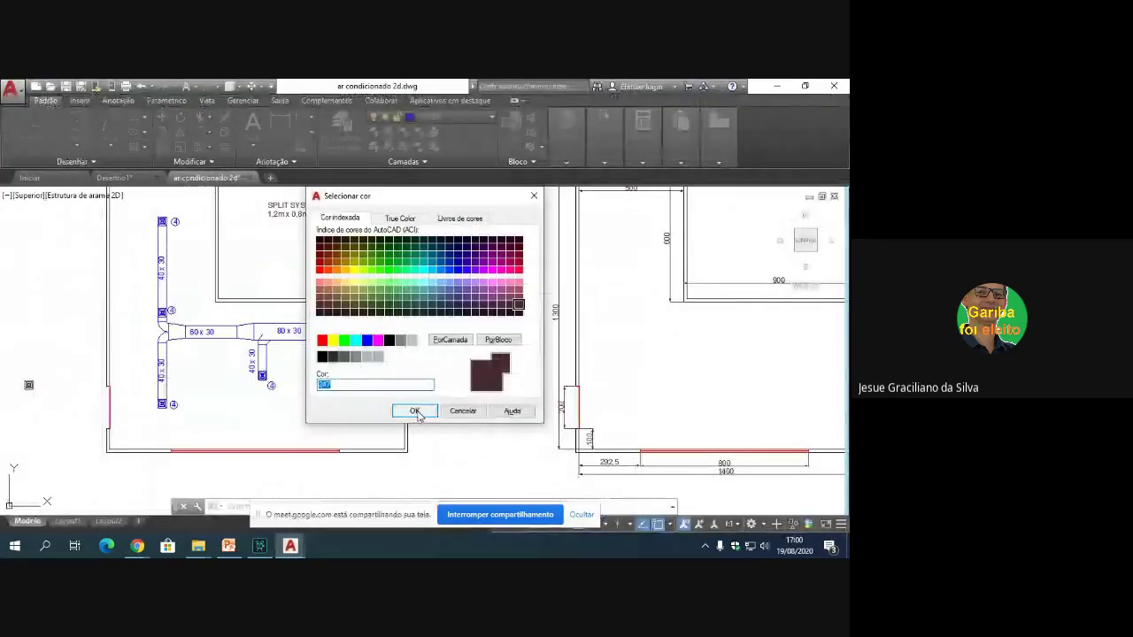
# Step: Accept colour 247 for the TEXTOS layer and make TEXTOS the current layer
pyautogui.click(416, 412)
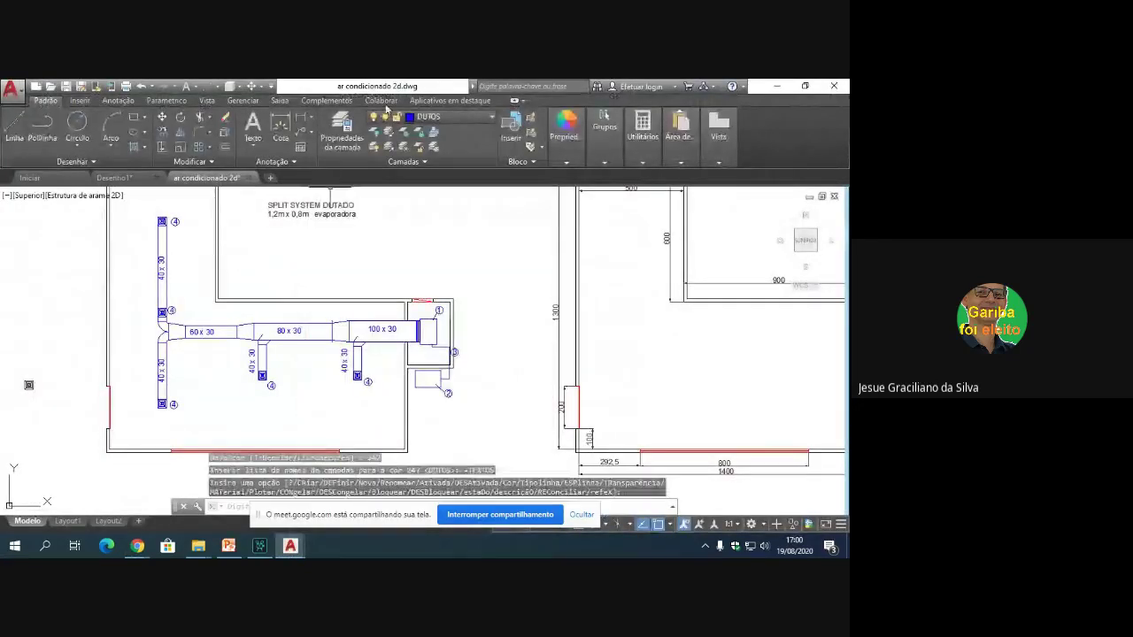
pyautogui.click(429, 117)
pyautogui.click(432, 206)
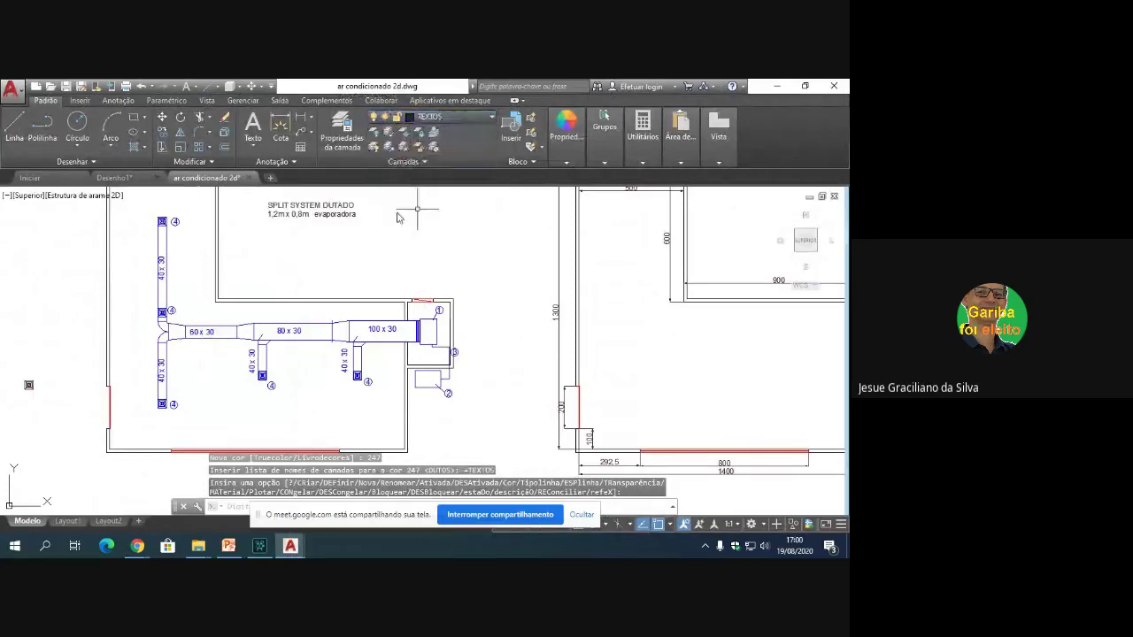
# Step: Add a horizontal linear dimension between the room's window-side wall and the centre of the vertical duct's lowest diffuser, placed below the diffuser
pyautogui.click(280, 126)
pyautogui.scroll(4, 154, 432)
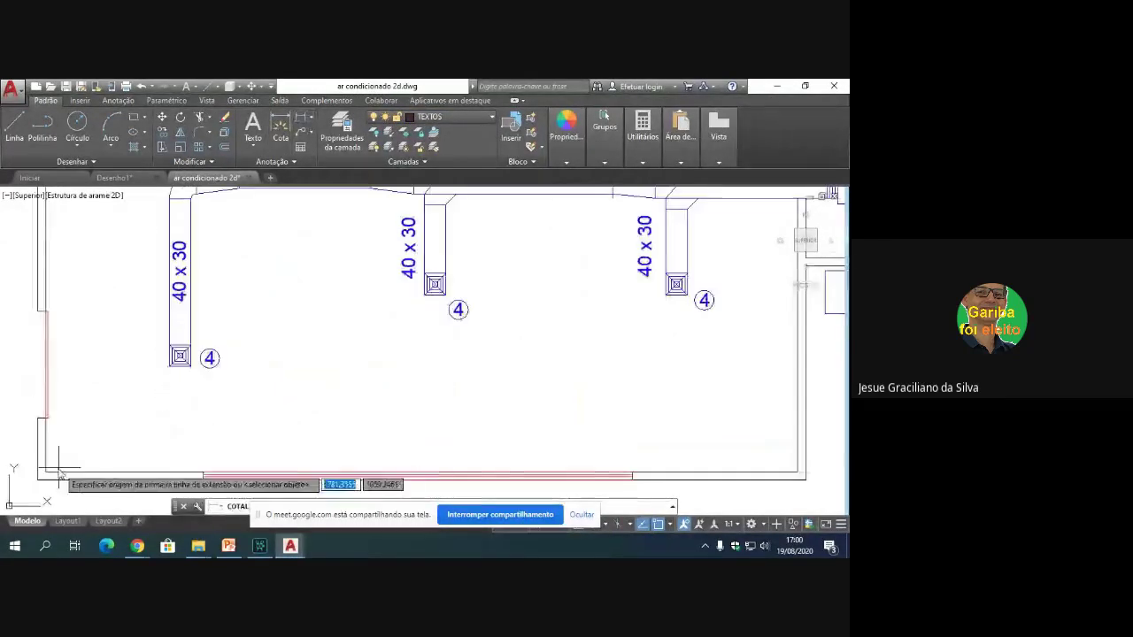
pyautogui.click(179, 356)
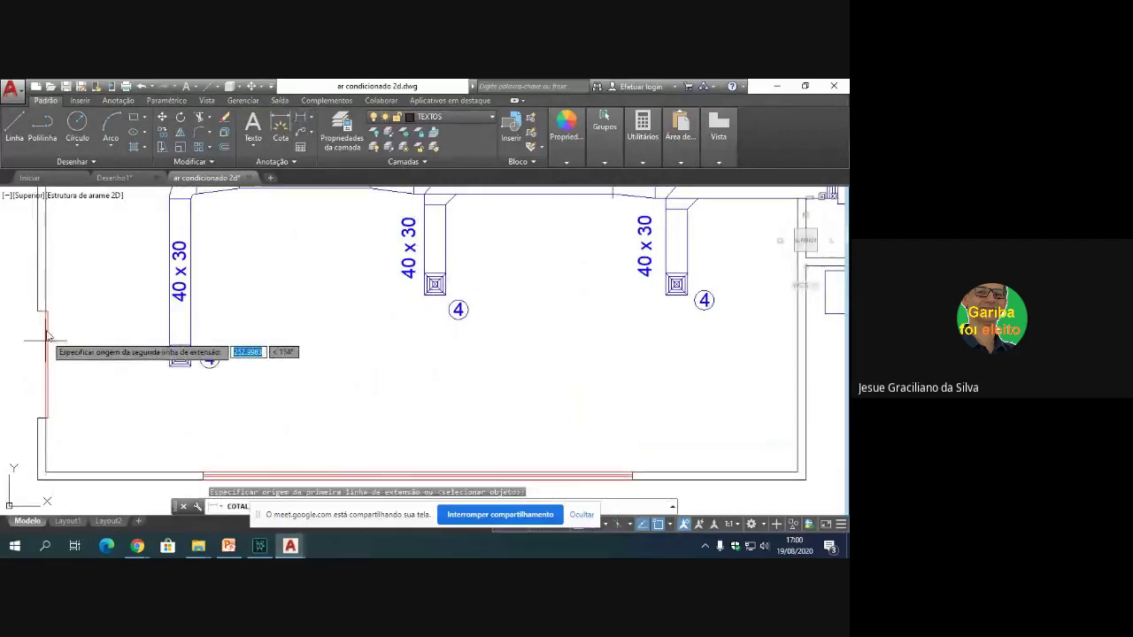
pyautogui.click(48, 311)
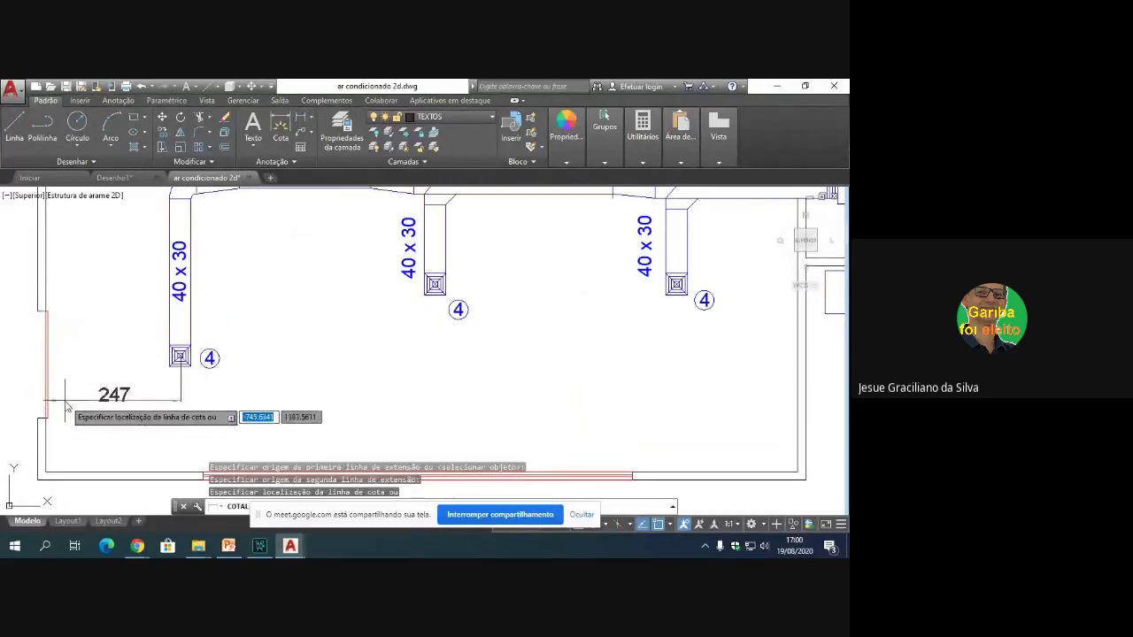
pyautogui.click(265, 400)
# Step: Dimension the horizontal distance between the vertical duct's lowest diffuser and the nearest branch duct's diffuser, in line with the wall dimension
pyautogui.press('Return')
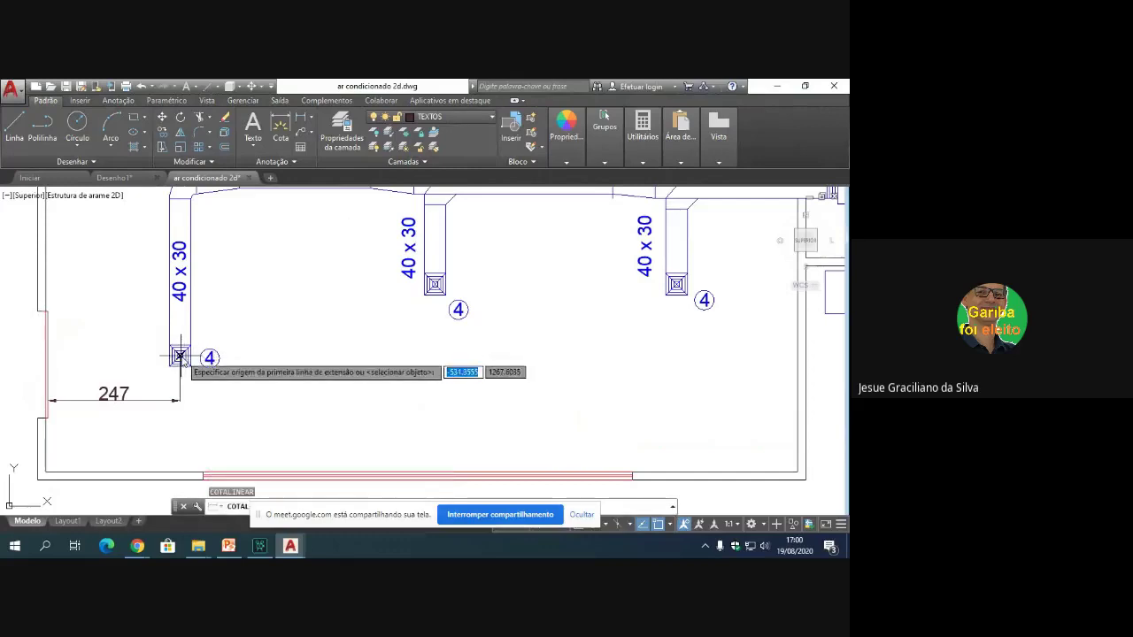
pyautogui.click(434, 285)
pyautogui.click(180, 356)
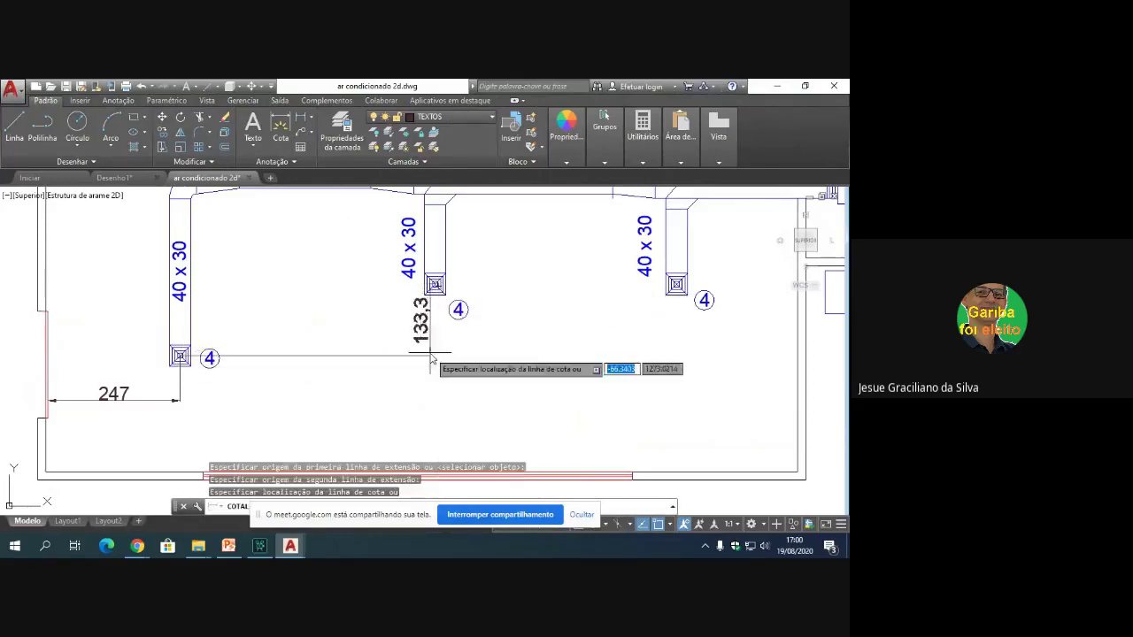
pyautogui.click(400, 406)
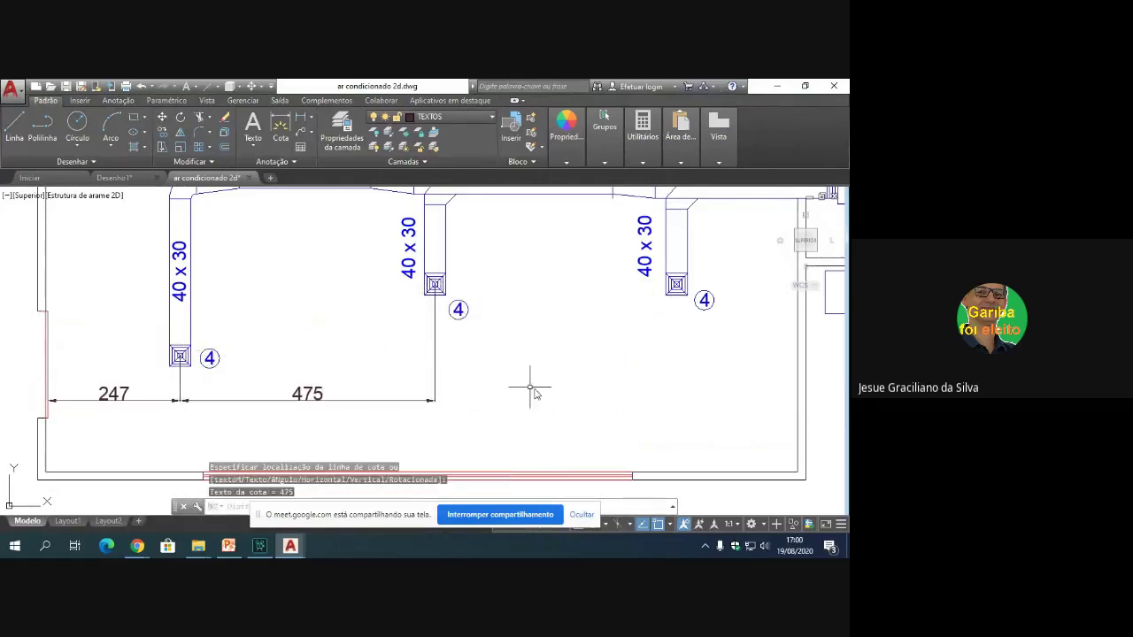
# Step: Dimension the horizontal distance between the diffusers of the two short branch ducts, continuing the row of dimensions
pyautogui.press('Return')
pyautogui.click(435, 285)
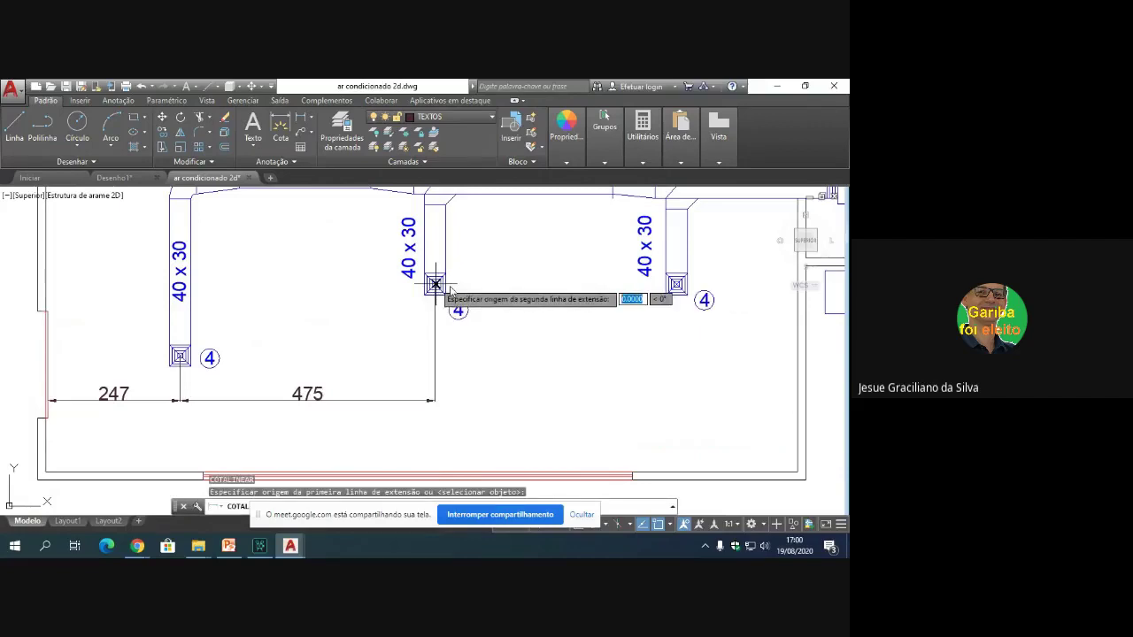
pyautogui.click(676, 285)
pyautogui.click(644, 399)
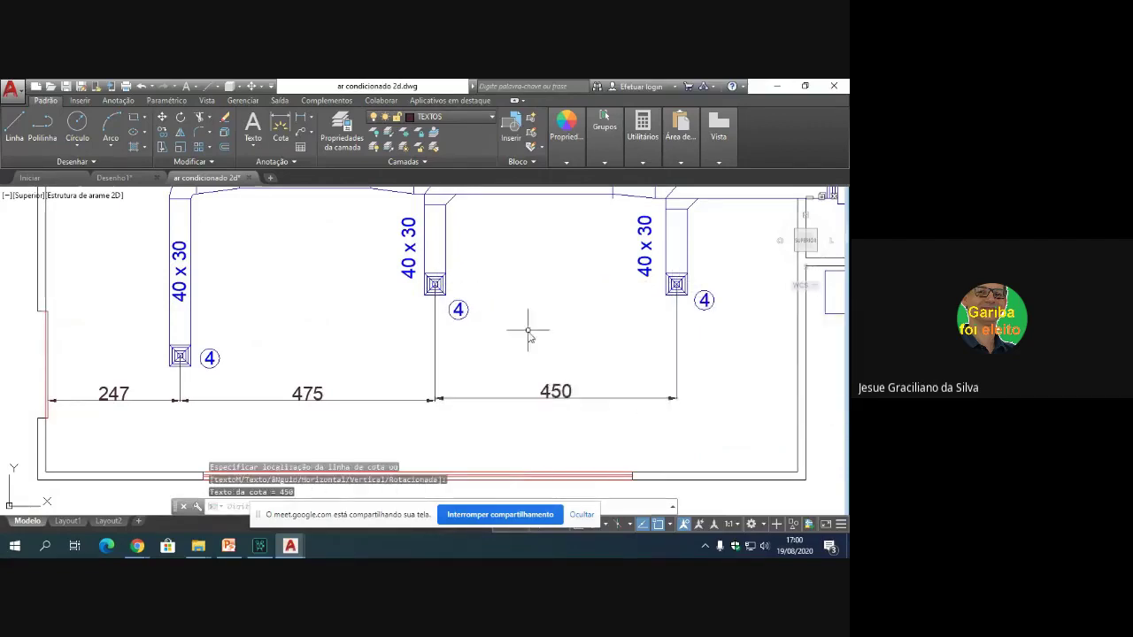
# Step: Add a vertical linear dimension between the last branch duct's diffuser and the room's lower wall corner, placed between the diffuser and the side wall
pyautogui.scroll(-4, 544, 342)
pyautogui.scroll(4, 606, 354)
pyautogui.press('Return')
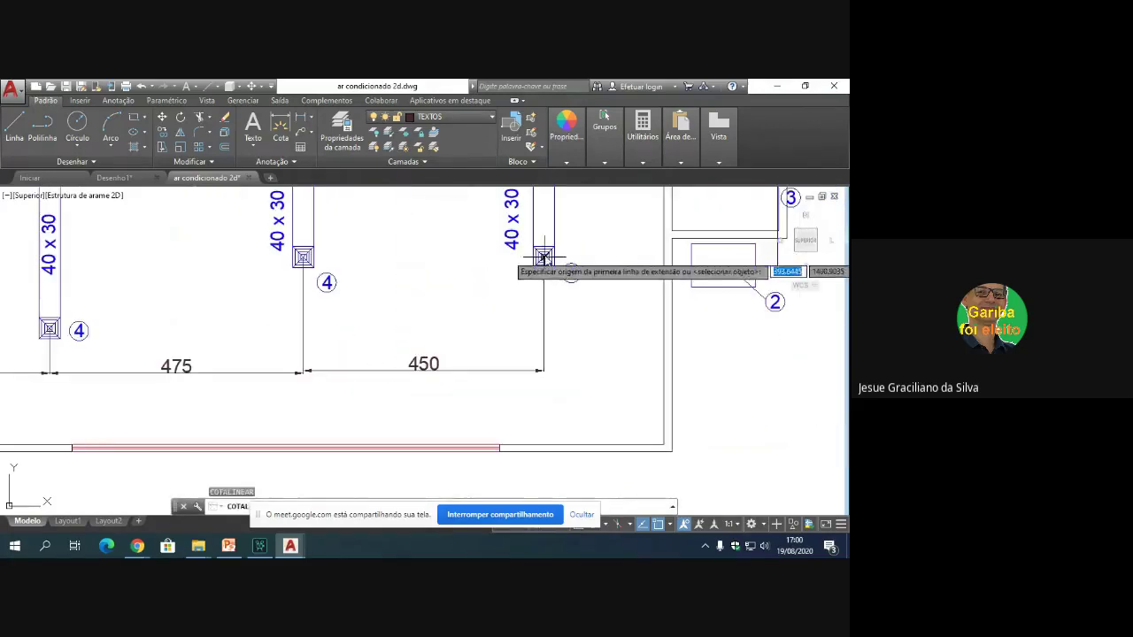
pyautogui.click(543, 261)
pyautogui.click(665, 443)
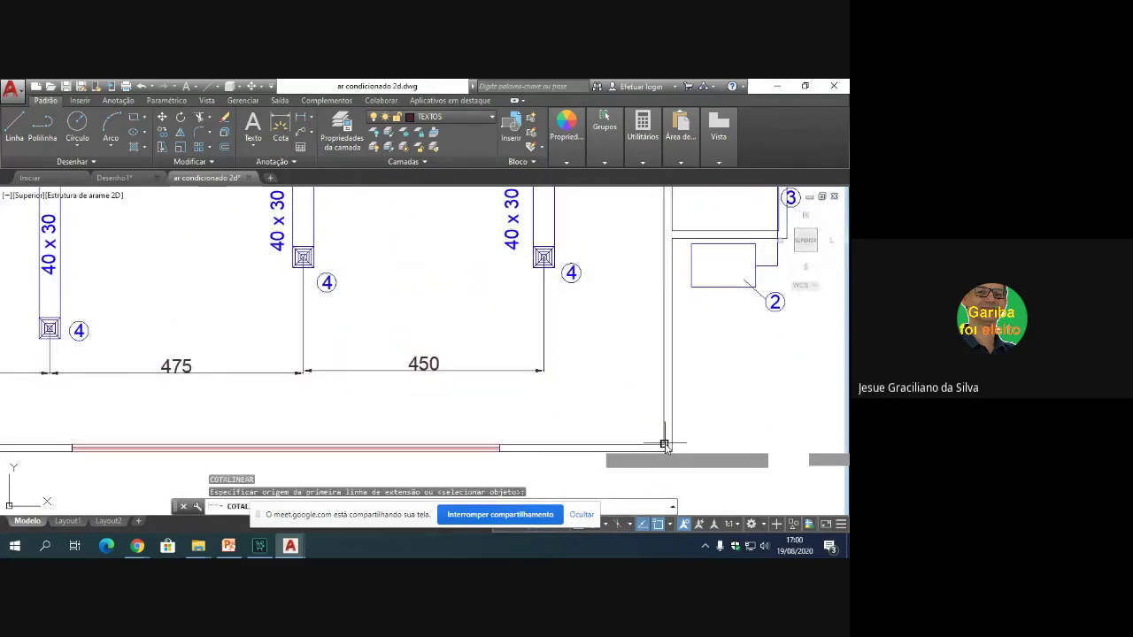
pyautogui.click(620, 345)
# Step: Dimension the vertical distance from the centre of the vertical duct's lowest diffuser to the lower wall, placing it beside the diffuser's label
pyautogui.scroll(-3, 285, 348)
pyautogui.scroll(3, 133, 350)
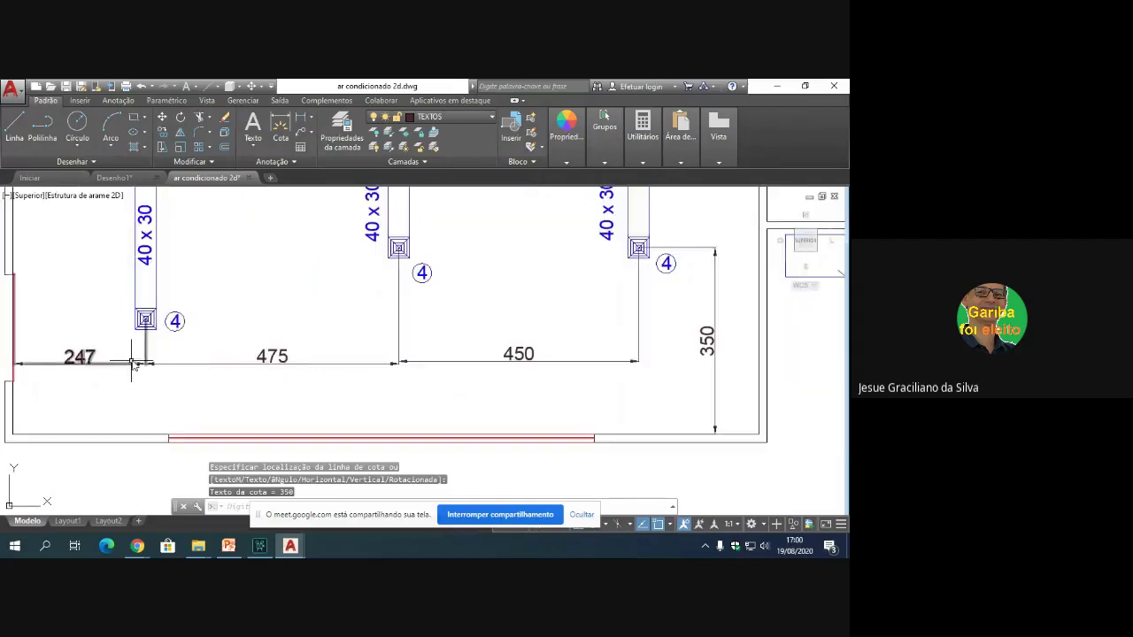
pyautogui.press('Return')
pyautogui.click(145, 321)
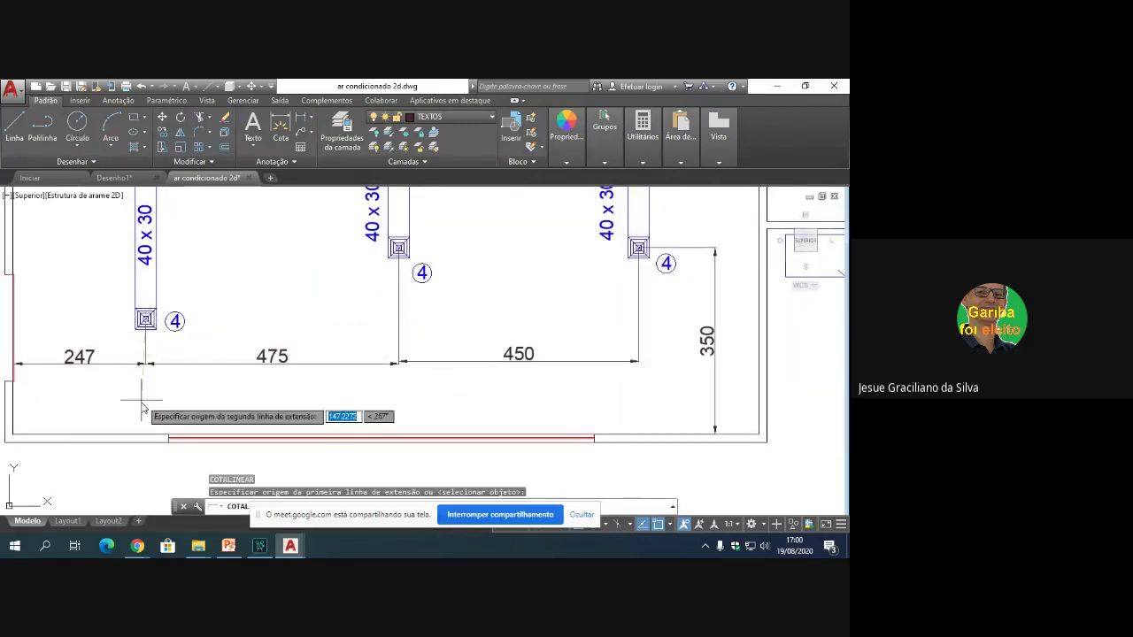
pyautogui.click(168, 435)
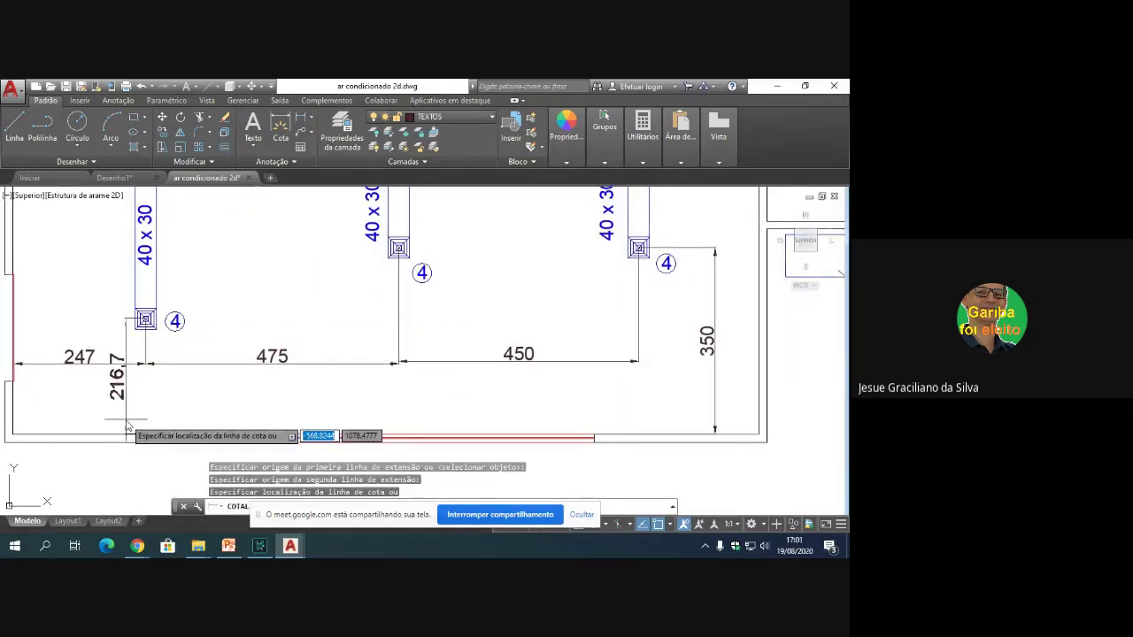
pyautogui.click(215, 418)
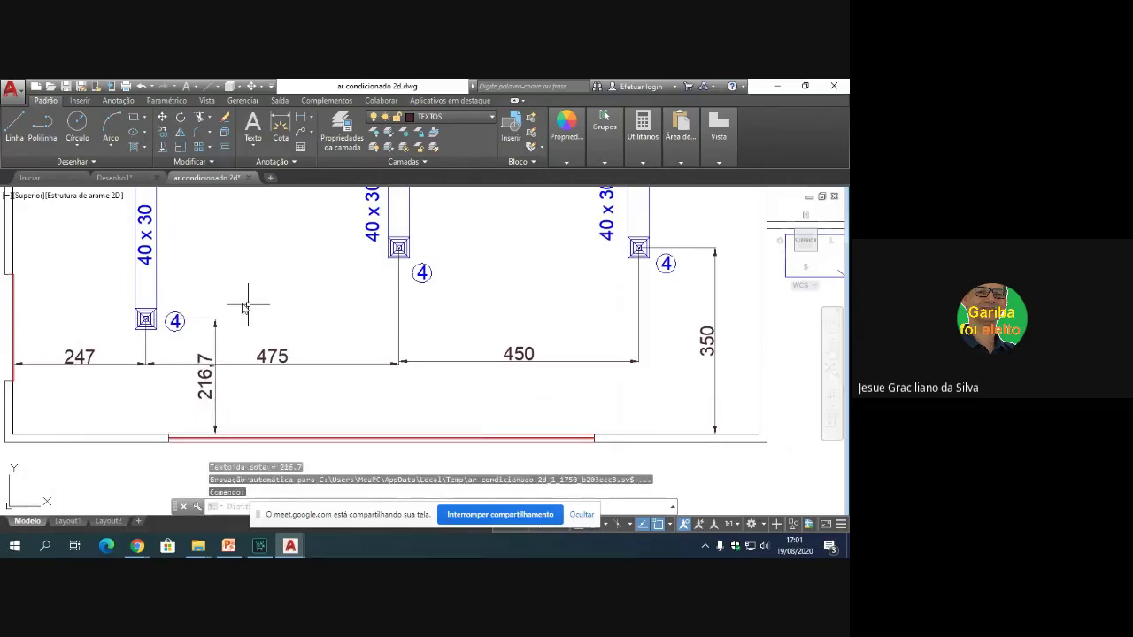
# Step: Dimension the horizontal distance between the vertical duct's middle diffuser and the room's inner wall corner, placed just above the diffuser
pyautogui.scroll(-5, 226, 314)
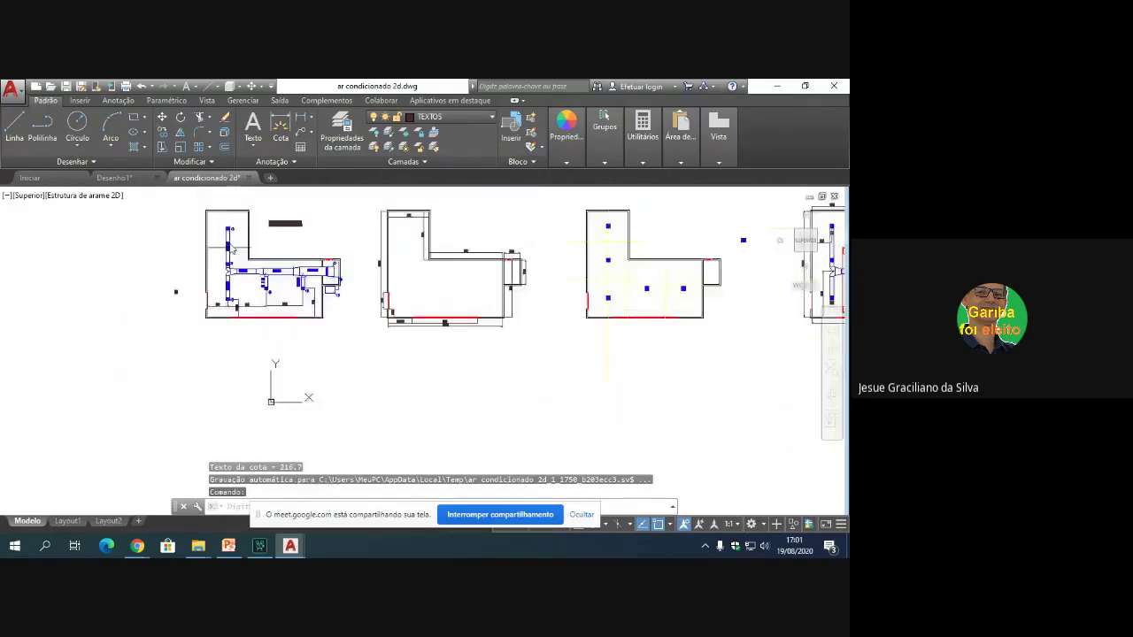
pyautogui.scroll(5, 217, 332)
pyautogui.press('space')
pyautogui.click(216, 330)
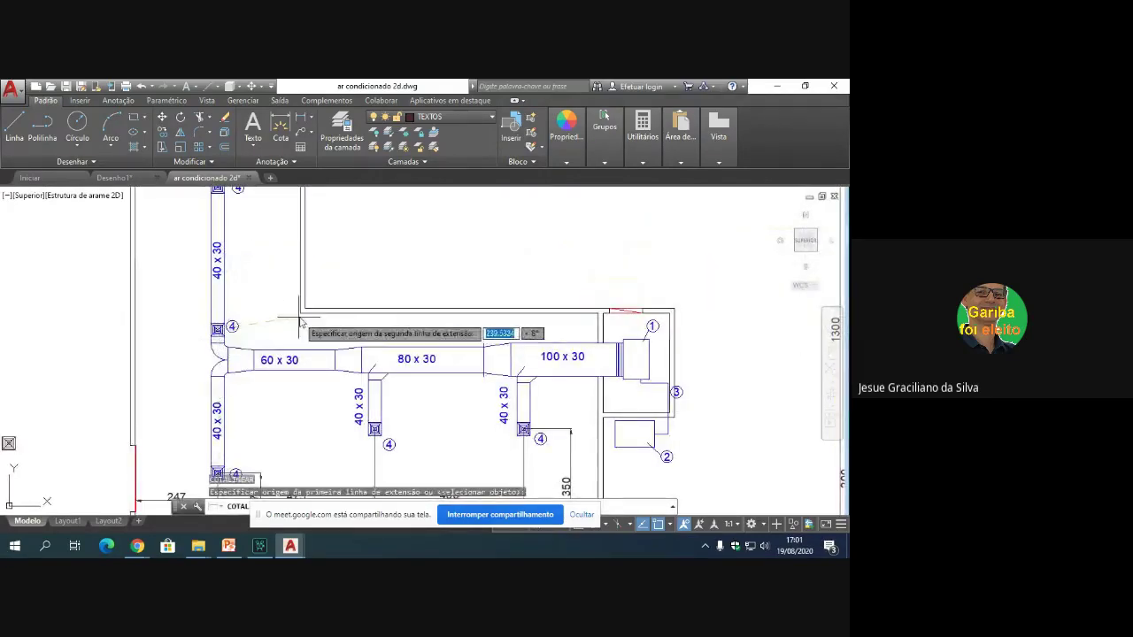
pyautogui.click(302, 309)
pyautogui.click(257, 293)
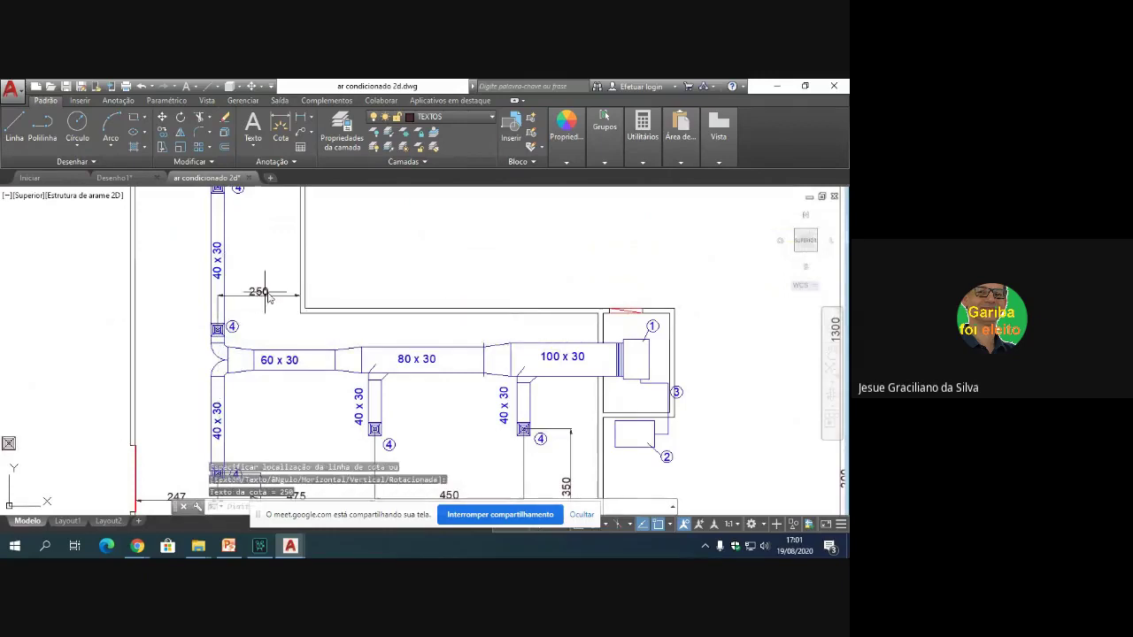
pyautogui.scroll(-4, 265, 297)
pyautogui.scroll(4, 270, 270)
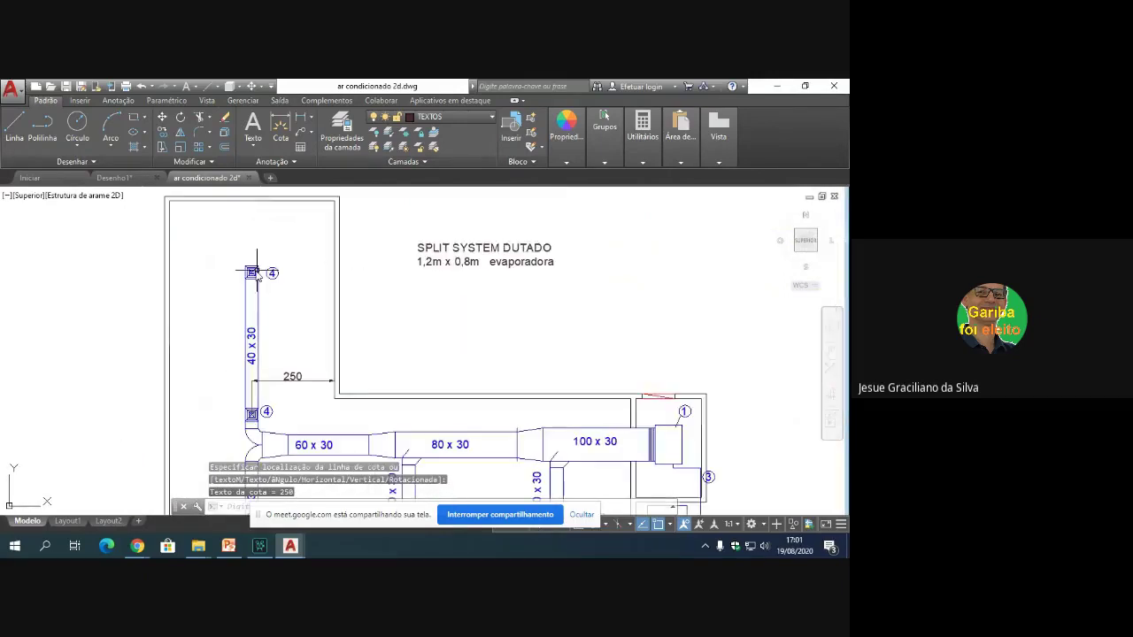
pyautogui.press('space')
pyautogui.click(249, 277)
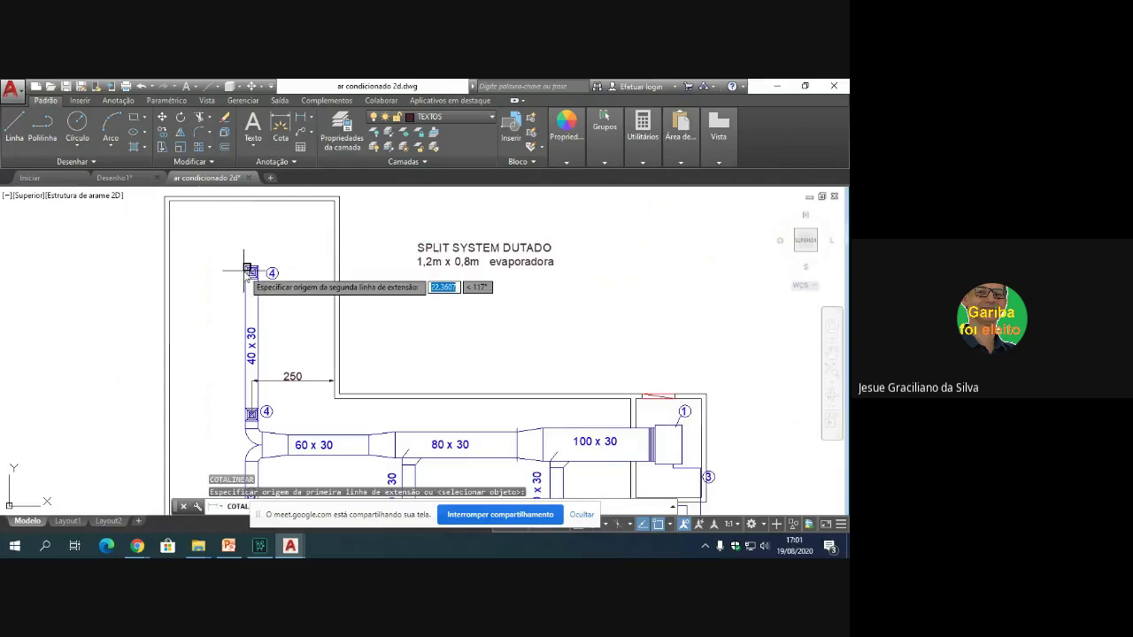
pyautogui.scroll(6, 251, 272)
pyautogui.press('Escape')
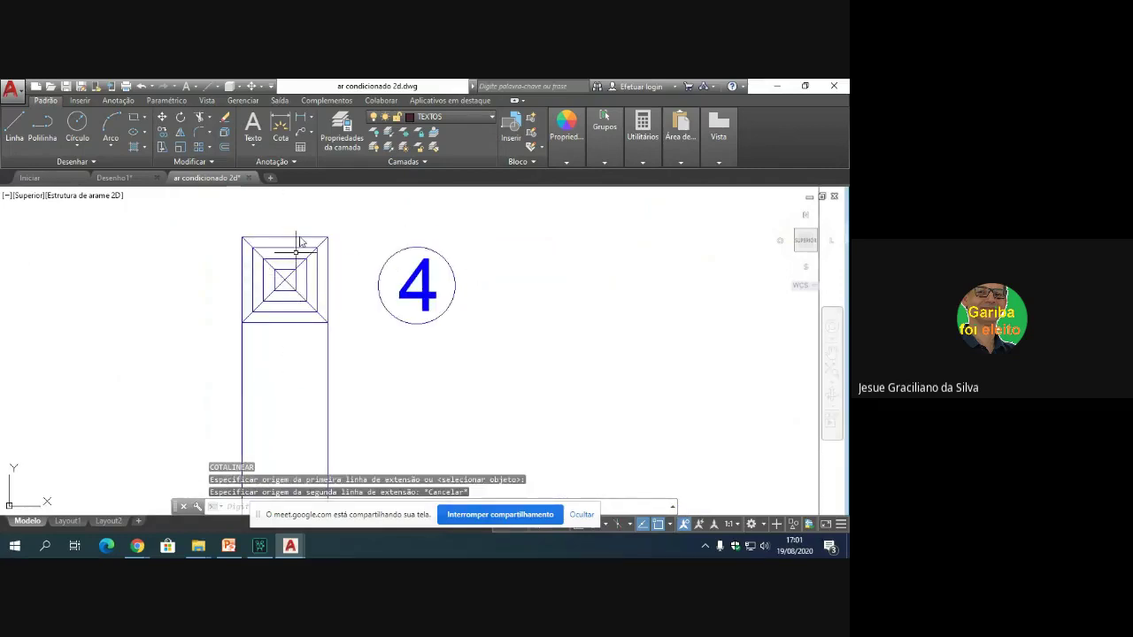
# Step: Dimension the vertical distance from the centre of the vertical duct's top diffuser to the upper wall, placed beside the diffuser
pyautogui.press('space')
pyautogui.click(262, 296)
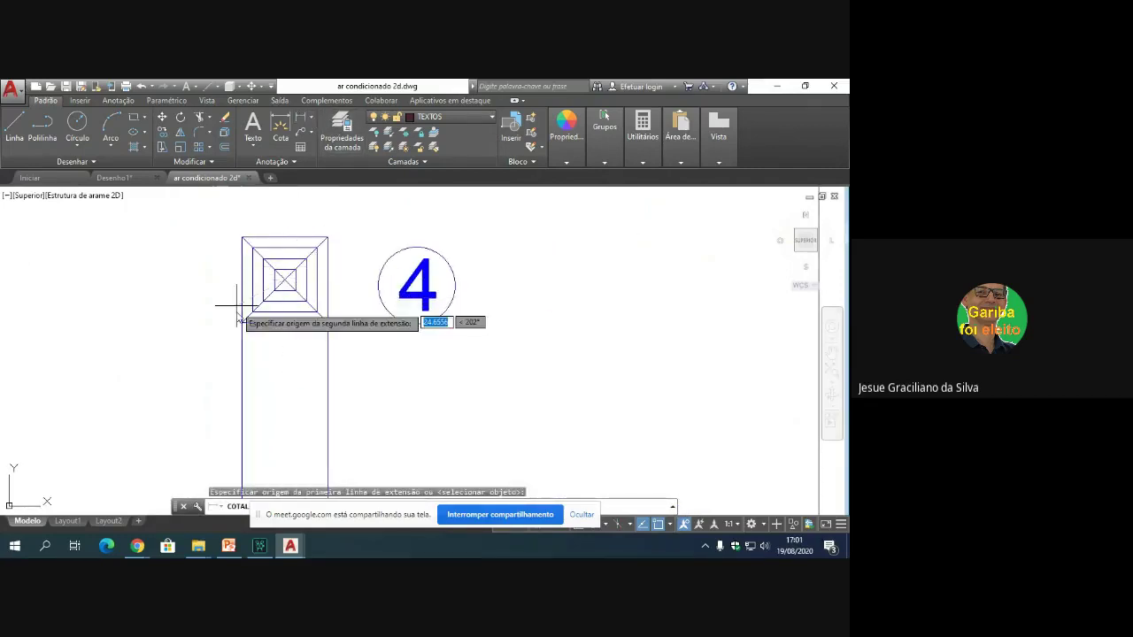
pyautogui.scroll(-6, 239, 310)
pyautogui.click(326, 241)
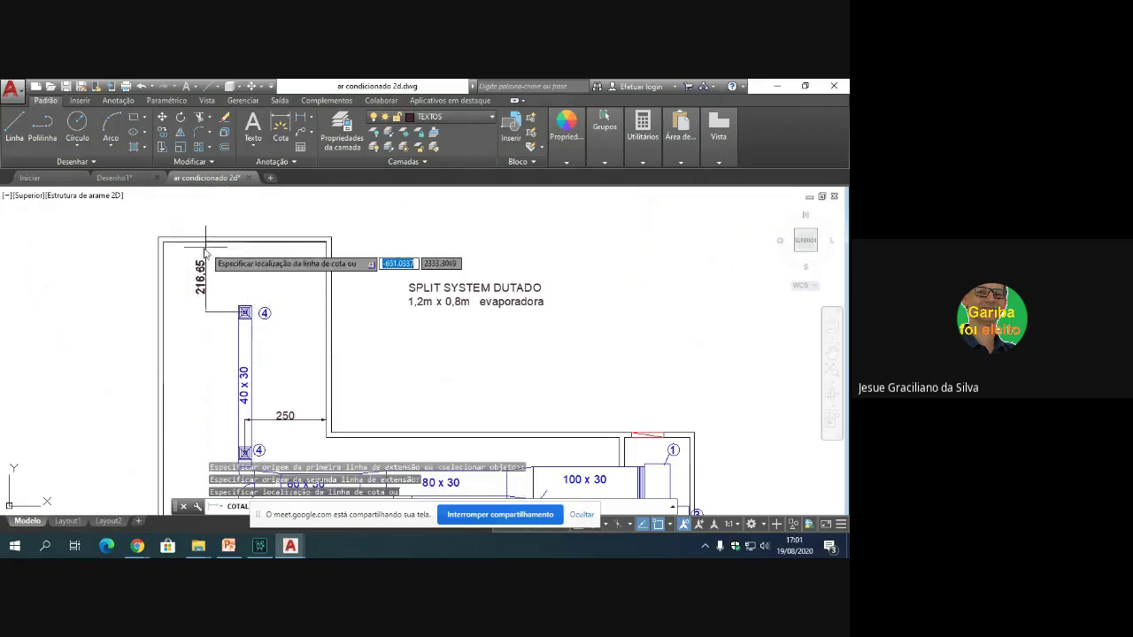
# Step: Add a vertical linear dimension from the main duct's junction centre to the lower wall, placed outside the room's window-side wall
pyautogui.scroll(-5, 268, 310)
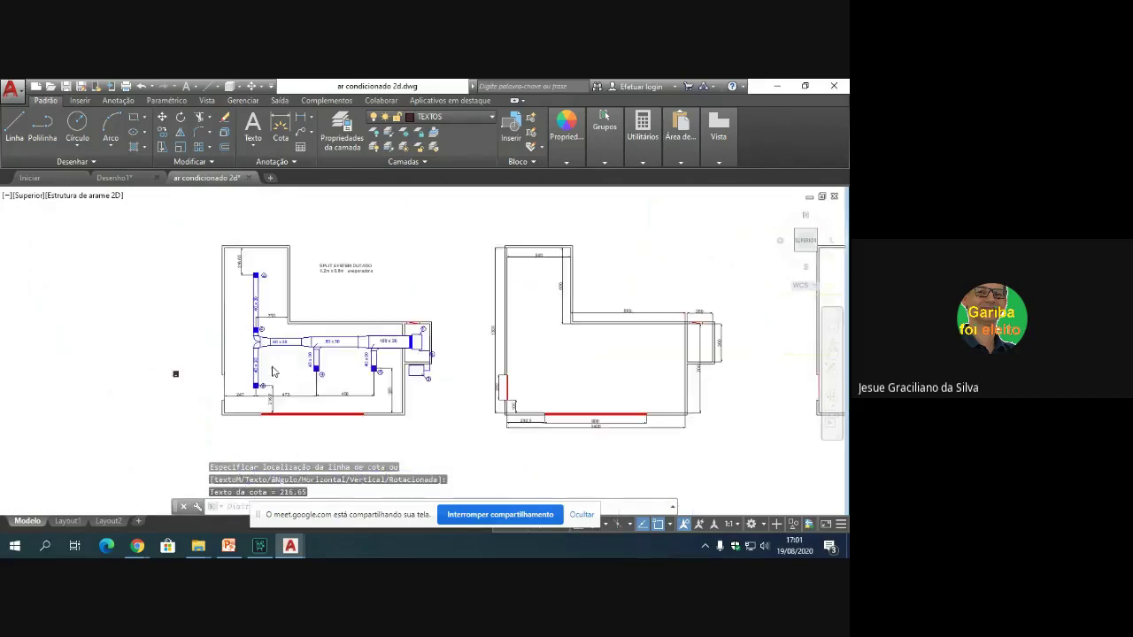
pyautogui.scroll(3, 421, 349)
pyautogui.scroll(2, 369, 338)
pyautogui.press('Return')
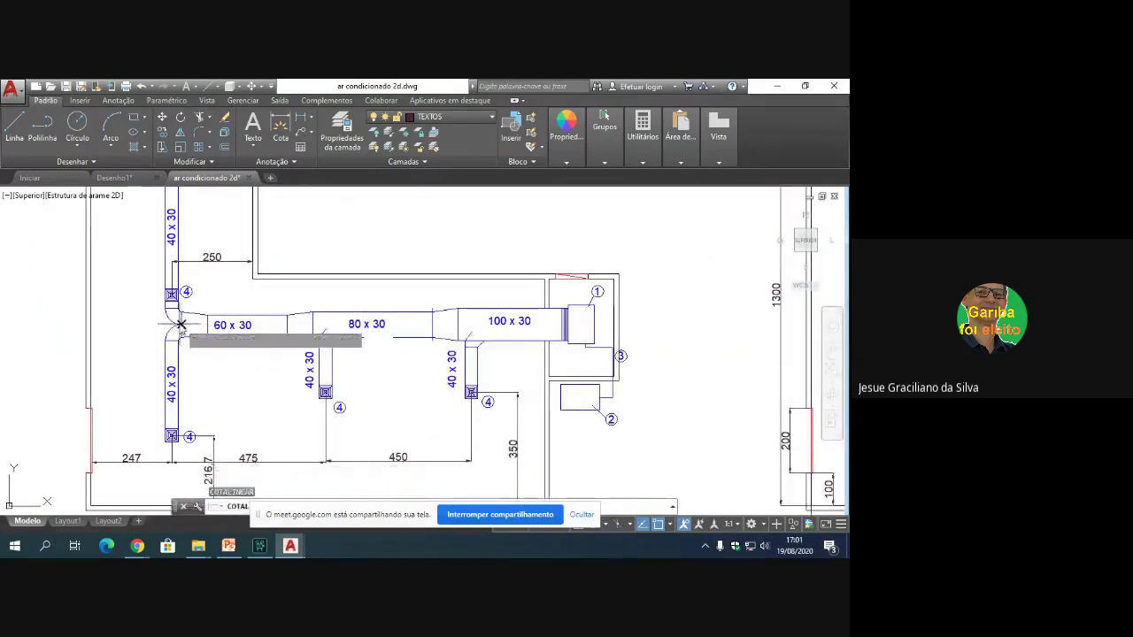
pyautogui.click(180, 325)
pyautogui.click(165, 325)
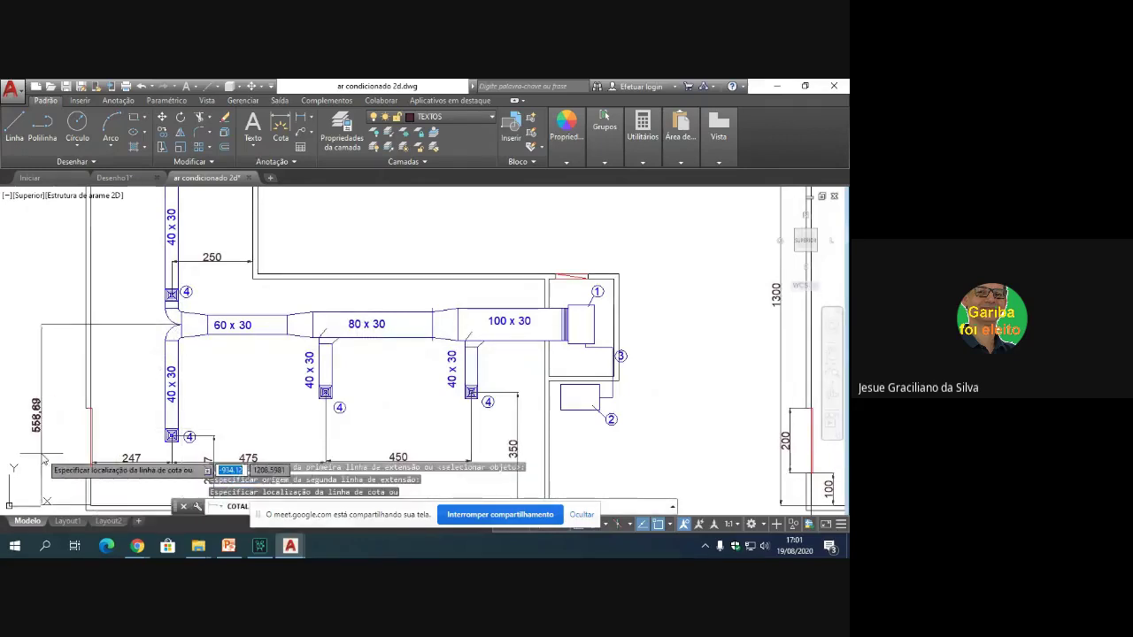
# Step: Examine the complete duct layout with its labels and diffuser dimensions alongside the neighbouring floor plans
pyautogui.scroll(-5, 514, 329)
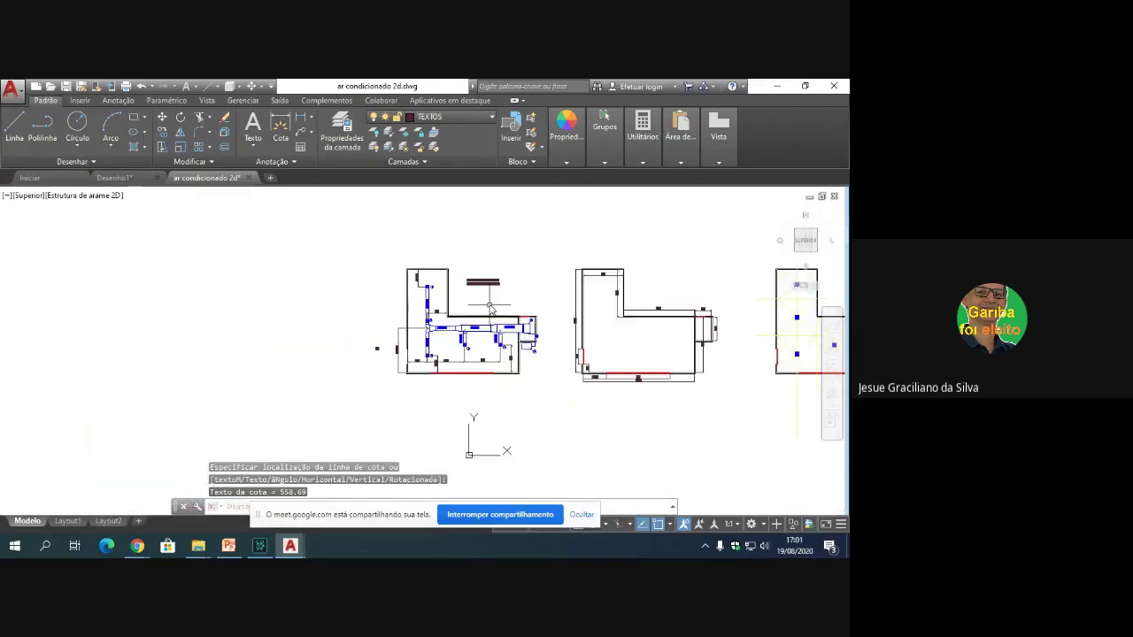
pyautogui.scroll(4, 491, 310)
pyautogui.scroll(-3, 491, 310)
pyautogui.scroll(3, 491, 310)
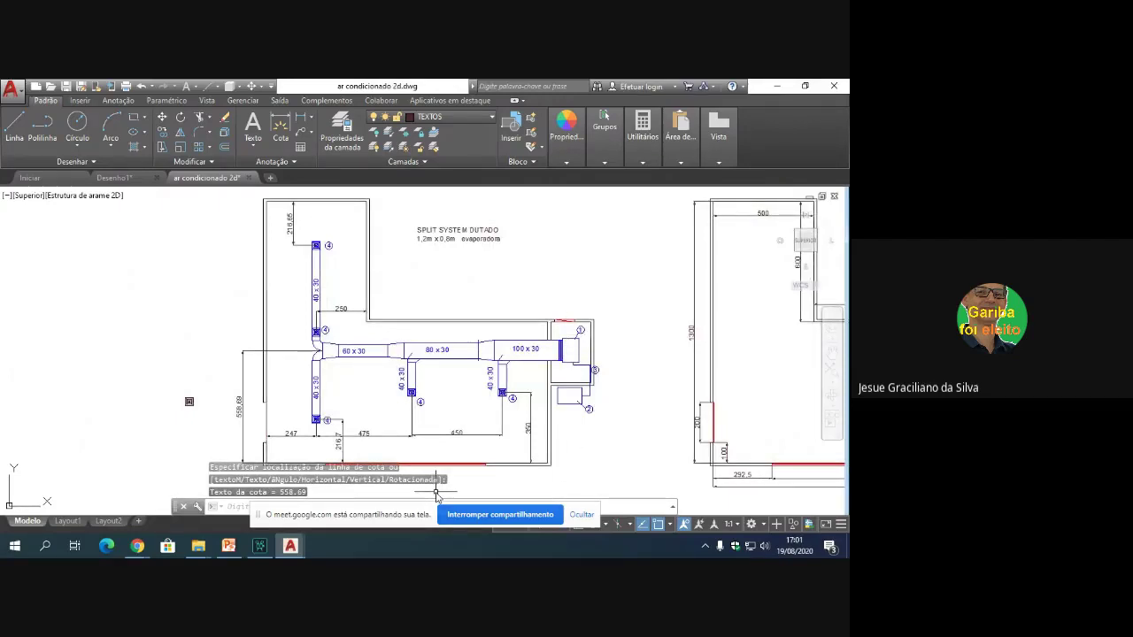
pyautogui.press('Escape')
pyautogui.press('Escape')
pyautogui.press('Escape')
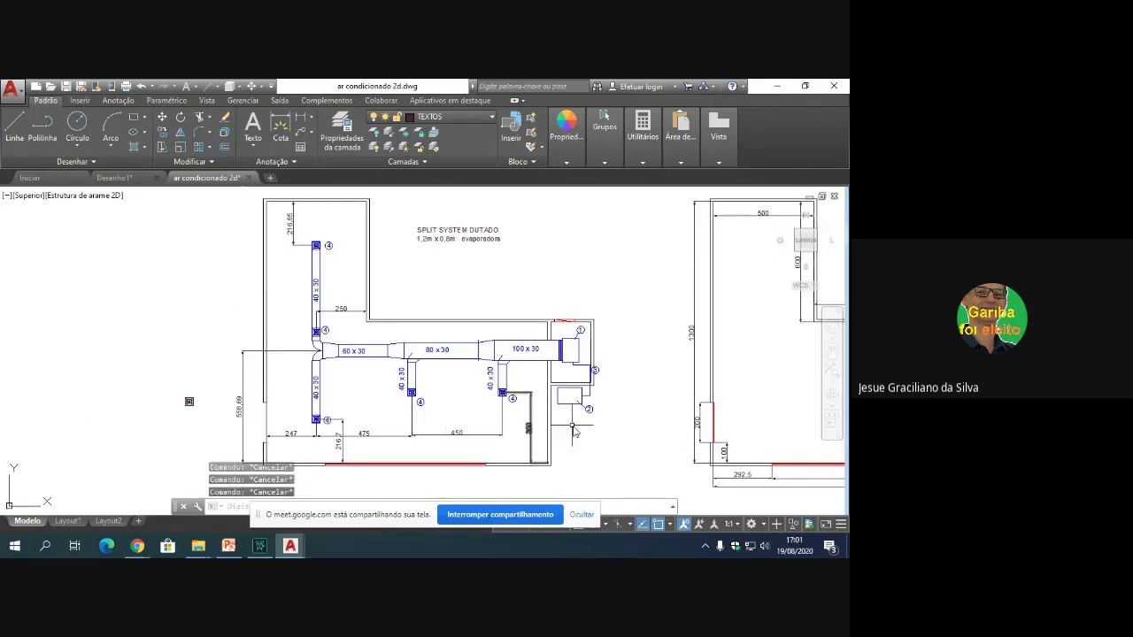
pyautogui.scroll(-2, 576, 443)
pyautogui.scroll(2, 576, 443)
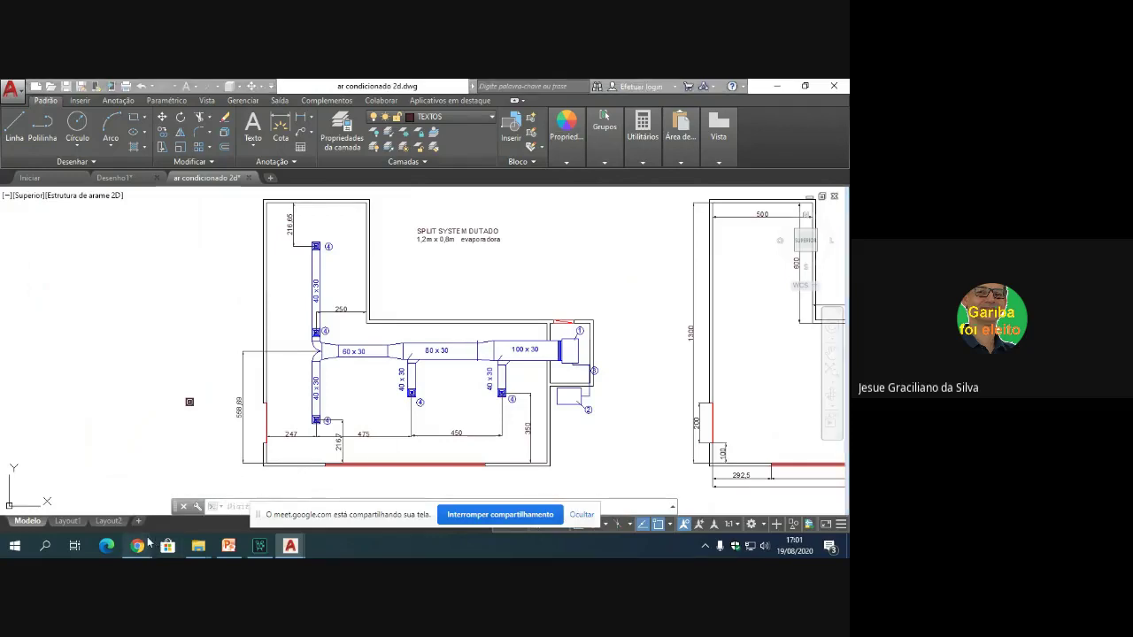
# Step: Switch to the Google Meet call in the browser and open its additional options to reach the stop-recording command
pyautogui.moveTo(156, 532)
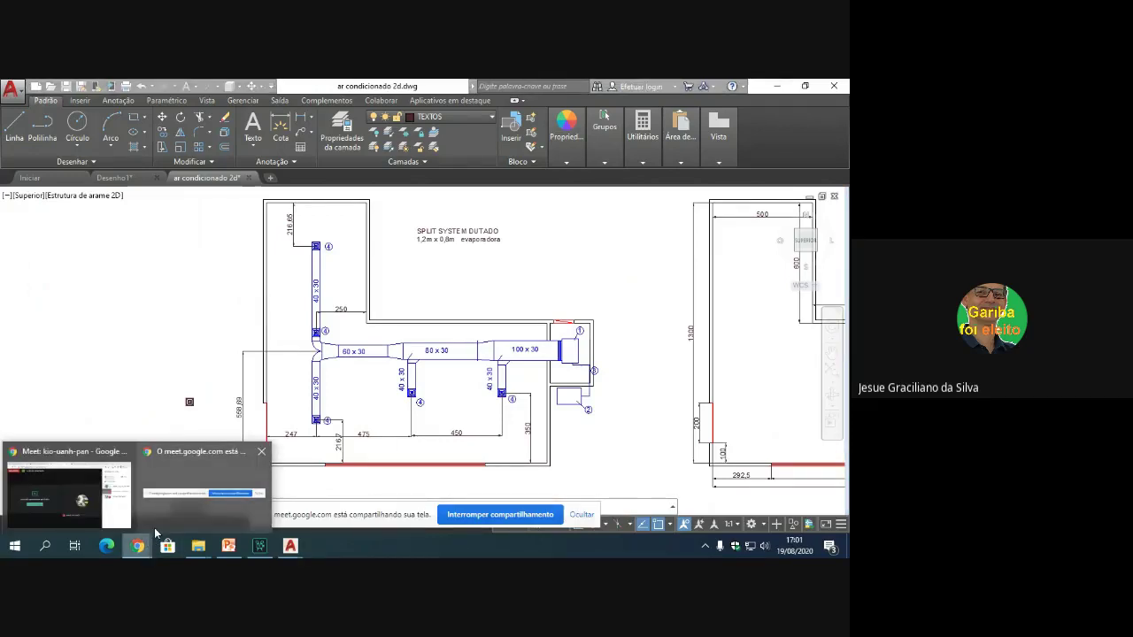
pyautogui.click(82, 497)
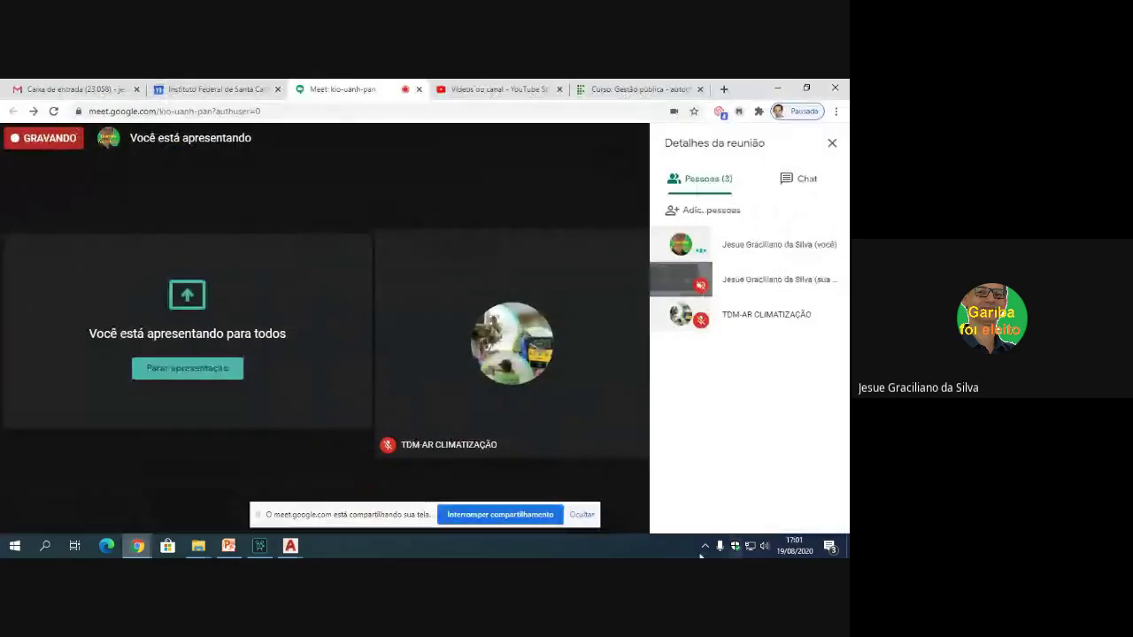
pyautogui.click(630, 505)
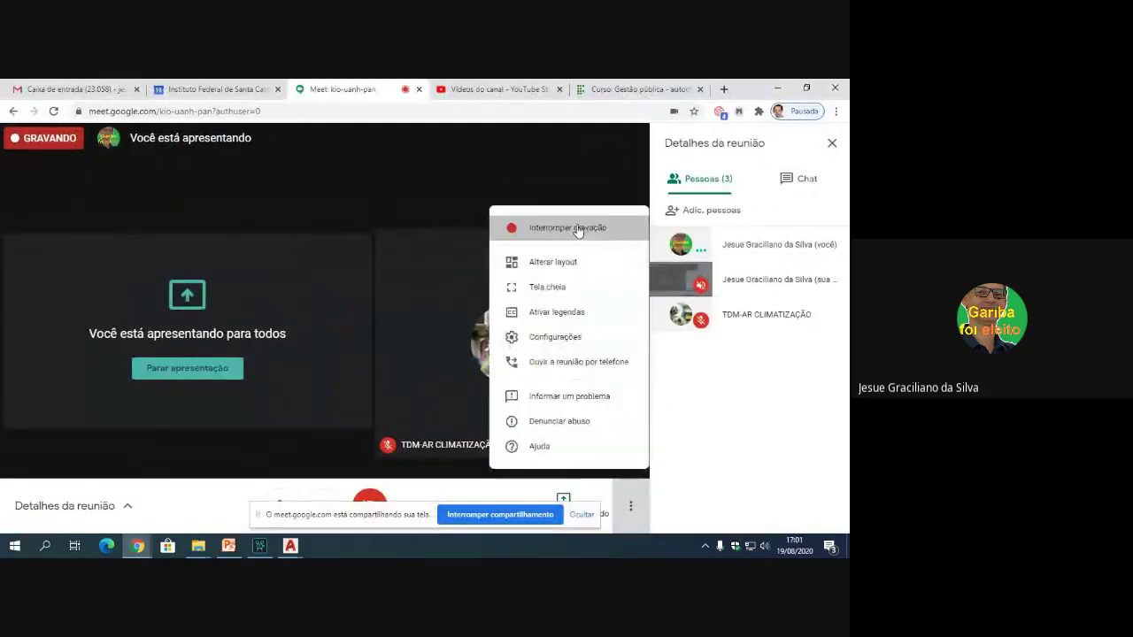